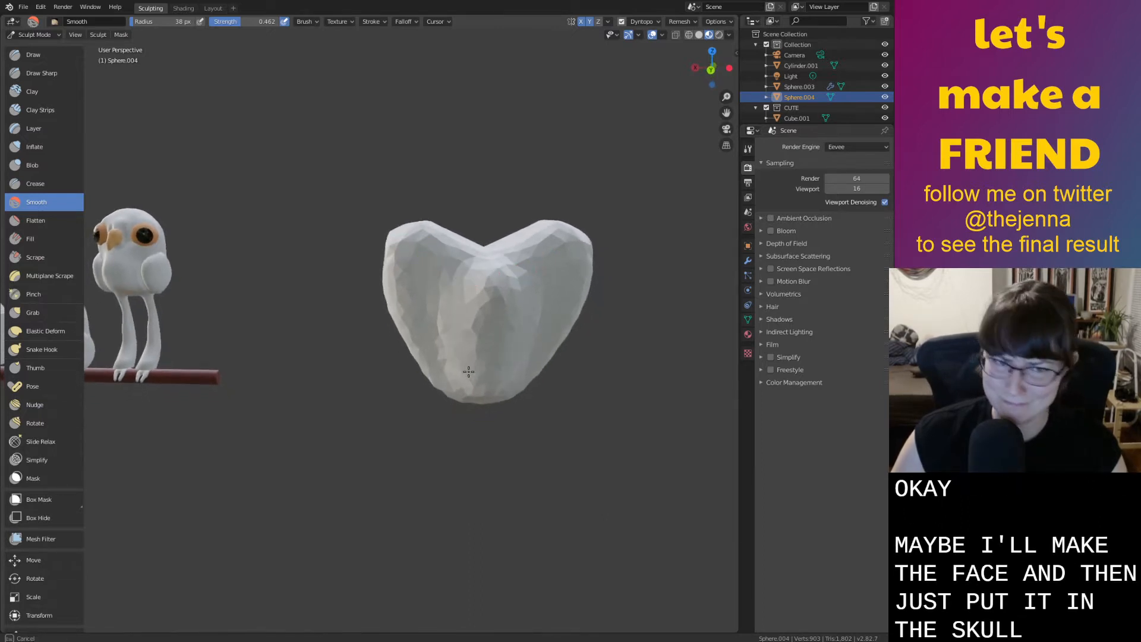
Examine the heart-shaped face mesh from the front, back and sides, and save the file
left_click(52, 53)
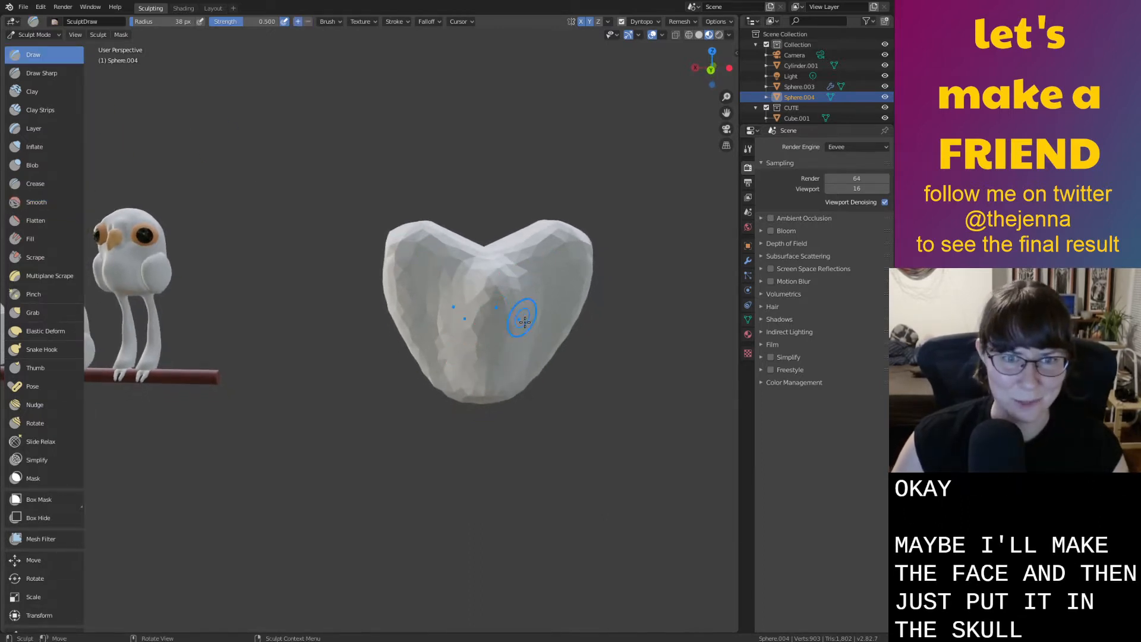
scroll(494, 294, "down", 3)
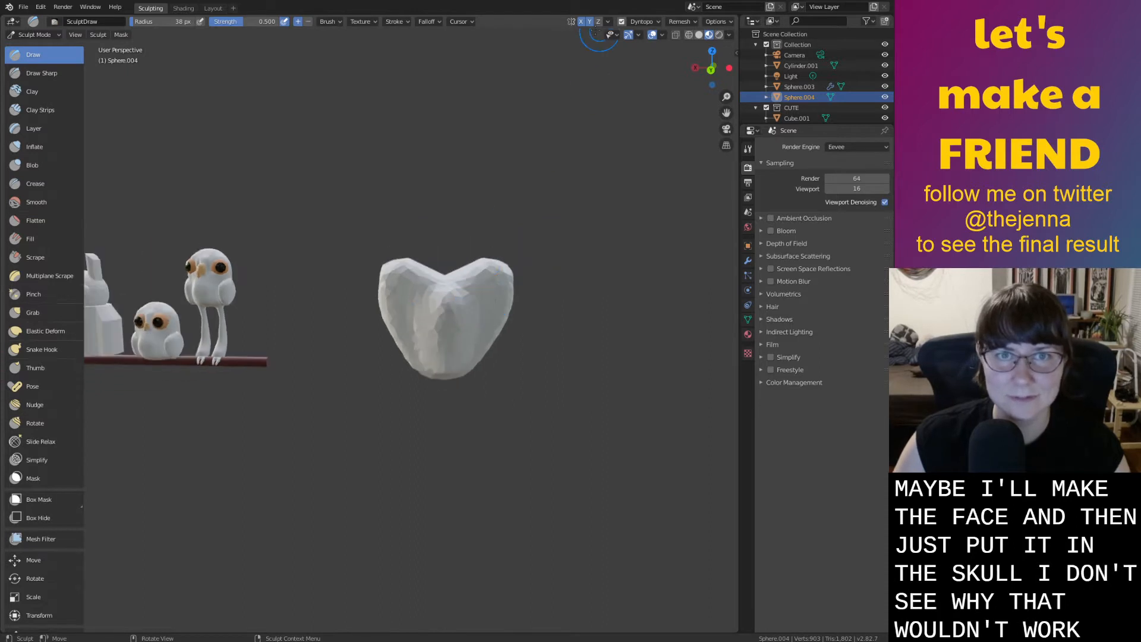
middle_click_drag(601, 161, 844, 200)
scroll(211, 297, "up", 3)
middle_click_drag(211, 297, 255, 268)
key("shift+s")
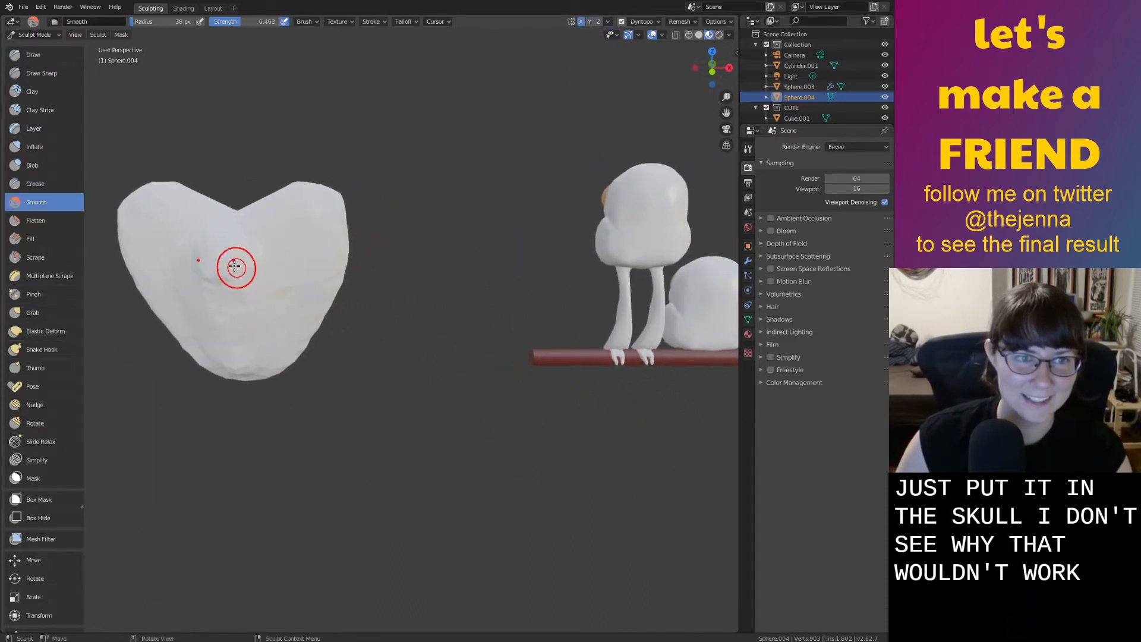
middle_click_drag(308, 339, 107, 332)
scroll(107, 331, "up", 3)
middle_click_drag(375, 314, 352, 310)
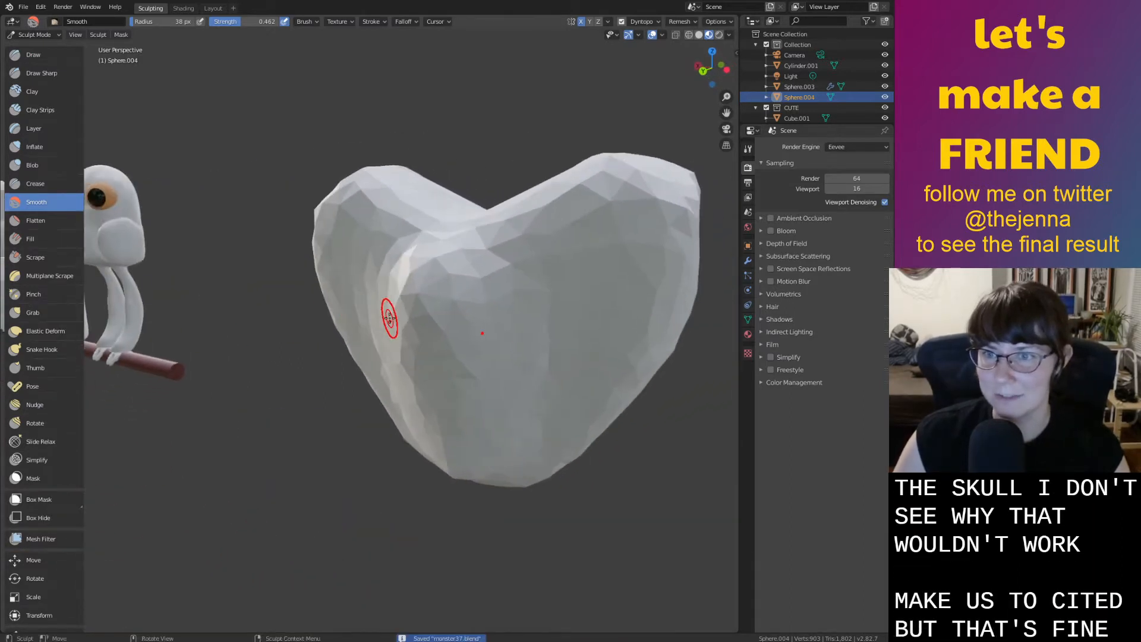
middle_click_drag(453, 324, 473, 322)
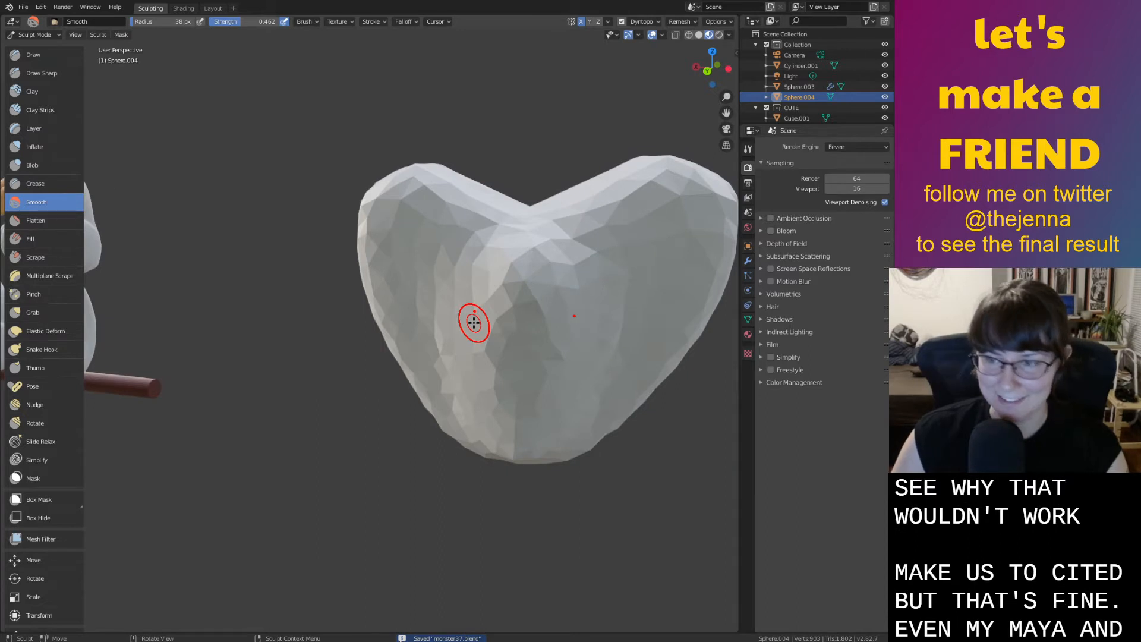
Build up a nose ridge down the middle of the heart-shaped face with the Draw brush, smooth it, and save the file
key("i")
scroll(483, 331, "down", 3)
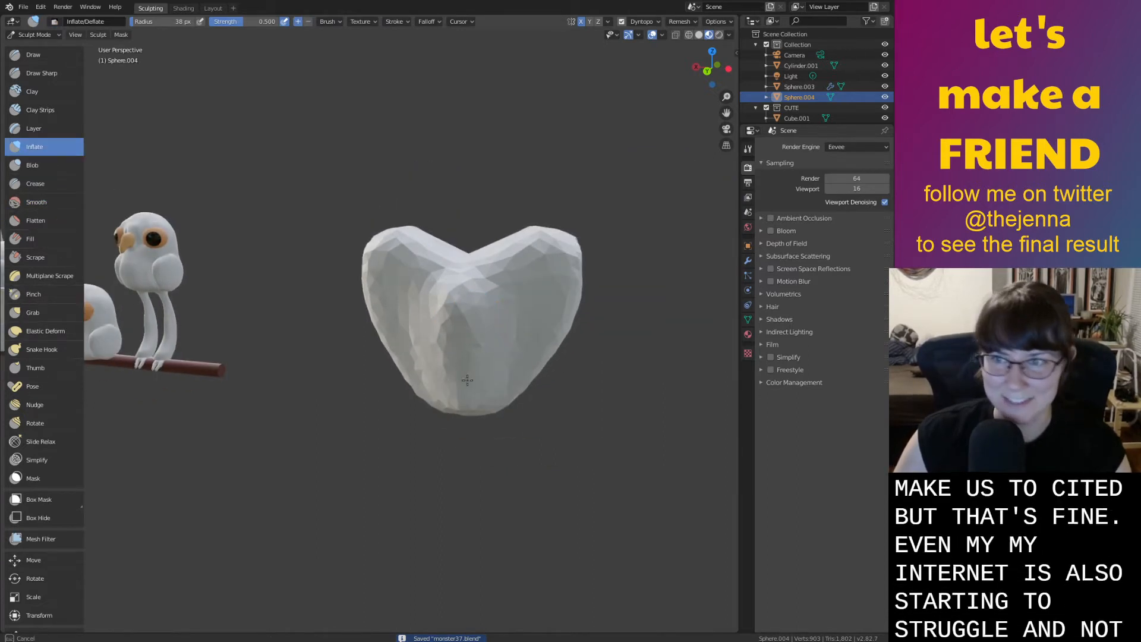
middle_click_drag(464, 349, 492, 345)
left_click(33, 55)
mouse_move(487, 303)
left_mouse_down()
mouse_move(490, 333)
mouse_move(506, 299)
left_mouse_up()
mouse_move(487, 375)
left_mouse_down()
mouse_move(509, 349)
mouse_move(496, 327)
mouse_move(501, 364)
left_mouse_up()
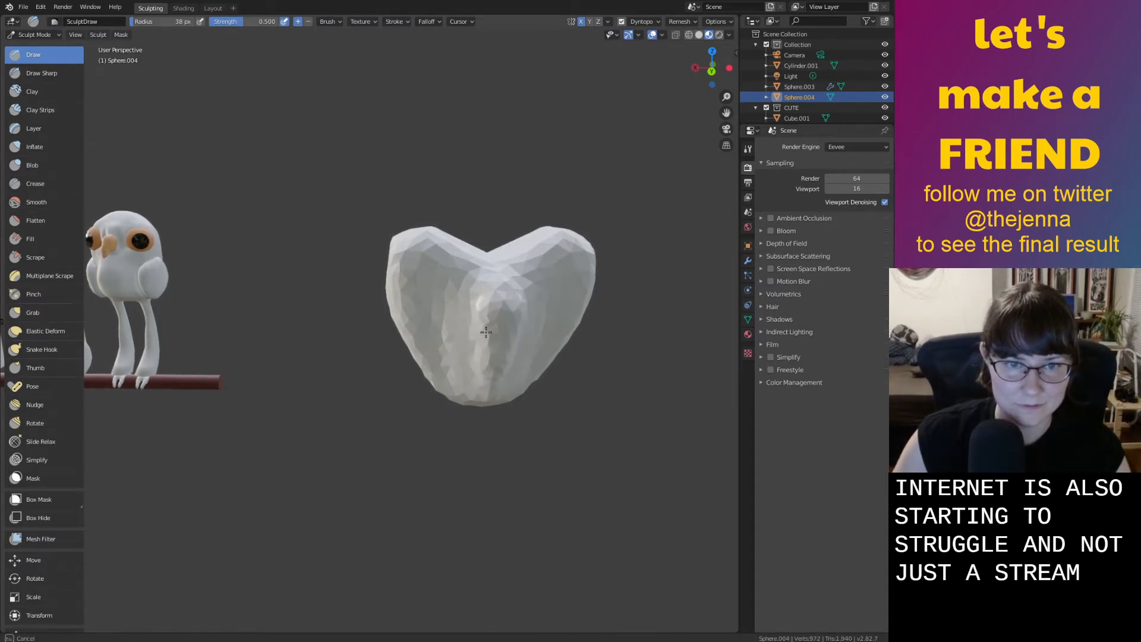
left_click_drag(494, 359, 468, 366)
mouse_move(468, 366)
left_mouse_down("shift")
mouse_move(473, 349)
mouse_move(482, 359)
left_mouse_up("shift")
mouse_move(497, 335)
middle_mouse_down()
mouse_move(526, 328)
mouse_move(529, 306)
middle_mouse_up()
middle_click_drag(536, 267, 497, 254)
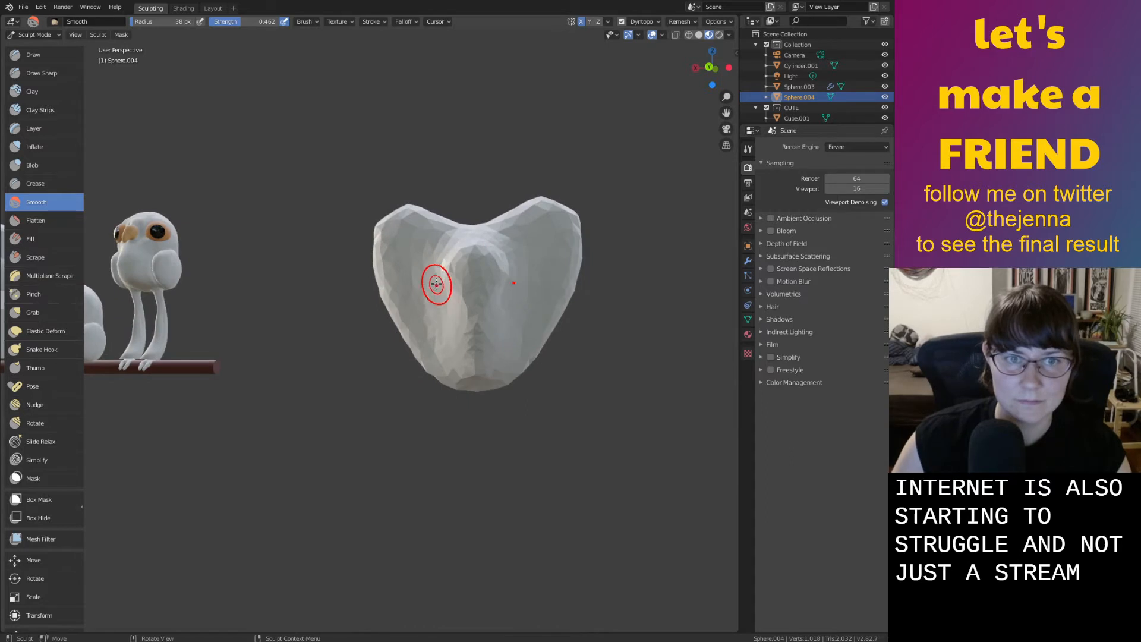
mouse_move(456, 309)
middle_mouse_down()
mouse_move(473, 362)
mouse_move(512, 367)
middle_mouse_up()
key("ctrl+s")
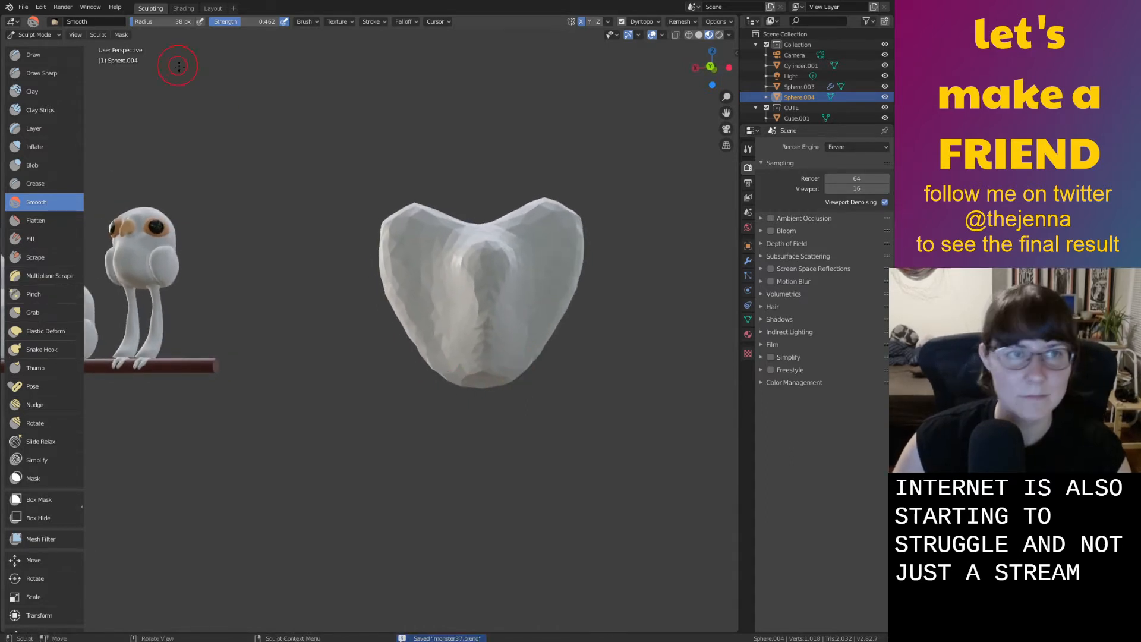
Add a UV sphere in the Layout workspace and scale it up by 2.523 and again by 3.091
left_click(212, 8)
left_click(566, 374)
key("shift+a")
mouse_move(567, 376)
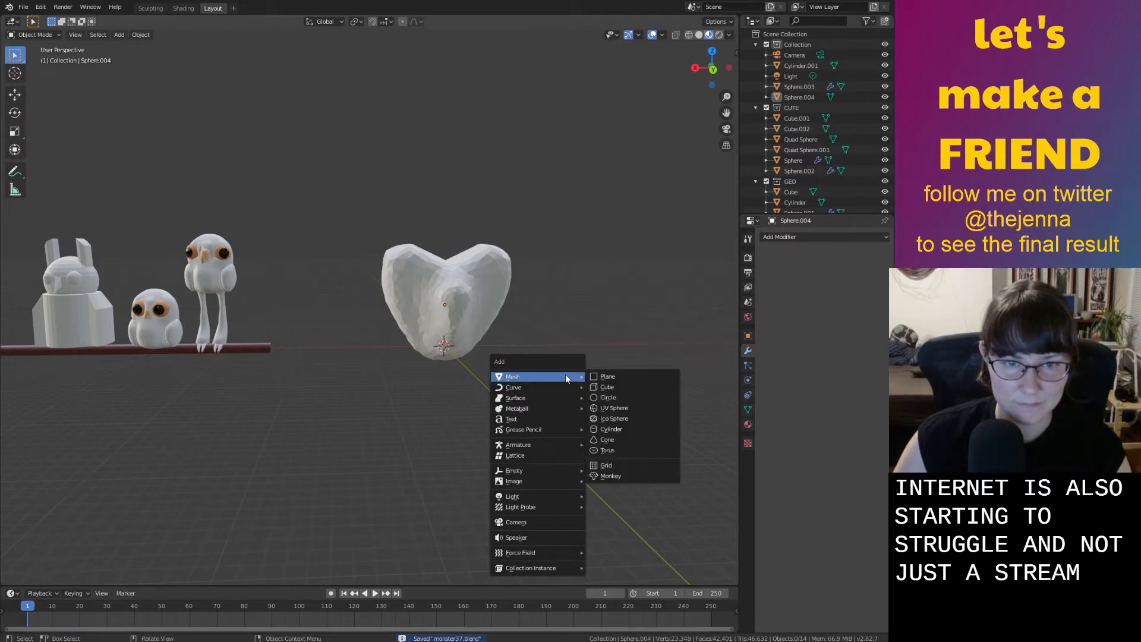
left_click(623, 409)
middle_click_drag(566, 387, 480, 390)
key("s")
left_click(598, 136)
key("s")
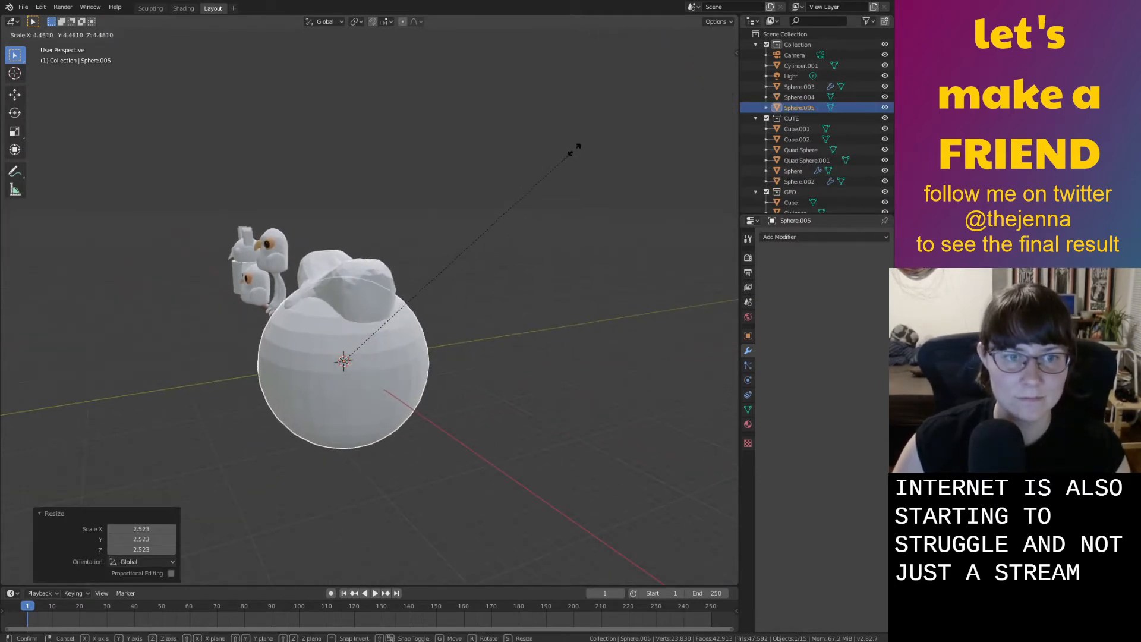
left_click(488, 203)
Move the sphere along Y behind the heart-shaped face and raise it 9.09 m
key("g")
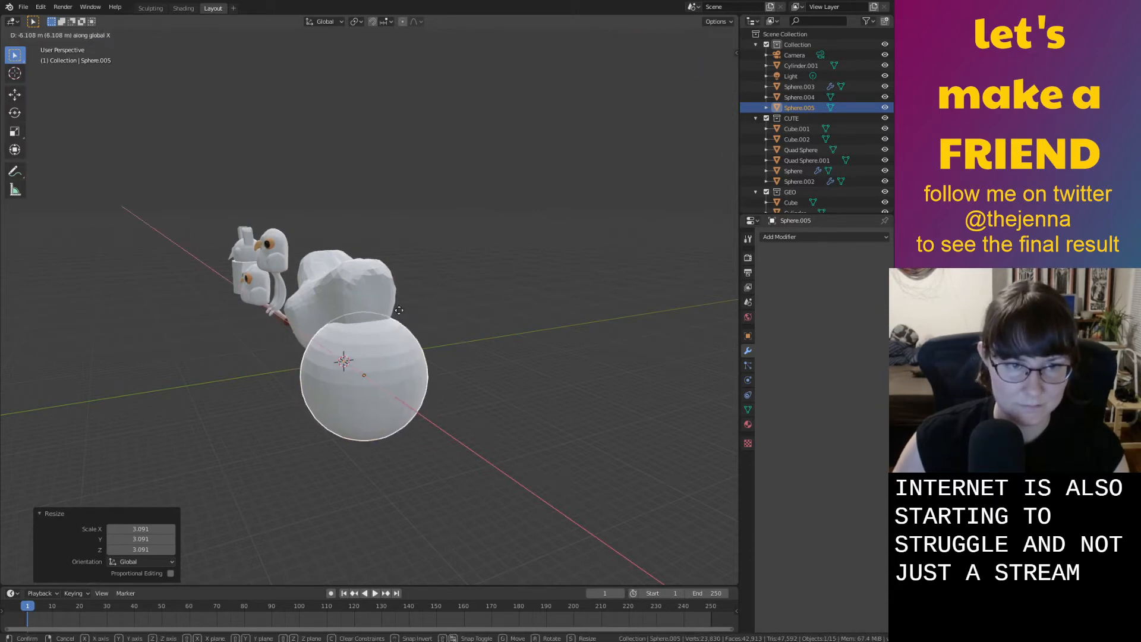
key("y")
left_click(432, 299)
key("g")
key("z")
left_click(434, 237)
Enlarge the sphere by 1.969 and reposition it behind the face, back along Y and 4.97 m down
middle_click_drag(434, 237, 526, 229)
key("s")
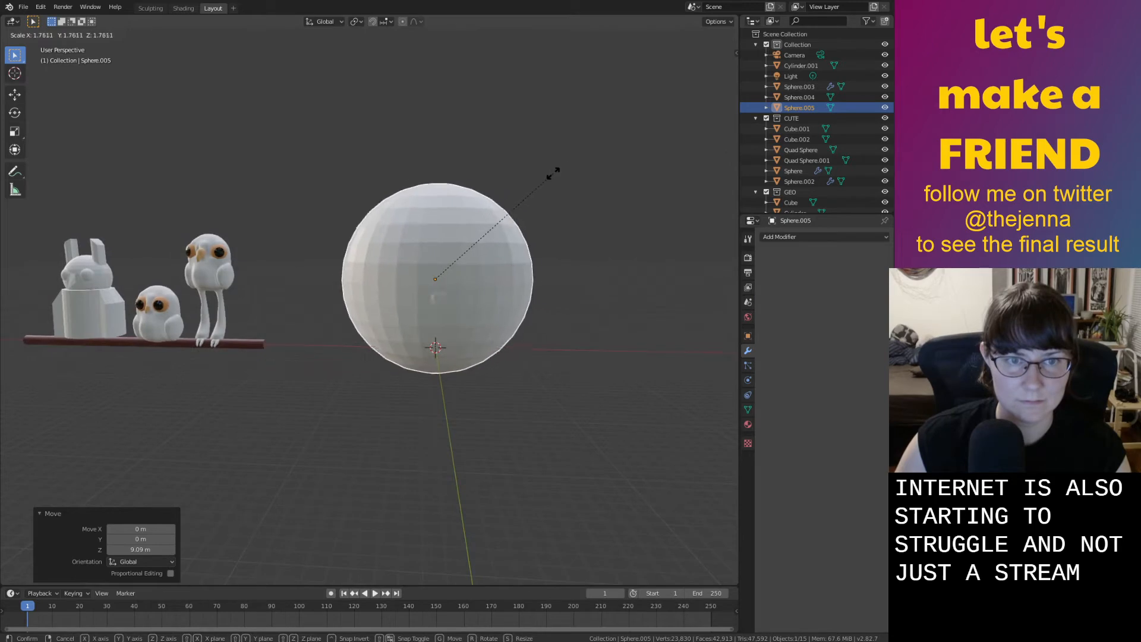
left_click(566, 166)
middle_click_drag(567, 166, 594, 205)
key("g")
key("y")
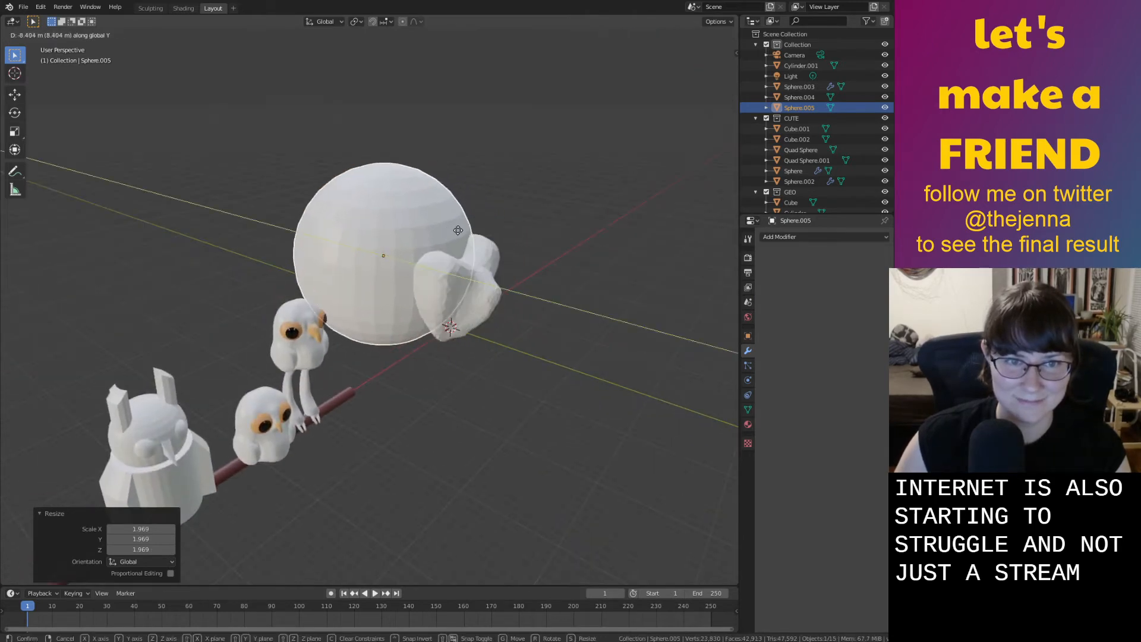
left_click(463, 220)
middle_click_drag(464, 224, 386, 189)
key("g")
key("z")
left_click(463, 220)
Flatten the sphere along Y to 0.720 and move it forward until it partly encloses the heart-shaped face
middle_click_drag(462, 220, 534, 251)
key("s")
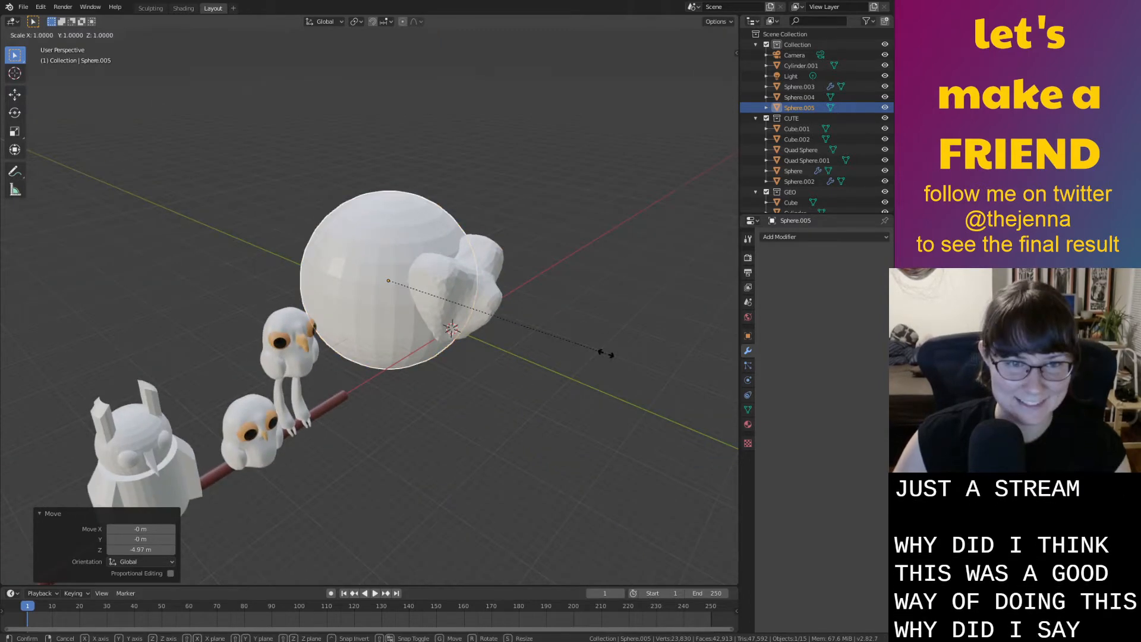
key("x")
key("y")
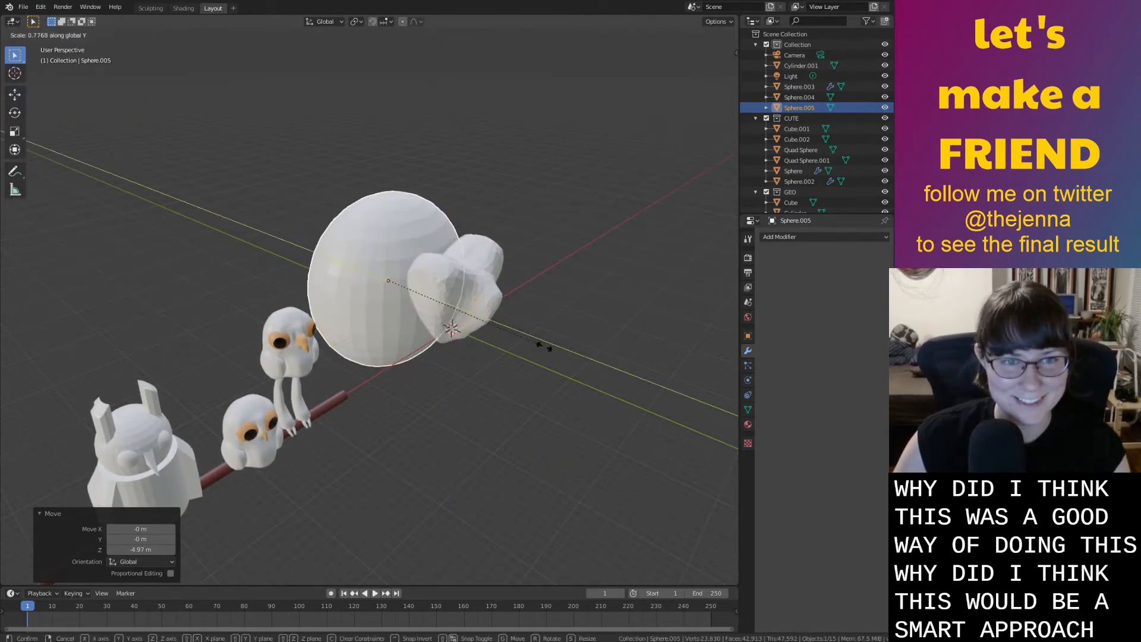
left_click(540, 342)
key("g")
key("y")
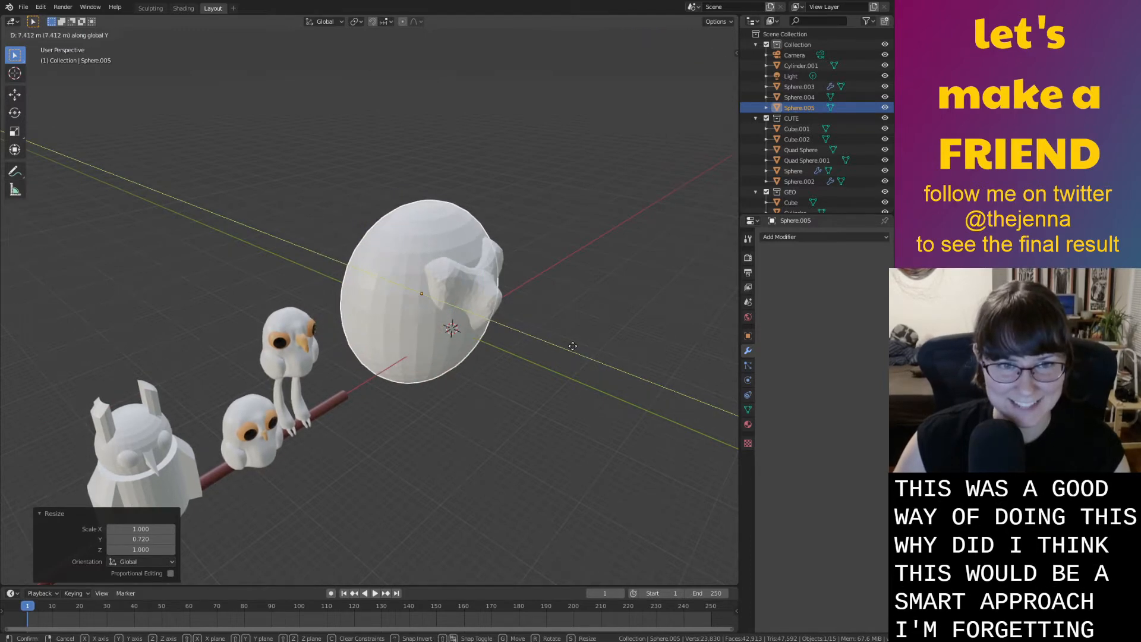
left_click(562, 343)
Delete the heart-shaped face mesh in front of the sphere
middle_click_drag(563, 344, 455, 320)
left_click(453, 323)
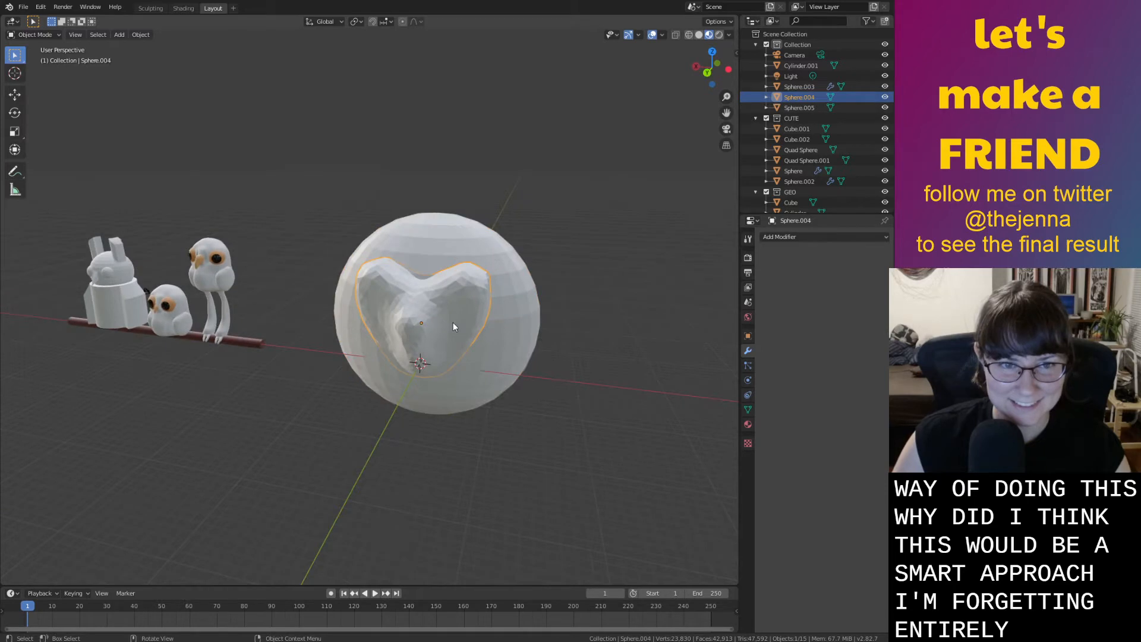
key("x")
left_click(448, 309)
Take the large sphere into the Sculpting workspace with the Inflate brush and enable Dyntopo
left_click(464, 290)
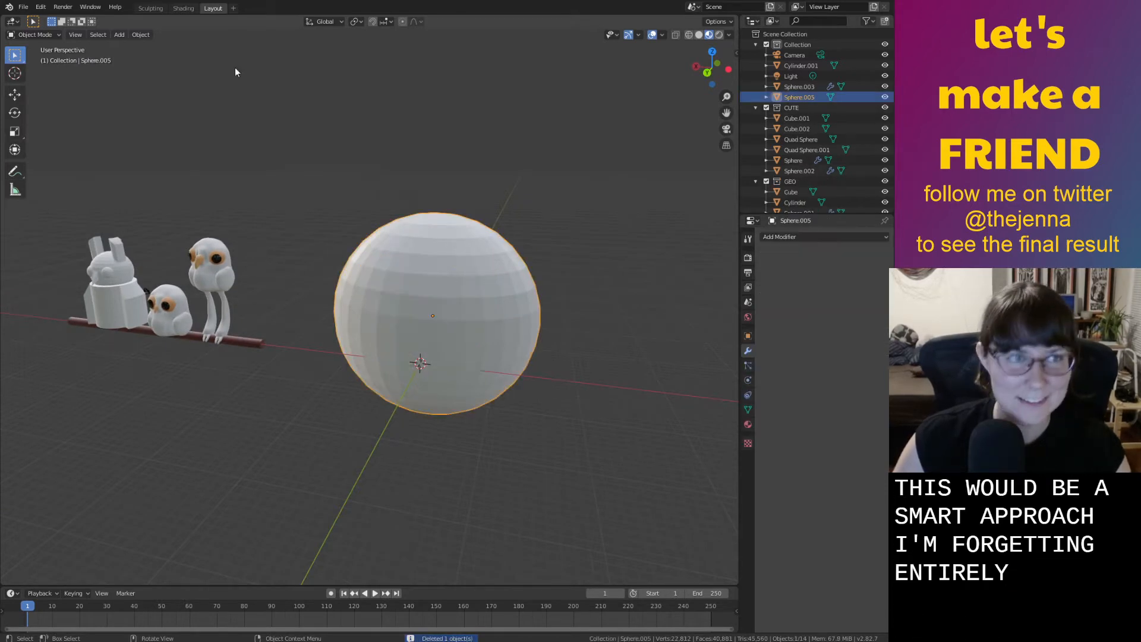
left_click(150, 7)
middle_click_drag(481, 271, 461, 277)
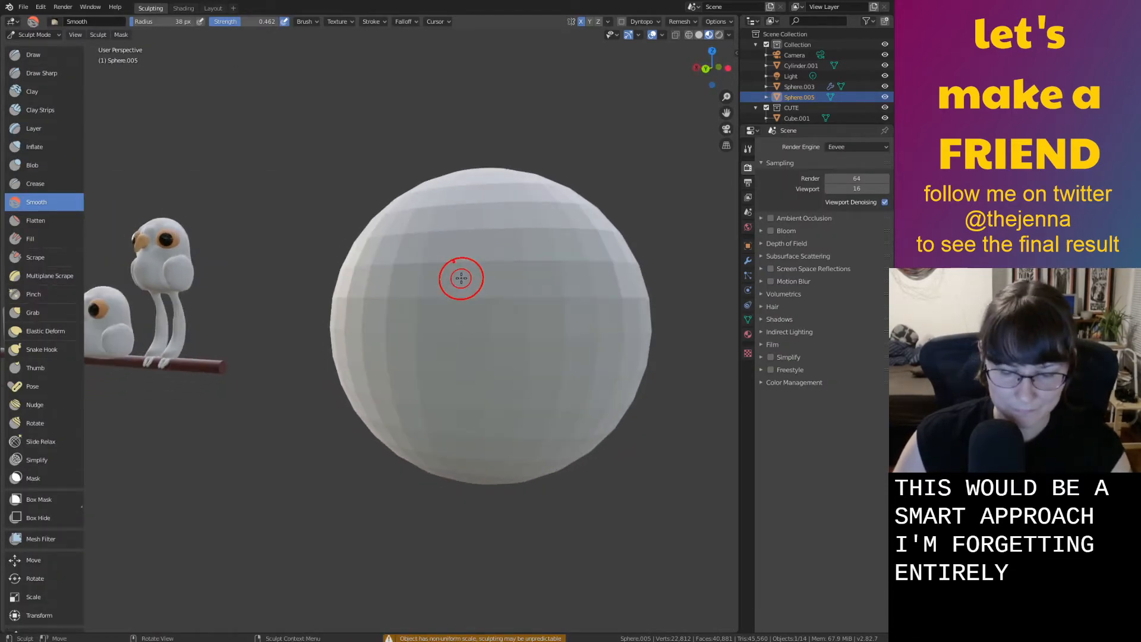
key("i")
left_click_drag(428, 242, 456, 237)
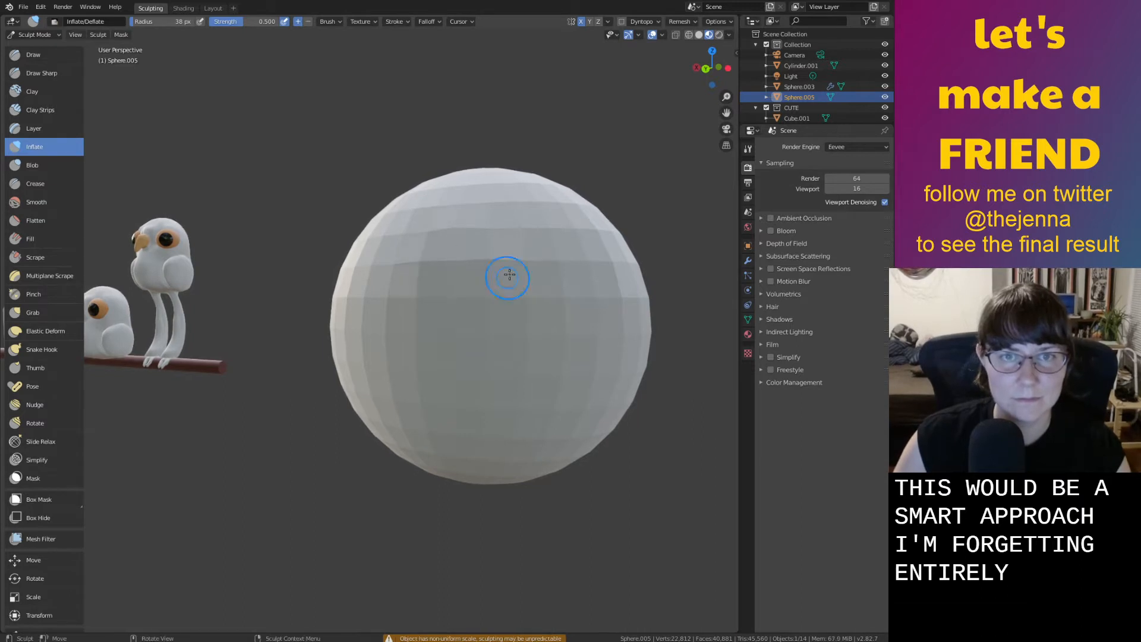
left_click(621, 21)
left_click(594, 67)
Try outlining a heart-shaped face on the front of the sphere with Inflate strokes, undoing each attempt
left_click_drag(435, 236, 497, 289)
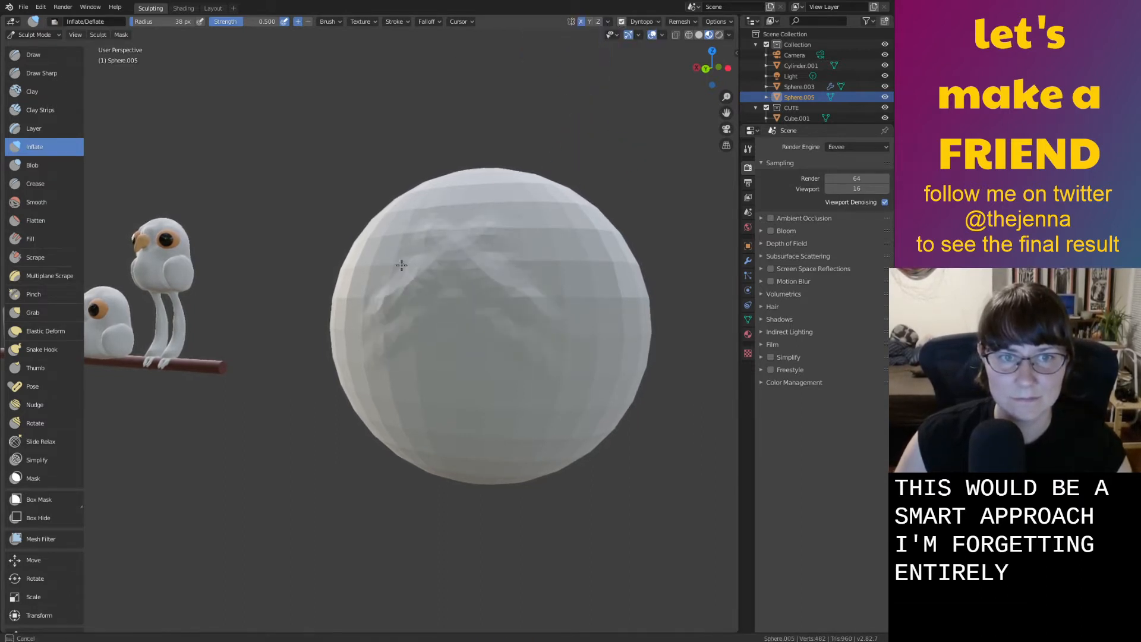
middle_click_drag(529, 318, 484, 331)
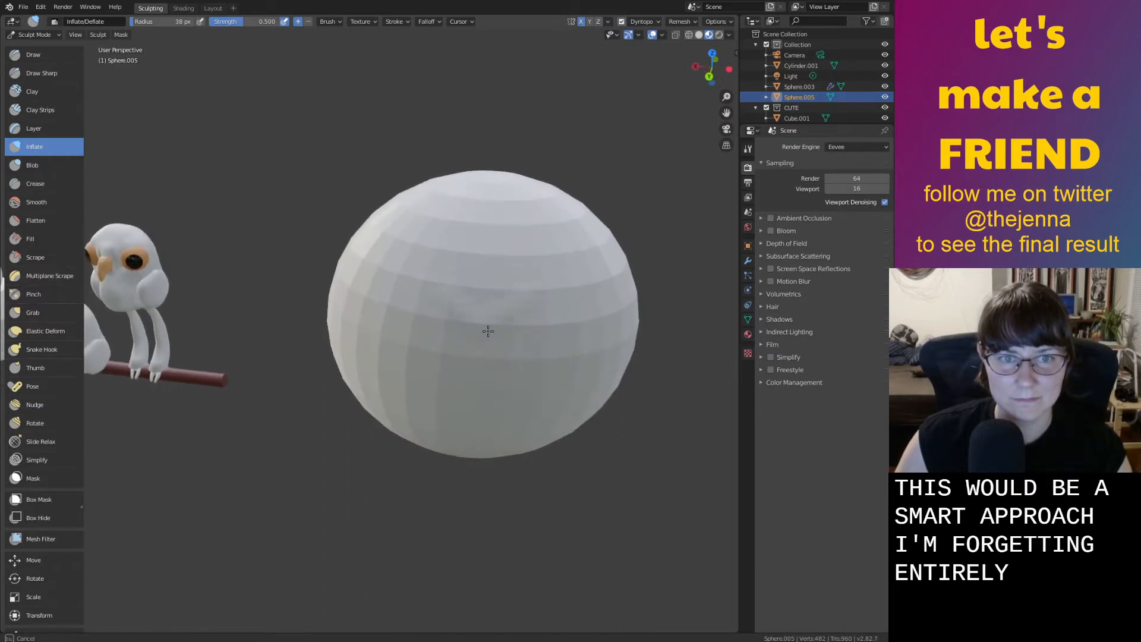
left_click_drag(460, 334, 560, 296)
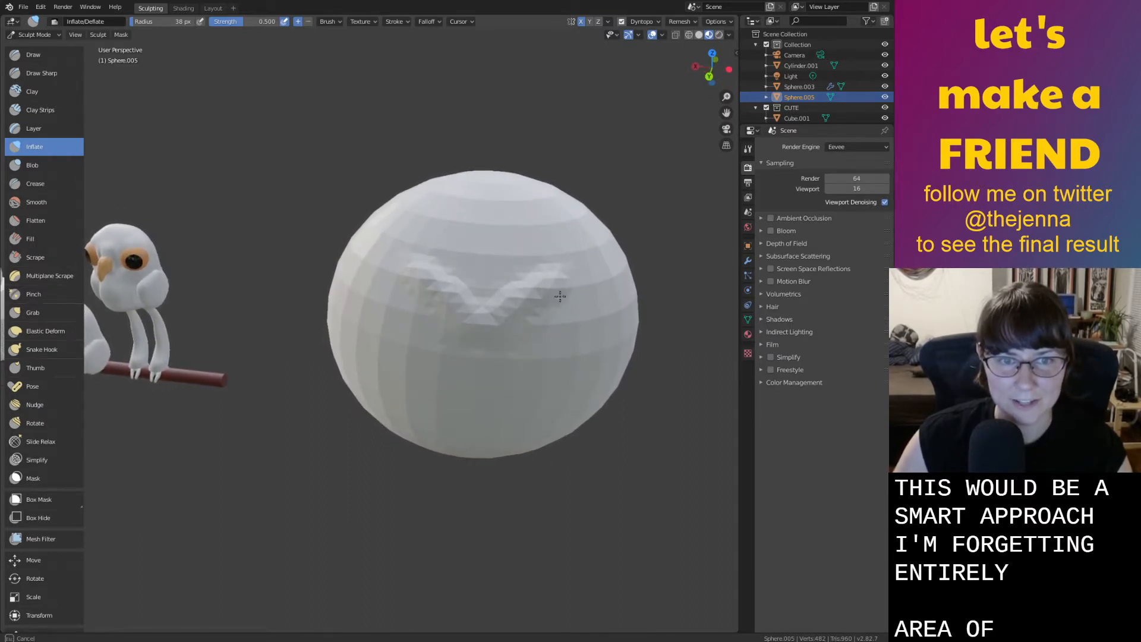
mouse_move(514, 414)
middle_mouse_down()
mouse_move(542, 469)
mouse_move(500, 338)
middle_mouse_up()
key("ctrl+z")
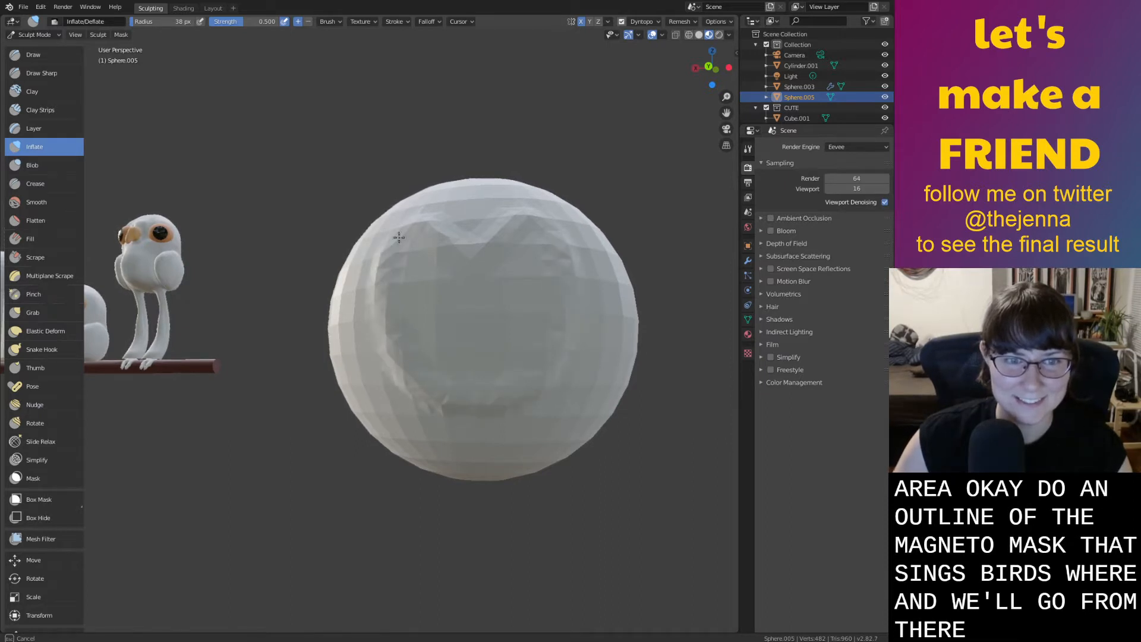
left_click_drag(475, 274, 474, 268)
key("ctrl+z")
mouse_move(474, 256)
middle_mouse_down()
mouse_move(479, 265)
mouse_move(464, 245)
middle_mouse_up()
mouse_move(458, 241)
left_mouse_down()
mouse_move(429, 221)
mouse_move(369, 268)
left_mouse_up()
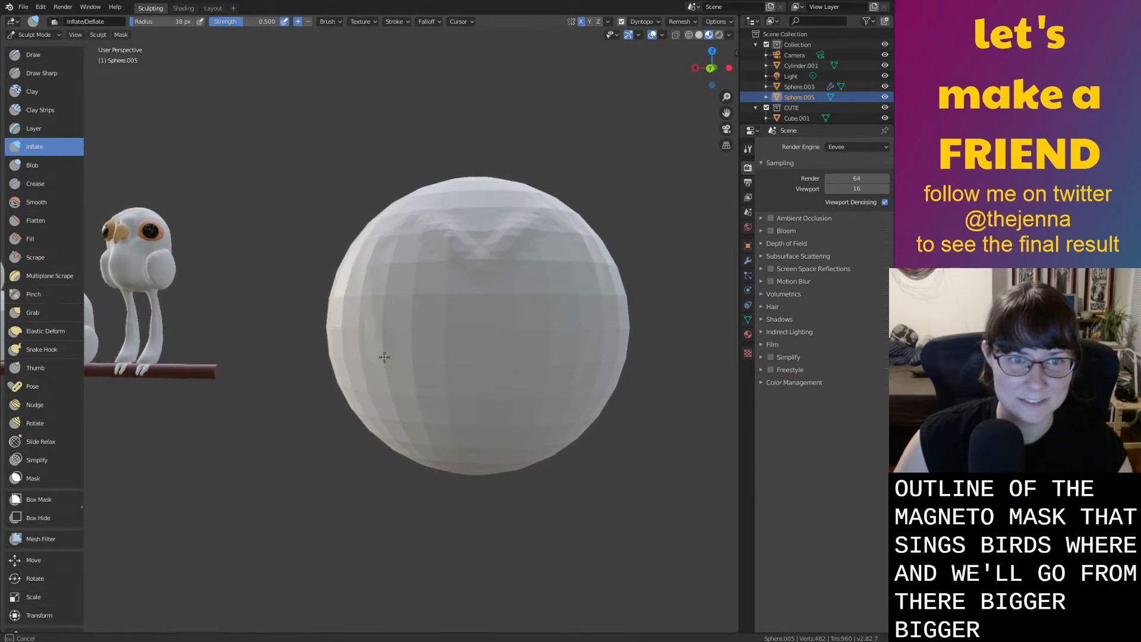
key("ctrl+z")
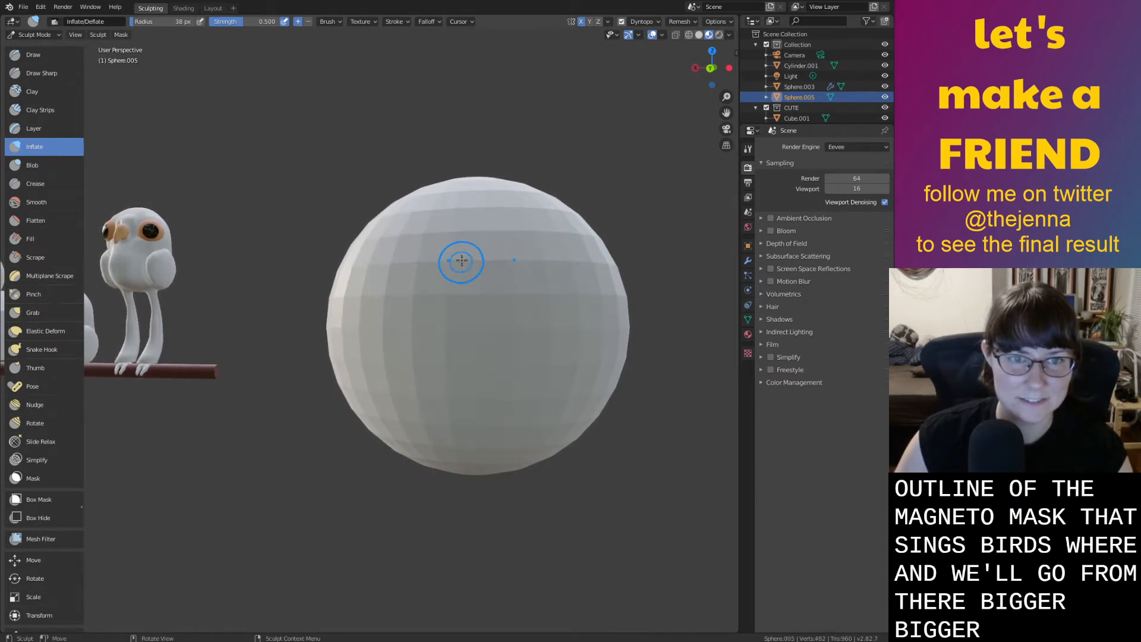
Sculpt a large heart-shaped face outline across the front of the sphere with the Inflate brush
left_click_drag(420, 208, 437, 225)
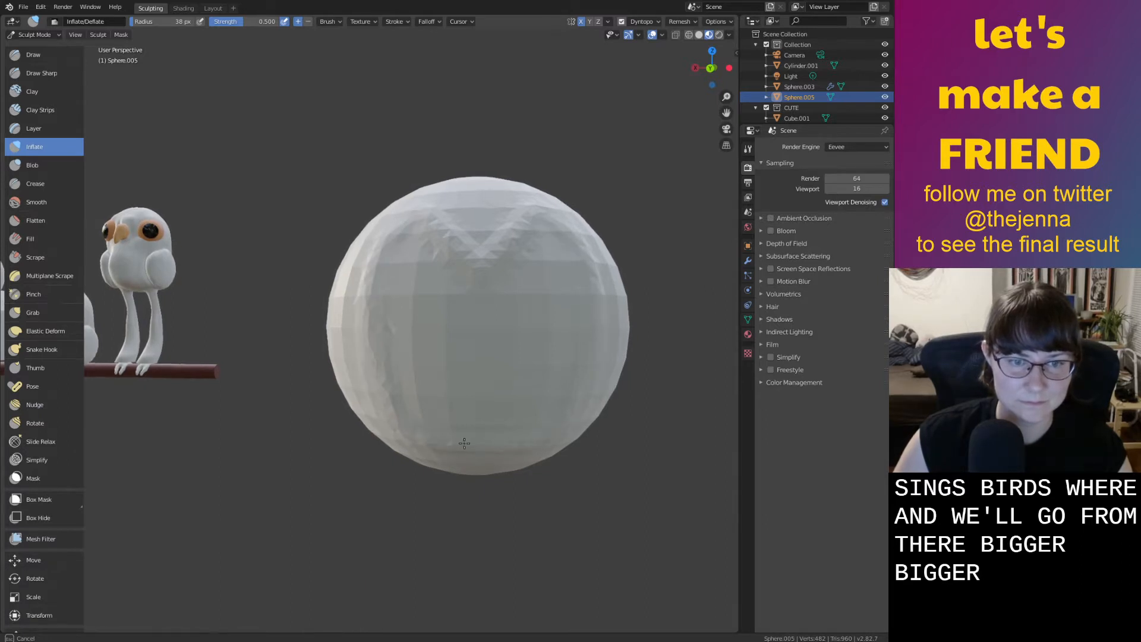
middle_click_drag(462, 443, 484, 415)
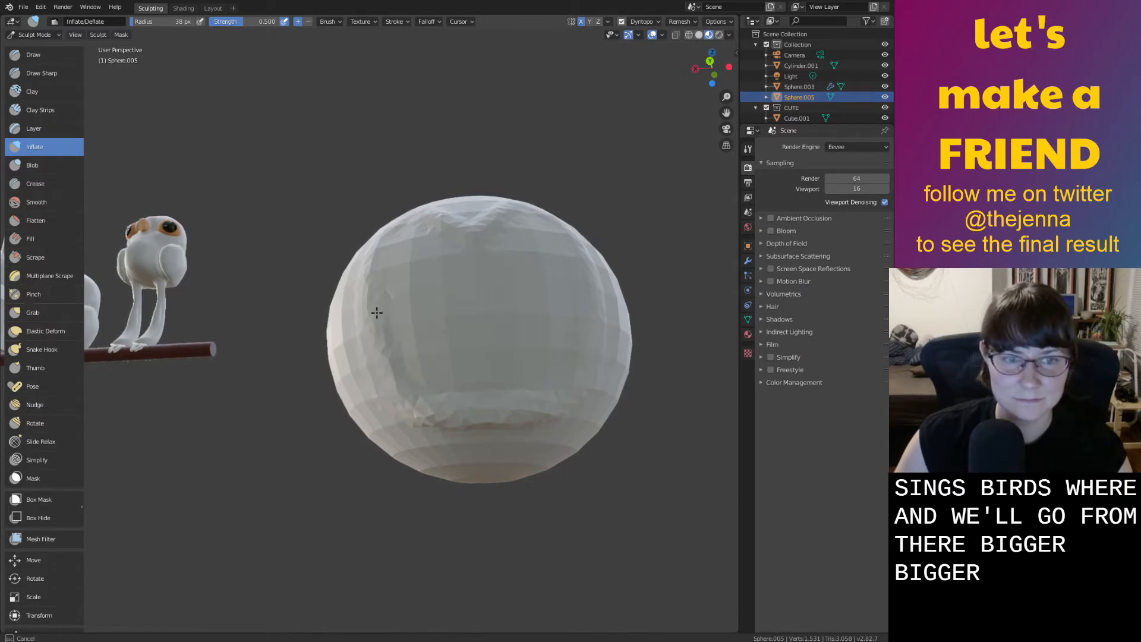
middle_click_drag(367, 270, 419, 242)
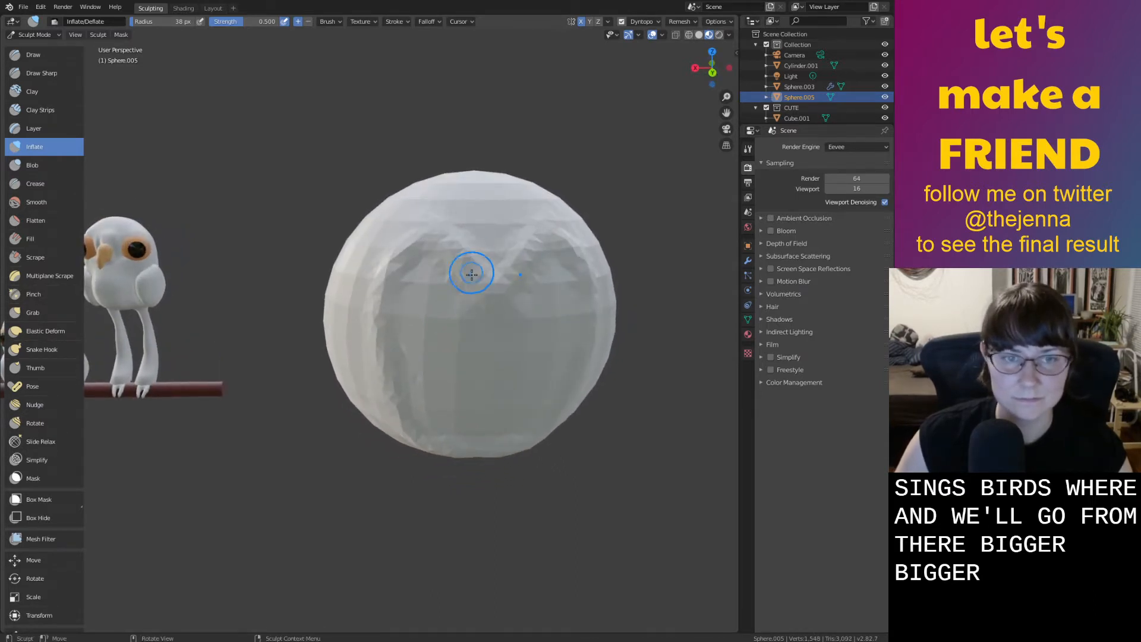
Smooth the lower edge of the heart-shaped outline with the Smooth brush at strength 0.462
key("s")
key("shift+f")
left_click(461, 298)
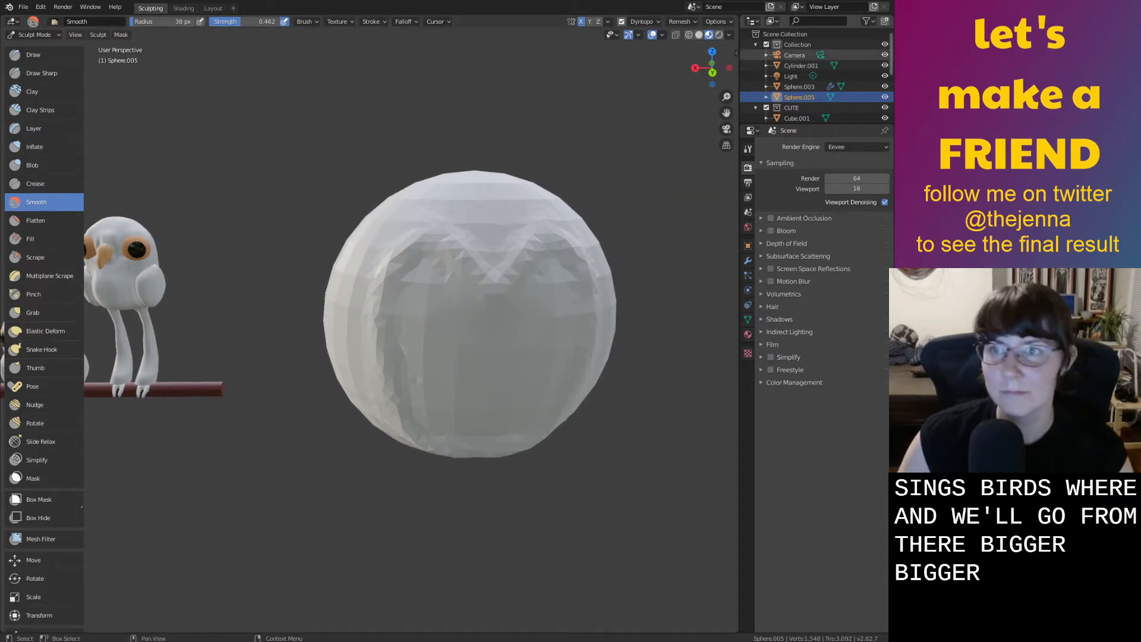
mouse_move(636, 253)
middle_mouse_down()
mouse_move(573, 216)
mouse_move(585, 173)
mouse_move(574, 189)
middle_mouse_up()
left_click_drag(366, 403, 402, 429)
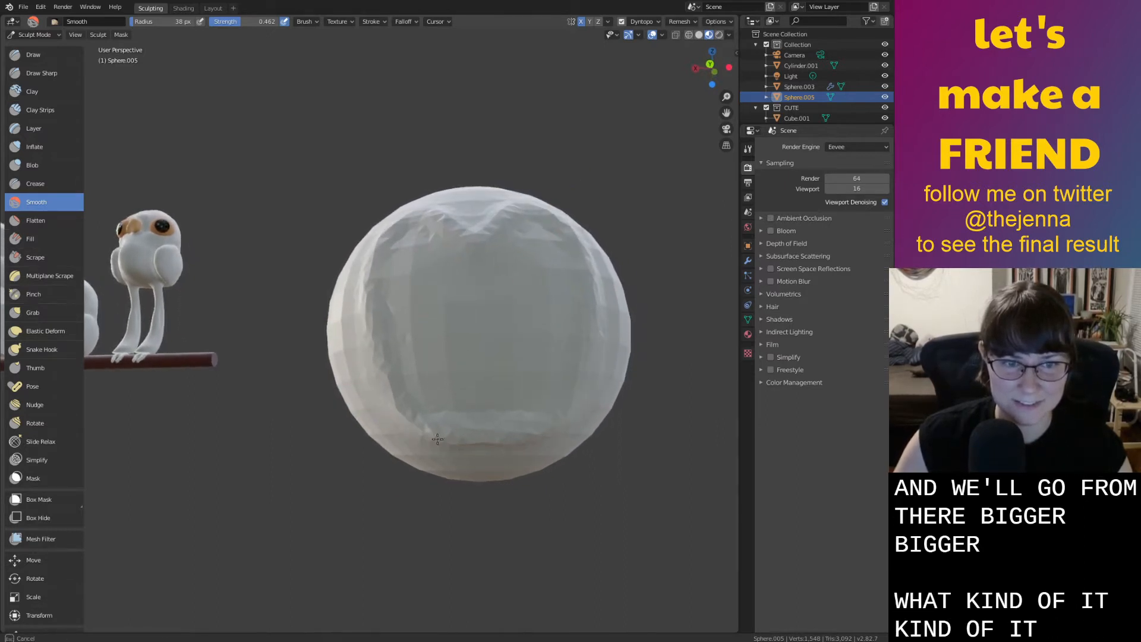
left_click_drag(448, 473, 470, 436)
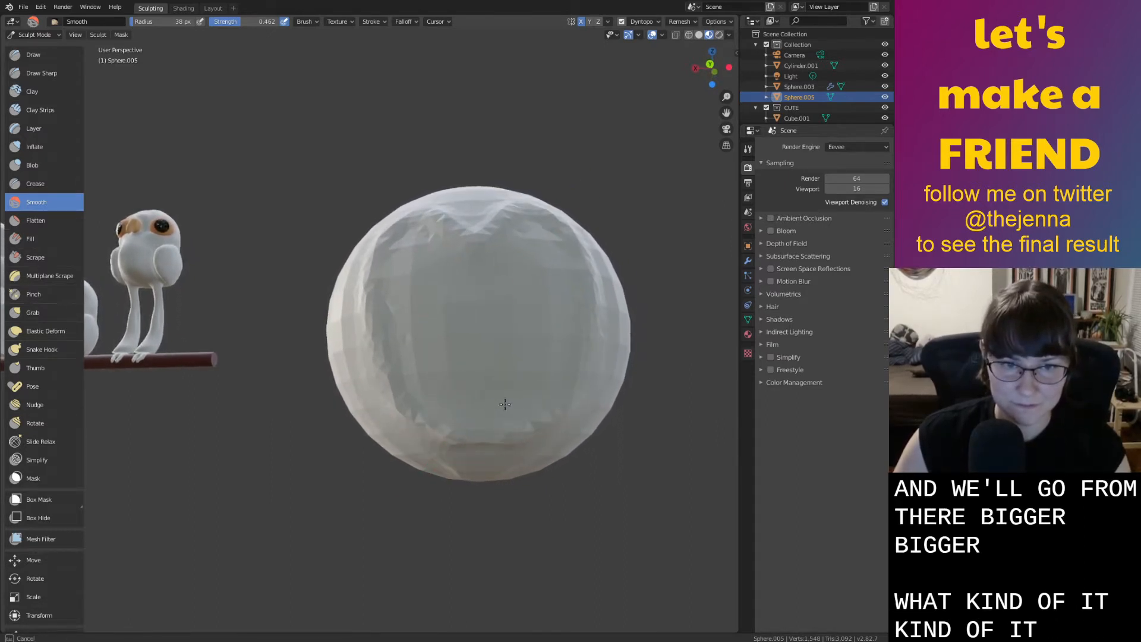
Inflate the lower rim of the heart-shaped outline and switch the viewport to solid shading
key("i")
mouse_move(383, 369)
left_mouse_down()
mouse_move(516, 447)
mouse_move(489, 445)
left_mouse_up()
left_click(699, 34)
middle_click_drag(511, 279, 523, 281)
middle_click_drag(517, 344, 426, 316)
Build up the side of the face outline with Inflate and smooth its lower edge
key("s")
key("i")
mouse_move(375, 285)
middle_mouse_down()
mouse_move(400, 288)
mouse_move(373, 301)
middle_mouse_up()
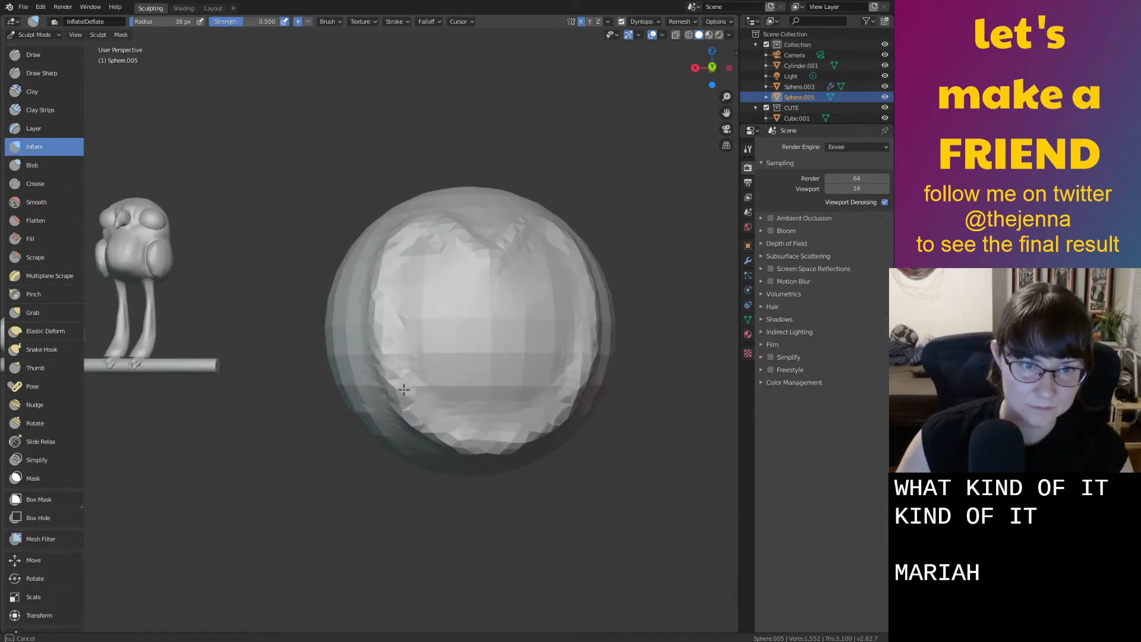
key("s")
left_click_drag(438, 428, 415, 435)
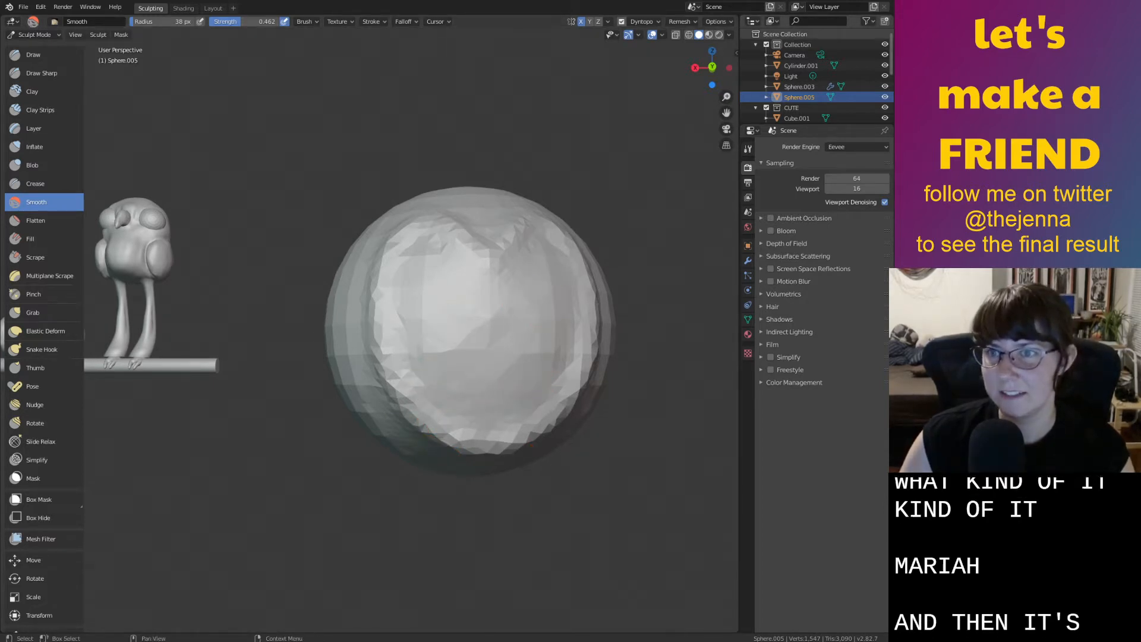
Inflate the top and side of the sphere around the face, then smooth the lower part of the sphere
scroll(555, 229, "up", 1)
middle_click_drag(555, 229, 553, 236)
key("i")
scroll(515, 228, "down", 3)
left_click_drag(446, 252, 452, 251)
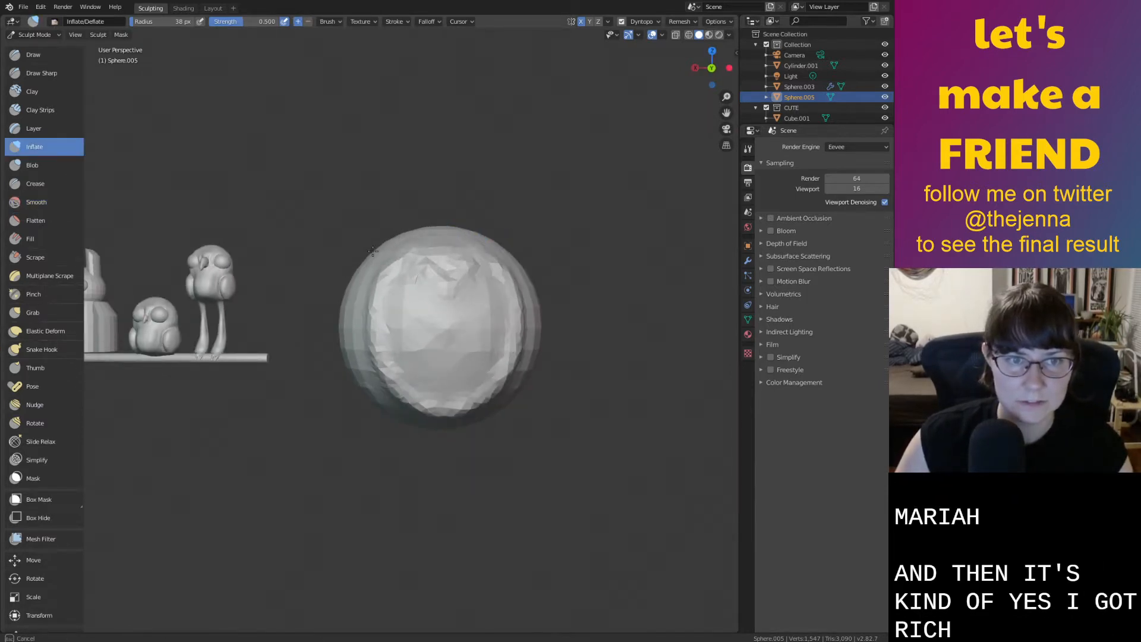
left_click_drag(348, 272, 346, 314)
middle_click_drag(365, 337, 381, 362)
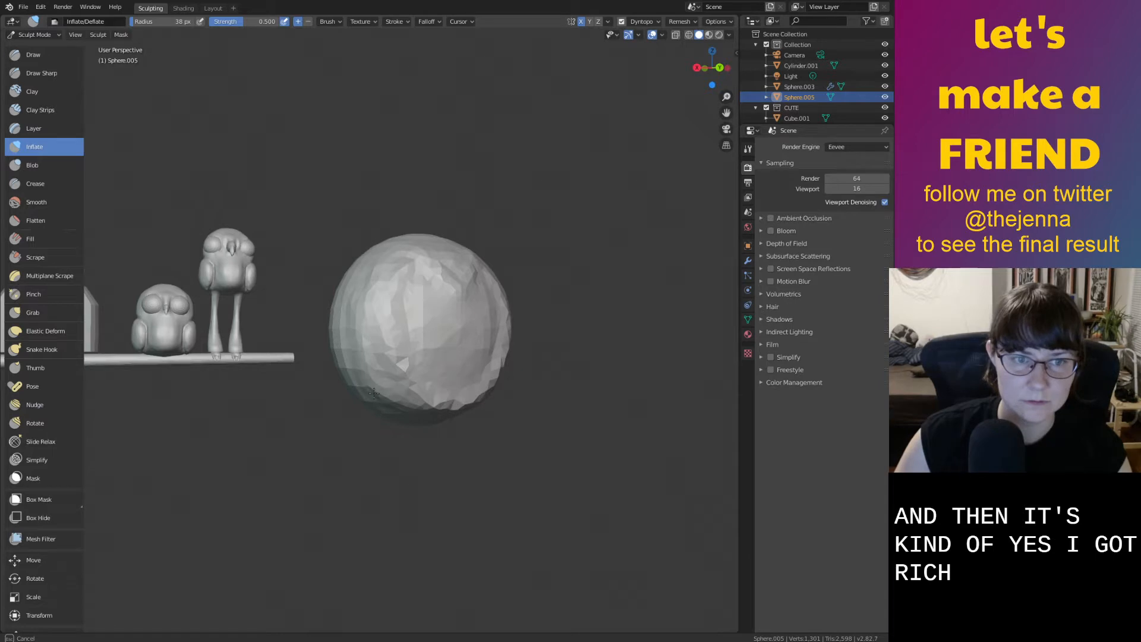
key("s")
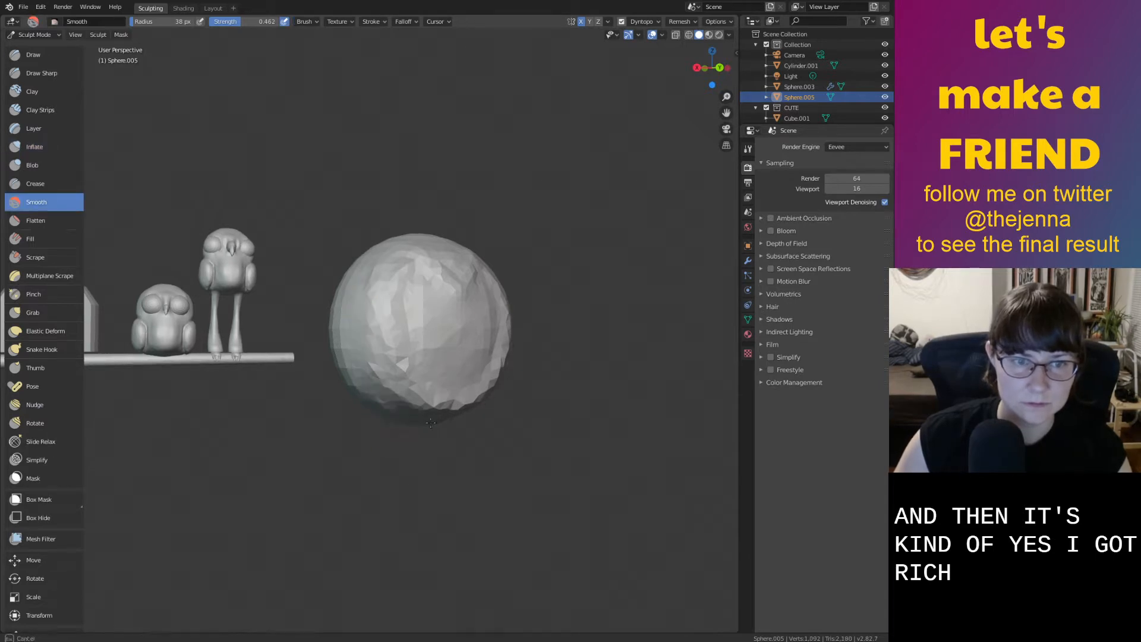
mouse_move(451, 415)
middle_mouse_down()
mouse_move(469, 387)
mouse_move(469, 266)
middle_mouse_up()
Redefine the heart-shaped face outline with the Inflate brush at strength 0.500, including the central notch and lower rim
scroll(469, 387, "up", 3)
key("i")
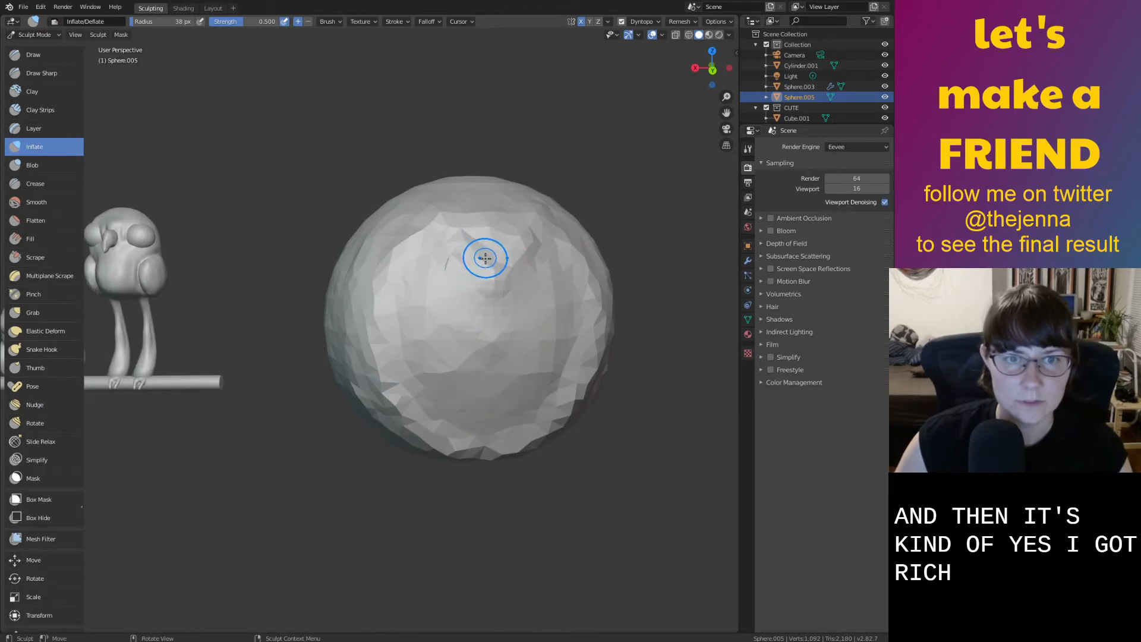
scroll(486, 258, "up", 2)
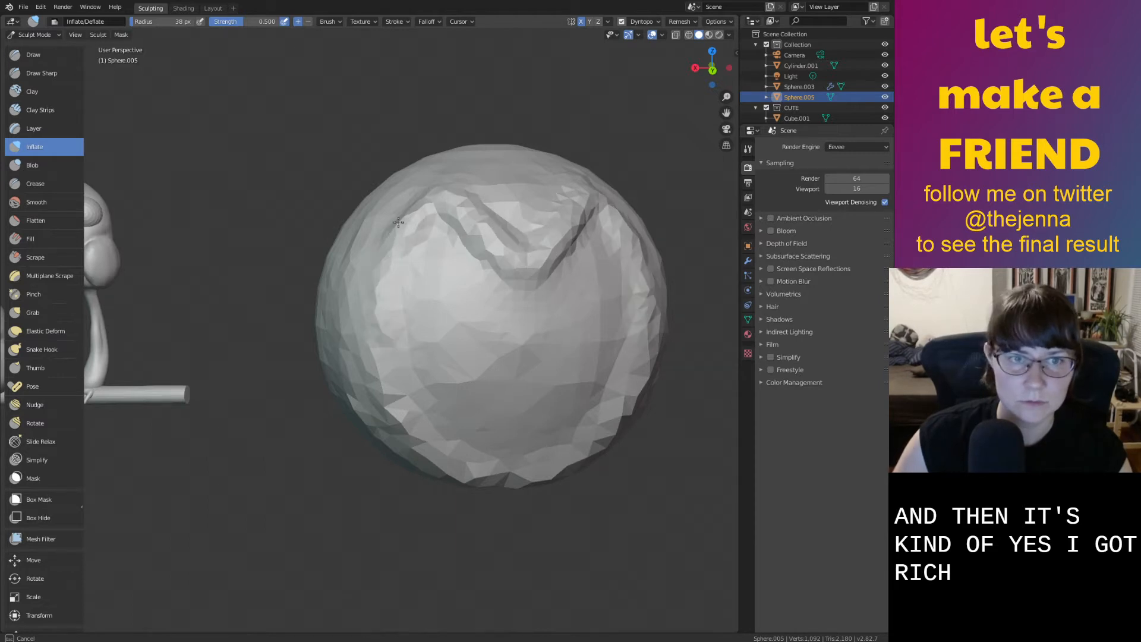
mouse_move(489, 469)
left_mouse_down()
mouse_move(534, 472)
mouse_move(466, 476)
left_mouse_up()
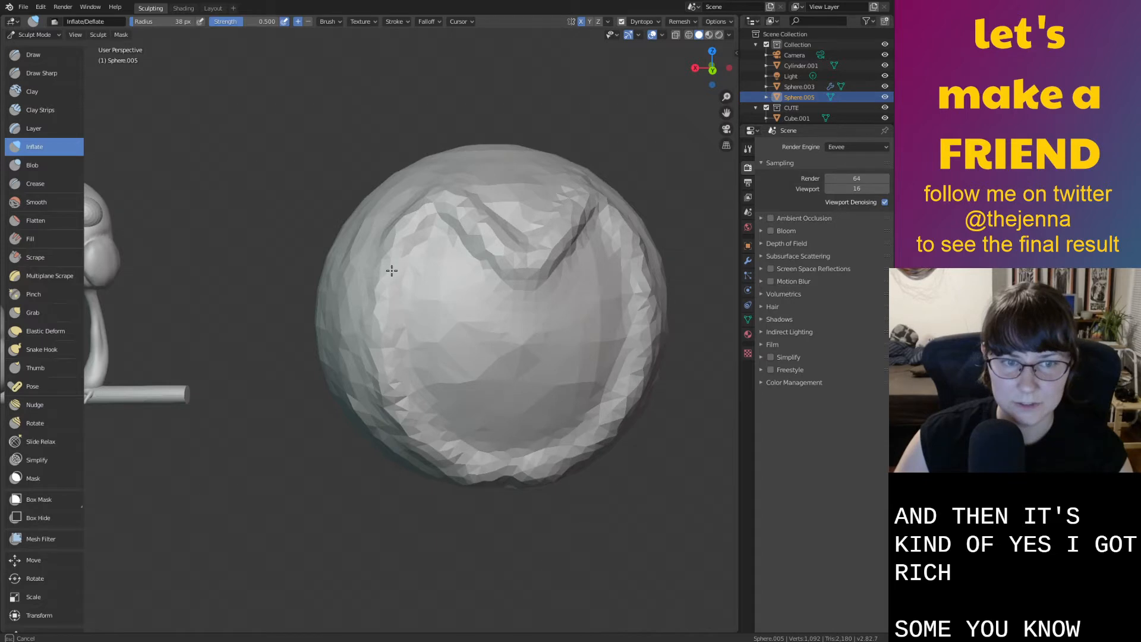
Smooth the inner face surface and the area just above the lower rim
key("s")
mouse_move(440, 242)
left_mouse_down()
mouse_move(413, 359)
mouse_move(446, 433)
mouse_move(530, 415)
mouse_move(472, 273)
mouse_move(511, 345)
mouse_move(472, 388)
mouse_move(408, 291)
left_mouse_up()
left_click_drag(473, 422, 473, 429)
mouse_move(410, 402)
middle_mouse_down()
mouse_move(400, 402)
mouse_move(435, 406)
mouse_move(426, 397)
middle_mouse_up()
Inflate the forehead and the pointed notch at the top centre of the heart-shaped face
key("i")
mouse_move(382, 231)
left_mouse_down()
mouse_move(421, 189)
mouse_move(538, 235)
left_mouse_up()
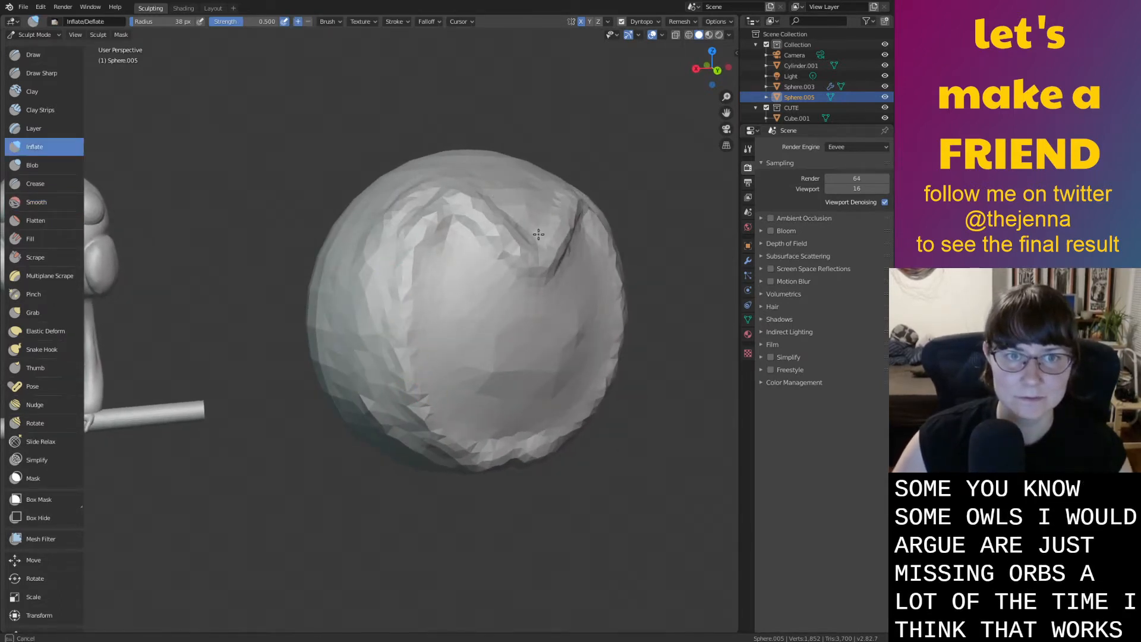
left_click_drag(499, 199, 543, 242)
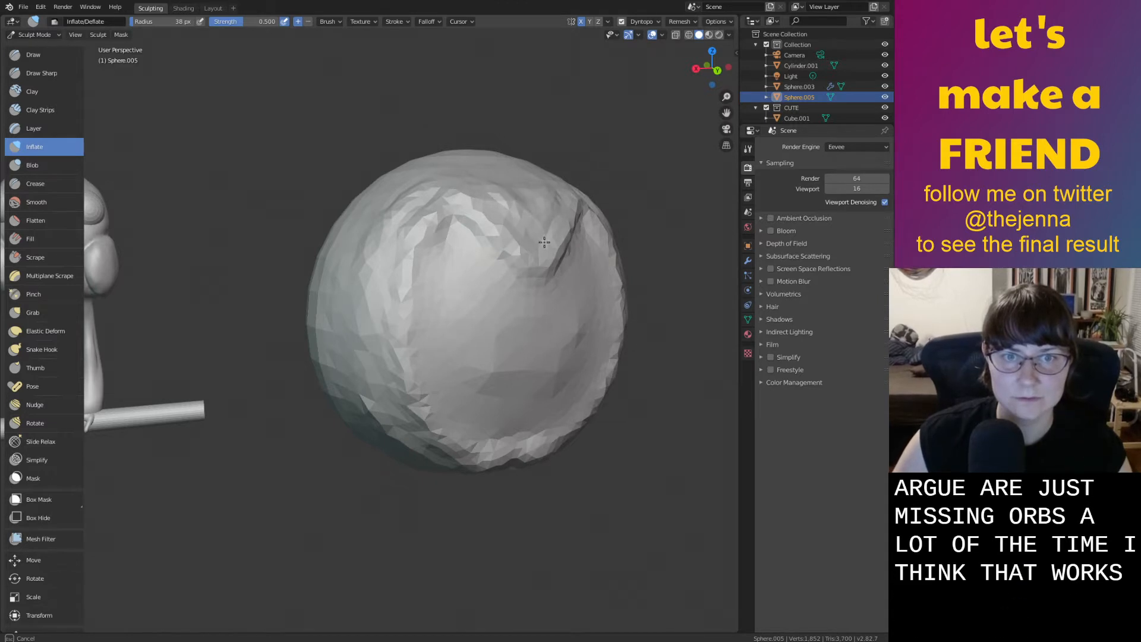
left_click_drag(532, 191, 518, 228)
mouse_move(572, 182)
left_mouse_down()
mouse_move(429, 173)
mouse_move(380, 250)
left_mouse_up()
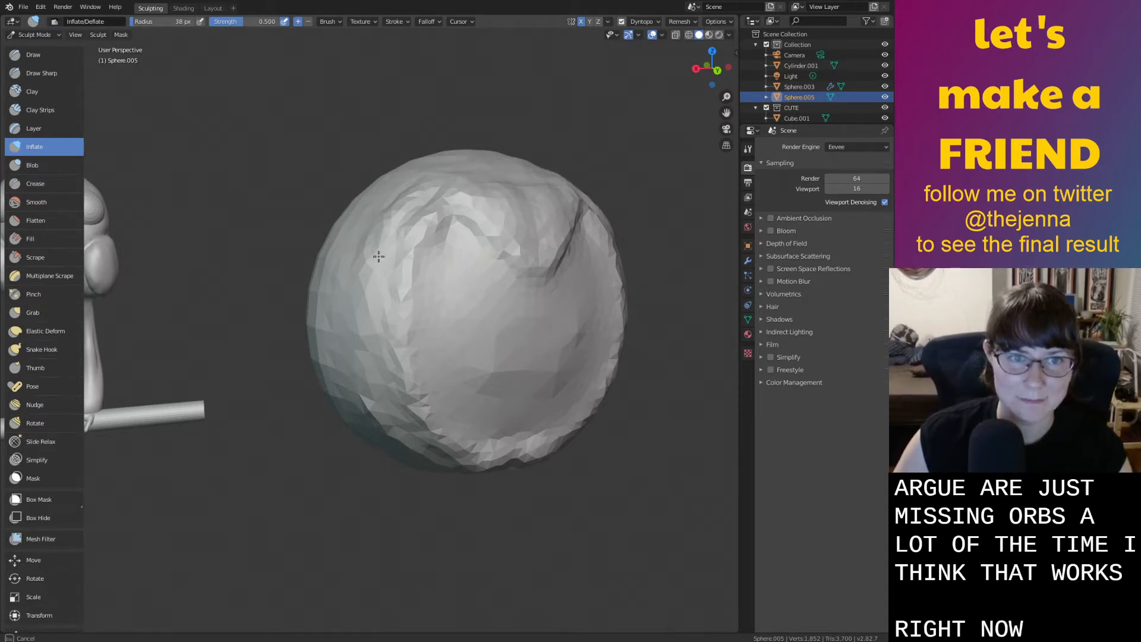
Build up the side rim and lower rim of the face outline with the Inflate brush
mouse_move(429, 200)
left_mouse_down()
mouse_move(382, 255)
mouse_move(379, 371)
left_mouse_up()
left_click_drag(383, 413, 390, 419)
middle_click_drag(390, 387, 382, 327)
left_click_drag(382, 326, 416, 446)
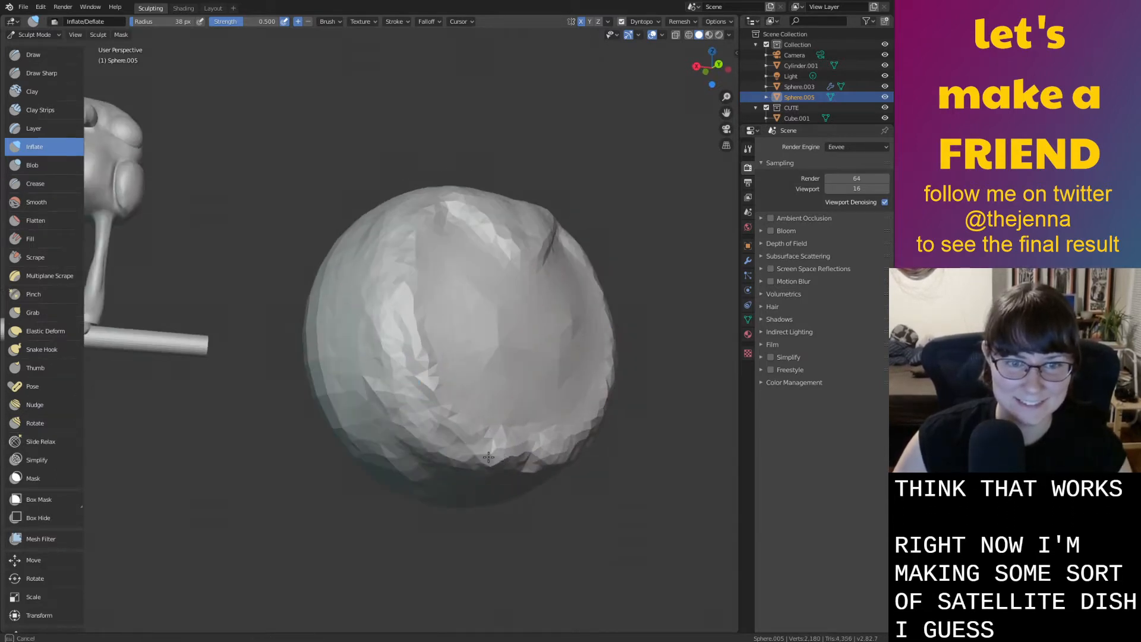
left_click_drag(533, 474, 448, 447)
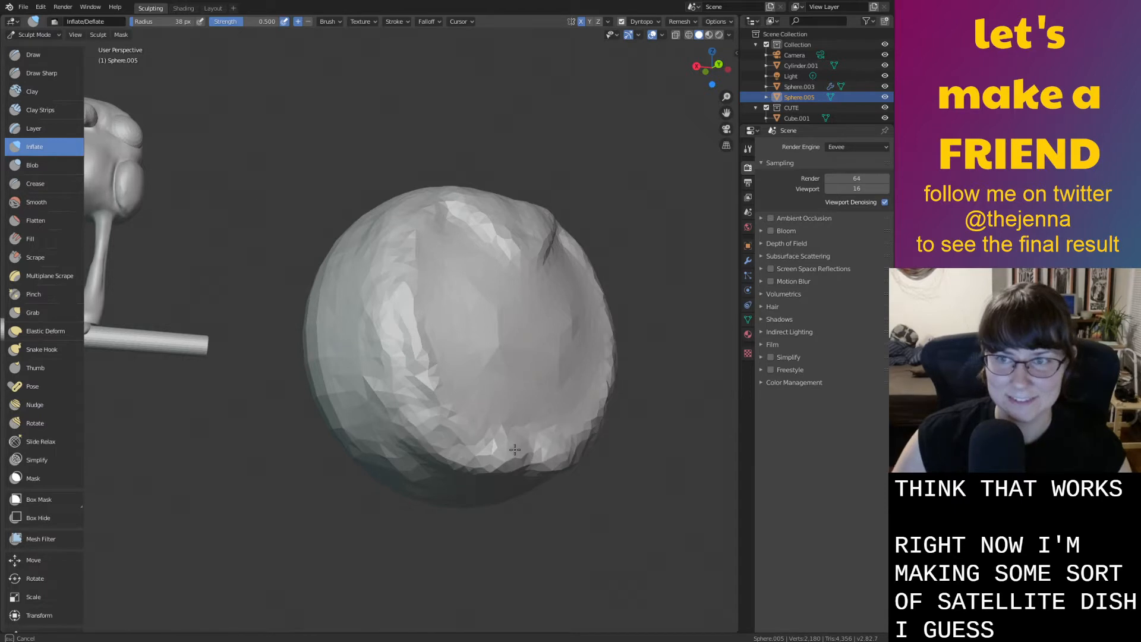
left_click_drag(532, 455, 521, 466)
Smooth the underside of the head and the area along the side of the face rim
middle_click_drag(522, 466, 483, 466)
key("s")
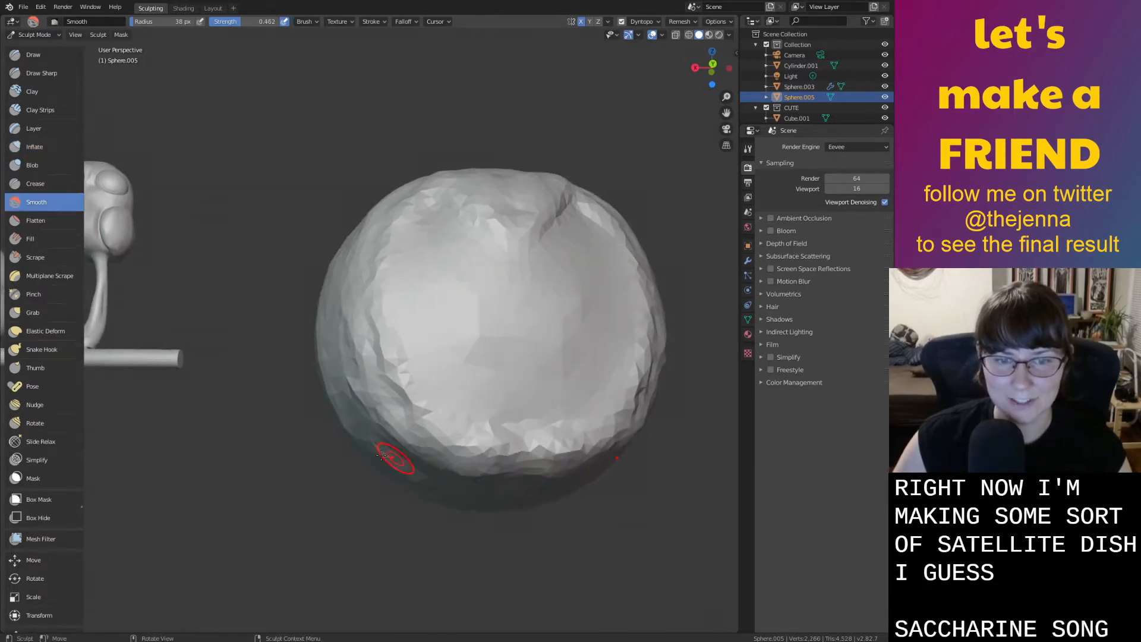
mouse_move(626, 416)
middle_mouse_down()
mouse_move(591, 443)
mouse_move(587, 395)
middle_mouse_up()
scroll(582, 422, "down", 4)
left_click_drag(449, 300, 472, 259)
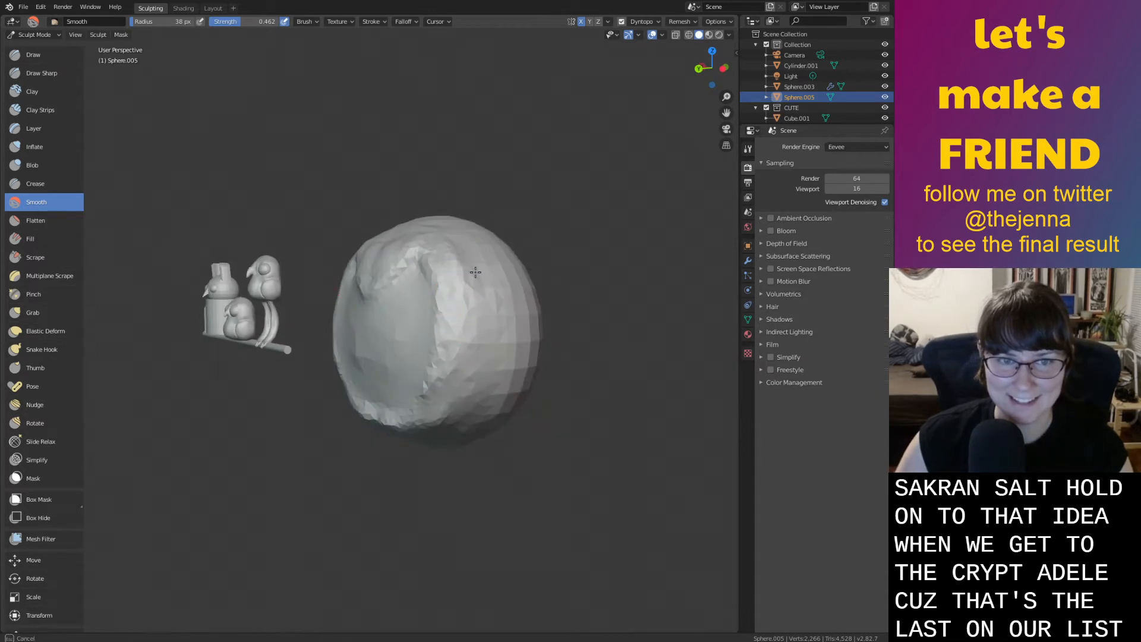
Try inflating and smoothing the side of the head behind the face rim at a coarse level of detail
key("i")
scroll(426, 291, "down", 4)
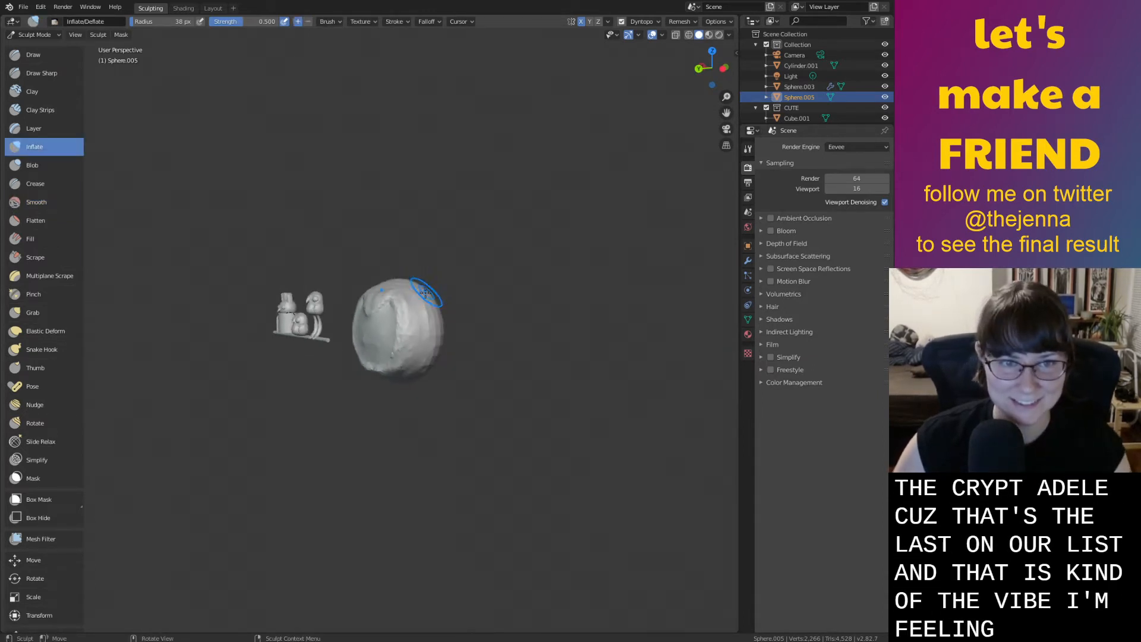
left_click_drag(425, 291, 433, 356)
mouse_move(423, 316)
left_mouse_down()
mouse_move(432, 350)
mouse_move(409, 379)
left_mouse_up()
key("s")
scroll(499, 346, "up", 2)
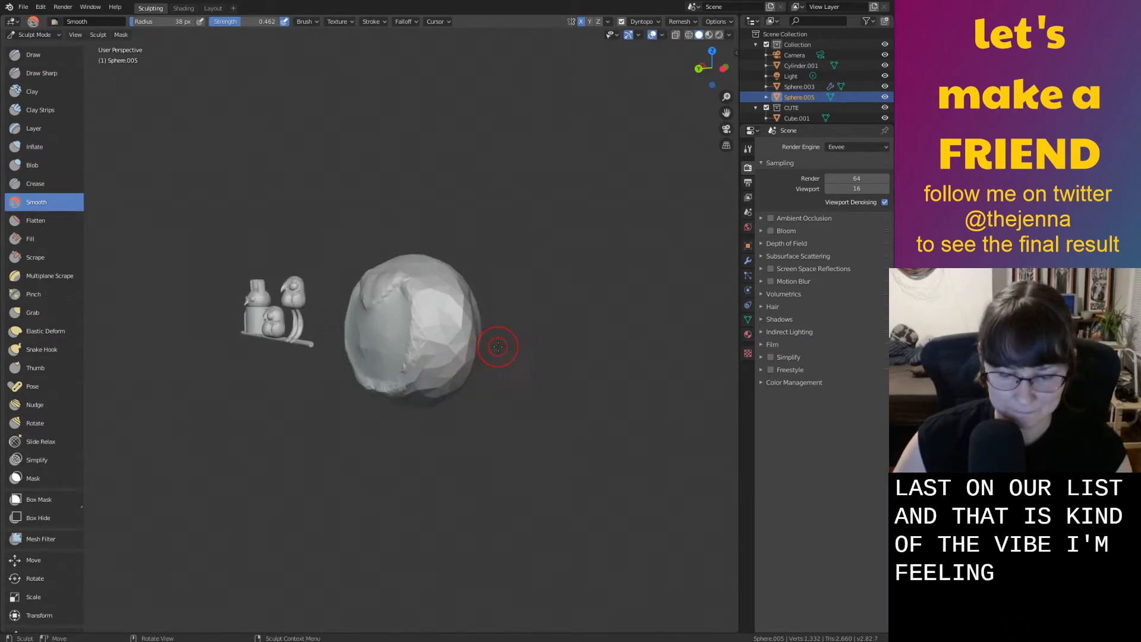
Enlarge the Inflate brush to 107 px at strength 0.625 and bulk out the sides of the head behind the face
key("i")
scroll(497, 326, "up", 3)
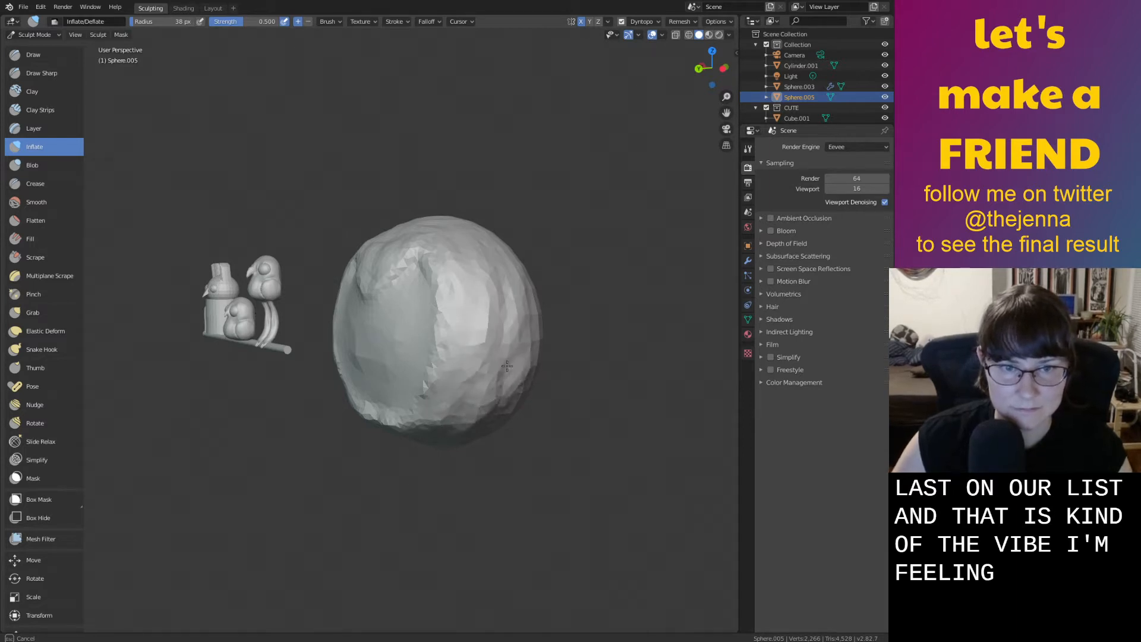
left_click_drag(508, 316, 472, 357)
right_click(437, 362)
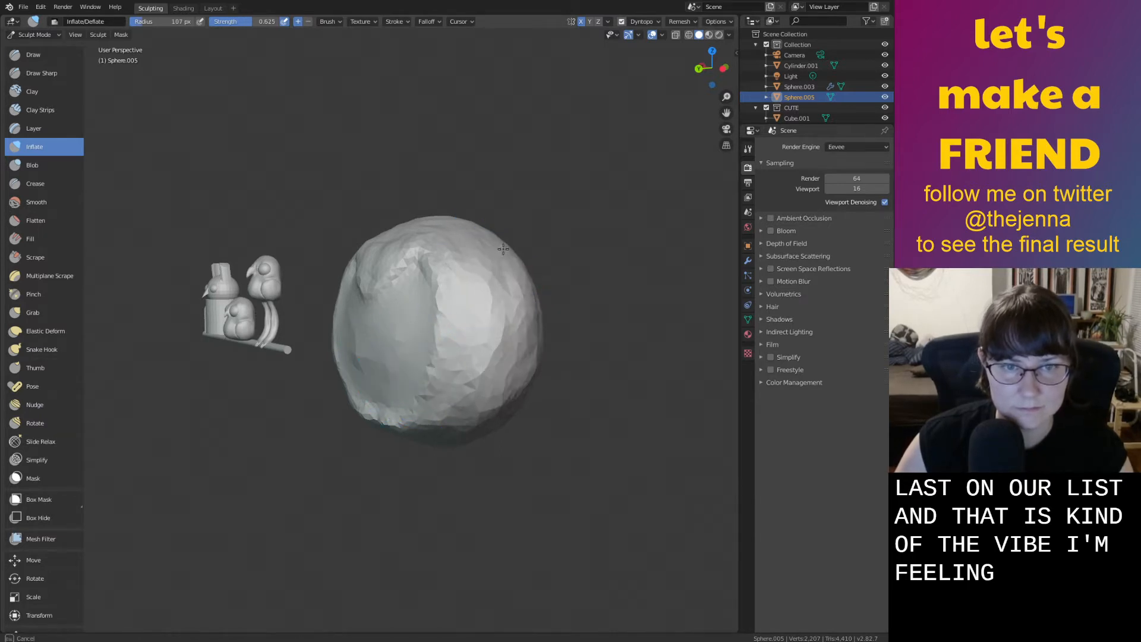
left_click_drag(527, 286, 500, 416)
middle_click_drag(512, 333, 625, 345)
mouse_move(502, 259)
left_mouse_down()
mouse_move(439, 240)
mouse_move(451, 213)
mouse_move(535, 188)
mouse_move(484, 186)
mouse_move(315, 261)
left_mouse_up()
Inflate the outer cheeks and the lower sides of the head beneath the face
scroll(447, 218, "up", 2)
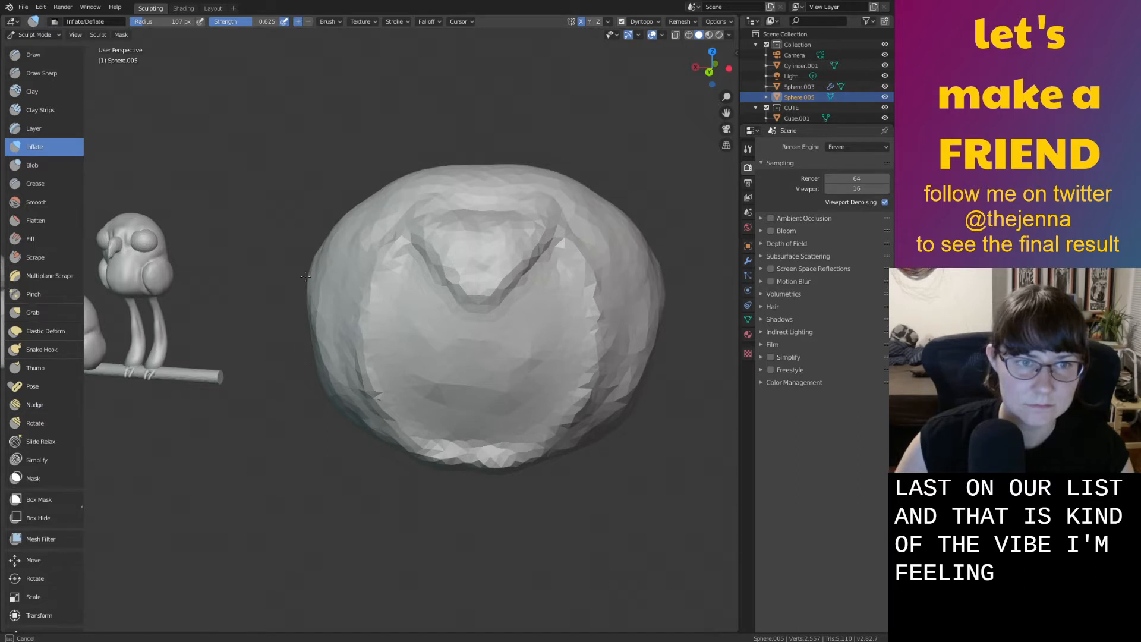
mouse_move(344, 220)
left_mouse_down()
mouse_move(377, 204)
mouse_move(321, 357)
mouse_move(347, 425)
left_mouse_up()
middle_click_drag(347, 425, 354, 354)
mouse_move(354, 355)
left_mouse_down()
mouse_move(328, 381)
mouse_move(475, 428)
mouse_move(428, 446)
mouse_move(464, 467)
mouse_move(345, 434)
left_mouse_up()
Smooth the underside of the head below the face with the 107 px Smooth brush
key("s")
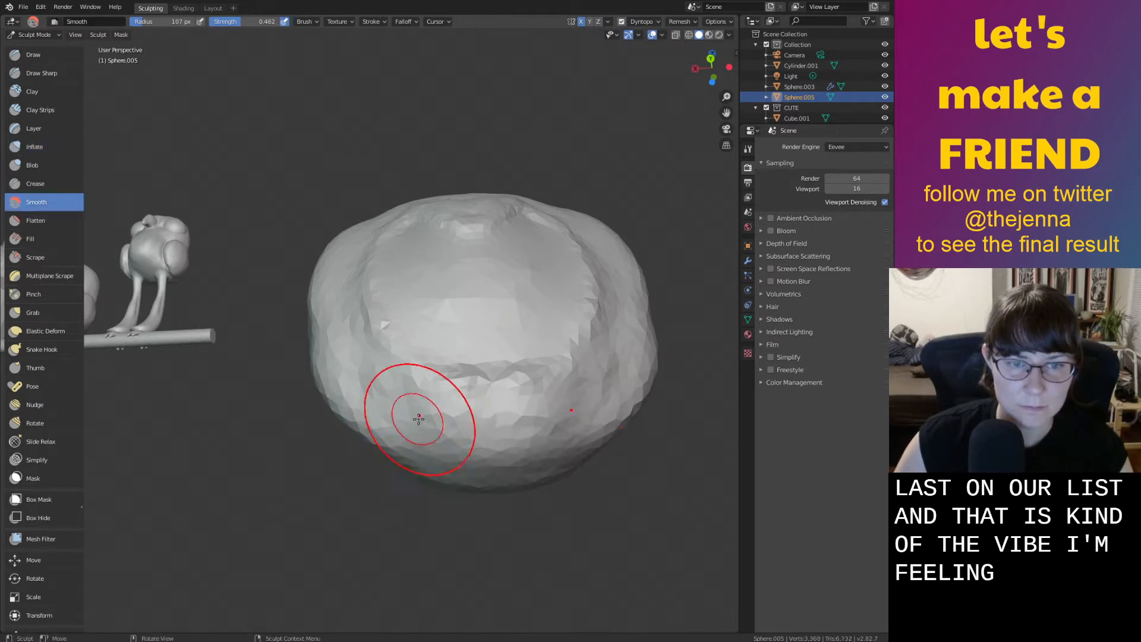
left_click_drag(408, 415, 551, 434)
middle_click_drag(551, 434, 458, 250)
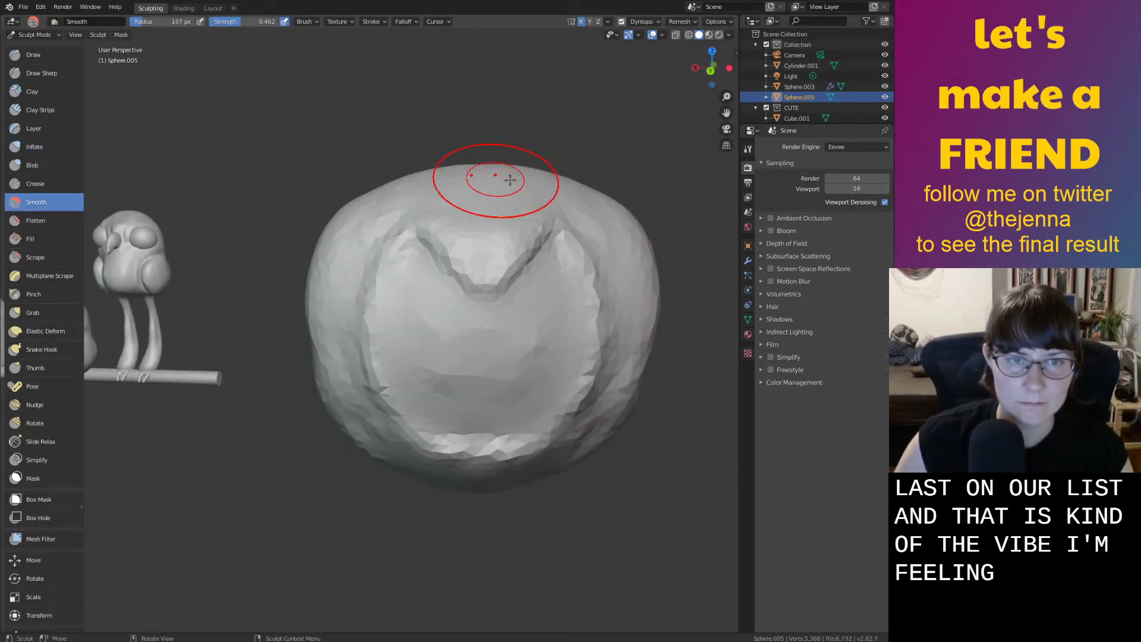
Switch to the Layout workspace, scale the head uniformly to 0.284 and stretch it along the Z axis
left_click(211, 8)
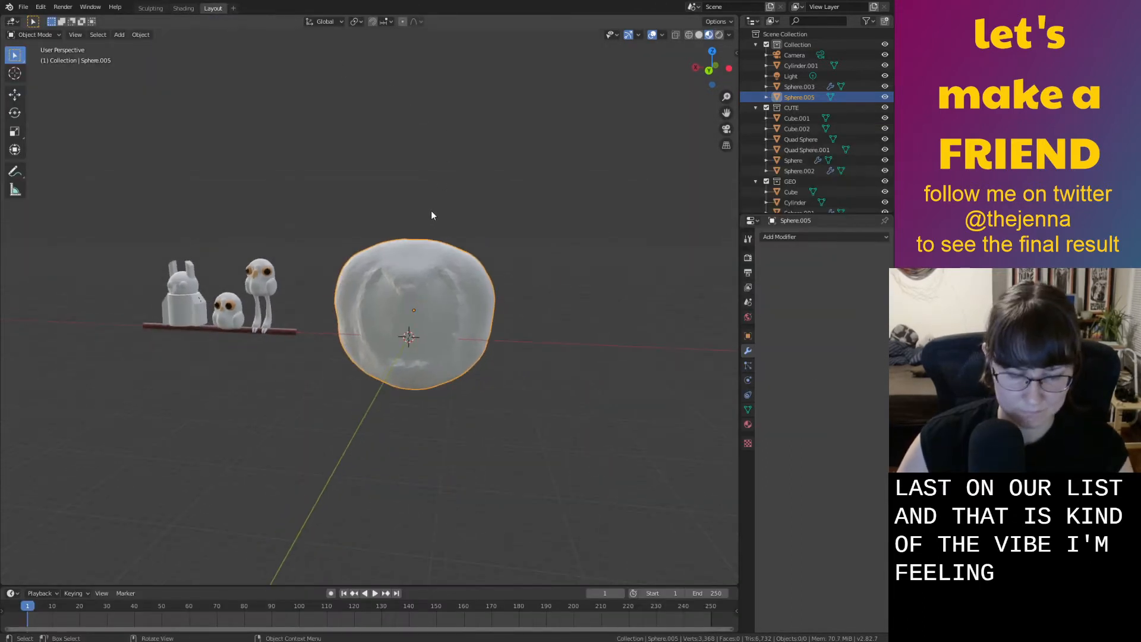
key("s")
left_click(423, 248)
key("s")
key("z")
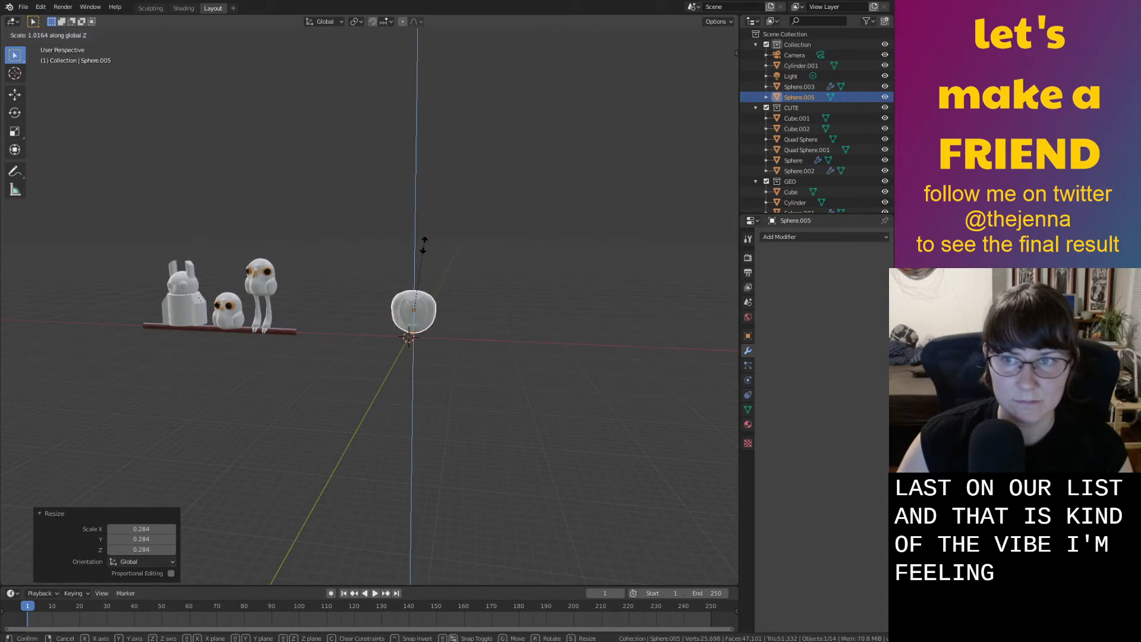
left_click(419, 218)
Move the head up 8.49 m along the Z axis
key("g")
key("z")
left_click(408, 185)
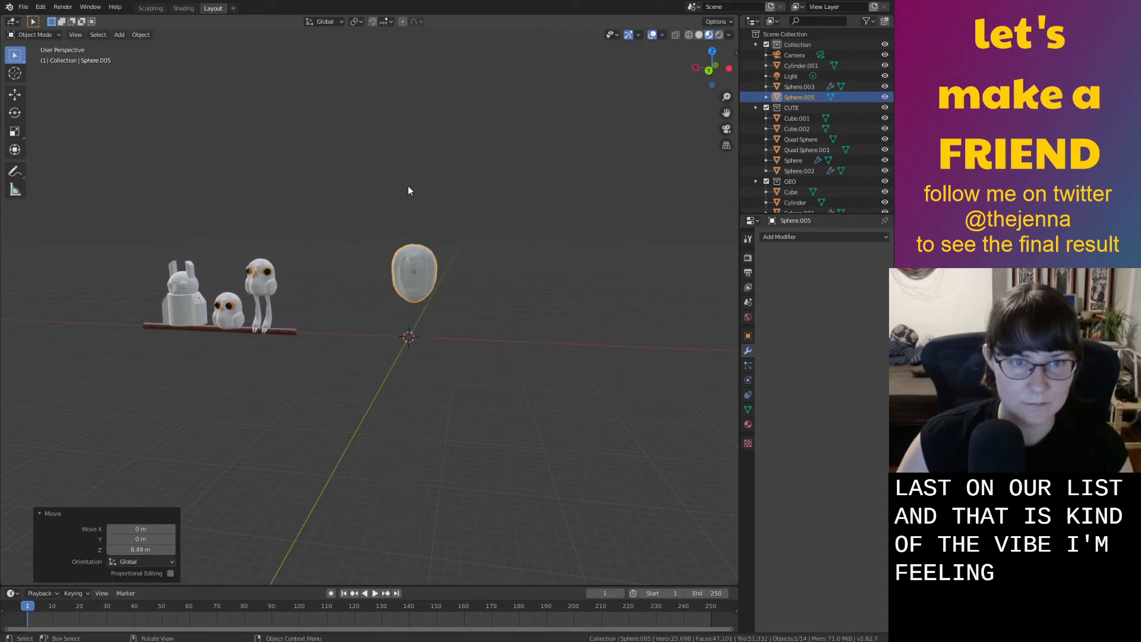
Enlarge the head uniformly and widen it along the X axis by a factor of 1.151
scroll(452, 196, "up", 2)
key("s")
left_click(506, 193)
key("s")
key("x")
left_click(515, 239)
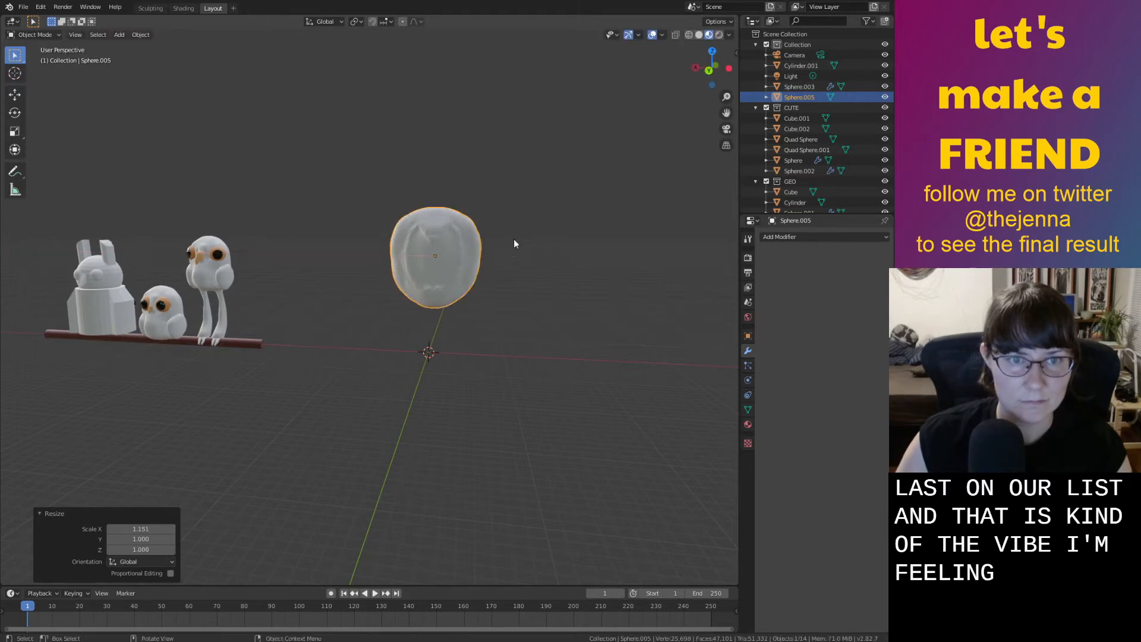
Return to the Sculpting workspace and save the file
left_click(154, 8)
middle_click_drag(507, 190, 492, 179)
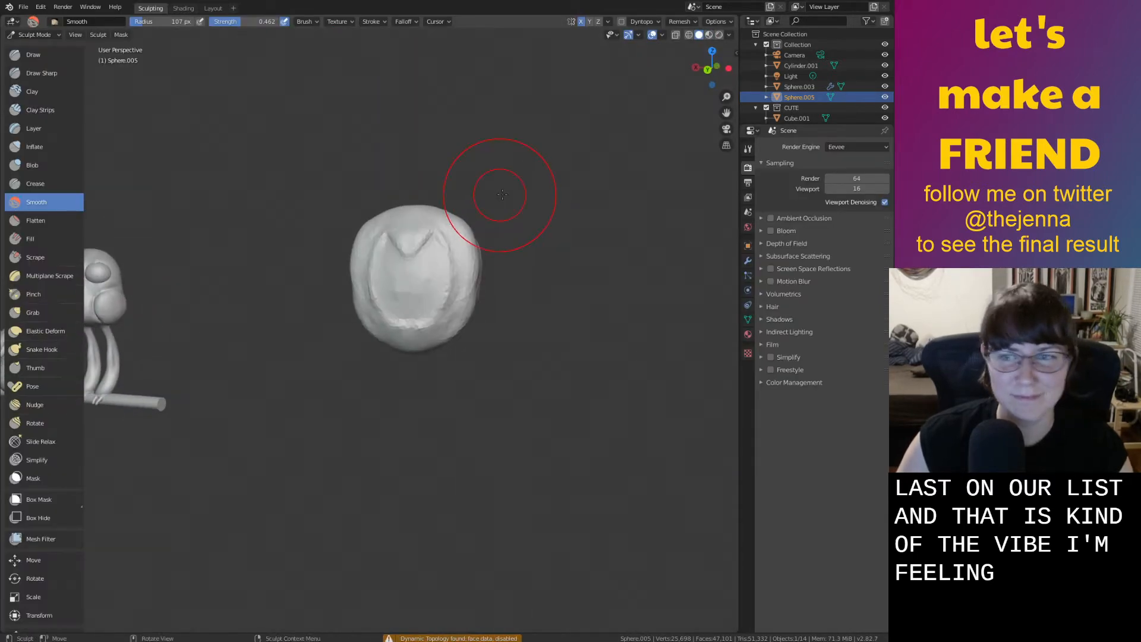
key("ctrl+s")
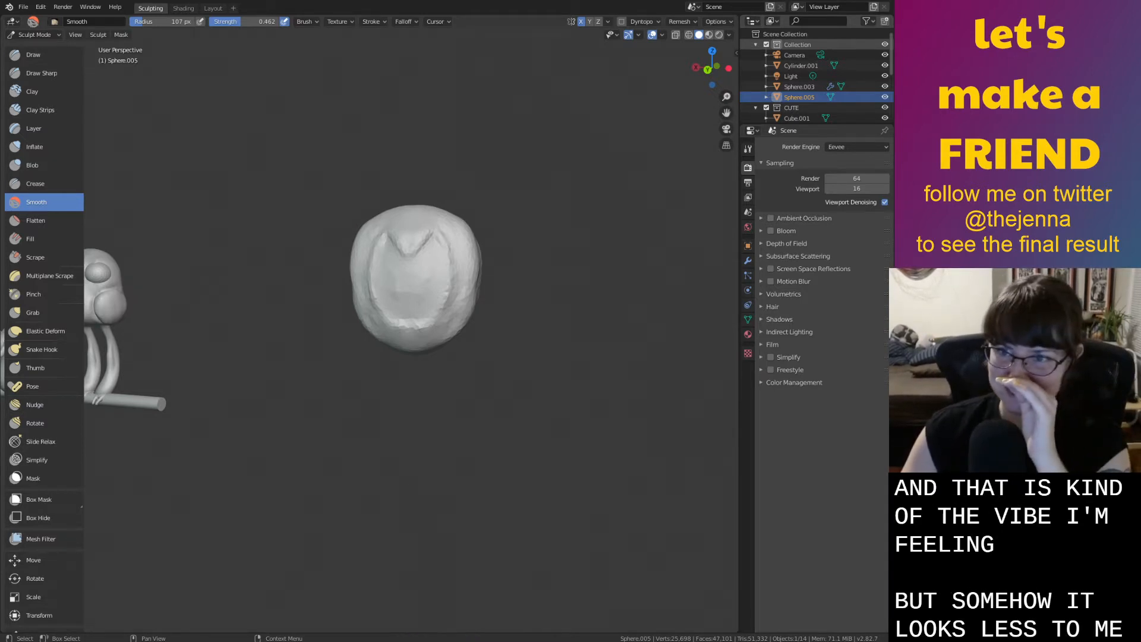
Reshape the inner face around and below the central notch with the Inflate brush at strength 0.625
scroll(569, 280, "up", 3)
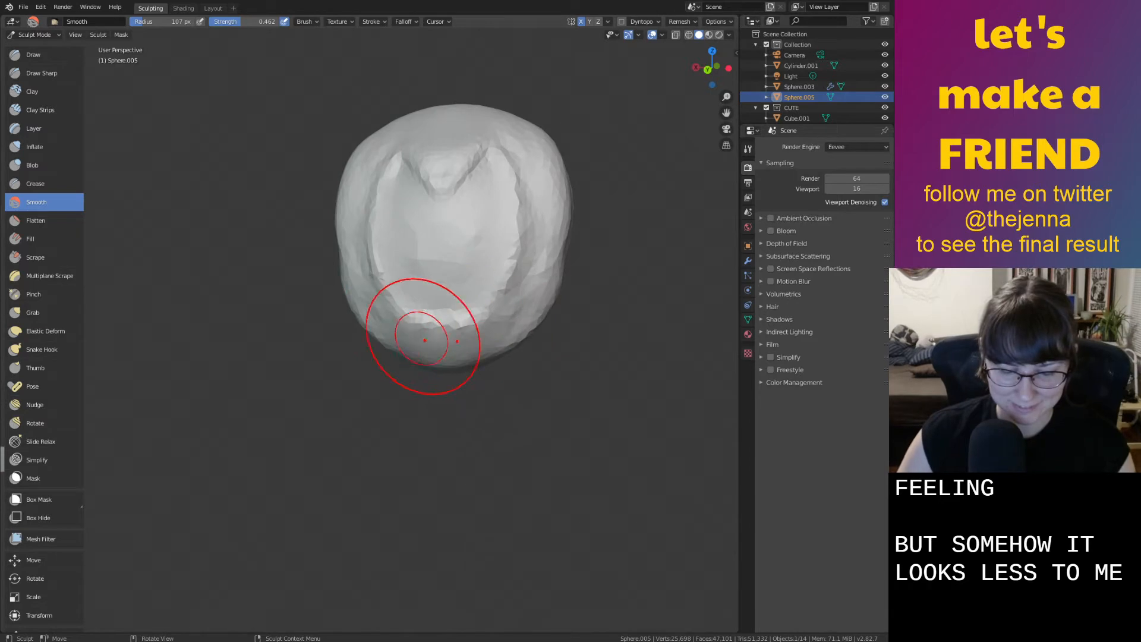
scroll(436, 334, "up", 4)
middle_click_drag(394, 321, 431, 189)
key("i")
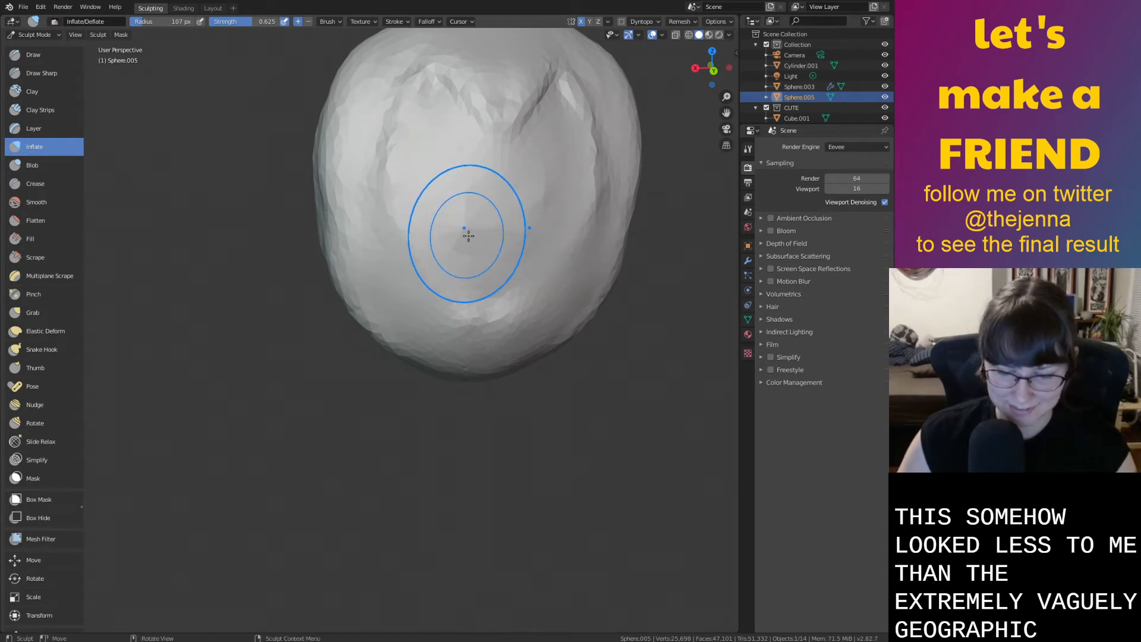
scroll(466, 236, "up", 2)
left_click_drag(458, 188, 531, 237)
key("ctrl+z")
left_click_drag(475, 161, 447, 120)
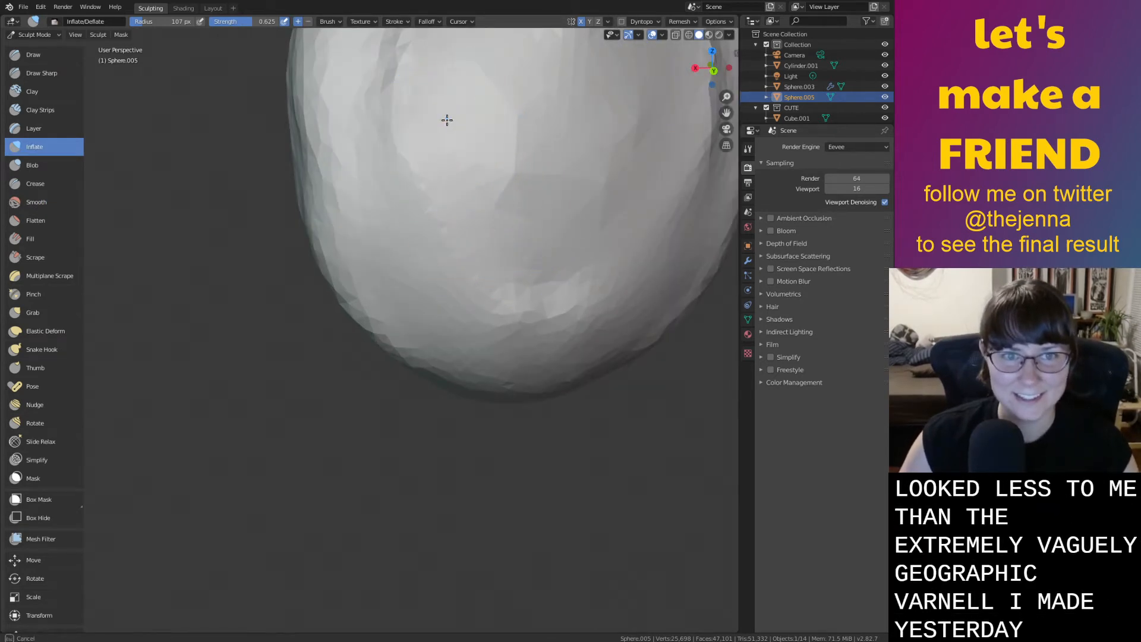
middle_click_drag(581, 107, 502, 244)
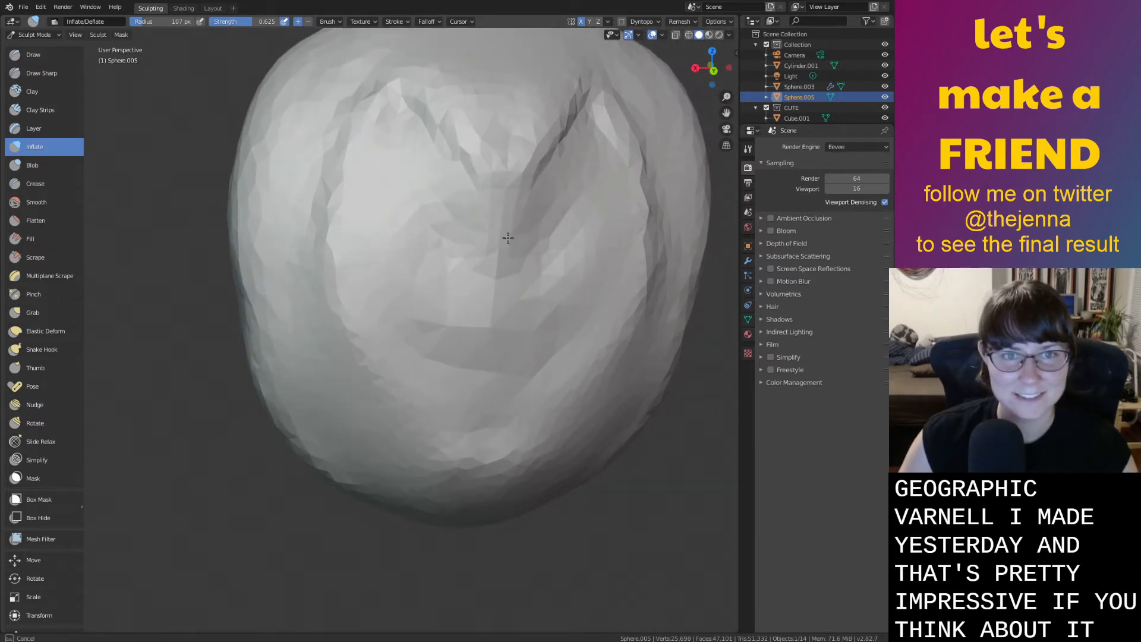
left_click_drag(413, 275, 399, 353)
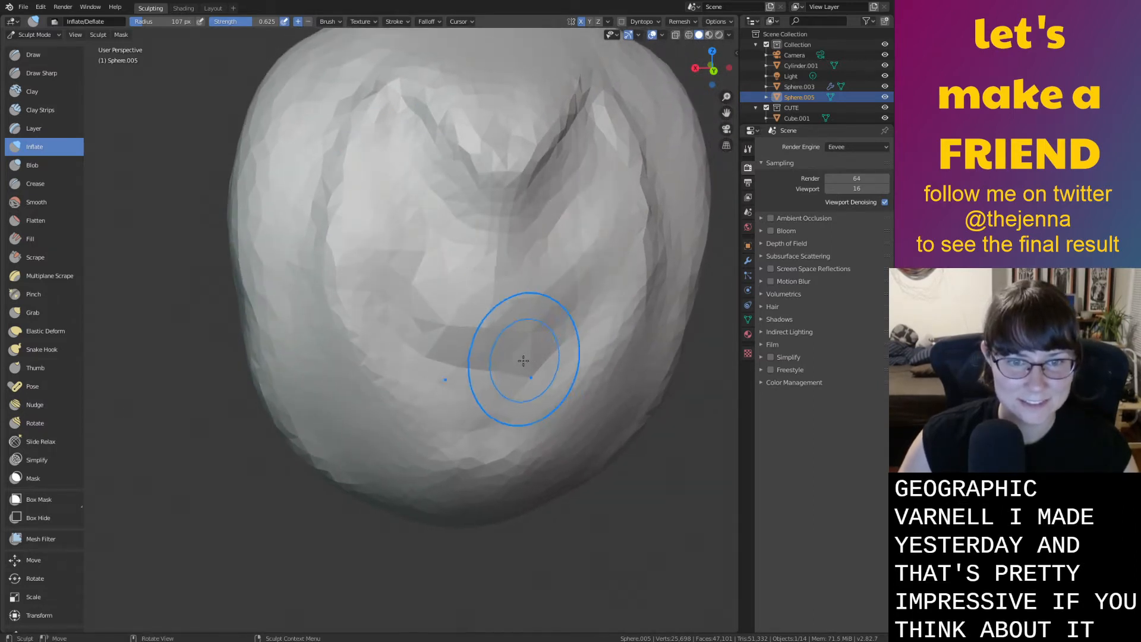
Reshape the lower outer sides of the head and the chin with sweeping Inflate brush strokes
mouse_move(321, 330)
left_mouse_down()
mouse_move(347, 392)
mouse_move(541, 464)
left_mouse_up()
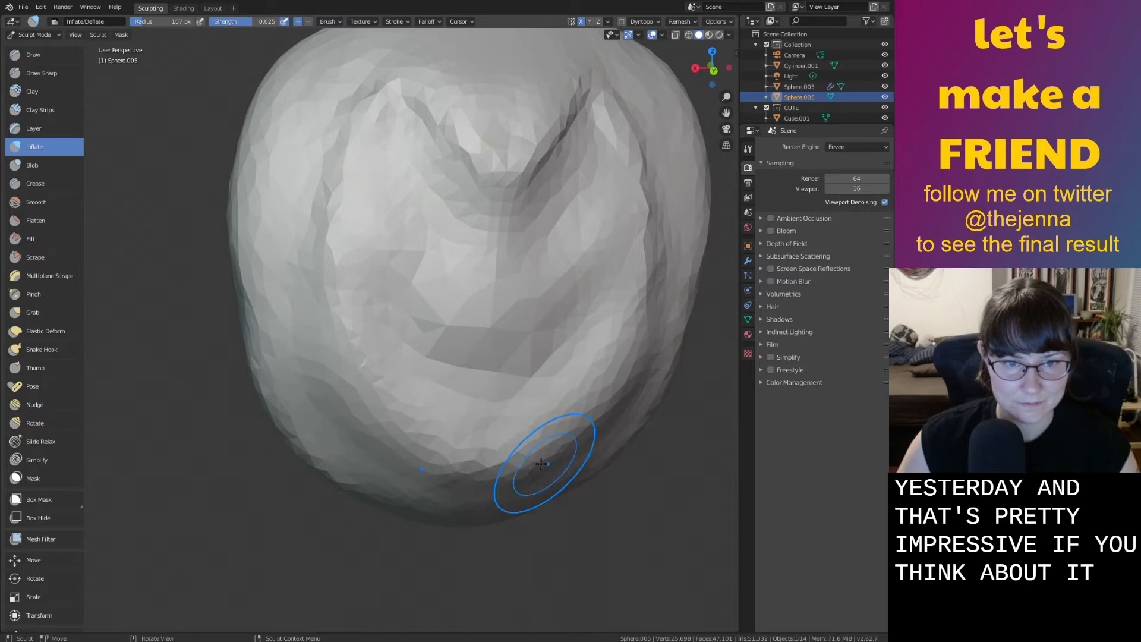
mouse_move(265, 365)
left_mouse_down()
mouse_move(428, 475)
mouse_move(576, 500)
left_mouse_up()
left_click_drag(271, 408, 448, 504)
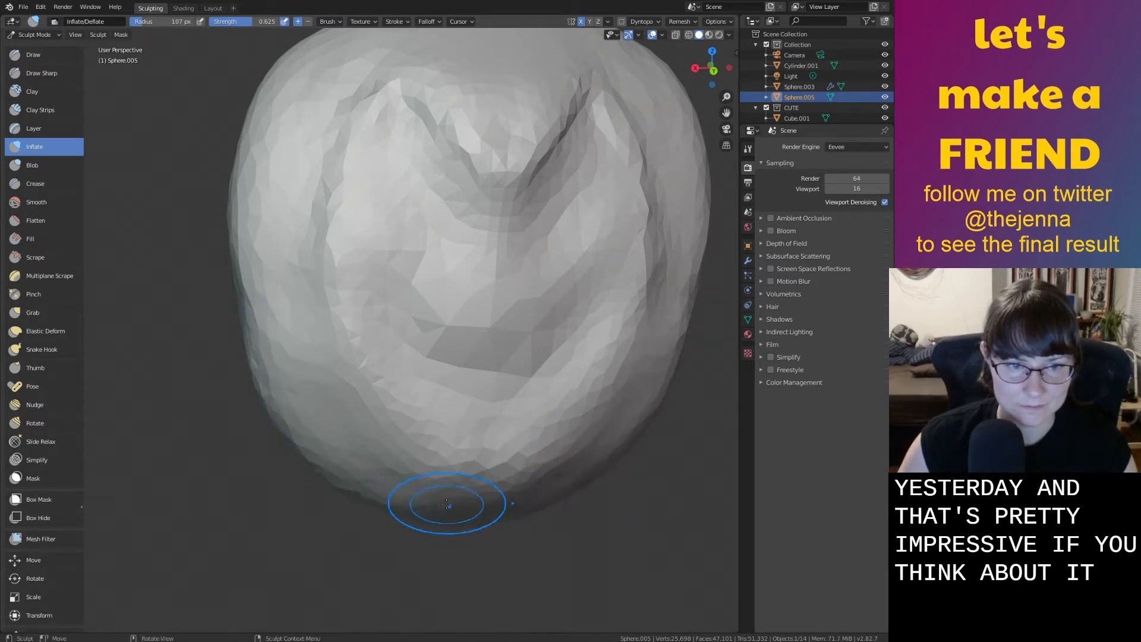
middle_click_drag(345, 491, 333, 485)
Build up the upper side of the head beside the face with Inflate, then smooth the adjoining inner face
scroll(330, 482, "down", 4)
scroll(312, 190, "up", 1)
middle_click_drag(312, 190, 326, 186)
left_click_drag(329, 177, 299, 316)
left_click_drag(333, 185, 306, 315)
key("s")
left_click_drag(404, 310, 477, 293)
left_click_drag(381, 239, 412, 277)
middle_click_drag(412, 277, 458, 298)
Run the Inflate brush down the side of the face outline to the lower rim
key("i")
scroll(379, 184, "up", 2)
mouse_move(398, 76)
left_mouse_down()
mouse_move(369, 339)
mouse_move(472, 457)
left_mouse_up()
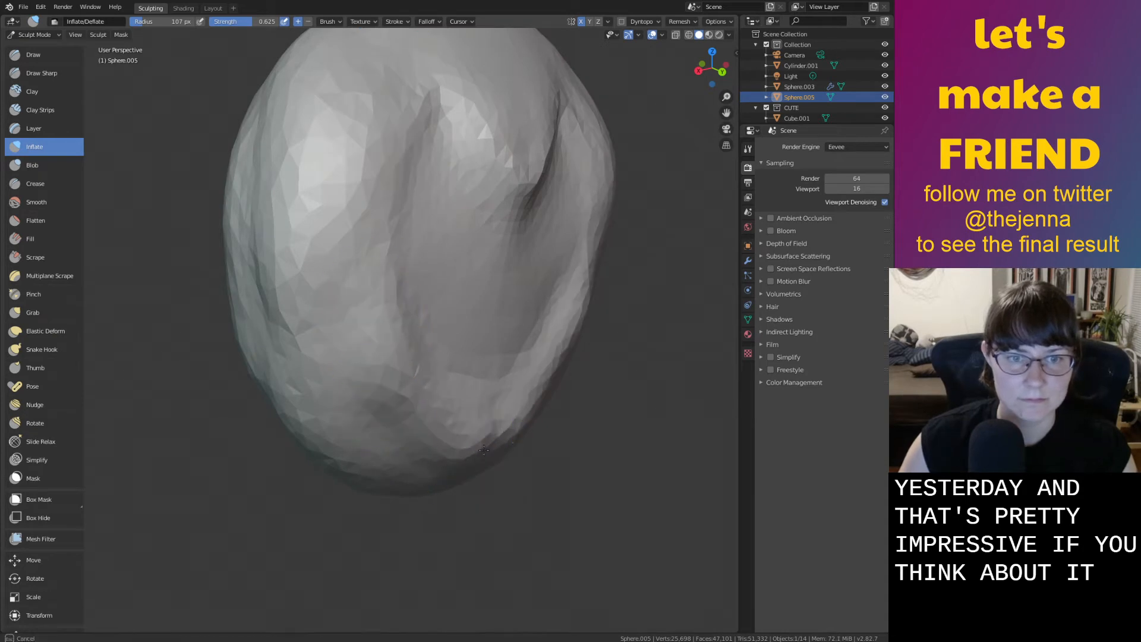
Soften the face outline and lower rim of the head with the Smooth brush at strength 0.462
key("s")
middle_click_drag(421, 457, 328, 419)
scroll(376, 432, "down", 1)
scroll(337, 399, "down", 2)
scroll(340, 393, "down", 3)
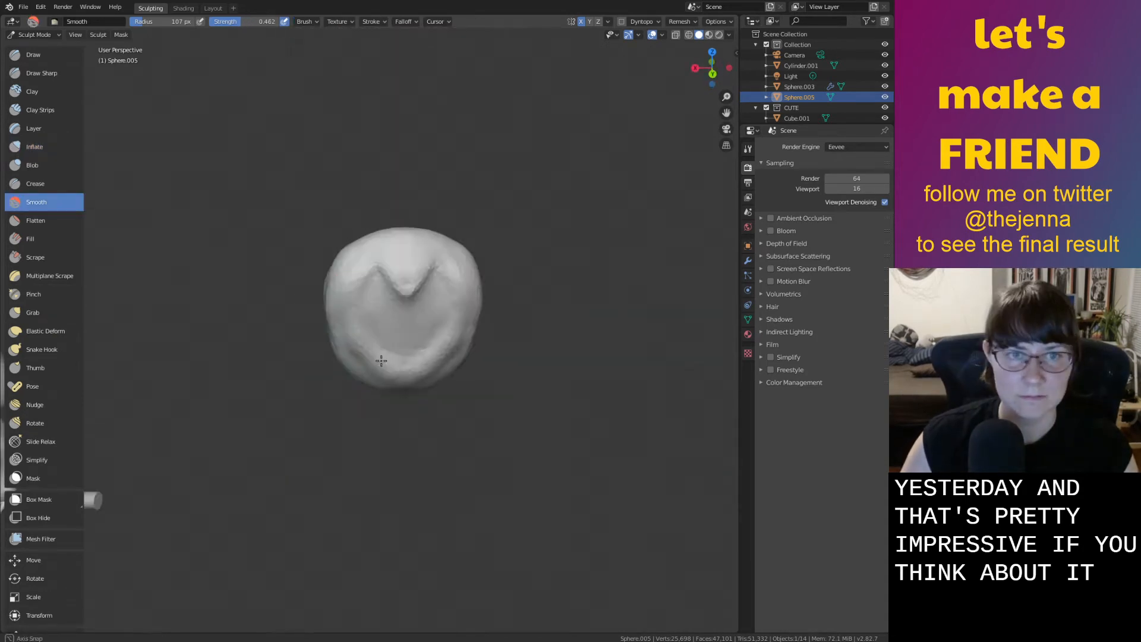
Examine the sculpted head from above, the front and close up, and save monster37.blend
middle_click_drag(382, 356, 332, 261)
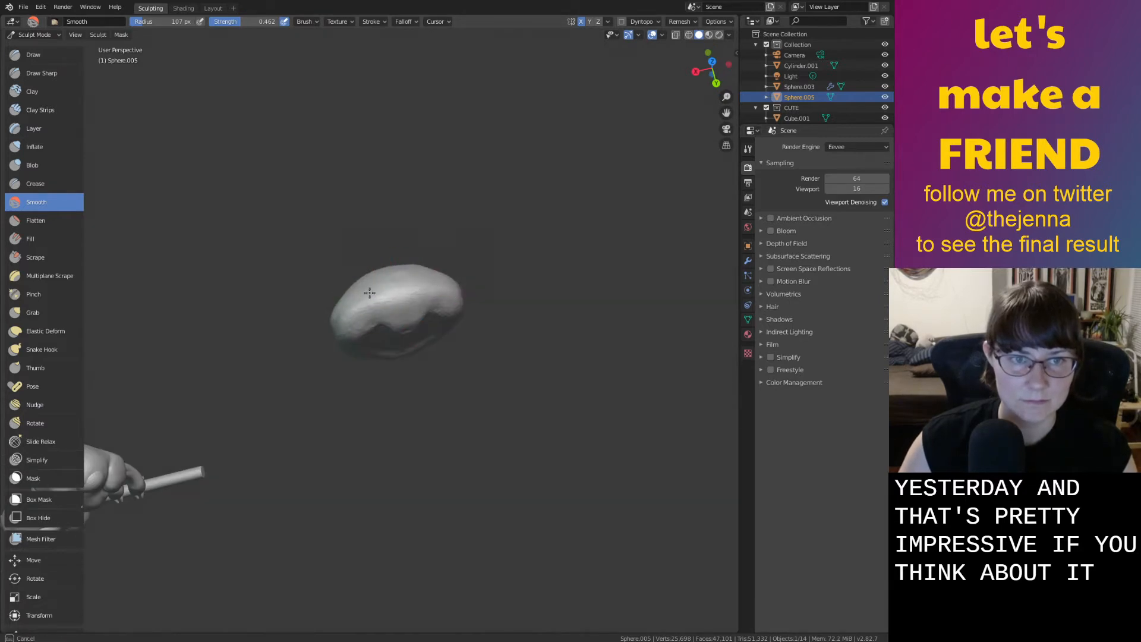
middle_click_drag(444, 288, 386, 181)
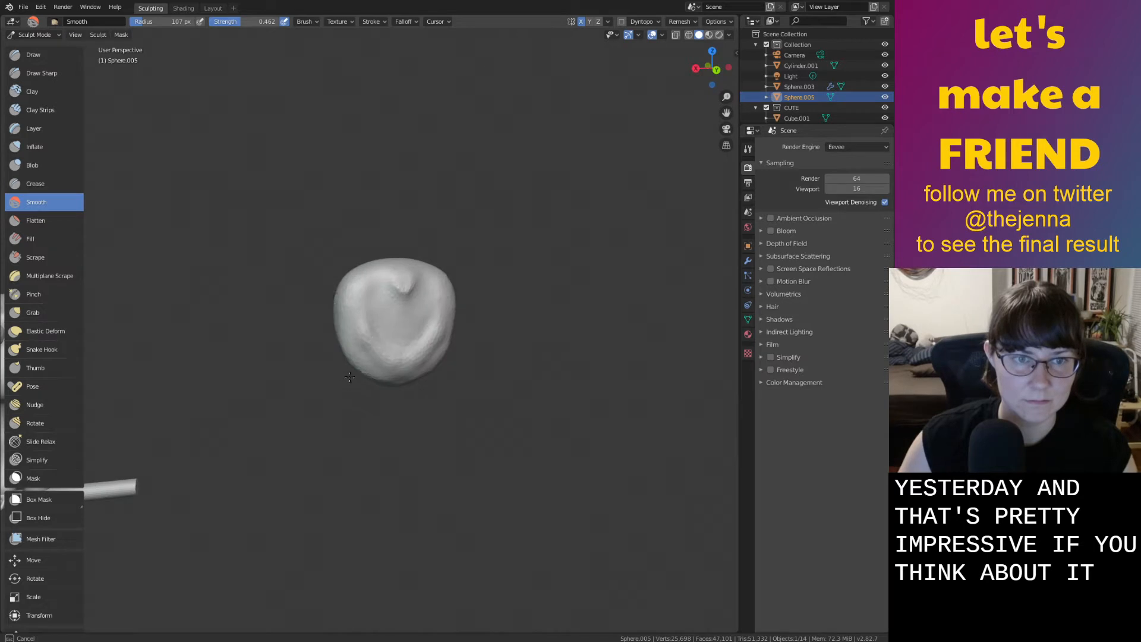
middle_click_drag(369, 253, 305, 247)
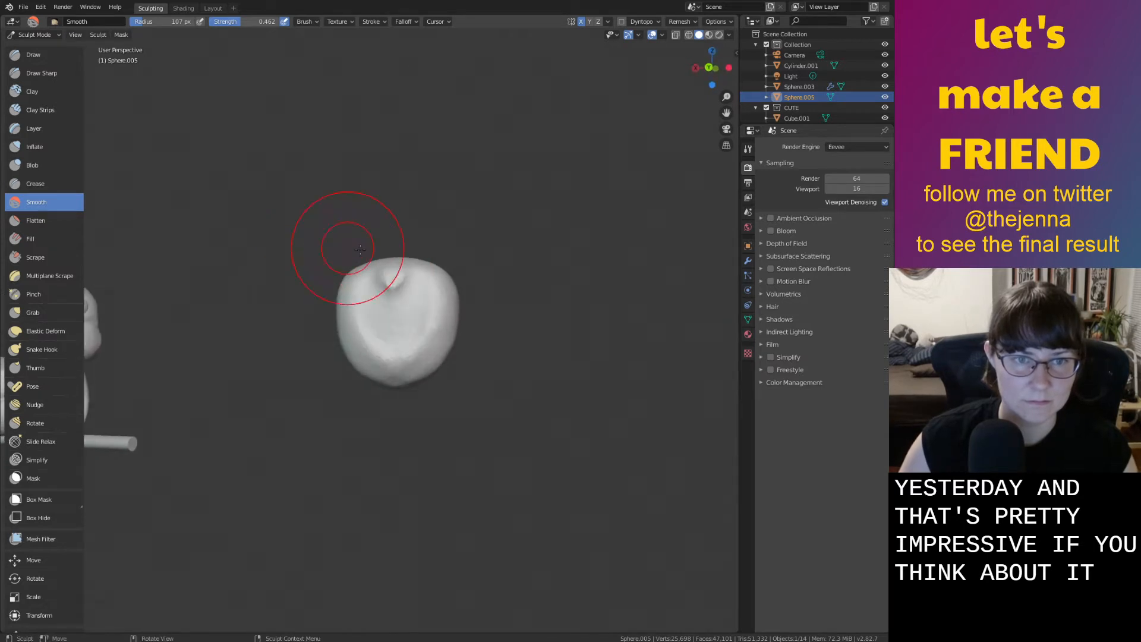
scroll(446, 242, "up", 6)
middle_click_drag(474, 249, 344, 137)
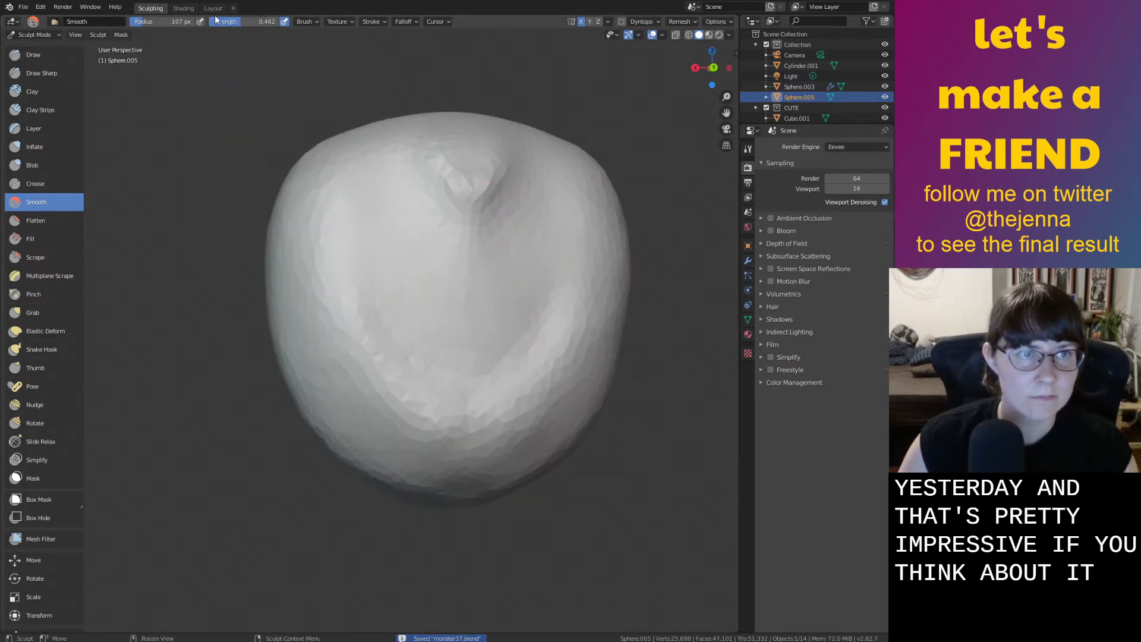
left_click(213, 8)
middle_click_drag(526, 279, 463, 341, "shift")
left_click(449, 319)
scroll(519, 327, "up", 4)
key("a")
key("a")
key("shift+a")
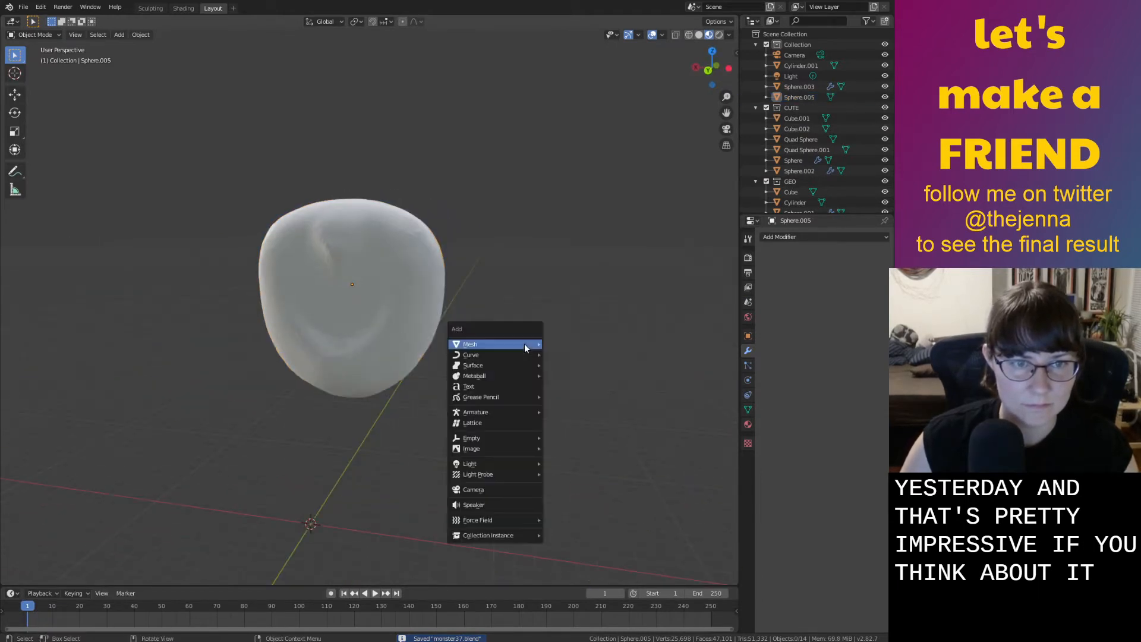
mouse_move(524, 347)
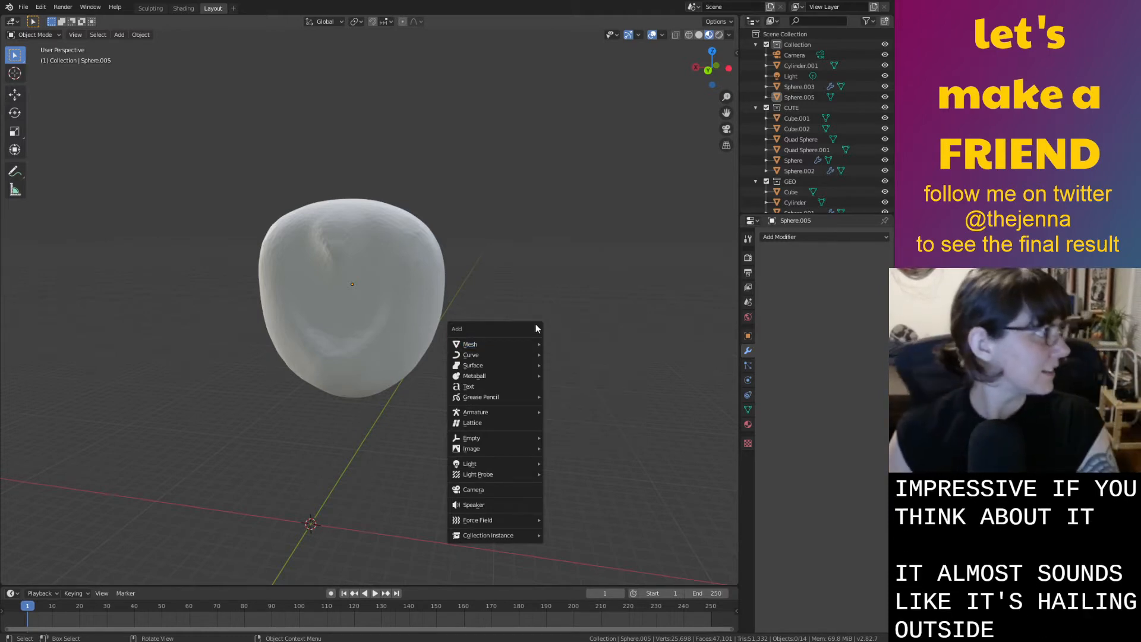
left_click(384, 290)
middle_click_drag(384, 290, 412, 293)
key("Tab")
key("Tab")
left_click(150, 8)
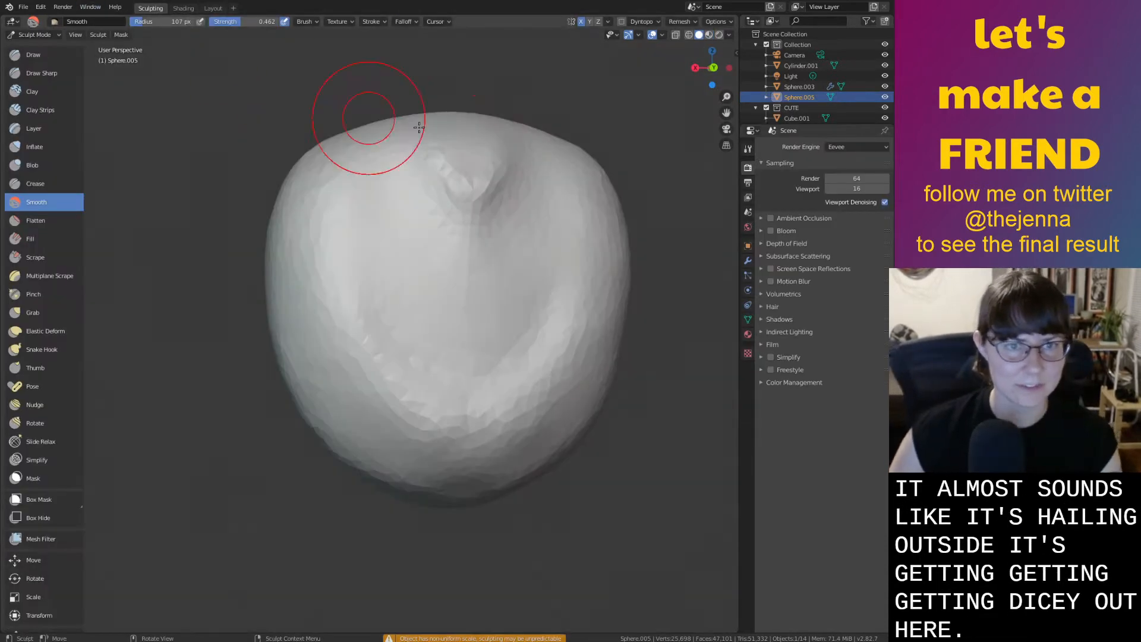
Build up the upper side edges of the face beside the beak with Inflate strokes and soften them with Smooth
key("i")
middle_click_drag(509, 161, 476, 215, "shift")
mouse_move(458, 234)
left_mouse_down()
mouse_move(514, 199)
mouse_move(555, 224)
mouse_move(569, 247)
mouse_move(548, 306)
mouse_move(529, 223)
mouse_move(515, 232)
mouse_move(584, 262)
mouse_move(578, 343)
left_mouse_up()
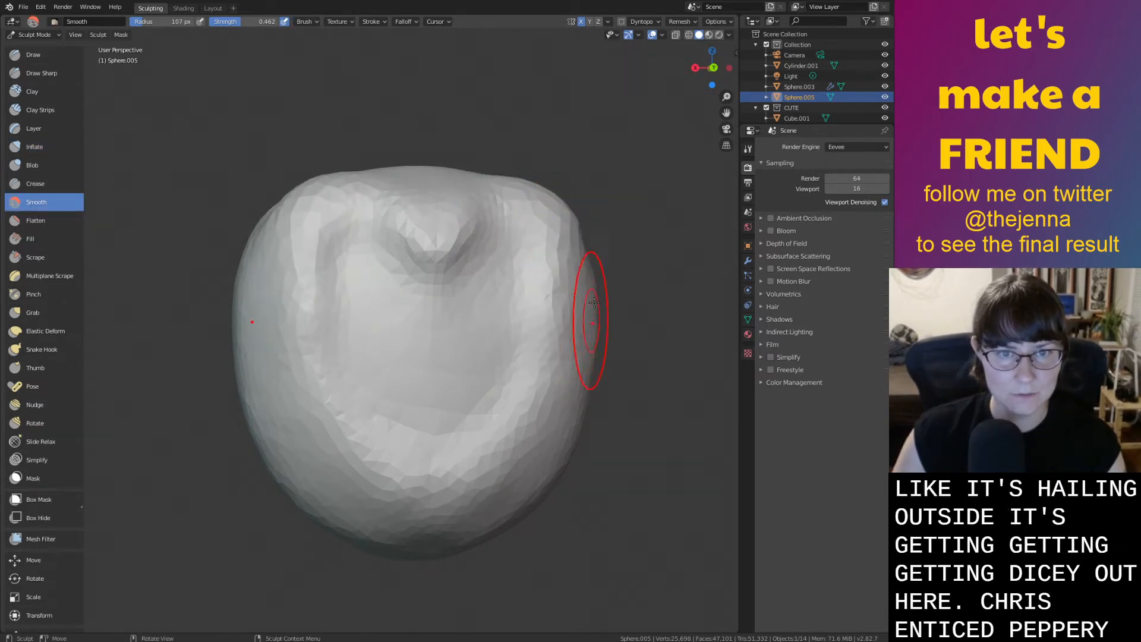
left_click_drag(579, 268, 526, 190)
mouse_move(428, 186)
left_mouse_down()
mouse_move(349, 189)
mouse_move(312, 217)
mouse_move(282, 52)
left_mouse_up()
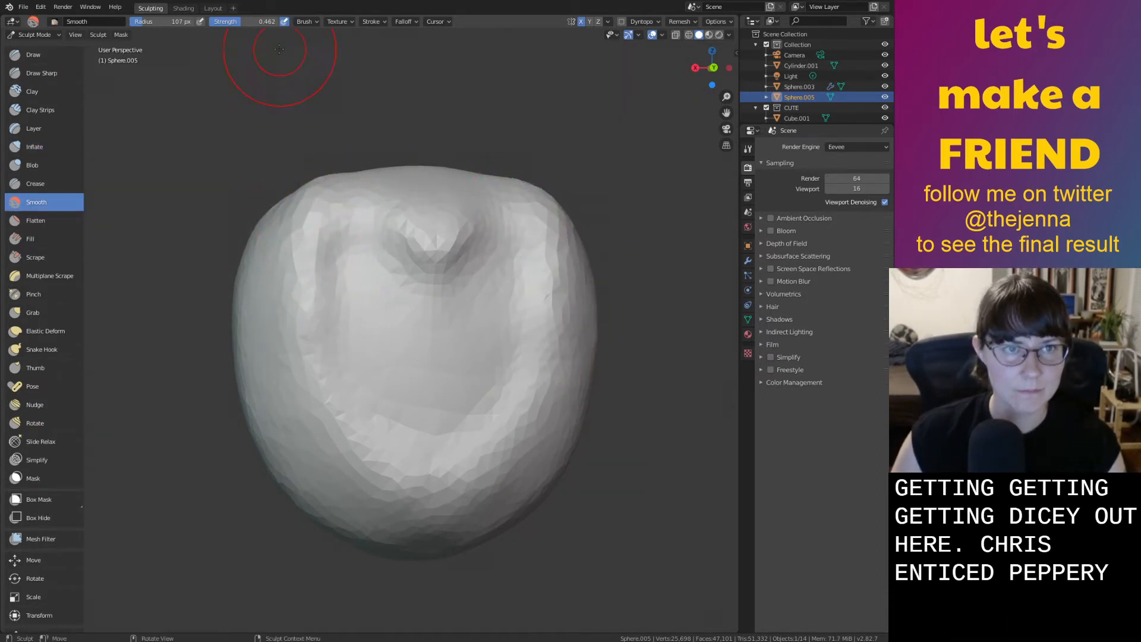
Add a UV sphere for an eye in the Layout workspace and raise it 14.4 m along Z
left_click(213, 8)
left_click(521, 328)
key("shift+a")
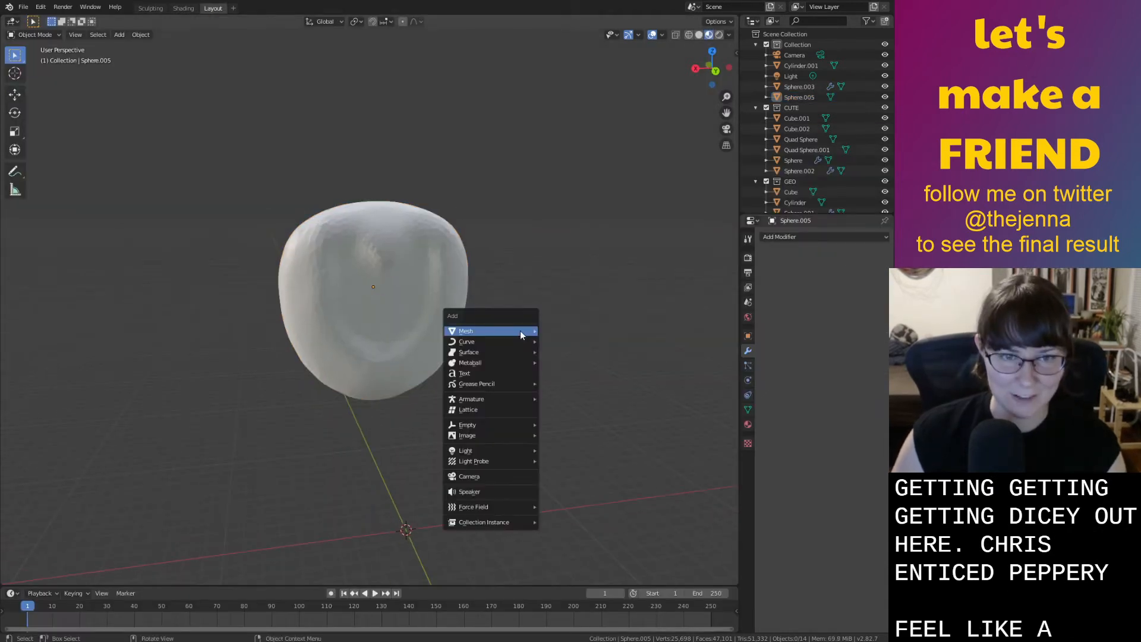
mouse_move(519, 330)
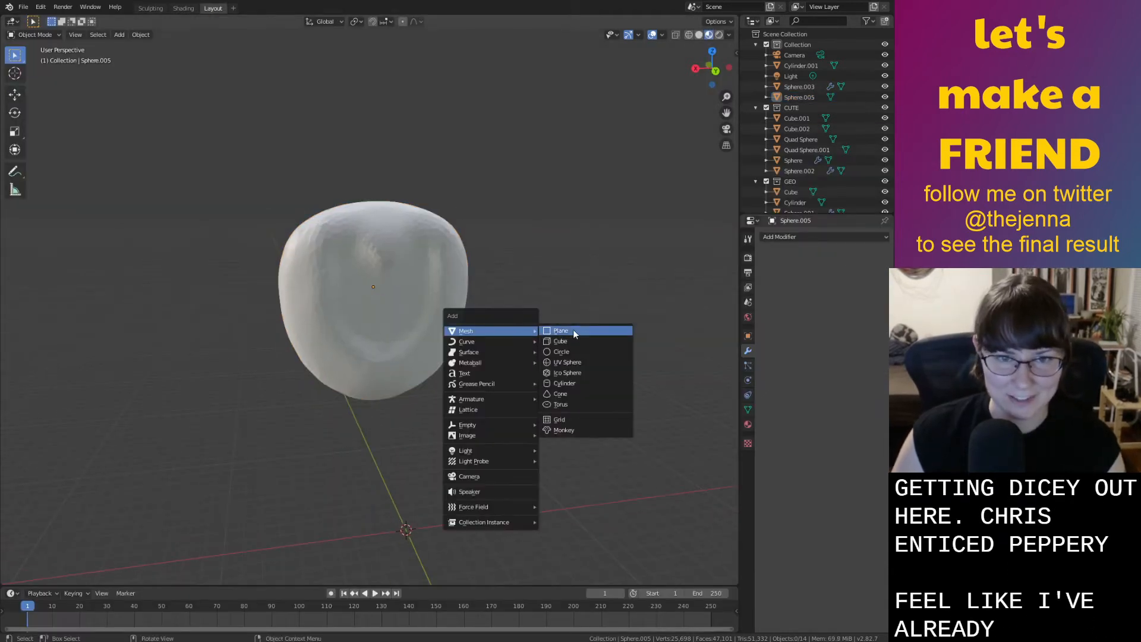
left_click(577, 364)
middle_click_drag(577, 364, 443, 423)
key("g")
key("z")
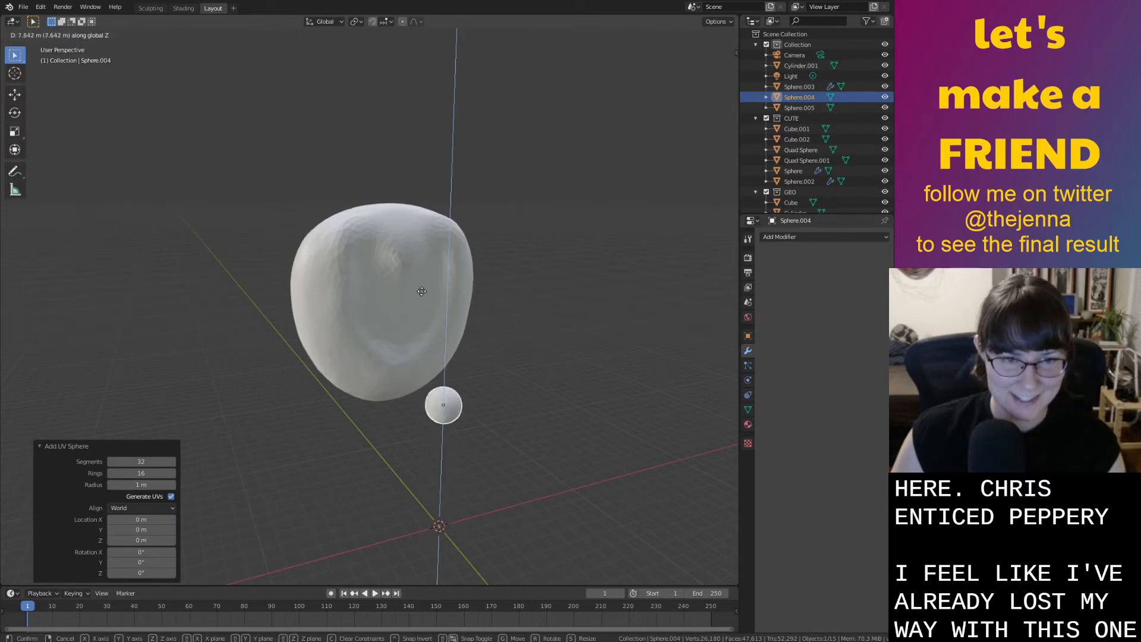
left_click(425, 189)
Move the eye sphere along Y to the head and along X to one side of the face
middle_click_drag(404, 201, 411, 279)
key("g")
key("y")
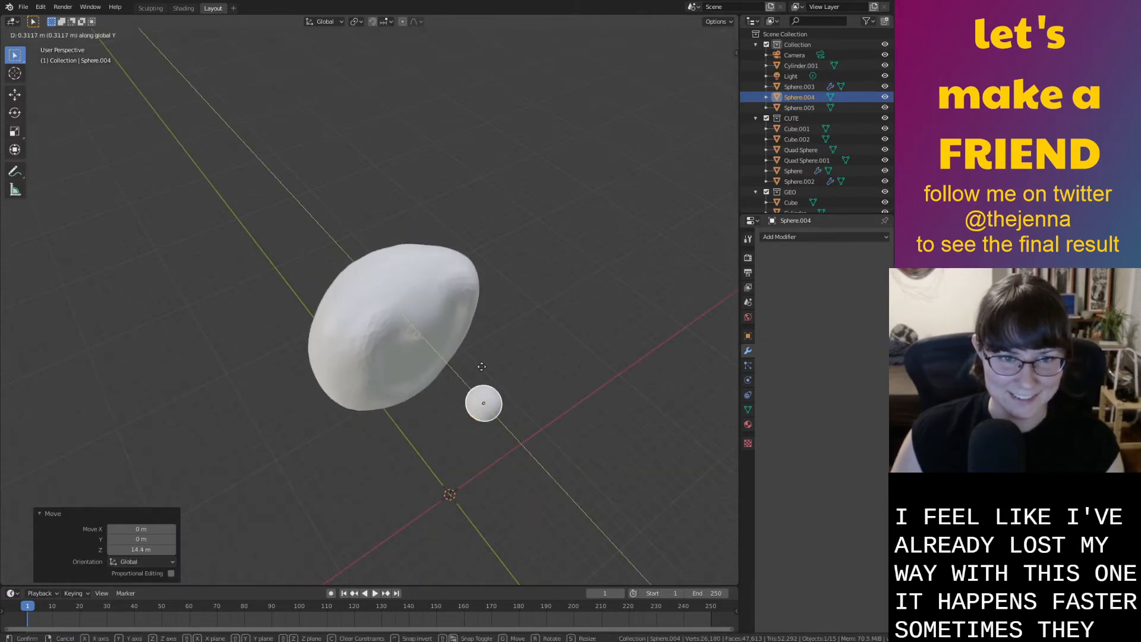
left_click(383, 334)
key("g")
key("x")
left_click(348, 341)
Adjust the eye sphere's height along Z and shift it -0.249 m along Y at the face
middle_click_drag(347, 341, 366, 307)
key("g")
key("z")
left_click(379, 289)
key("g")
key("y")
left_click(436, 372)
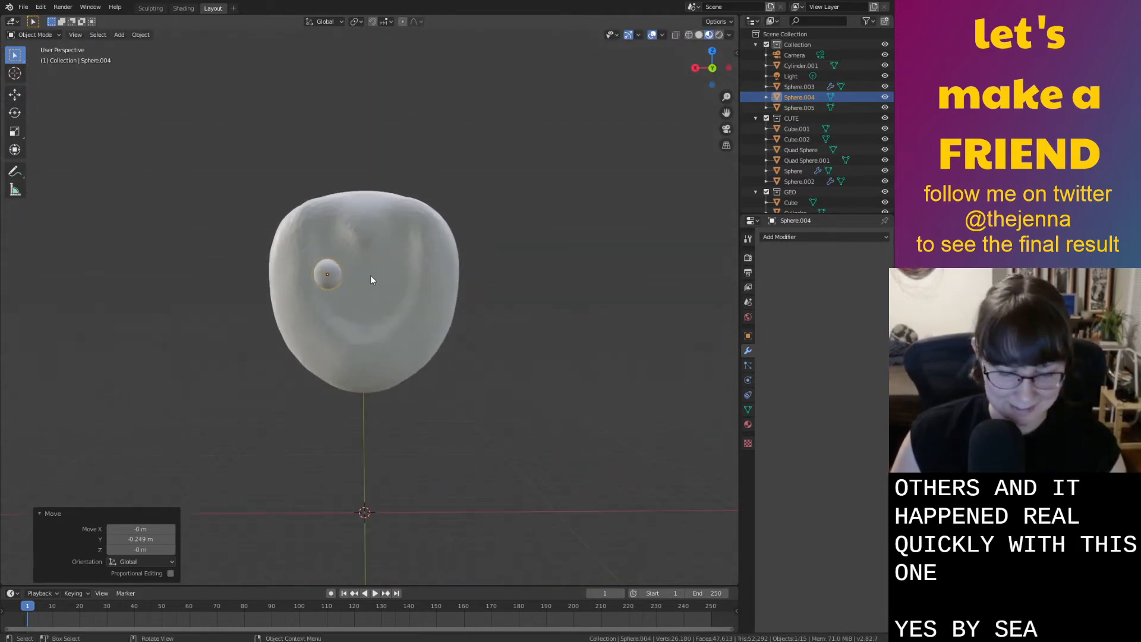
Stretch the eye sphere to 1.385 along X and move it along Y until it stands clear of the head
key("s")
key("x")
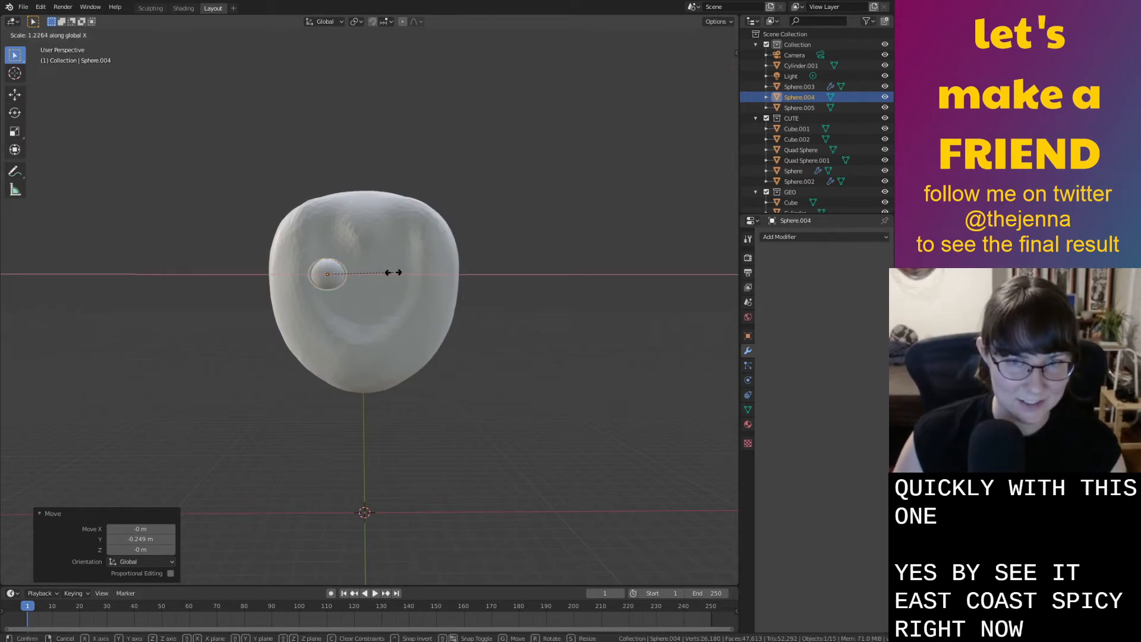
left_click(402, 272)
middle_click_drag(403, 274, 427, 331, "shift")
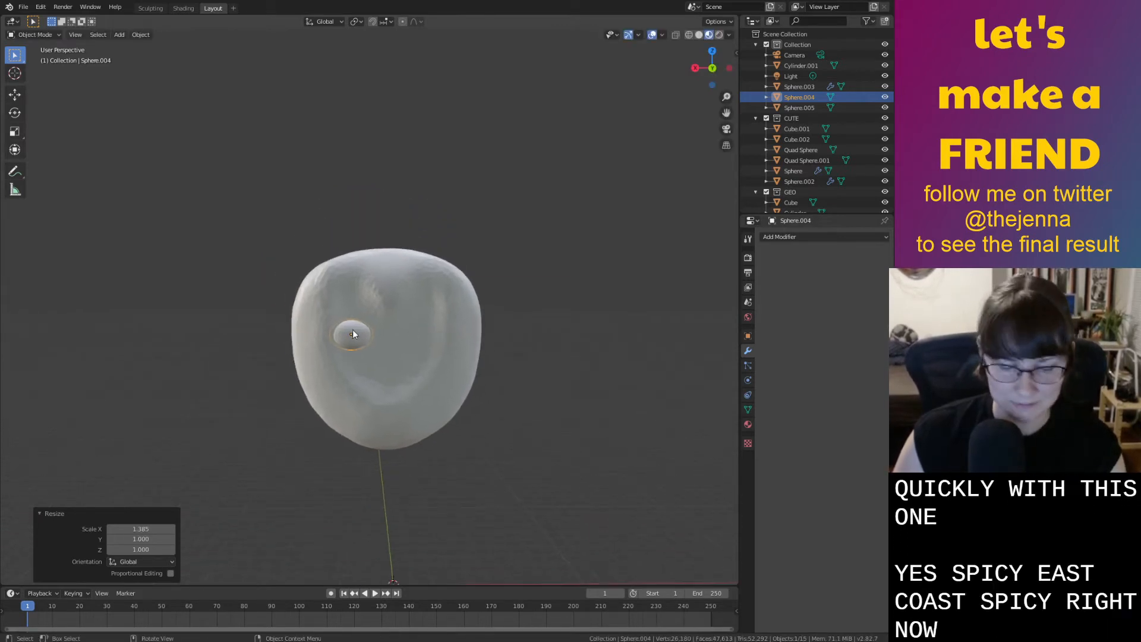
middle_click_drag(352, 331, 394, 411)
key("g")
key("y")
left_click(433, 444)
Open the eye sphere in Edit Mode and circle-select the patch of vertices at the end facing the middle of the face
middle_click_drag(433, 446, 415, 355)
scroll(416, 355, "up", 4)
middle_click_drag(383, 304, 661, 209)
key("Tab")
key("1")
left_click(489, 345)
left_click(706, 65)
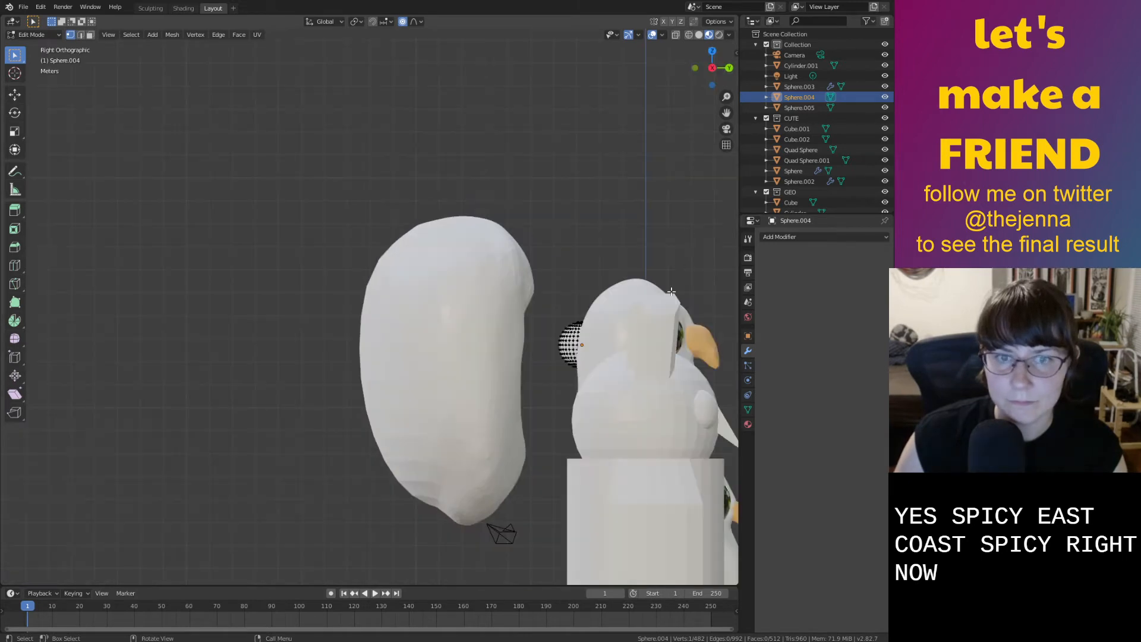
scroll(666, 309, "up", 3)
middle_click_drag(661, 333, 454, 255, "shift")
scroll(573, 295, "up", 1)
scroll(573, 294, "up", 5)
middle_click_drag(618, 318, 178, 385, "shift")
scroll(510, 374, "up", 4)
scroll(509, 374, "down", 5)
middle_click_drag(509, 374, 386, 363)
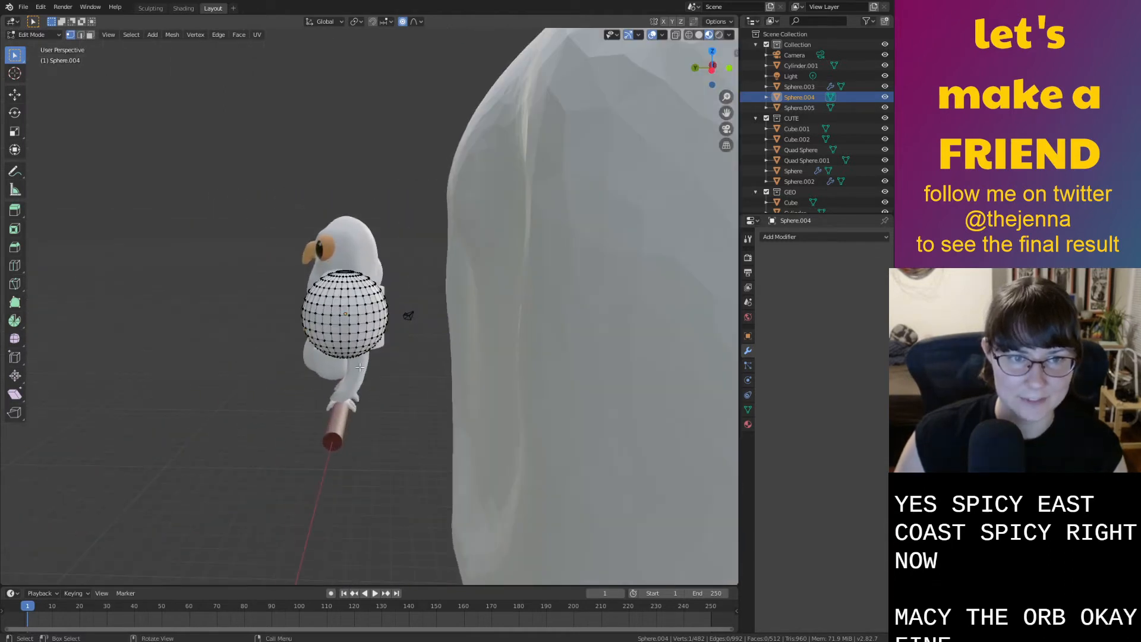
scroll(419, 354, "up", 4)
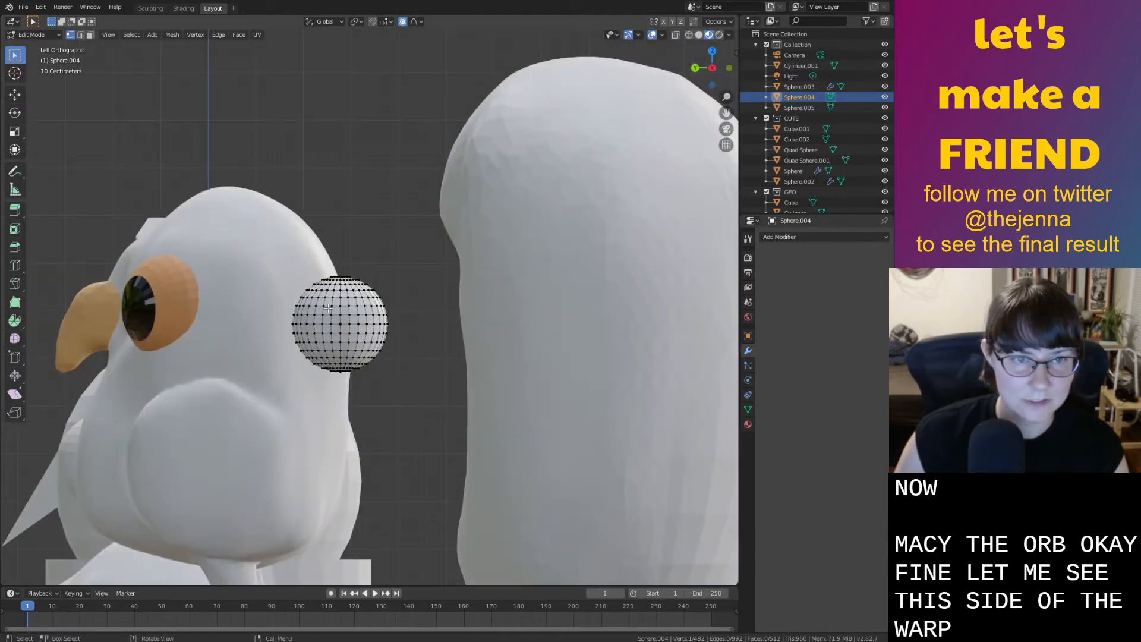
key("c")
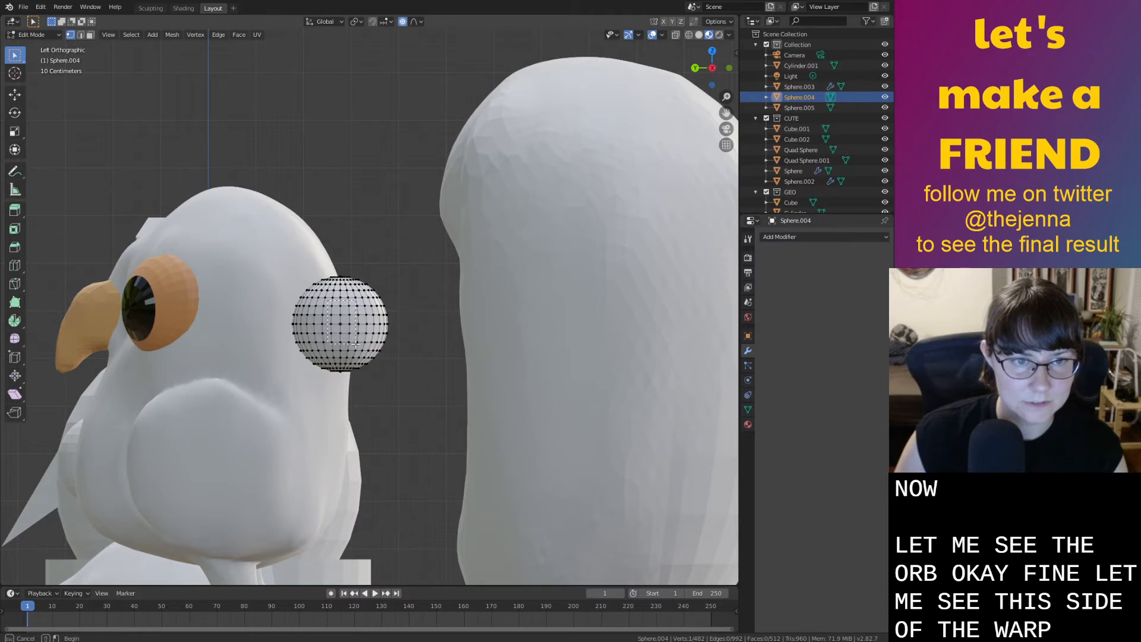
left_click_drag(355, 344, 357, 345)
Use proportional editing with Sharp falloff and size 1.21 to scale the selected vertices to 0.417, tapering the eye's corner
middle_click_drag(357, 345, 458, 348)
key("s")
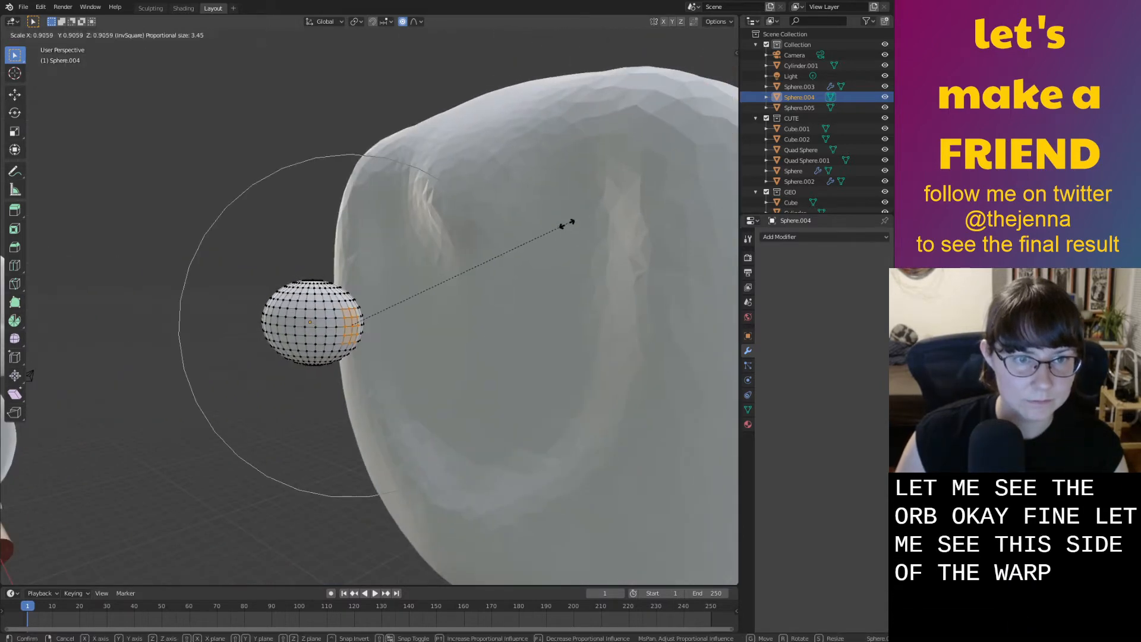
scroll(541, 235, "up", 10)
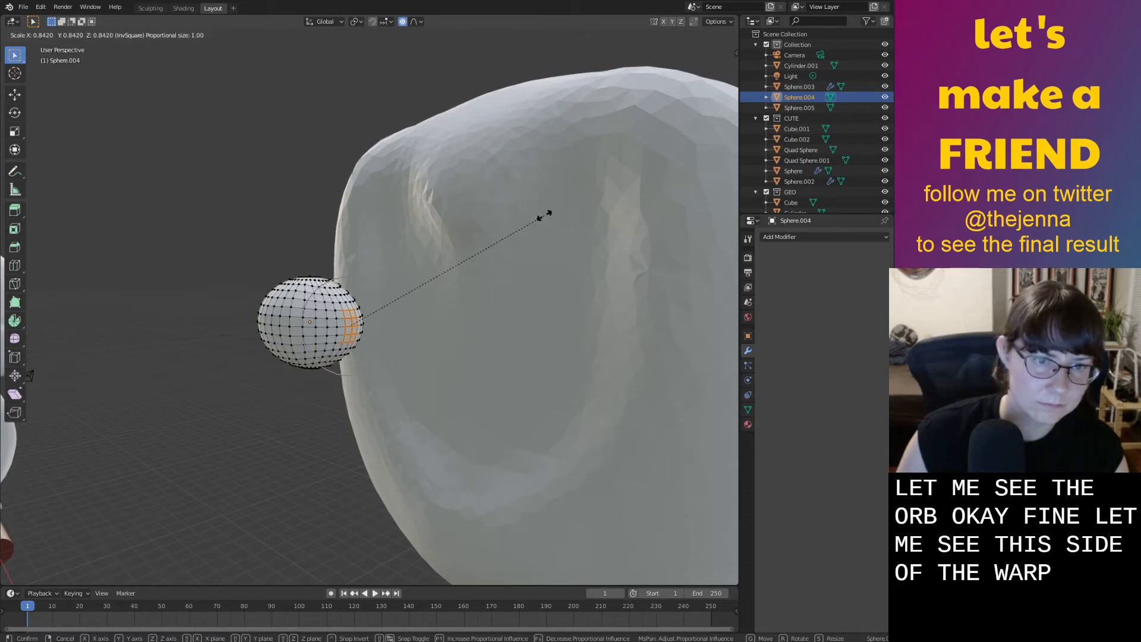
right_click(533, 228)
middle_click_drag(530, 234, 614, 238)
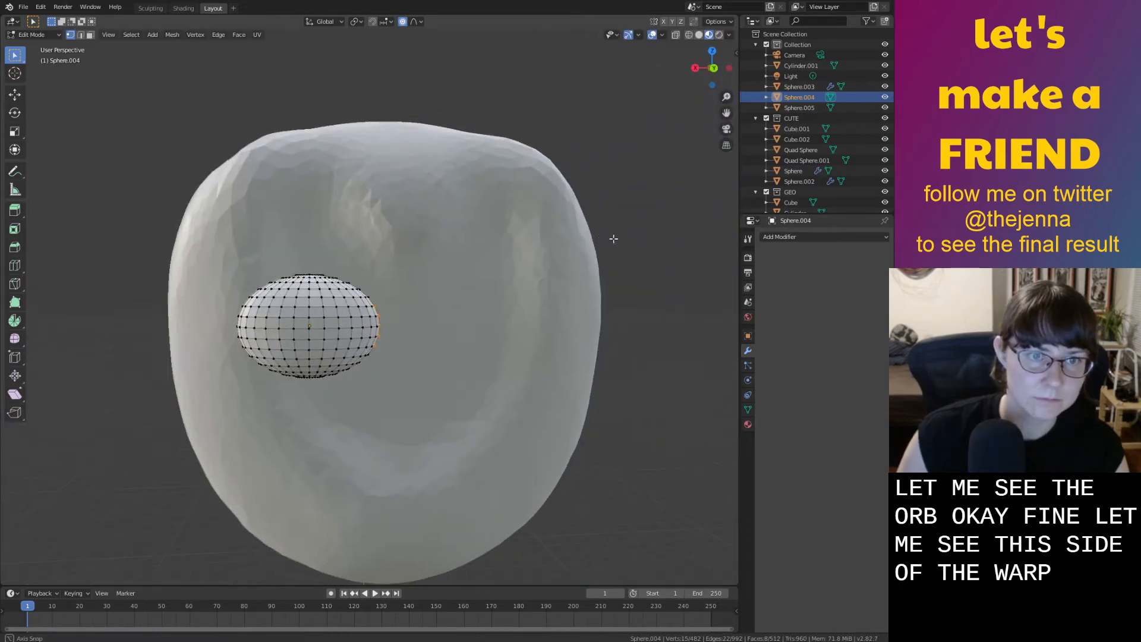
left_click(417, 21)
left_click(412, 111)
key("s")
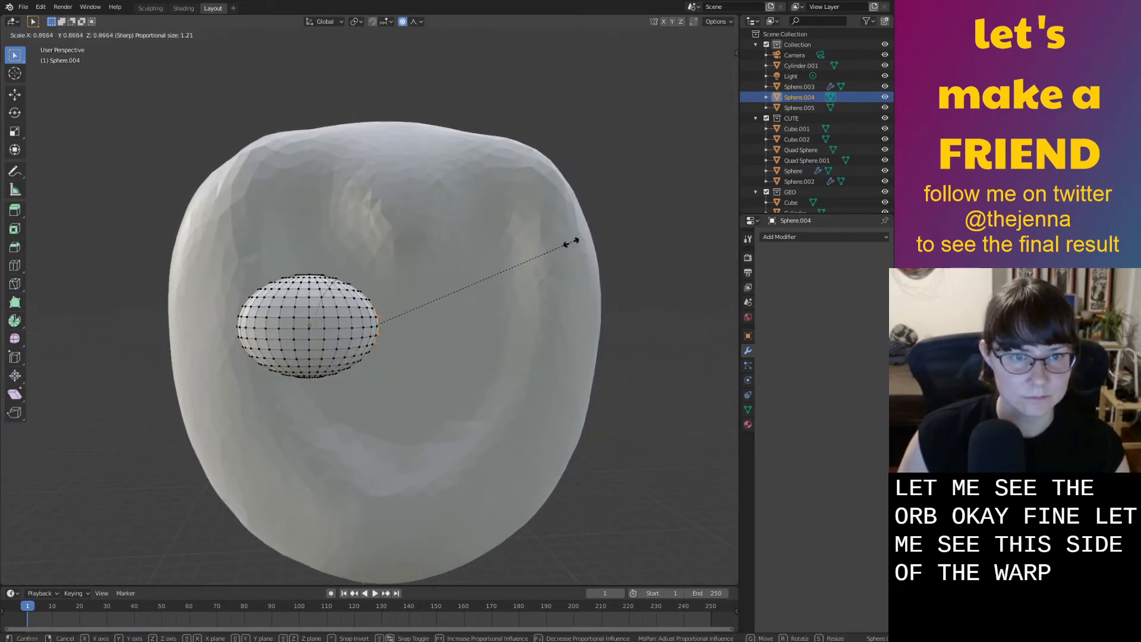
left_click(475, 301)
Pull the eye's tapered corner 0.491 m up along Z and -0.316 m along X
key("g")
key("z")
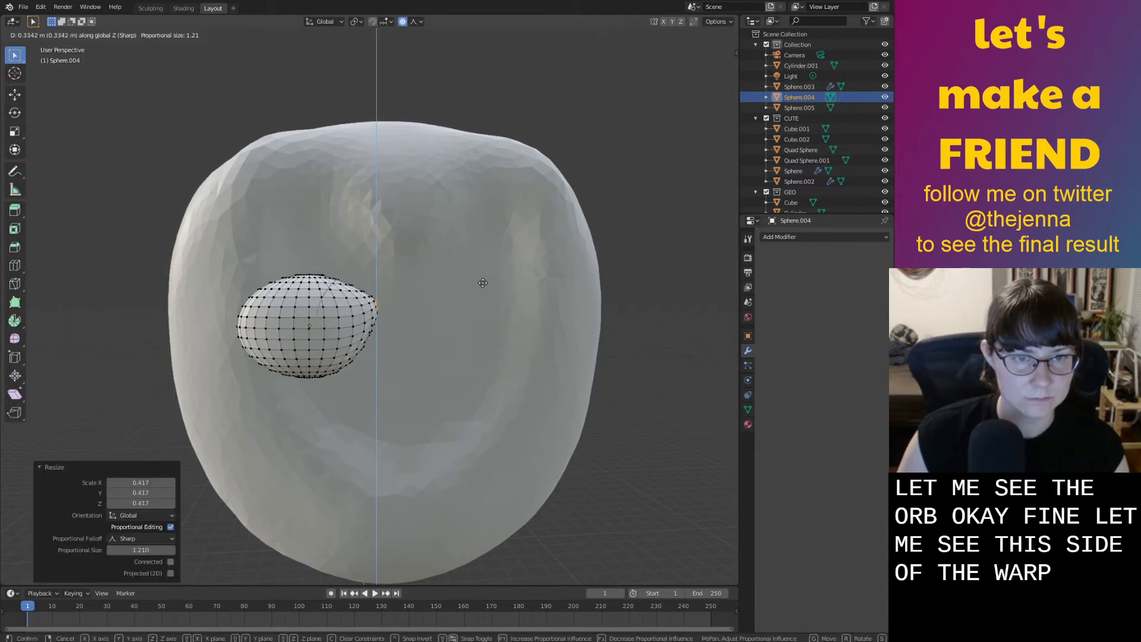
left_click(490, 277)
key("g")
key("x")
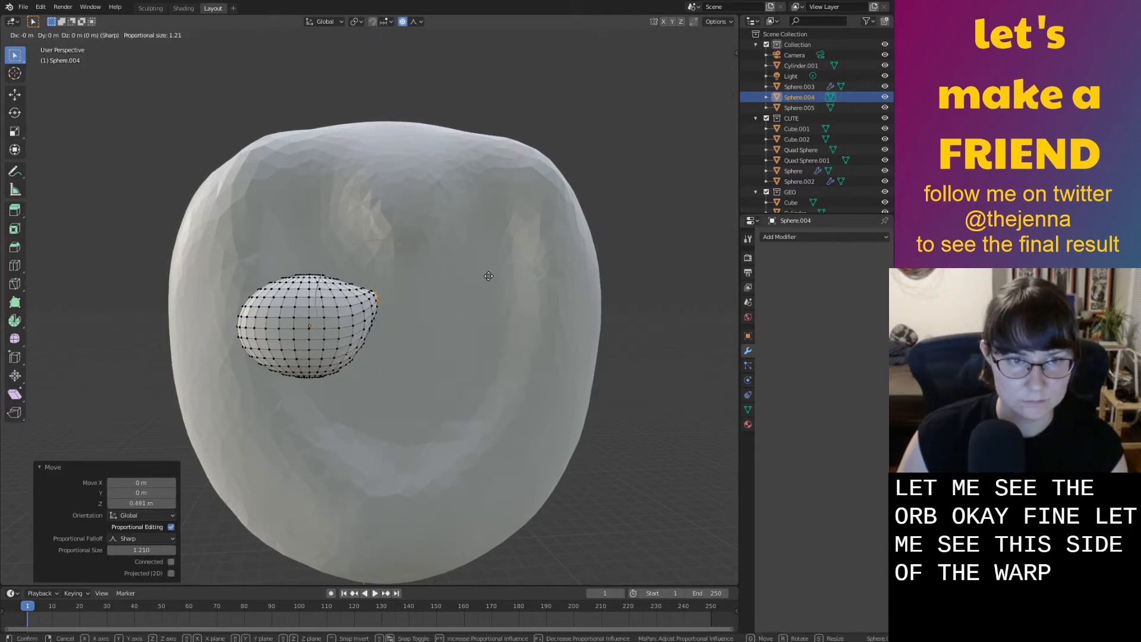
left_click(505, 278)
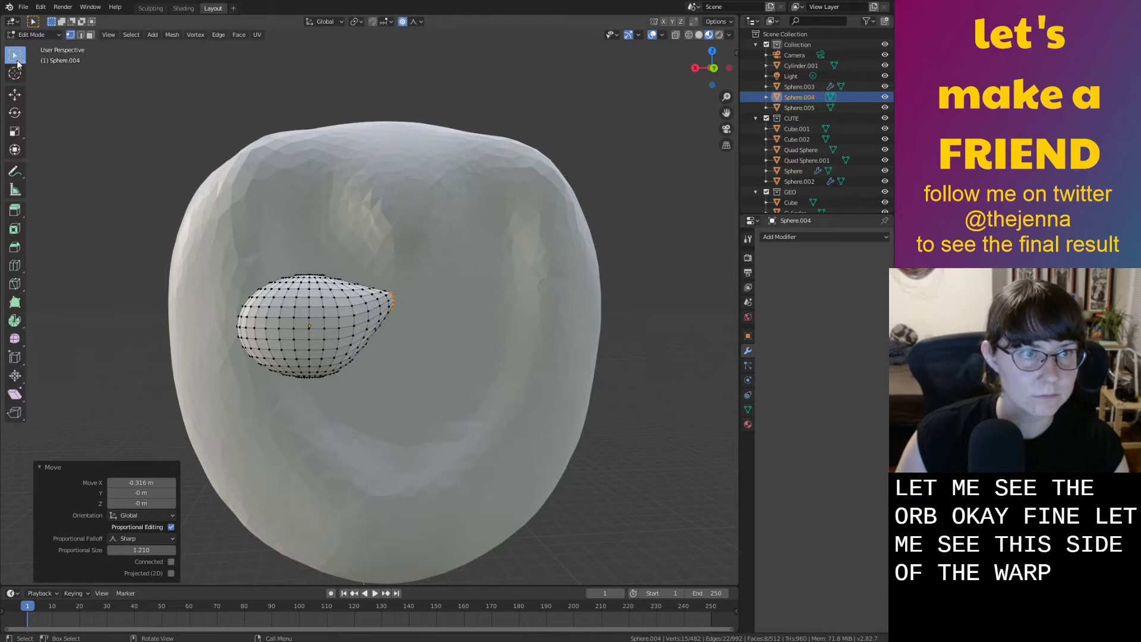
Return to Object Mode and flatten the whole eye to 0.762 along Y
key("Tab")
scroll(318, 312, "up", 3)
middle_click_drag(319, 311, 489, 348)
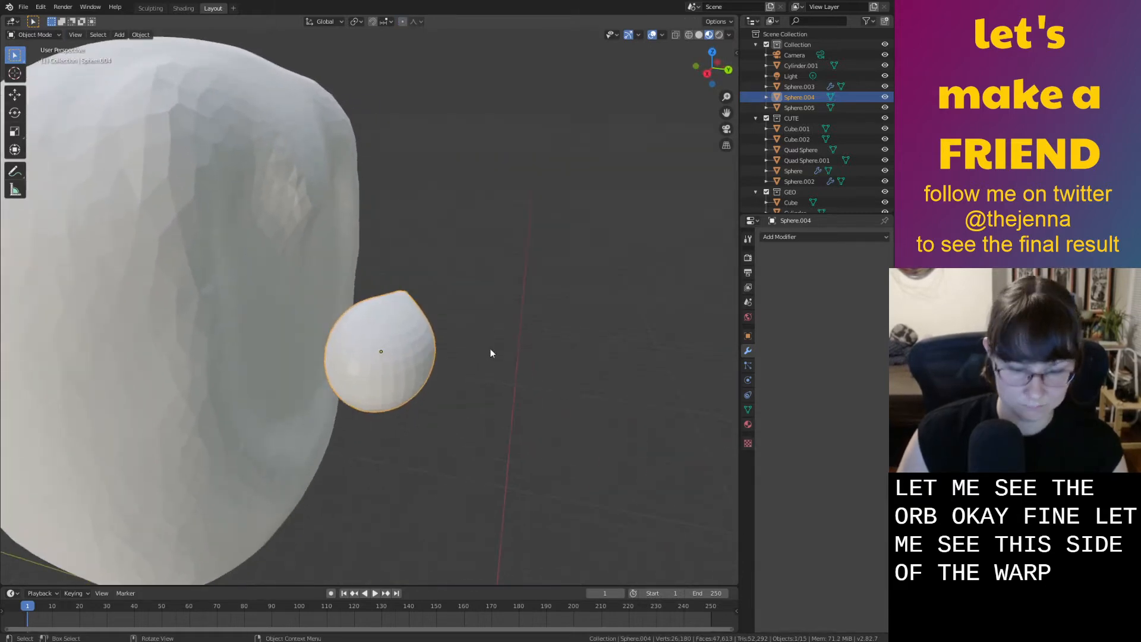
key("x")
right_click(529, 359)
key("s")
key("y")
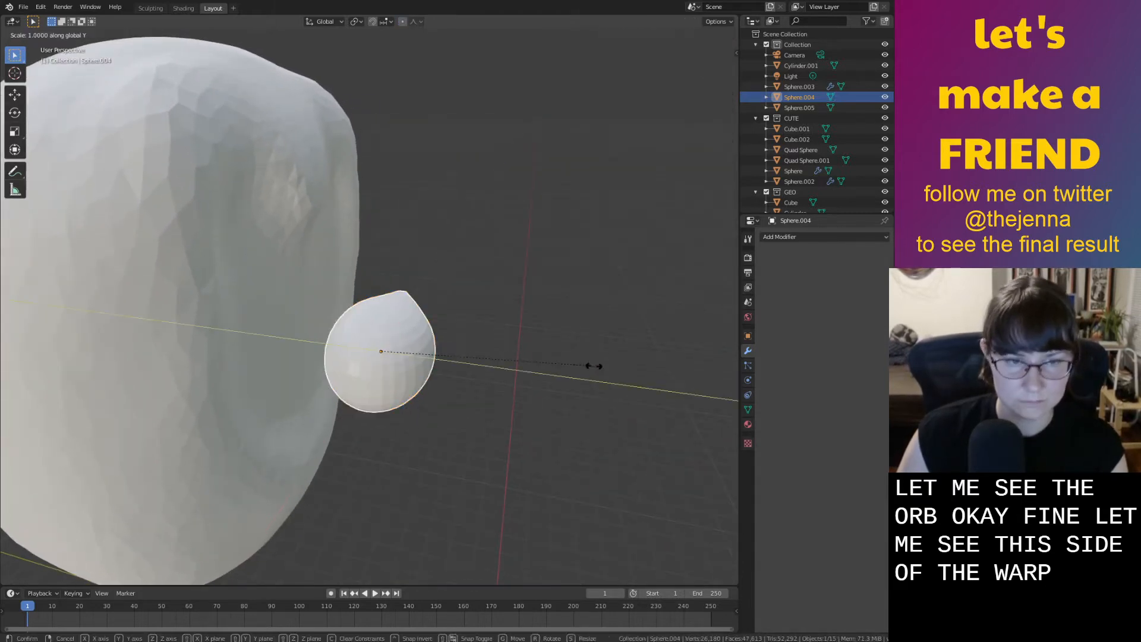
left_click(538, 360)
Move the eye -3.07 m along Y into the face and -3.62 m along X to the opposite side
middle_click_drag(544, 360, 351, 406)
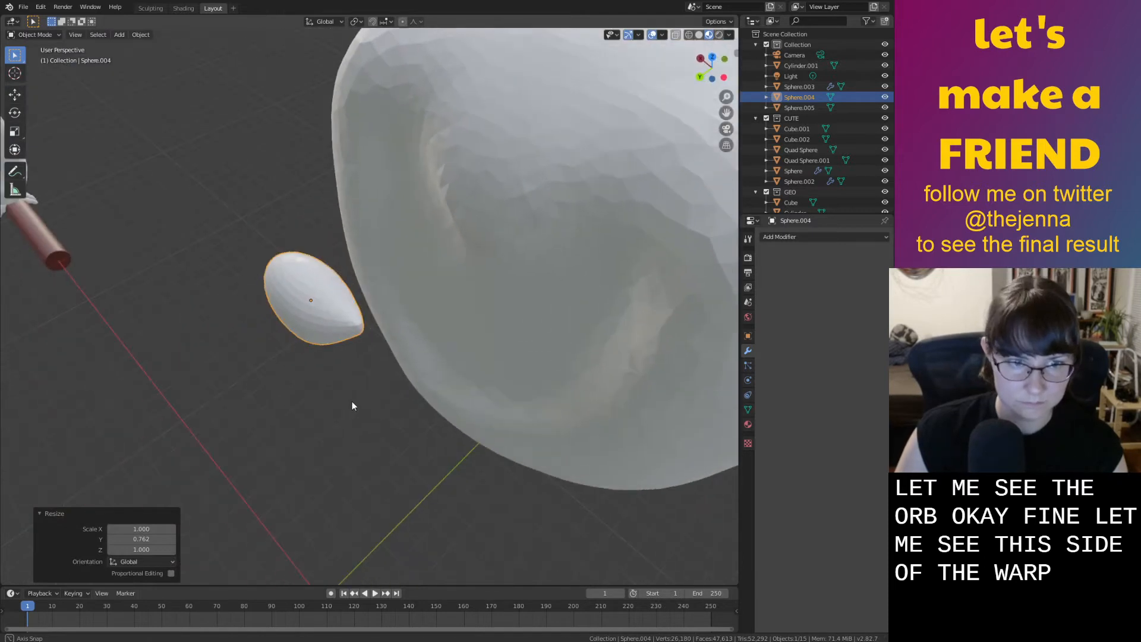
key("g")
key("y")
left_click(486, 316)
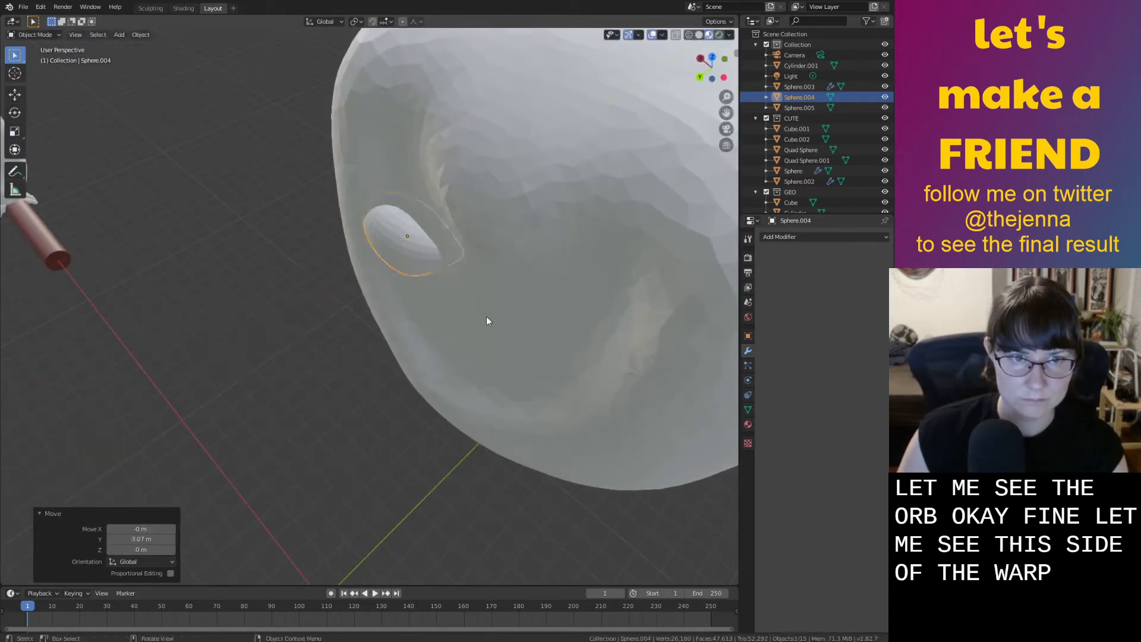
key("g")
key("x")
left_click(648, 345)
Raise the eye 0.819 m along Z on the face
middle_click_drag(648, 345, 687, 284)
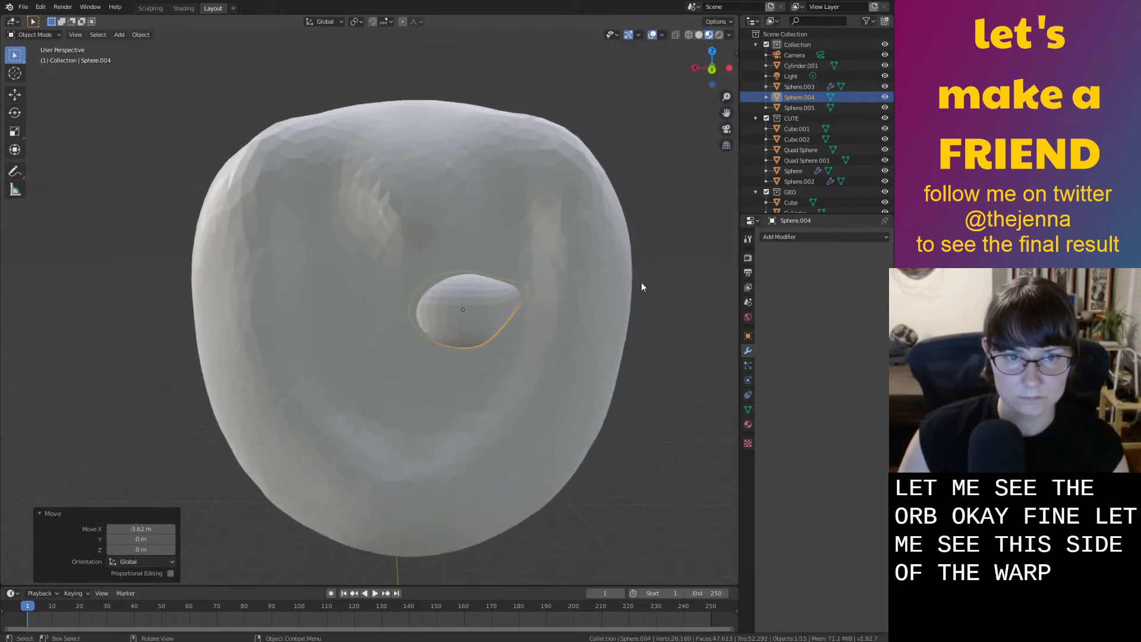
key("g")
key("z")
left_click(538, 263)
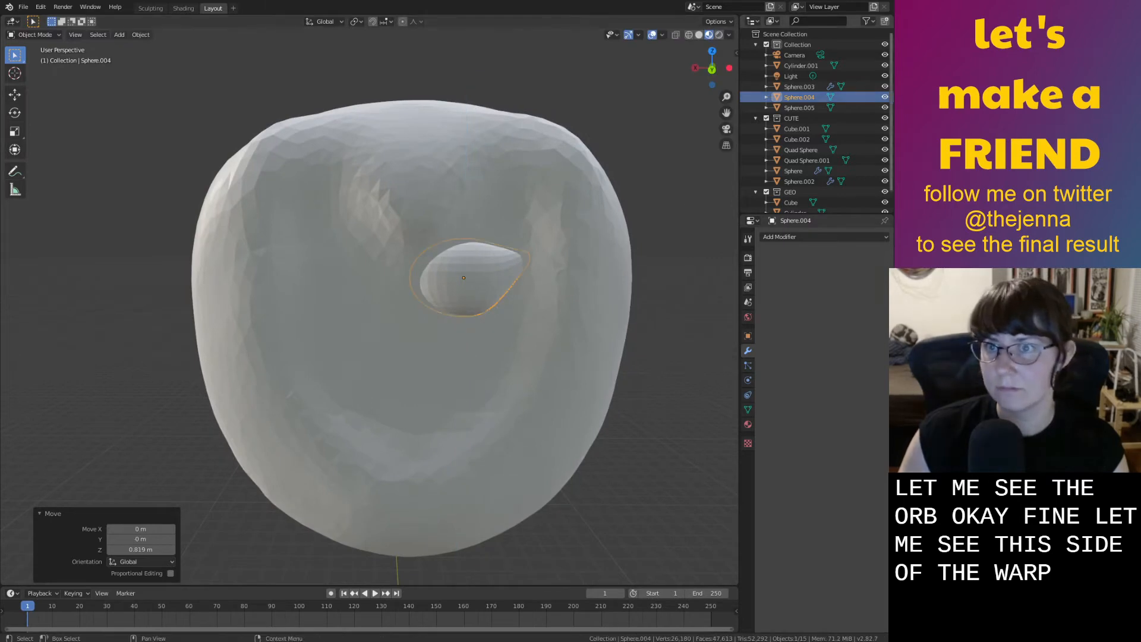
Resize the eye slightly, reposition it beside the beak, and move it 0.22 m along Y out of the face
middle_click_drag(528, 278, 524, 268)
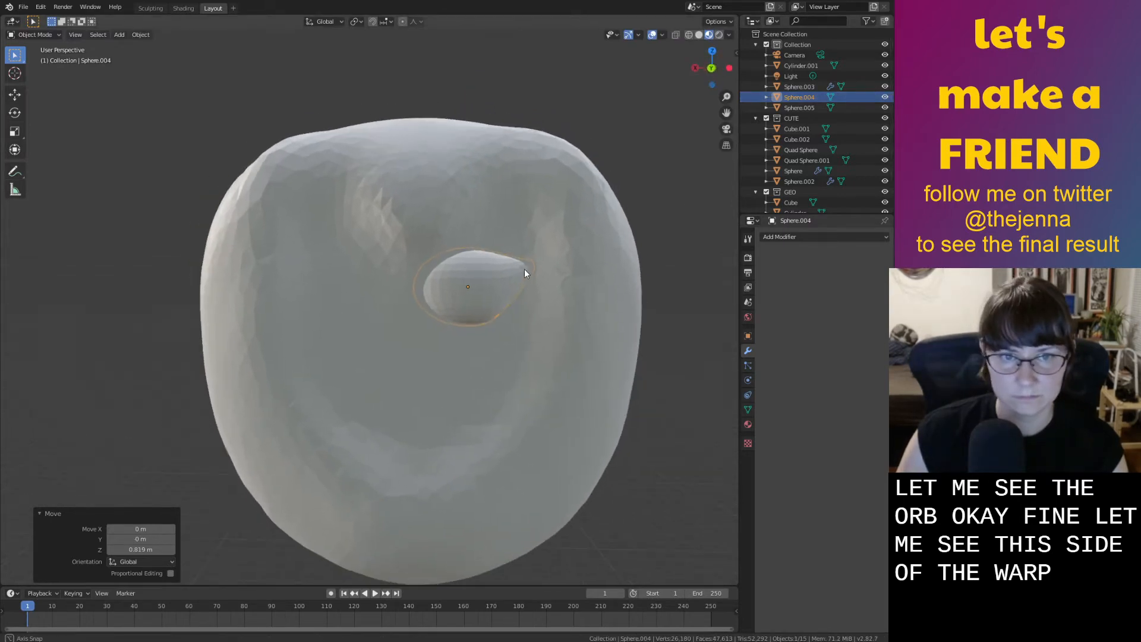
key("s")
left_click(548, 255)
key("g")
left_click(585, 245)
middle_click_drag(586, 246, 637, 270)
key("g")
key("y")
left_click(597, 321)
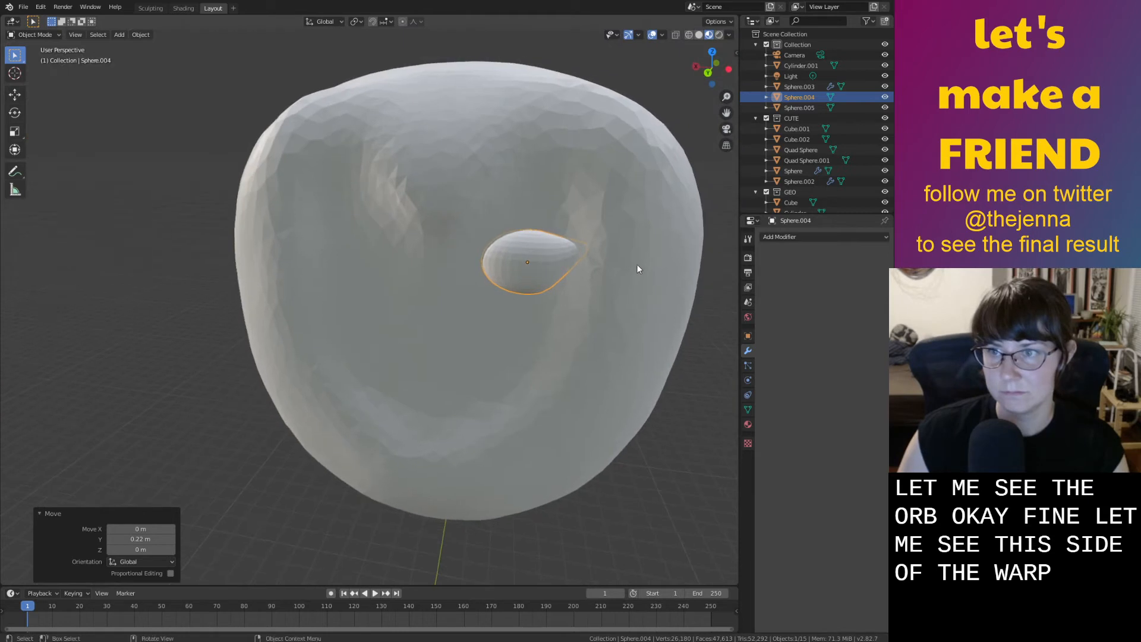
Scale the eye uniformly to 0.822 and save the file
key("s")
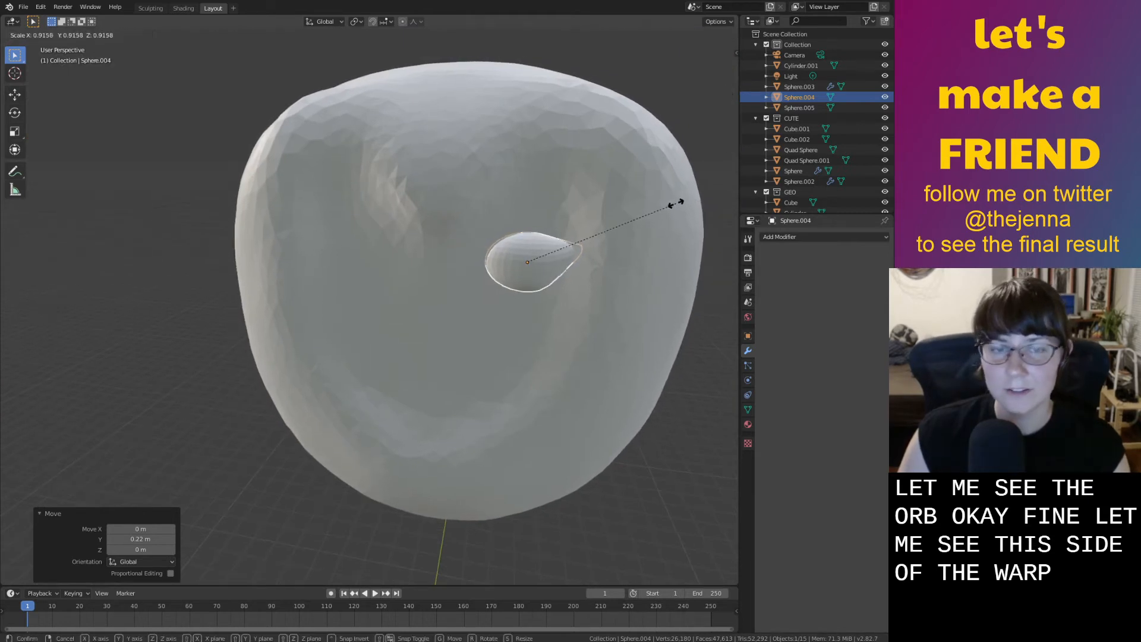
left_click(660, 206)
middle_click_drag(636, 213, 688, 208)
key("ctrl+s")
Add a Mirror modifier to the eye on the X axis, using the head as the mirror object
left_click(794, 237)
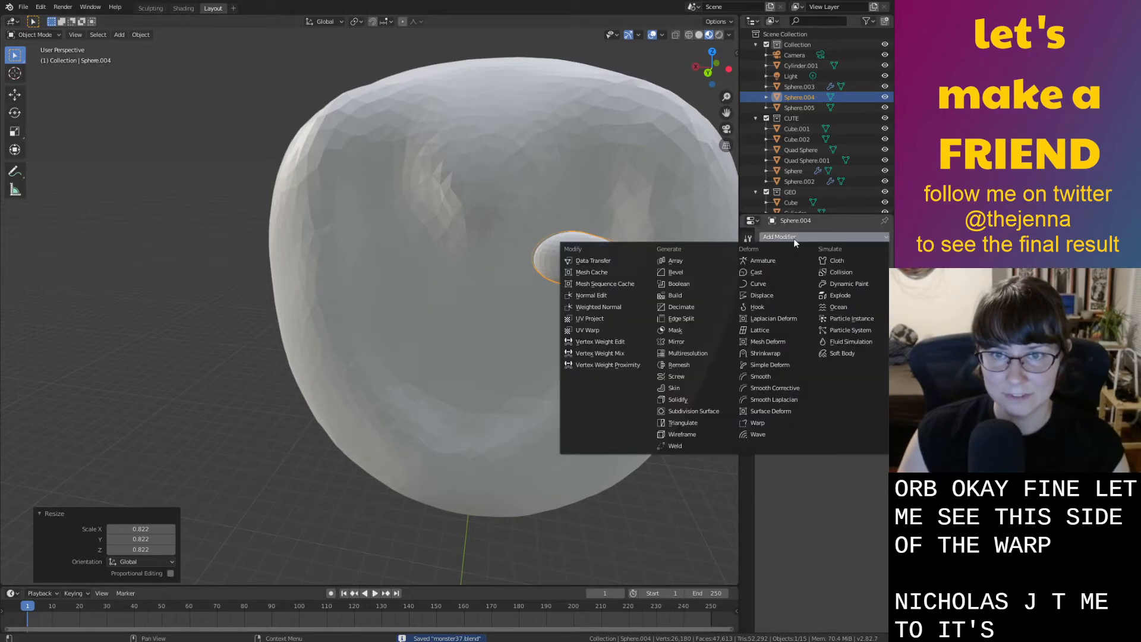
left_click(676, 342)
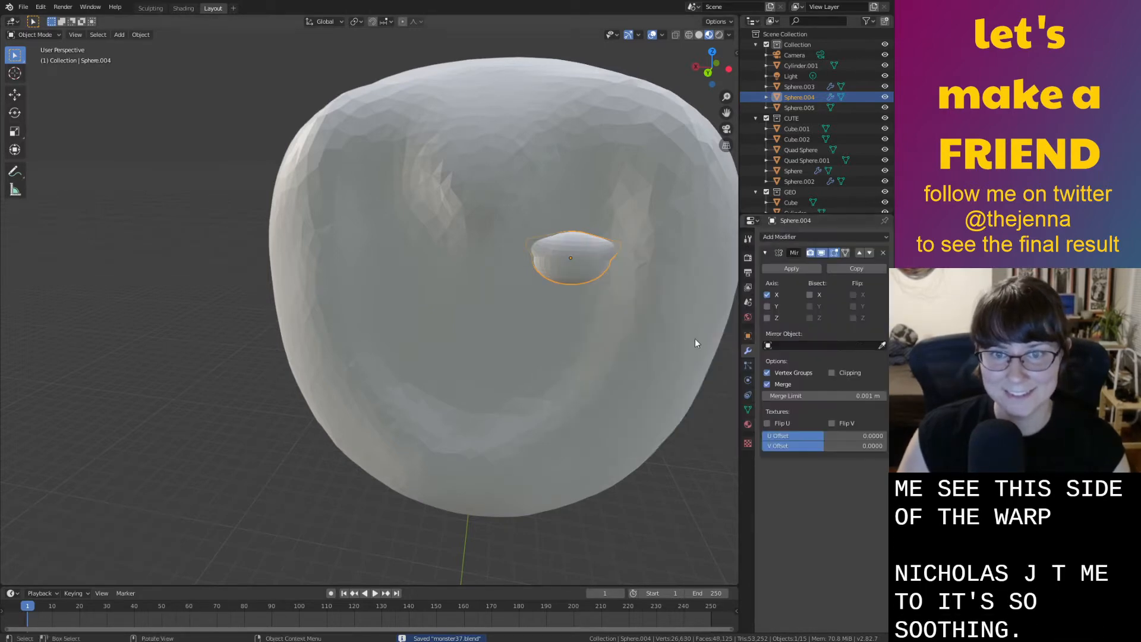
left_click(882, 345)
left_click(524, 194)
middle_click_drag(524, 194, 553, 182)
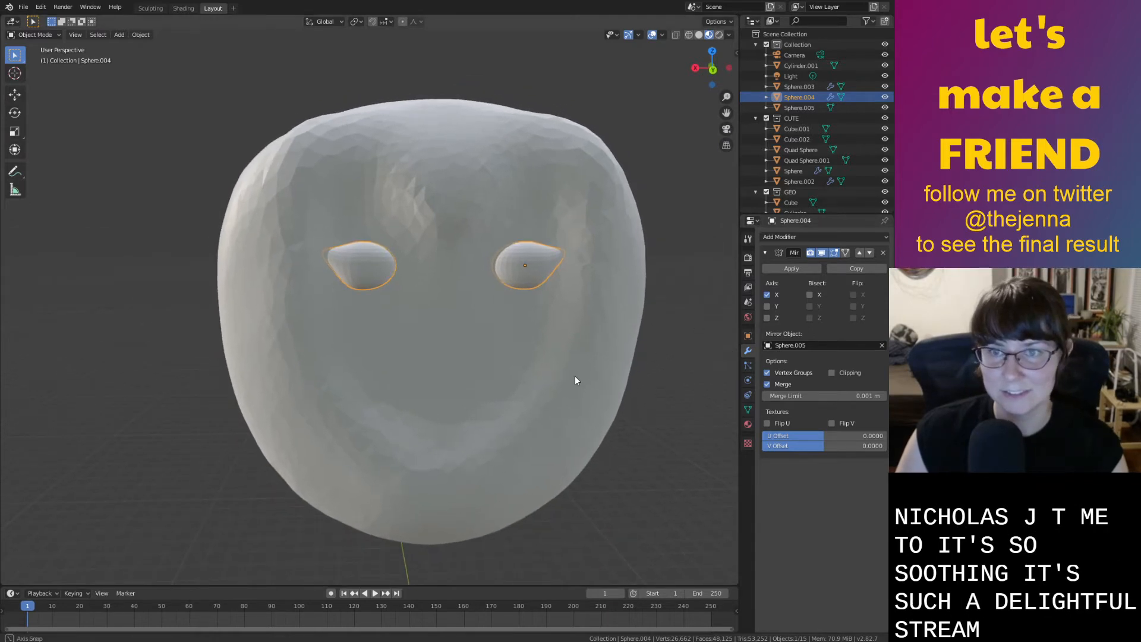
Scale the mirrored eyes to 1.291 and reposition them 0.447 m along X towards the face's centre and slightly lower along Z
middle_click_drag(576, 375, 569, 374)
key("s")
left_click(608, 241)
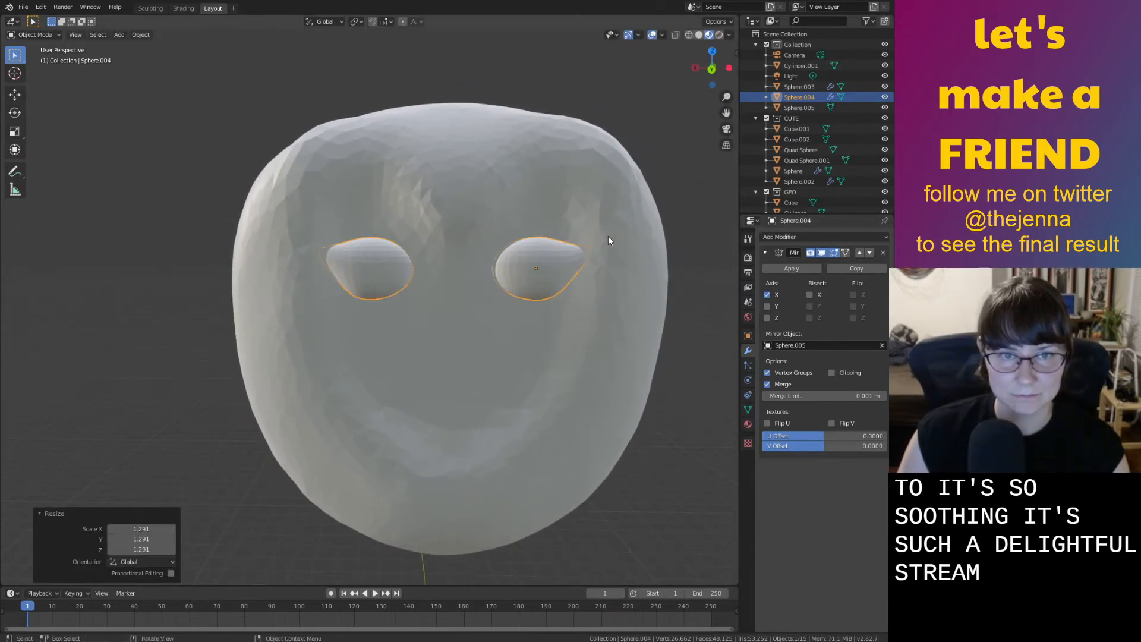
key("g")
key("x")
key("z")
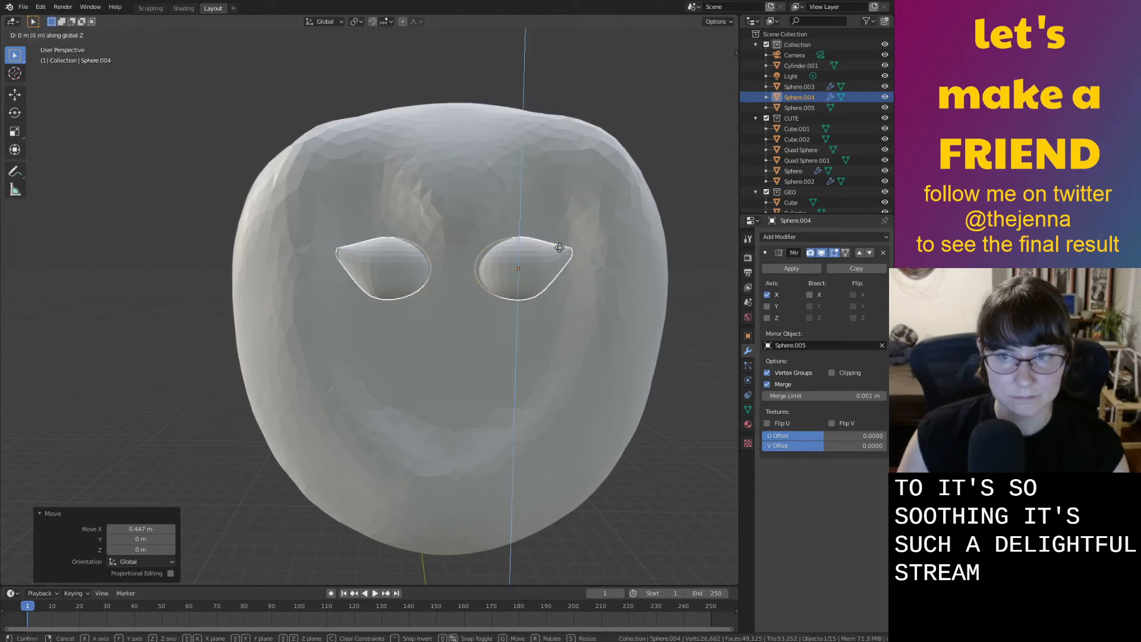
left_click(561, 262)
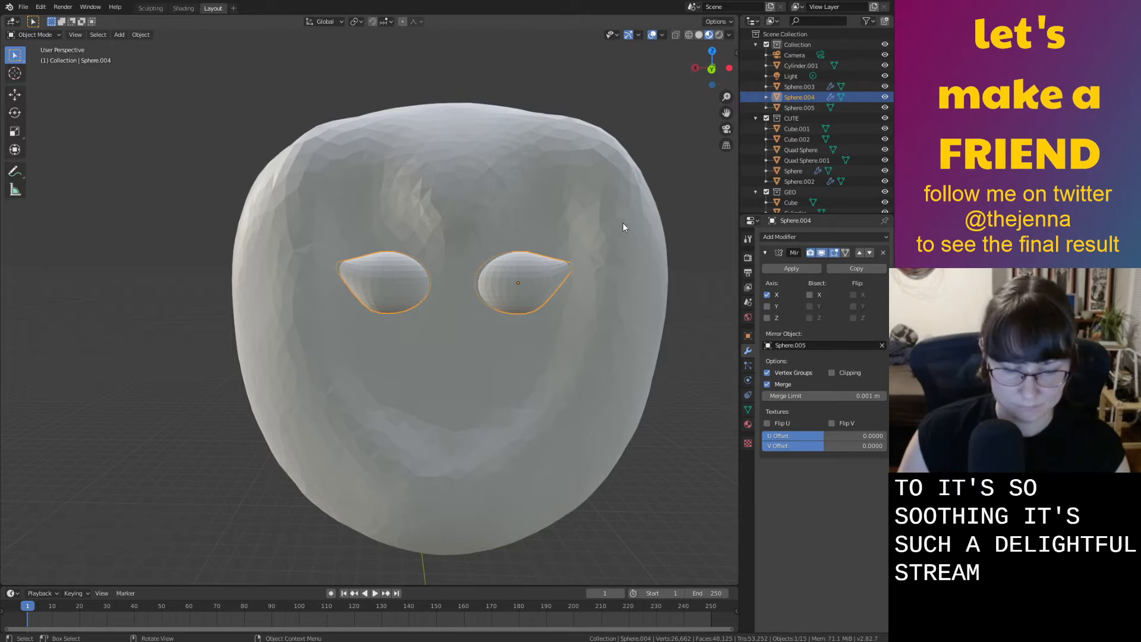
Scale the eyes down to 0.630 and select the head
key("s")
left_click(581, 241)
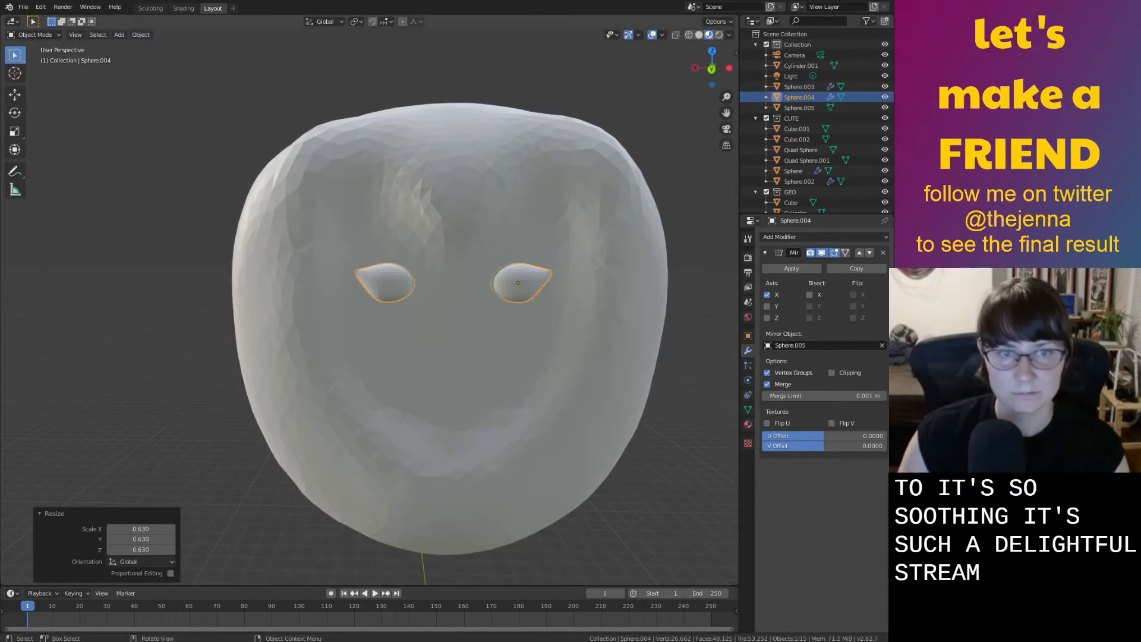
left_click(482, 315)
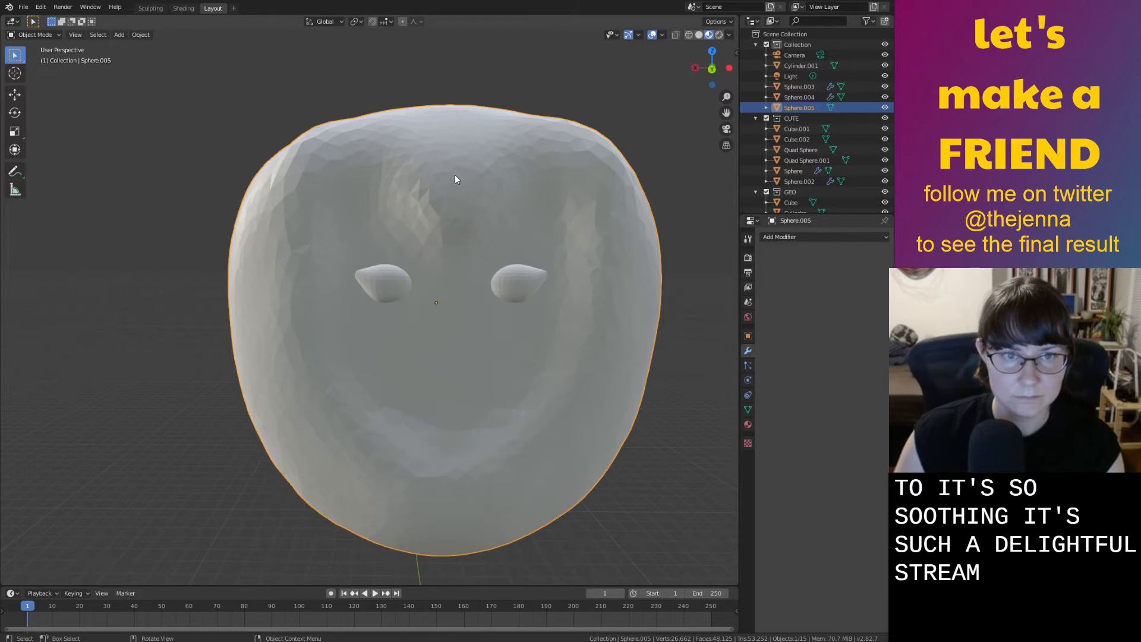
Deselect the head and collapse the CUTE and GEO collections in the outliner
scroll(457, 186, "down", 3)
middle_click_drag(571, 254, 426, 399)
scroll(651, 280, "down", 3)
left_click(330, 379)
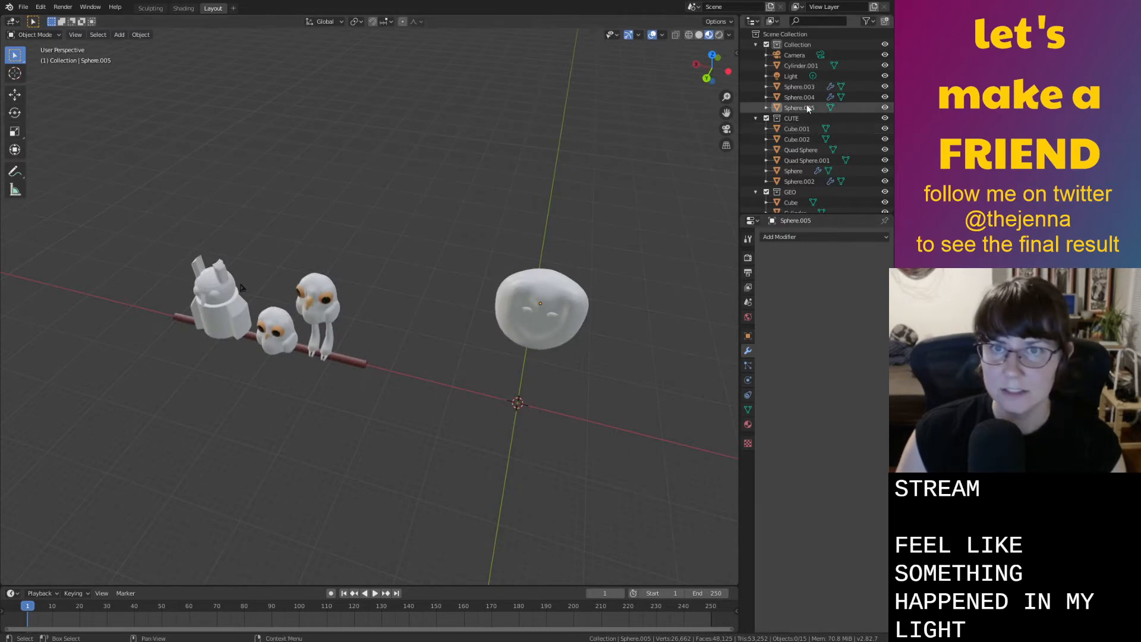
left_click(756, 118)
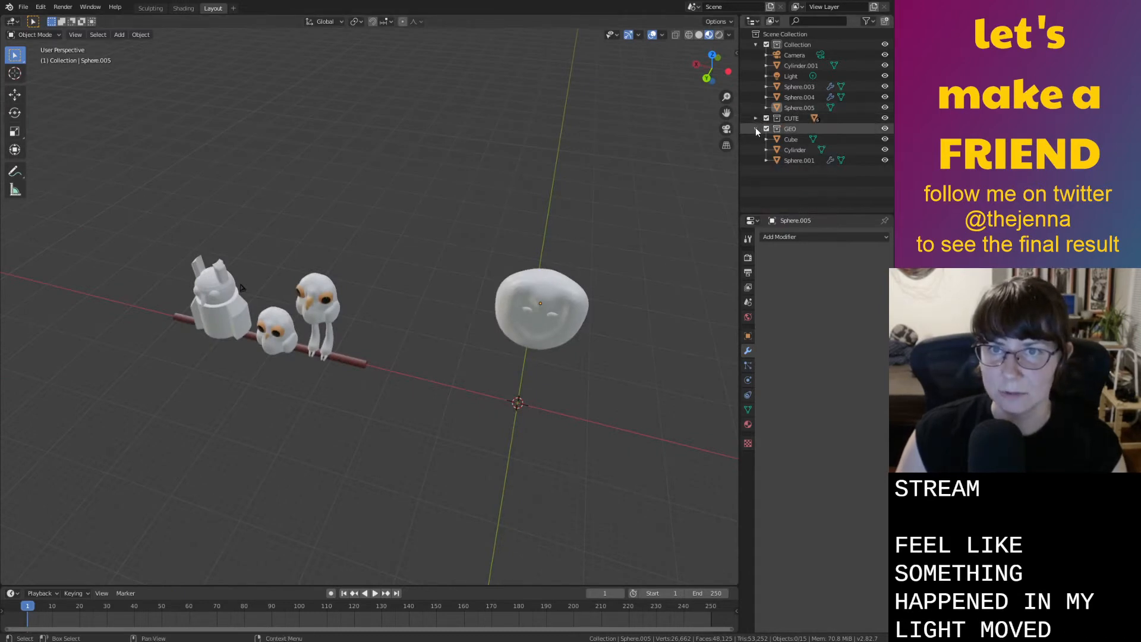
left_click(756, 129)
Move the scene light over towards the new head, adjusting its position along Z and Y
left_click(790, 76)
key("g")
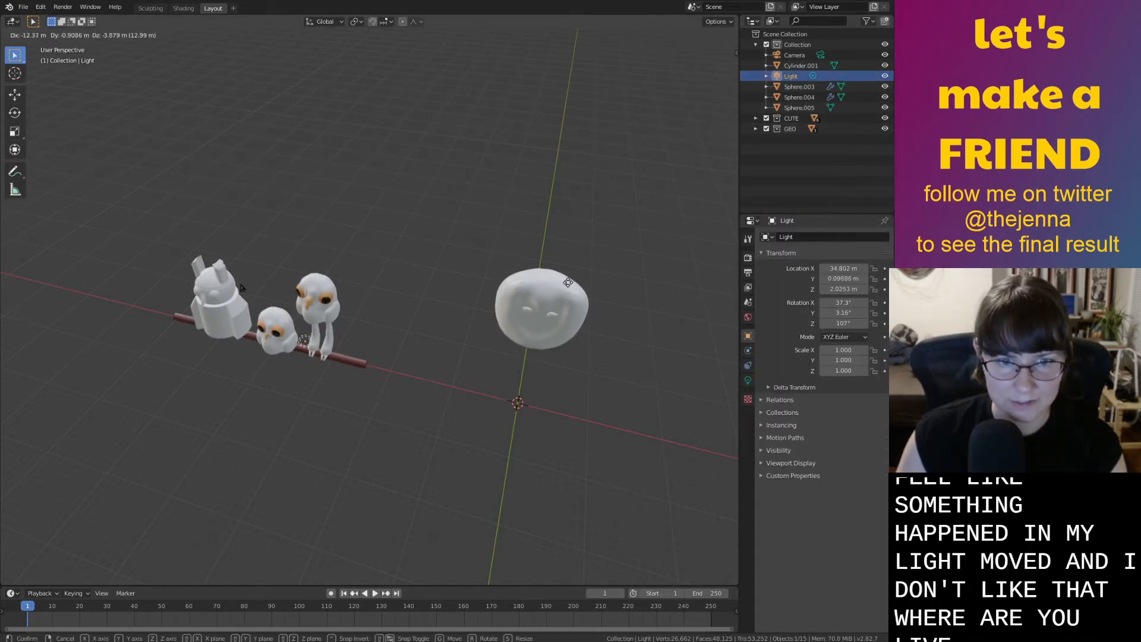
left_click(721, 371)
middle_click_drag(721, 371, 530, 343)
key("g")
key("z")
left_click(565, 204)
key("g")
key("y")
left_click(619, 203)
Shift the light along X and Z to change how it lights the face
middle_click_drag(640, 203, 558, 259)
key("g")
key("x")
left_click(581, 342)
key("g")
key("z")
left_click(564, 330)
Fine-tune the light's height and its Y position close to the head
middle_click_drag(565, 330, 593, 425)
key("g")
key("z")
left_click(517, 352)
key("g")
key("y")
left_click(476, 347)
mouse_move(475, 347)
middle_mouse_down()
mouse_move(438, 308)
mouse_move(446, 272)
mouse_move(519, 305)
middle_mouse_up()
Open the head for sculpting and inflate a vertical ridge down the centre of the face between the eyes
left_click(520, 304)
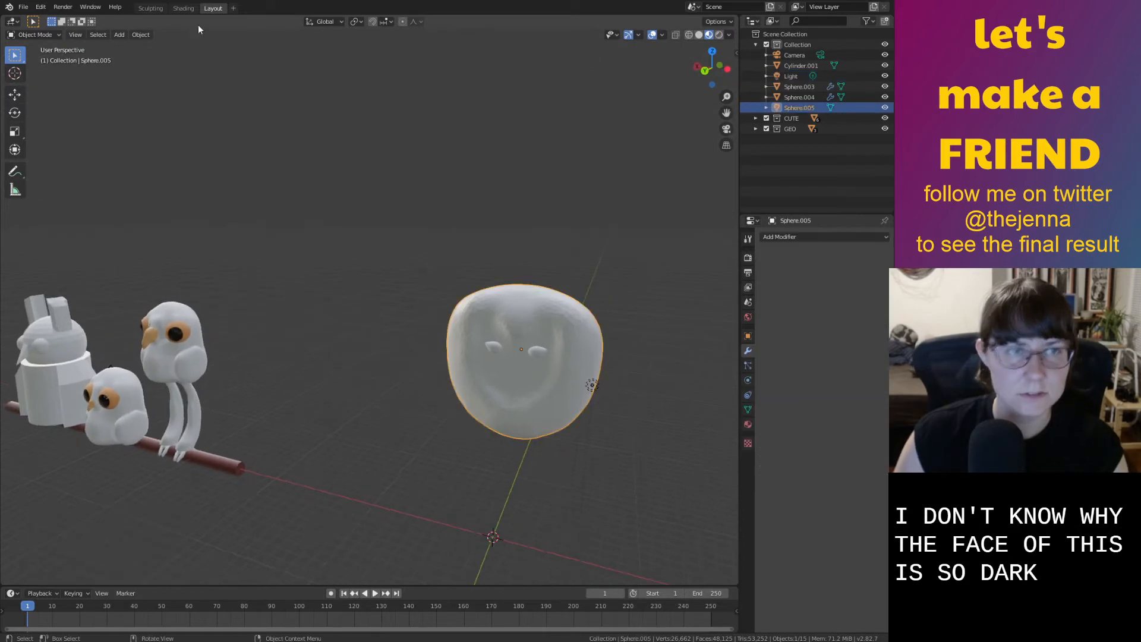
left_click(151, 7)
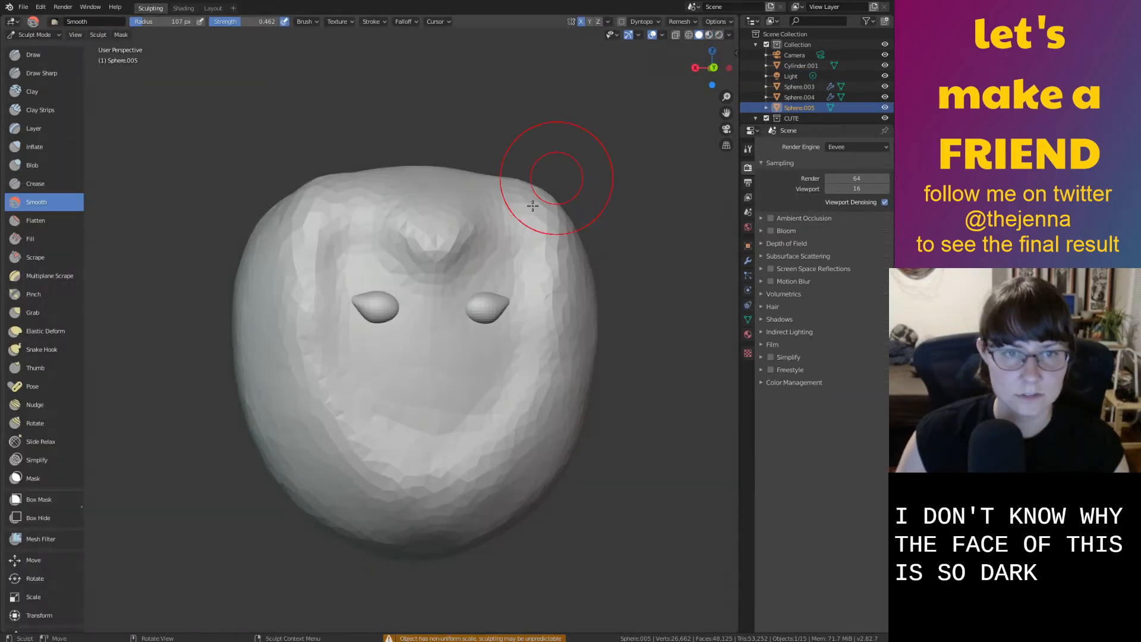
middle_click_drag(570, 163, 558, 157)
key("i")
mouse_move(427, 255)
left_mouse_down()
mouse_move(436, 242)
mouse_move(430, 366)
mouse_move(432, 239)
mouse_move(423, 303)
left_mouse_up()
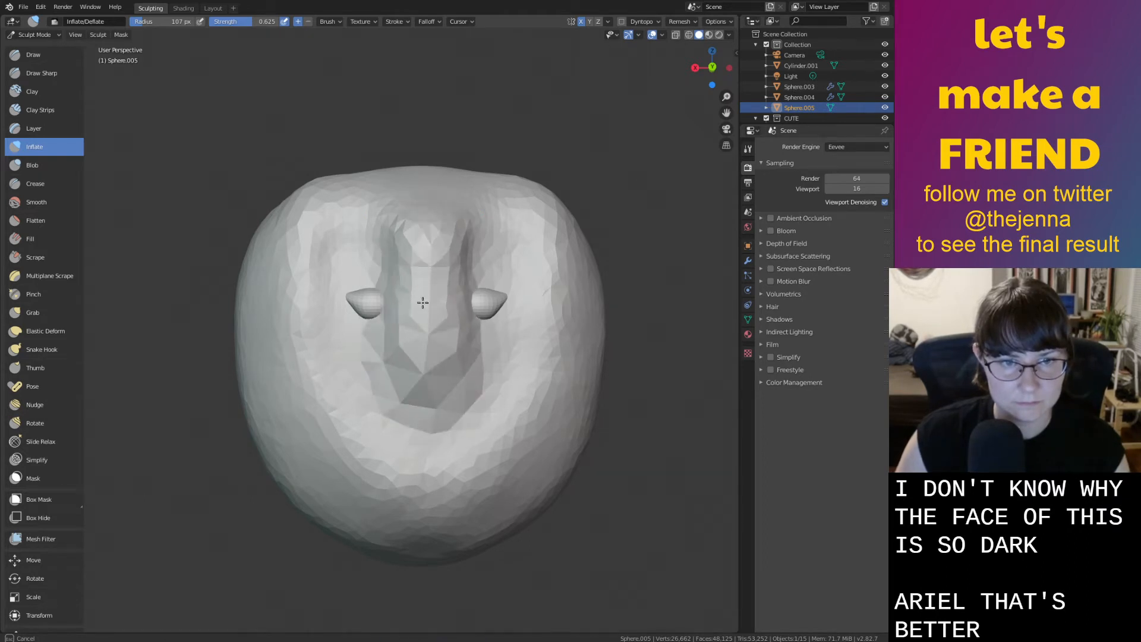
mouse_move(428, 383)
left_mouse_down()
mouse_move(430, 354)
mouse_move(434, 364)
left_mouse_up()
Smooth the brow and both sides of the central ridge beside the eyes, and save the file
middle_click_drag(434, 365, 418, 374)
key("s")
mouse_move(382, 259)
left_mouse_down()
mouse_move(396, 298)
mouse_move(420, 216)
mouse_move(431, 230)
left_mouse_up()
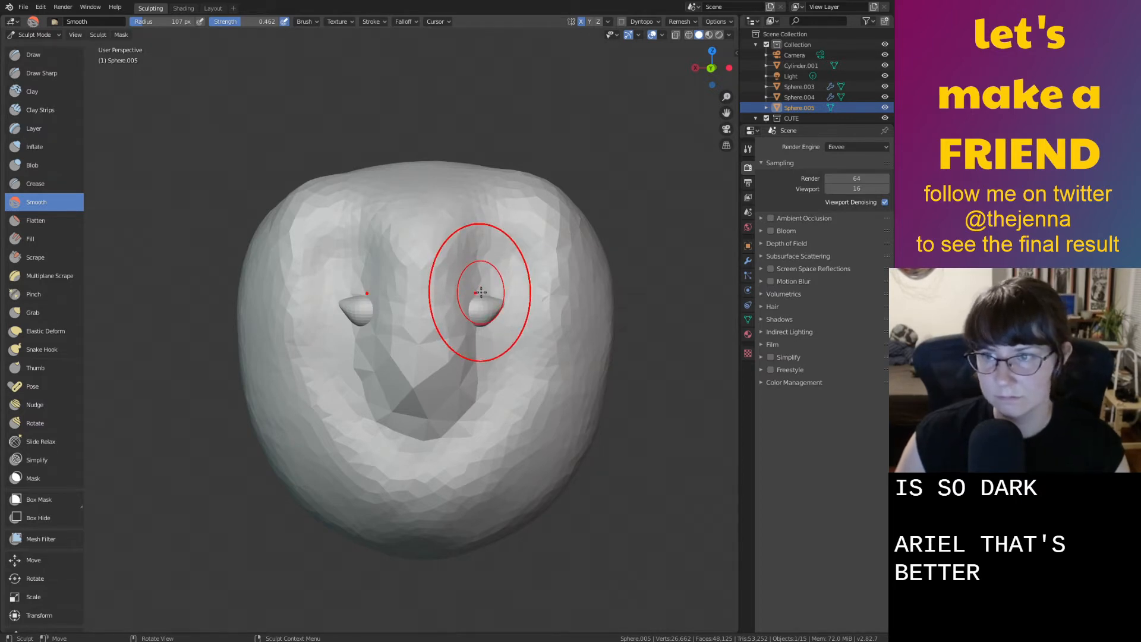
mouse_move(476, 287)
left_mouse_down()
mouse_move(476, 354)
mouse_move(483, 346)
left_mouse_up()
mouse_move(482, 333)
middle_mouse_down("shift")
mouse_move(490, 313)
mouse_move(469, 325)
mouse_move(494, 346)
middle_mouse_up("shift")
key("ctrl+s")
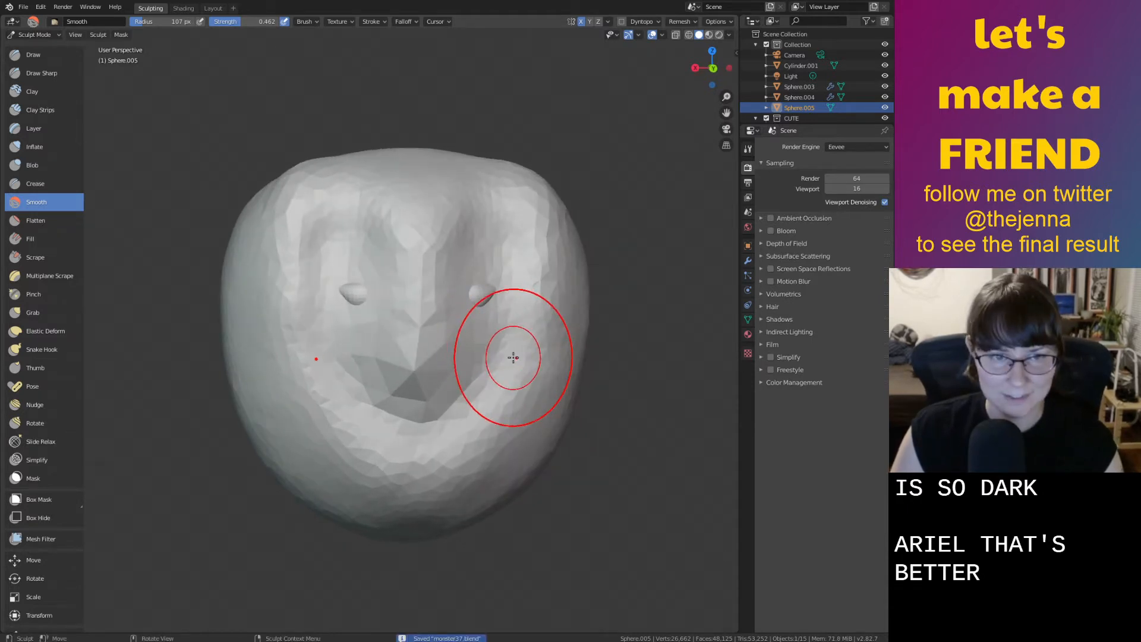
Inflate the lower end of the central ridge and smooth its flanks from the brow down past the eyes
scroll(502, 419, "up", 5)
middle_click_drag(502, 419, 510, 364)
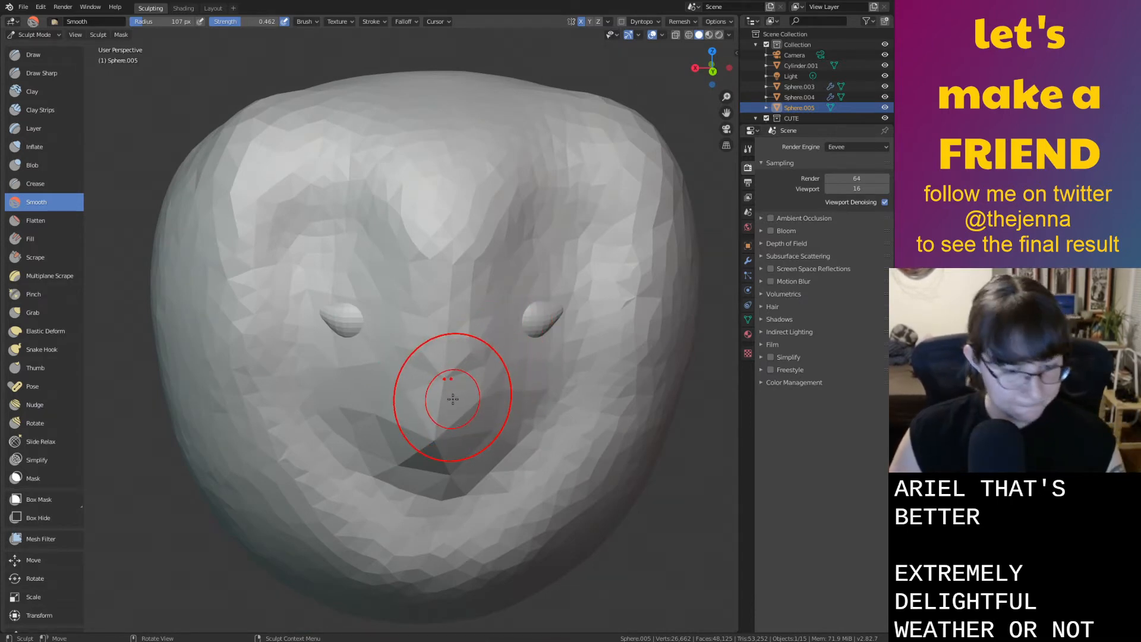
key("i")
mouse_move(432, 423)
left_mouse_down()
mouse_move(420, 362)
mouse_move(432, 382)
mouse_move(441, 260)
mouse_move(424, 270)
mouse_move(434, 414)
left_mouse_up()
key("s")
left_click_drag(372, 229, 410, 364)
mouse_move(403, 201)
left_mouse_down()
mouse_move(413, 340)
mouse_move(369, 438)
left_mouse_up()
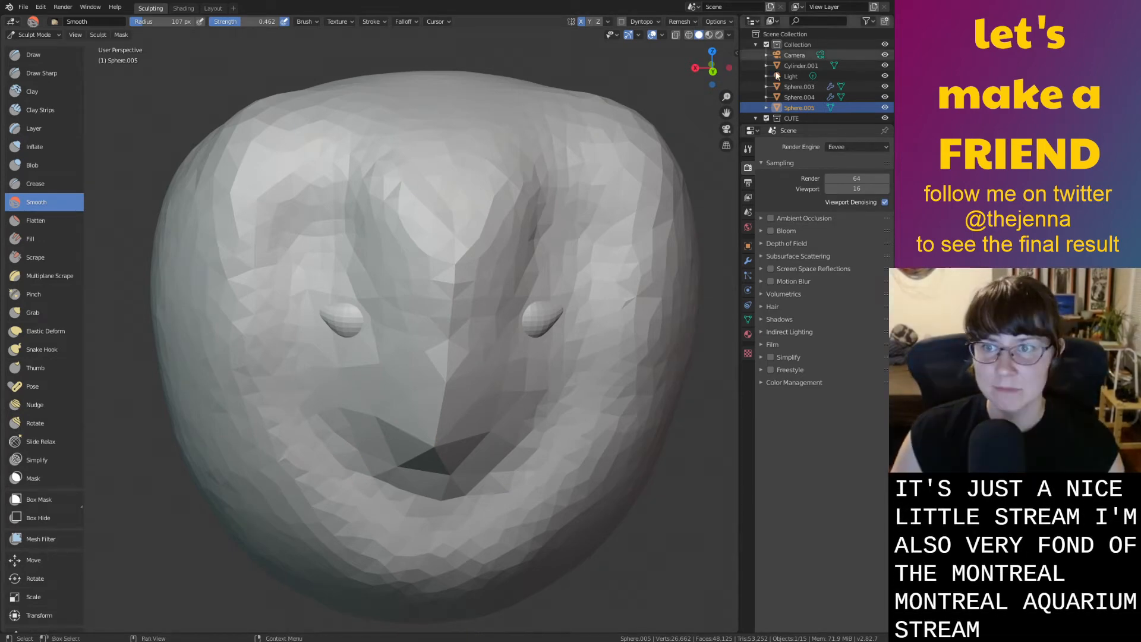
Enable dynamic topology and inflate the lower part of the ridge into a rounded beak
middle_click_drag(551, 275, 551, 263)
key("i")
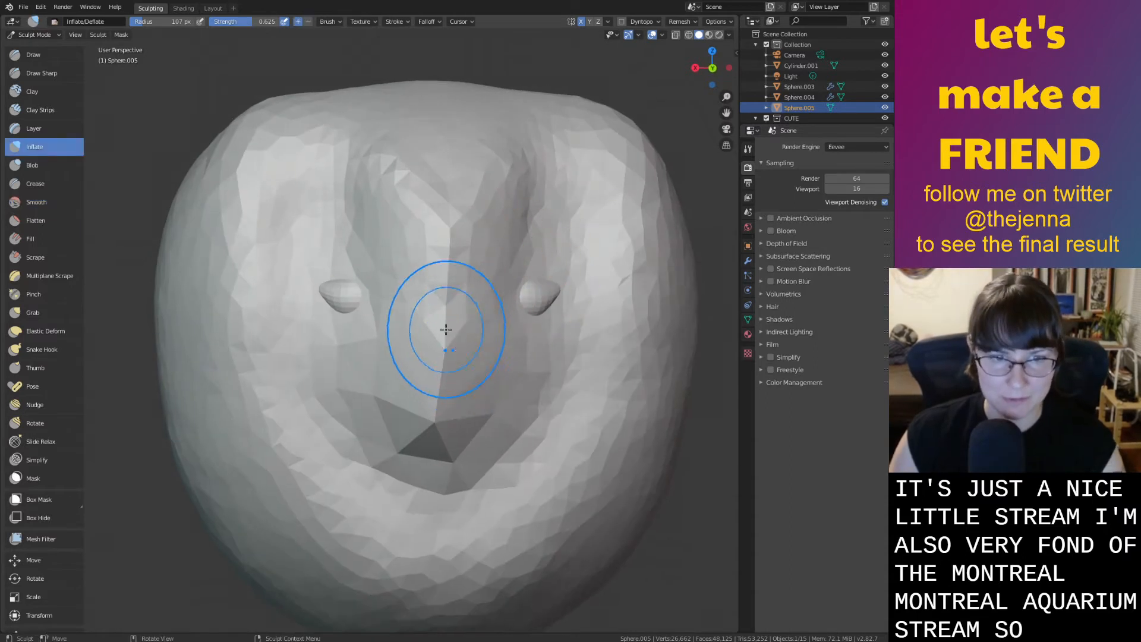
left_click(622, 21)
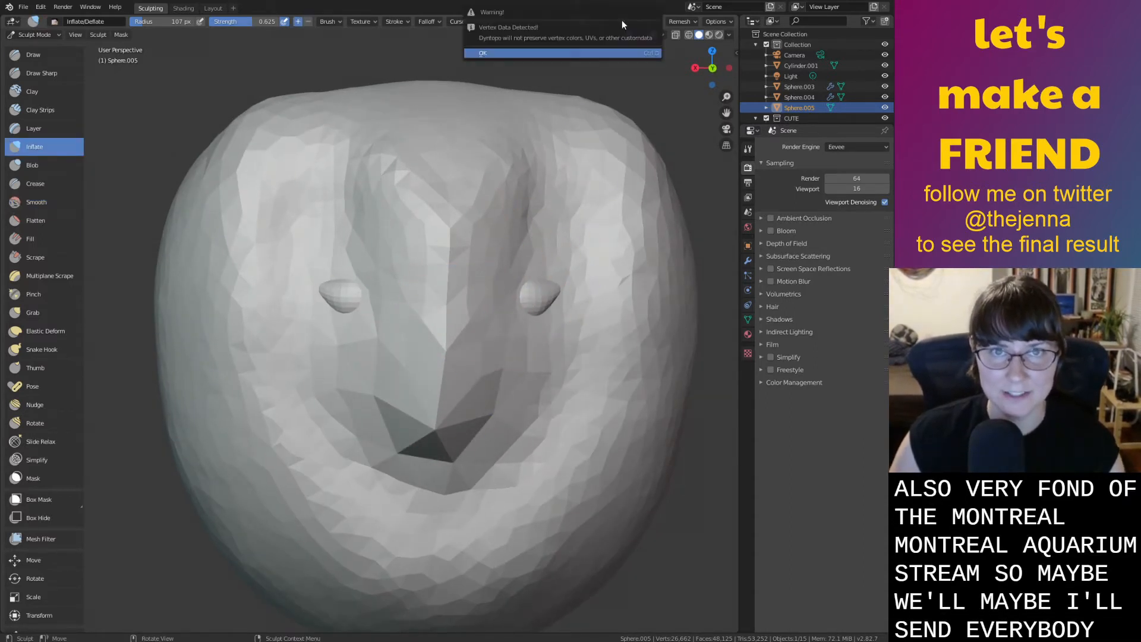
left_click(608, 52)
mouse_move(450, 360)
left_mouse_down()
mouse_move(408, 331)
mouse_move(383, 405)
left_mouse_up()
left_click_drag(450, 439, 415, 331)
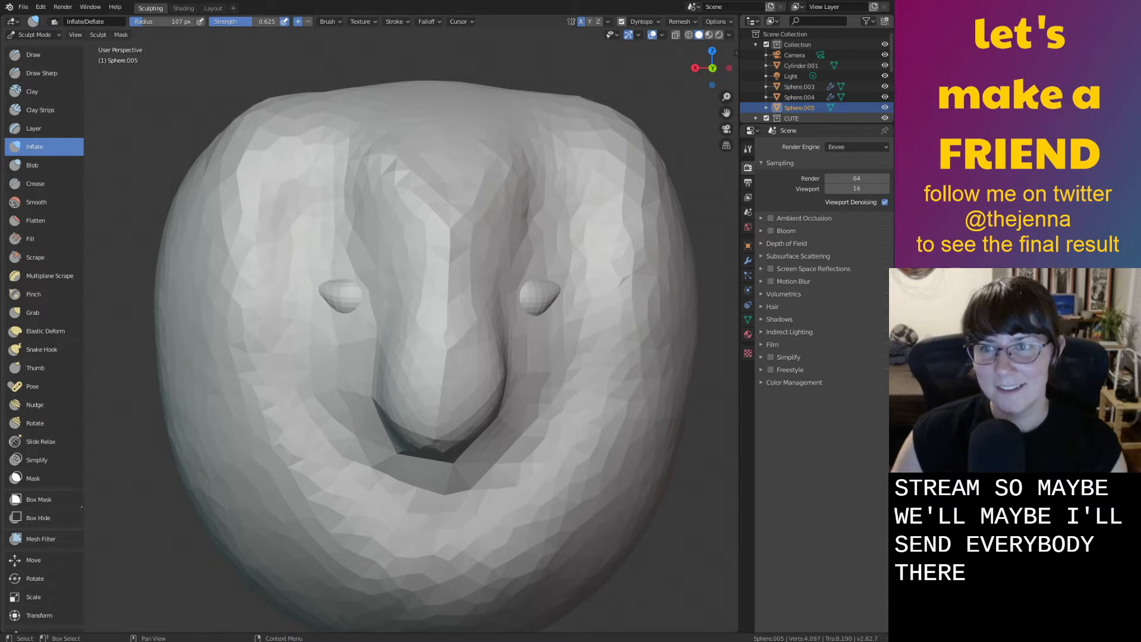
Inflate the beak's sides and the face around it, up to the inner corners of the eyes
mouse_move(428, 333)
left_mouse_down()
mouse_move(408, 369)
mouse_move(413, 424)
left_mouse_up()
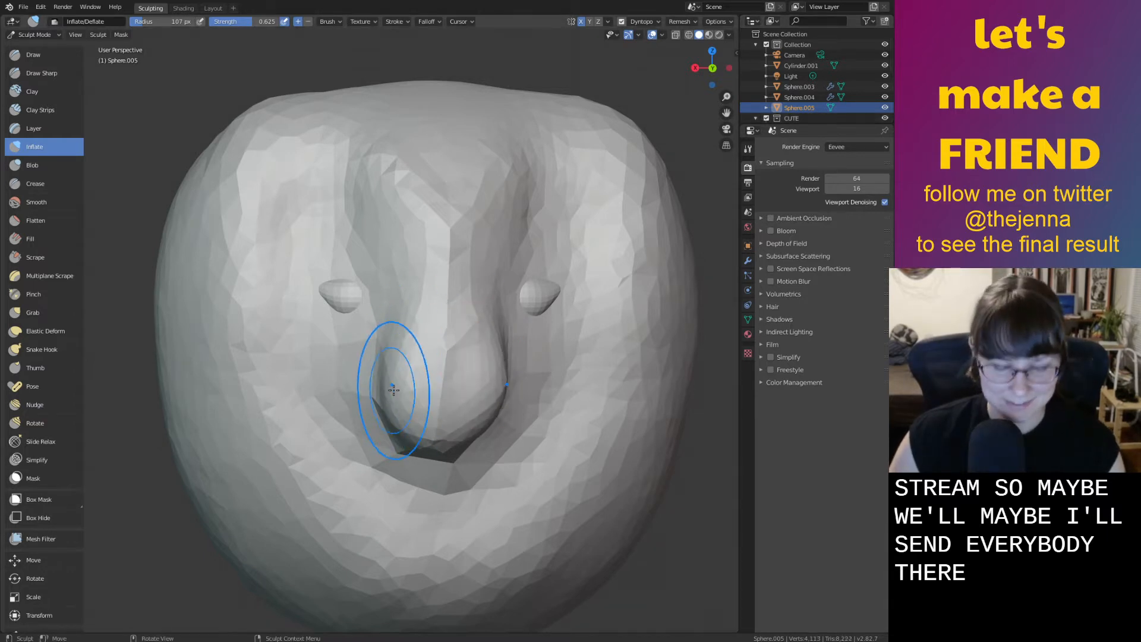
mouse_move(392, 376)
left_mouse_down()
mouse_move(406, 417)
mouse_move(400, 366)
mouse_move(404, 404)
mouse_move(401, 381)
mouse_move(446, 398)
mouse_move(418, 453)
mouse_move(354, 415)
left_mouse_up()
mouse_move(326, 369)
left_mouse_down()
mouse_move(307, 253)
mouse_move(340, 303)
mouse_move(338, 250)
mouse_move(359, 345)
mouse_move(359, 321)
left_mouse_up()
left_click_drag(359, 258, 395, 293)
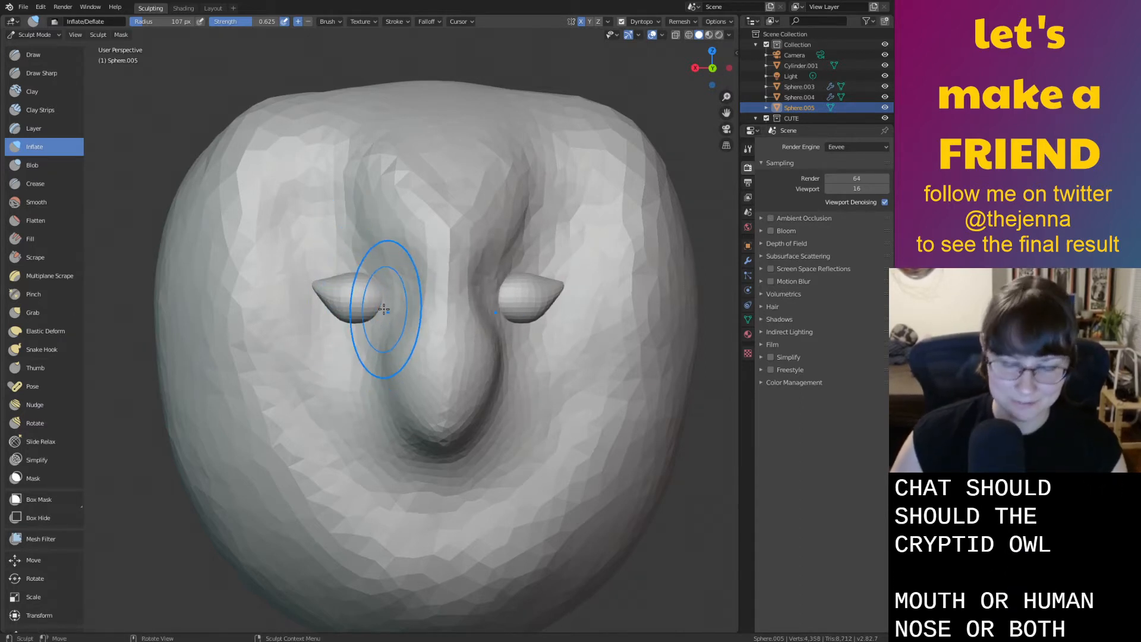
Inflate the upper bridge of the beak up to the centre of the forehead
mouse_move(400, 232)
left_mouse_down()
mouse_move(422, 293)
mouse_move(389, 187)
left_mouse_up()
mouse_move(453, 235)
left_mouse_down()
mouse_move(443, 184)
mouse_move(416, 154)
mouse_move(475, 189)
left_mouse_up()
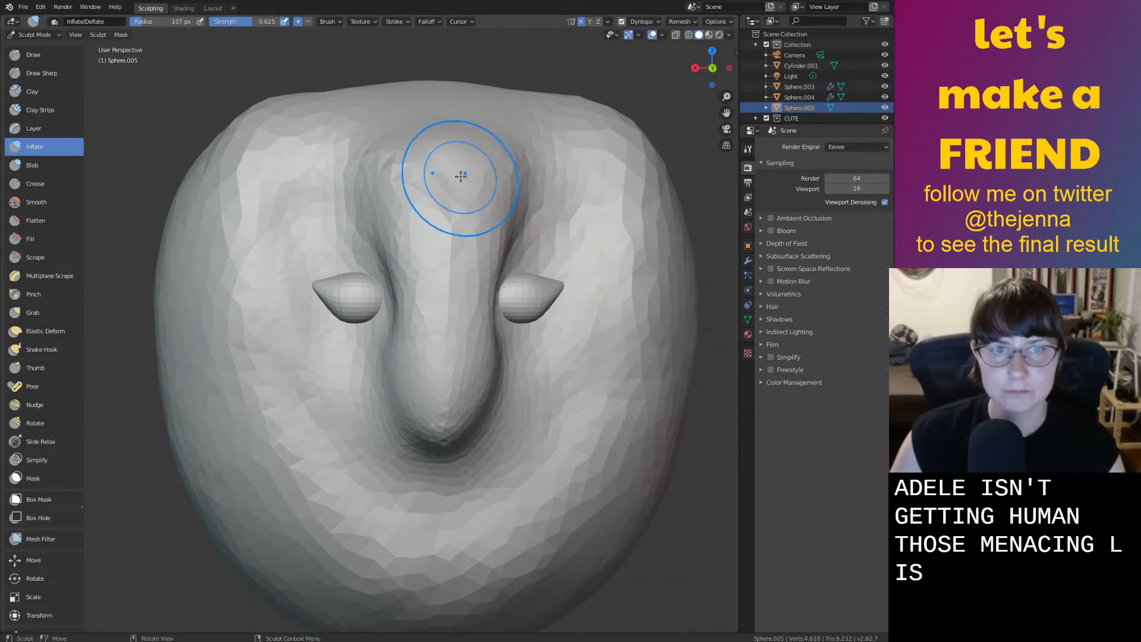
left_click_drag(461, 177, 470, 163)
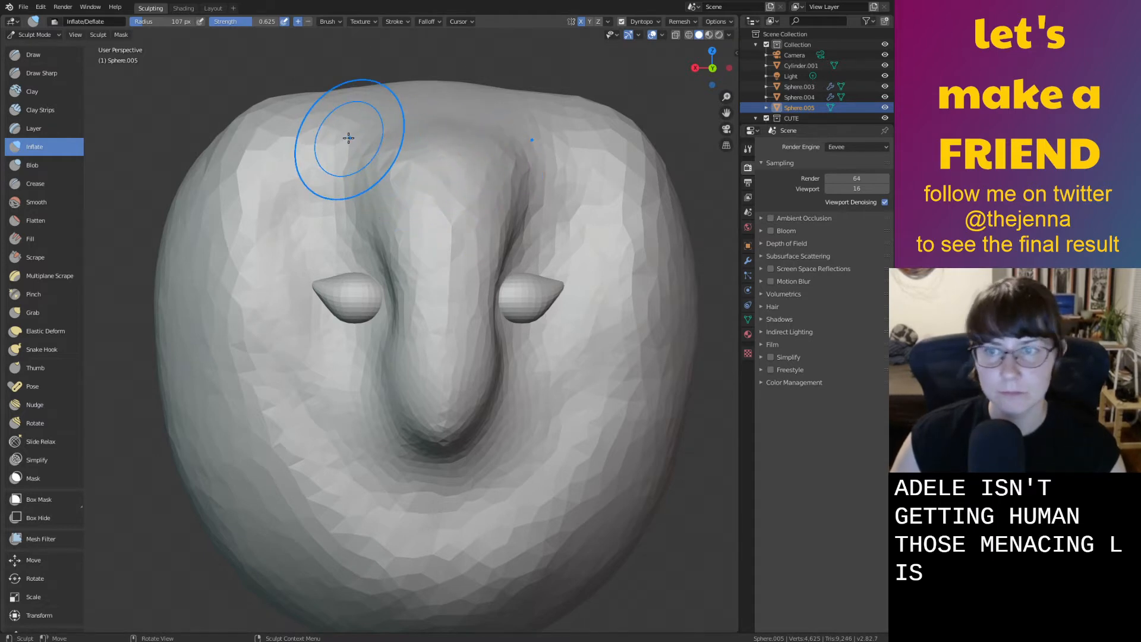
Smooth the forehead where the bridge begins, and inflate the brow areas above the eyes
key("shift+s")
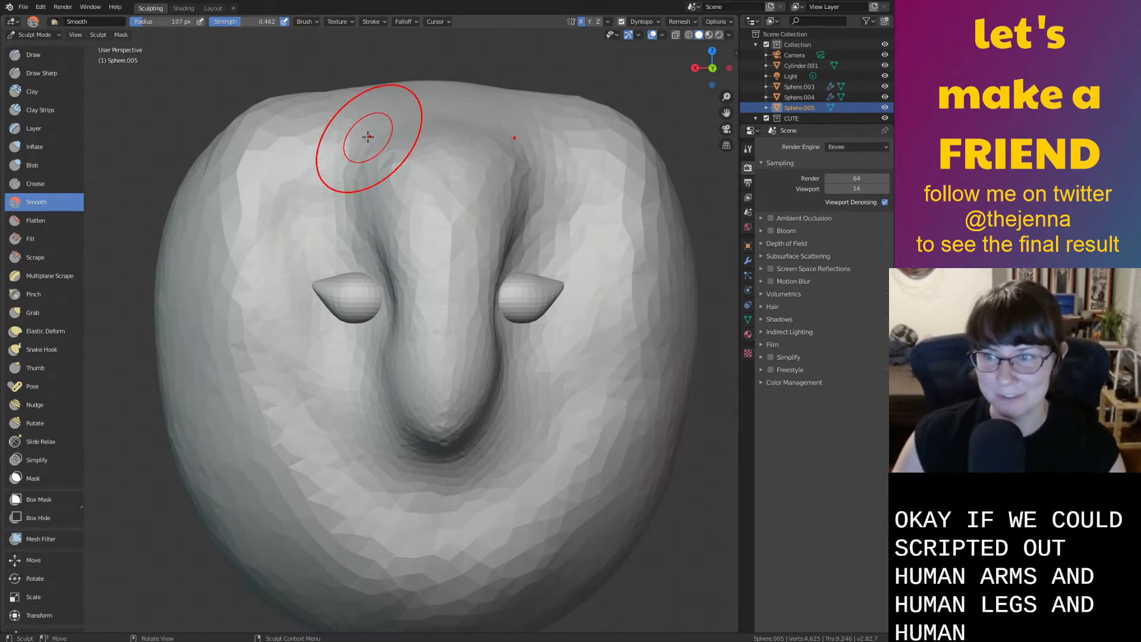
left_click_drag(380, 147, 454, 196)
left_click_drag(381, 171, 426, 196)
mouse_move(426, 196)
left_mouse_down()
mouse_move(348, 151)
mouse_move(440, 166)
left_mouse_up()
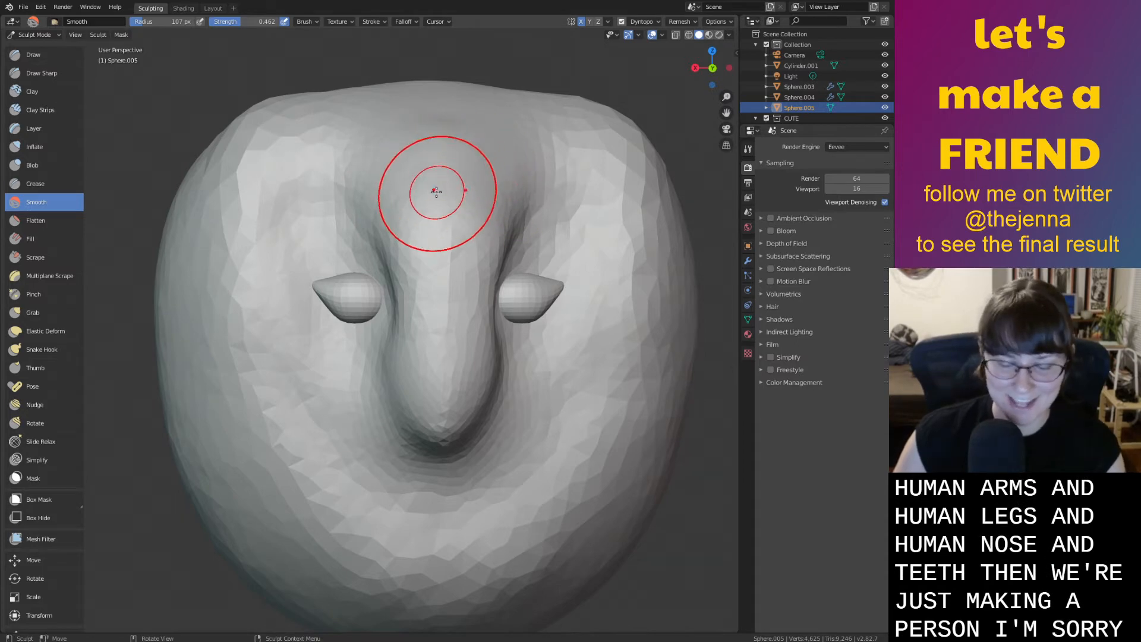
key("i")
mouse_move(404, 204)
left_mouse_down()
mouse_move(354, 155)
mouse_move(301, 153)
mouse_move(311, 153)
left_mouse_up()
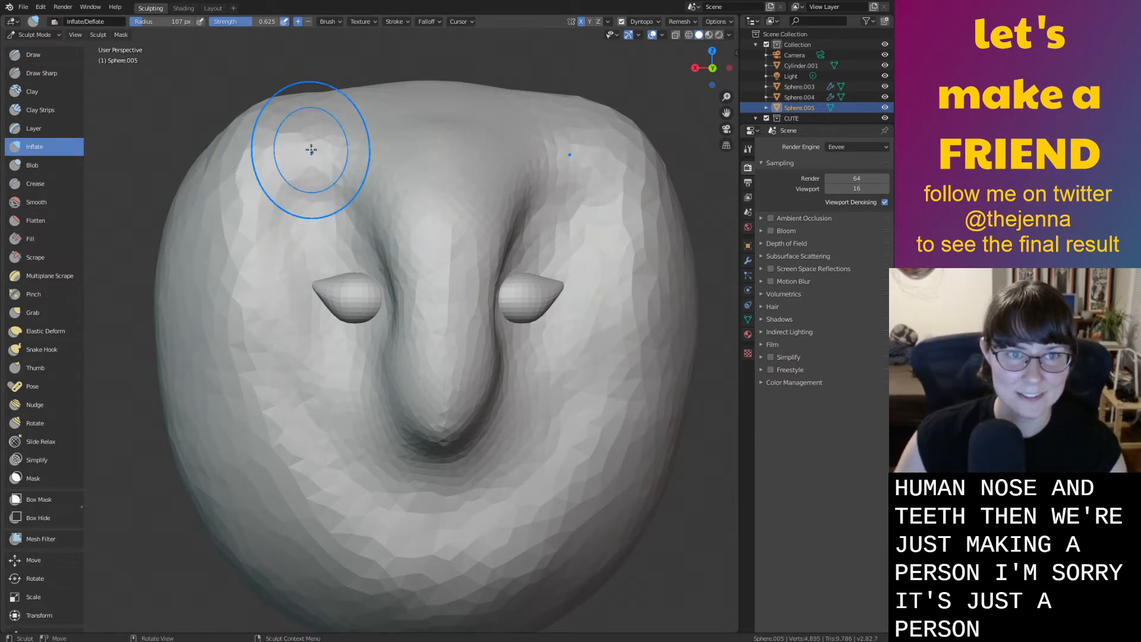
Smooth the beak down to a narrow tip and crease its lower edges on both sides
key("s")
mouse_move(448, 267)
left_mouse_down()
mouse_move(428, 381)
mouse_move(457, 470)
left_mouse_up()
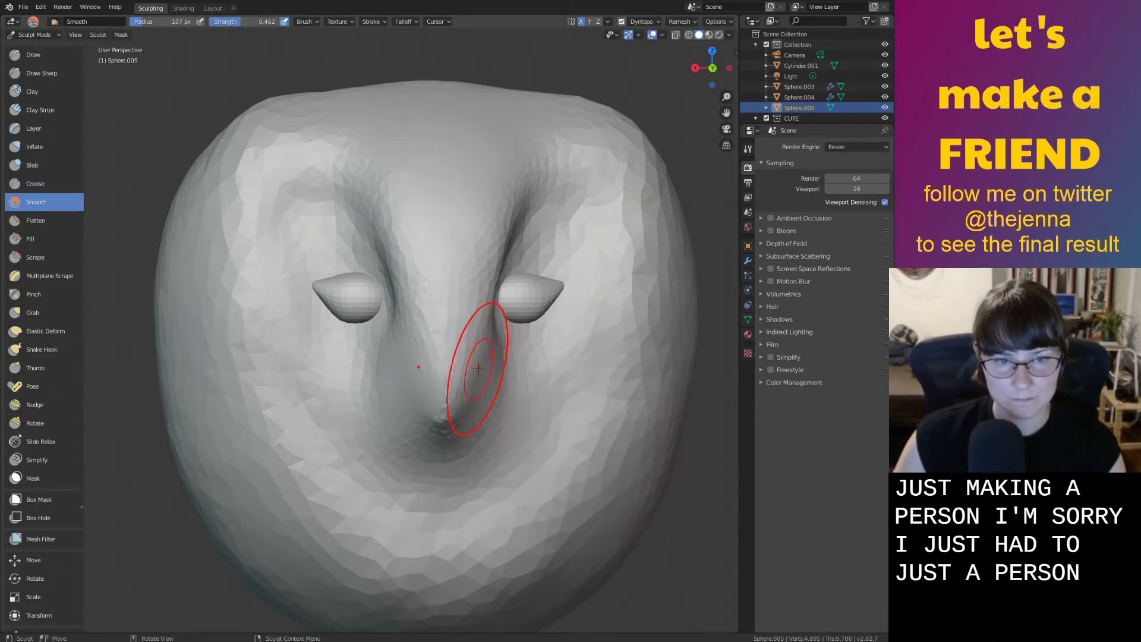
left_click(44, 185)
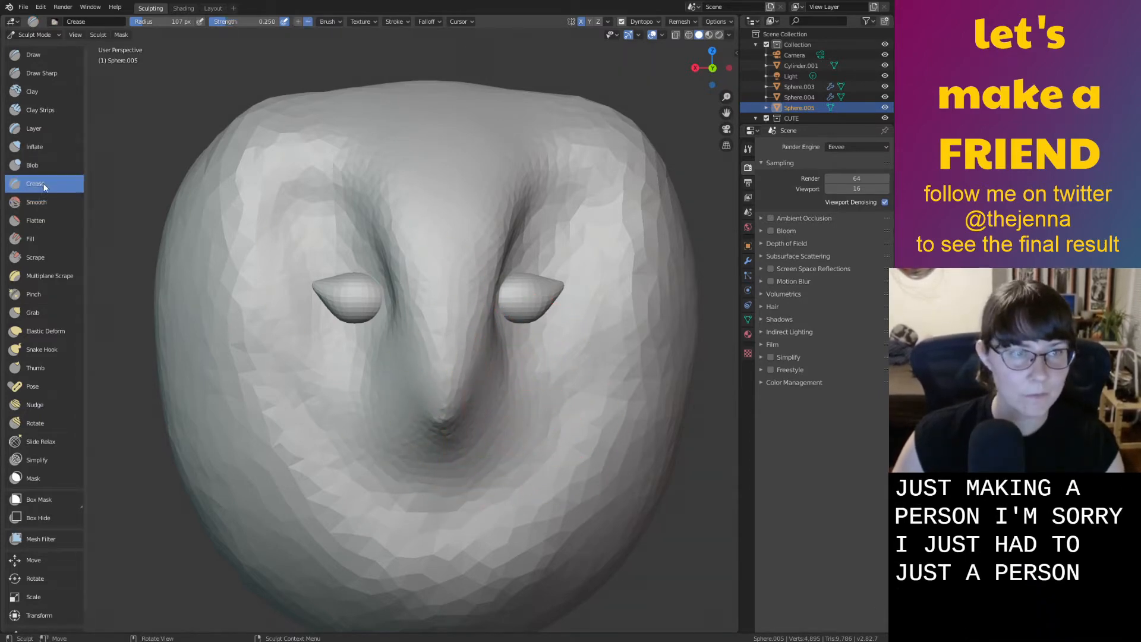
left_click_drag(398, 388, 433, 449)
left_click_drag(386, 351, 443, 437)
mouse_move(418, 447)
middle_mouse_down()
mouse_move(494, 412)
mouse_move(417, 405)
mouse_move(380, 451)
middle_mouse_up()
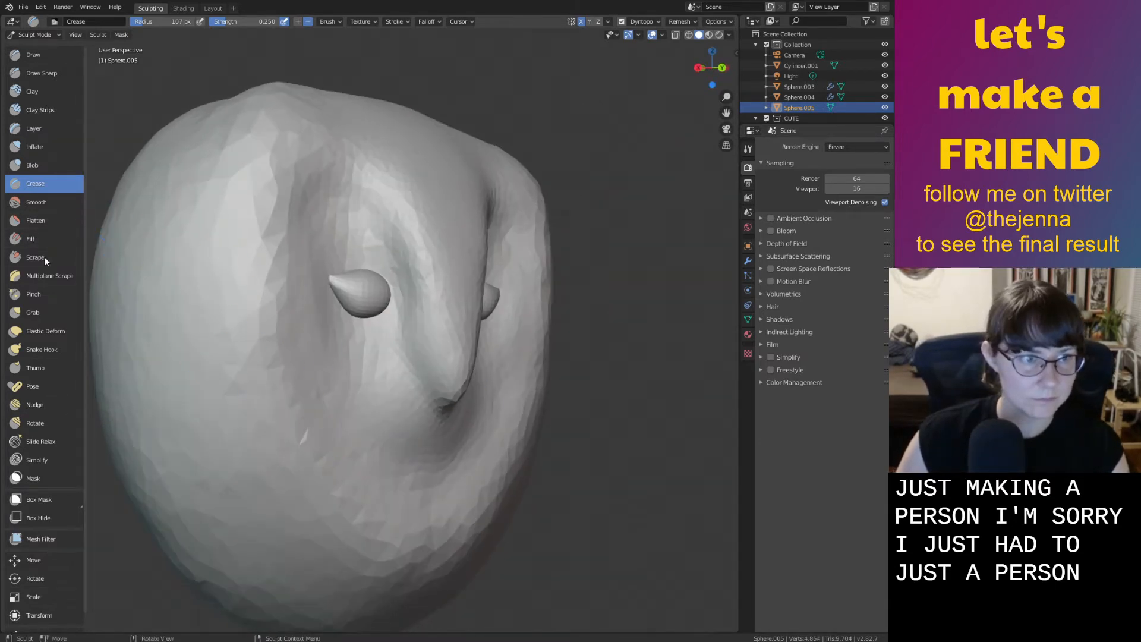
Pull the beak's tip downward with the Grab brush to lengthen it into a tapered point
left_click(64, 315)
scroll(466, 387, "up", 3)
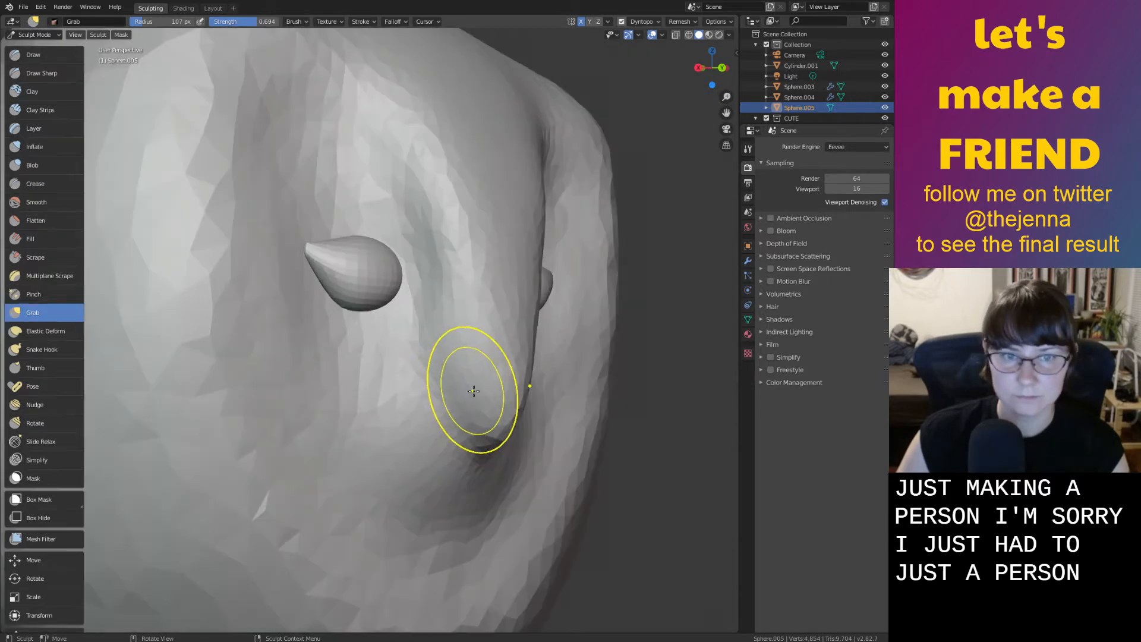
middle_click_drag(517, 434, 537, 397)
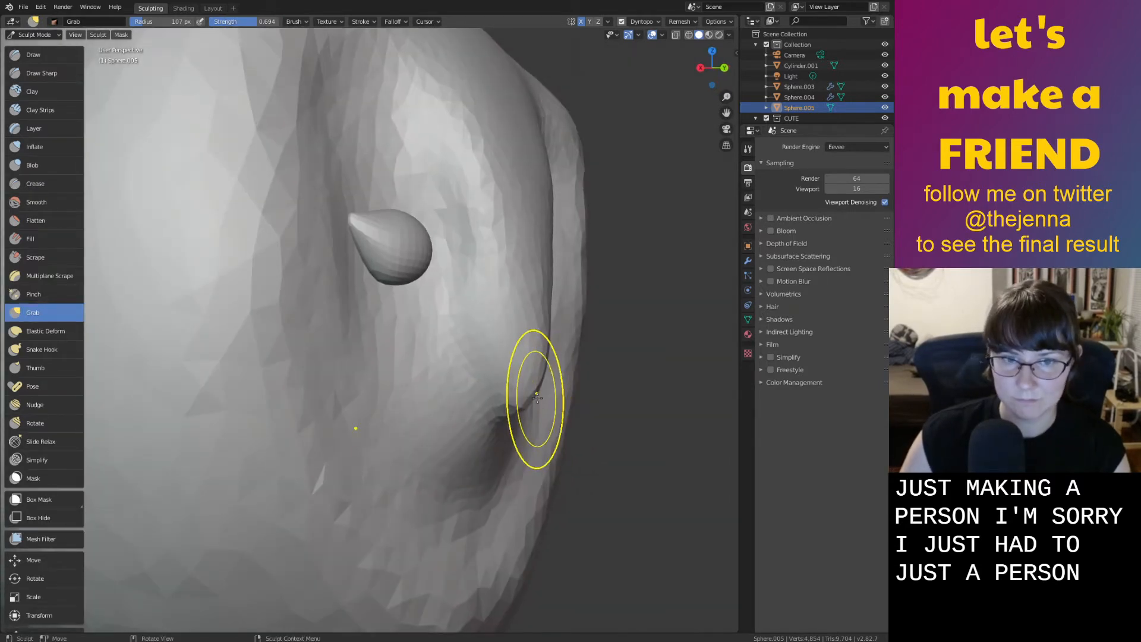
left_click_drag(528, 392, 529, 394)
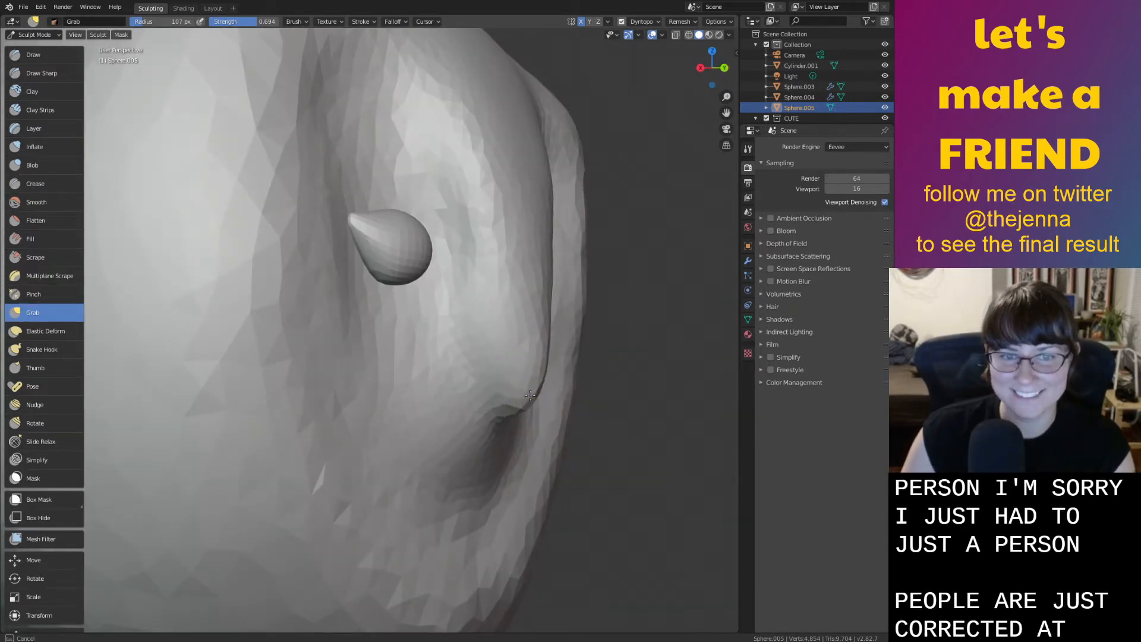
left_click_drag(556, 462, 535, 493)
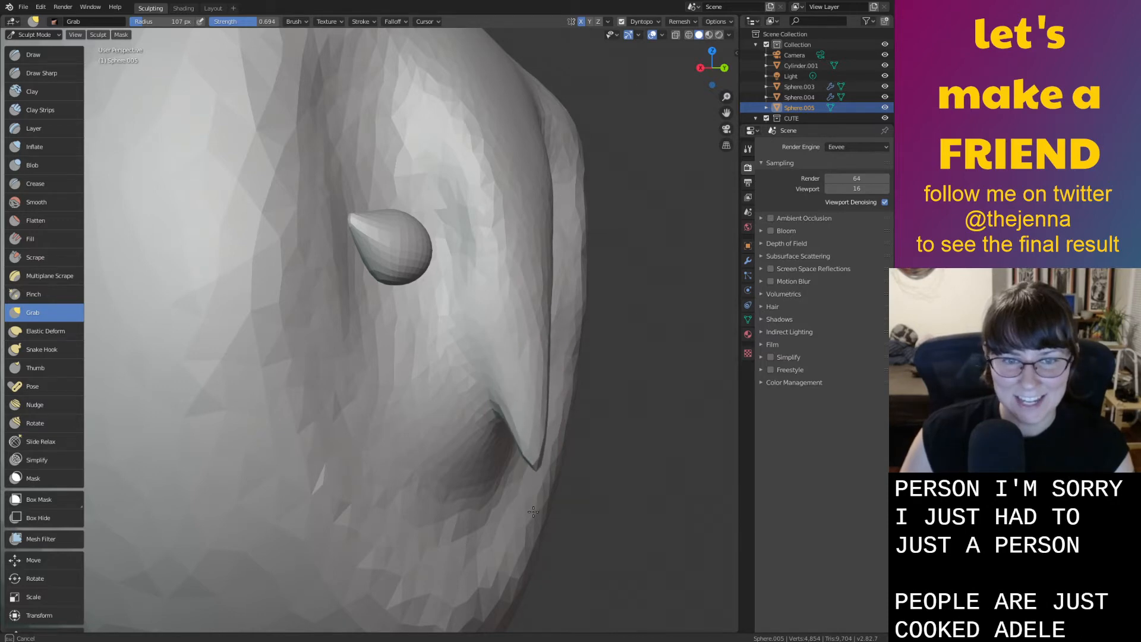
left_click_drag(523, 531, 526, 526)
Inflate the lengthened beak from its bridge down to the tip and save the file
mouse_move(529, 458)
middle_mouse_down()
mouse_move(544, 452)
mouse_move(504, 451)
middle_mouse_up()
key("i")
left_click_drag(507, 443, 520, 479)
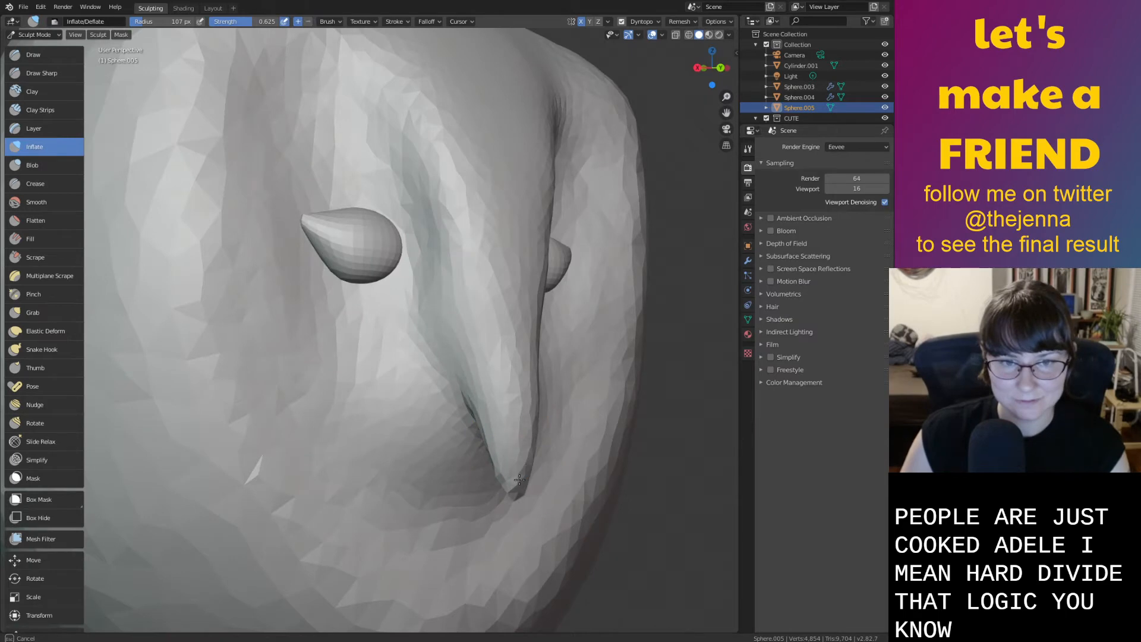
left_click_drag(527, 375, 523, 246)
middle_click_drag(523, 246, 553, 257)
mouse_move(543, 365)
left_mouse_down()
mouse_move(523, 471)
mouse_move(538, 488)
left_mouse_up()
mouse_move(538, 487)
middle_mouse_down()
mouse_move(556, 481)
mouse_move(504, 477)
mouse_move(518, 482)
mouse_move(517, 500)
middle_mouse_up()
scroll(504, 476, "down", 5)
key("ctrl+s")
Inflate the brows and the outer rim of the face down to the chin, and smooth the rim's outer side
middle_click_drag(497, 303, 506, 346)
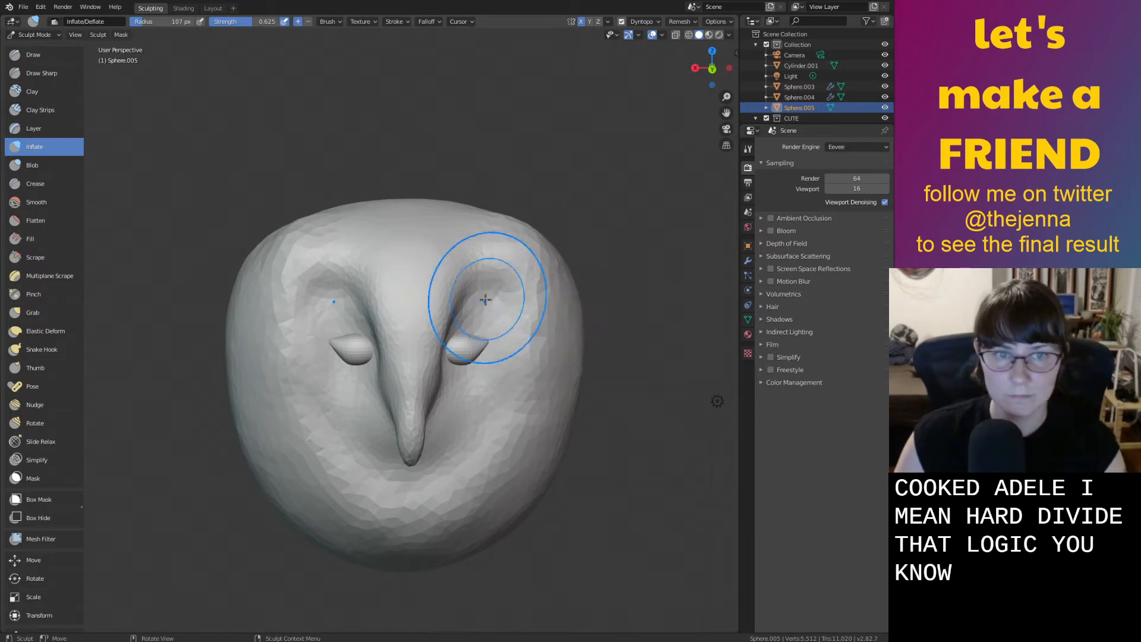
mouse_move(449, 299)
left_mouse_down()
mouse_move(483, 266)
mouse_move(526, 300)
mouse_move(482, 469)
mouse_move(395, 499)
mouse_move(308, 413)
left_mouse_up()
mouse_move(281, 326)
left_mouse_down()
mouse_move(306, 493)
mouse_move(370, 536)
mouse_move(421, 543)
left_mouse_up()
key("shift+s")
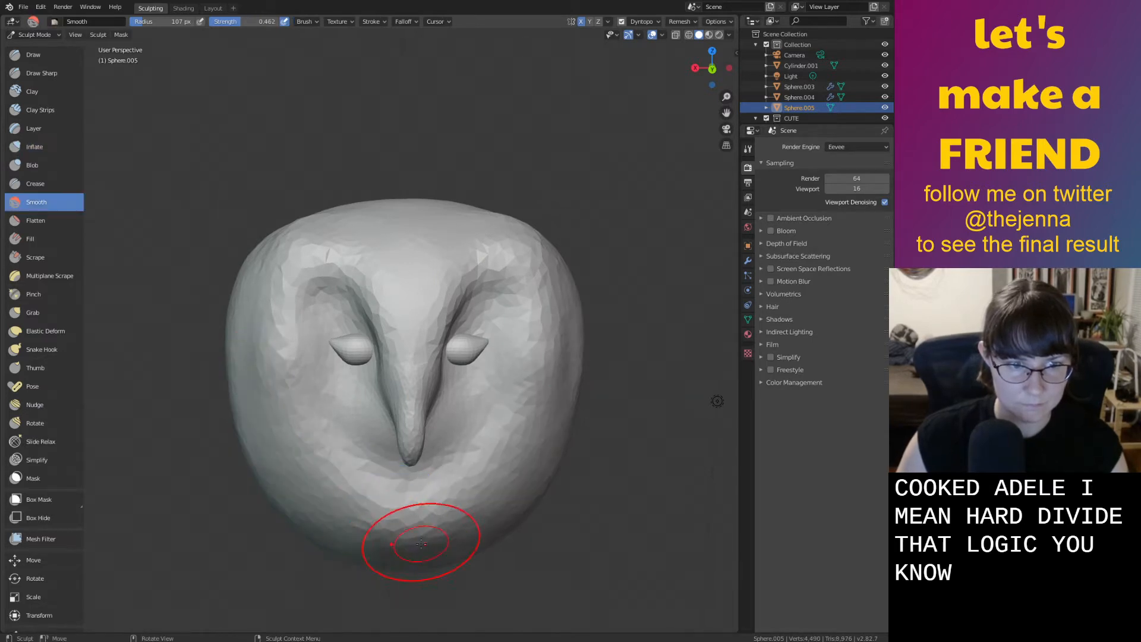
mouse_move(250, 366)
left_mouse_down("shift")
mouse_move(458, 184)
mouse_move(279, 243)
left_mouse_up("shift")
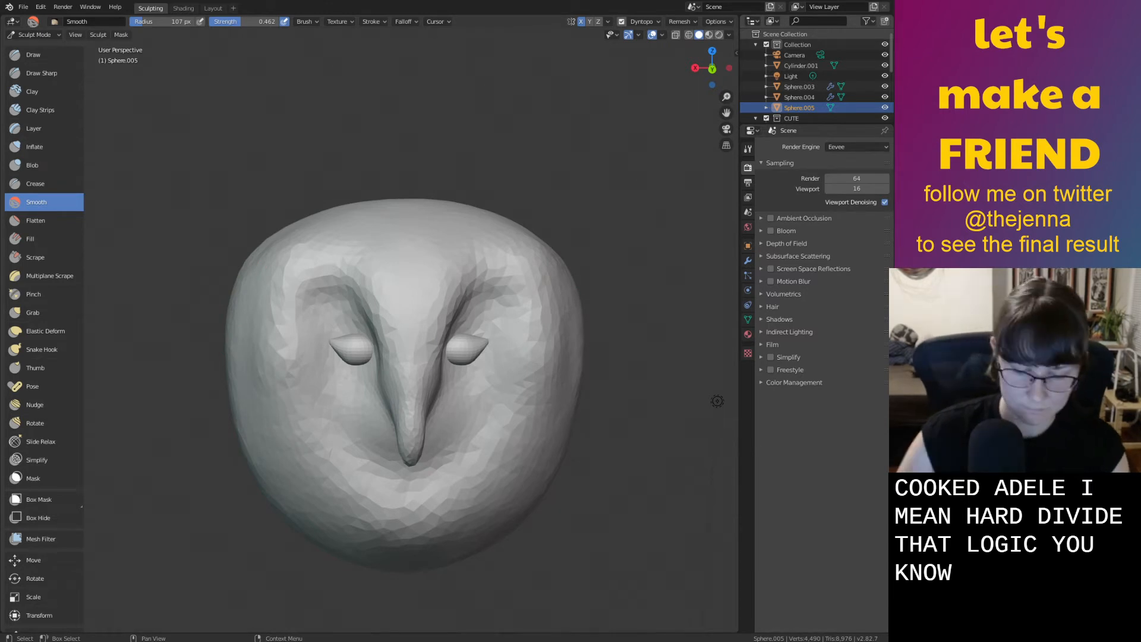
middle_click_drag(717, 401, 686, 400)
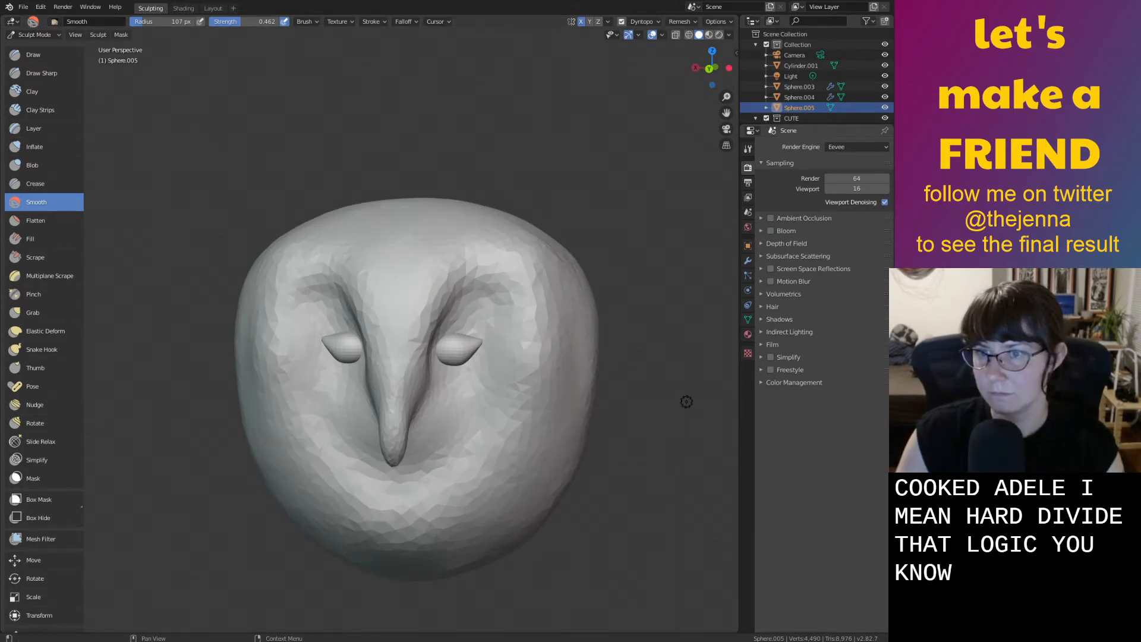
middle_click_drag(573, 377, 601, 397)
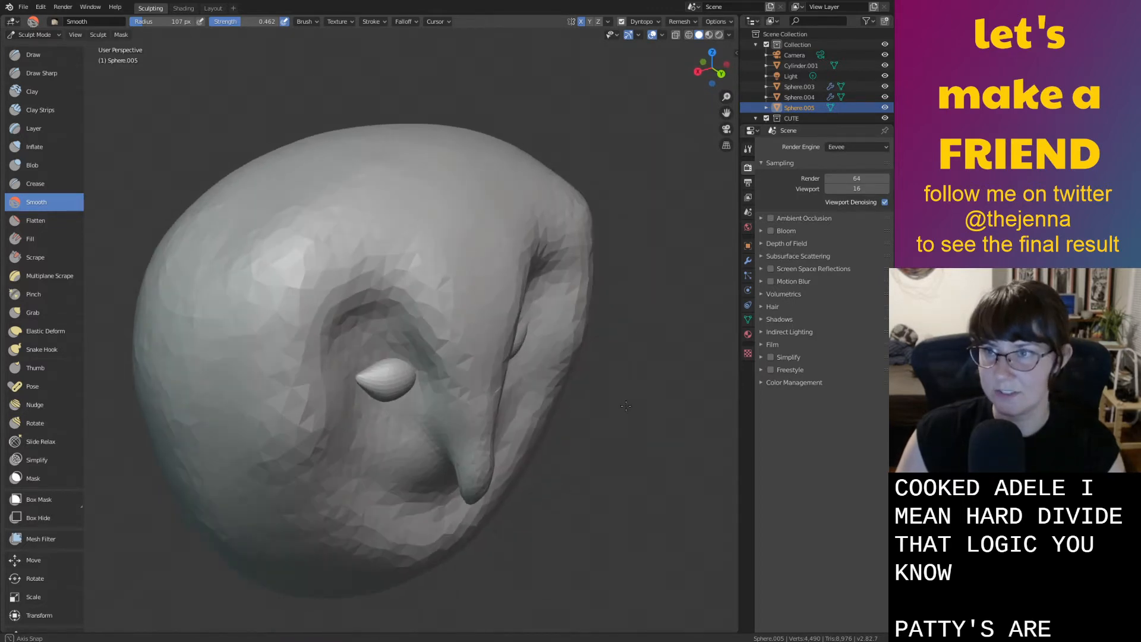
scroll(523, 370, "down", 4)
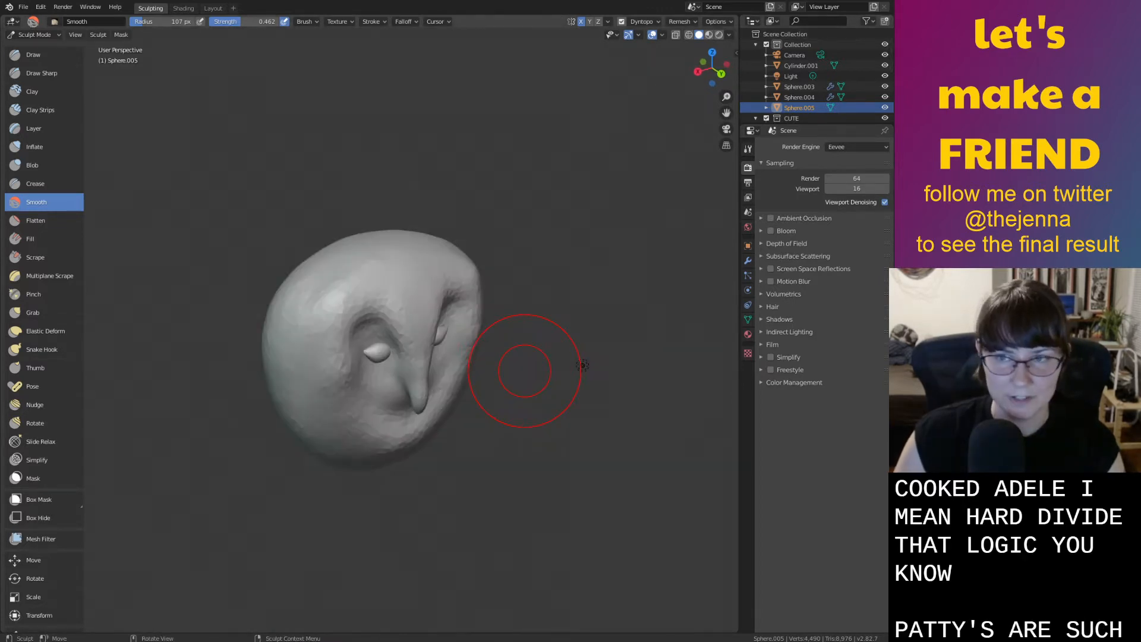
scroll(511, 371, "down", 2)
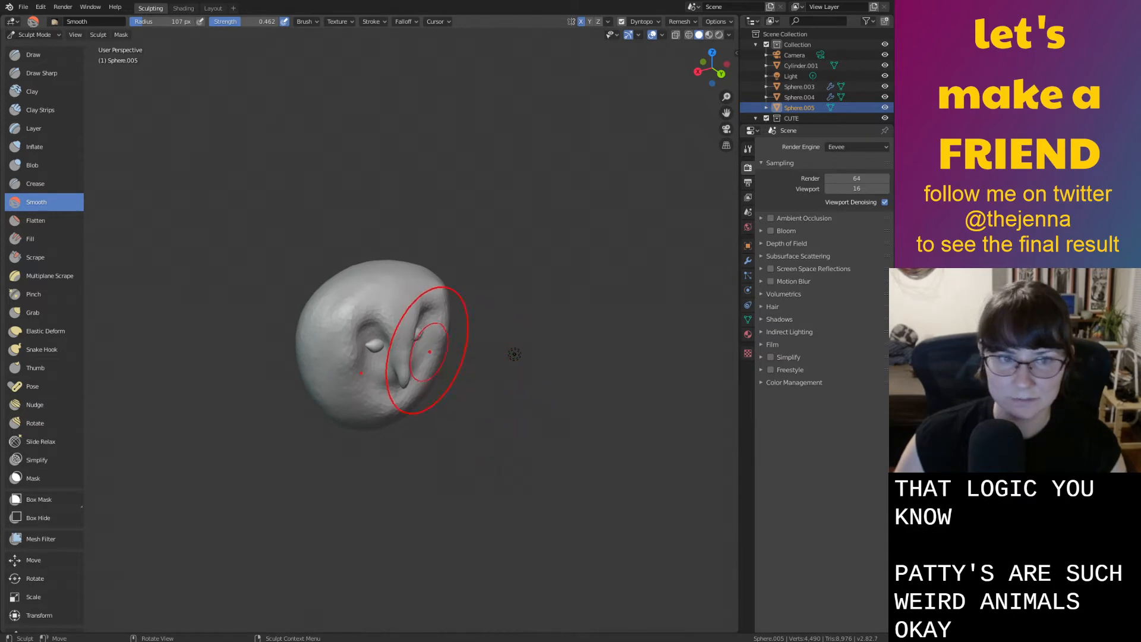
middle_click_drag(409, 350, 425, 374)
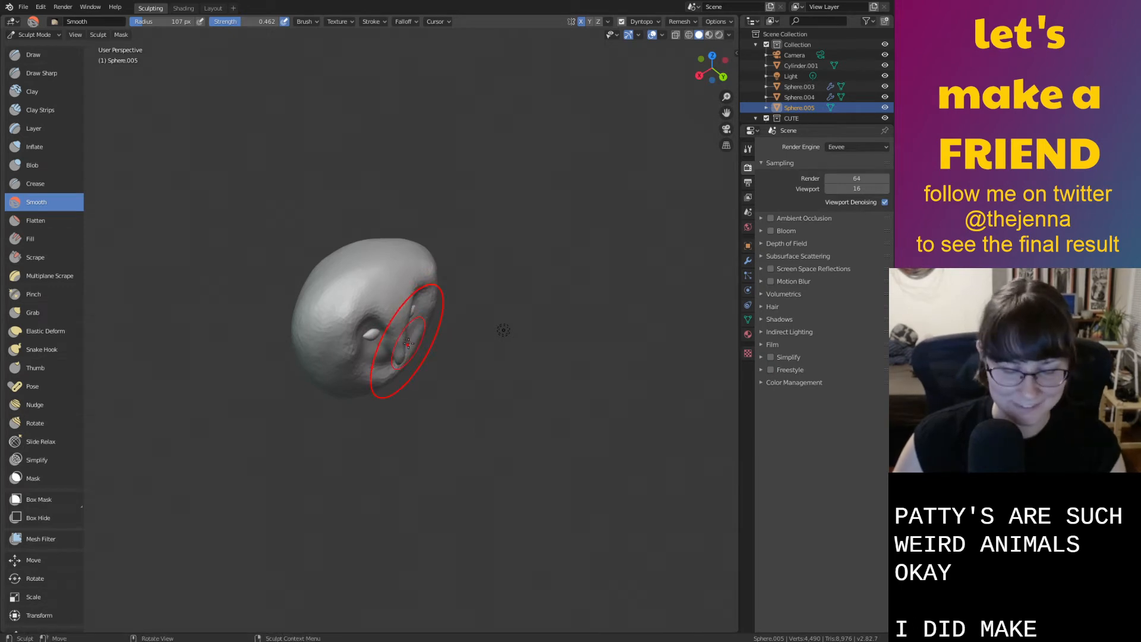
Reshape the sides of the head and the lower cheeks with the Grab brush, and save the file
key("g")
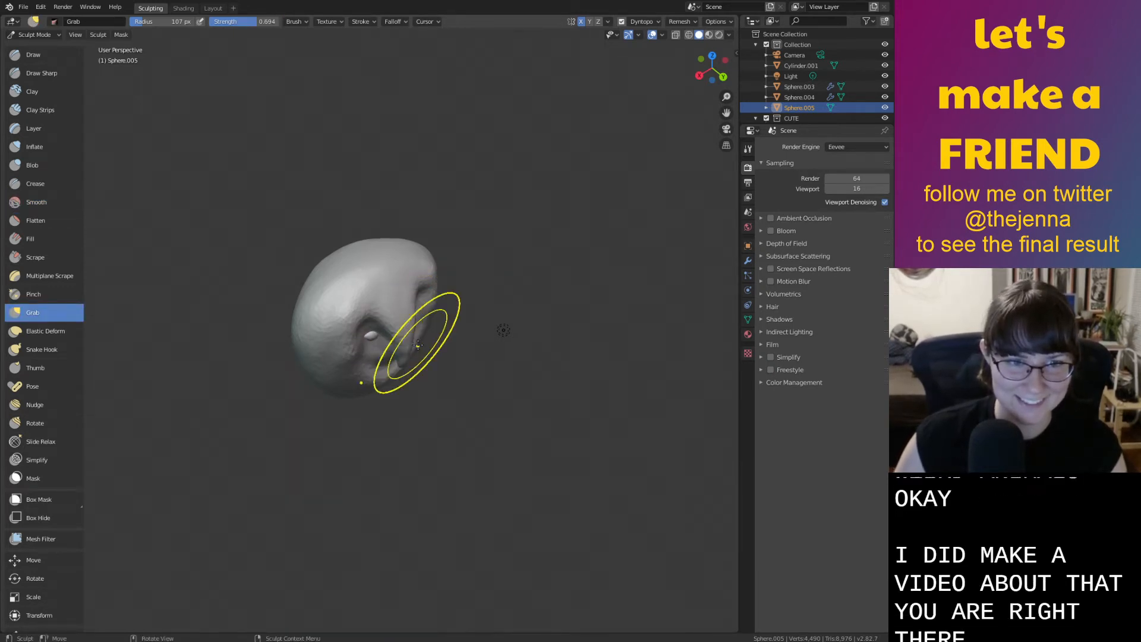
scroll(330, 357, "down", 3)
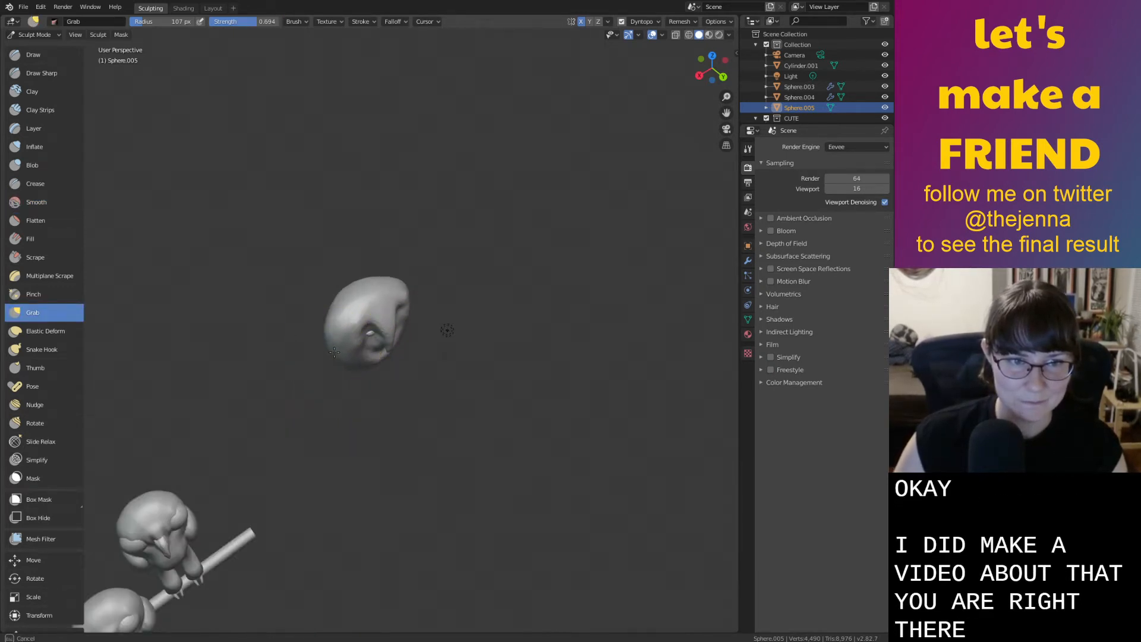
left_click_drag(327, 345, 341, 302)
middle_click_drag(341, 302, 373, 268)
left_click_drag(351, 371, 334, 372)
mouse_move(350, 379)
middle_mouse_down()
mouse_move(322, 326)
mouse_move(339, 294)
middle_mouse_up()
left_click_drag(356, 374, 347, 373)
middle_click_drag(356, 374, 386, 400)
key("ctrl+s")
Push the chin and the lower side of the head up and back with the Grab brush
scroll(452, 377, "up", 4)
mouse_move(452, 377)
middle_mouse_down()
mouse_move(455, 393)
mouse_move(502, 386)
middle_mouse_up()
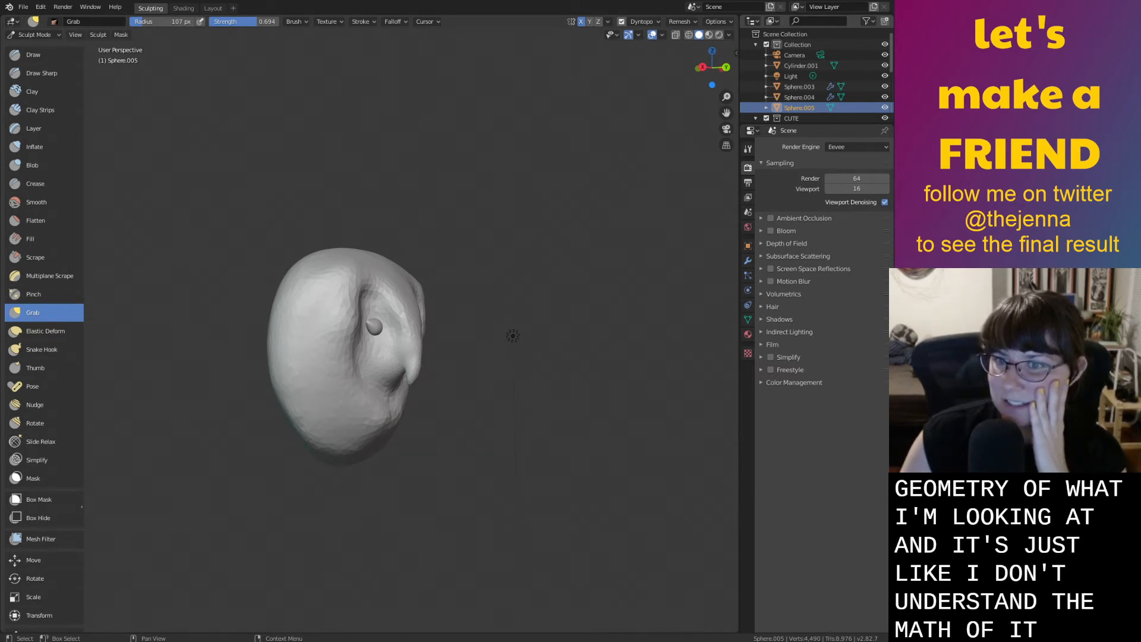
mouse_move(405, 377)
middle_mouse_down()
mouse_move(417, 387)
mouse_move(351, 405)
middle_mouse_up()
scroll(347, 426, "down", 5)
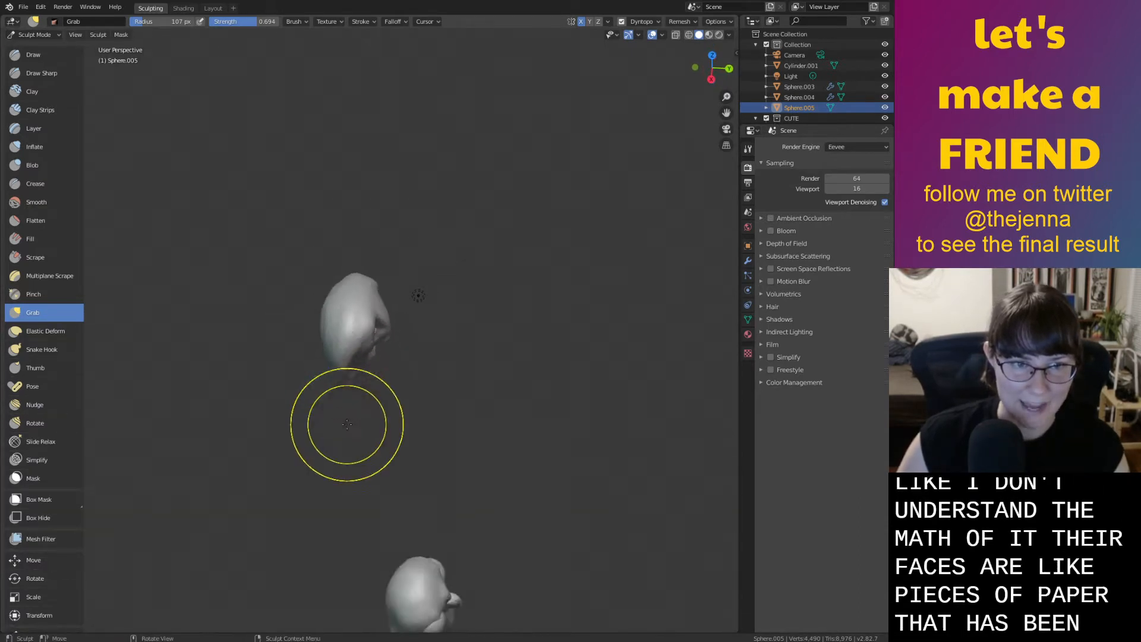
left_click_drag(351, 369, 339, 345)
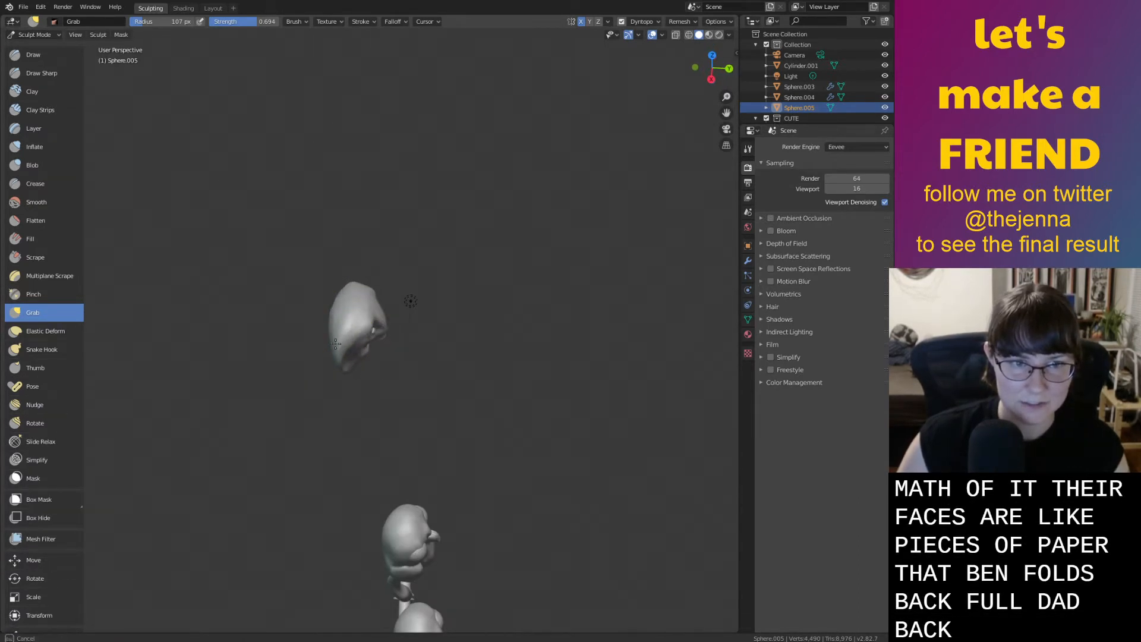
mouse_move(360, 368)
middle_mouse_down()
mouse_move(273, 290)
mouse_move(321, 358)
mouse_move(352, 344)
middle_mouse_up()
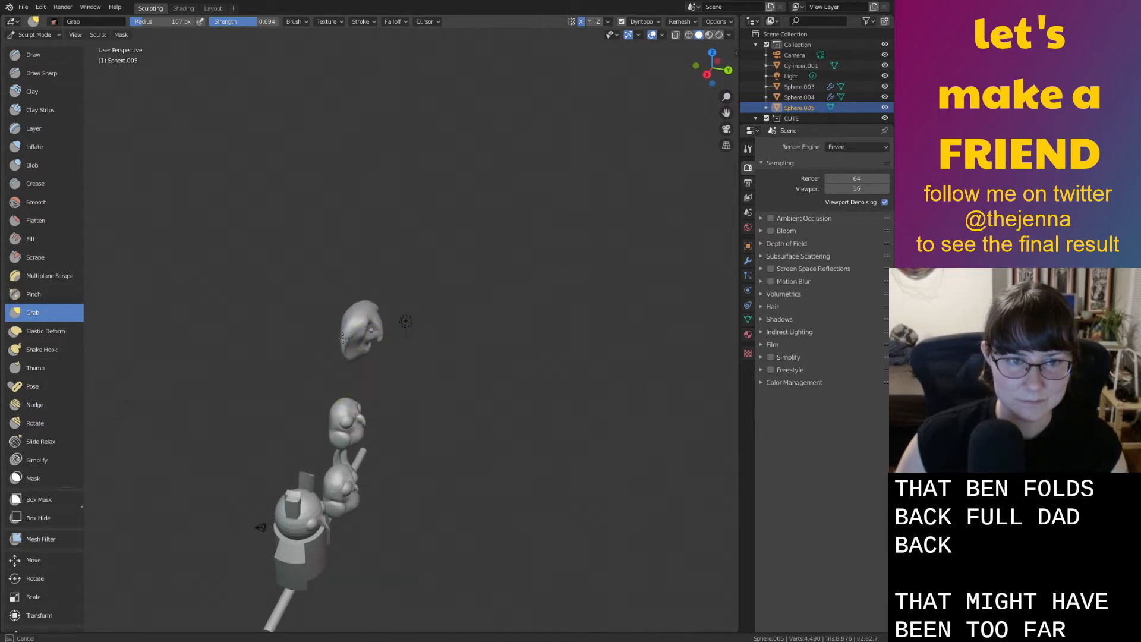
left_click_drag(349, 359, 345, 357)
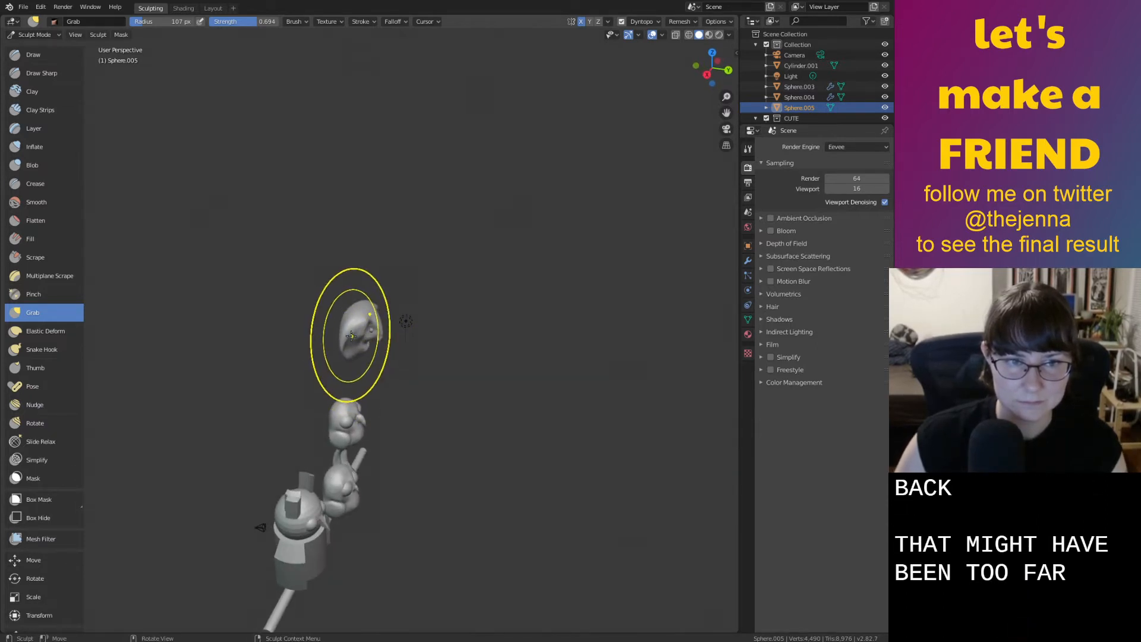
Inflate the back of the head into a fuller, rounder shape and smooth its surface
mouse_move(352, 338)
middle_mouse_down()
mouse_move(345, 352)
mouse_move(392, 379)
mouse_move(402, 343)
middle_mouse_up()
key("i")
scroll(392, 378, "up", 4)
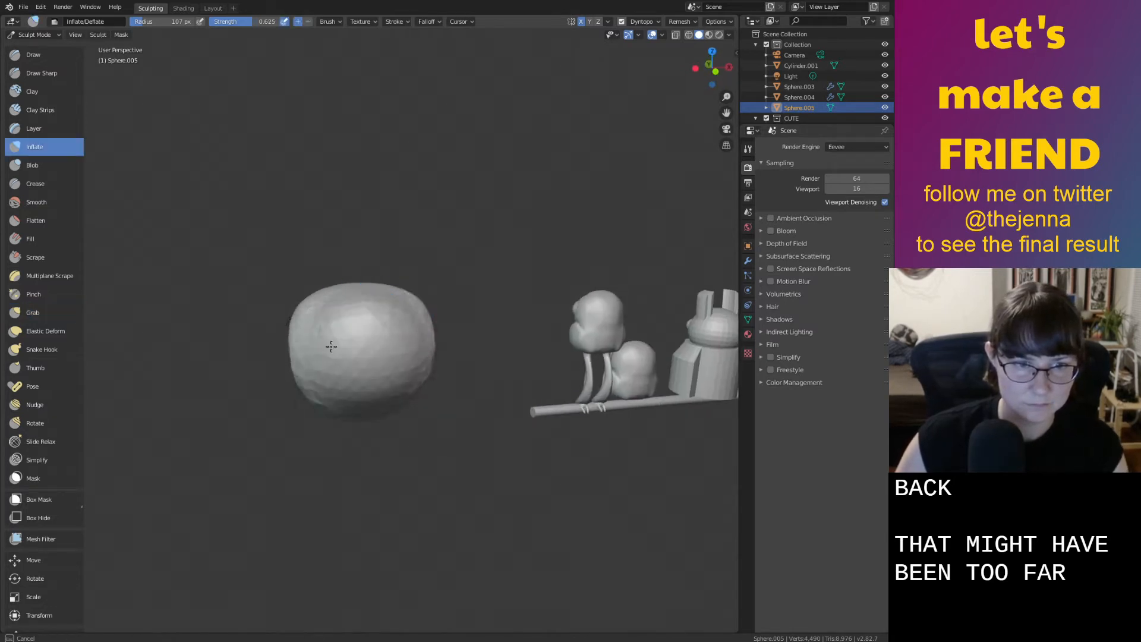
left_click_drag(359, 389, 385, 342)
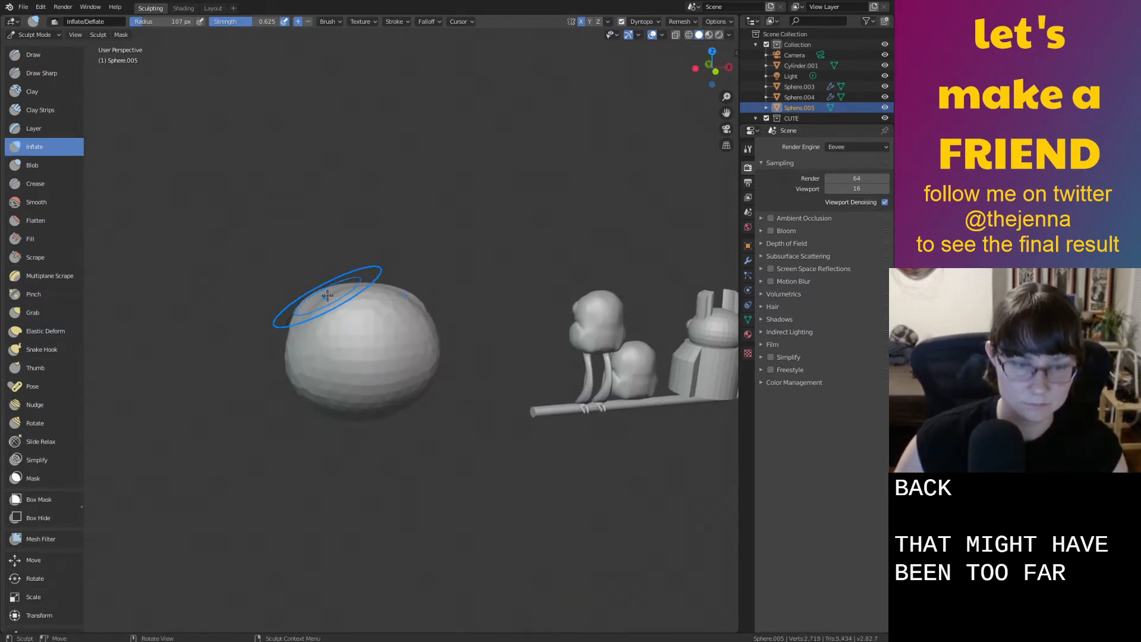
key("s")
mouse_move(412, 351)
middle_mouse_down()
mouse_move(459, 326)
mouse_move(433, 323)
mouse_move(273, 378)
mouse_move(334, 311)
mouse_move(342, 338)
middle_mouse_up()
key("i")
mouse_move(357, 333)
left_mouse_down()
mouse_move(381, 327)
mouse_move(367, 275)
left_mouse_up()
middle_click_drag(367, 275, 395, 275)
left_click_drag(381, 279, 365, 278, "shift")
Smooth the chin below the beak and pull the cheek beside it into shape with the Grab brush
mouse_move(328, 278)
middle_mouse_down()
mouse_move(438, 204)
mouse_move(430, 314)
mouse_move(331, 340)
mouse_move(375, 372)
middle_mouse_up()
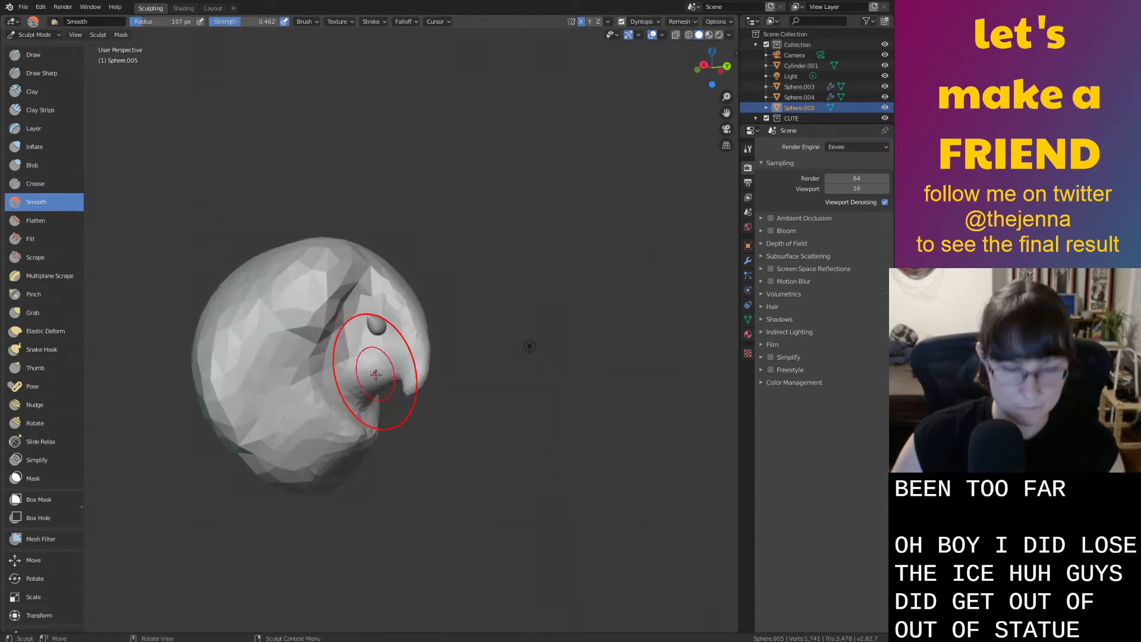
key("g")
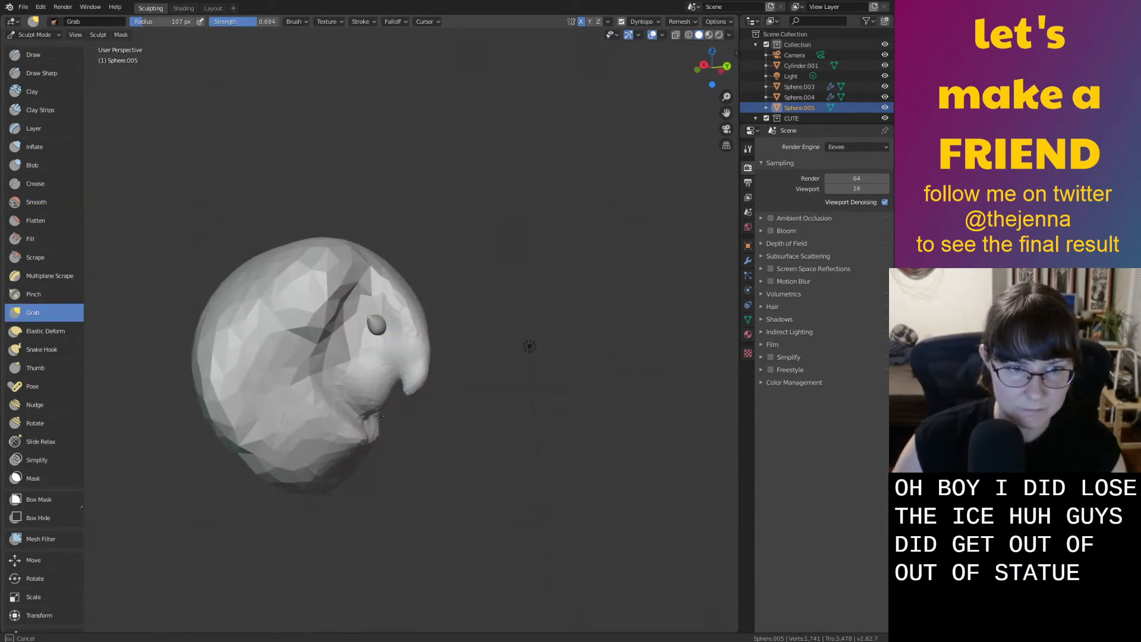
mouse_move(374, 425)
middle_mouse_down()
mouse_move(382, 434)
mouse_move(342, 428)
middle_mouse_up()
left_click_drag(341, 428, 355, 440, "shift")
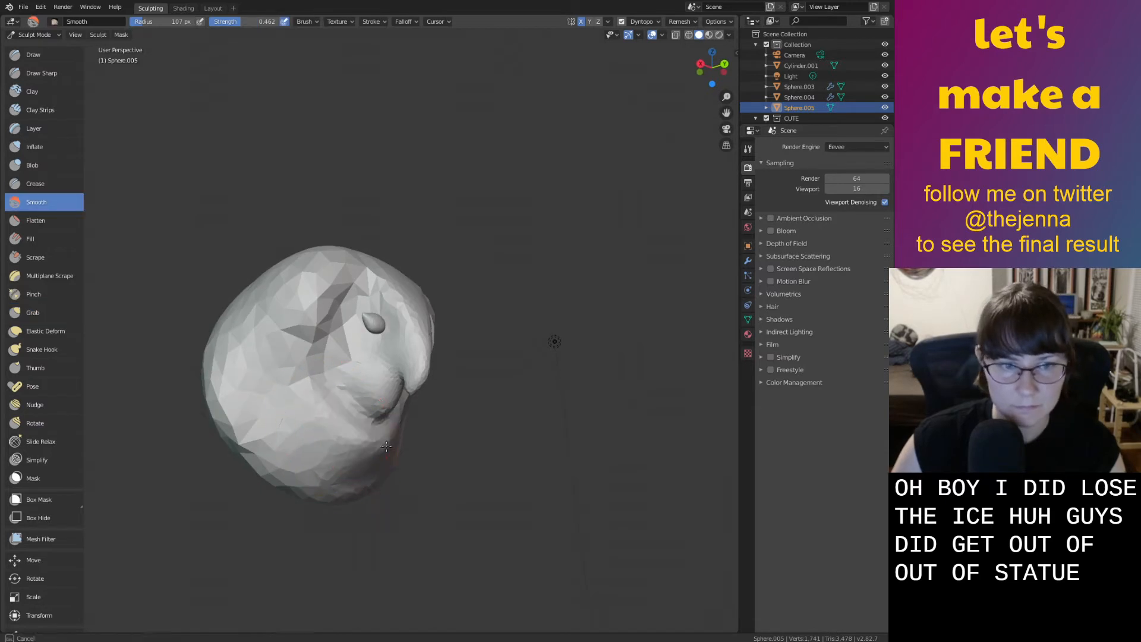
middle_click_drag(368, 449, 407, 462)
key("g")
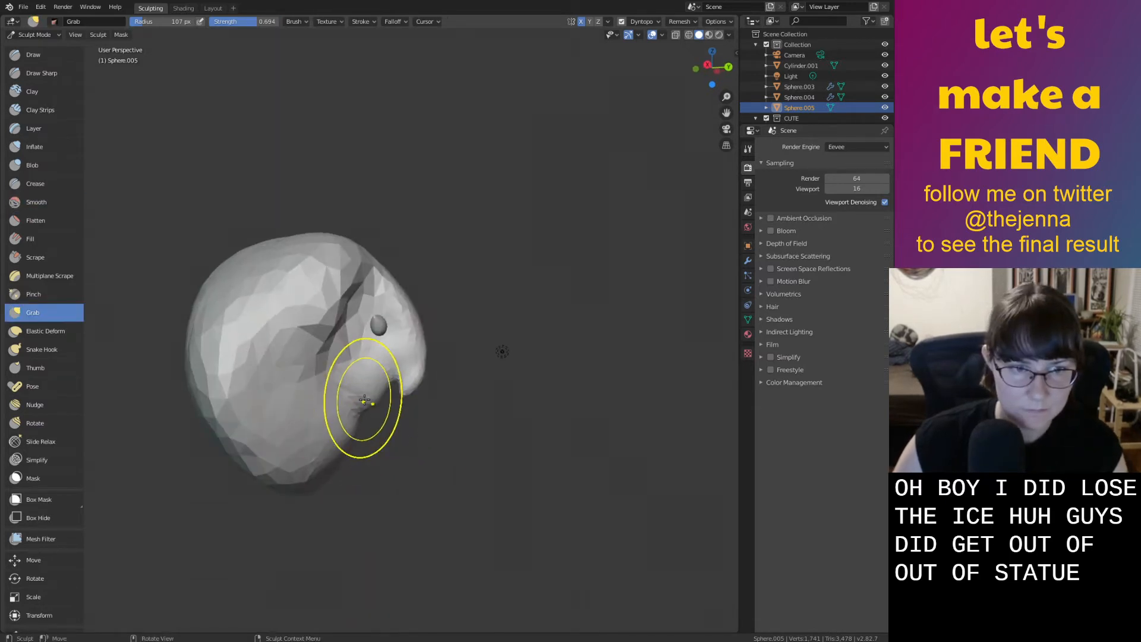
middle_click_drag(351, 384, 324, 455)
middle_click_drag(347, 368, 381, 386)
mouse_move(373, 393)
left_mouse_down()
mouse_move(340, 413)
mouse_move(331, 328)
left_mouse_up()
middle_click_drag(331, 329, 365, 341)
Inflate and smooth the cheeks around the eyes down to below the beak, and save the file
scroll(357, 327, "up", 3)
key("i")
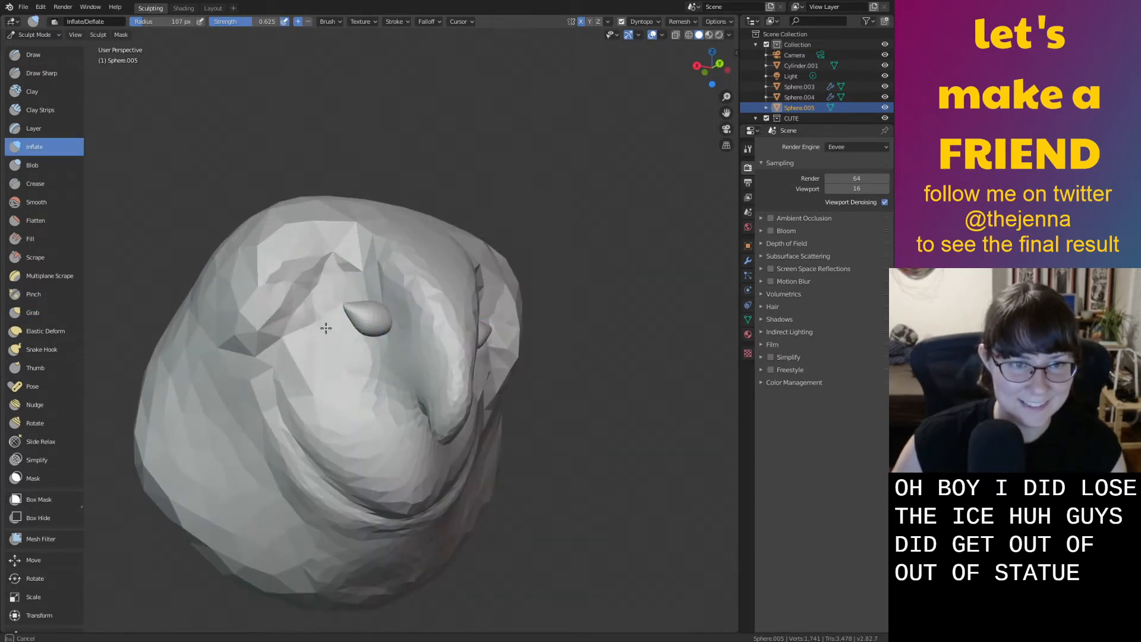
key("shift+s")
mouse_move(315, 318)
left_mouse_down()
mouse_move(305, 311)
mouse_move(318, 329)
mouse_move(318, 446)
left_mouse_up()
mouse_move(344, 331)
left_mouse_down()
mouse_move(377, 431)
mouse_move(425, 513)
left_mouse_up()
middle_click_drag(500, 348, 419, 369)
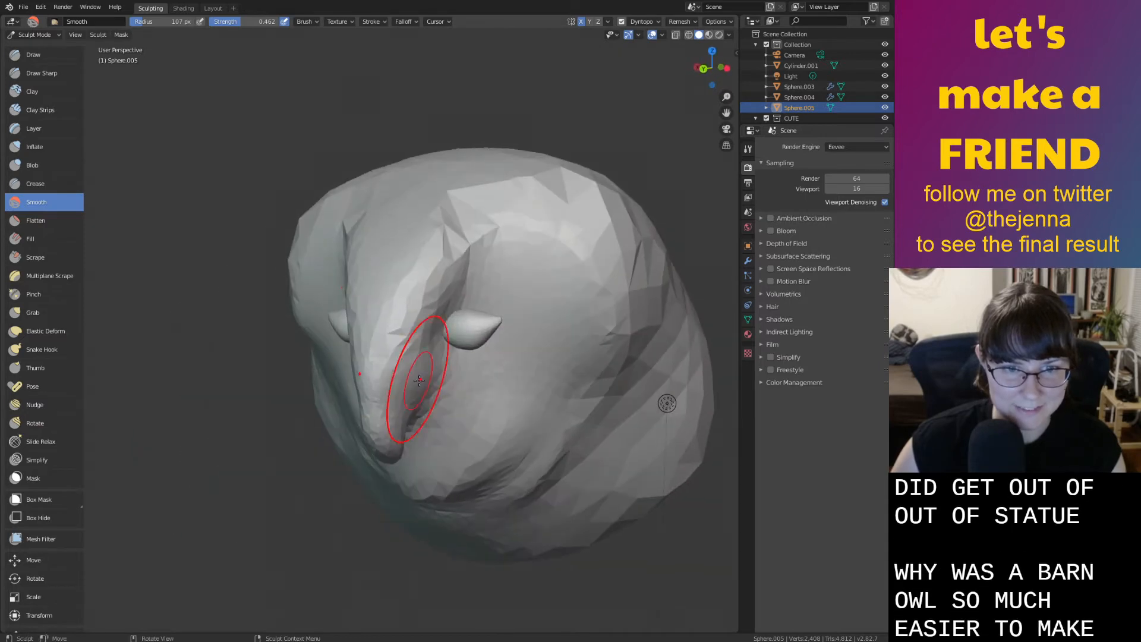
middle_click_drag(452, 243, 501, 242)
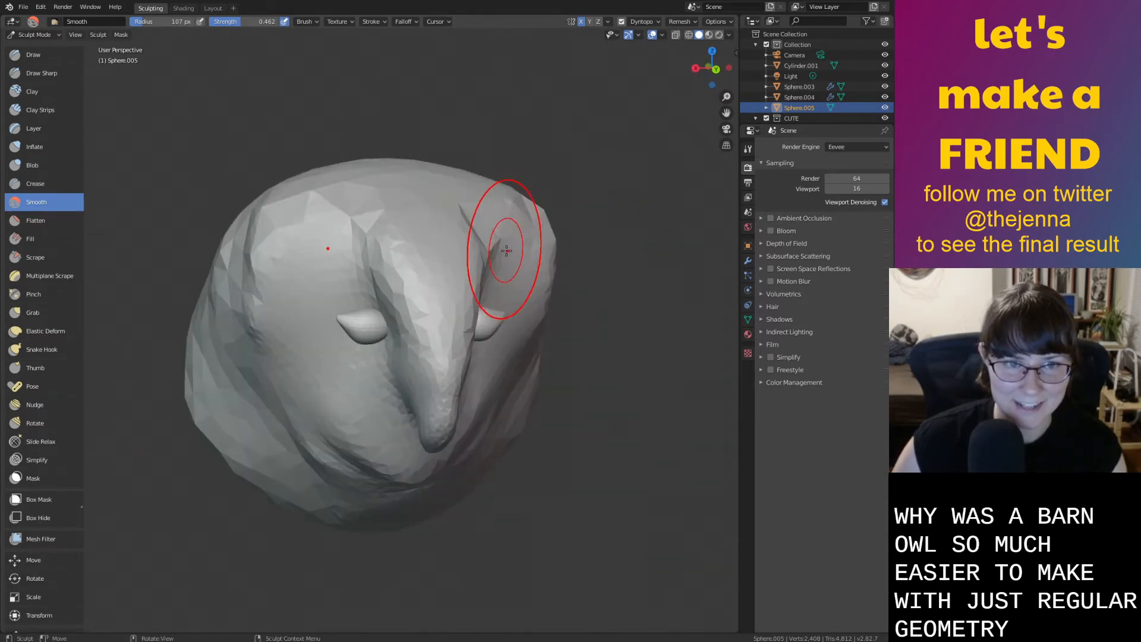
middle_click_drag(543, 293, 474, 244)
key("ctrl+s")
Switch to the Layout workspace and move the mirrored eyes about -0.616 m along the global Y axis
middle_click_drag(395, 293, 475, 279)
left_click(213, 9)
mouse_move(388, 340)
middle_mouse_down()
mouse_move(483, 359)
mouse_move(541, 354)
mouse_move(371, 371)
middle_mouse_up()
scroll(487, 394, "up", 2)
middle_click_drag(491, 396, 434, 384)
left_click(432, 376)
key("g")
key("x")
key("y")
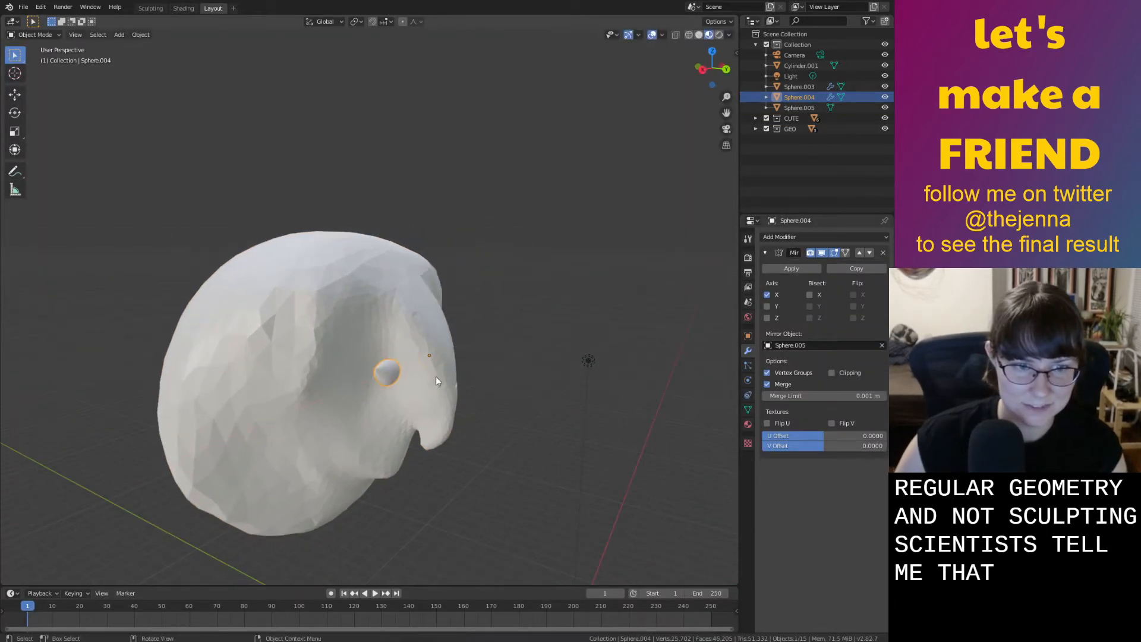
left_click(384, 379)
Scale the mirrored eyes up uniformly by a factor of about 1.474
middle_click_drag(385, 381, 291, 352)
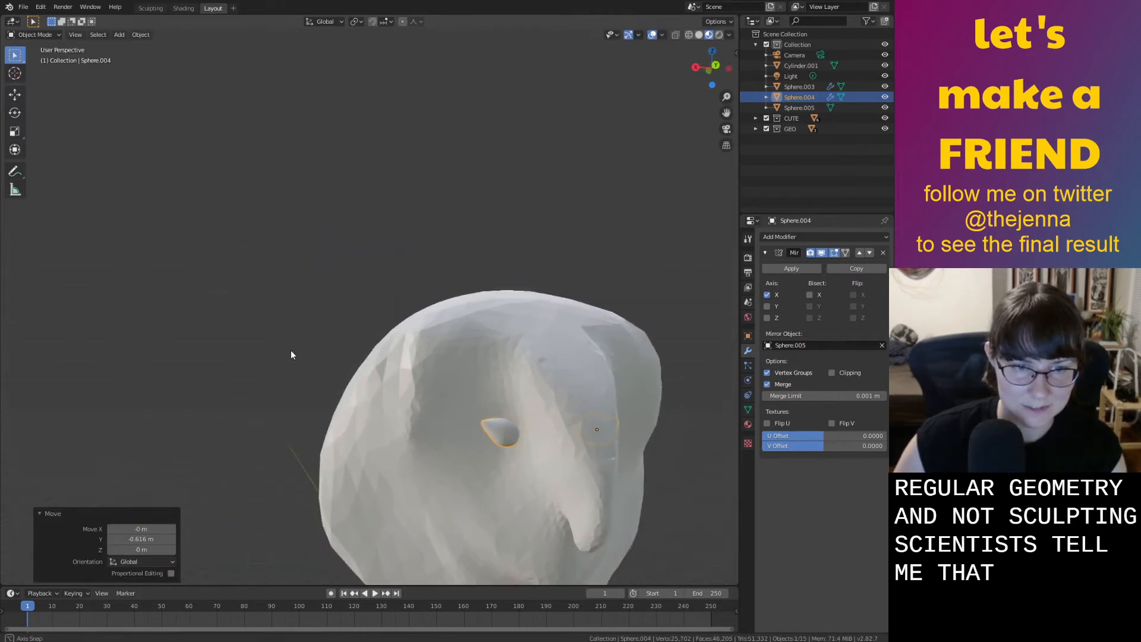
middle_click_drag(411, 429, 398, 358)
key("s")
left_click(585, 341)
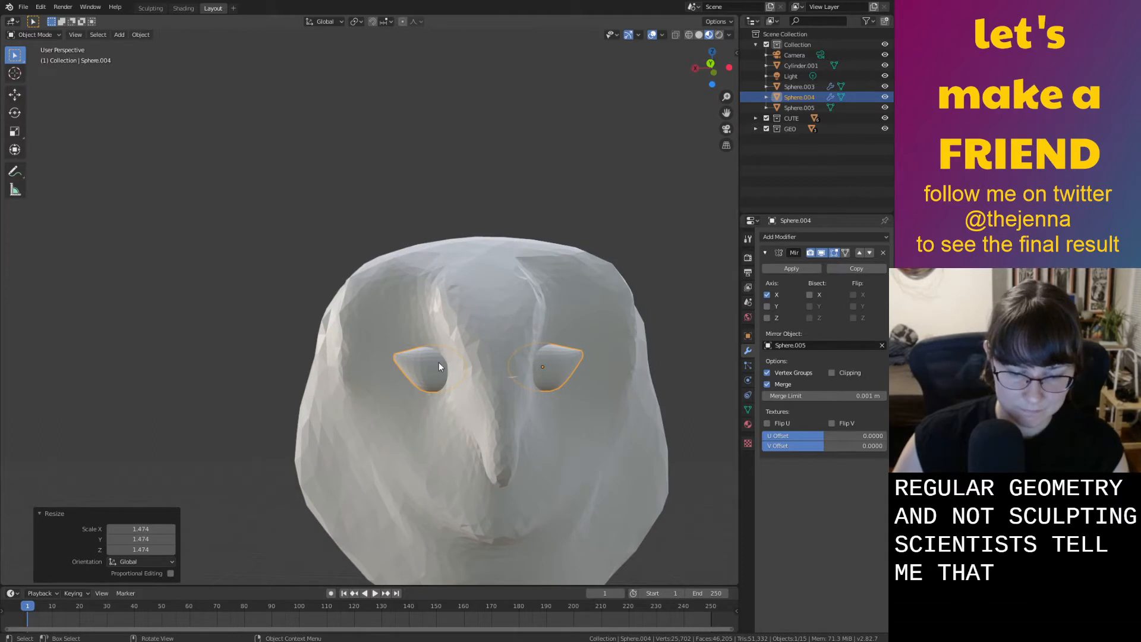
Move the eyes about 0.51 m outward along the global X axis, select the head and save the file
key("g")
key("x")
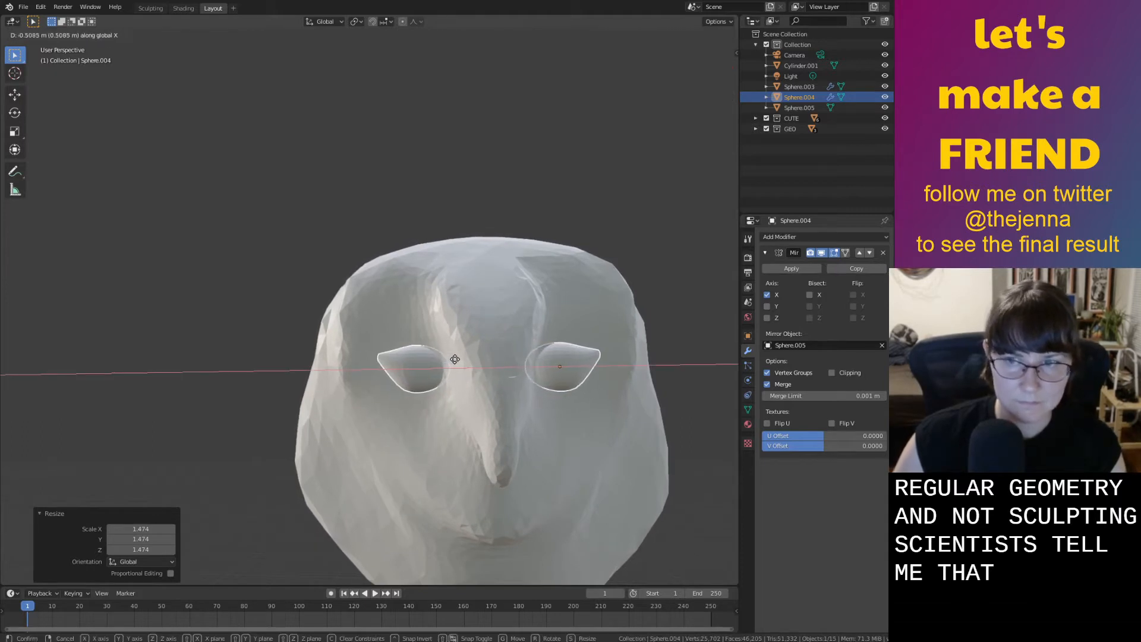
left_click(456, 359)
middle_click_drag(452, 359, 475, 332)
left_click(484, 319)
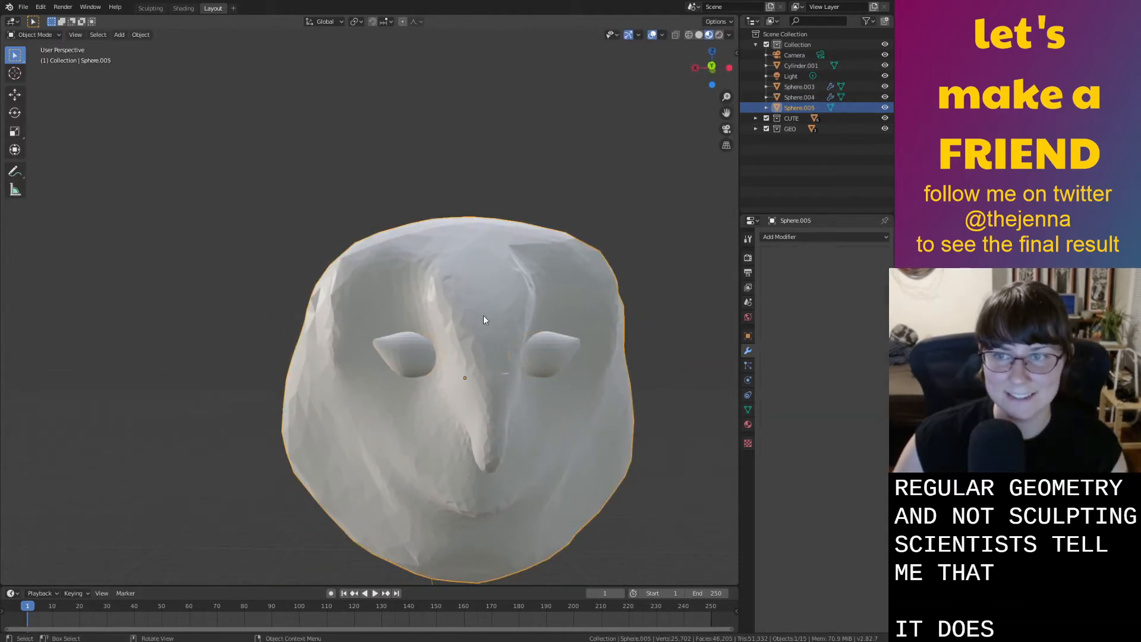
key("ctrl+s")
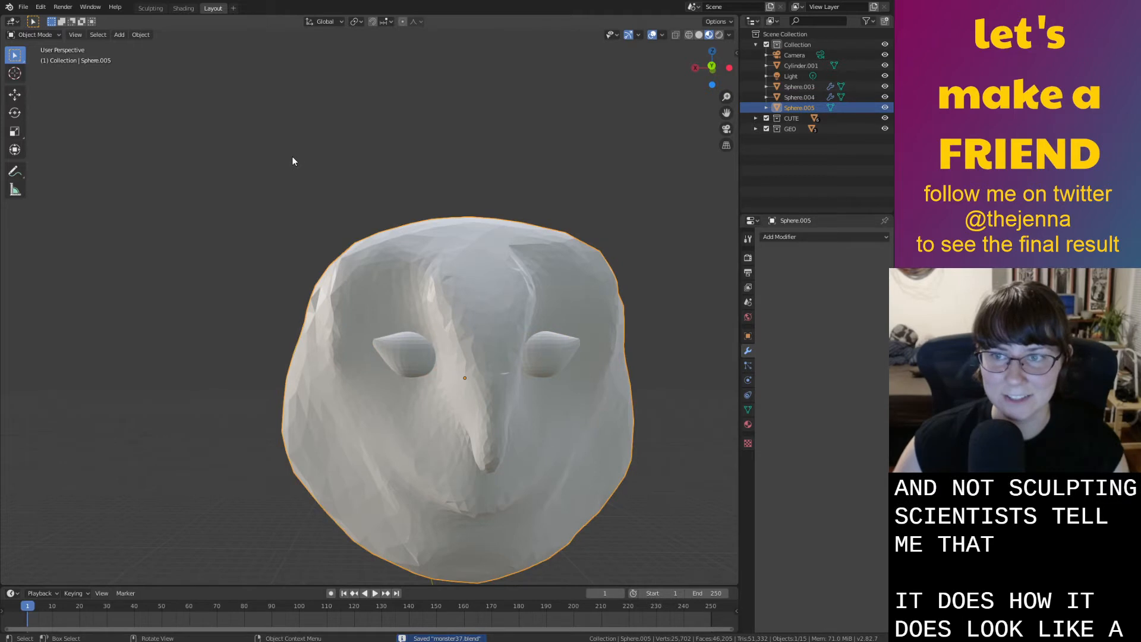
Switch to the Sculpting workspace and choose the Grab brush for shaping the head
left_click(150, 8)
mouse_move(313, 153)
middle_mouse_down()
mouse_move(483, 400)
mouse_move(594, 334)
mouse_move(623, 266)
mouse_move(630, 321)
middle_mouse_up()
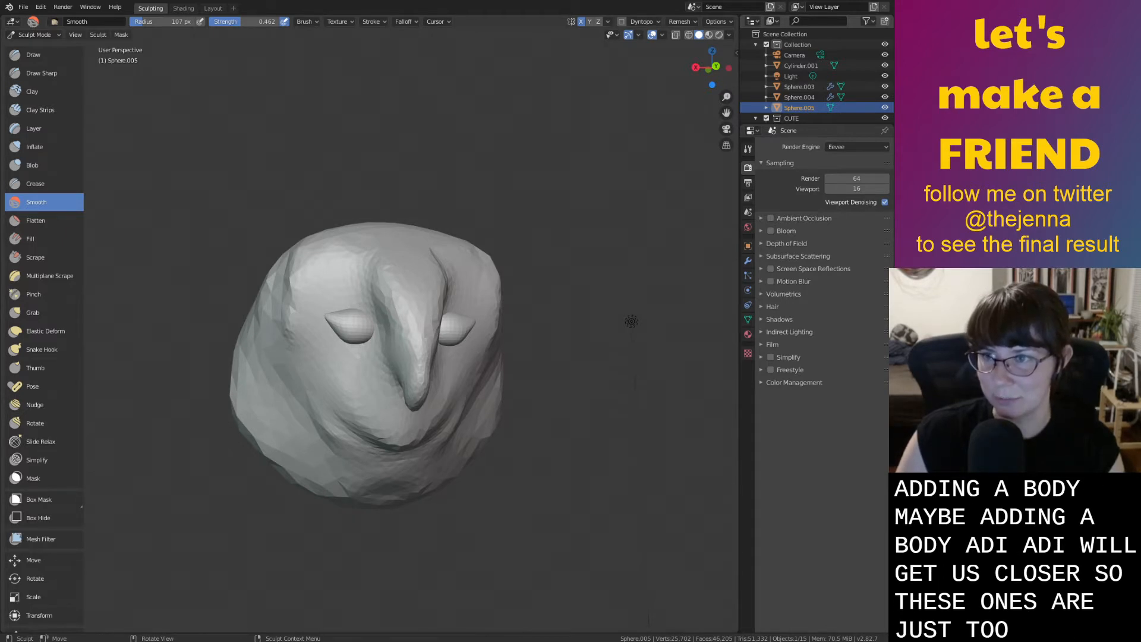
scroll(408, 469, "down", 7)
middle_click_drag(407, 469, 334, 393)
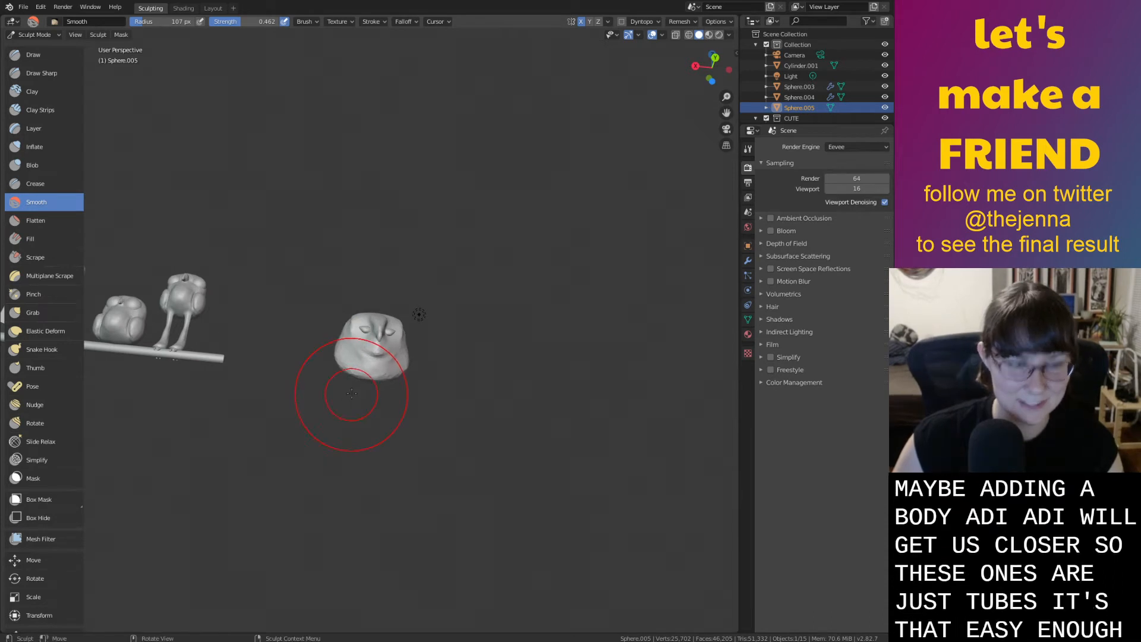
key("g")
Try to pull the underside of the head down into a body with the Grab brush, and undo the strokes
mouse_move(349, 387)
left_mouse_down()
mouse_move(362, 375)
mouse_move(351, 365)
mouse_move(348, 450)
left_mouse_up()
key("ctrl+z")
scroll(353, 411, "up", 3)
left_click_drag(349, 397, 336, 432)
mouse_move(315, 394)
left_mouse_down()
mouse_move(311, 434)
mouse_move(323, 464)
mouse_move(377, 451)
mouse_move(386, 482)
left_mouse_up()
middle_click_drag(406, 500, 542, 502)
key("ctrl+z")
key("ctrl+z")
Pull the underside of the head down into a long body, and inflate and smooth its pointed lower end
left_click_drag(303, 415, 289, 477)
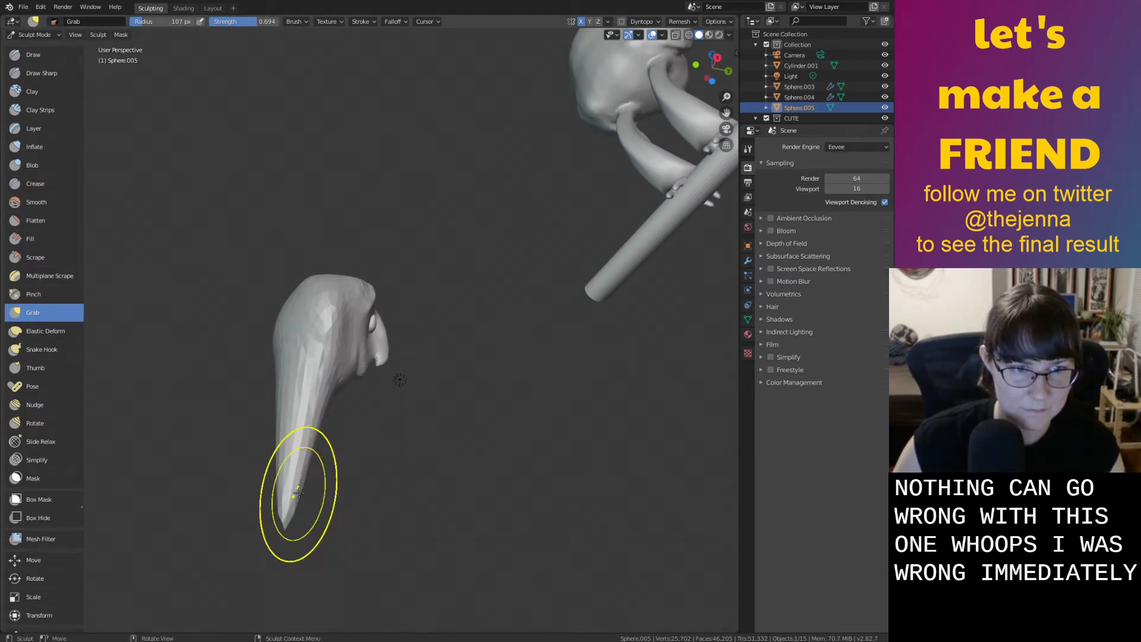
middle_click_drag(298, 471, 314, 457)
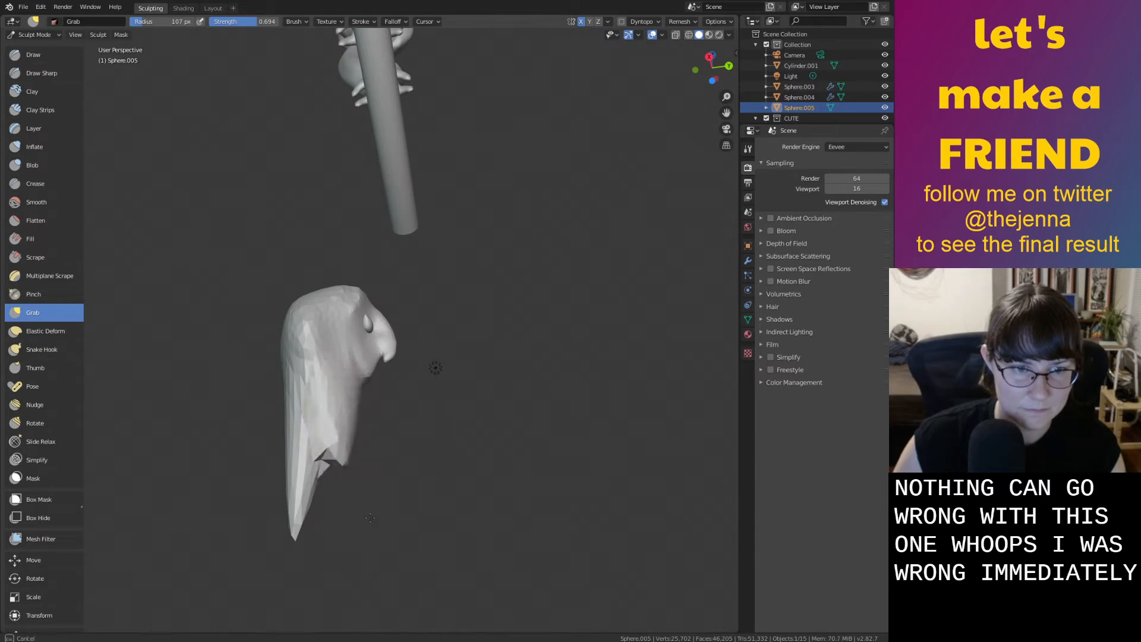
key("i")
left_click_drag(339, 482, 341, 483)
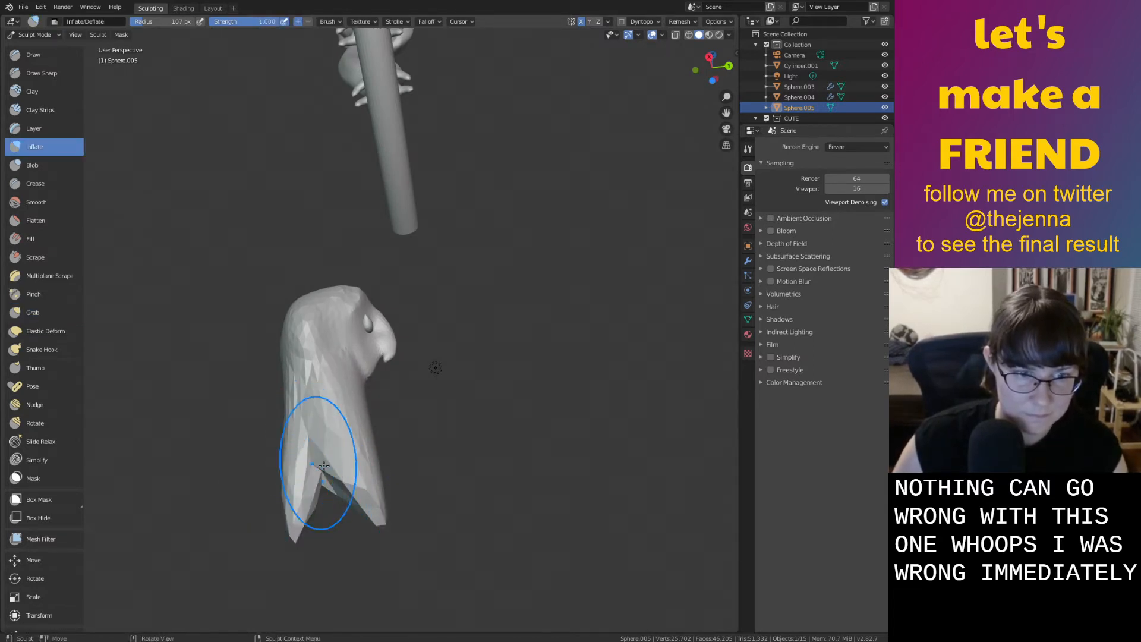
left_click_drag(358, 515, 338, 507, "shift")
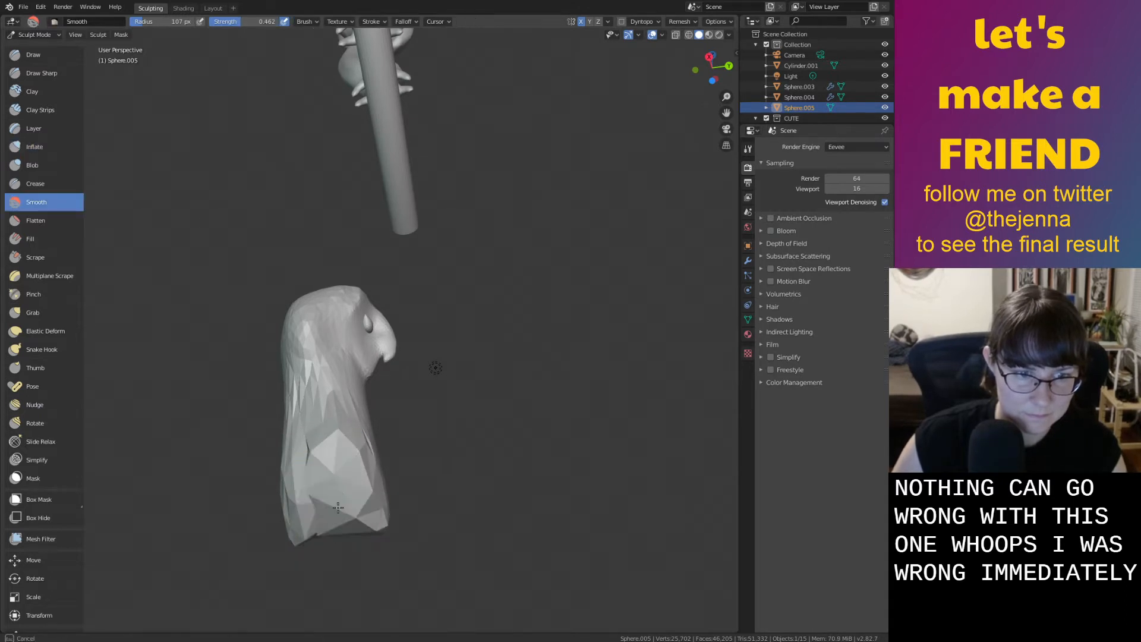
Enable Dyntopo, accepting the vertex data warning, and inflate the lower body and the sides below the neck into full, rounded volumes
left_click(623, 21)
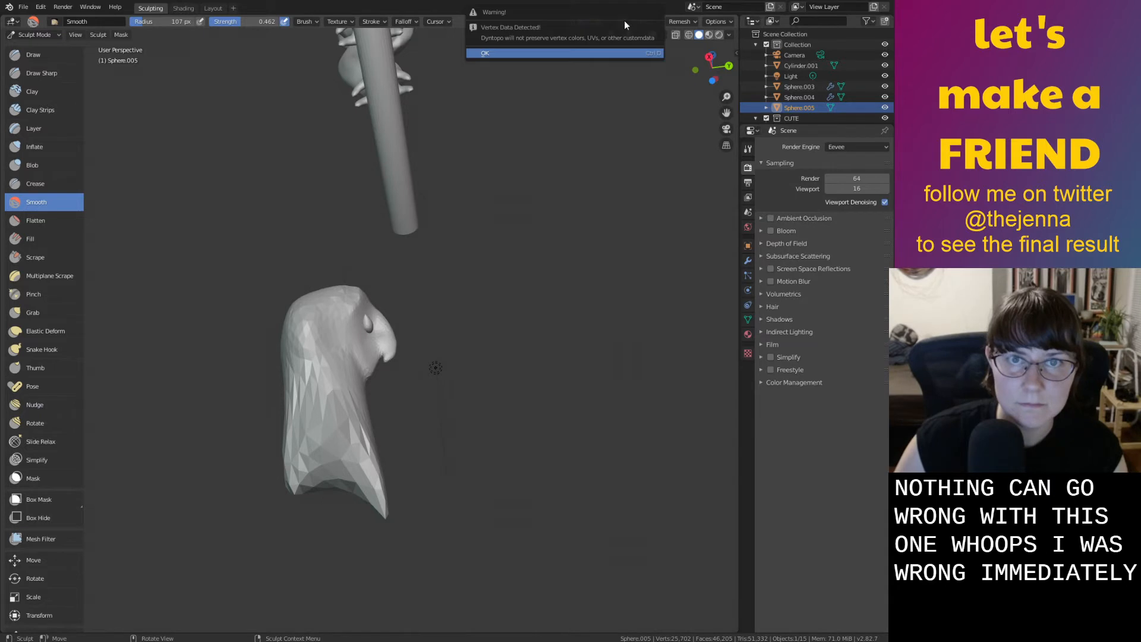
left_click(622, 52)
key("i")
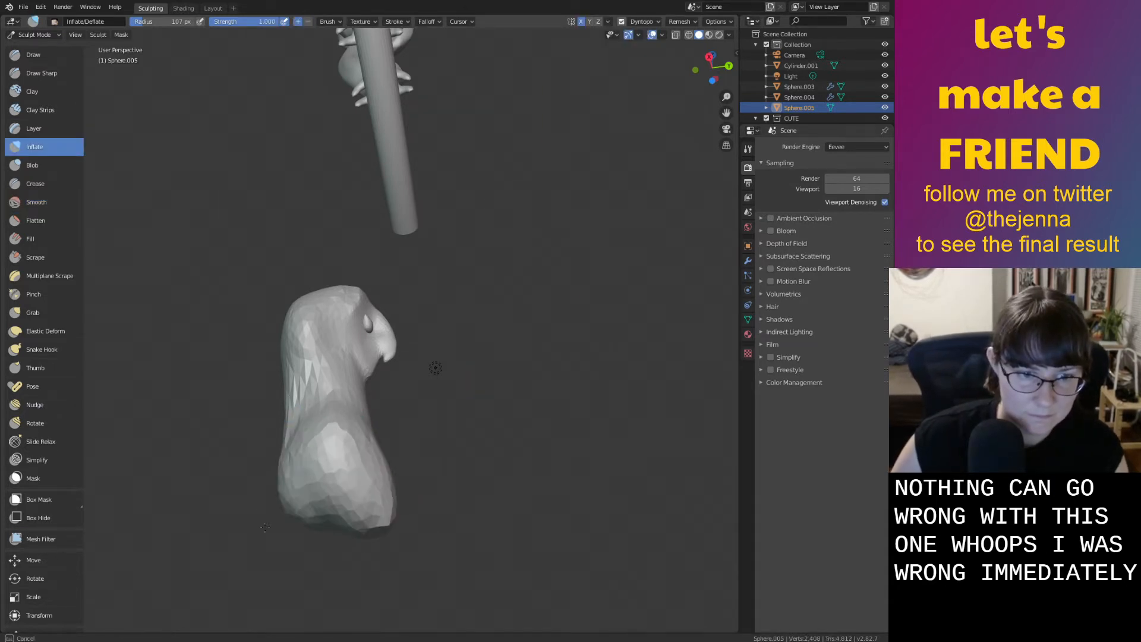
middle_click_drag(345, 523, 465, 458)
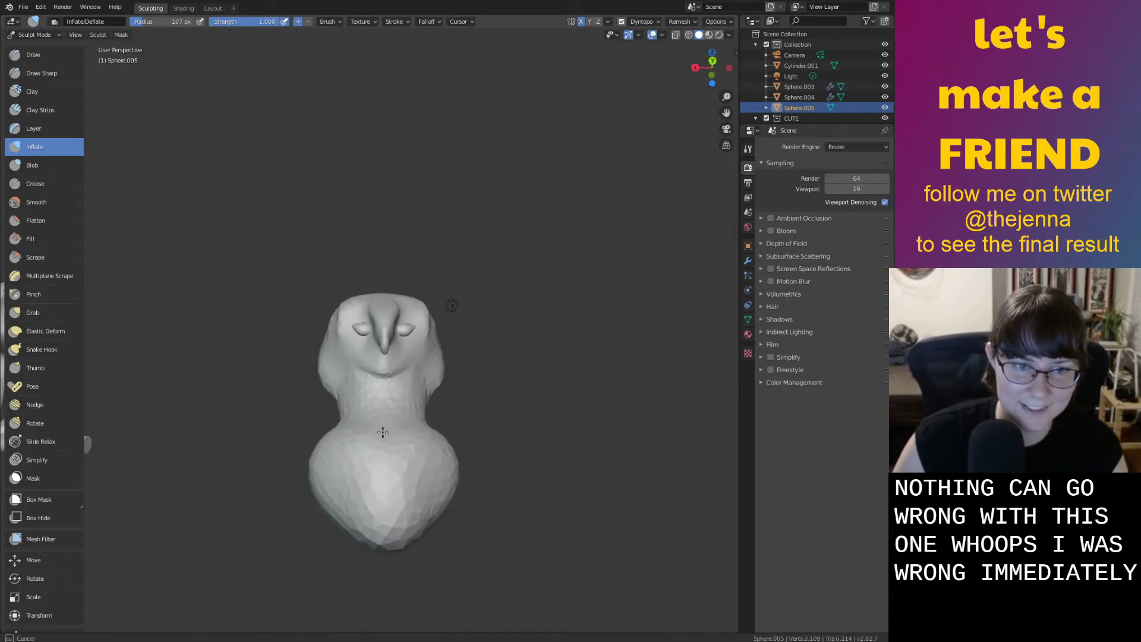
middle_click_drag(352, 500, 421, 494)
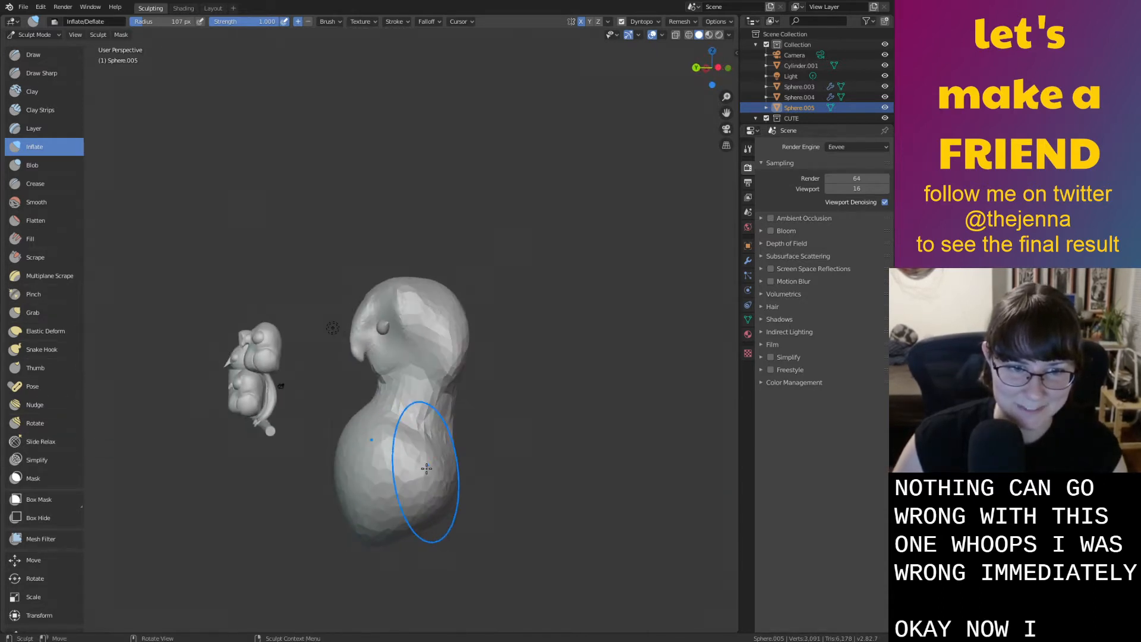
left_click_drag(453, 383, 427, 458)
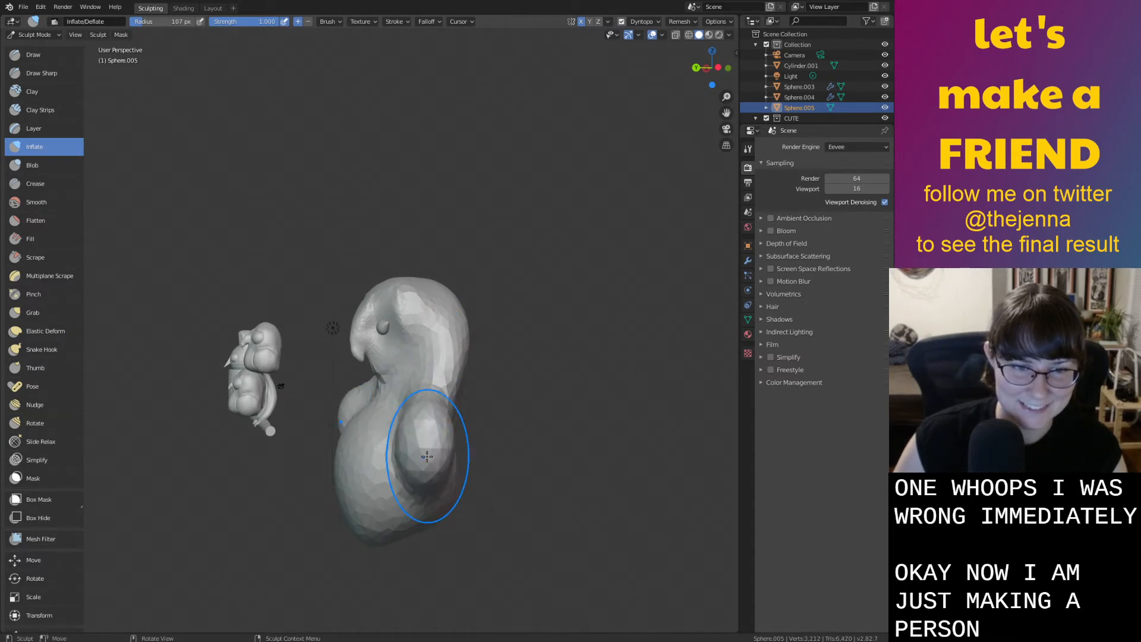
Smooth the neck, shoulders and chest so the head blends into the body
key("shift+s")
mouse_move(427, 456)
middle_mouse_down()
mouse_move(447, 435)
mouse_move(444, 469)
middle_mouse_up()
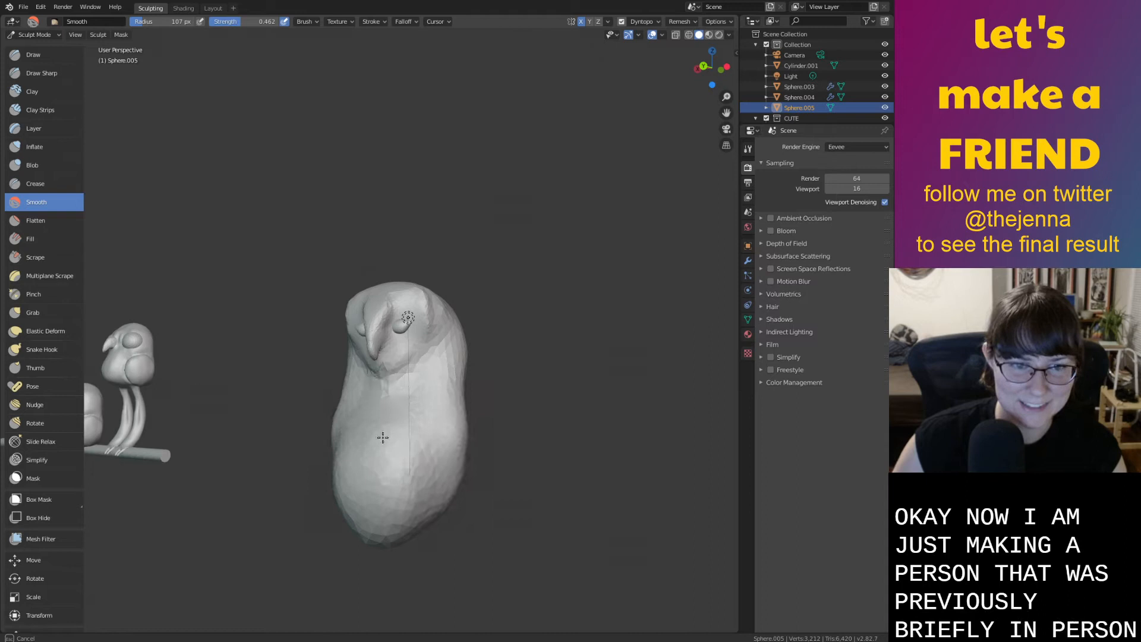
middle_click_drag(430, 457, 487, 469)
scroll(487, 469, "up", 3)
middle_click_drag(419, 431, 415, 400)
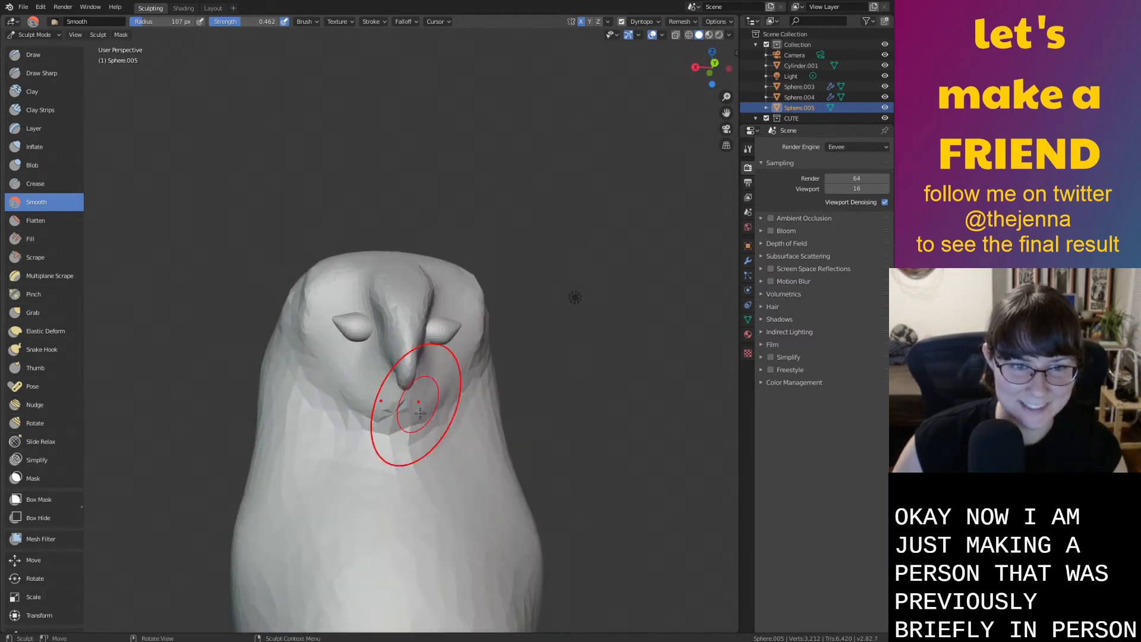
Inflate the area below the beak and smooth the transition from the face to the chest
scroll(416, 400, "up", 2)
key("i")
mouse_move(360, 438)
left_mouse_down()
mouse_move(339, 462)
mouse_move(303, 428)
mouse_move(435, 482)
left_mouse_up()
key("shift+s")
mouse_move(357, 509)
middle_mouse_down()
mouse_move(409, 554)
mouse_move(326, 540)
middle_mouse_up()
scroll(409, 554, "down", 4)
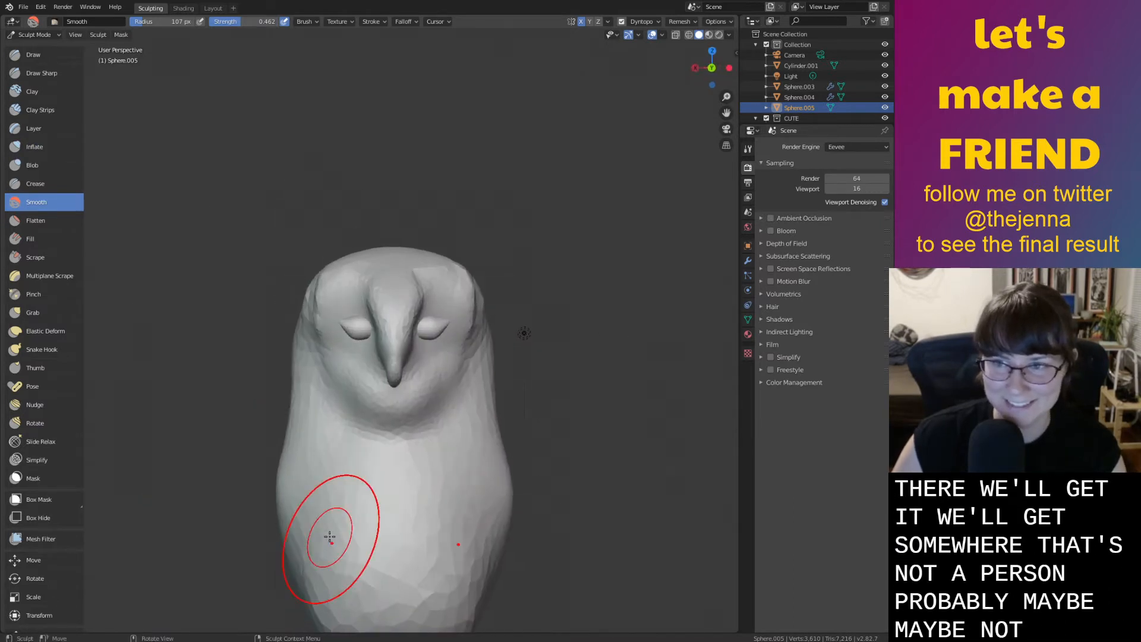
Inflate the belly, sides and base of the body to widen it, and smooth the whole torso
scroll(357, 370, "down", 2)
key("i")
middle_click_drag(354, 416, 356, 378)
left_click_drag(358, 450, 356, 376)
middle_click_drag(365, 505, 310, 395)
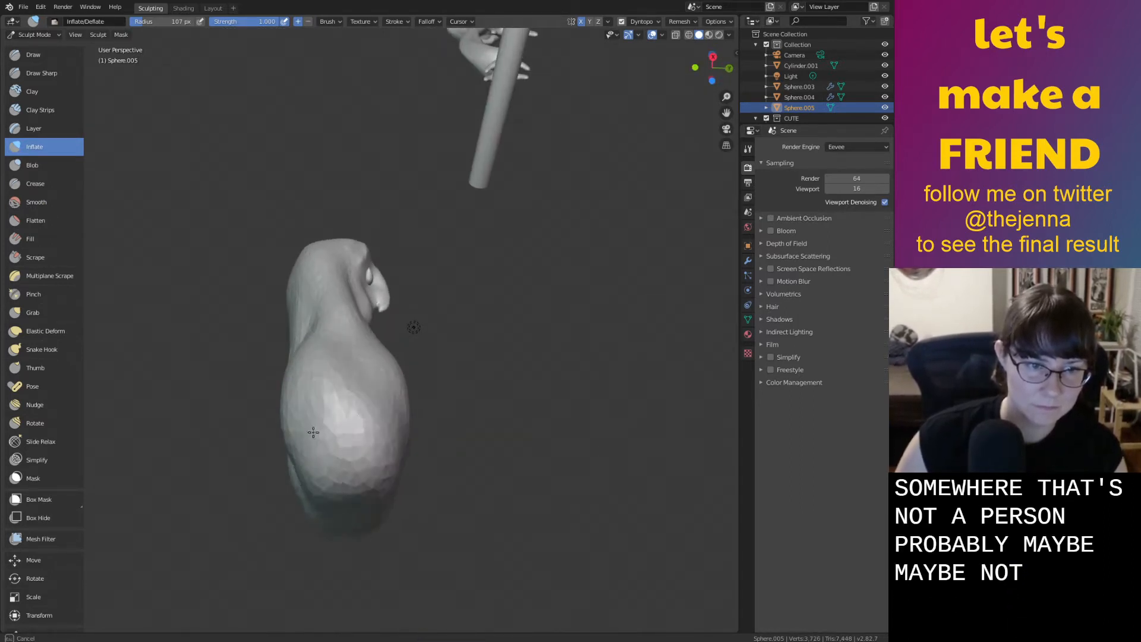
middle_click_drag(361, 544, 308, 507)
middle_click_drag(321, 457, 394, 403)
key("shift+s")
middle_click_drag(257, 370, 215, 479)
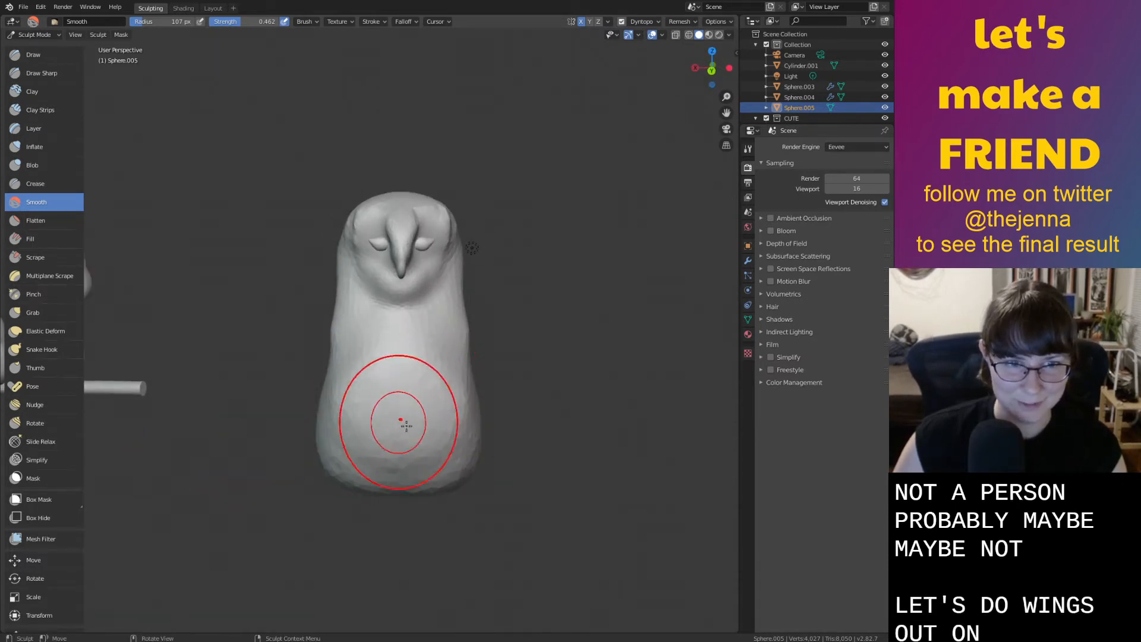
Try to pull both sides of the body far out and up into spread wings with Grab, and undo it
middle_click_drag(484, 433, 353, 439, "shift")
key("g")
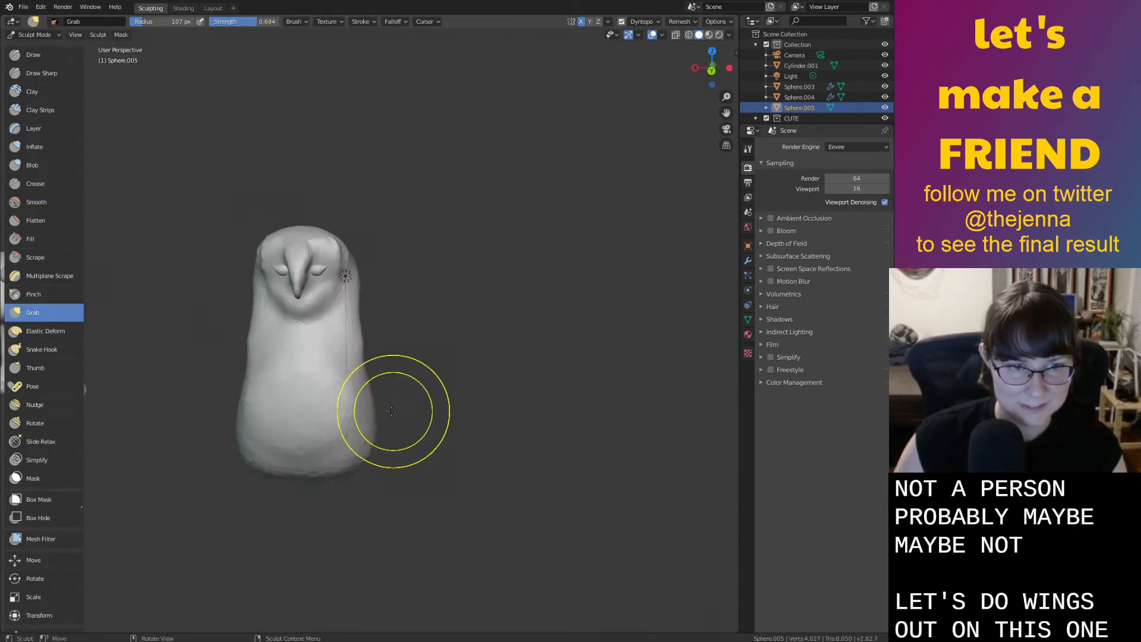
scroll(392, 392, "down", 3)
mouse_move(365, 339)
left_mouse_down()
mouse_move(481, 285)
mouse_move(595, 256)
left_mouse_up()
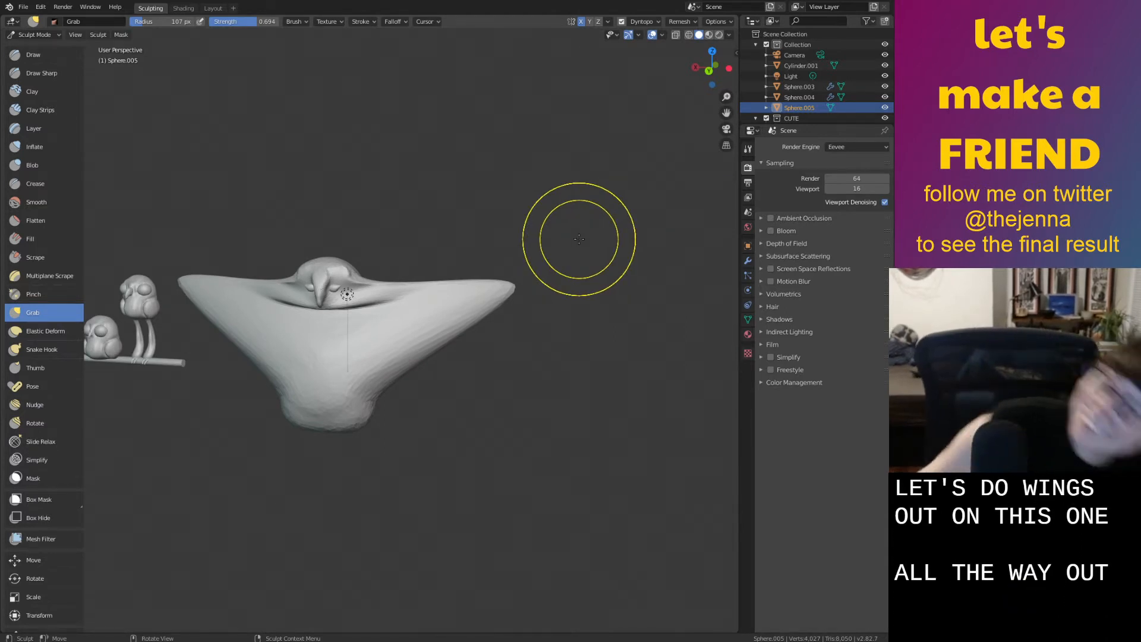
scroll(494, 328, "up", 2)
middle_click_drag(509, 334, 590, 311)
mouse_move(558, 238)
middle_mouse_down()
mouse_move(548, 293)
mouse_move(650, 280)
mouse_move(637, 326)
middle_mouse_up()
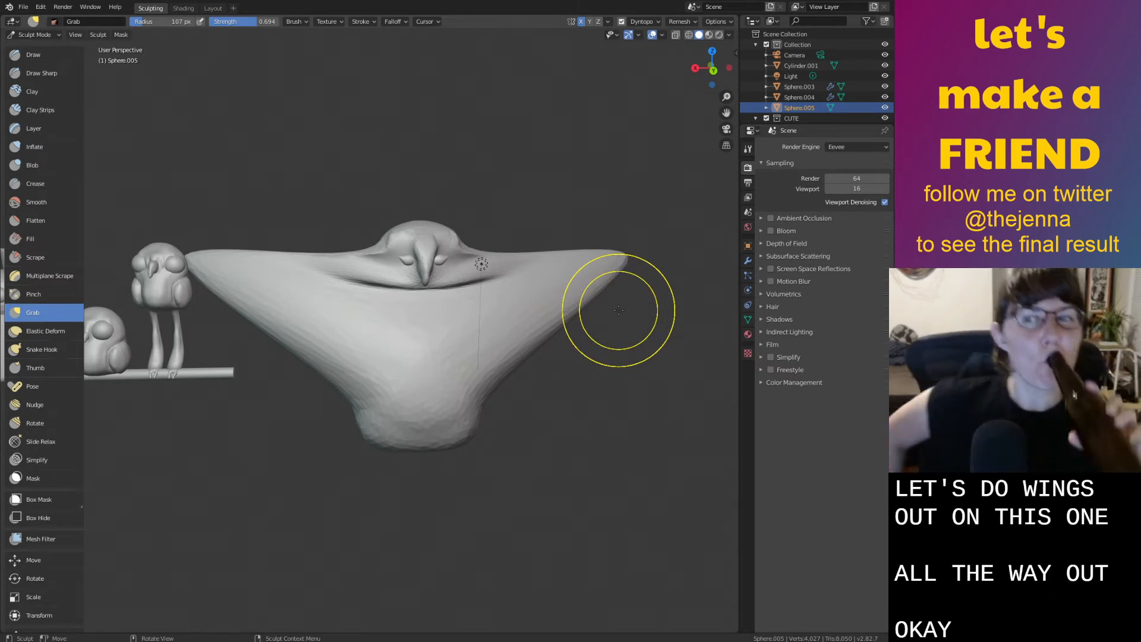
mouse_move(619, 311)
middle_mouse_down()
mouse_move(595, 323)
mouse_move(532, 312)
middle_mouse_up()
key("ctrl+z")
scroll(578, 327, "up", 3)
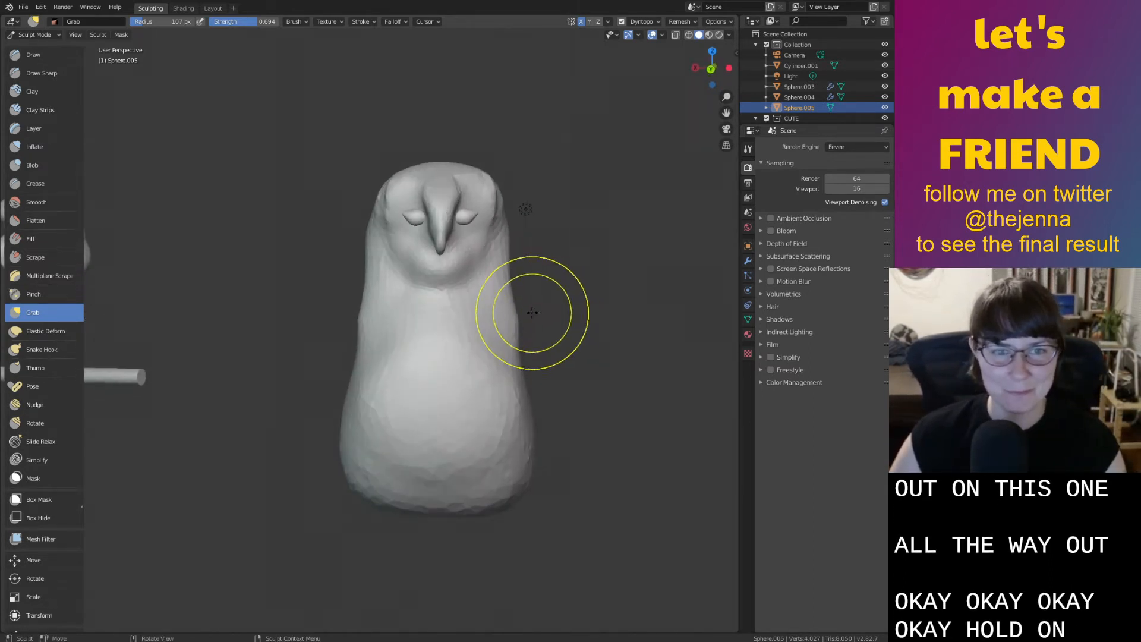
Try to pull narrower pointed wings straight out from the shoulders, compare with and without them, and undo them
left_click_drag(510, 303, 629, 314)
key("ctrl+z")
middle_click_drag(628, 313, 611, 331)
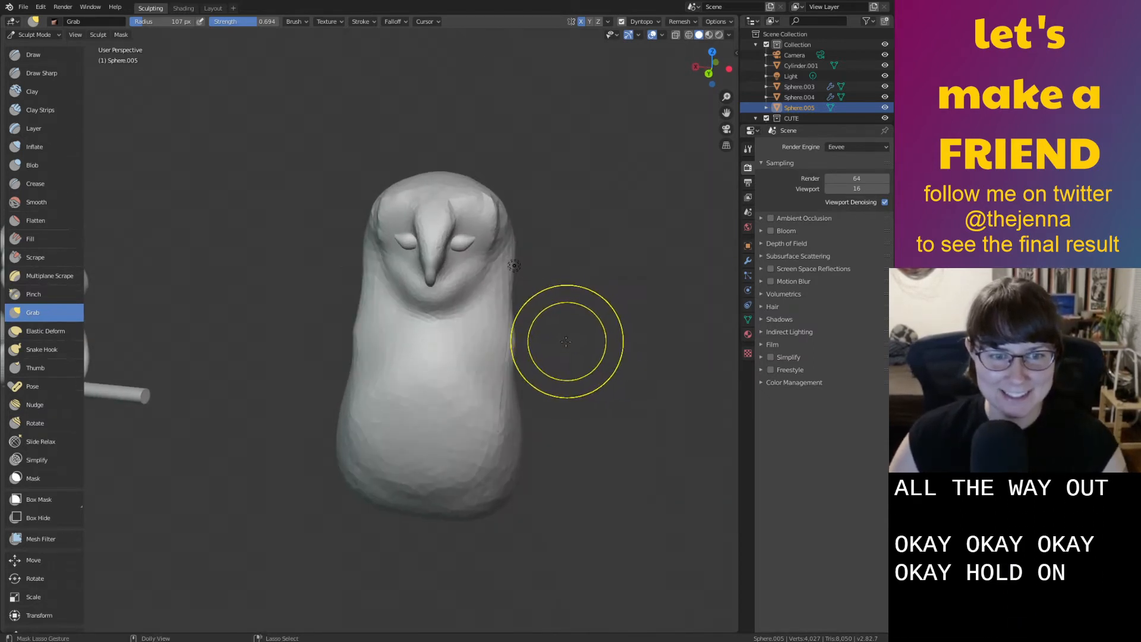
key("ctrl+shift+z")
scroll(563, 355, "down", 2)
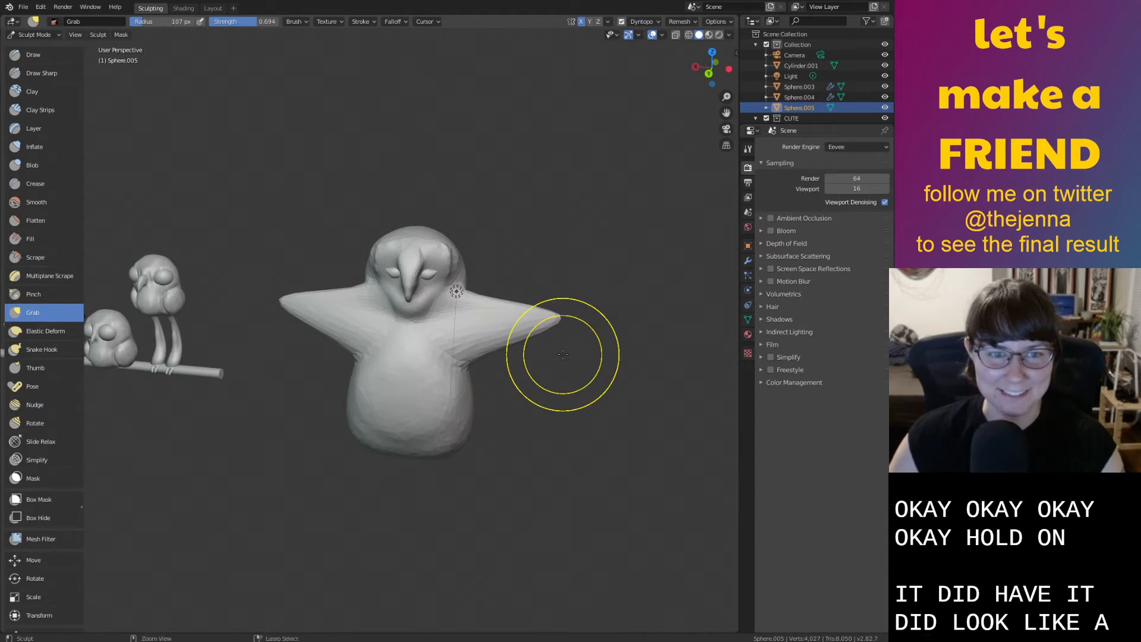
key("ctrl+z")
Pull the shoulders outward into a broad, cape-like wing shape and push the lower body sides inward with Grab
middle_click_drag(466, 319, 436, 313)
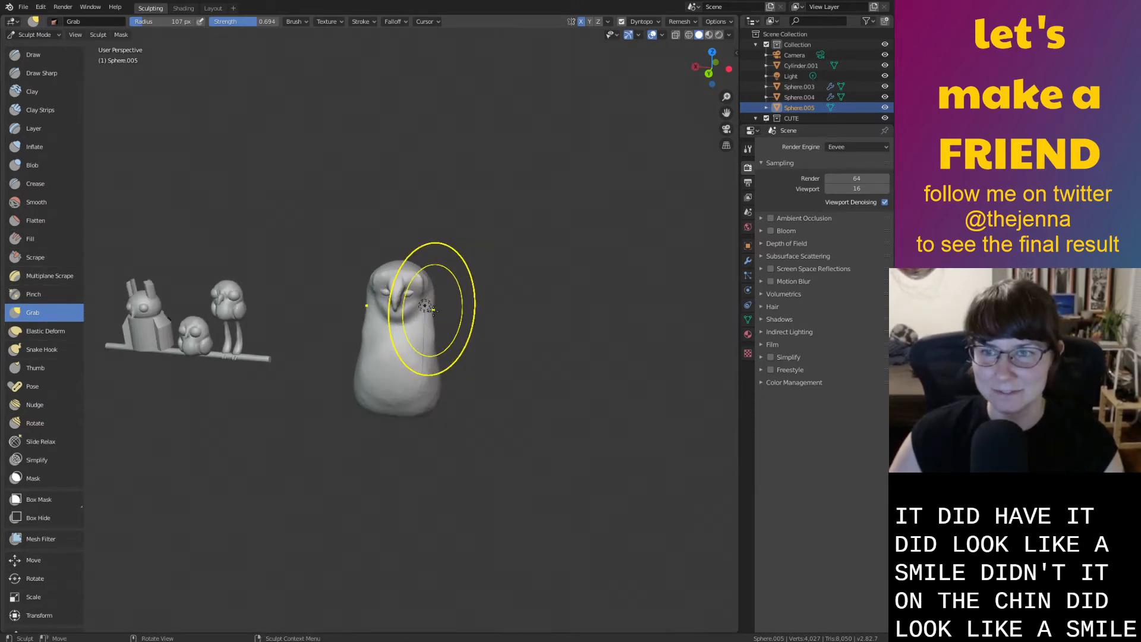
mouse_move(438, 310)
left_mouse_down()
mouse_move(457, 328)
mouse_move(573, 318)
left_mouse_up()
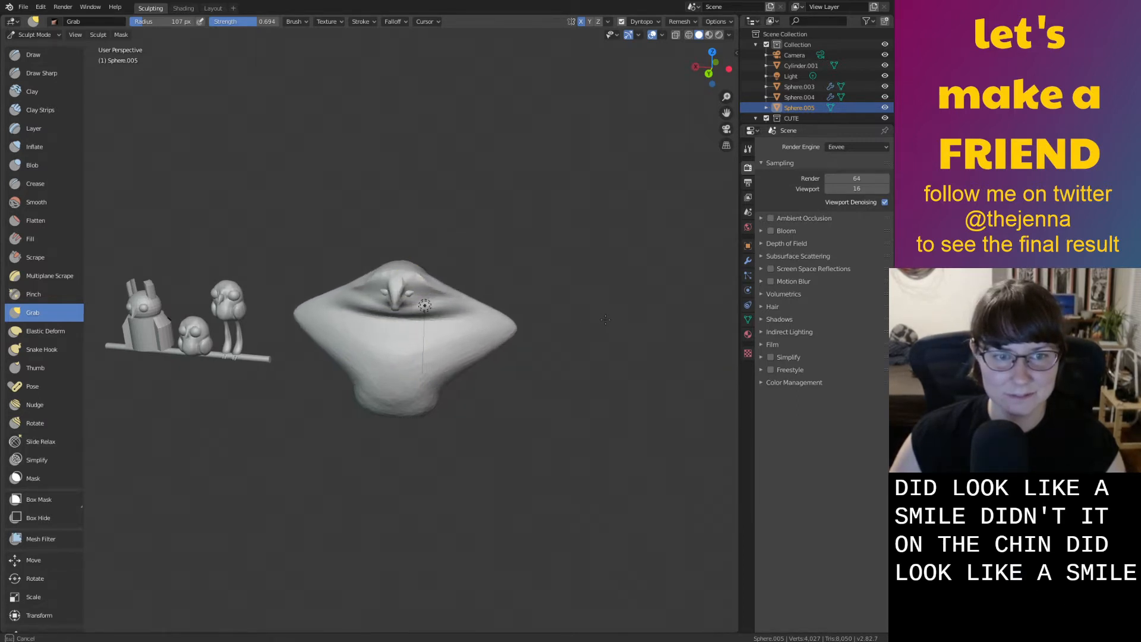
middle_click_drag(600, 324, 598, 309)
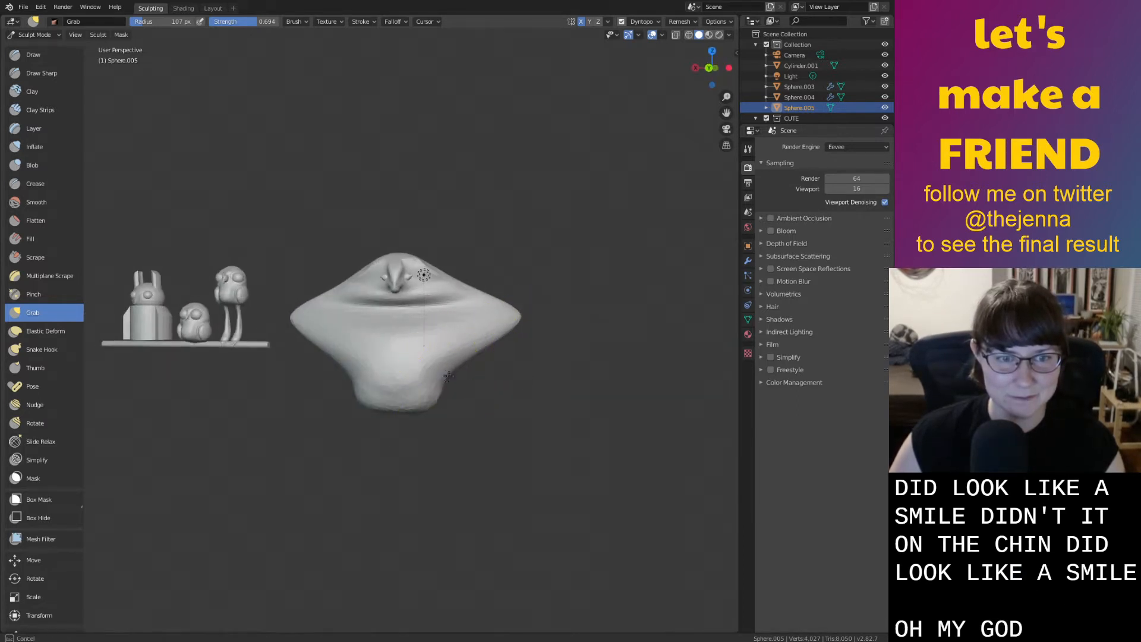
left_click_drag(546, 375, 481, 389)
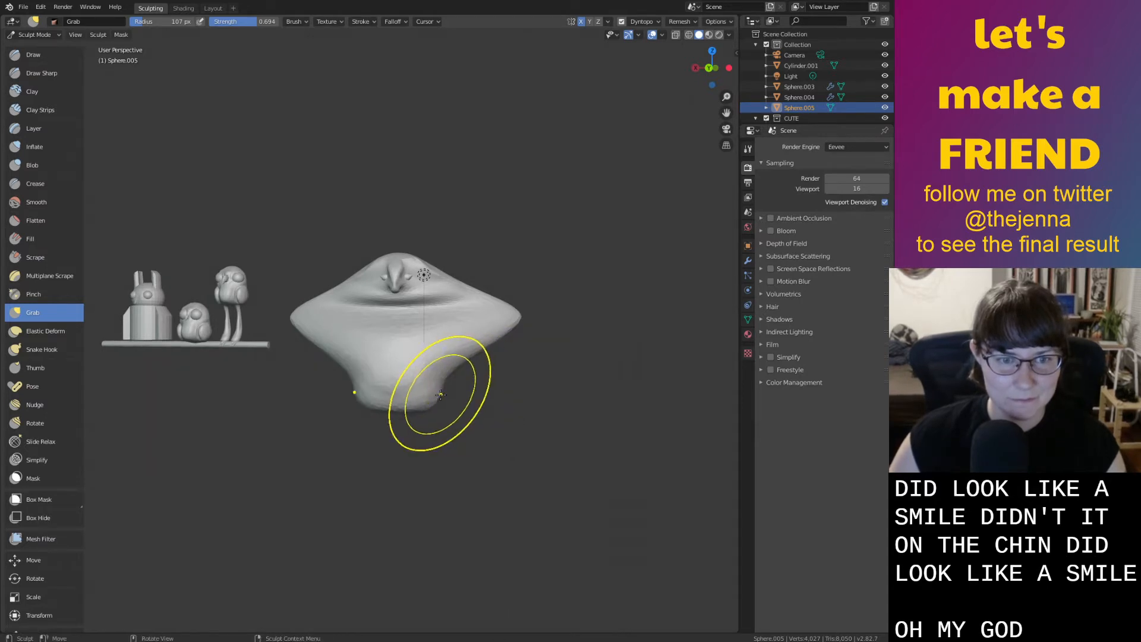
scroll(446, 369, "up", 2)
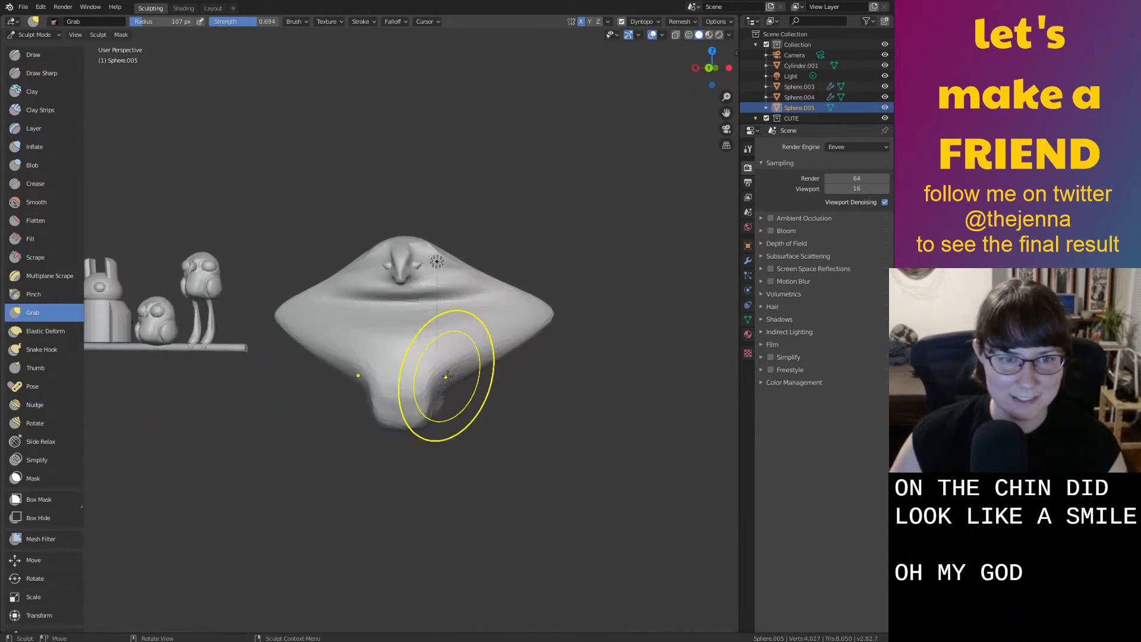
Adjust the upper body with Grab, and inflate and smooth the beak and the face around it
middle_click_drag(471, 402, 467, 317)
mouse_move(346, 255)
left_mouse_down()
mouse_move(375, 265)
mouse_move(374, 280)
left_mouse_up()
middle_click_drag(374, 282, 391, 326)
scroll(472, 331, "up", 3)
mouse_move(472, 331)
middle_mouse_down()
mouse_move(446, 285)
mouse_move(520, 293)
mouse_move(396, 429)
mouse_move(422, 408)
mouse_move(367, 408)
mouse_move(399, 406)
mouse_move(412, 426)
mouse_move(438, 416)
mouse_move(448, 434)
middle_mouse_up()
scroll(502, 286, "up", 4)
key("i")
mouse_move(434, 246)
left_mouse_down()
mouse_move(393, 224)
mouse_move(363, 257)
mouse_move(297, 286)
mouse_move(383, 254)
mouse_move(446, 211)
left_mouse_up()
middle_click_drag(438, 260, 388, 195)
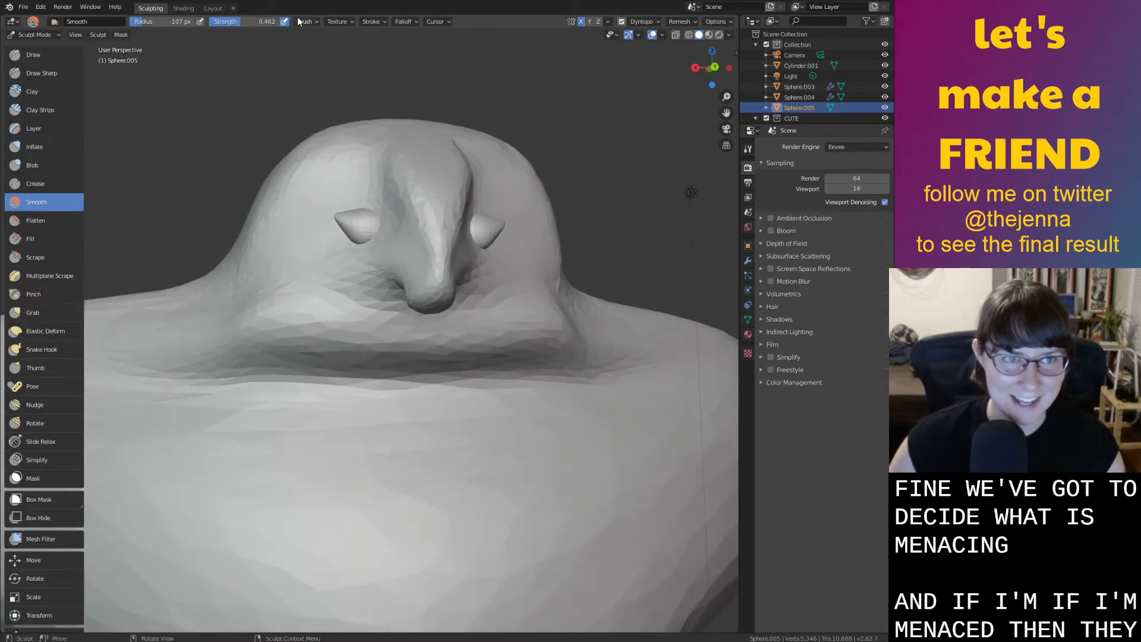
Switch to the Layout workspace, scale the mirrored eyes by about 1.478 and move them about -1.055 m along global X
left_click(212, 9)
left_click(405, 361)
key("s")
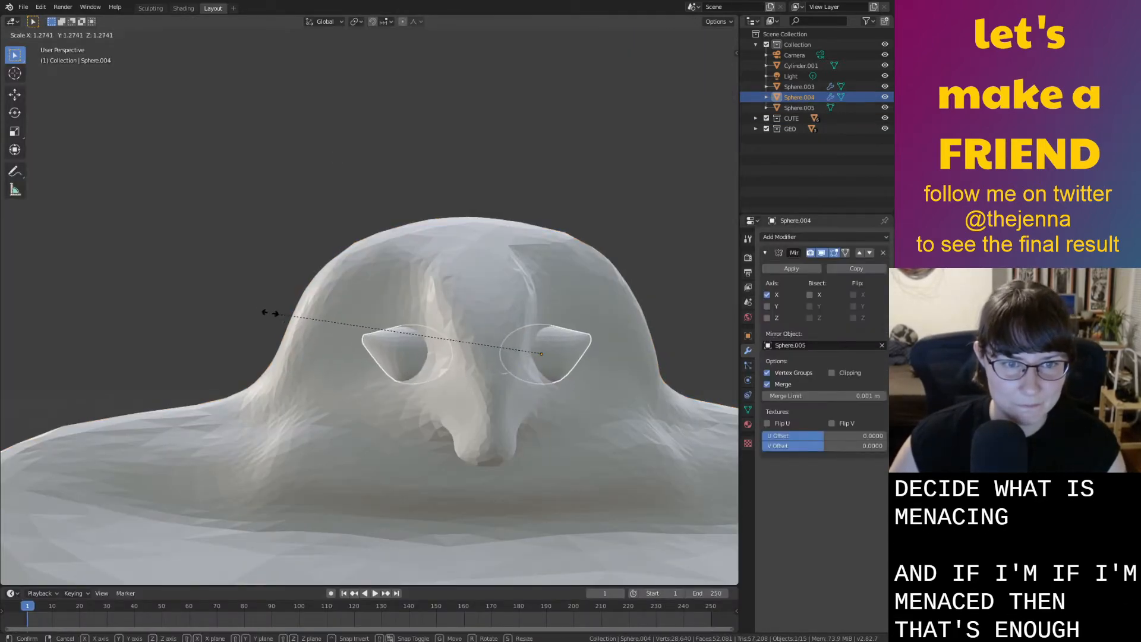
left_click(231, 305)
key("g")
key("x")
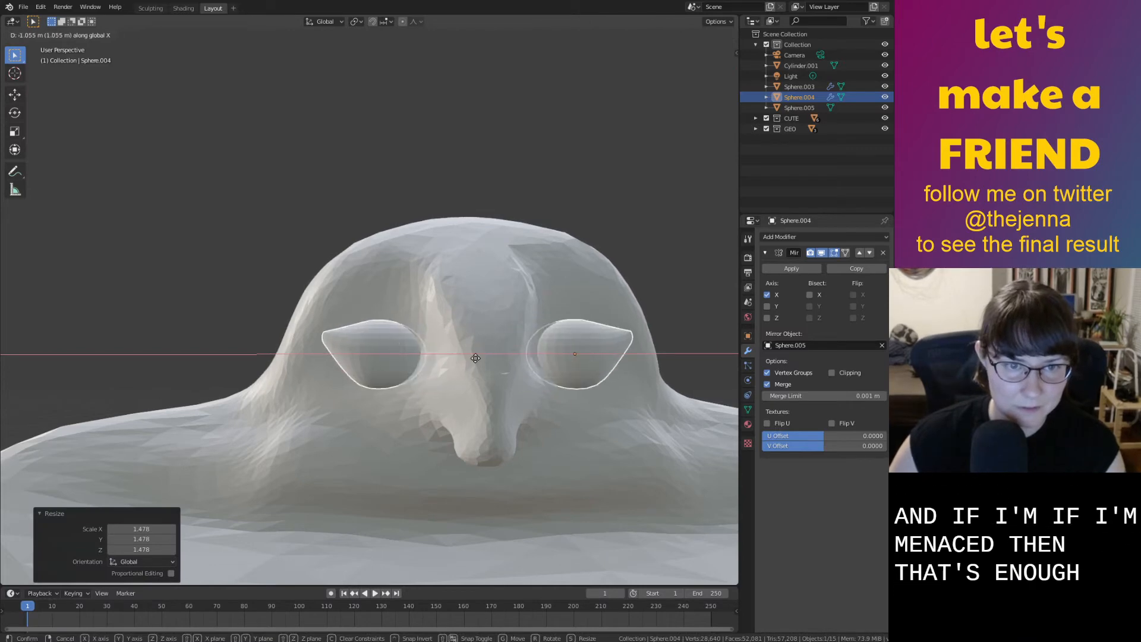
left_click(474, 359)
Move the eyes about -0.148 m along global Y and rotate them around global Z to follow the face
middle_click_drag(474, 359, 415, 220)
key("g")
key("y")
left_click(288, 368)
key("r")
key("z")
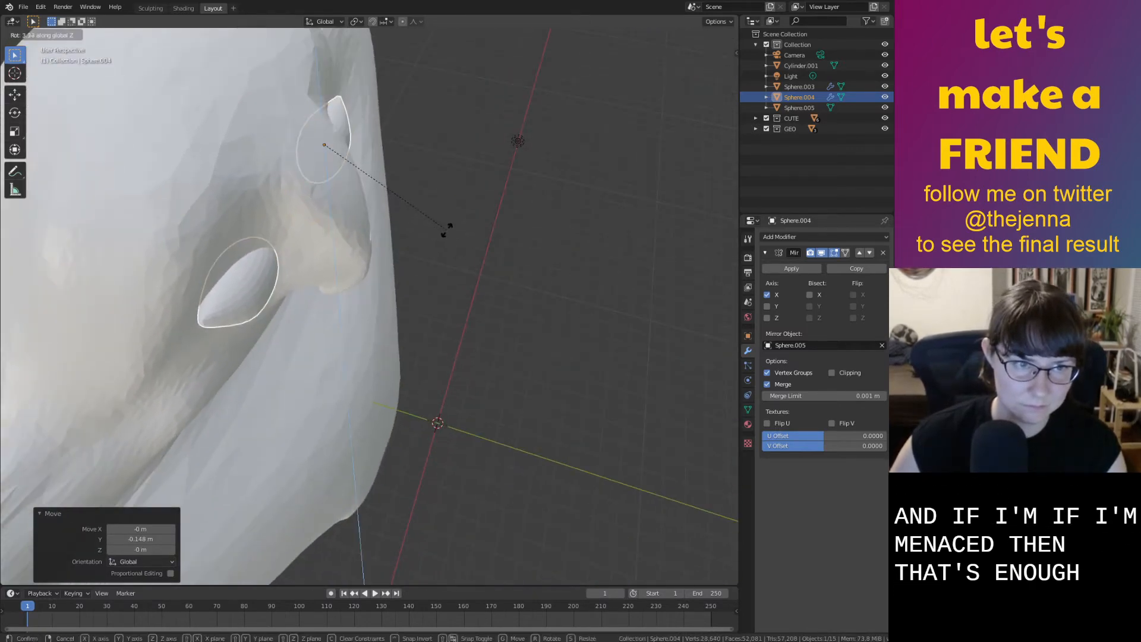
left_click(493, 194)
Select the creature's body, return to the Sculpting workspace and pull the beak tip down into a longer point with Grab
middle_click_drag(504, 258, 405, 293)
left_click(422, 302)
key("Tab")
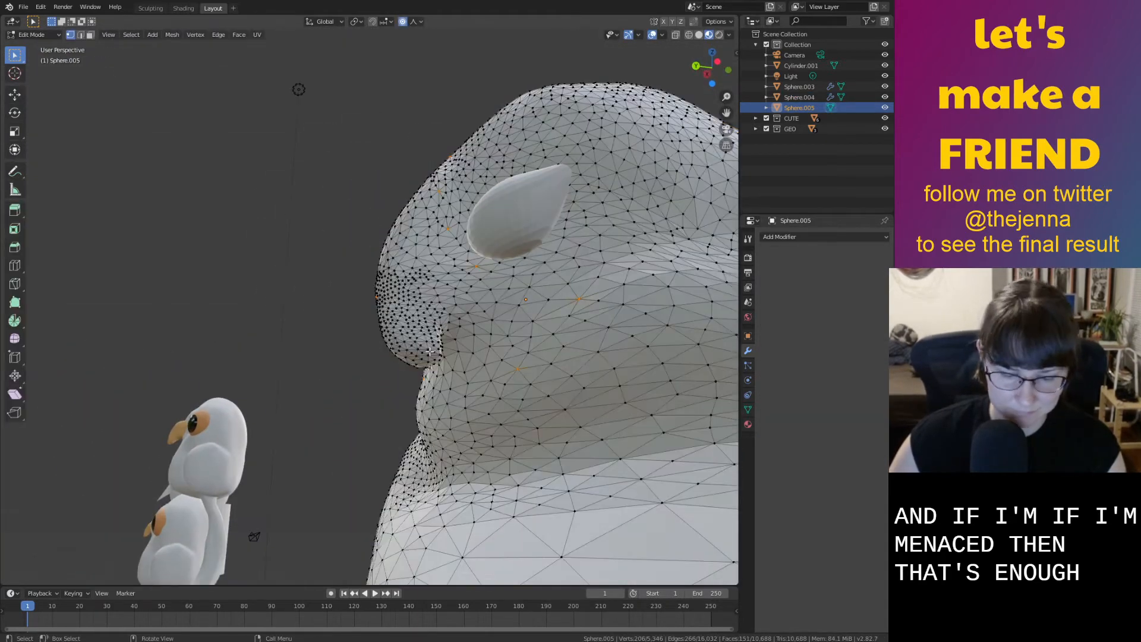
key("Tab")
left_click(150, 8)
left_click_drag(471, 301, 461, 312)
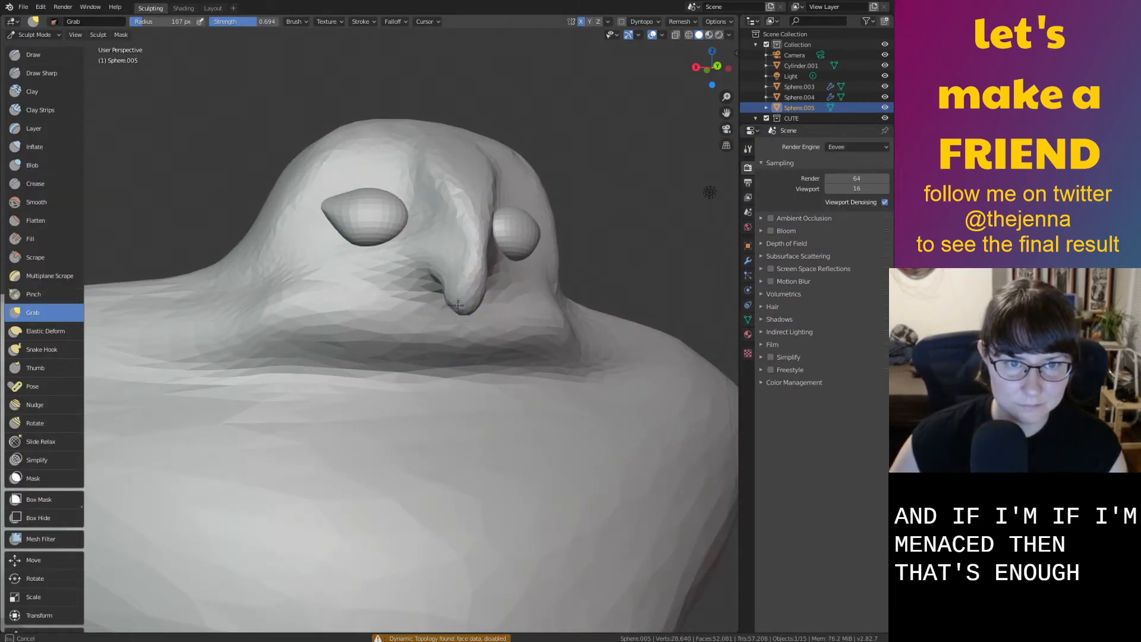
left_click_drag(471, 305, 469, 330)
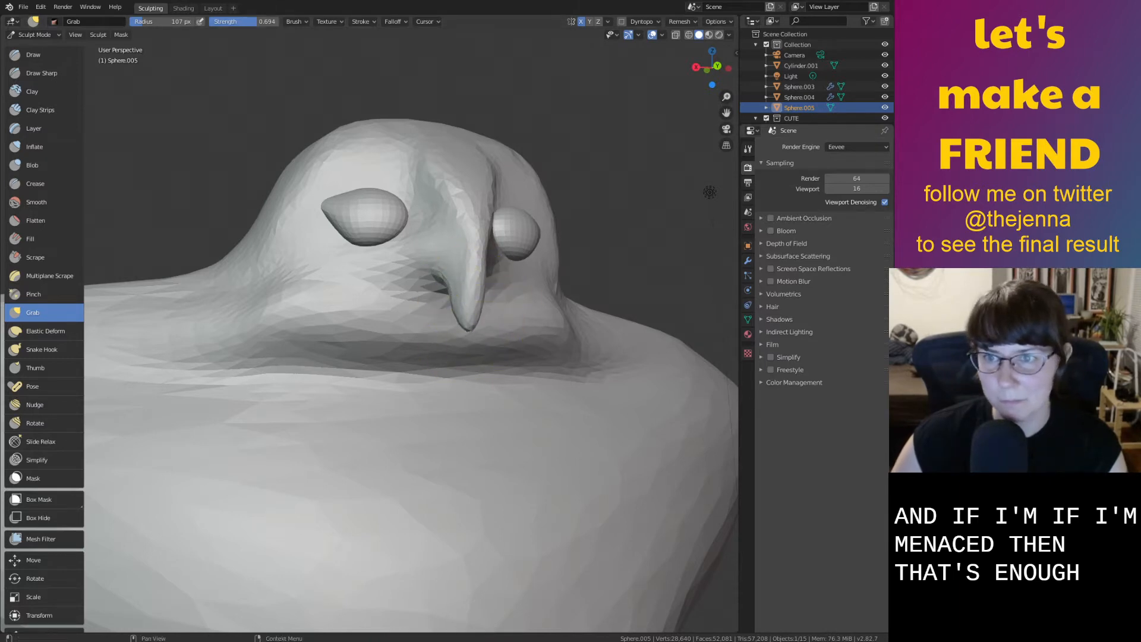
middle_click_drag(709, 191, 717, 213)
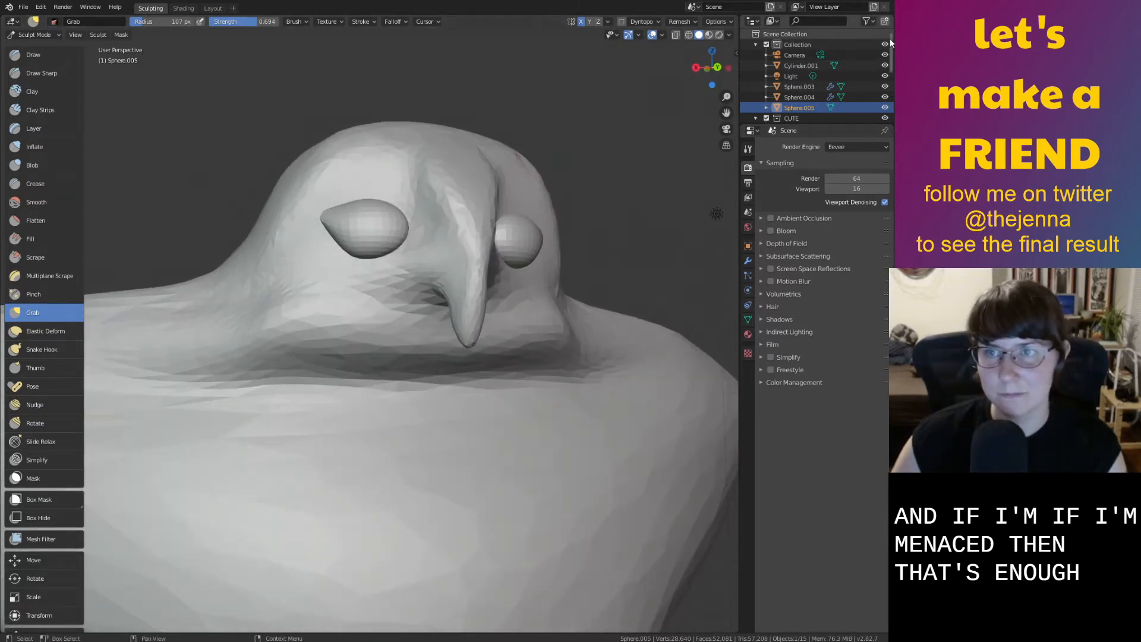
Smooth and inflate the face between the eyes and the base of the beak
middle_click_drag(515, 235, 487, 237)
mouse_move(470, 193)
middle_mouse_down()
mouse_move(463, 216)
mouse_move(542, 224)
mouse_move(529, 235)
mouse_move(569, 248)
mouse_move(491, 234)
mouse_move(489, 252)
mouse_move(470, 234)
middle_mouse_up()
key("i")
key("s")
left_click_drag(468, 234, 422, 249)
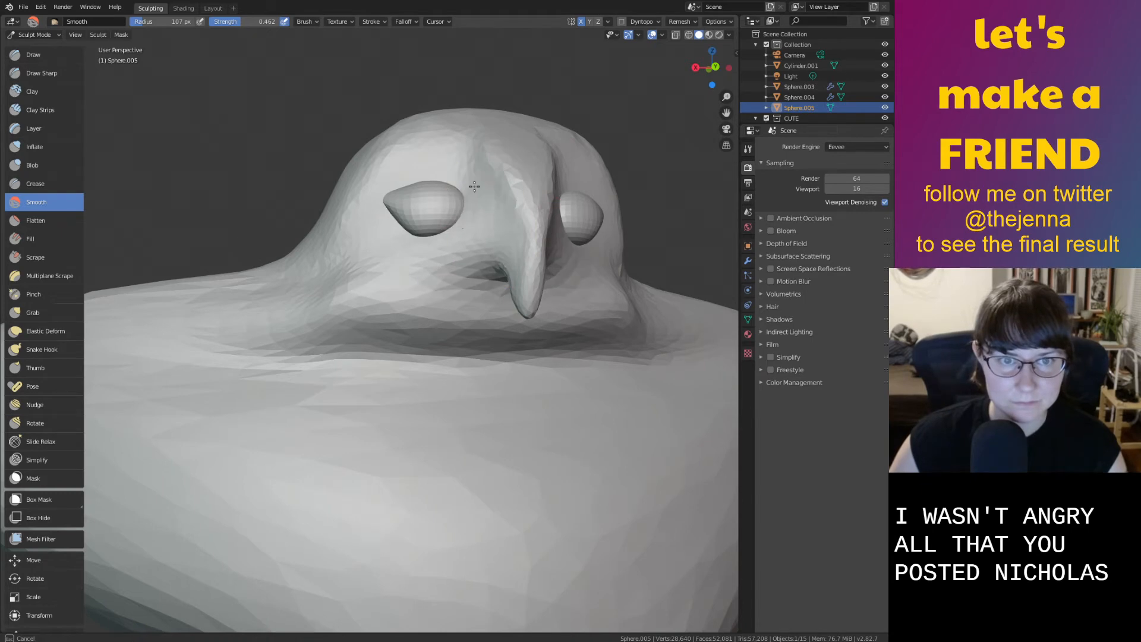
key("i")
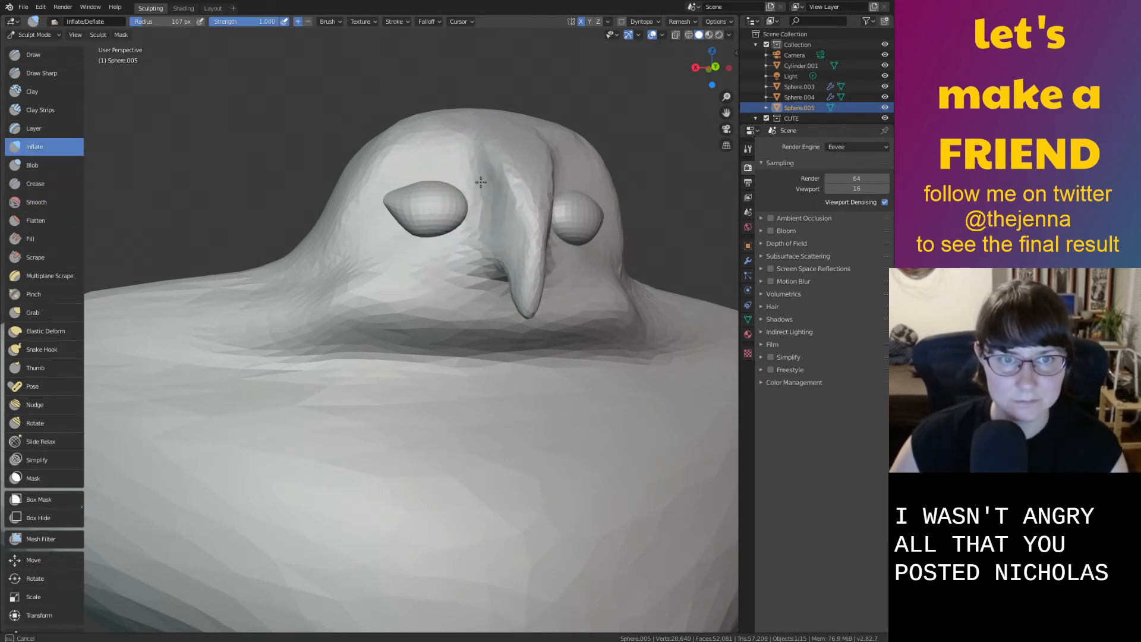
mouse_move(482, 199)
middle_mouse_down()
mouse_move(458, 232)
mouse_move(508, 186)
middle_mouse_up()
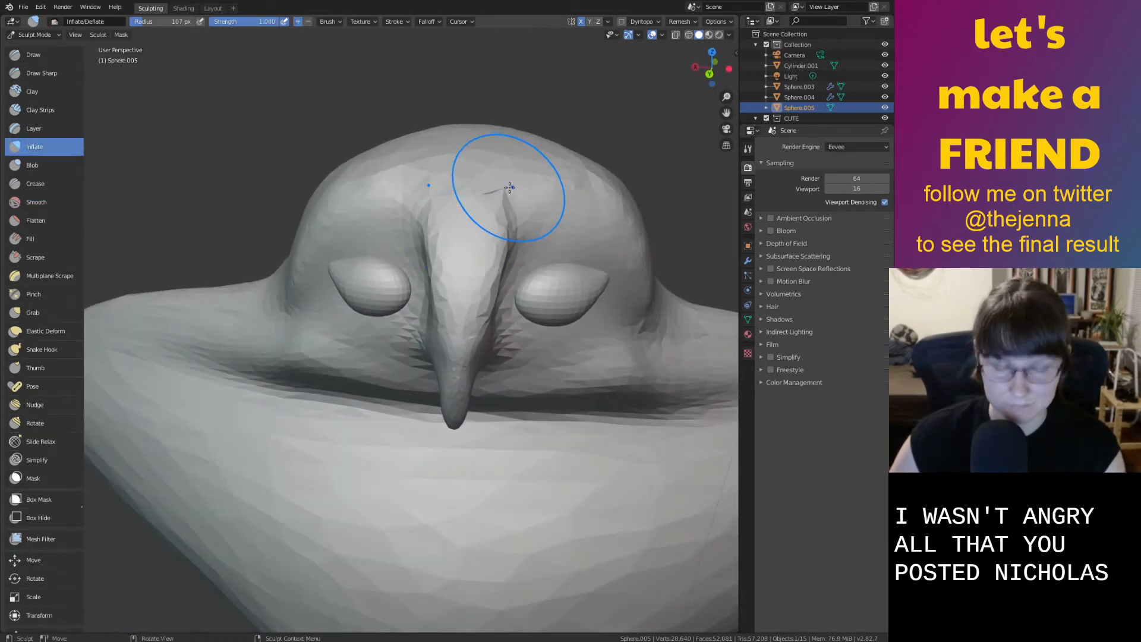
Enable Dyntopo, smooth the jagged top of the beak into the forehead and save the file
key("s")
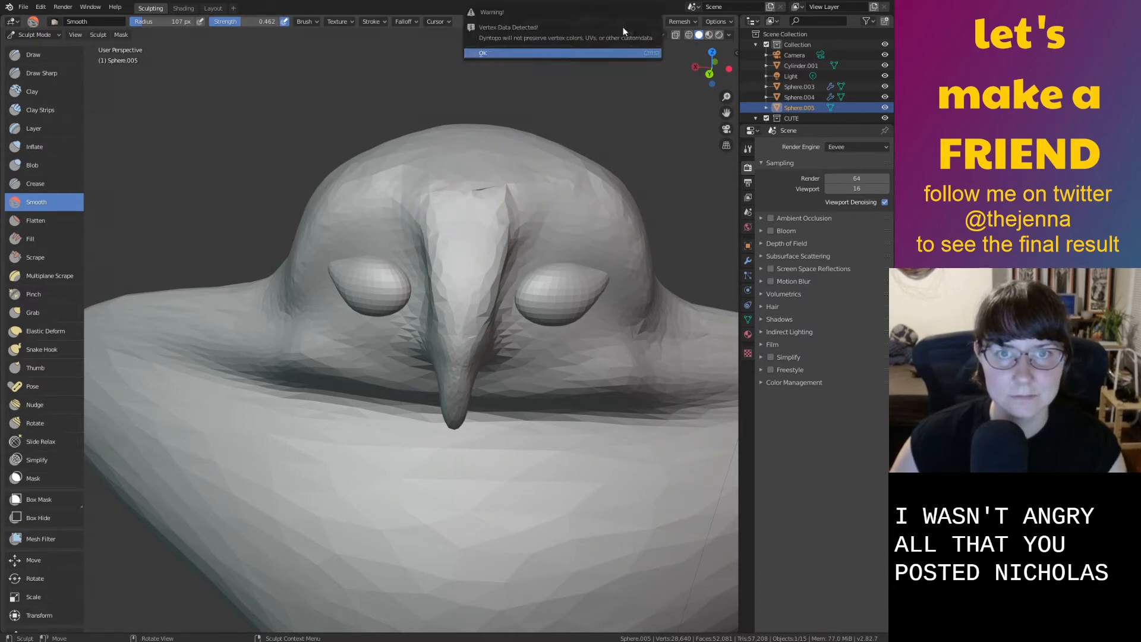
left_click(622, 22)
left_click(618, 53)
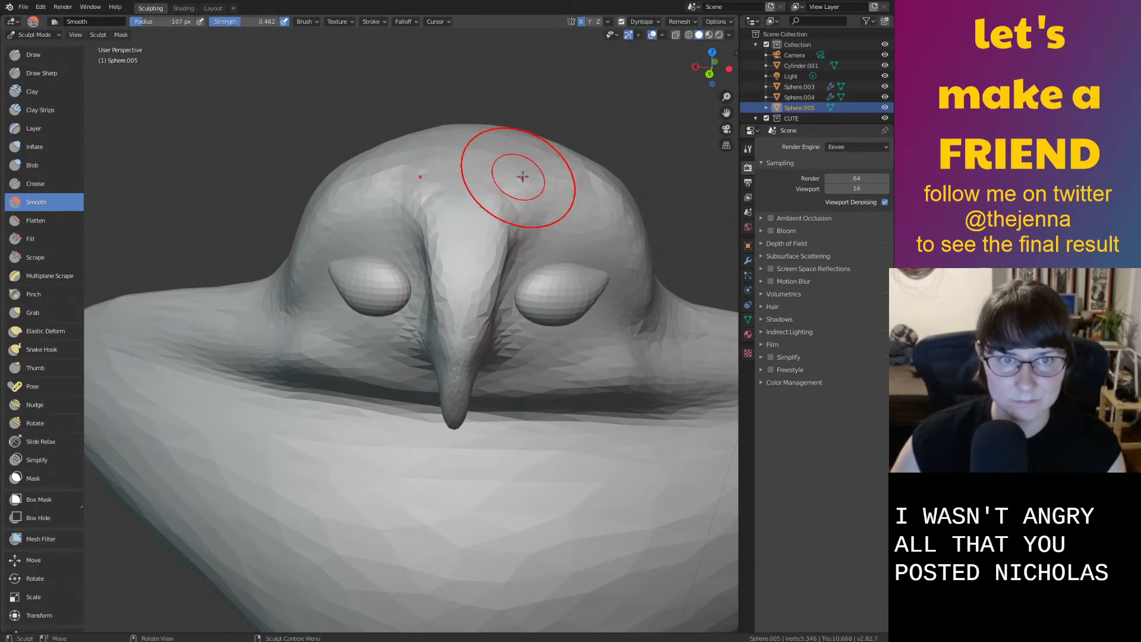
scroll(523, 177, "down", 7)
mouse_move(592, 190)
middle_mouse_down()
mouse_move(599, 280)
mouse_move(530, 344)
middle_mouse_up()
key("ctrl+s")
Inflate the crease below the head and smooth it across the neck and upper chest
scroll(507, 364, "up", 5)
key("i")
mouse_move(312, 350)
left_mouse_down()
mouse_move(631, 357)
mouse_move(249, 345)
mouse_move(570, 385)
mouse_move(651, 431)
mouse_move(255, 446)
mouse_move(570, 423)
left_mouse_up()
key("s")
mouse_move(308, 420)
left_mouse_down()
mouse_move(332, 466)
mouse_move(347, 398)
left_mouse_up()
mouse_move(136, 343)
left_mouse_down()
mouse_move(270, 385)
mouse_move(403, 466)
mouse_move(241, 359)
mouse_move(734, 357)
left_mouse_up()
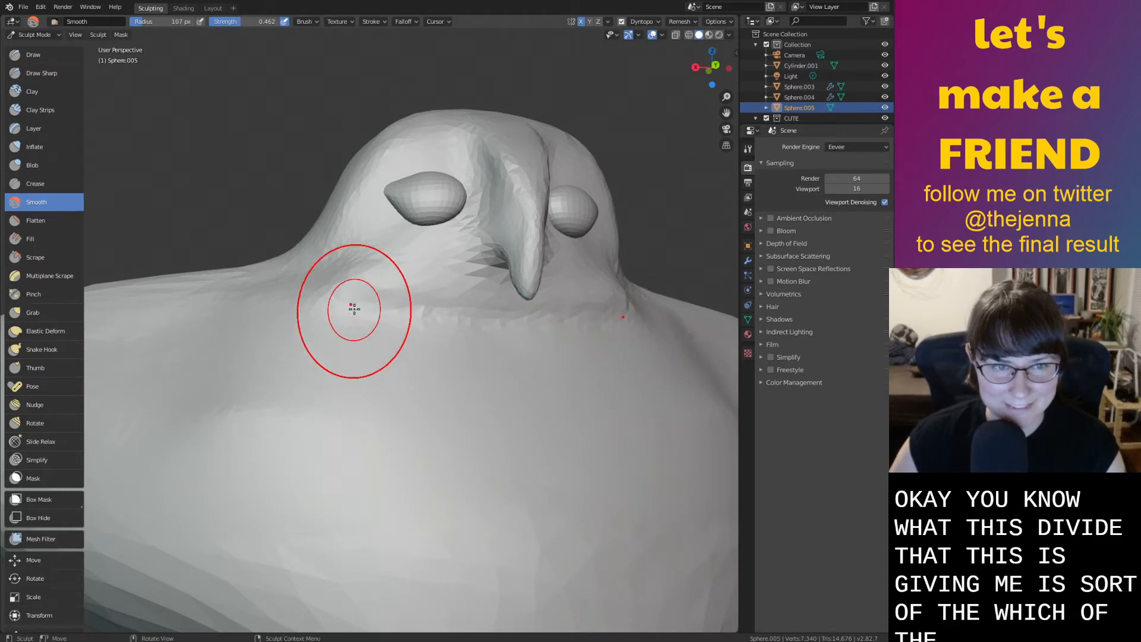
scroll(377, 331, "down", 5)
middle_click_drag(377, 331, 342, 355)
scroll(357, 366, "down", 3)
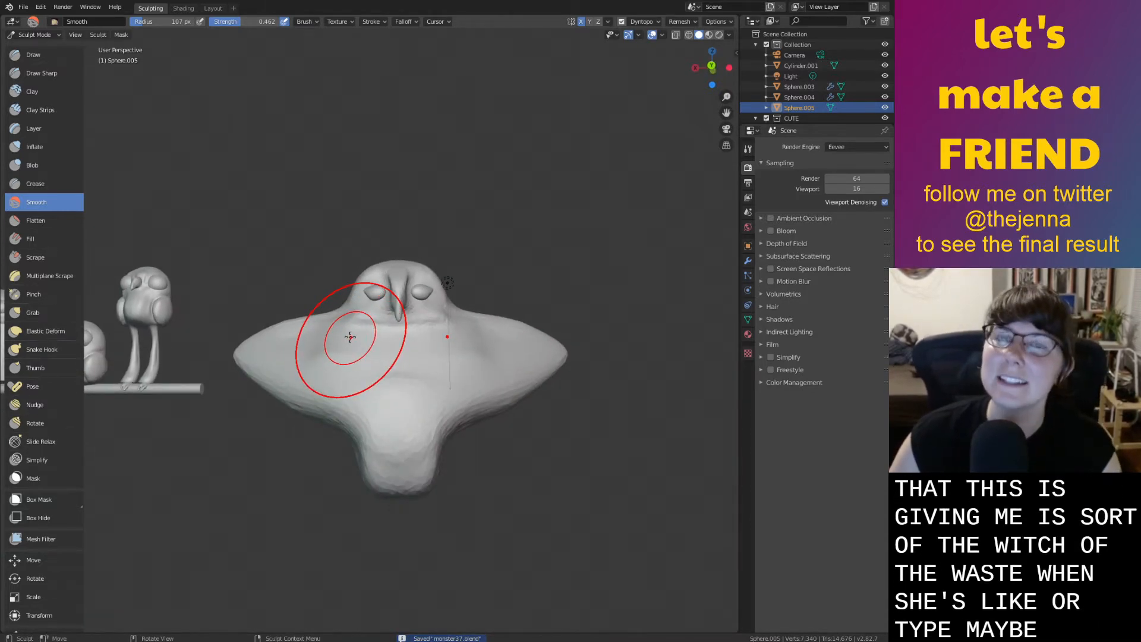
Try to inflate and smooth the underside of the creature's body
mouse_move(422, 406)
middle_mouse_down()
mouse_move(402, 415)
mouse_move(415, 434)
mouse_move(438, 421)
mouse_move(398, 377)
mouse_move(309, 375)
middle_mouse_up()
scroll(402, 414, "down", 2)
scroll(437, 421, "up", 4)
key("i")
mouse_move(309, 375)
left_mouse_down()
mouse_move(277, 305)
mouse_move(414, 360)
left_mouse_up()
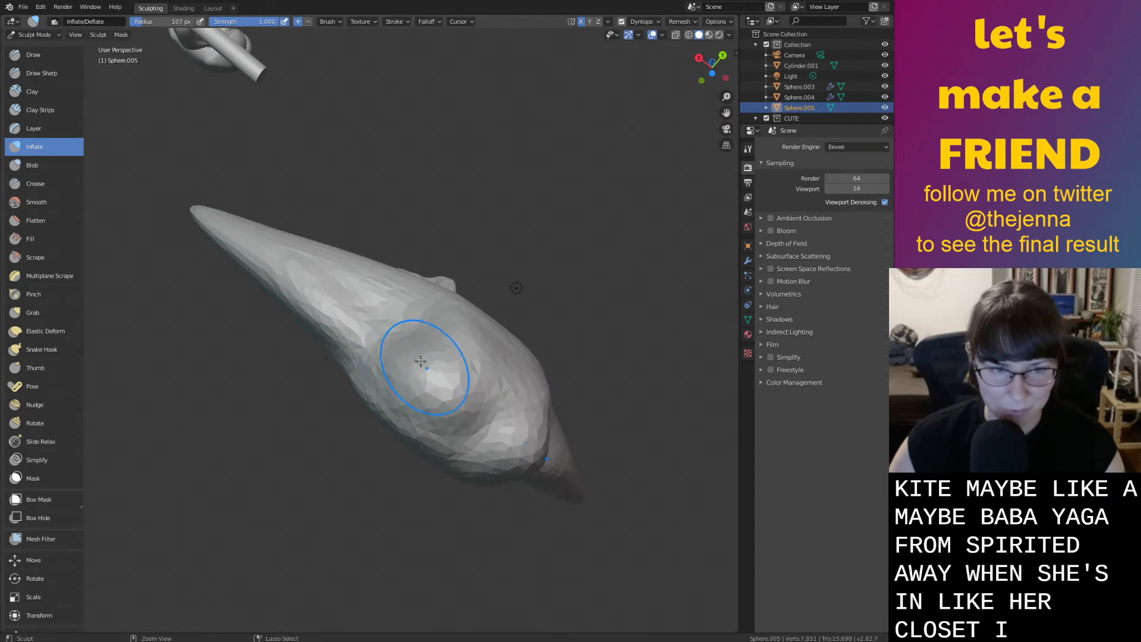
key("shift+s")
left_click_drag(471, 387, 498, 428)
Save the file and pull the creature's face forward with Grab
mouse_move(510, 390)
middle_mouse_down()
mouse_move(467, 461)
mouse_move(587, 385)
mouse_move(505, 357)
mouse_move(515, 350)
middle_mouse_up()
scroll(486, 305, "up", 3)
mouse_move(485, 305)
middle_mouse_down()
mouse_move(452, 247)
mouse_move(412, 310)
mouse_move(467, 334)
mouse_move(515, 331)
mouse_move(333, 193)
middle_mouse_up()
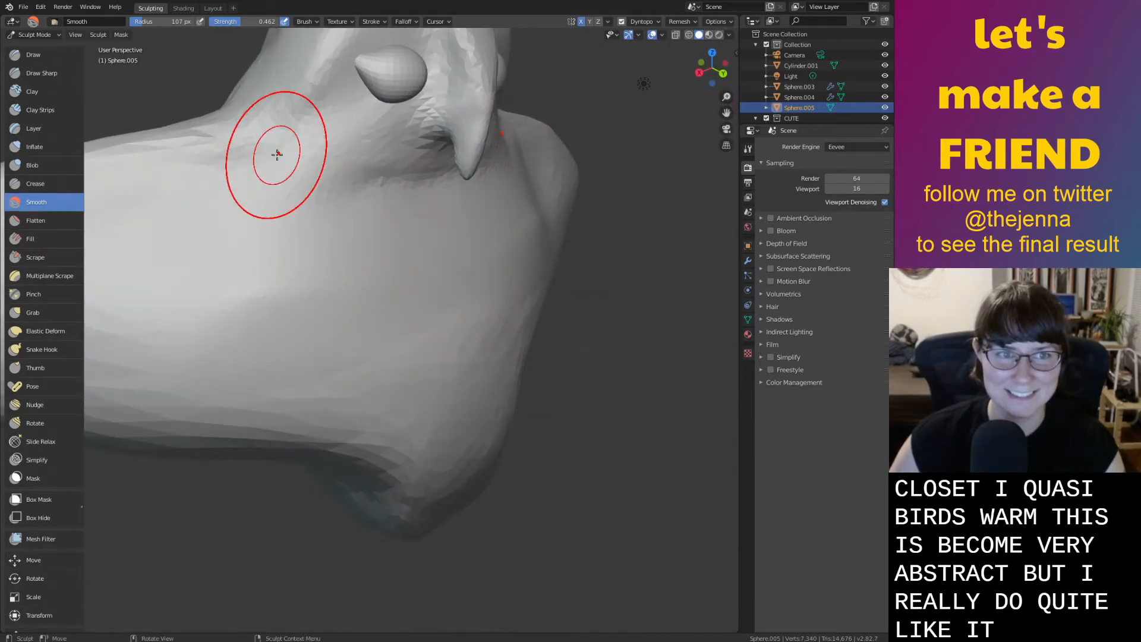
mouse_move(392, 189)
middle_mouse_down()
mouse_move(434, 173)
mouse_move(405, 206)
mouse_move(405, 190)
middle_mouse_up()
key("ctrl+s")
scroll(439, 182, "down", 6)
key("g")
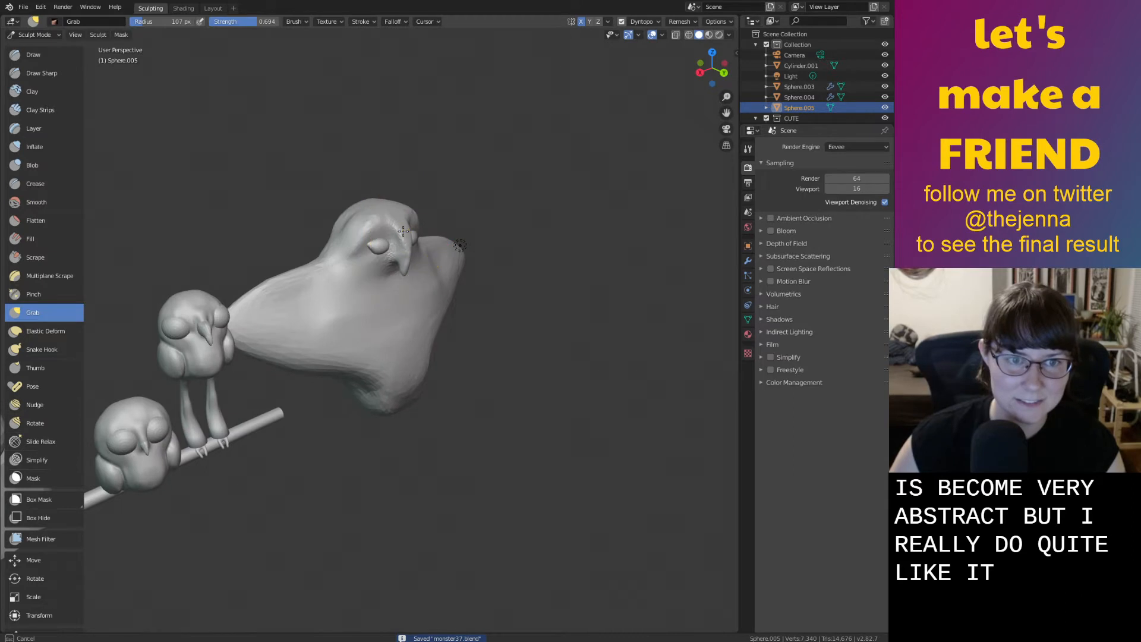
scroll(405, 244, "down", 4)
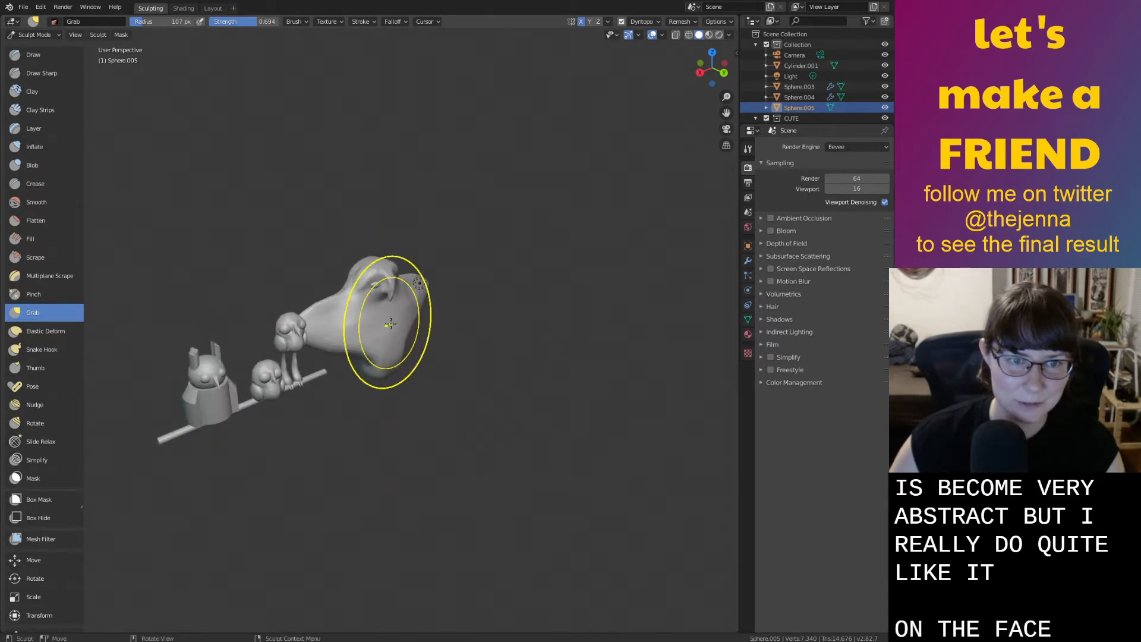
scroll(402, 344, "up", 4)
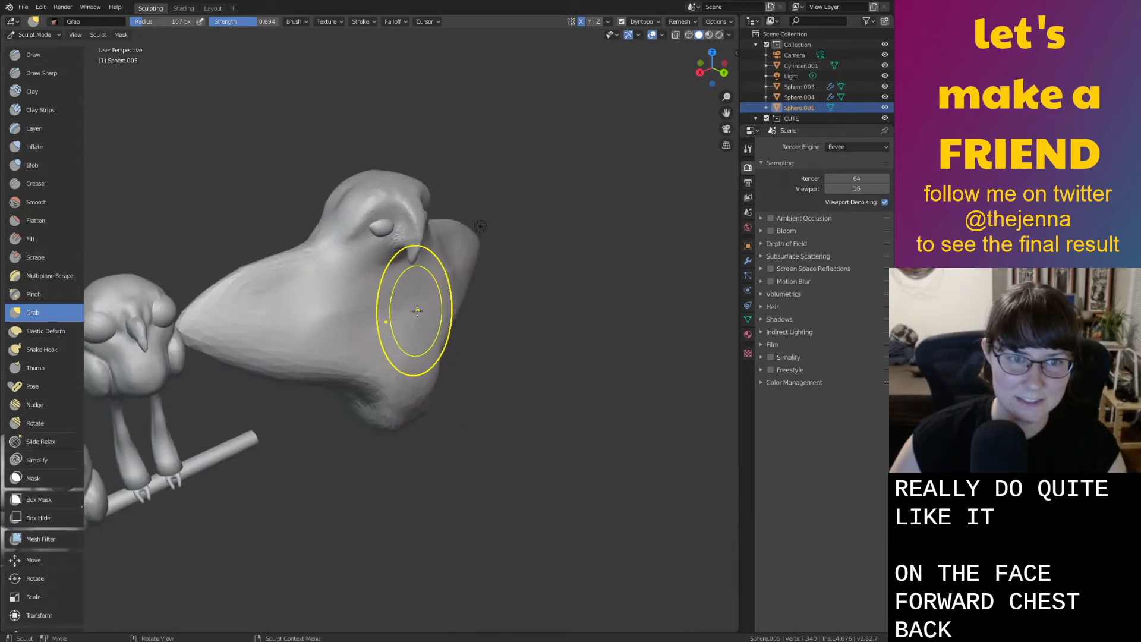
scroll(340, 285, "up", 3)
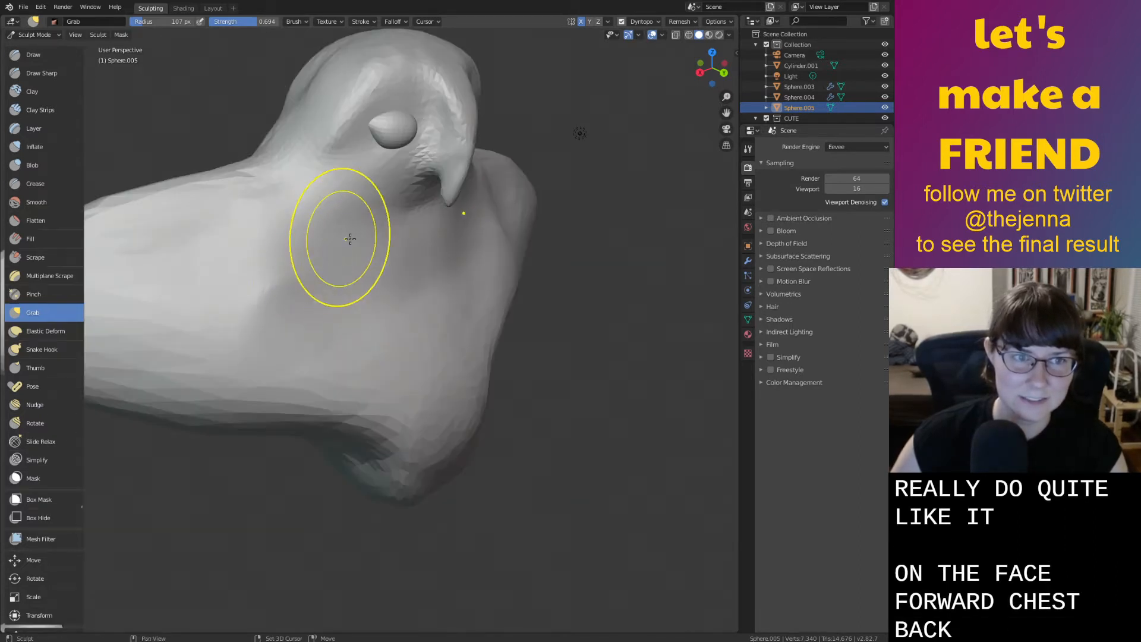
Inflate and smooth the upper edge of the wings from the neck outward, and save the file
middle_click_drag(349, 237, 392, 283, "shift")
key("i")
left_click_drag(278, 233, 237, 243)
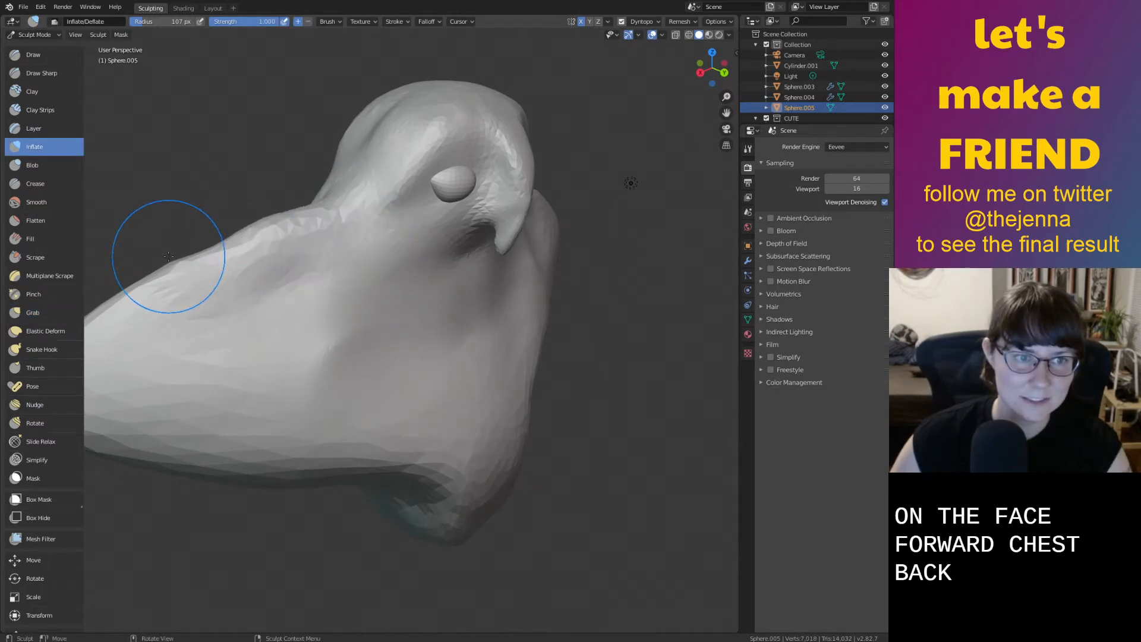
key("s")
left_click_drag(304, 210, 331, 188)
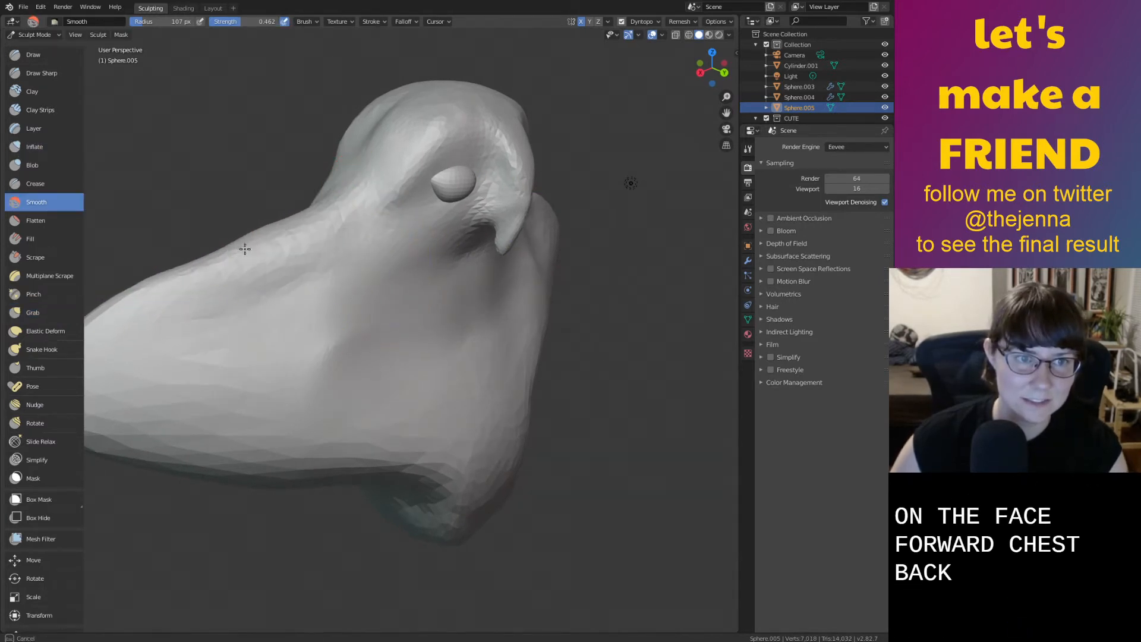
middle_click_drag(301, 274, 374, 286)
scroll(374, 286, "down", 3)
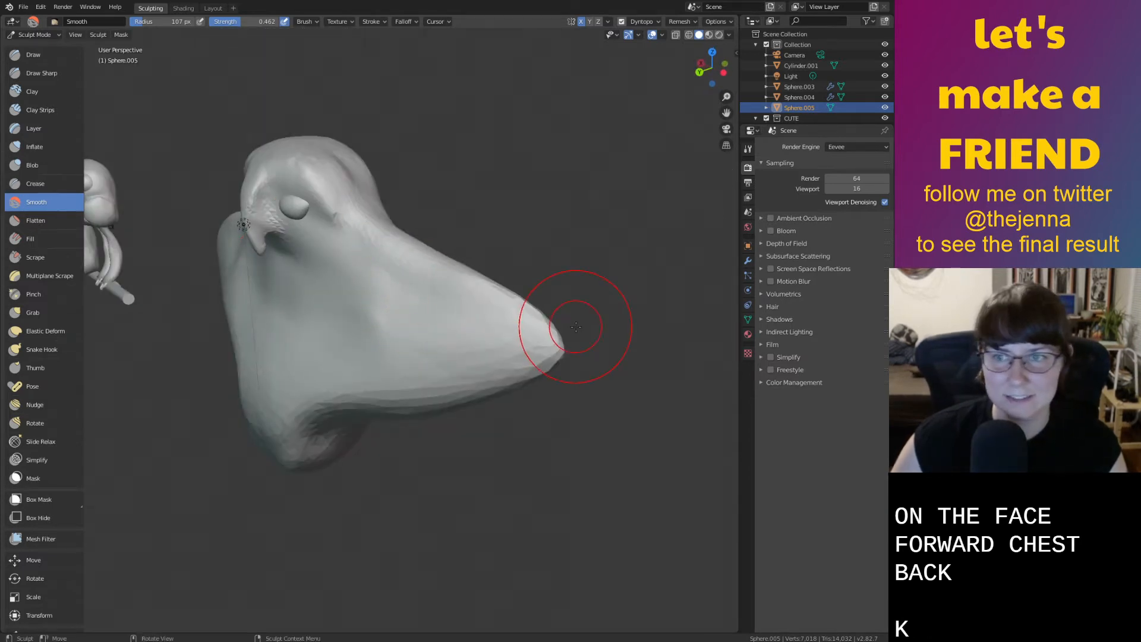
middle_click_drag(575, 327, 548, 319)
key("ctrl+s")
scroll(516, 292, "up", 2)
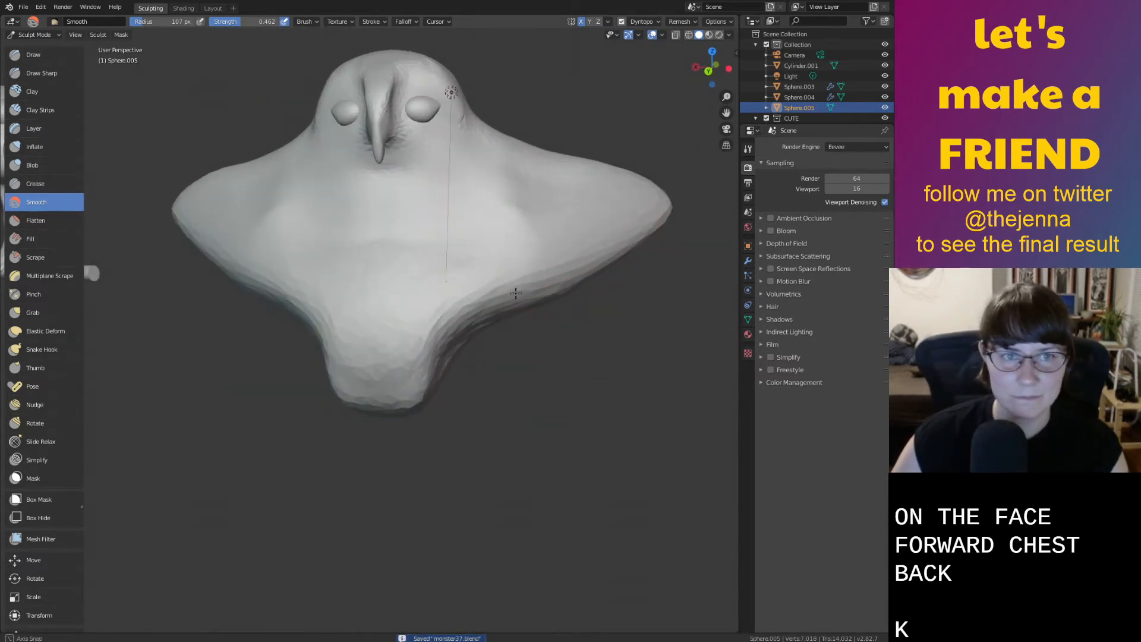
Inflate and smooth the underside of the lower body and wings, and save the file
mouse_move(515, 293)
middle_mouse_down()
mouse_move(324, 303)
mouse_move(362, 274)
middle_mouse_up()
key("i")
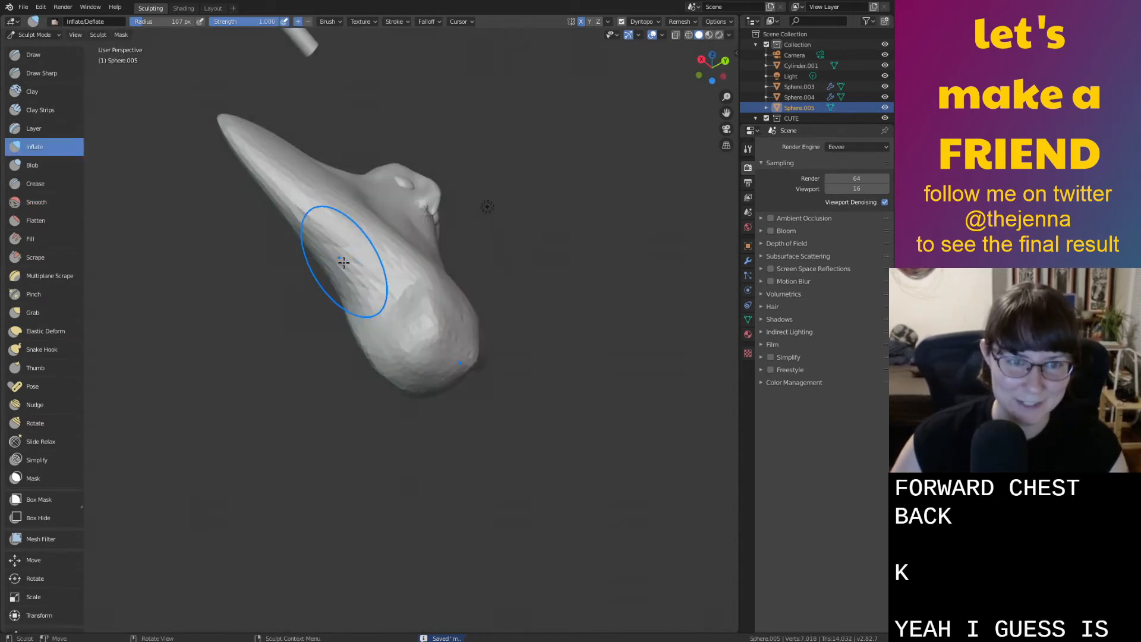
mouse_move(296, 222)
middle_mouse_down()
mouse_move(332, 283)
mouse_move(356, 296)
mouse_move(305, 230)
middle_mouse_up()
key("shift+s")
left_click_drag(402, 328, 419, 355)
mouse_move(369, 260)
middle_mouse_down()
mouse_move(332, 343)
mouse_move(404, 309)
mouse_move(438, 319)
mouse_move(426, 276)
mouse_move(464, 387)
middle_mouse_up()
scroll(450, 325, "down", 3)
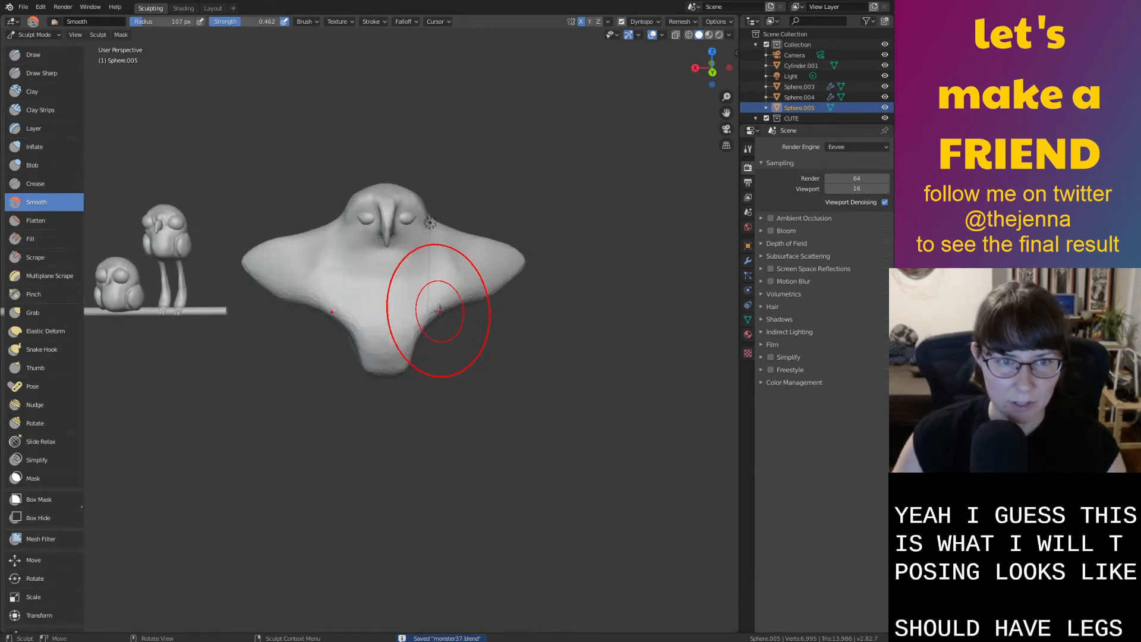
scroll(440, 297, "up", 3)
scroll(446, 293, "up", 3)
mouse_move(453, 255)
middle_mouse_down()
mouse_move(448, 196)
mouse_move(499, 133)
mouse_move(428, 329)
middle_mouse_up()
key("ctrl+s")
mouse_move(467, 214)
middle_mouse_down()
mouse_move(470, 318)
mouse_move(622, 312)
mouse_move(597, 313)
middle_mouse_up()
Select the mirrored eyes in the Layout workspace and assign them the existing pupil material in the Shading workspace
left_click(217, 9)
scroll(487, 328, "down", 2)
middle_click_drag(452, 347, 426, 216)
left_click(426, 217)
left_click(183, 7)
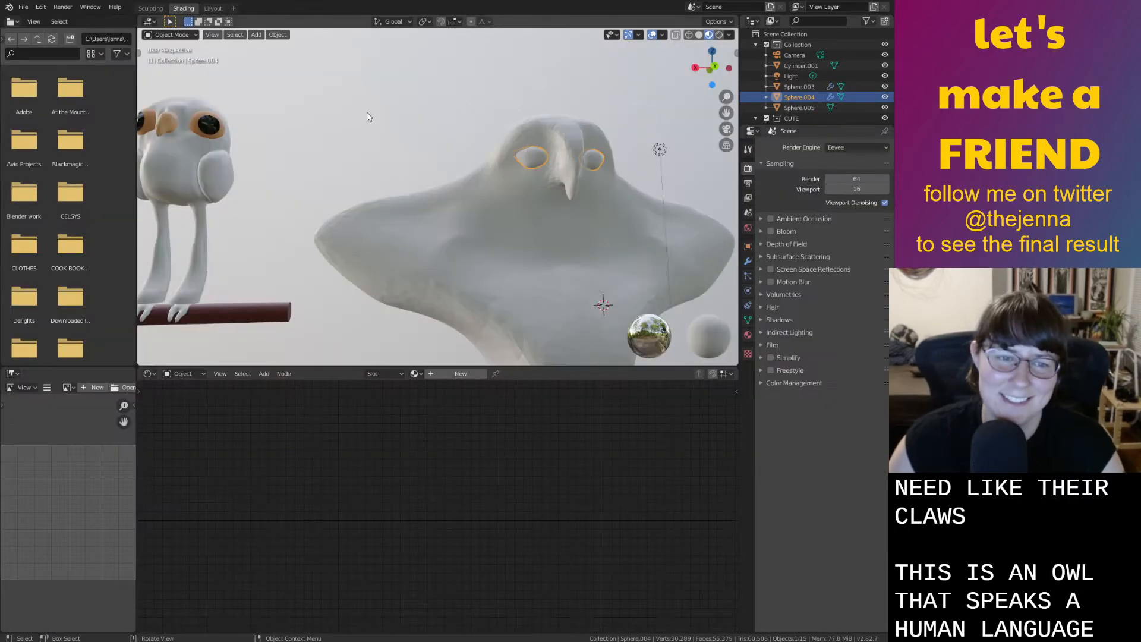
left_click(414, 374)
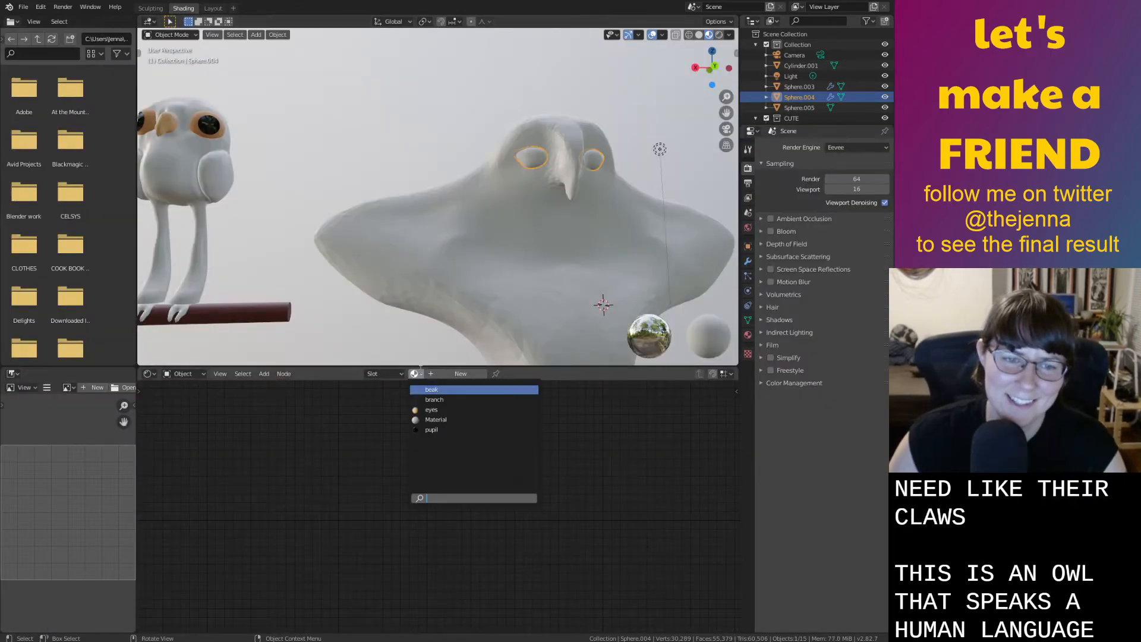
left_click(435, 429)
Move the mirrored eyes along global Y to fit them to the face
left_click(616, 238)
middle_click_drag(616, 238, 440, 188)
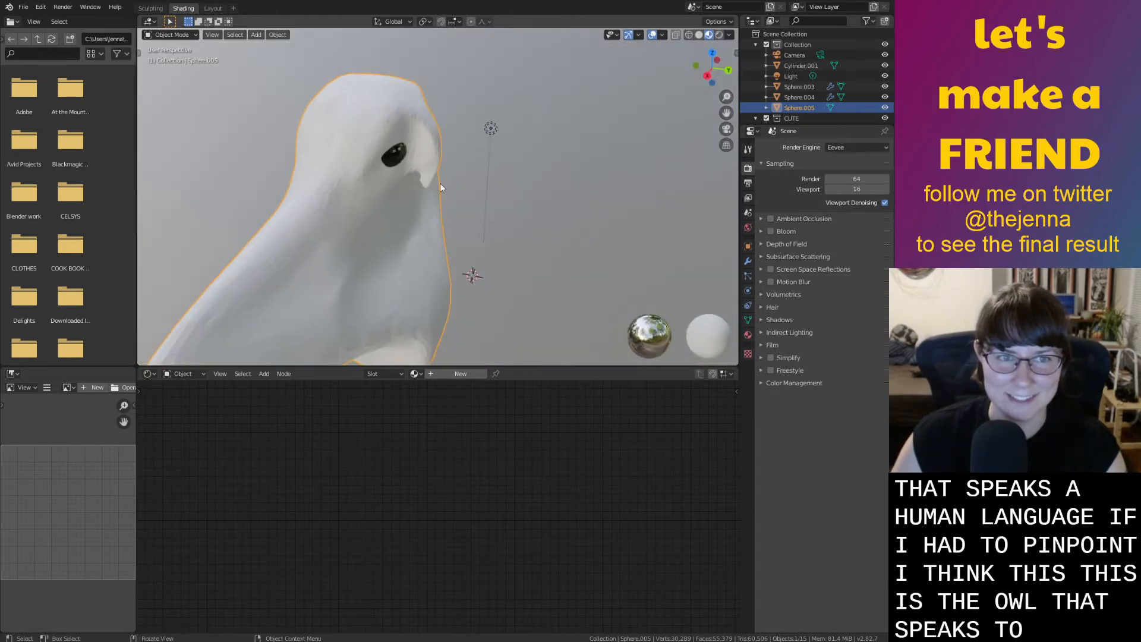
left_click(397, 162)
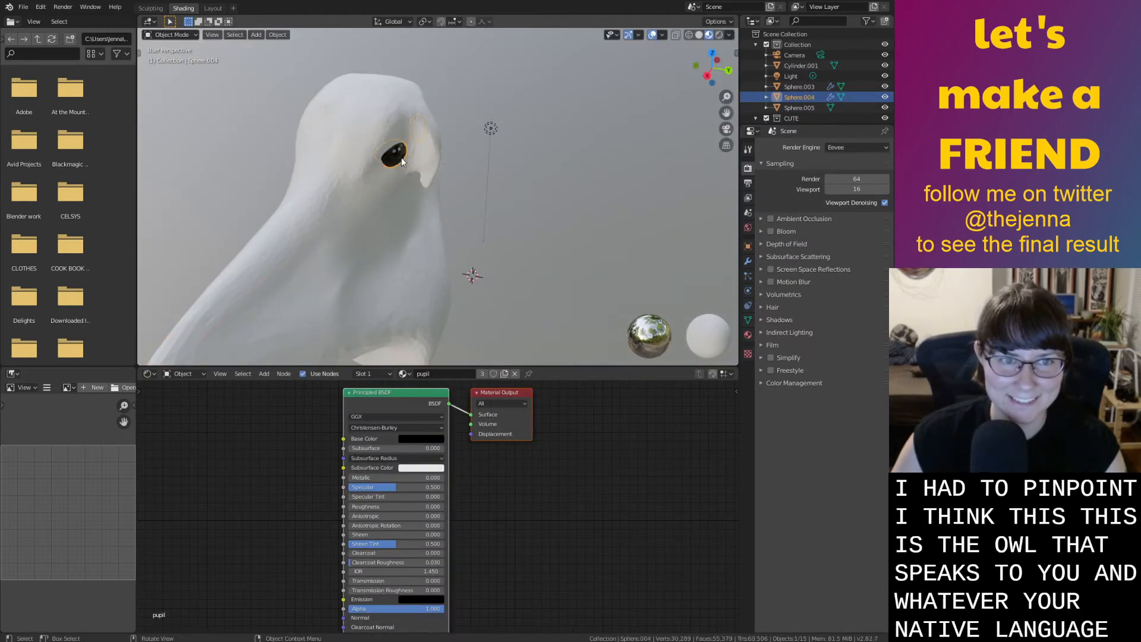
key("g")
key("y")
left_click(398, 155)
mouse_move(398, 155)
middle_mouse_down()
mouse_move(301, 185)
mouse_move(342, 144)
mouse_move(372, 192)
mouse_move(362, 166)
middle_mouse_up()
Return to the Sculpting workspace, look over the creature's shape from the front and save the file
left_click(150, 8)
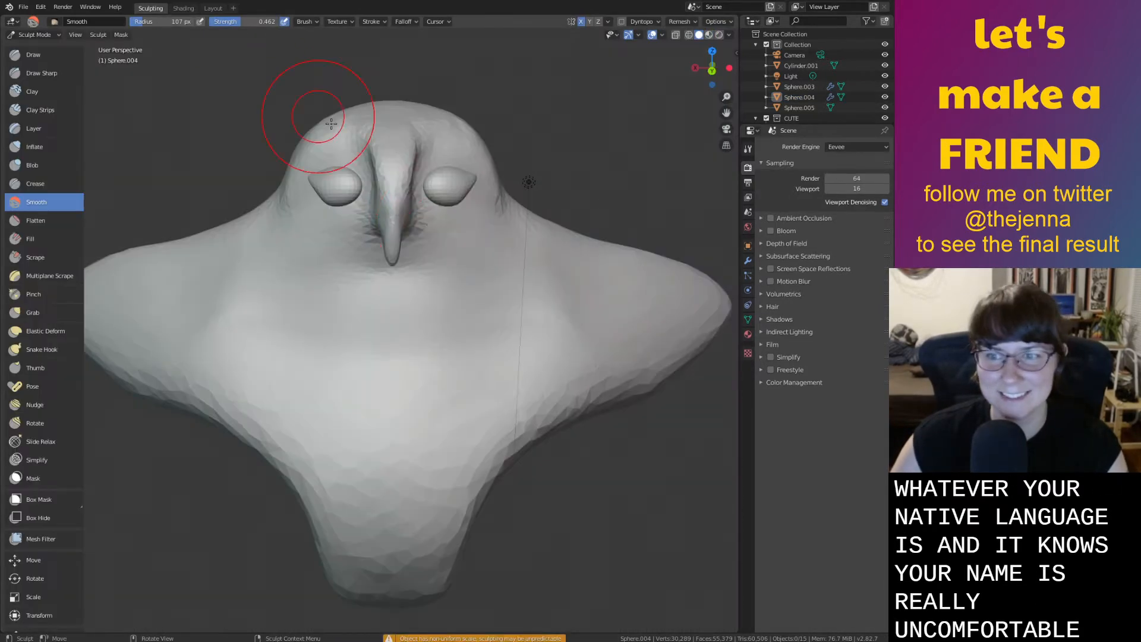
middle_click_drag(349, 260, 440, 242)
key("ctrl+s")
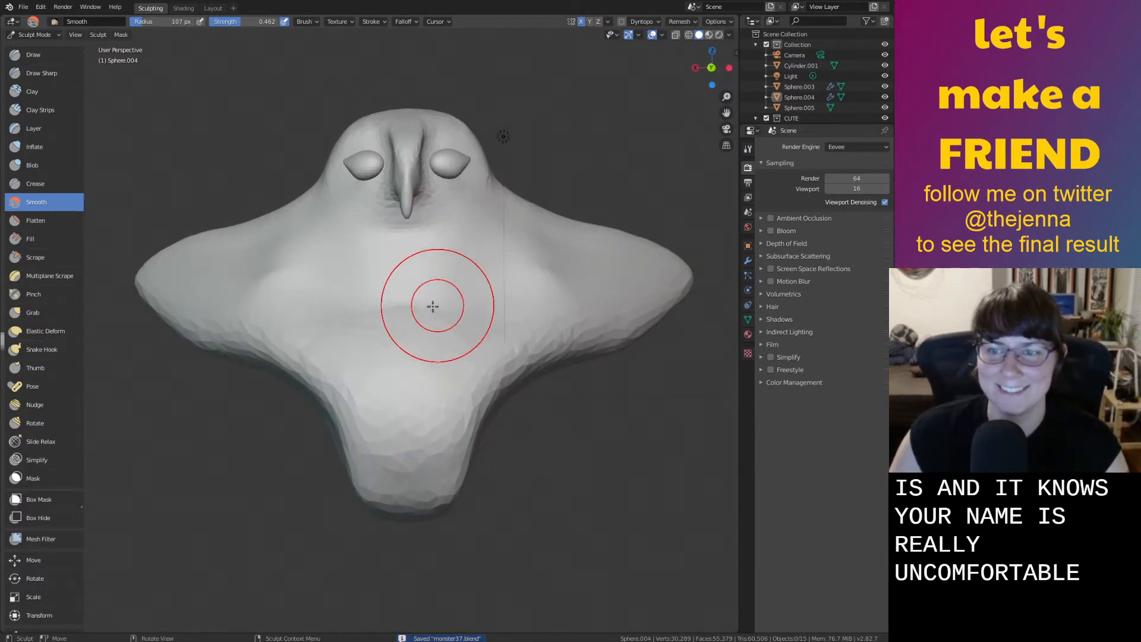
middle_click_drag(417, 396, 383, 405)
scroll(398, 401, "down", 1)
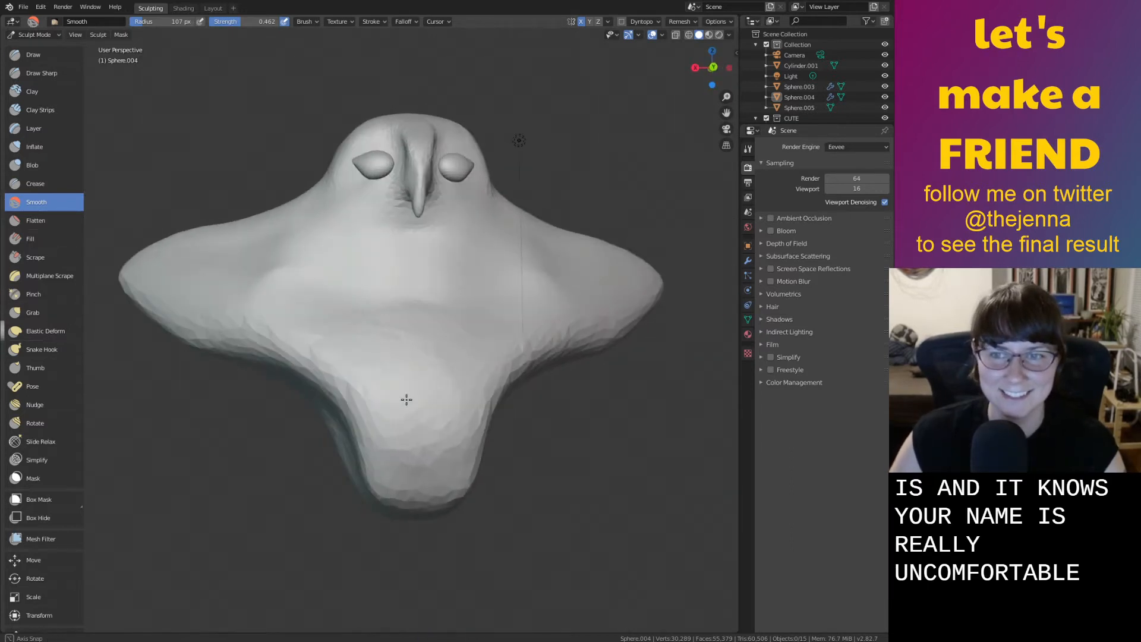
scroll(389, 440, "down", 5)
key("ctrl+s")
scroll(429, 356, "down", 1)
middle_click_drag(429, 356, 425, 366)
scroll(426, 367, "up", 4)
scroll(397, 309, "down", 2)
key("ctrl+Tab")
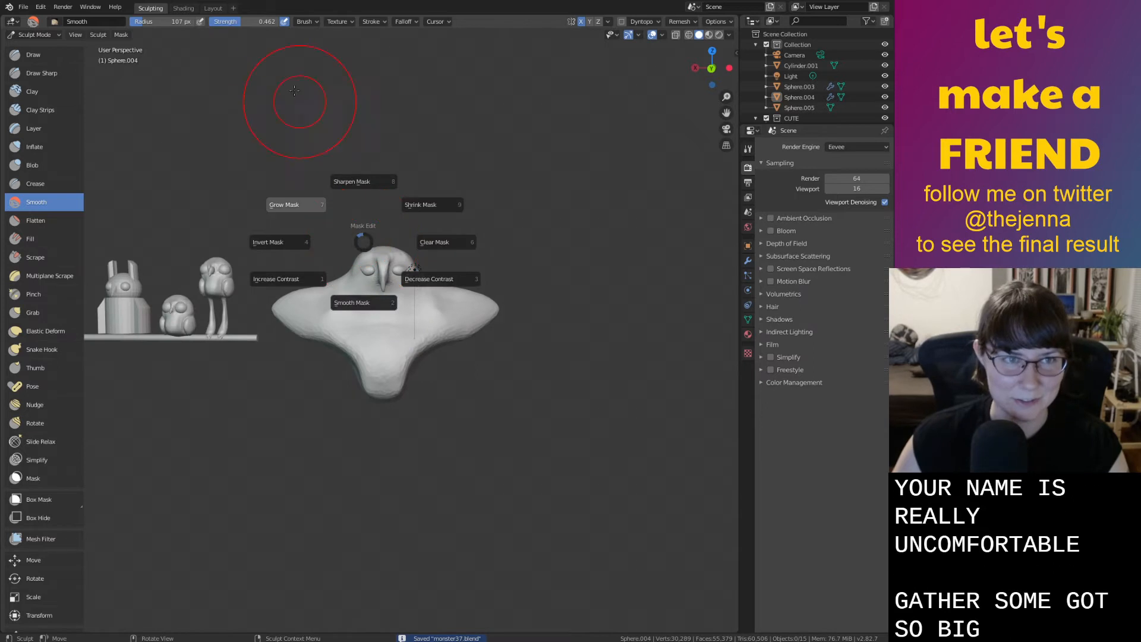
Switch to the Layout workspace, scale the body and eyes down together, deselect everything and save the file
left_click(213, 9)
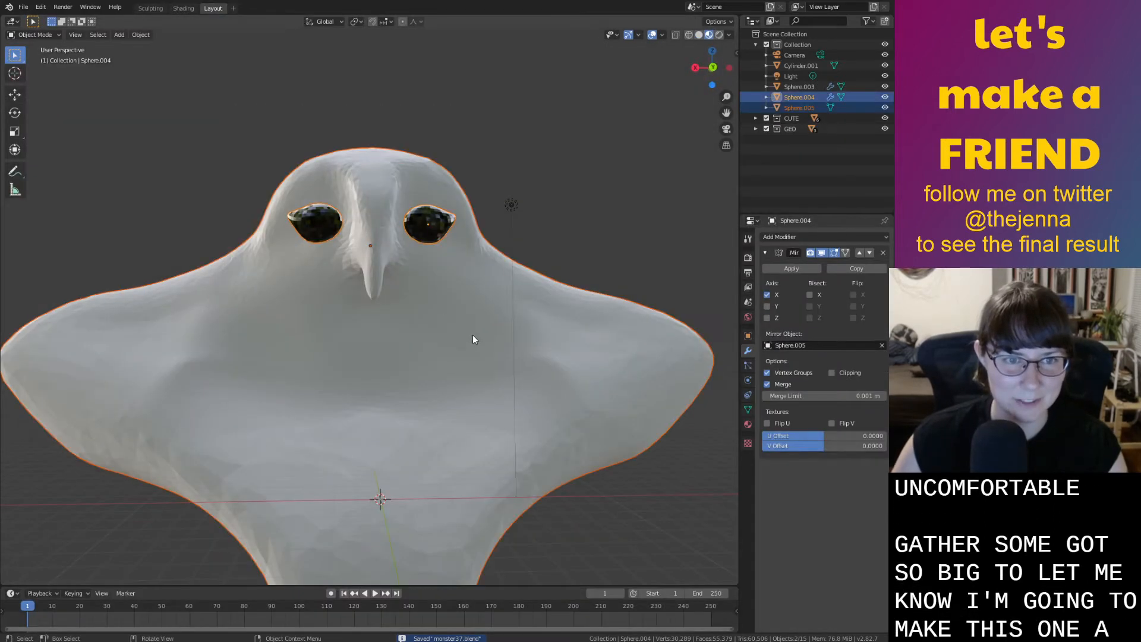
left_click(471, 337)
scroll(472, 339, "down", 4)
key("s")
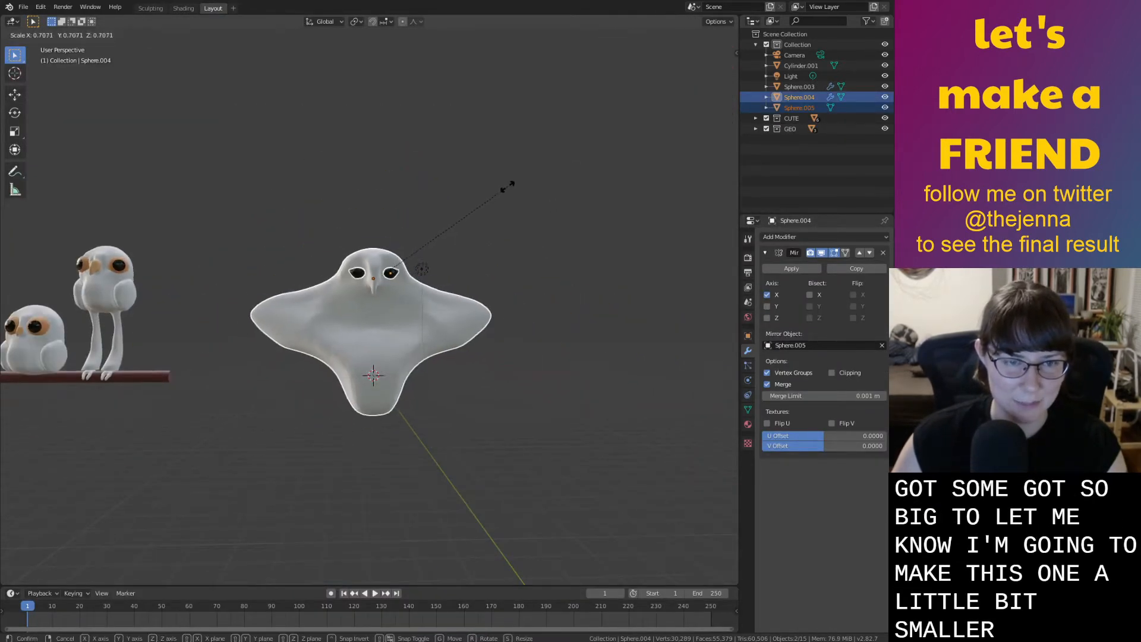
left_click(486, 195, "ctrl")
mouse_move(472, 205)
middle_mouse_down()
mouse_move(395, 219)
mouse_move(469, 209)
middle_mouse_up()
key("alt+a")
middle_click_drag(283, 281, 441, 266, "shift")
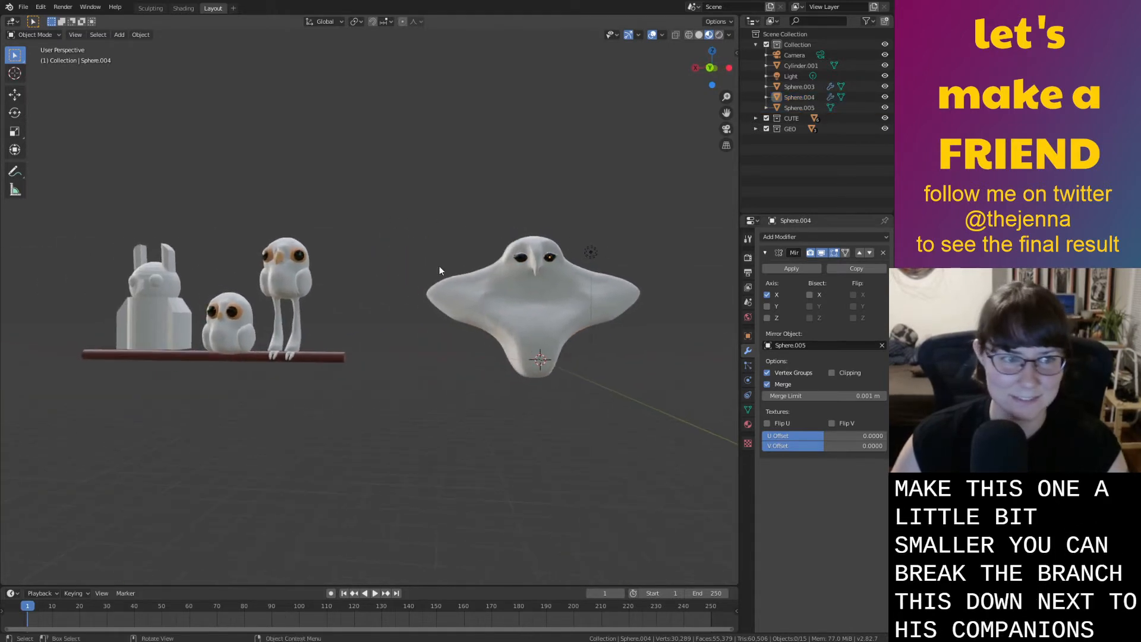
key("ctrl+s")
middle_click_drag(550, 280, 486, 270, "shift")
scroll(573, 297, "up", 3)
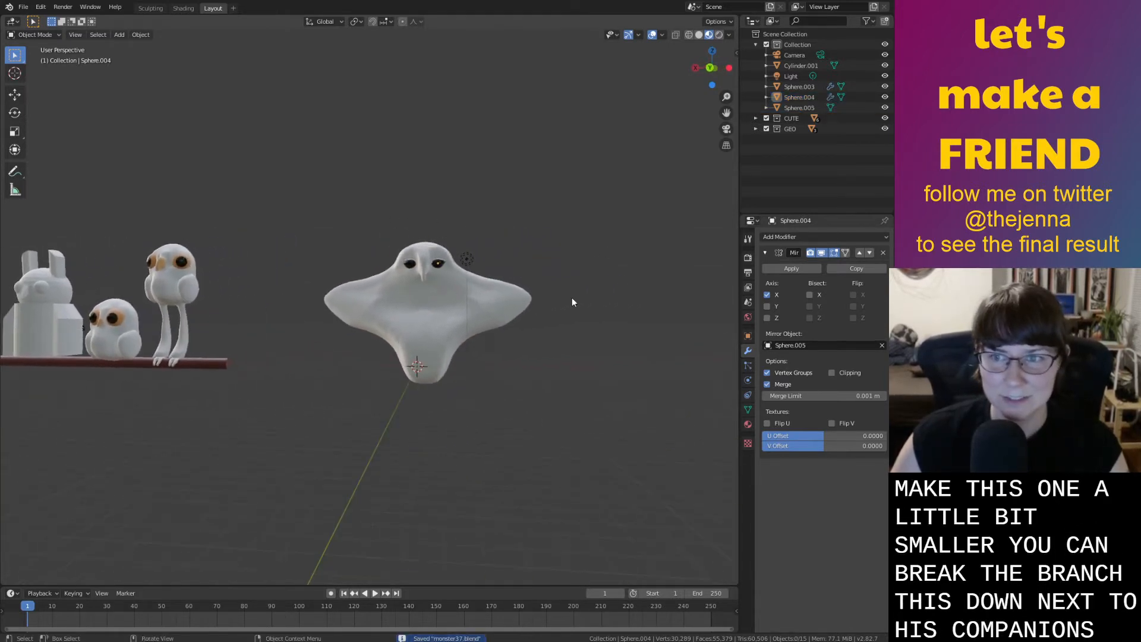
middle_click_drag(573, 297, 429, 309)
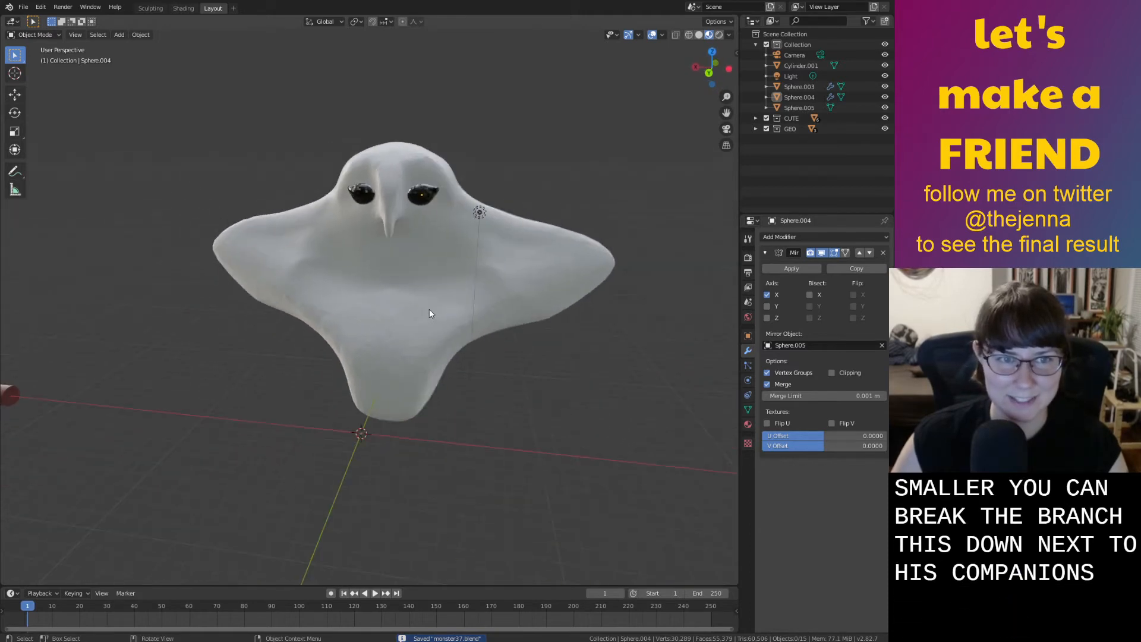
left_click(431, 308)
middle_click_drag(480, 279, 536, 285)
scroll(525, 281, "up", 2)
middle_click_drag(490, 251, 406, 280, "shift")
Remove the pupil material from the mirrored eyes in the Shading workspace, give them a new material named starstuff and save the file
left_click(438, 177)
middle_click_drag(446, 178, 466, 177)
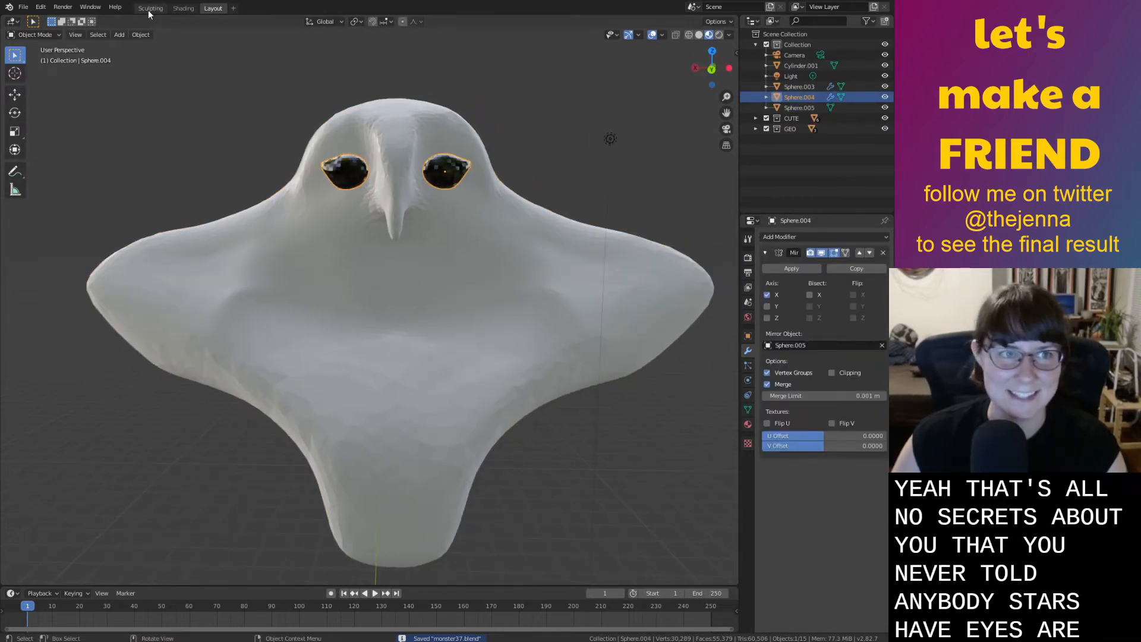
left_click(183, 7)
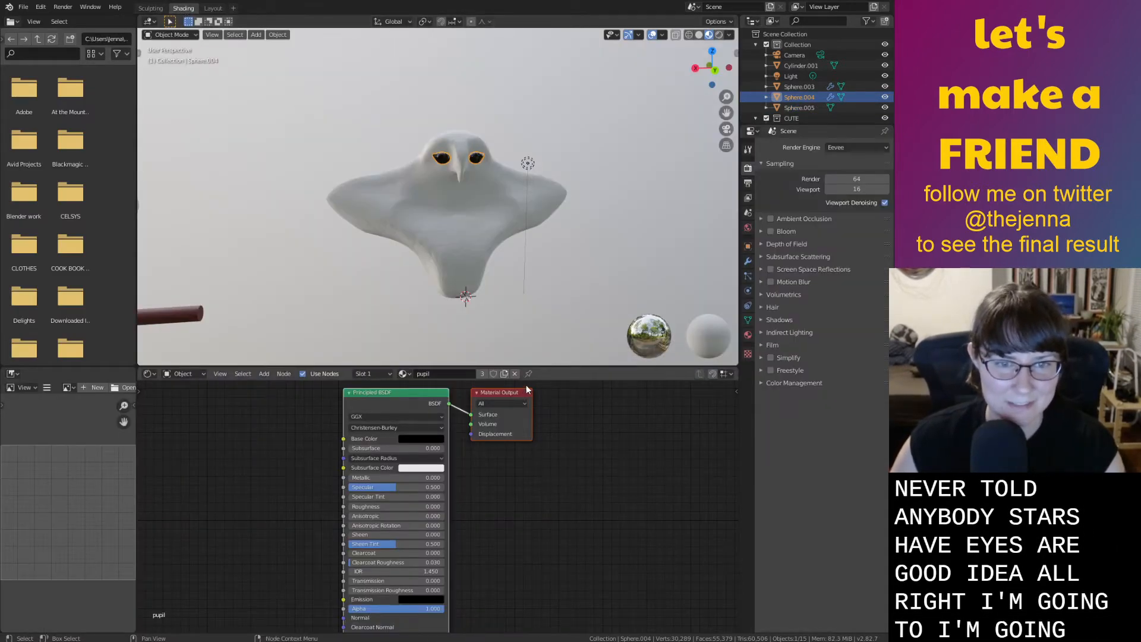
left_click(514, 374)
left_click(469, 374)
type("starstu")
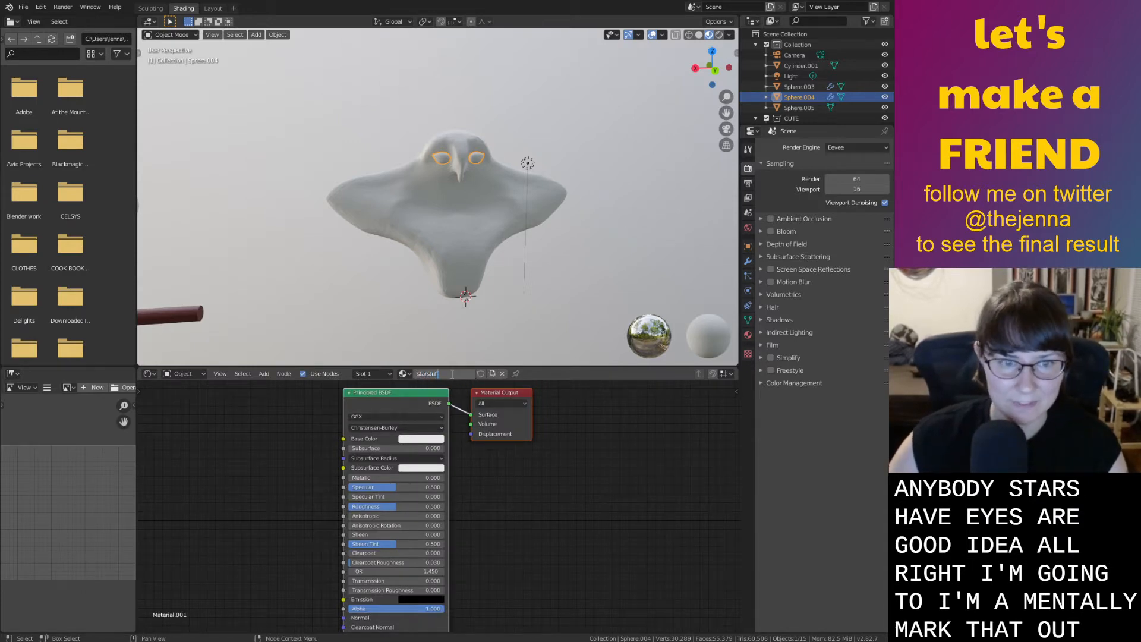
type("ff")
key("Return")
key("ctrl+s")
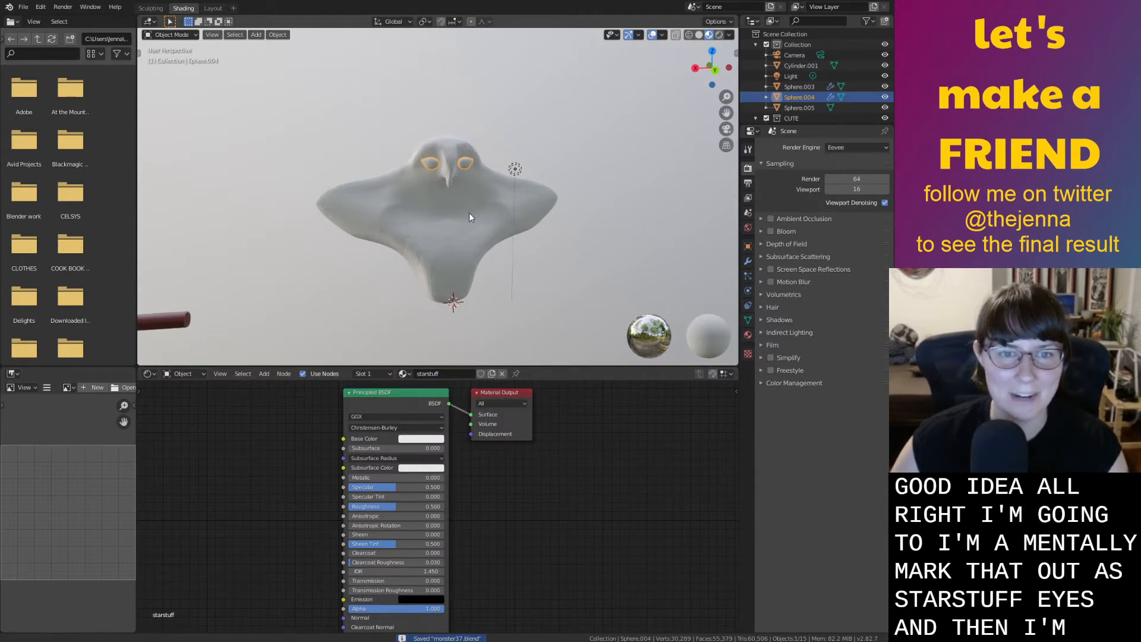
Return to the Layout workspace, save the file and select the creature's body and mirrored eyes together
key("ctrl+Page_Up")
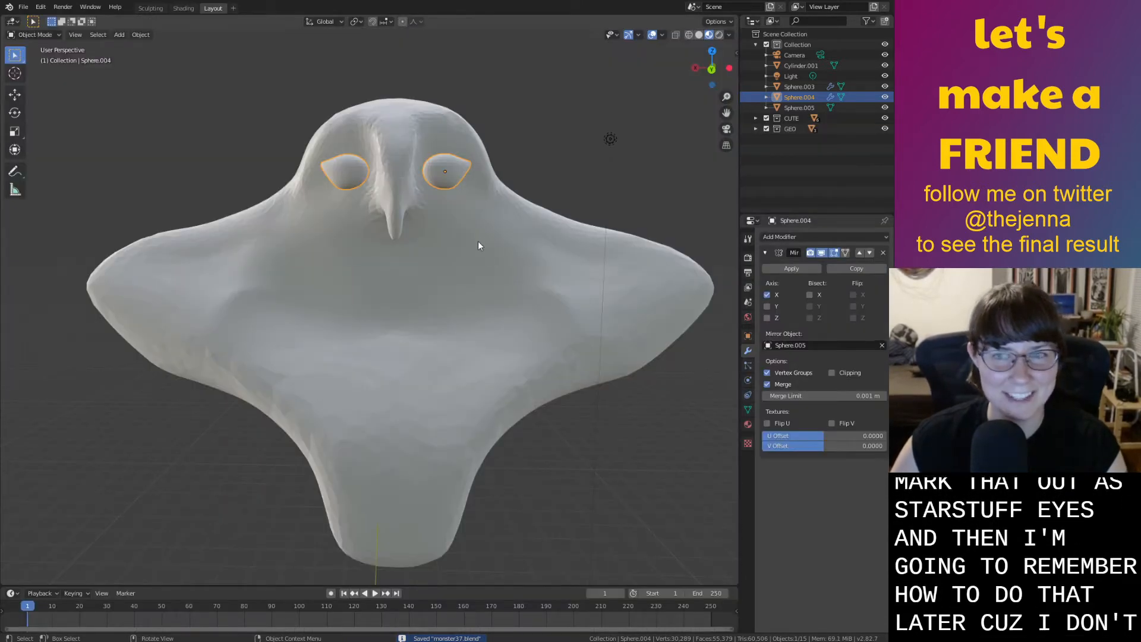
left_click(182, 8)
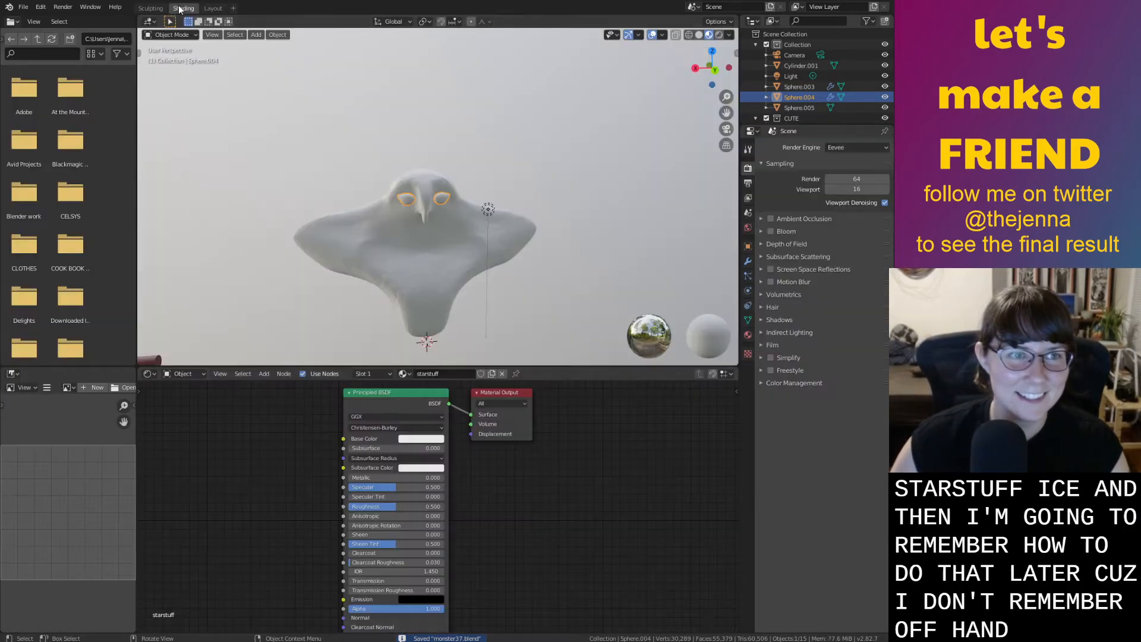
left_click(214, 7)
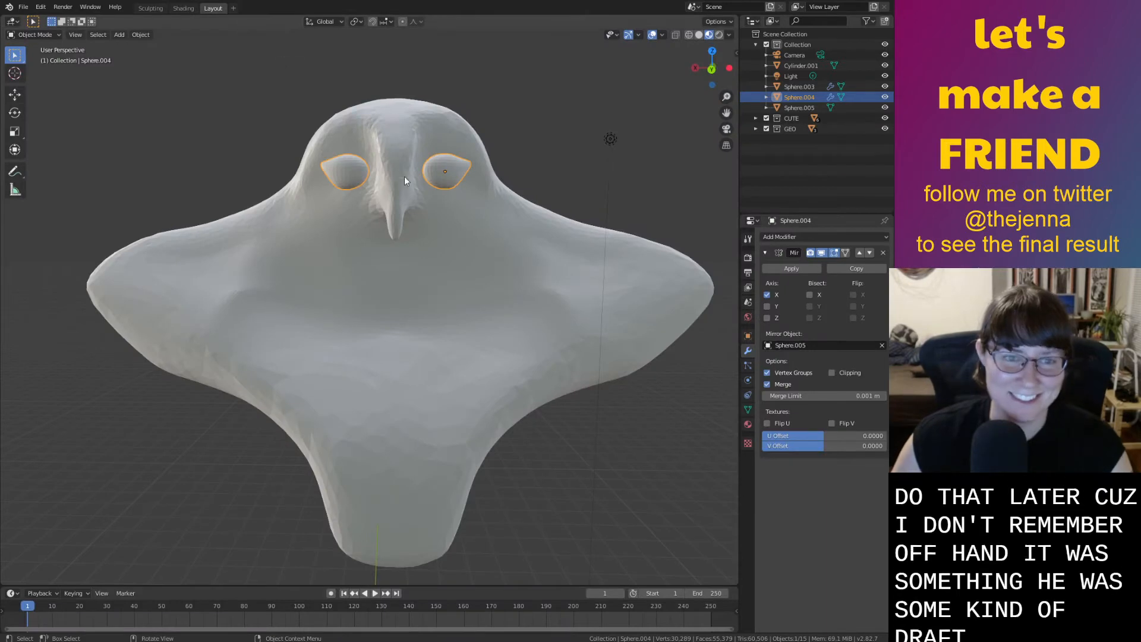
key("ctrl+s")
left_click(438, 250)
middle_click_drag(438, 248, 393, 268)
scroll(438, 242, "down", 5)
left_click_drag(330, 167, 410, 262, "shift")
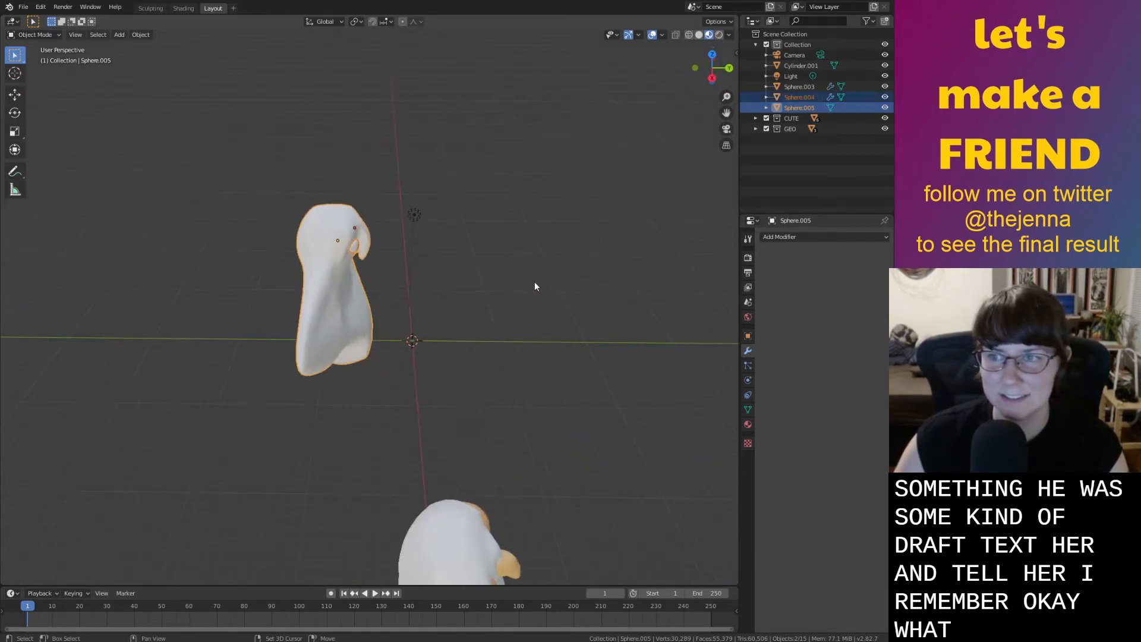
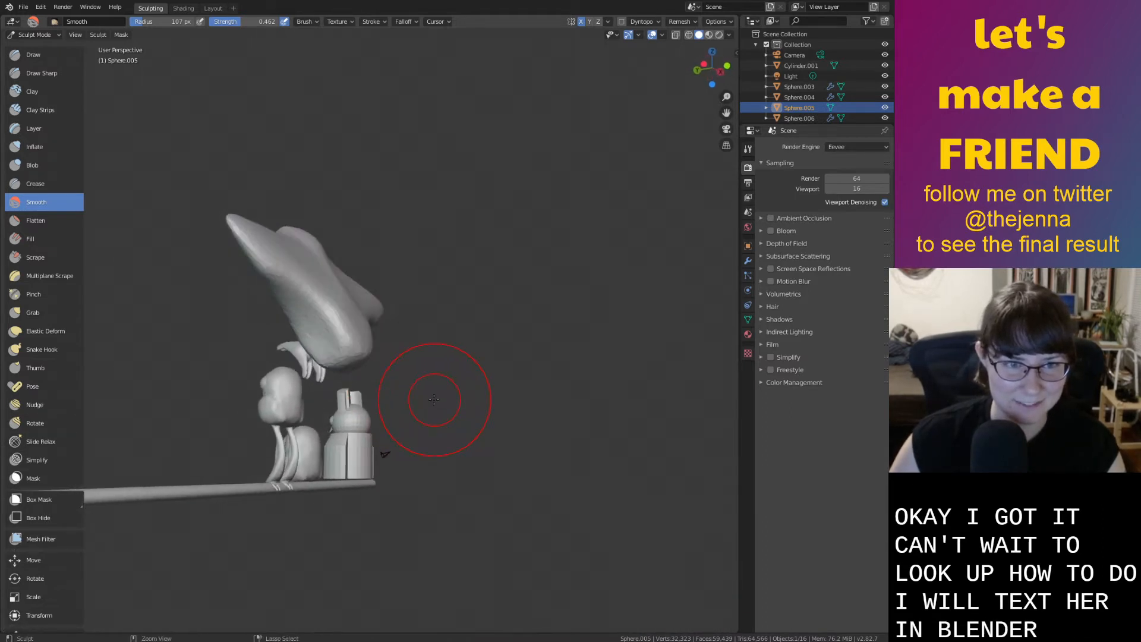
Bulge out the winged creature's back down towards the tail with the Inflate brush
key("i")
left_click_drag(425, 278, 399, 248)
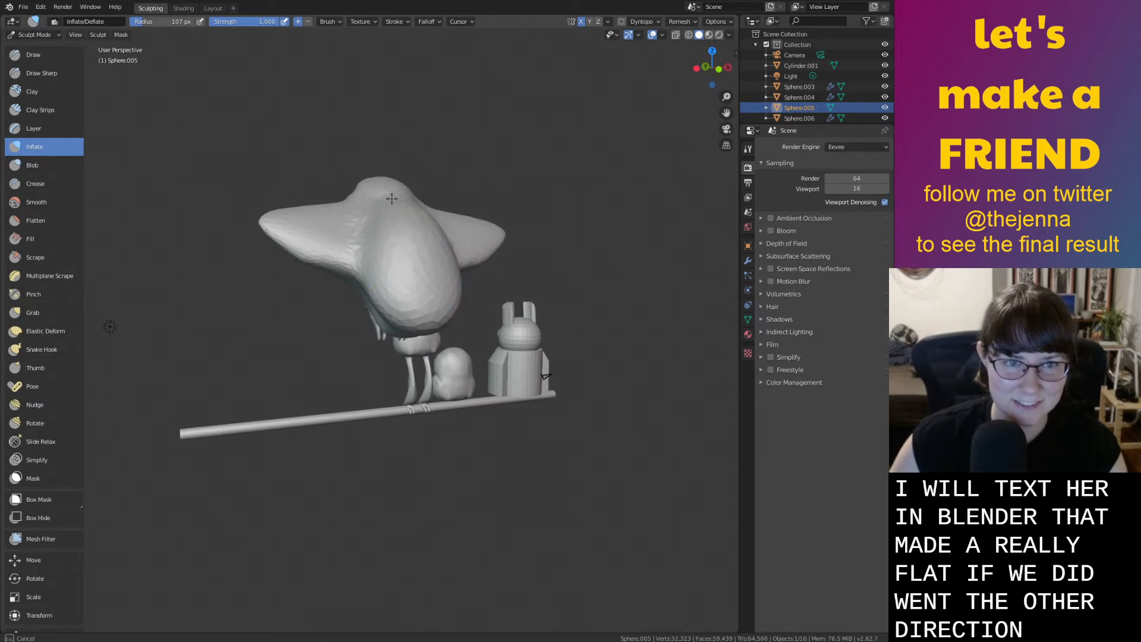
left_click_drag(393, 208, 408, 275)
Smooth the inflated back and tail end of the winged creature from several sides
left_click_drag(402, 231, 397, 208, "shift")
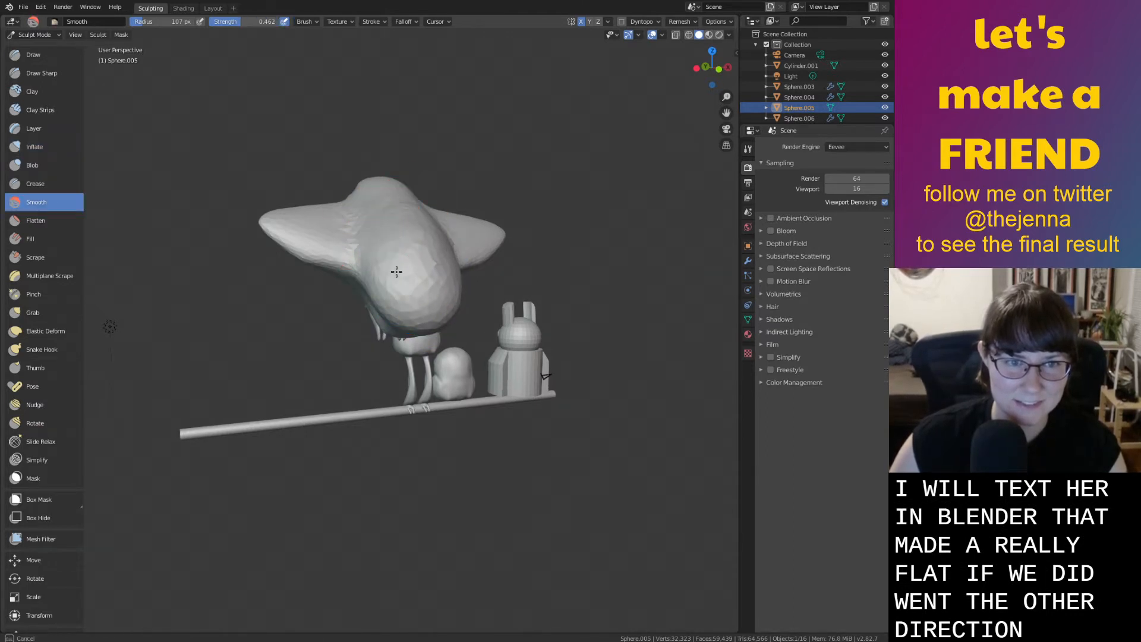
left_click_drag(423, 250, 372, 219)
mouse_move(382, 211)
middle_mouse_down()
mouse_move(336, 357)
mouse_move(211, 400)
mouse_move(400, 472)
mouse_move(569, 229)
mouse_move(669, 238)
mouse_move(467, 270)
mouse_move(417, 170)
mouse_move(484, 329)
middle_mouse_up()
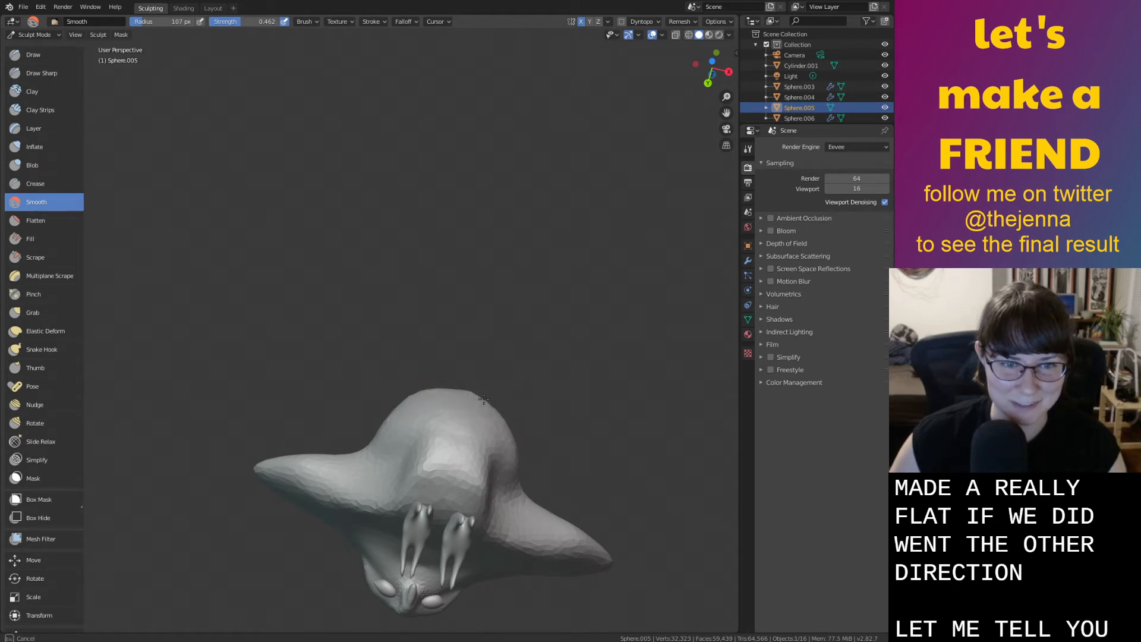
mouse_move(383, 445)
middle_mouse_down()
mouse_move(523, 408)
mouse_move(517, 356)
mouse_move(488, 404)
middle_mouse_up()
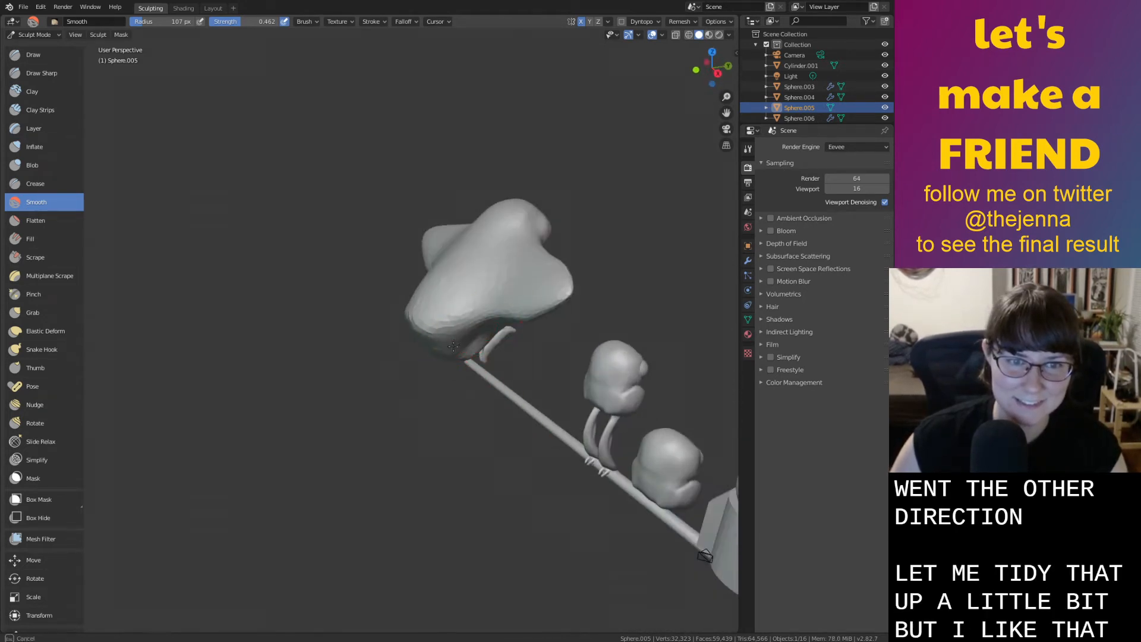
middle_click_drag(451, 318, 598, 301)
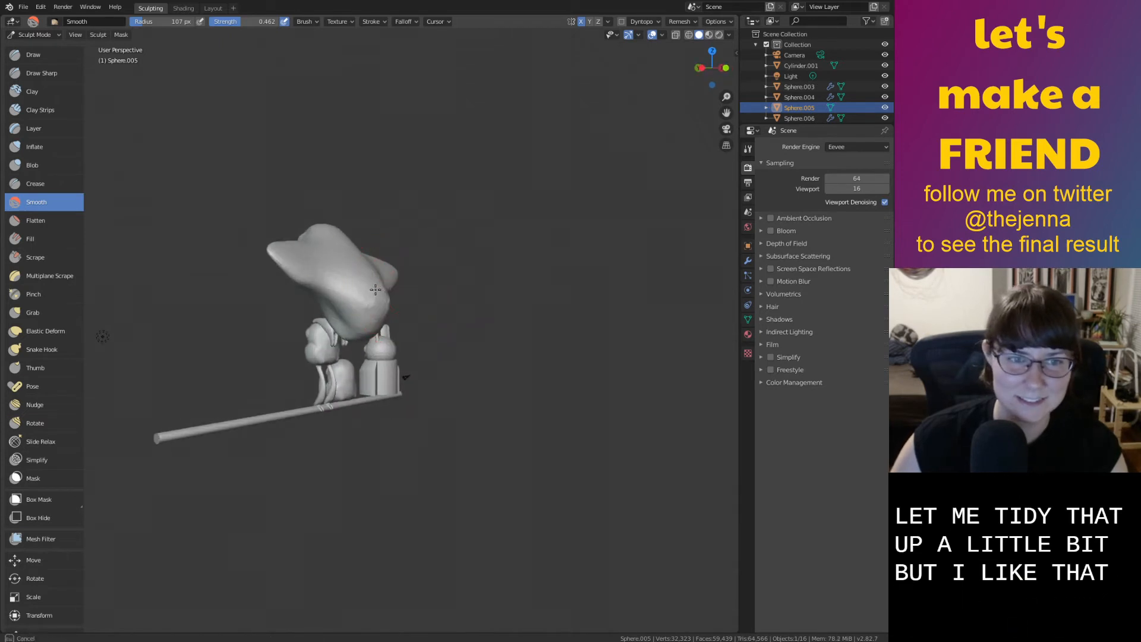
middle_click_drag(375, 311, 259, 343)
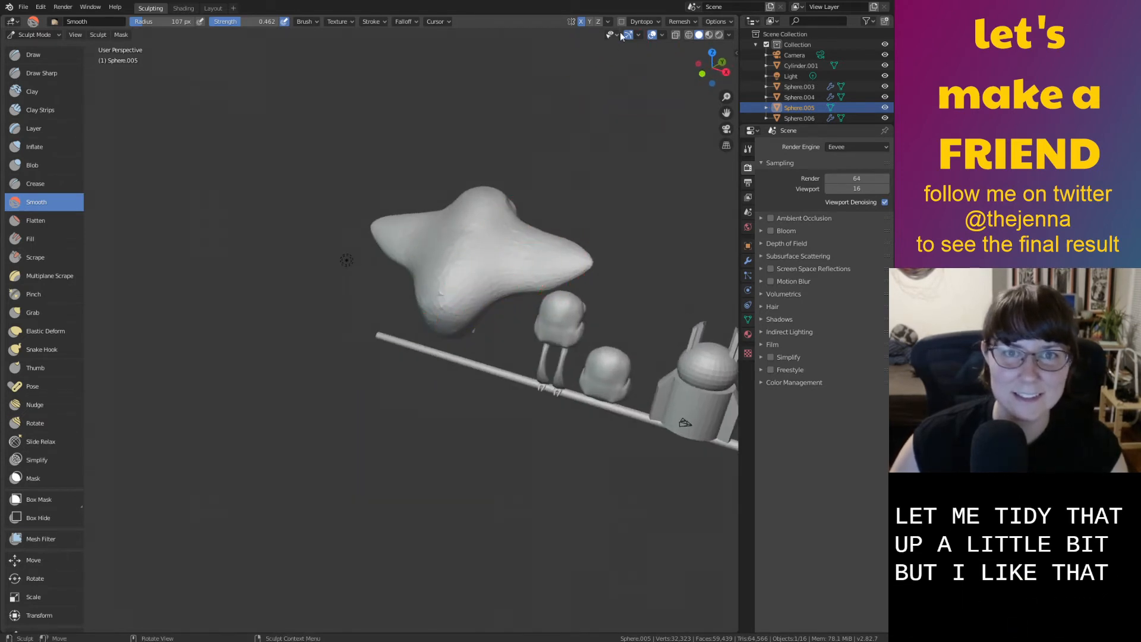
Enable dynamic topology, flatten the bulge at the winged creature's tail end with the Smooth brush and save the file
left_click(622, 22)
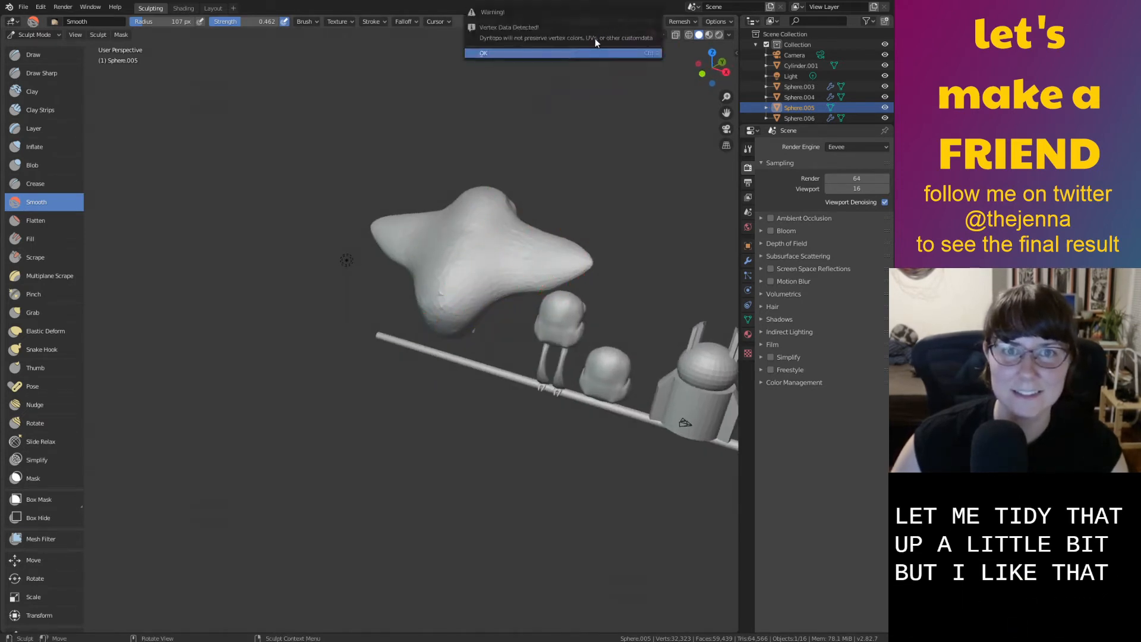
left_click(590, 56)
scroll(451, 250, "up", 2)
middle_click_drag(451, 250, 517, 345)
middle_click_drag(517, 345, 484, 362)
key("i")
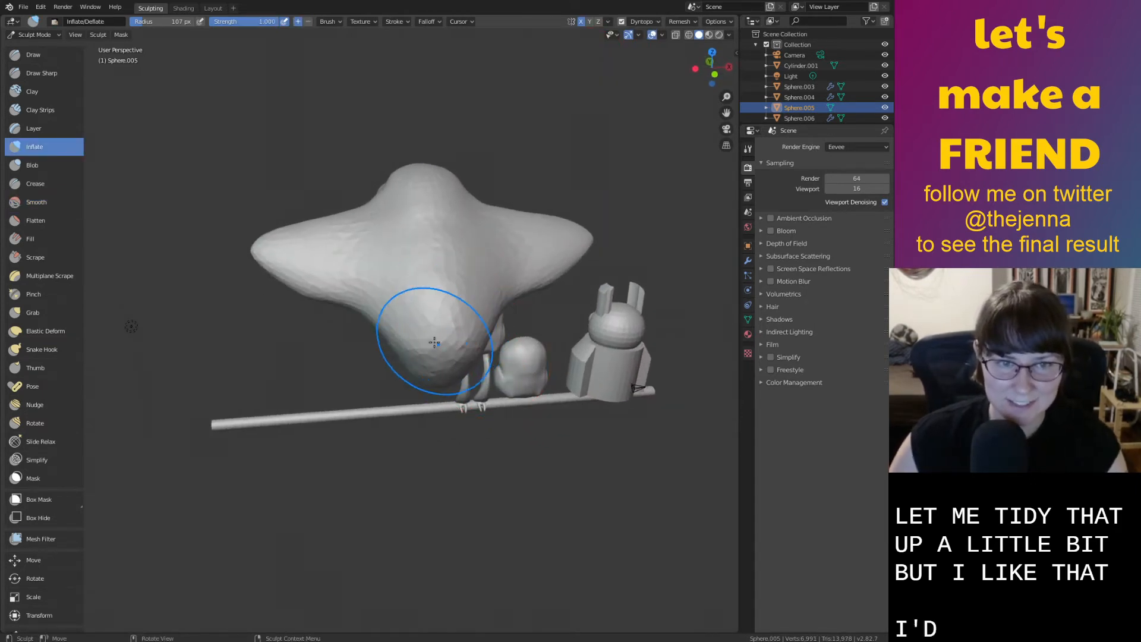
key("shift+s")
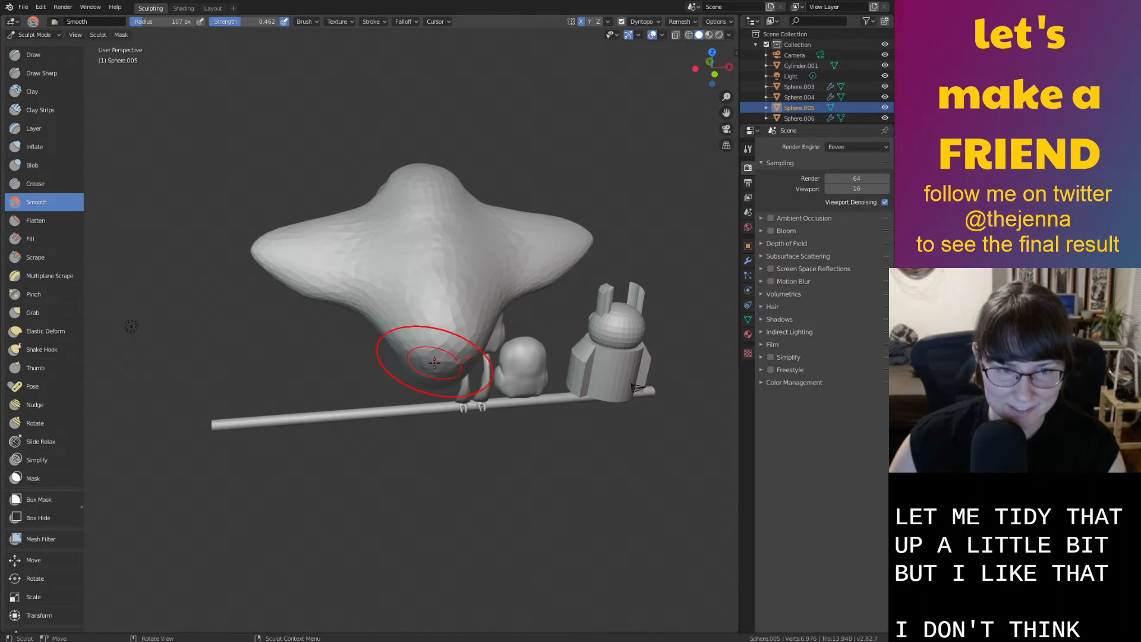
mouse_move(441, 306)
middle_mouse_down()
mouse_move(408, 400)
mouse_move(455, 408)
mouse_move(492, 438)
middle_mouse_up()
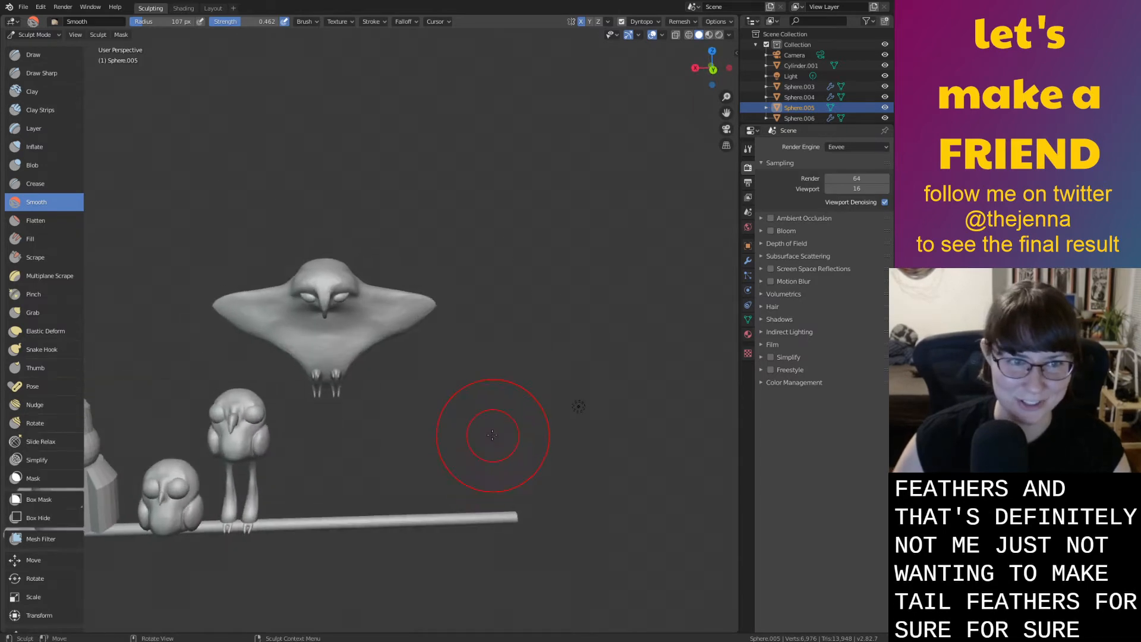
key("ctrl+s")
Switch to the Layout workspace, deselect the winged creature's body and save the file
middle_click_drag(446, 405, 523, 246, "shift")
key("Tab")
key("Tab")
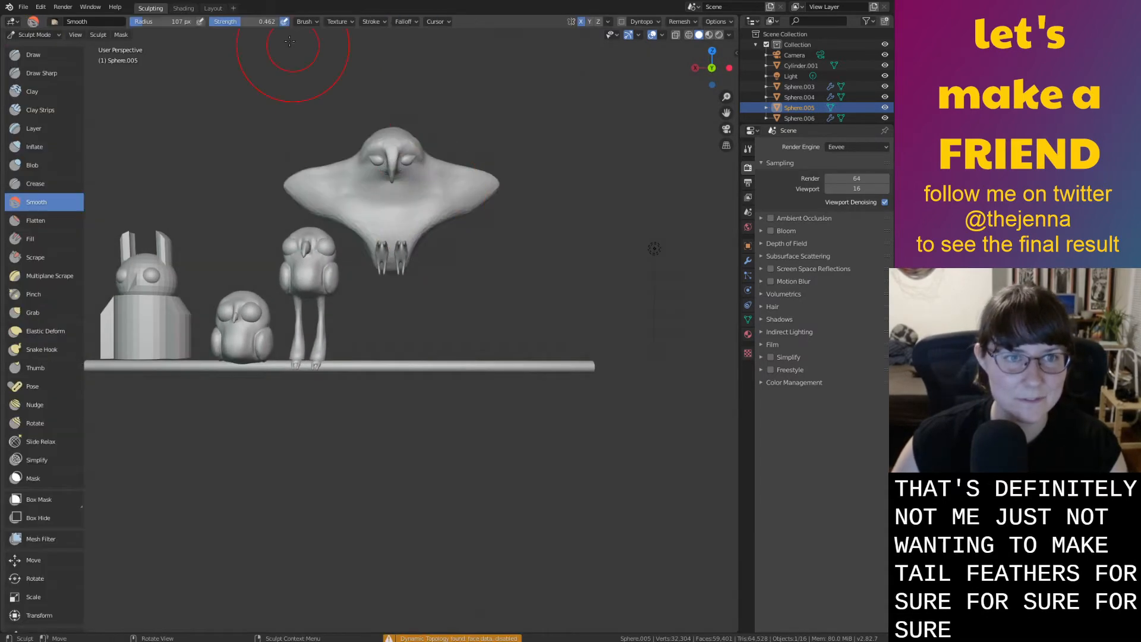
left_click(212, 8)
right_click(366, 205)
left_click(358, 203)
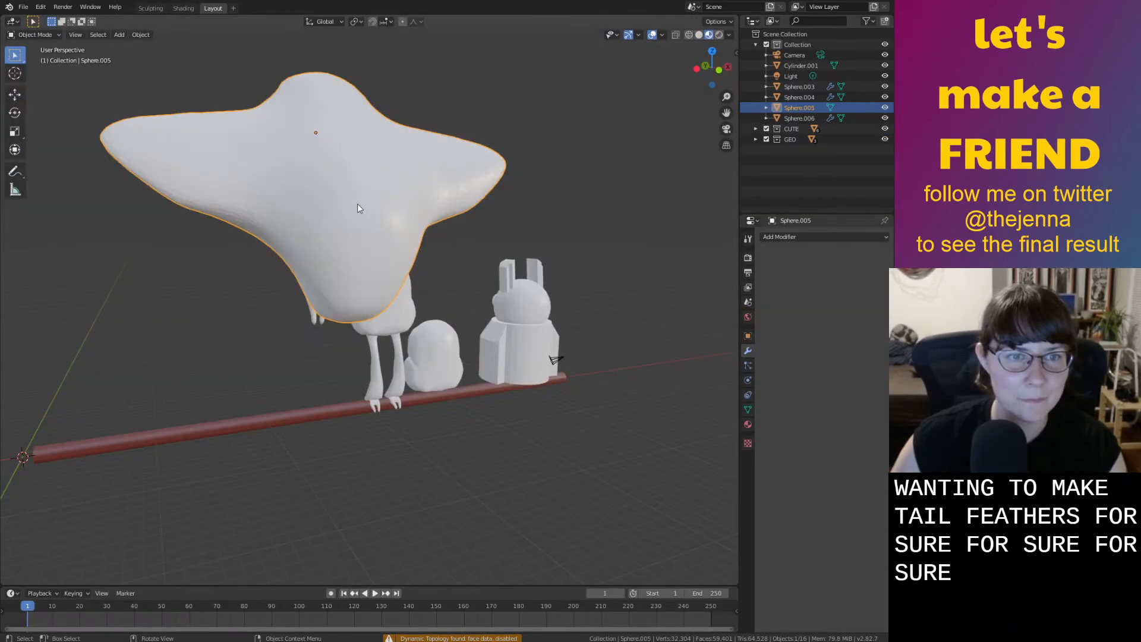
left_click(126, 311)
middle_click_drag(126, 311, 404, 308)
scroll(404, 308, "down", 4)
middle_click_drag(493, 338, 454, 340)
key("ctrl+a")
key("ctrl+s")
middle_click_drag(464, 284, 490, 326)
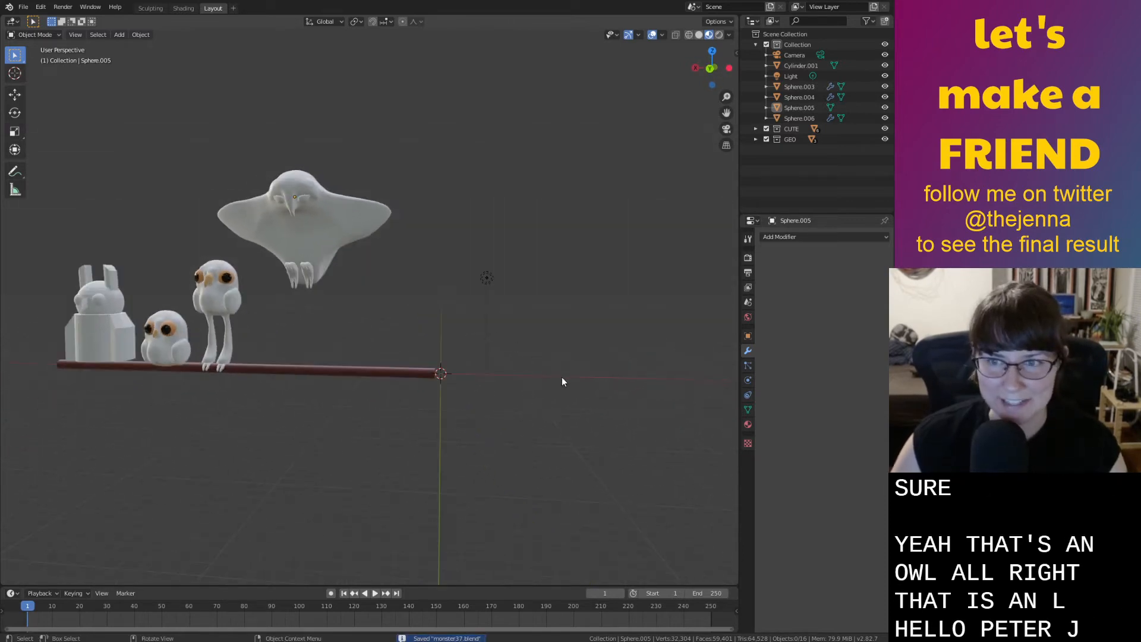
Select all the creatures together with the branch
left_click_drag(94, 162, 334, 400)
key("KP_Decimal")
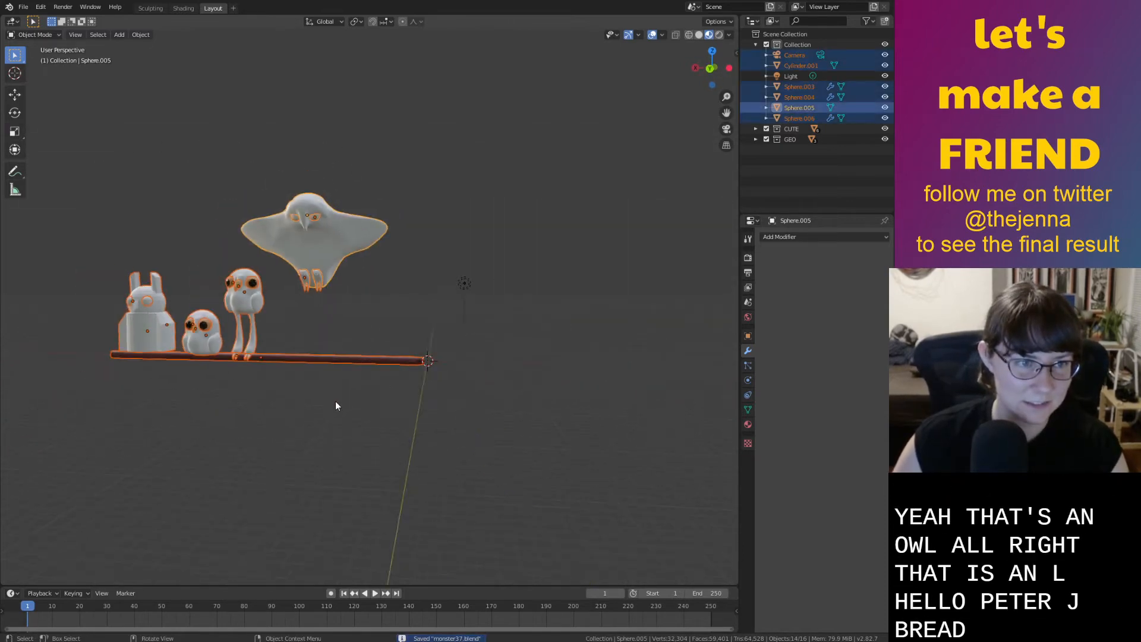
key("g")
key("x")
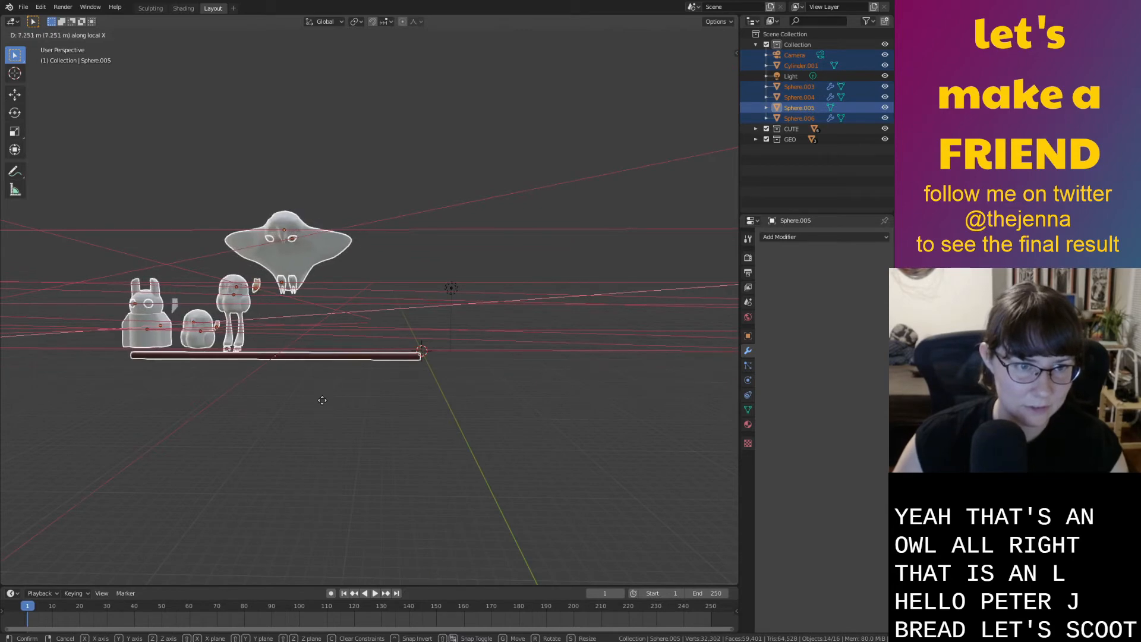
key("Escape")
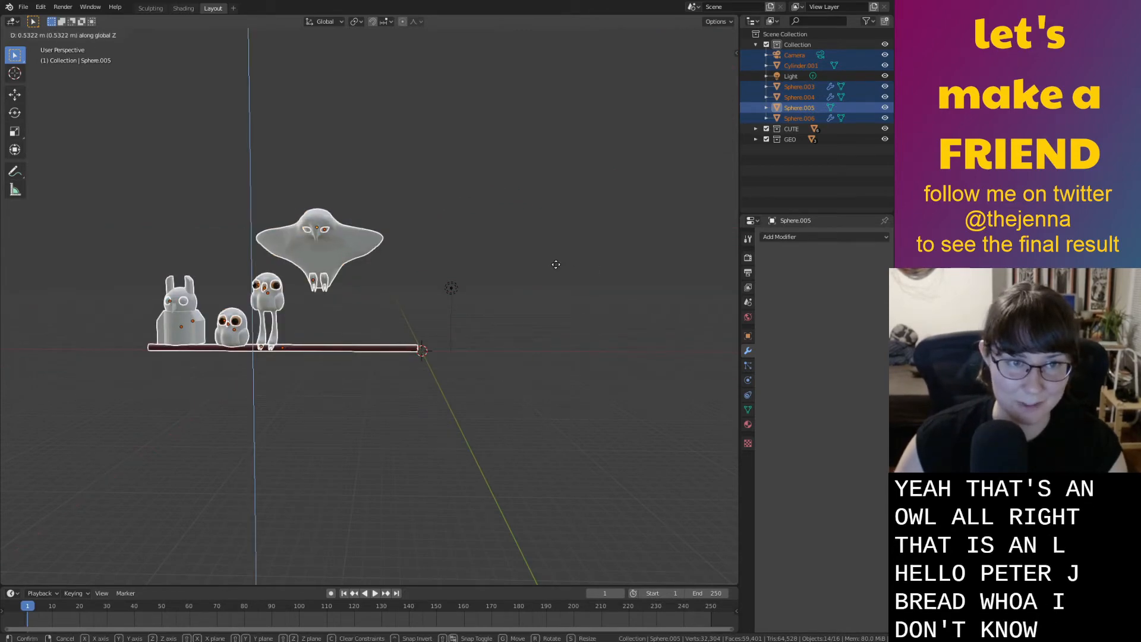
key("x")
right_click(497, 266)
Extend the selection over the creatures and move the whole group with the branch 14.8 m along global X
left_click_drag(153, 197, 282, 369, "shift")
key("g")
key("x")
left_click(326, 194)
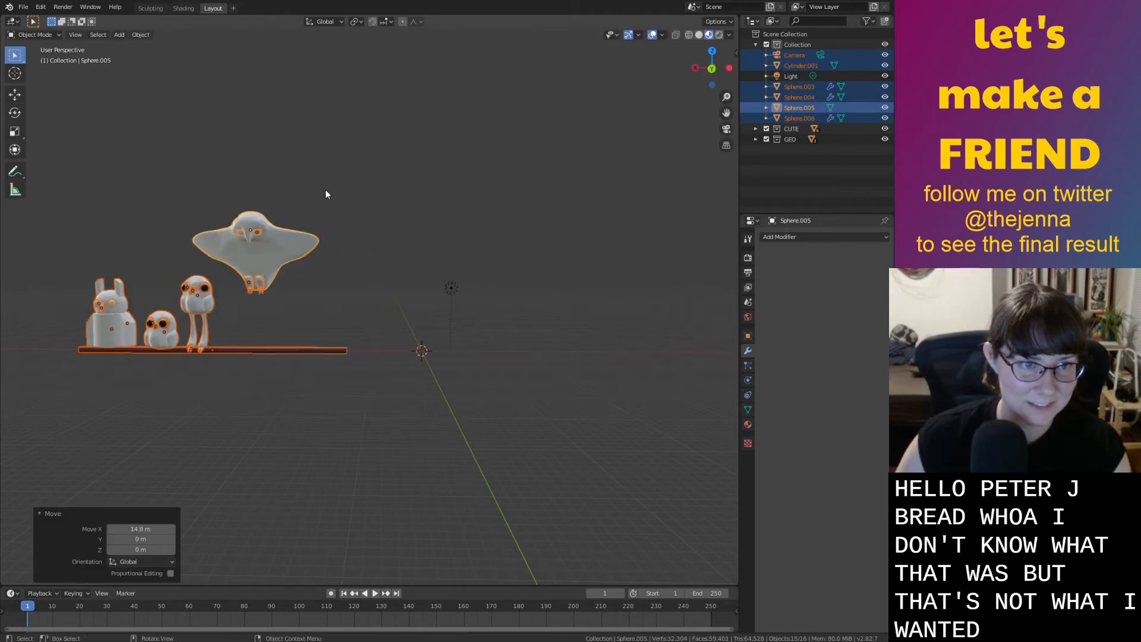
Move the winged creature's body, eyes and legs into a new collection named menacing, deselect everything and save the file
left_click_drag(230, 290, 231, 291)
left_click_drag(343, 163, 238, 293)
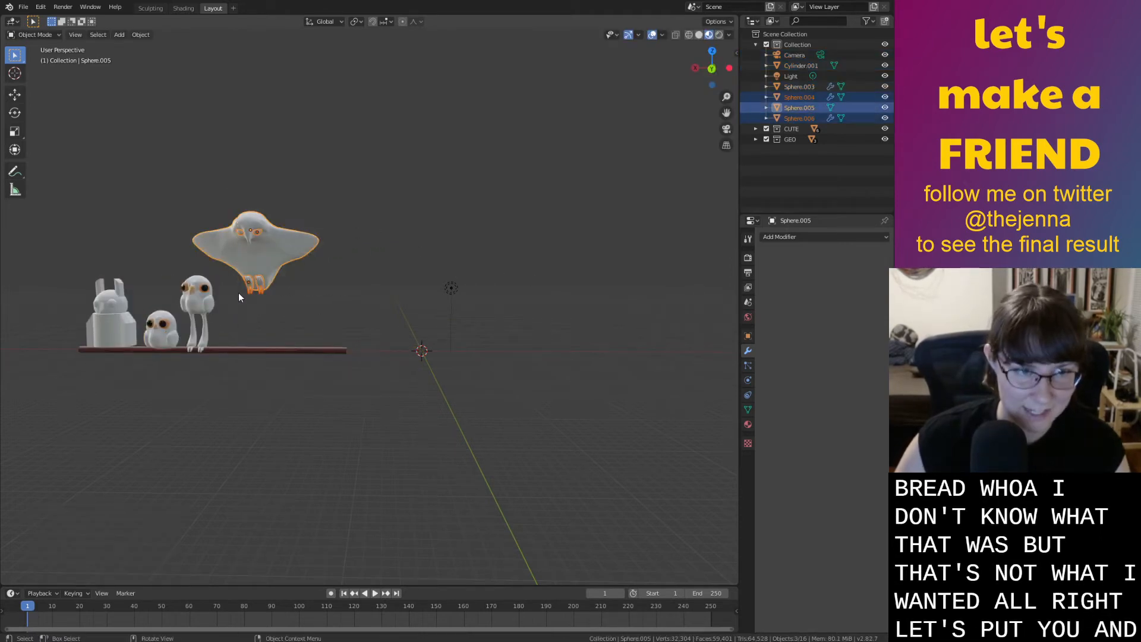
key("x")
left_click(335, 276)
left_click_drag(359, 162, 259, 270)
right_click(238, 420)
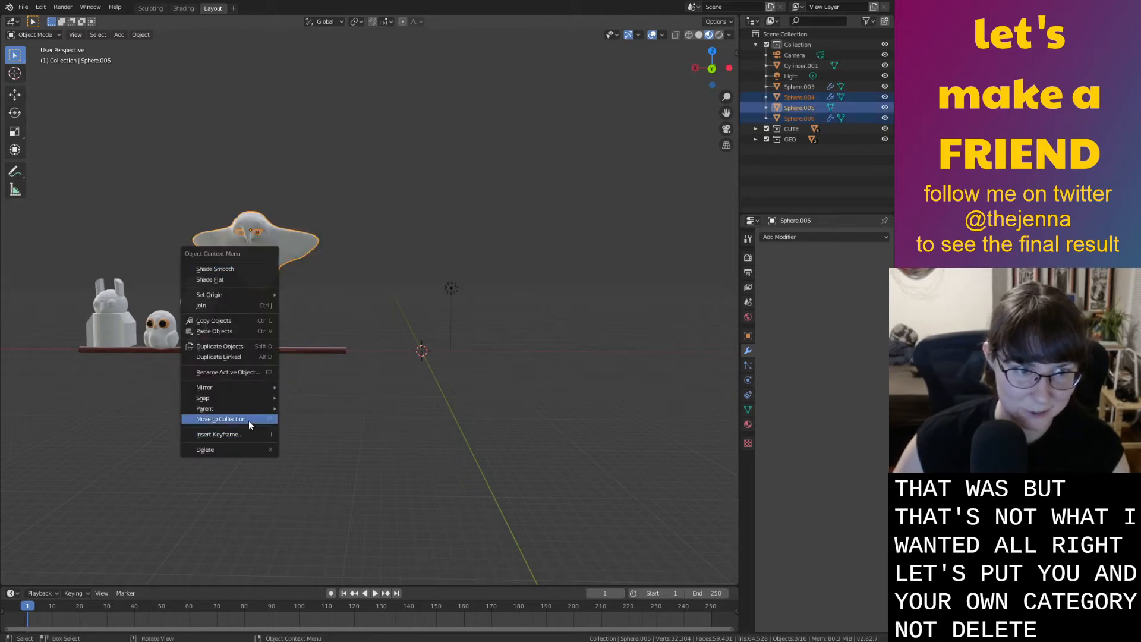
right_click(302, 203)
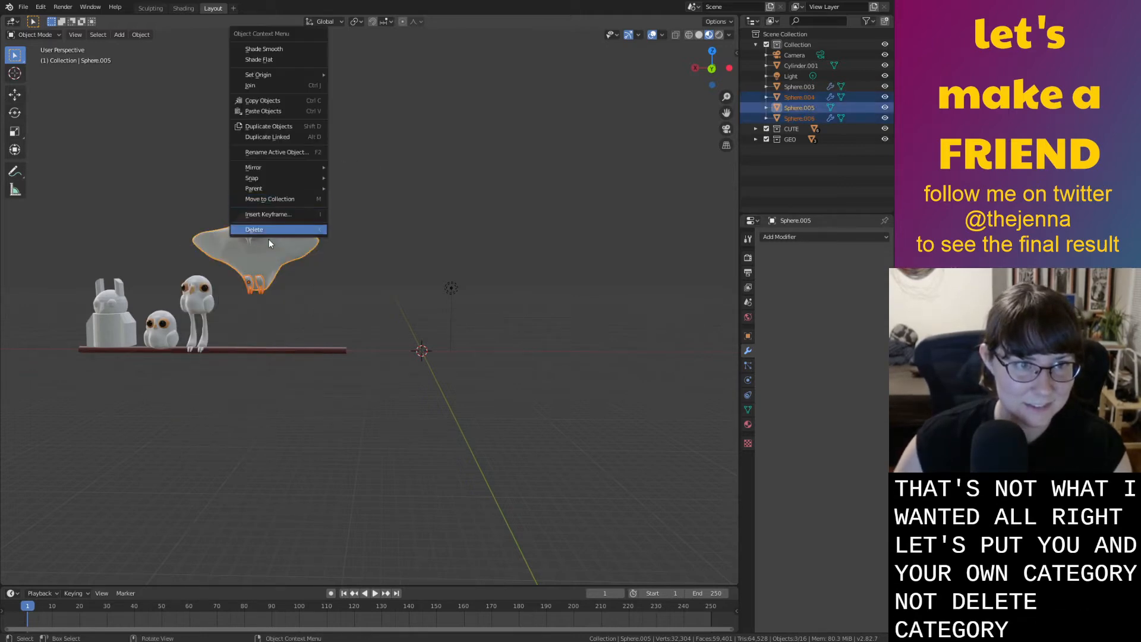
left_click(291, 198)
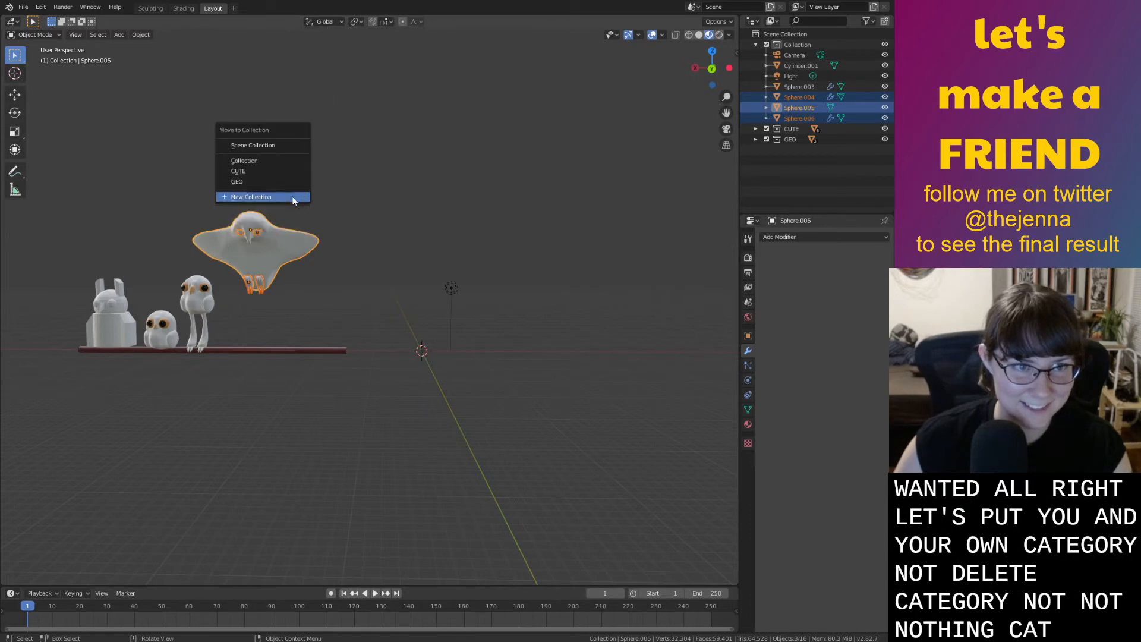
left_click(291, 196)
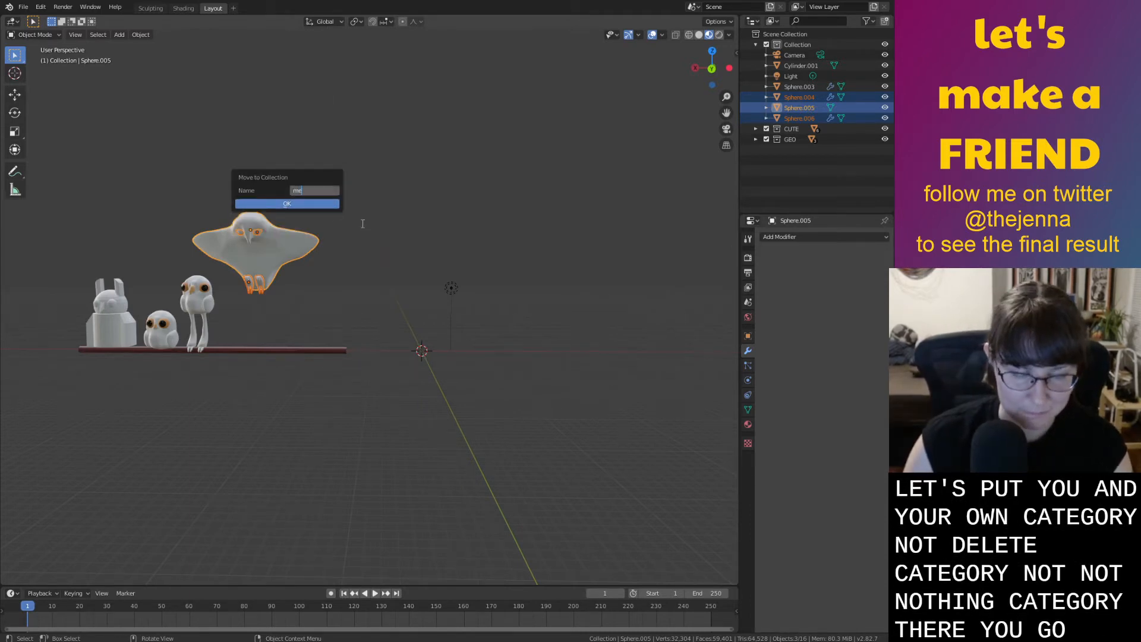
key("BackSpace")
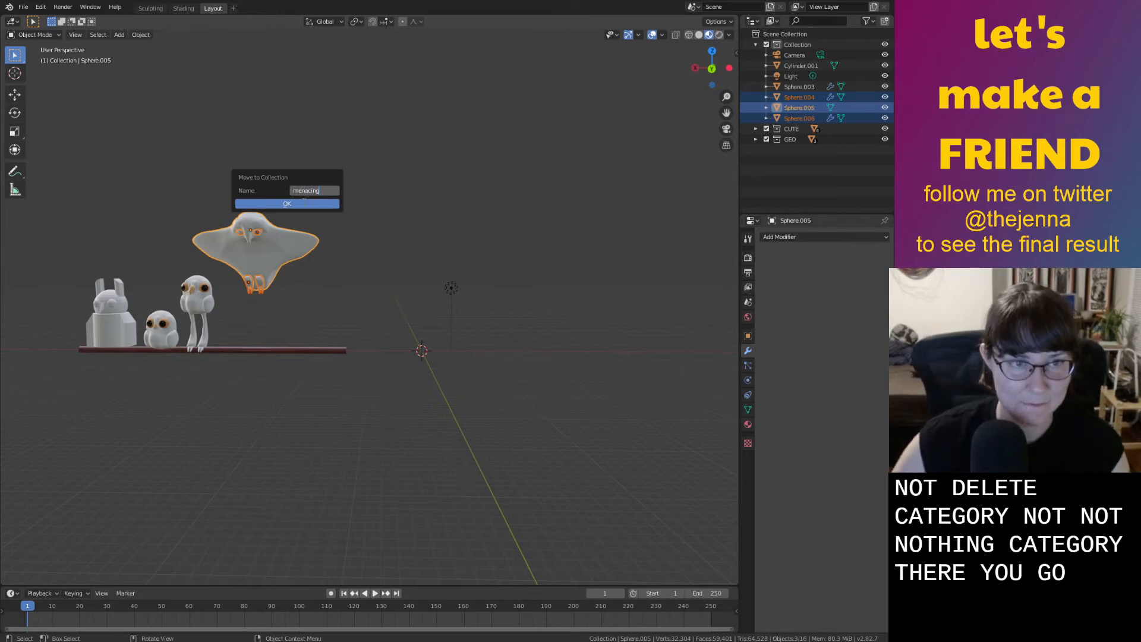
left_click(294, 204)
key("alt+a")
key("ctrl+s")
Select the winged creature's body and eyes
scroll(401, 234, "up", 2)
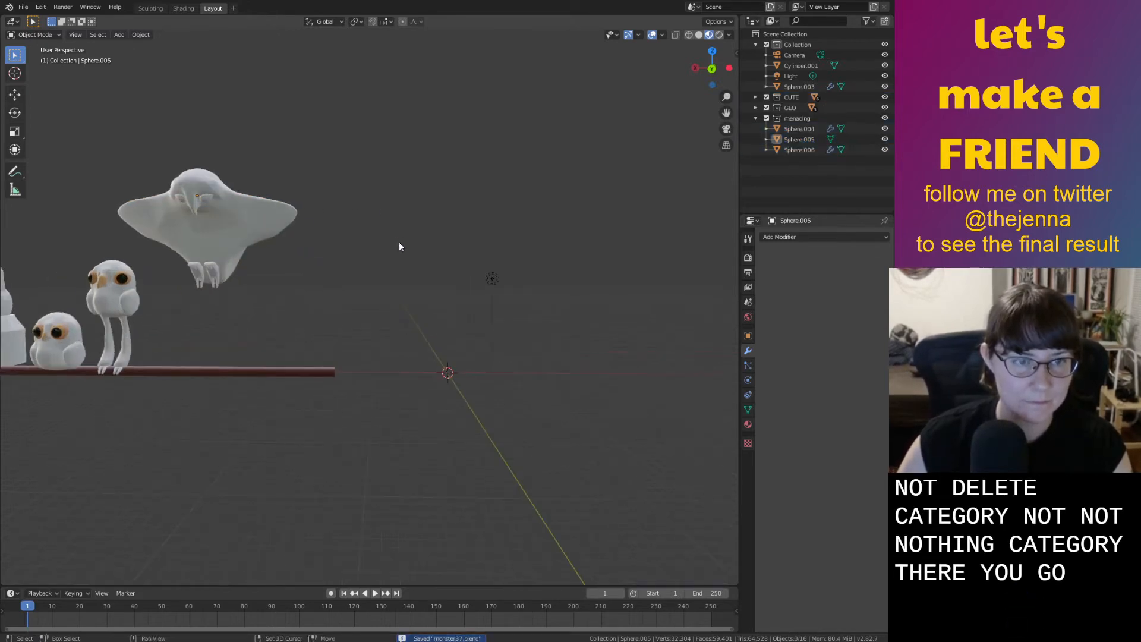
middle_click_drag(399, 247, 505, 234, "shift")
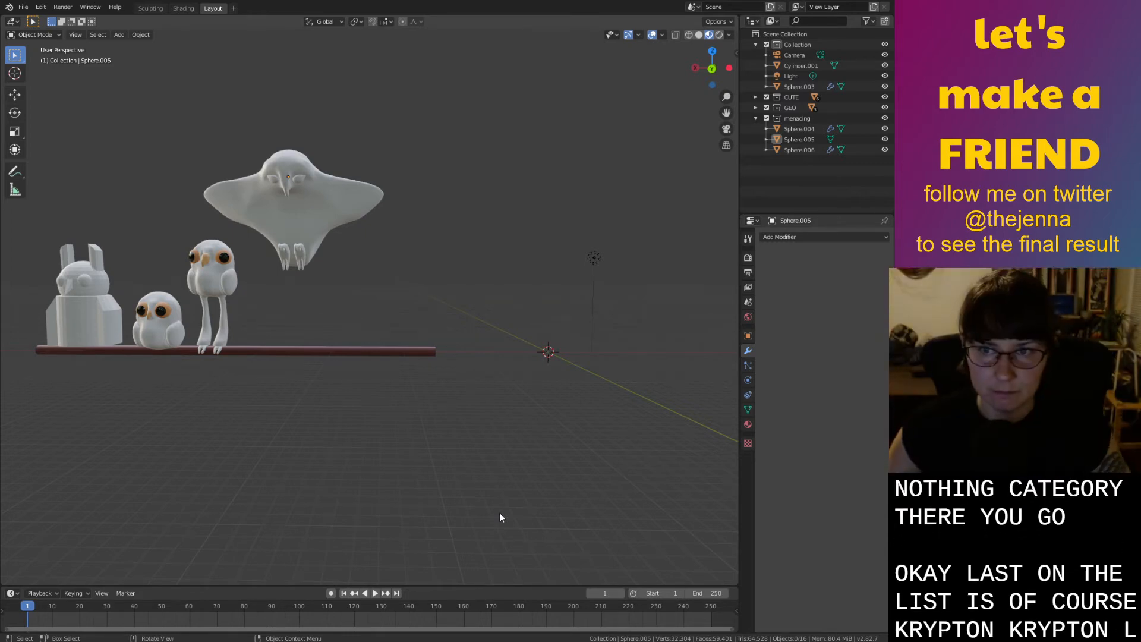
middle_click_drag(435, 301, 472, 328, "shift")
left_click_drag(387, 220, 387, 220)
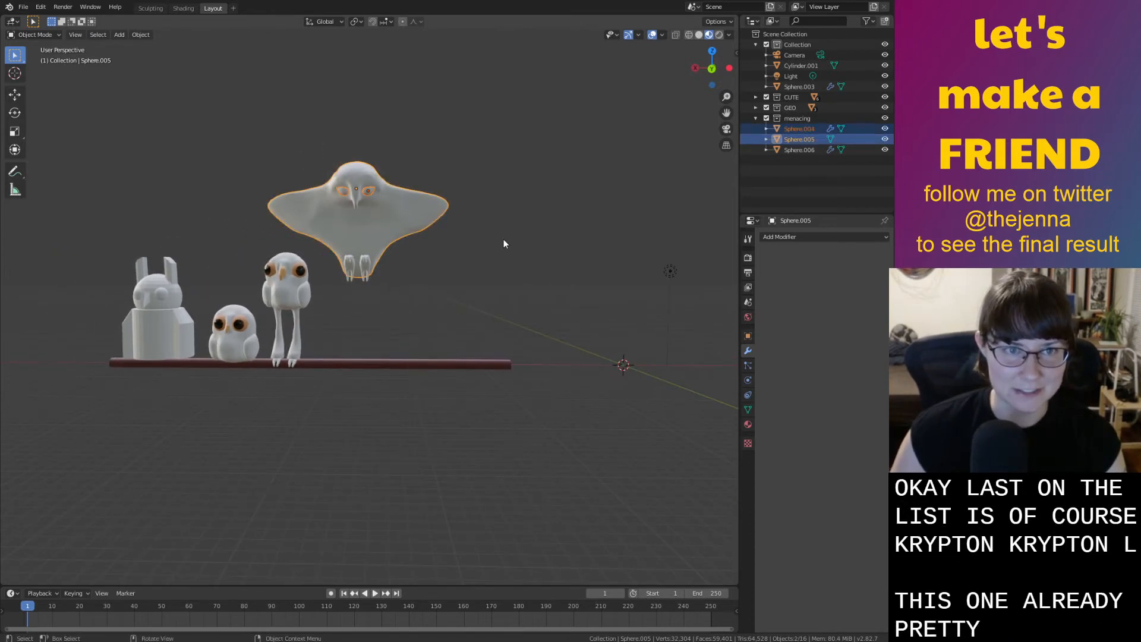
Clear the selection, add a UV sphere at the world origin and raise it about 7 m along Z
middle_click_drag(531, 273, 459, 275, "shift")
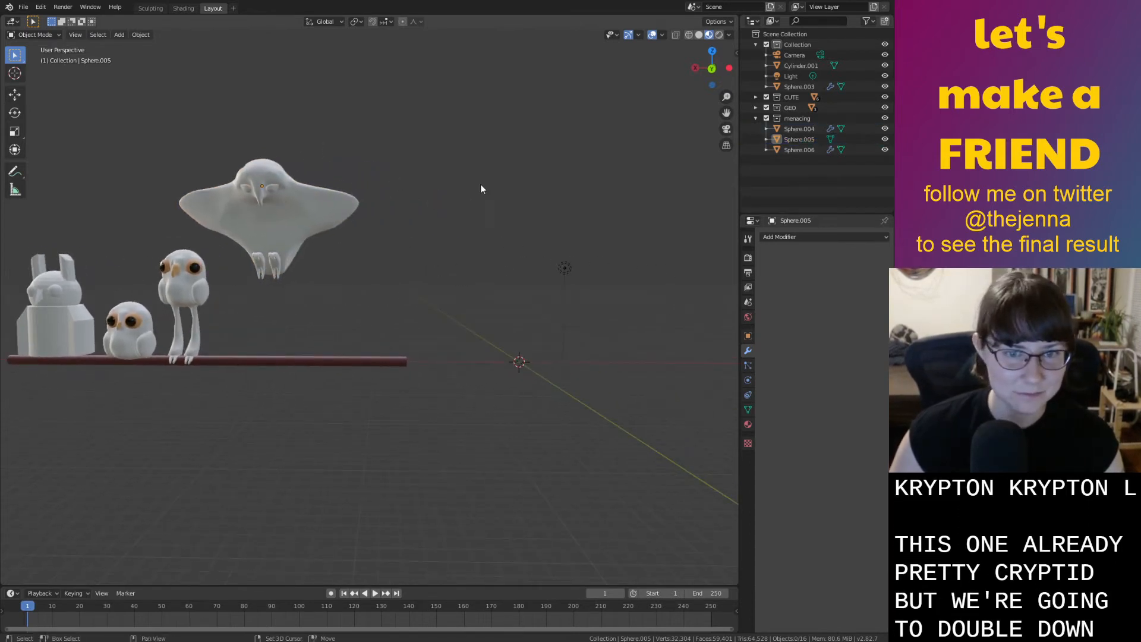
middle_click_drag(465, 188, 571, 213, "shift")
middle_click_drag(615, 254, 384, 229, "shift")
key("shift+a")
mouse_move(436, 365)
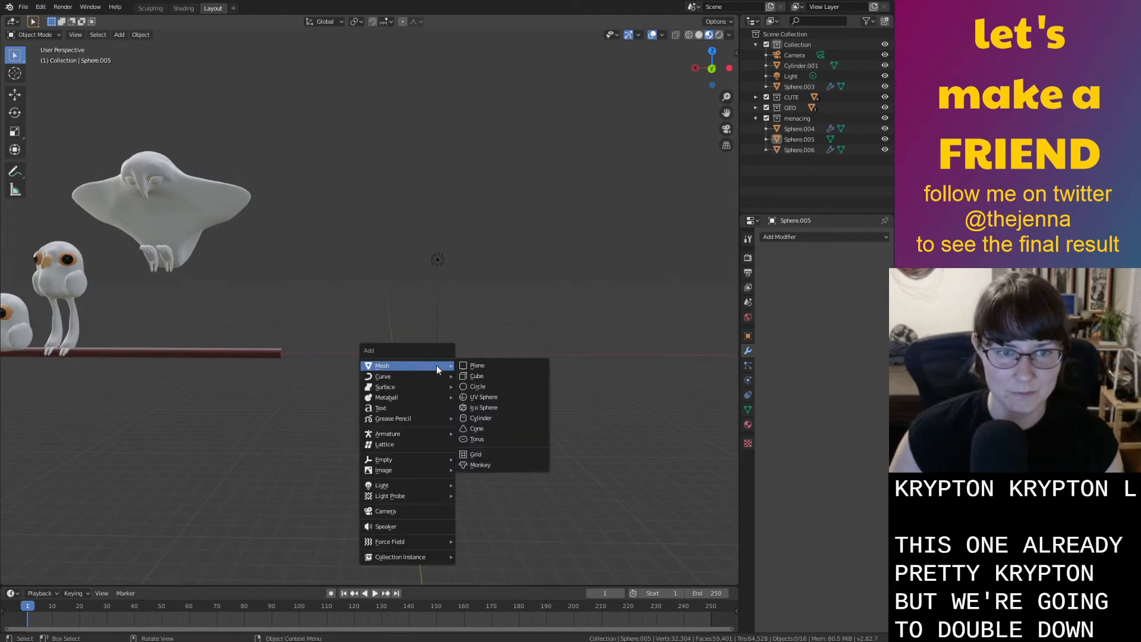
left_click(518, 395)
key("g")
key("z")
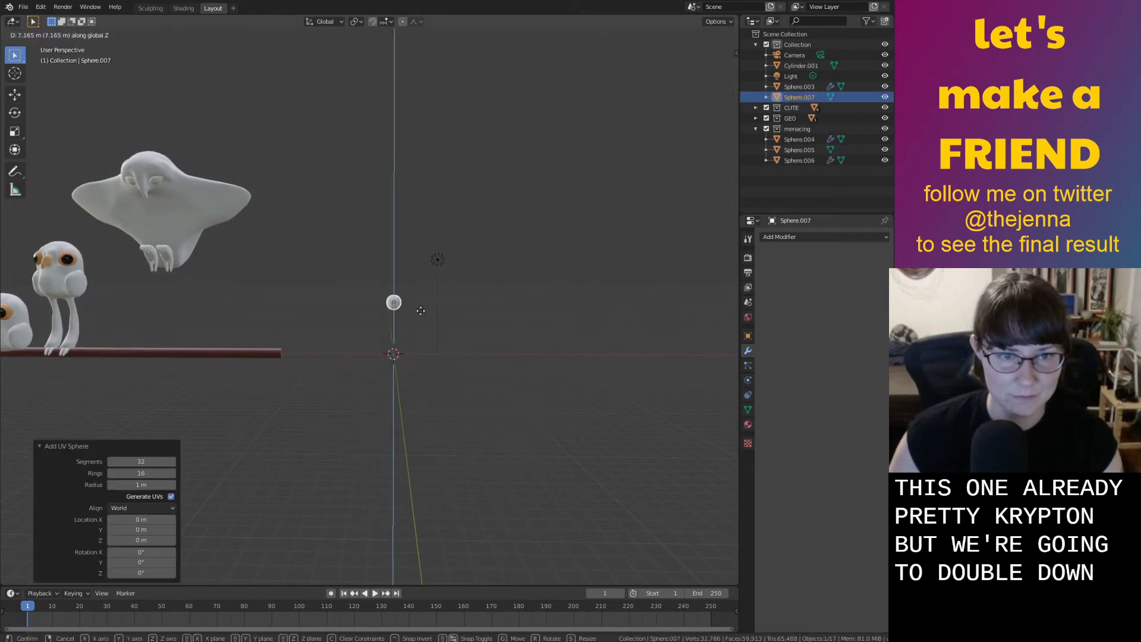
left_click(441, 293)
Scale the new sphere uniformly by about 5 and save the file
key("s")
left_click(578, 158)
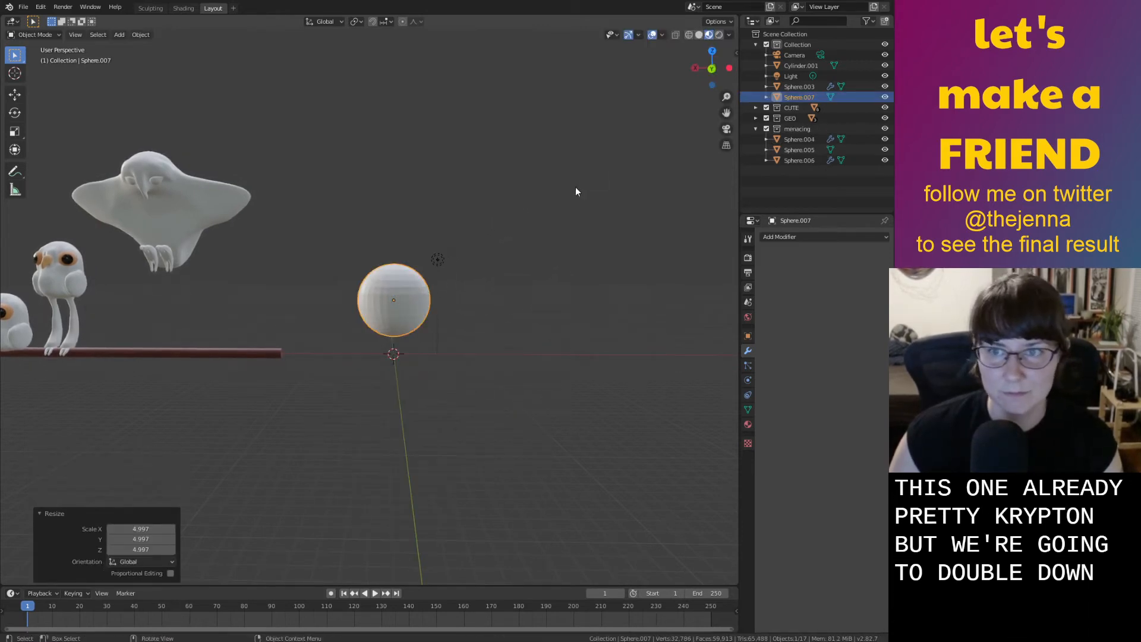
scroll(583, 229, "up", 3)
middle_click_drag(522, 273, 545, 294, "shift")
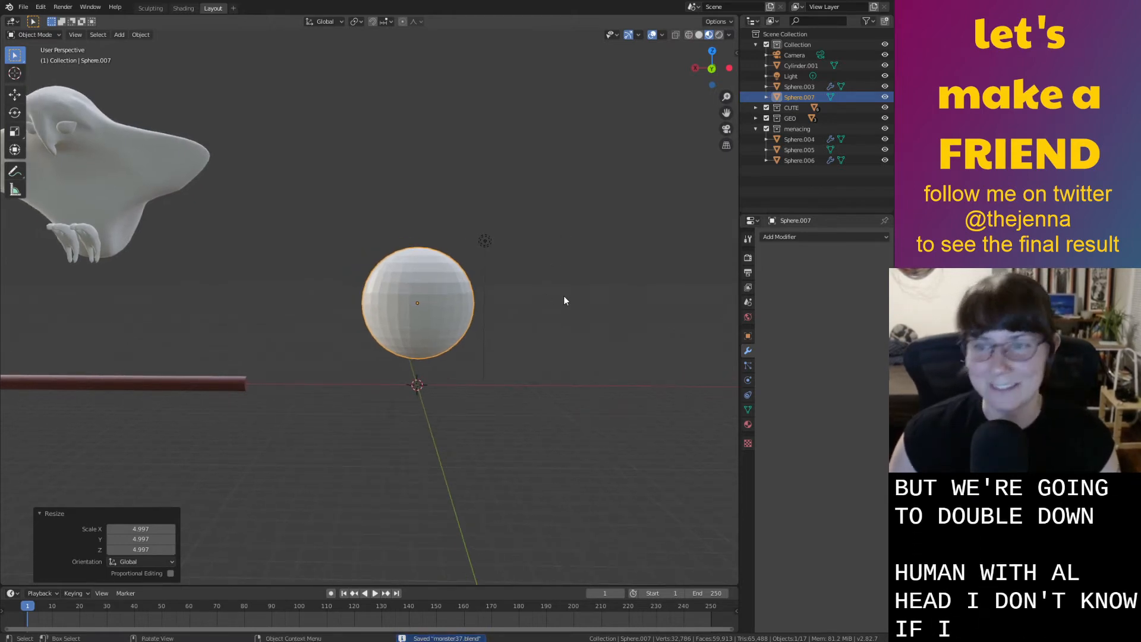
middle_click_drag(512, 305, 499, 317, "shift")
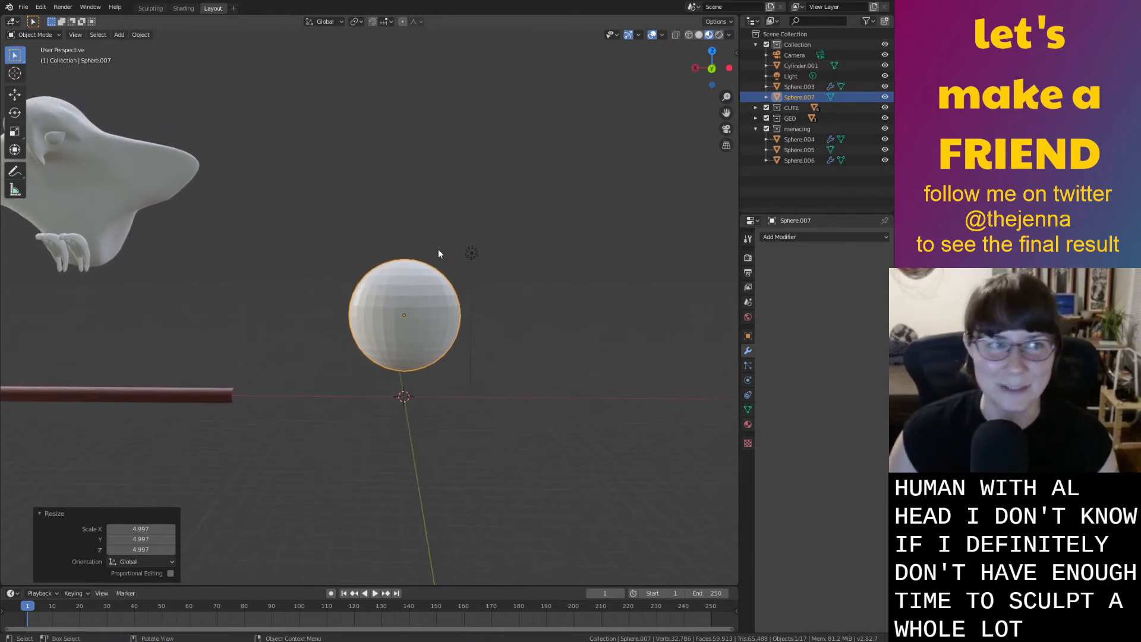
Stretch the sphere along Z into a tall ellipsoid and move it up 2.99 m
key("s")
key("z")
left_click(411, 42)
key("g")
key("z")
key("Escape")
key("s")
key("z")
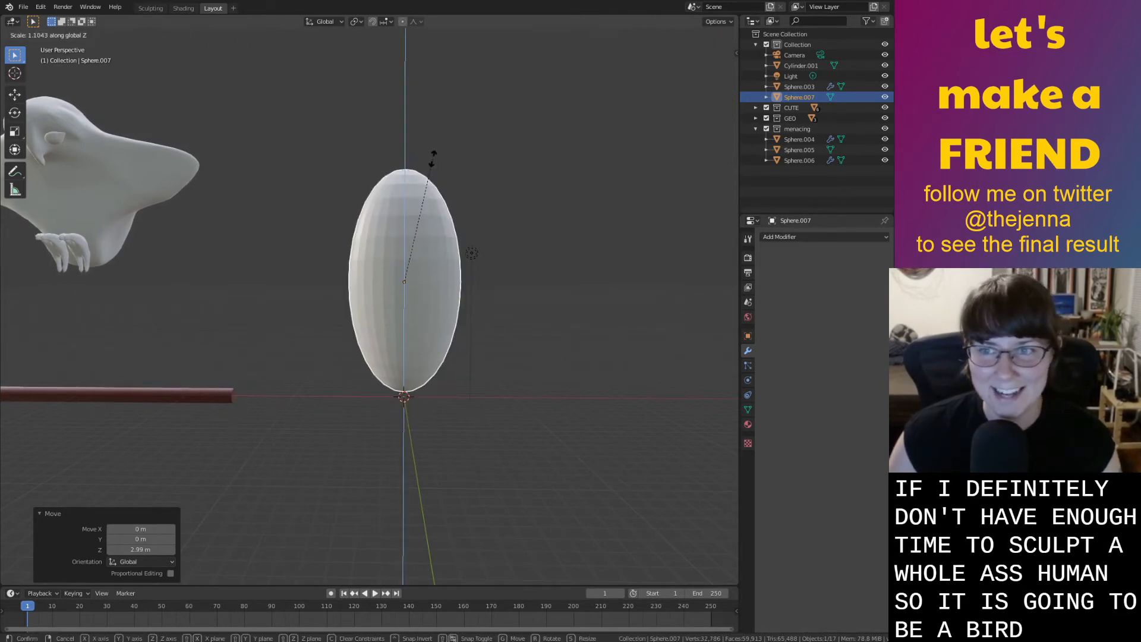
left_click(443, 357)
middle_click_drag(443, 351, 438, 384)
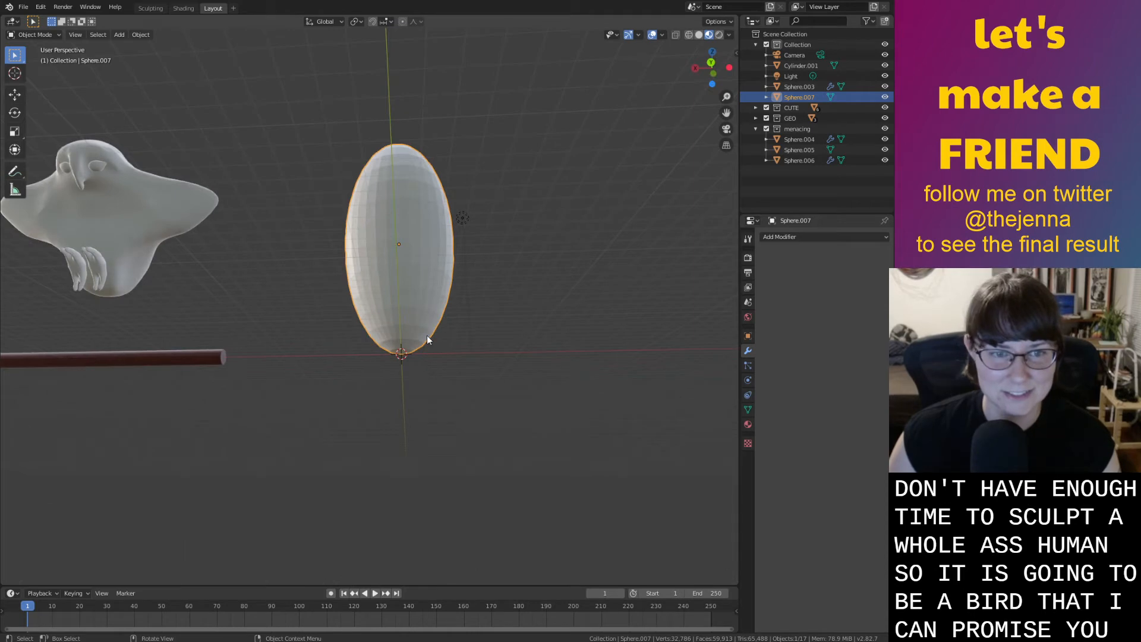
Enter Edit Mode on the ellipsoid and select the horizontal edge loop near its base
key("Tab")
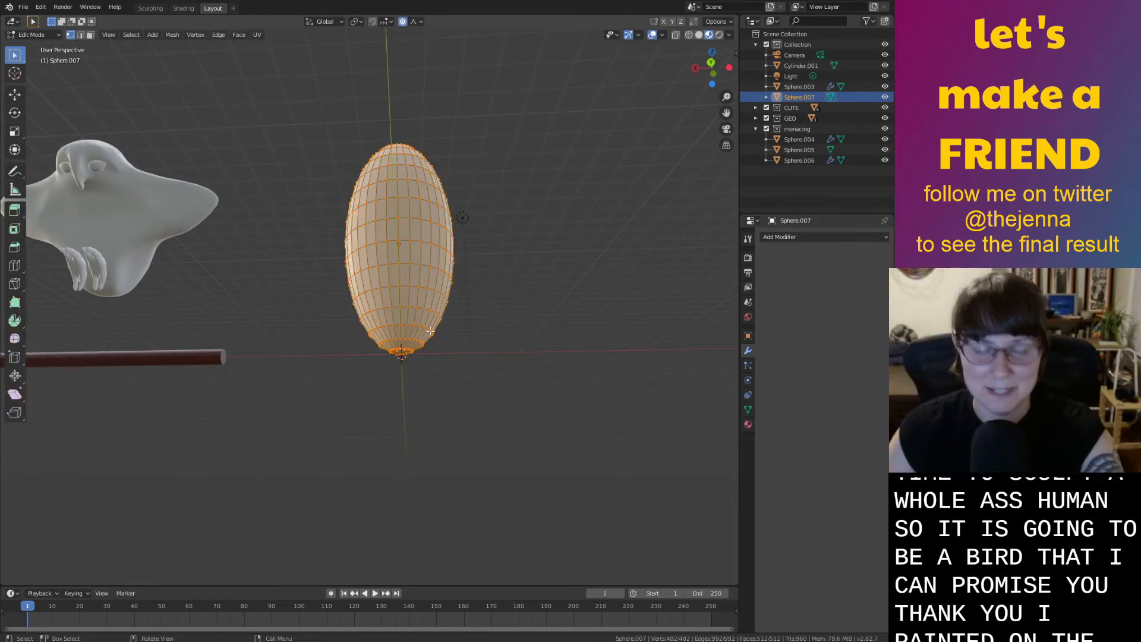
middle_click_drag(437, 348, 434, 291)
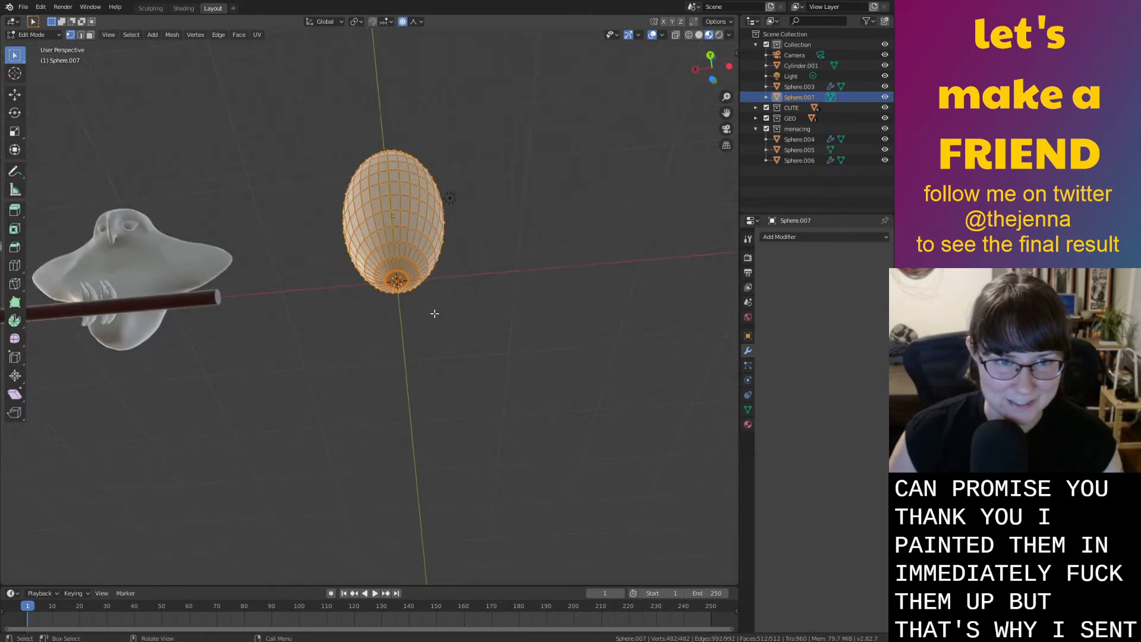
key("Tab")
key("Tab")
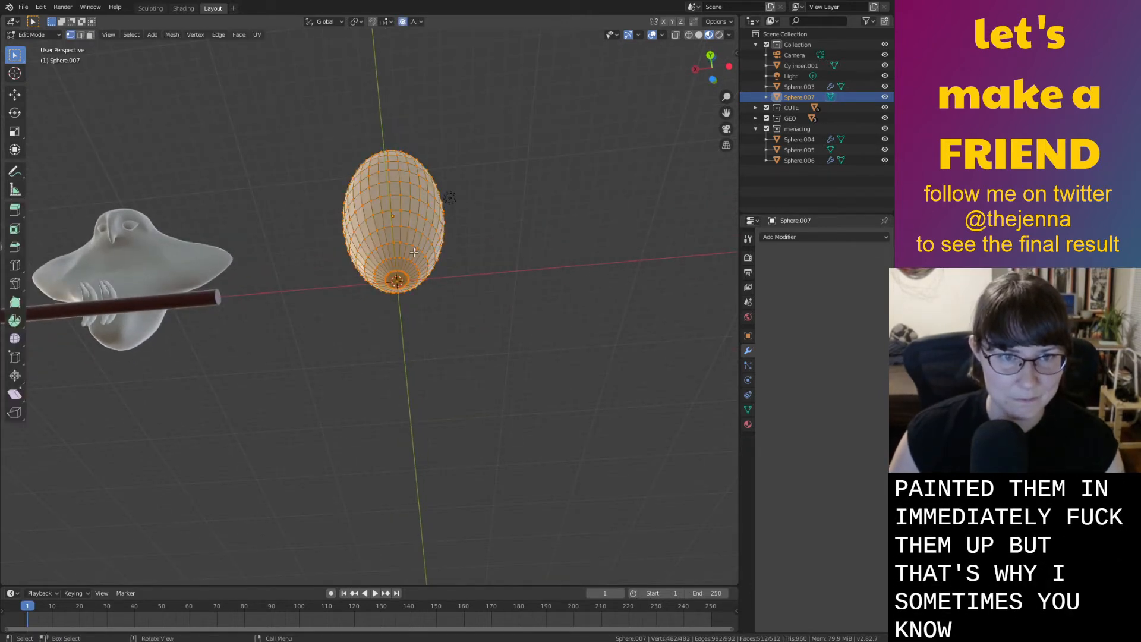
middle_click_drag(437, 251, 474, 370)
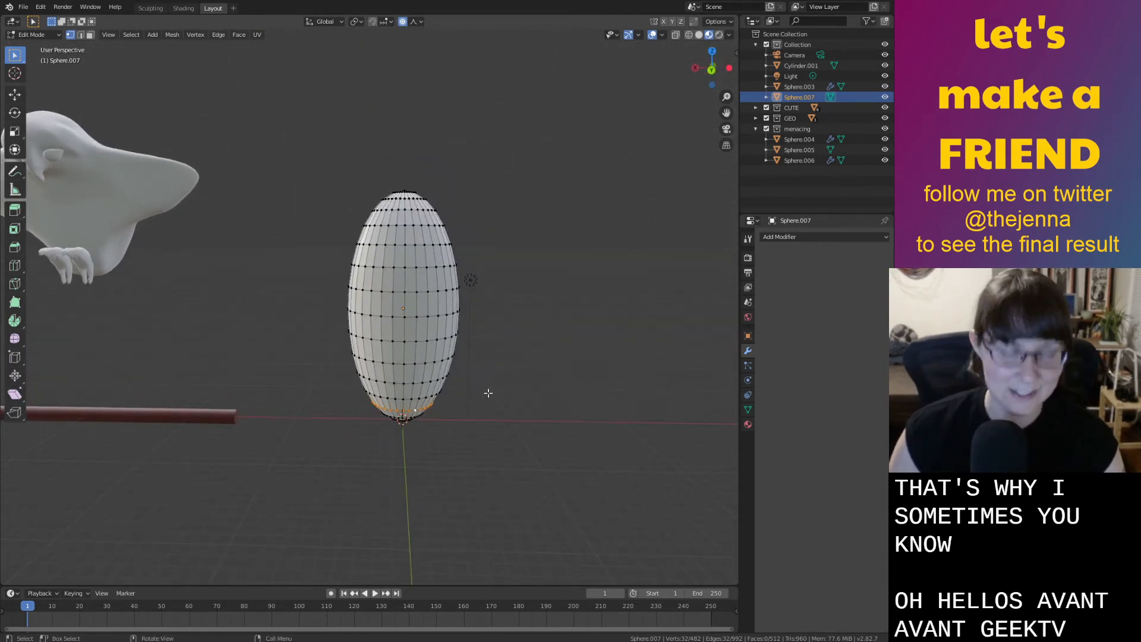
Set the proportional editing falloff to Inverse Square and try enlarging the loop near the base with different influence sizes
key("s")
left_click(517, 419)
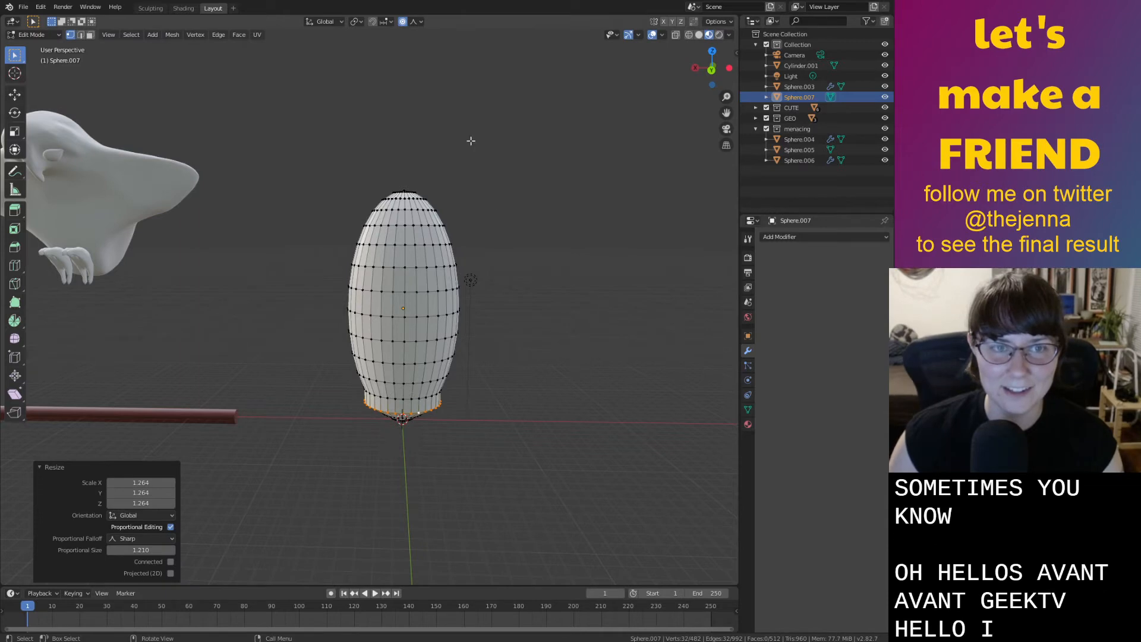
left_click(415, 24)
left_click(425, 103)
key("s")
key("Escape")
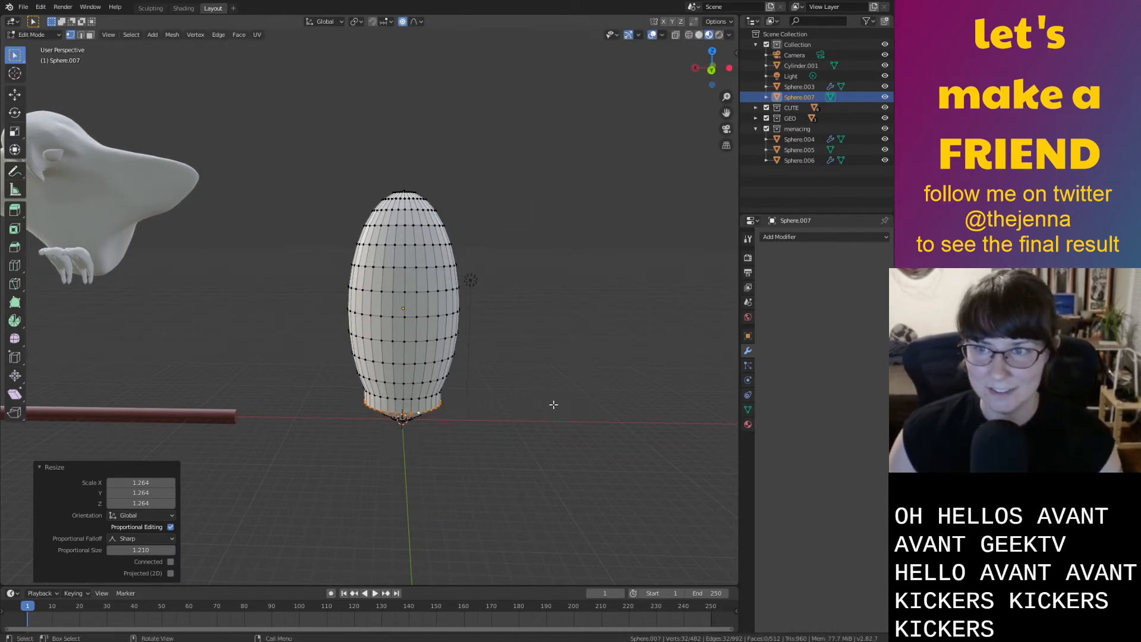
key("s")
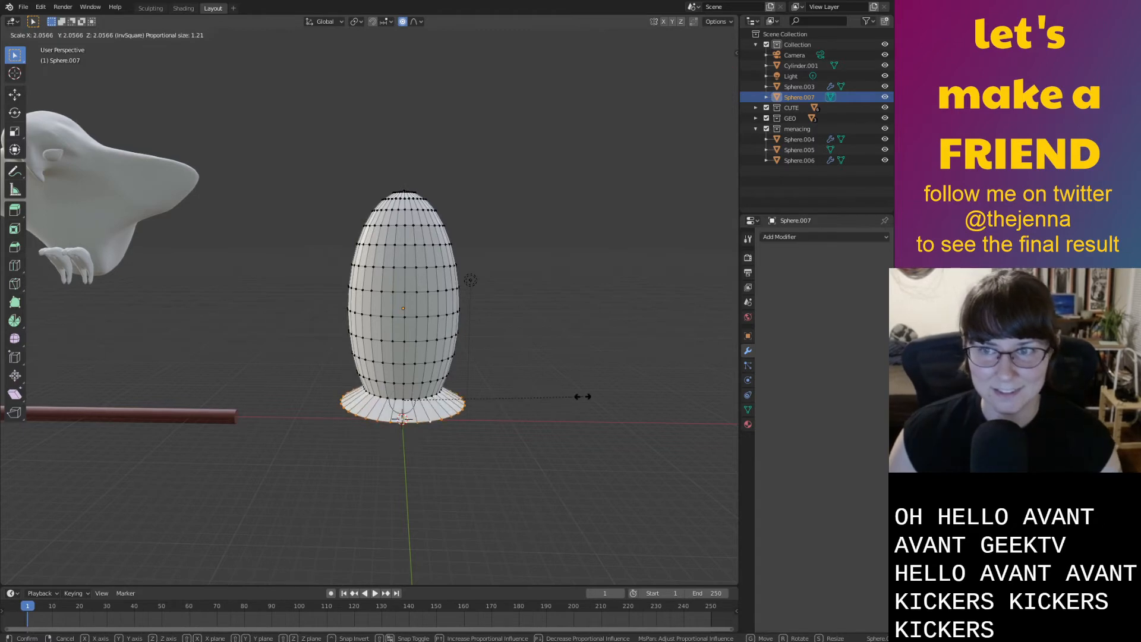
key("Escape")
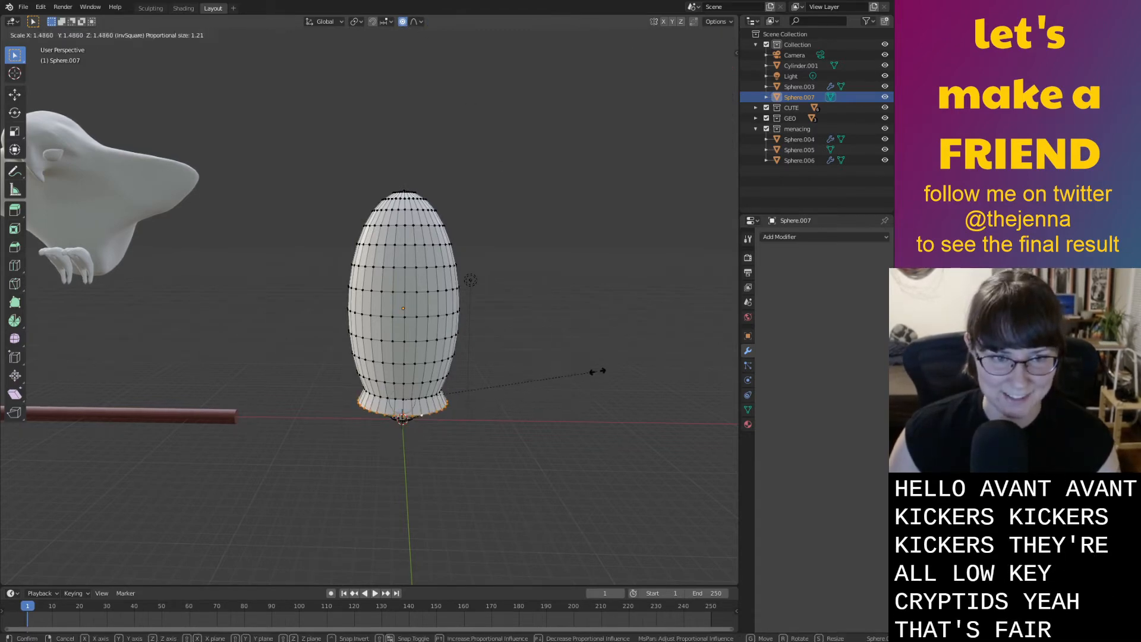
scroll(597, 372, "down", 10)
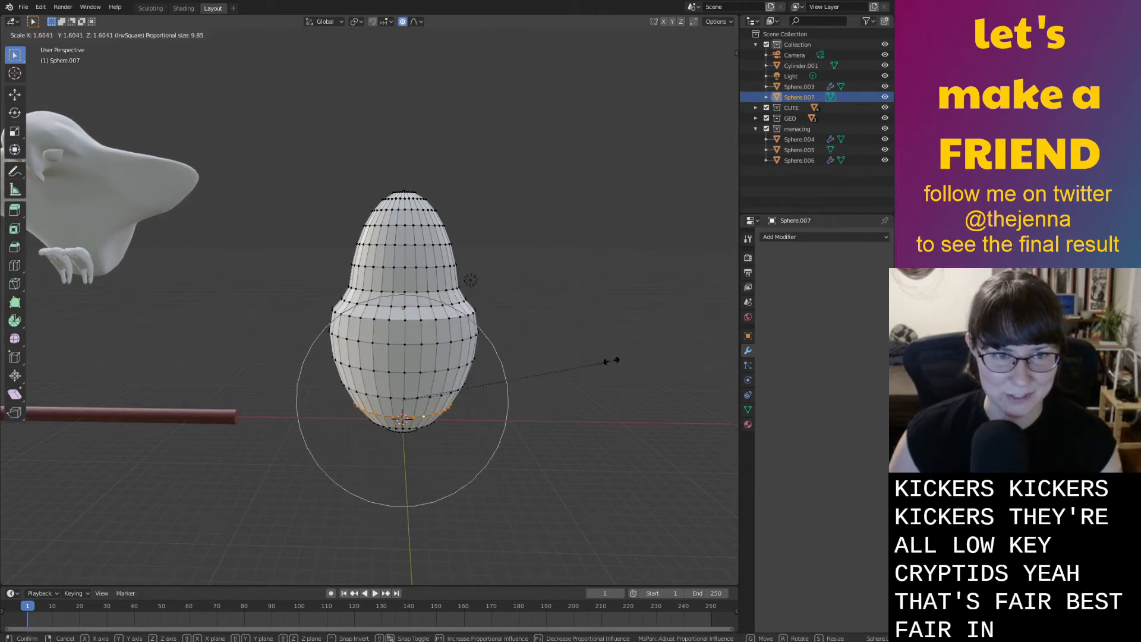
right_click(611, 361)
Scale the edge loop near the base by about 1.5 with proportional editing to widen the lower body, and return to Object Mode
left_click(414, 22)
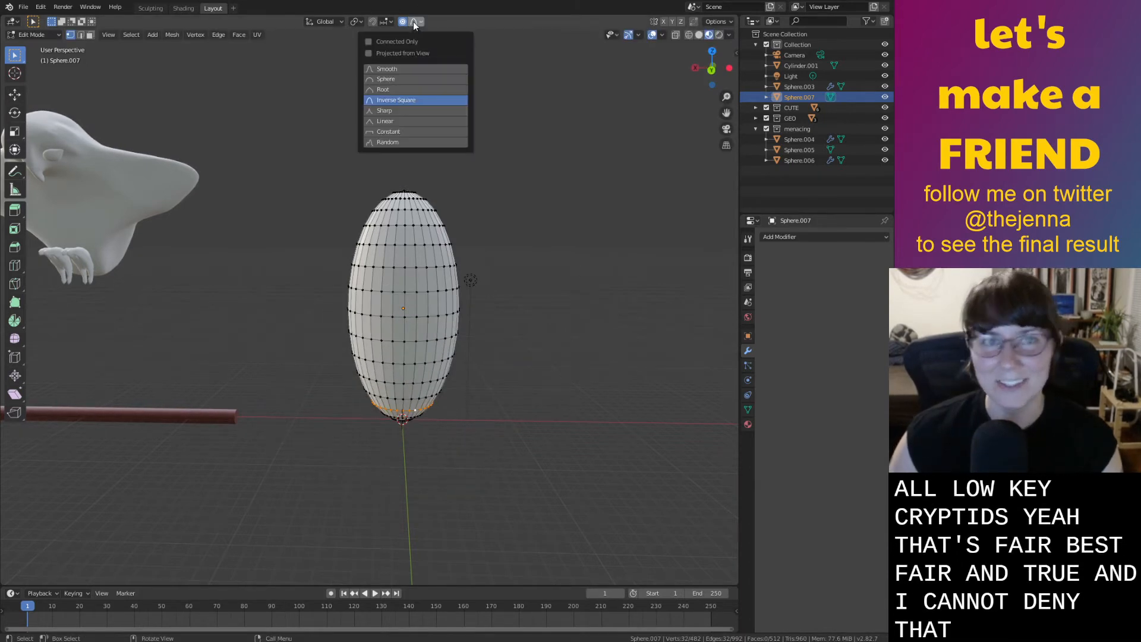
key("alt+a")
middle_click_drag(229, 229, 601, 290, "shift")
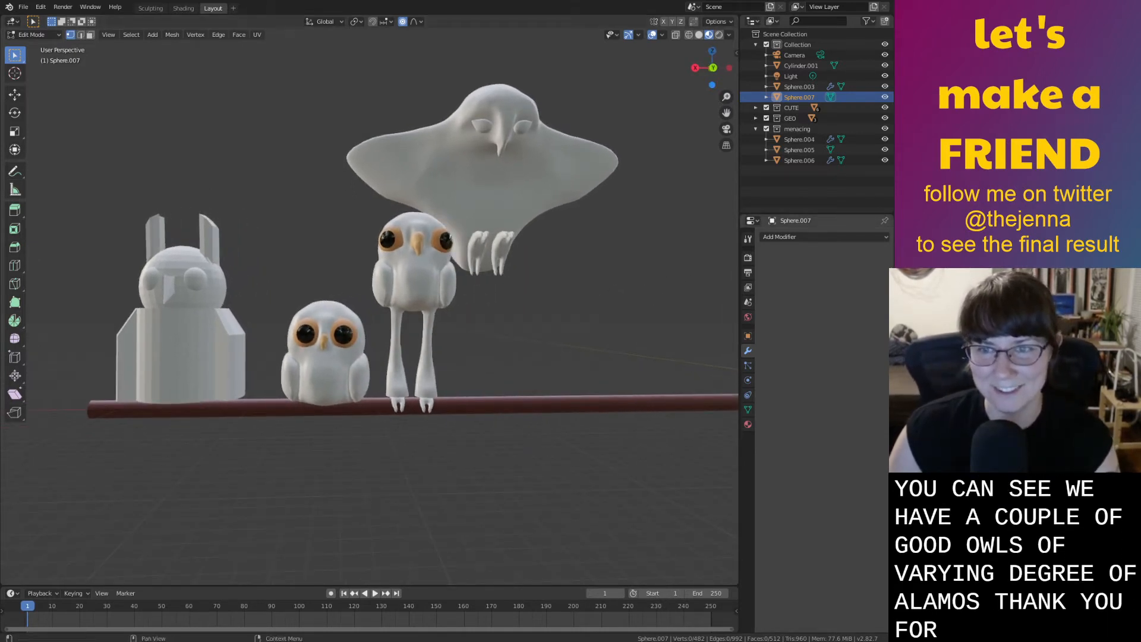
middle_click_drag(657, 264, 589, 325, "shift")
scroll(567, 232, "down", 4)
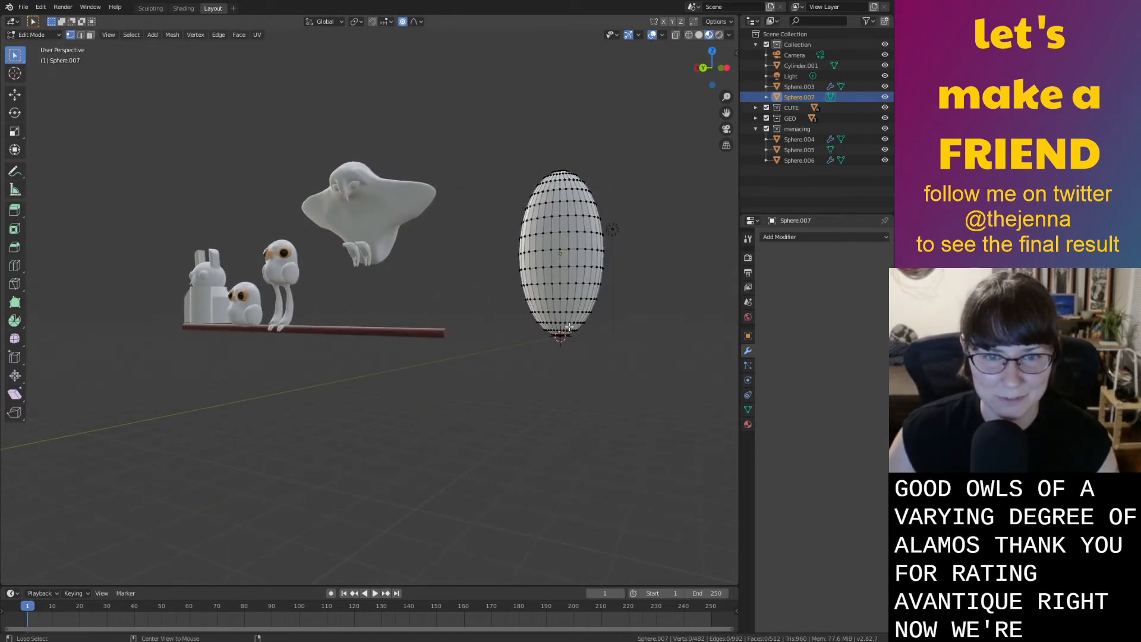
key("s")
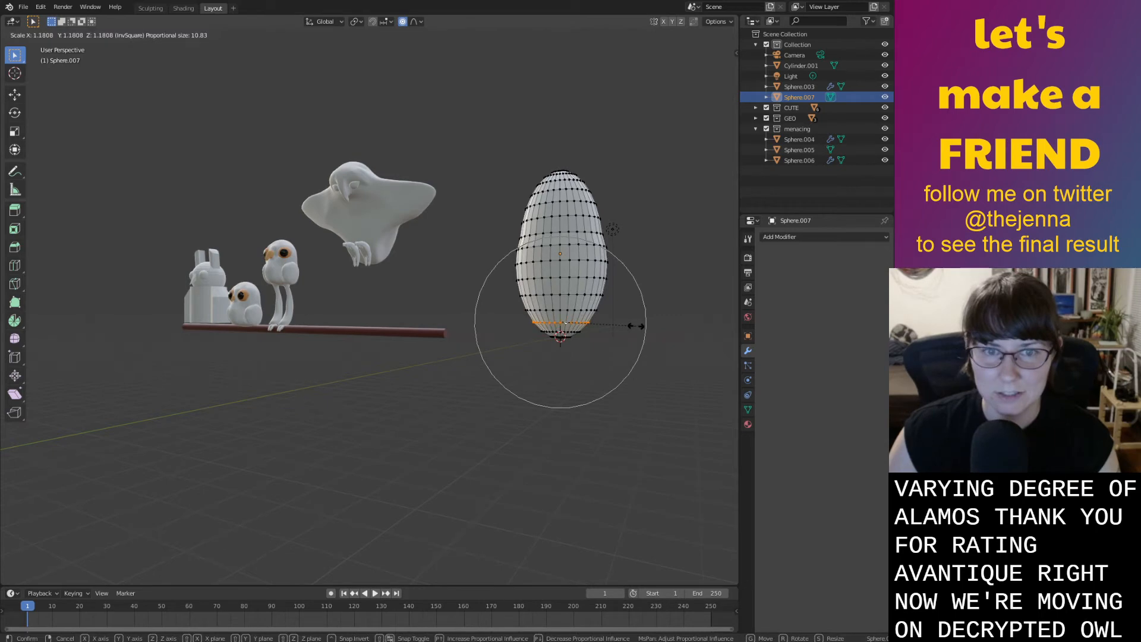
scroll(658, 336, "down", 6)
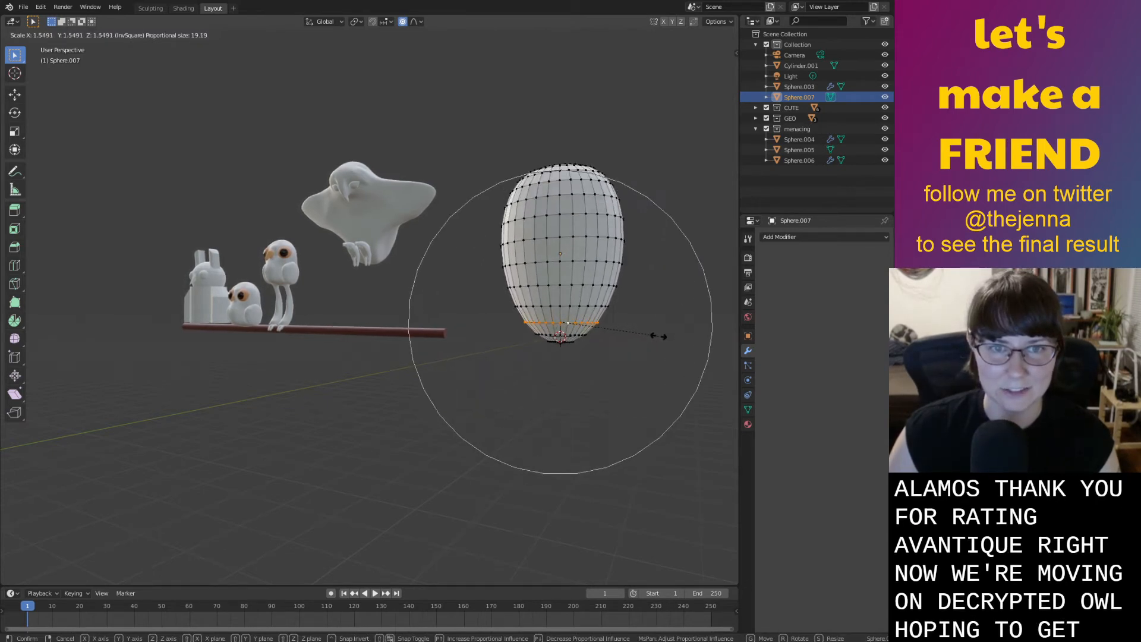
scroll(658, 337, "up", 7)
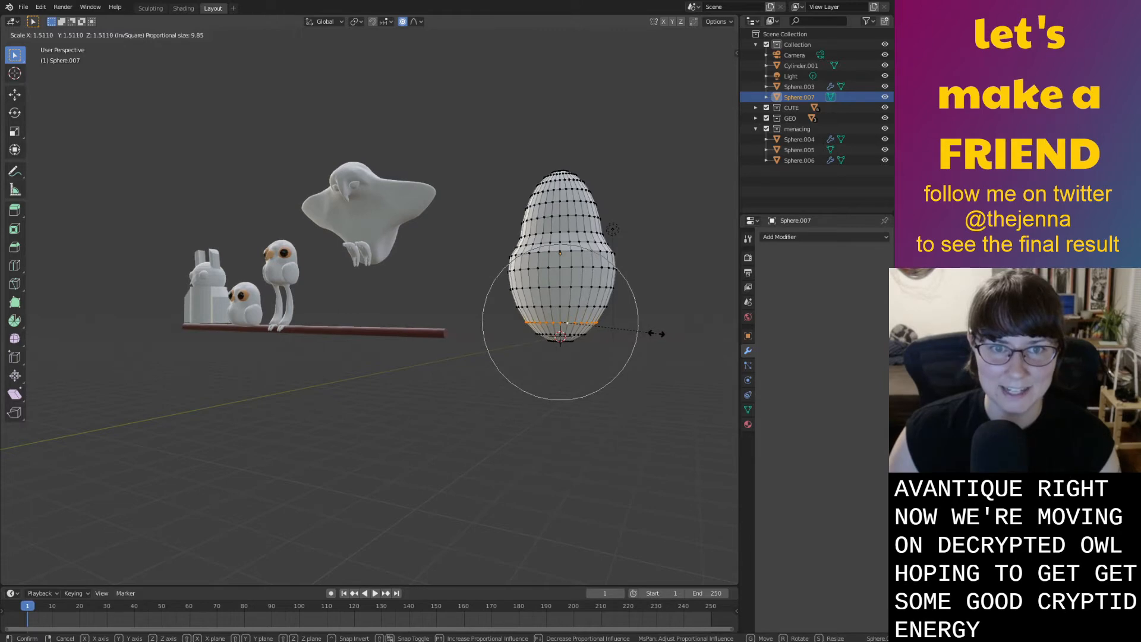
scroll(658, 336, "down", 2)
left_click(657, 334)
mouse_move(657, 334)
middle_mouse_down()
mouse_move(613, 351)
mouse_move(500, 336)
middle_mouse_up()
key("Tab")
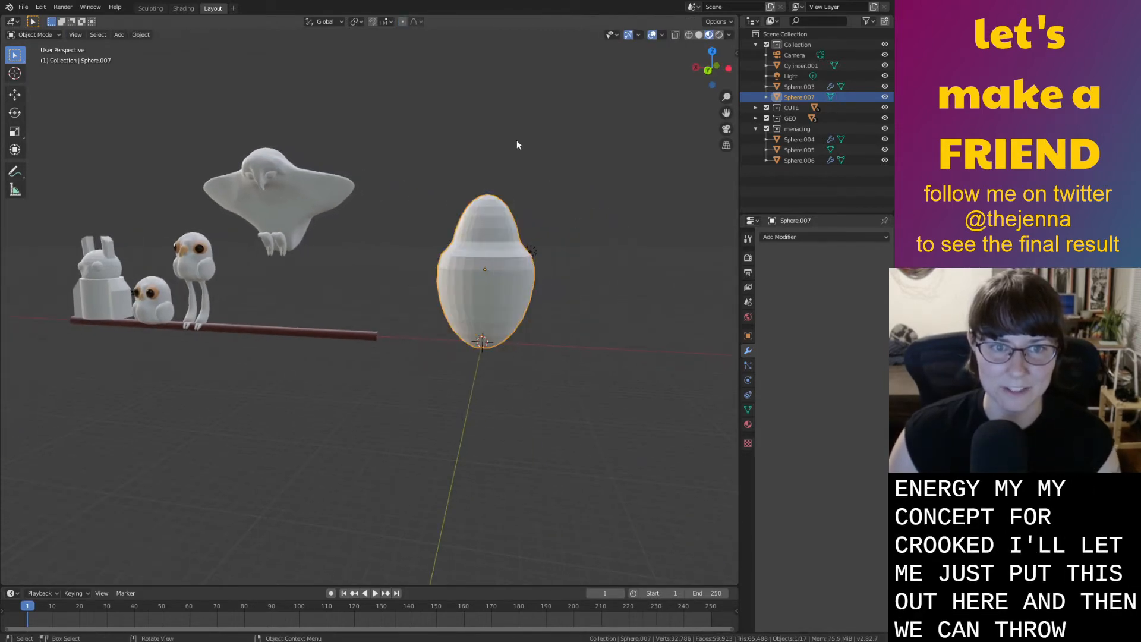
Switch to the Sculpting workspace with the new body and save the file
left_click(155, 7)
middle_click_drag(598, 187, 576, 292)
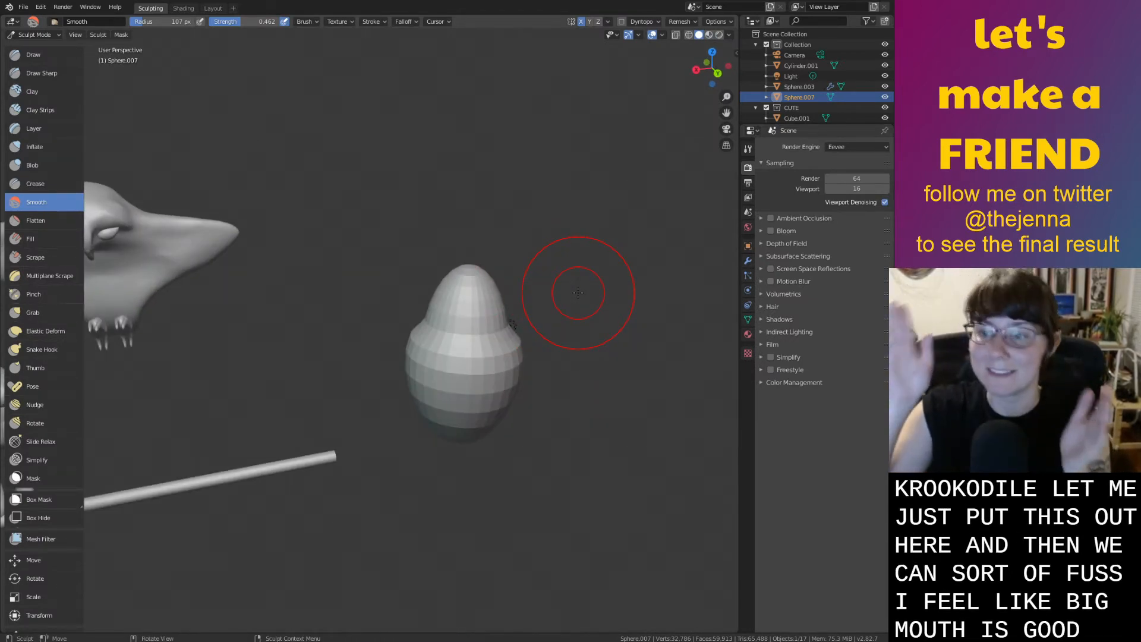
middle_click_drag(535, 298, 523, 255)
key("ctrl+s")
scroll(548, 280, "up", 4)
mouse_move(555, 324)
middle_mouse_down()
mouse_move(523, 395)
mouse_move(433, 327)
mouse_move(344, 305)
middle_mouse_up()
scroll(370, 310, "down", 5)
Enable dynamic topology and inflate the body's narrow upper part into a rounded head with the Inflate brush
key("i")
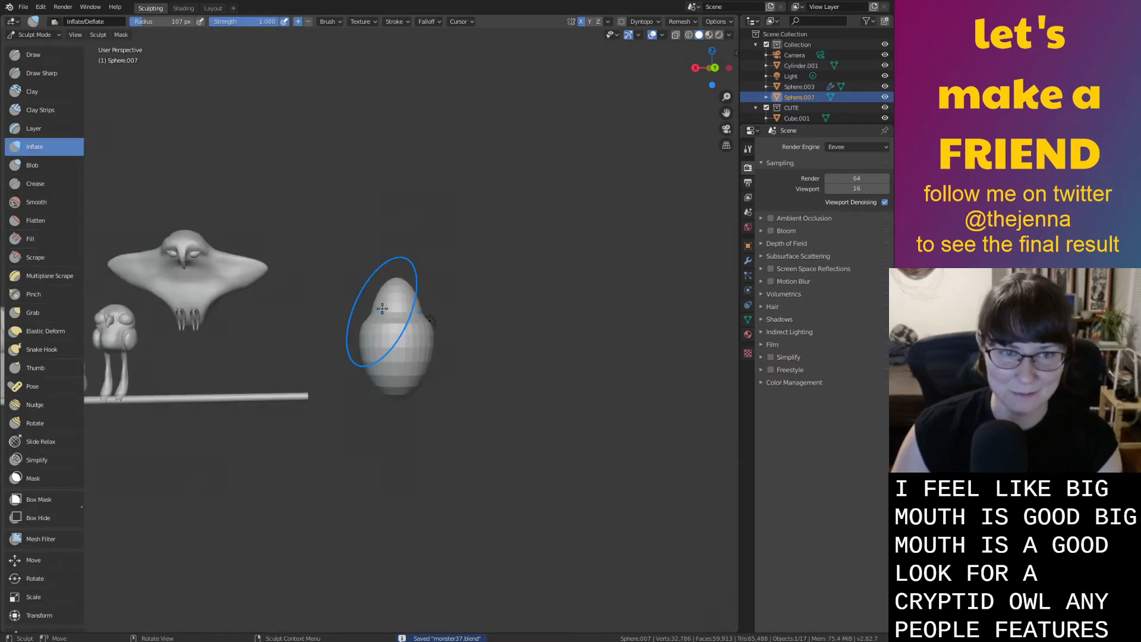
left_click(621, 21)
left_click(600, 41)
scroll(471, 281, "up", 3)
mouse_move(471, 281)
left_mouse_down()
mouse_move(424, 230)
mouse_move(399, 268)
mouse_move(425, 249)
left_mouse_up()
middle_click_drag(426, 250, 501, 366)
mouse_move(500, 366)
left_mouse_down()
mouse_move(502, 339)
mouse_move(545, 354)
mouse_move(544, 330)
left_mouse_up()
mouse_move(545, 330)
middle_mouse_down()
mouse_move(510, 354)
mouse_move(475, 327)
middle_mouse_up()
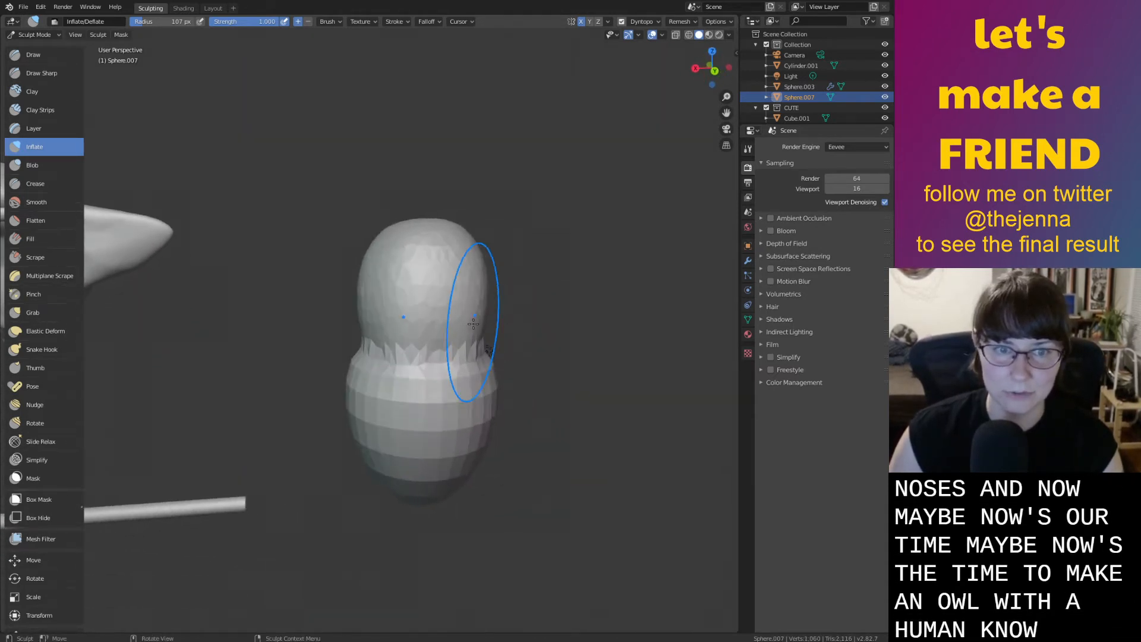
Smooth the inflated head's surface, save the file and choose the Draw brush
scroll(471, 225, "up", 6)
scroll(548, 216, "down", 3)
left_click_drag(443, 239, 426, 200, "shift")
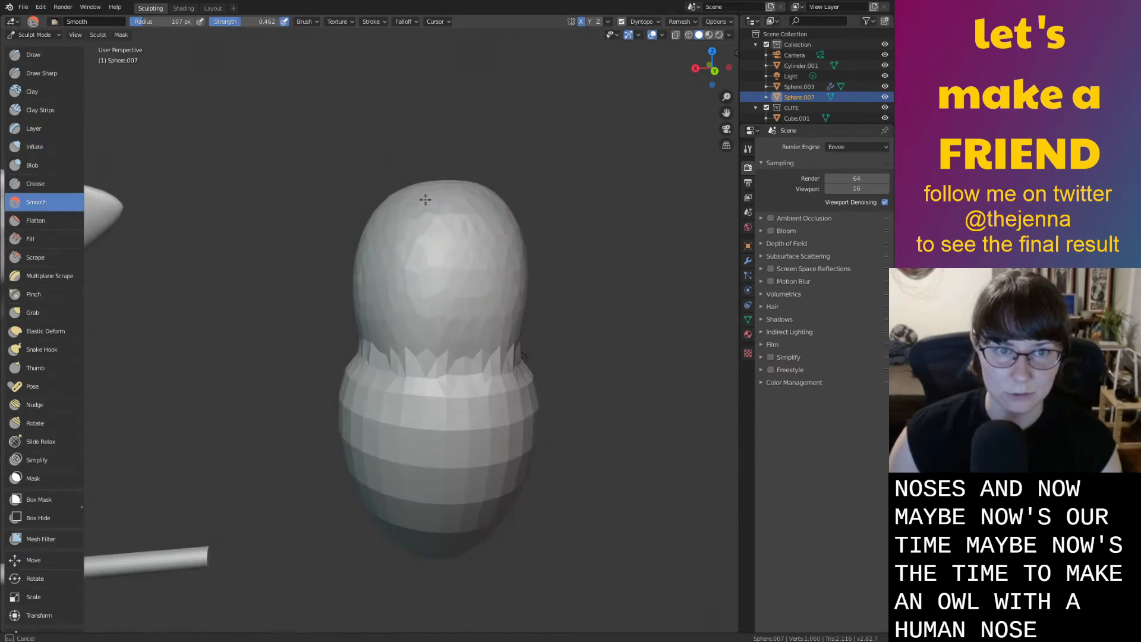
key("ctrl+s")
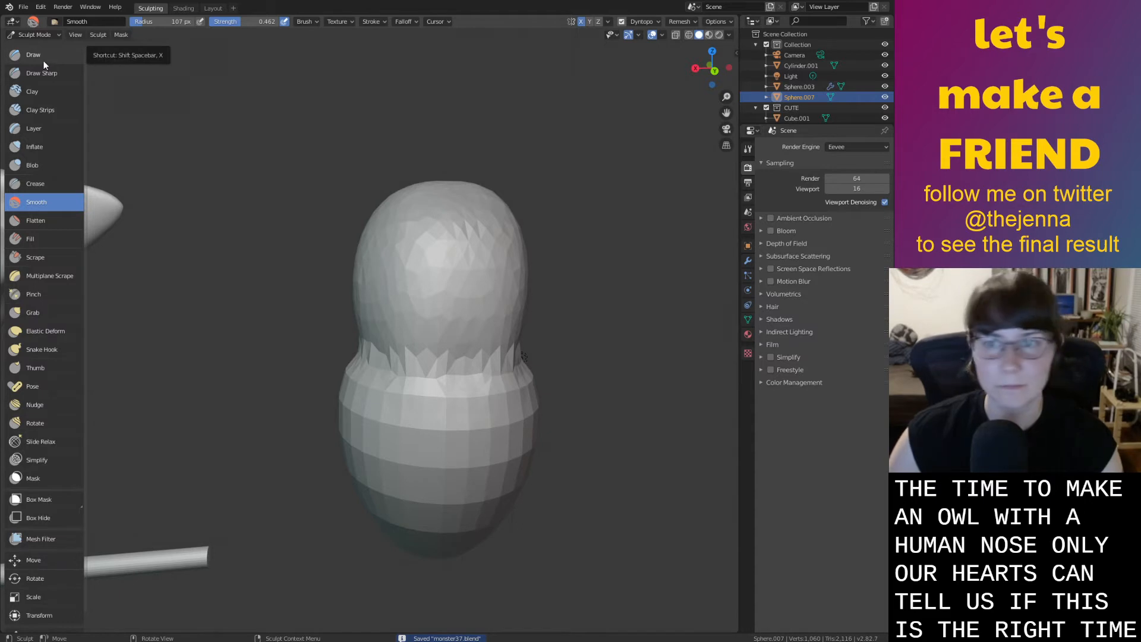
left_click(43, 60)
scroll(473, 307, "up", 2)
mouse_move(528, 192)
left_mouse_down()
mouse_move(533, 260)
mouse_move(538, 214)
left_mouse_up()
key("ctrl+z")
mouse_move(518, 173)
left_mouse_down()
mouse_move(527, 236)
mouse_move(530, 182)
mouse_move(535, 190)
mouse_move(525, 216)
mouse_move(517, 183)
left_mouse_up()
key("ctrl+z")
Build up a protruding beak on the front of the head with the Draw brush
middle_click_drag(517, 183, 377, 191)
mouse_move(377, 190)
left_mouse_down()
mouse_move(390, 262)
mouse_move(393, 177)
left_mouse_up()
left_click_drag(387, 249, 382, 186)
mouse_move(382, 186)
middle_mouse_down()
mouse_move(587, 255)
mouse_move(493, 227)
mouse_move(524, 248)
middle_mouse_up()
mouse_move(498, 252)
left_mouse_down()
mouse_move(507, 297)
mouse_move(515, 242)
left_mouse_up()
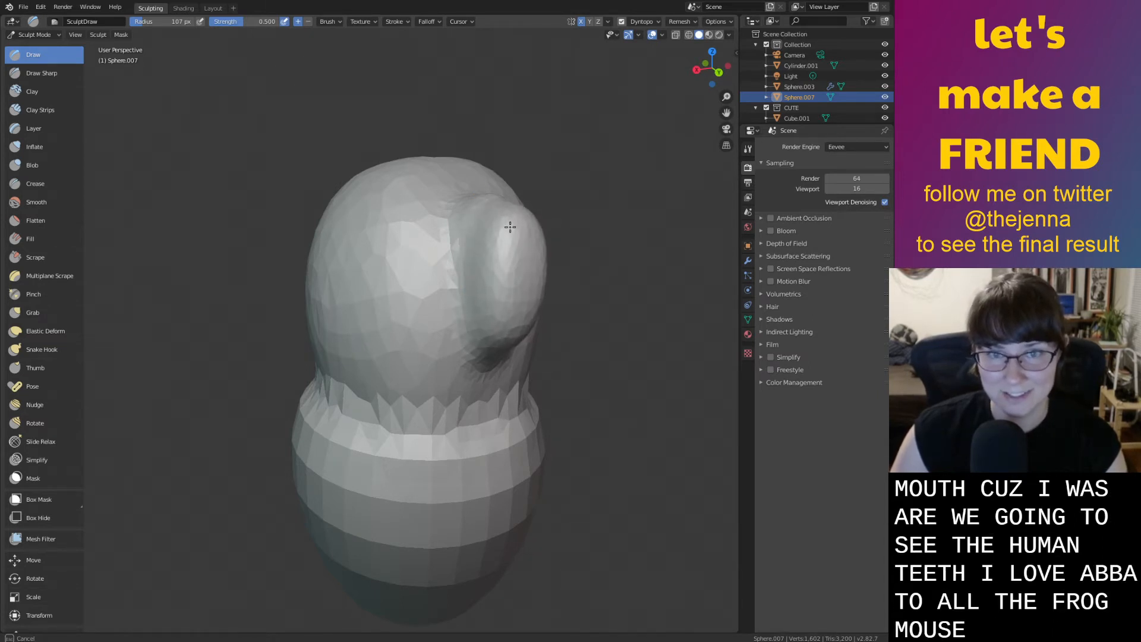
Smooth the beak and blend its upper part into the head with the Smooth brush
middle_click_drag(525, 259, 464, 254)
key("s")
mouse_move(464, 255)
left_mouse_down()
mouse_move(448, 285)
mouse_move(450, 212)
left_mouse_up()
middle_click_drag(445, 230, 466, 222)
middle_click_drag(548, 191, 529, 369)
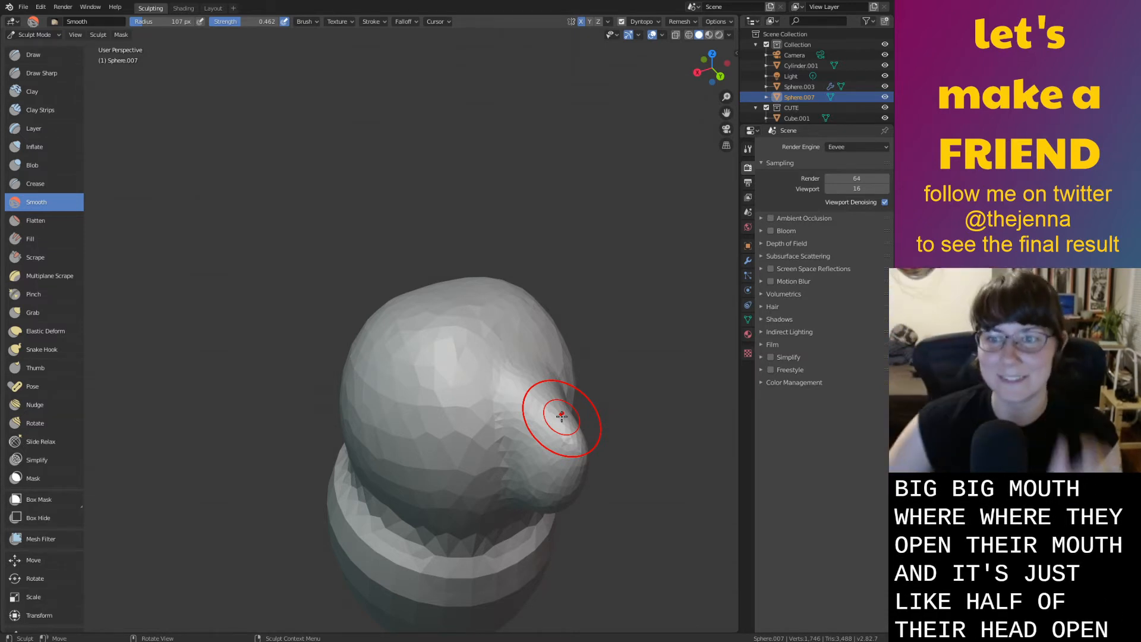
middle_click_drag(558, 420, 567, 287)
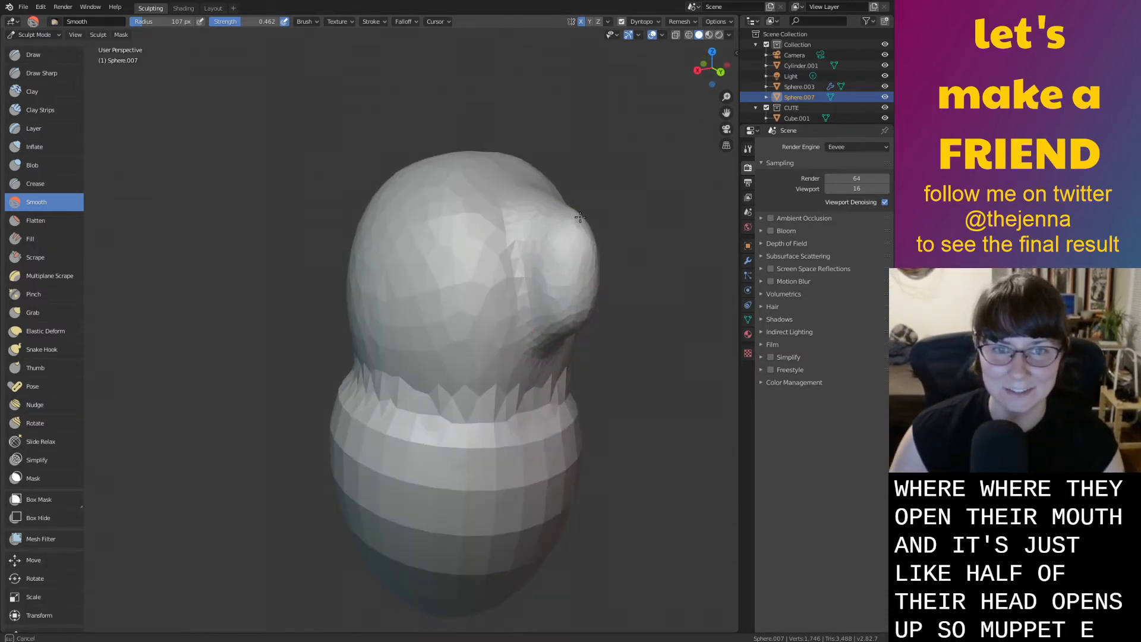
left_click_drag(580, 217, 556, 214)
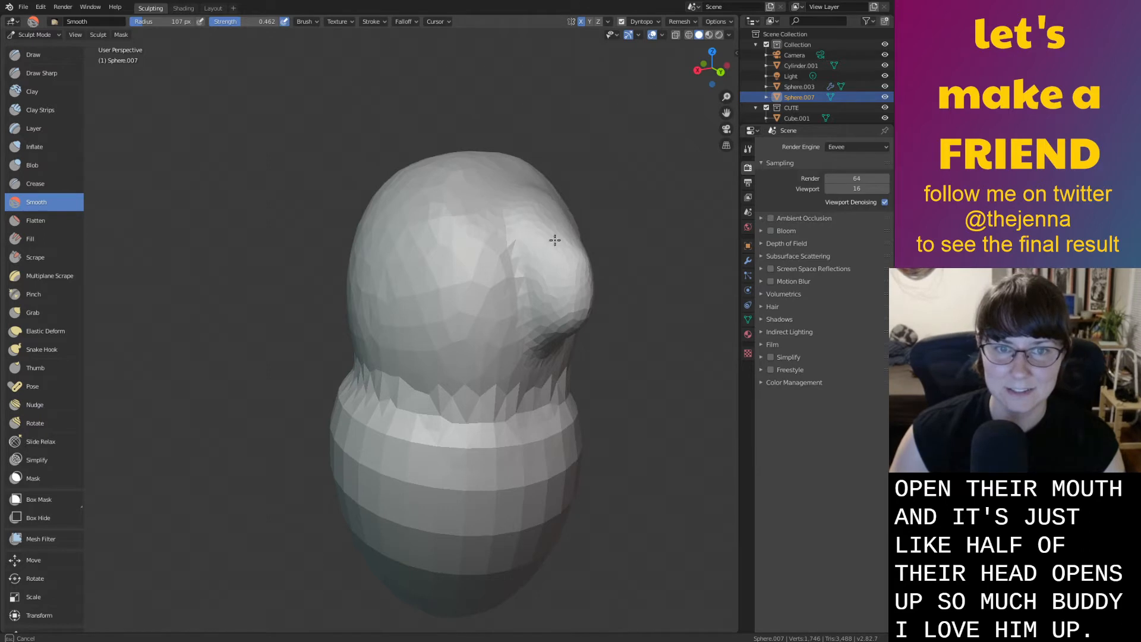
Pull the beak outward and down into a hooked point with the Grab brush
mouse_move(540, 201)
middle_mouse_down()
mouse_move(474, 340)
mouse_move(471, 225)
mouse_move(553, 255)
middle_mouse_up()
key("g")
left_click_drag(576, 242, 544, 251)
mouse_move(544, 250)
middle_mouse_down()
mouse_move(453, 271)
mouse_move(529, 293)
mouse_move(523, 330)
mouse_move(653, 303)
middle_mouse_up()
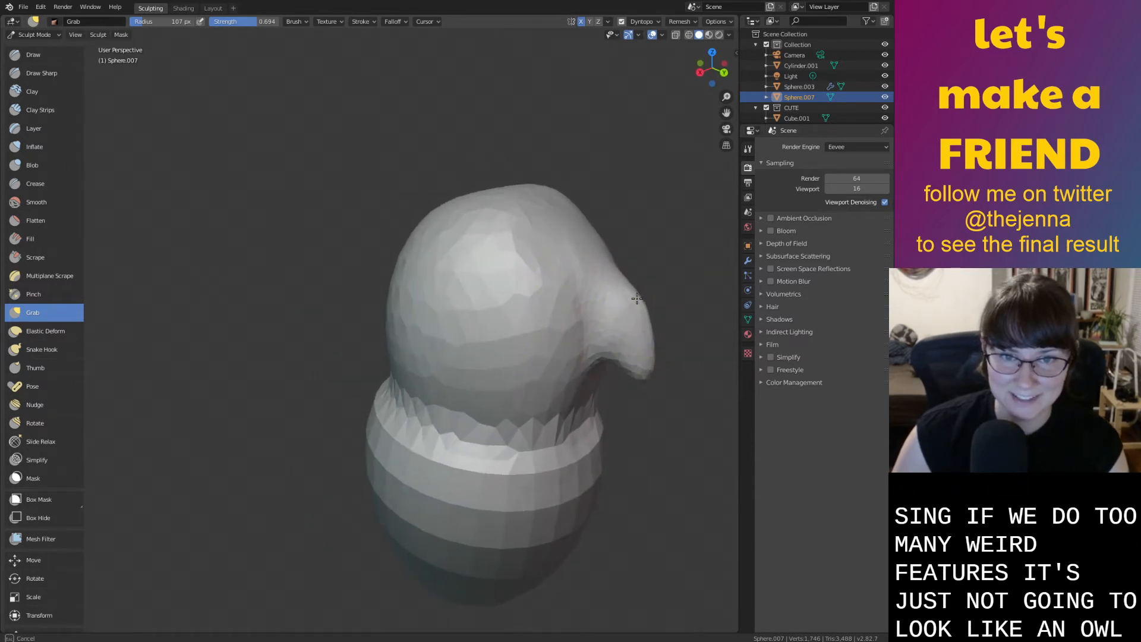
mouse_move(624, 295)
middle_mouse_down()
mouse_move(621, 312)
mouse_move(583, 301)
mouse_move(610, 356)
mouse_move(582, 357)
middle_mouse_up()
Save the file and shape symmetrical eye sockets beside the beak with the Inflate brush
key("ctrl+s")
key("i")
mouse_move(416, 293)
left_mouse_down()
mouse_move(402, 283)
mouse_move(372, 303)
mouse_move(408, 306)
left_mouse_up()
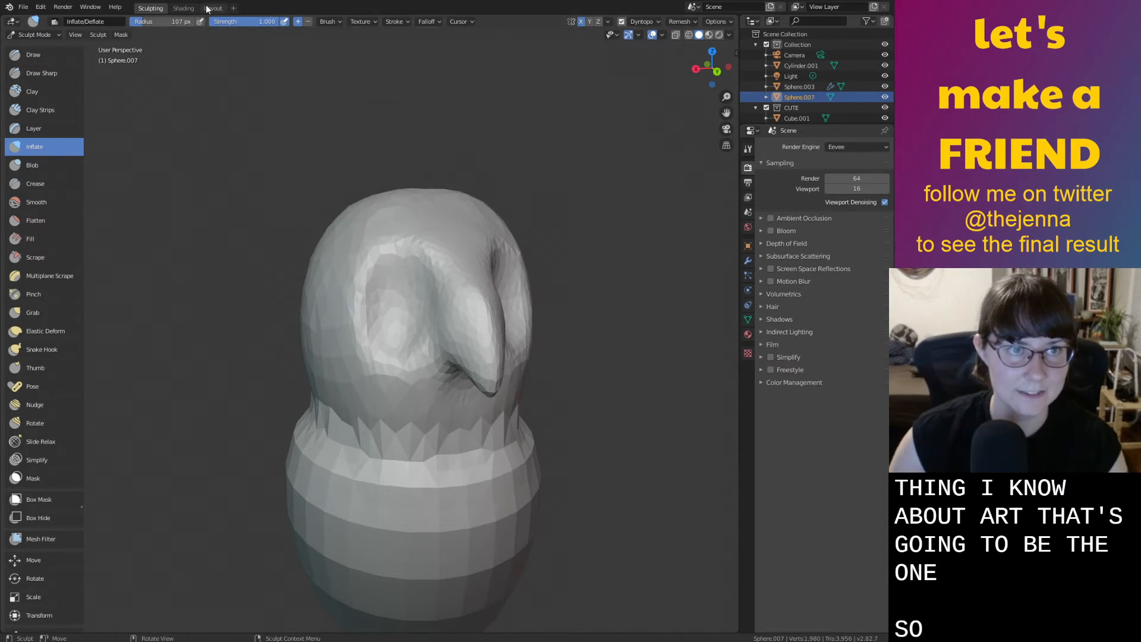
Add a UV sphere and move it up and forward to the front of the new owl's head
left_click(212, 8)
key("alt+a")
key("shift+a")
mouse_move(594, 353)
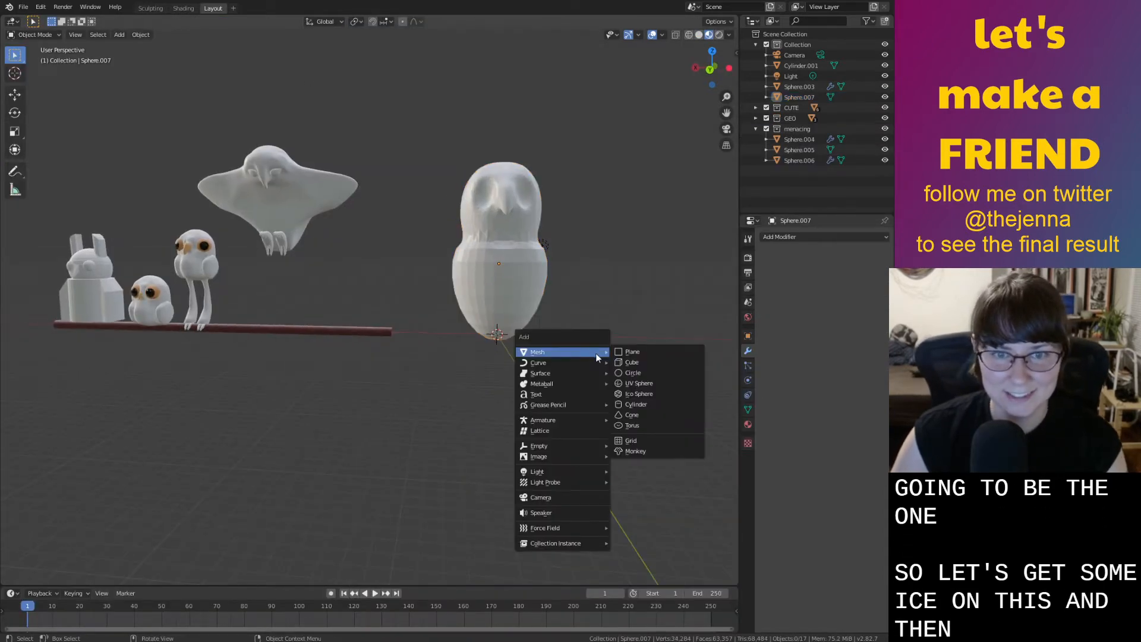
left_click(654, 383)
key("g")
key("z")
left_click(513, 229)
key("g")
key("y")
left_click(556, 249)
middle_click_drag(557, 249, 508, 297)
key("g")
key("y")
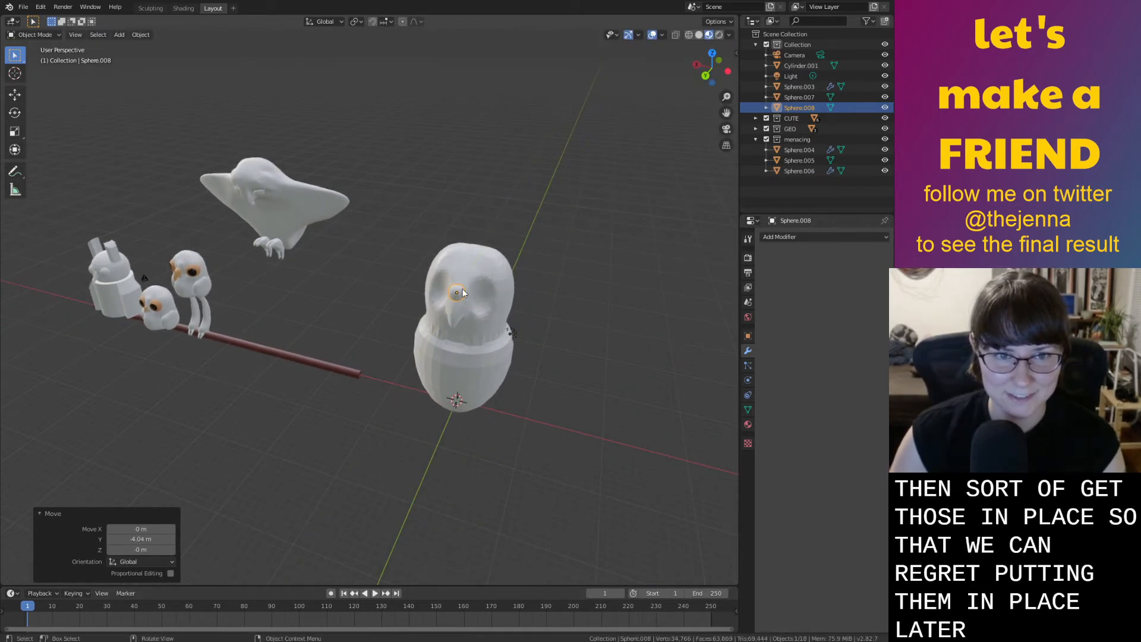
left_click(485, 286)
Position the sphere along the X, Y and Z axes inside one of the owl's eye sockets
key("g")
key("y")
left_click(494, 276)
key("g")
key("x")
left_click(485, 276)
key("g")
key("z")
left_click(486, 282)
key("g")
key("y")
left_click(489, 286)
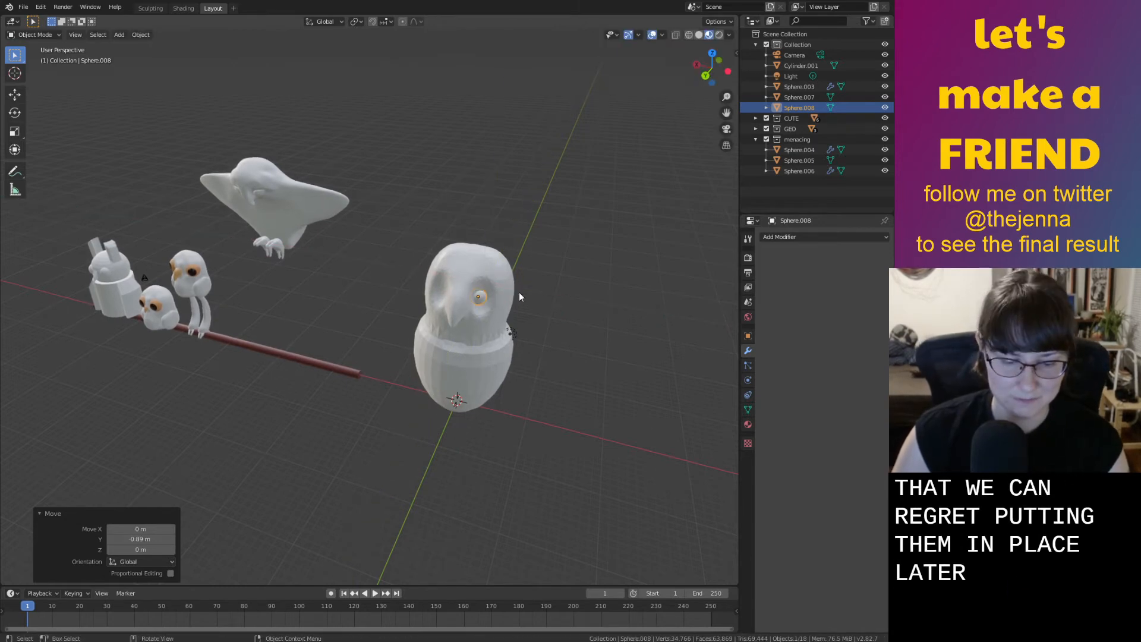
Scale the eye sphere up about 1.9 times and recentre it in the eye socket
key("s")
left_click(552, 285)
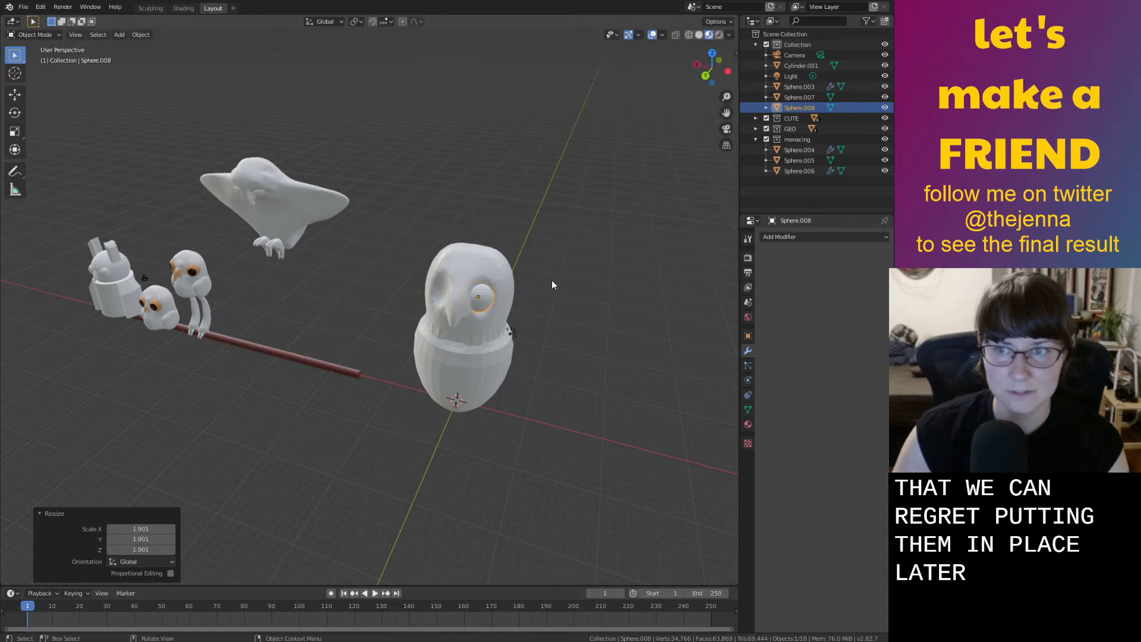
middle_click_drag(552, 284, 572, 259)
scroll(572, 258, "up", 5)
key("g")
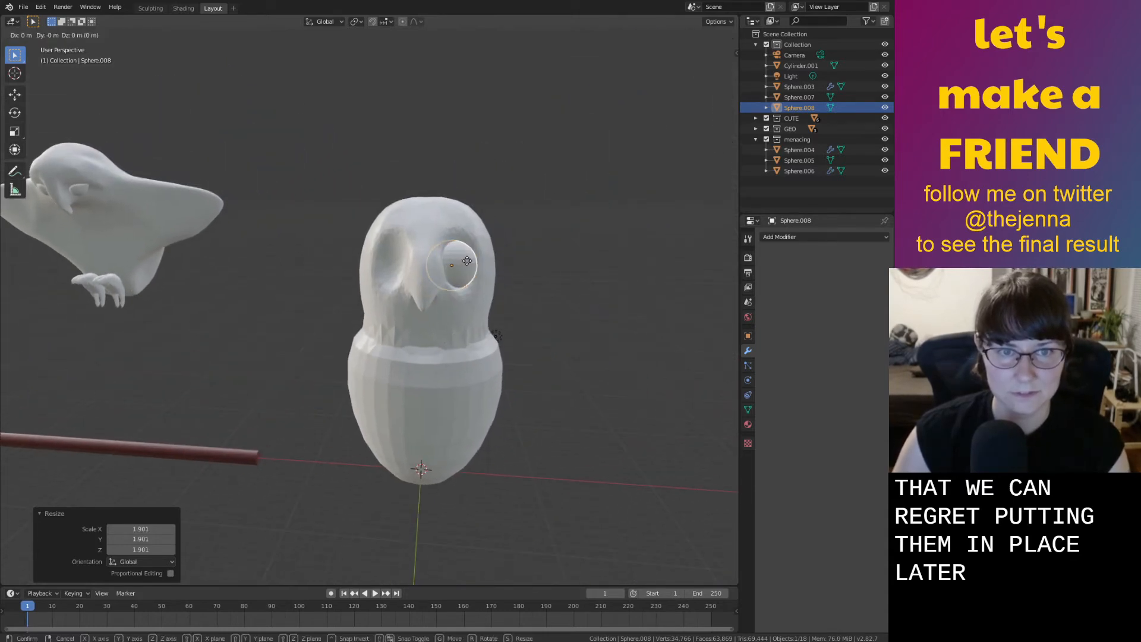
left_click(472, 262)
Add a Mirror modifier to the eye sphere with the owl body Sphere.007 as the mirror object
left_click(835, 238)
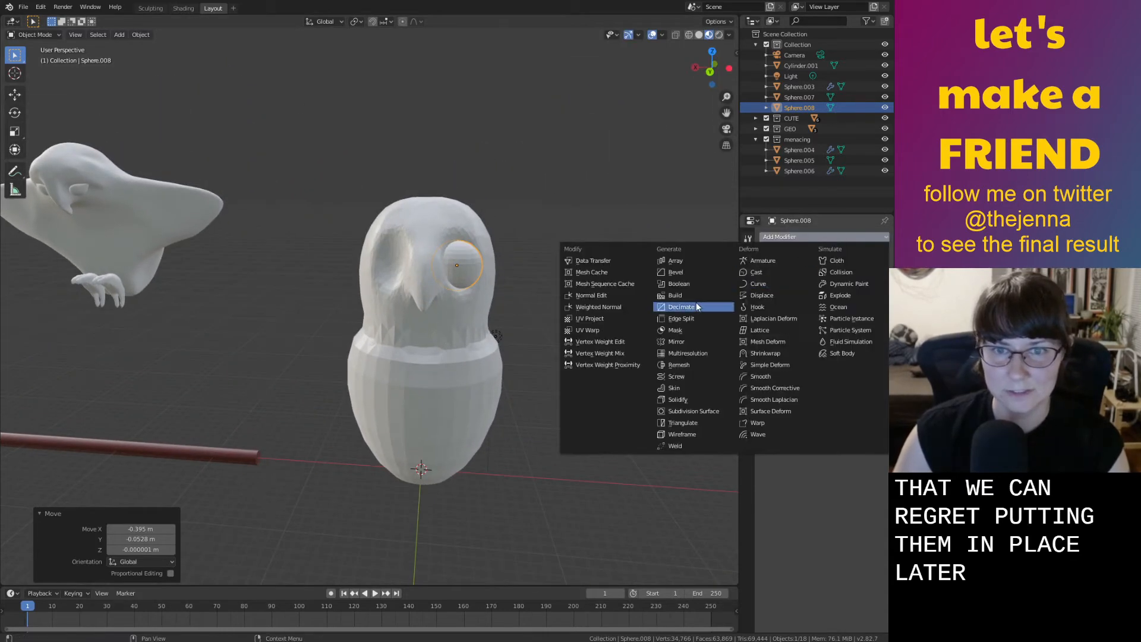
left_click(683, 341)
left_click(482, 327)
mouse_move(575, 325)
middle_mouse_down()
mouse_move(625, 327)
mouse_move(586, 323)
middle_mouse_up()
left_click(599, 325)
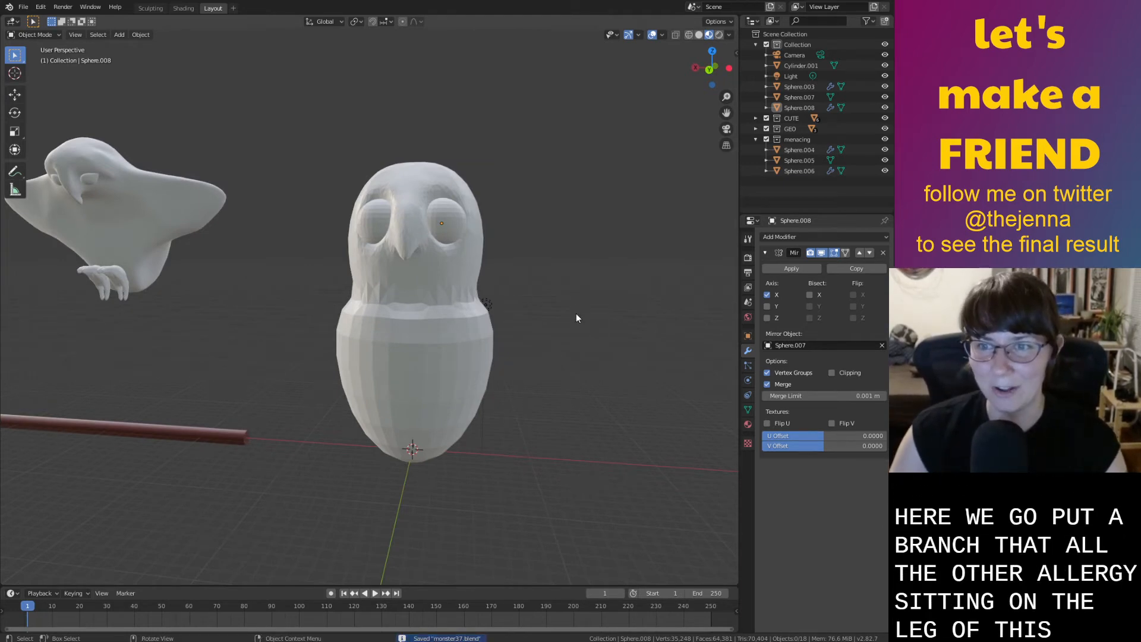
Rotate the mirrored eye sphere 90 degrees about the X axis so its pole faces forward
middle_click_drag(546, 330, 482, 265)
left_click(448, 255)
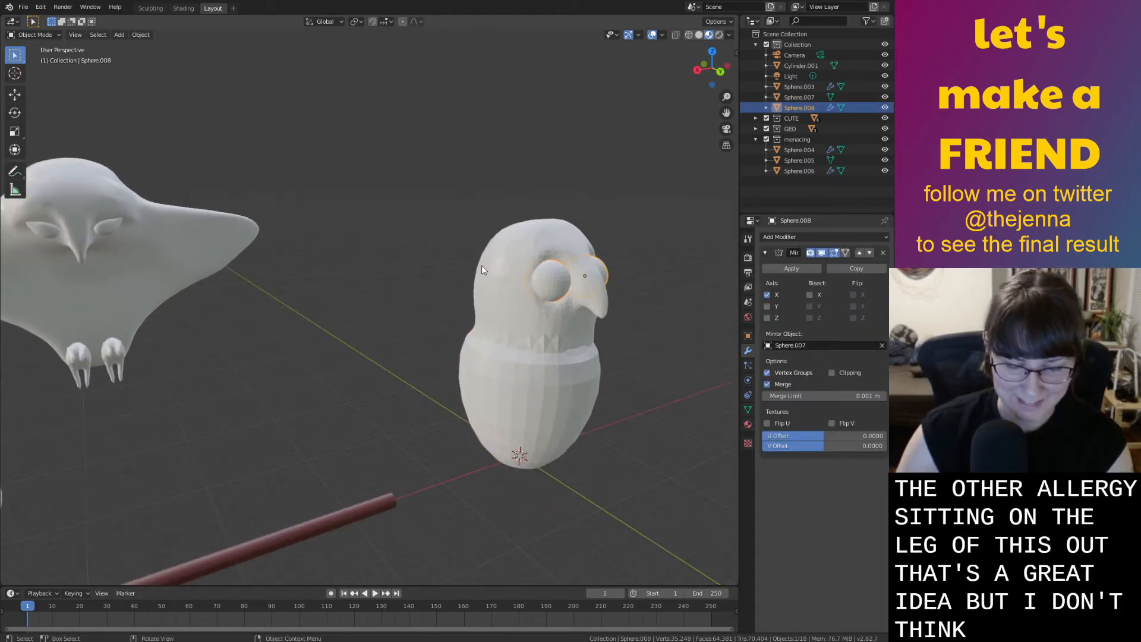
key("r")
key("x")
key("9")
key("0")
key("Return")
Move the eyes about 0.2 m forward along the Y axis and save the file
middle_click_drag(481, 269, 425, 327)
key("g")
key("y")
left_click(440, 352)
key("ctrl+s")
scroll(426, 217, "up", 5)
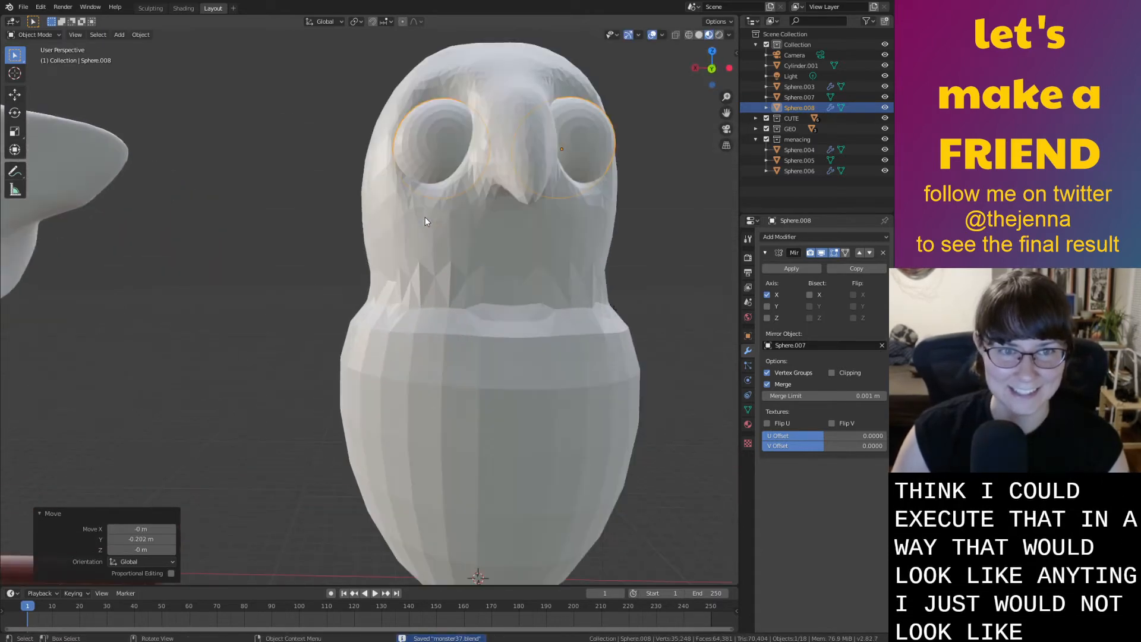
Nudge the eyes further forward and spread them outward along X so they bulge from the sockets
middle_click_drag(427, 264, 433, 323)
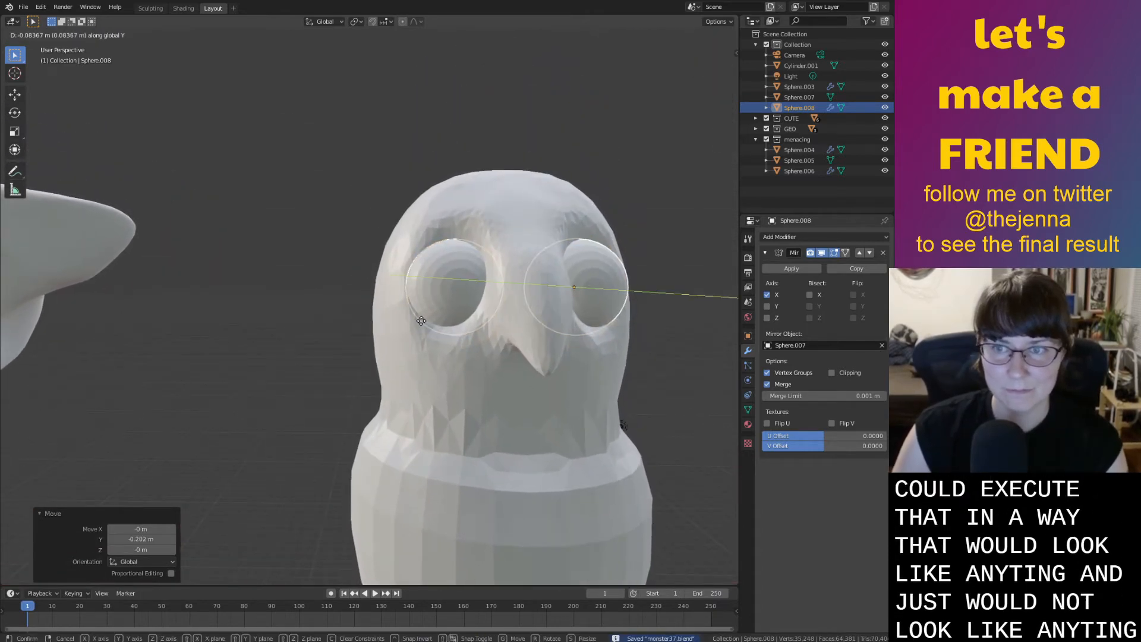
key("g")
key("x")
left_click(453, 303)
Switch to the Shading workspace and assign the existing "eyes" material to the eye sphere
middle_click_drag(453, 303, 415, 240)
left_click(183, 9)
scroll(425, 132, "up", 3)
mouse_move(425, 132)
middle_mouse_down("shift")
mouse_move(551, 245)
mouse_move(557, 264)
middle_mouse_up("shift")
scroll(534, 271, "up", 3)
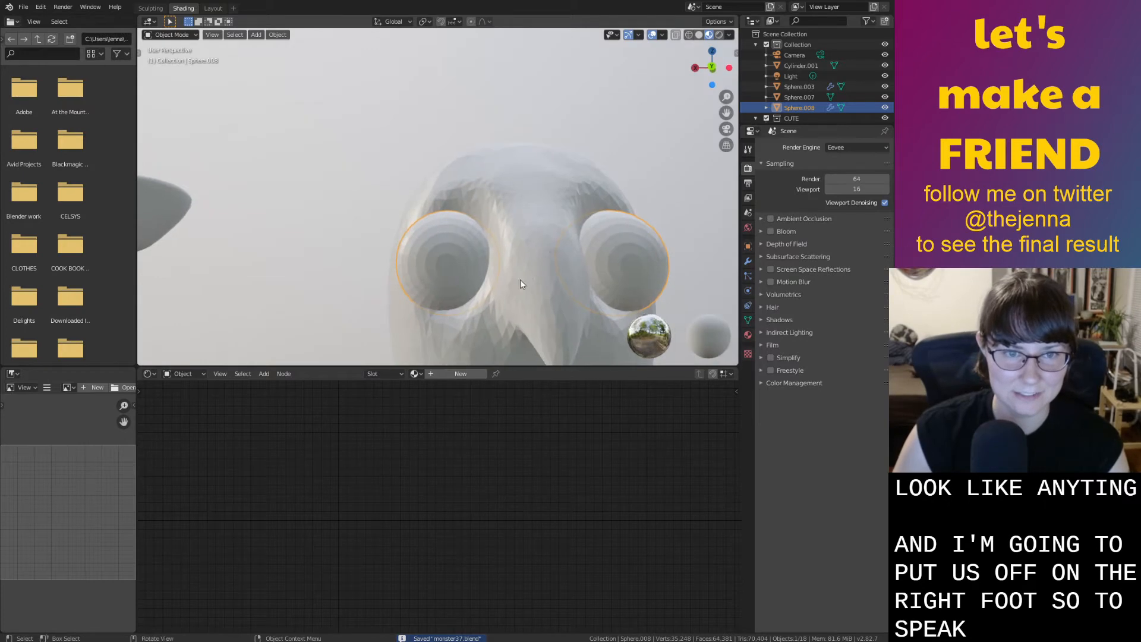
left_click(415, 373)
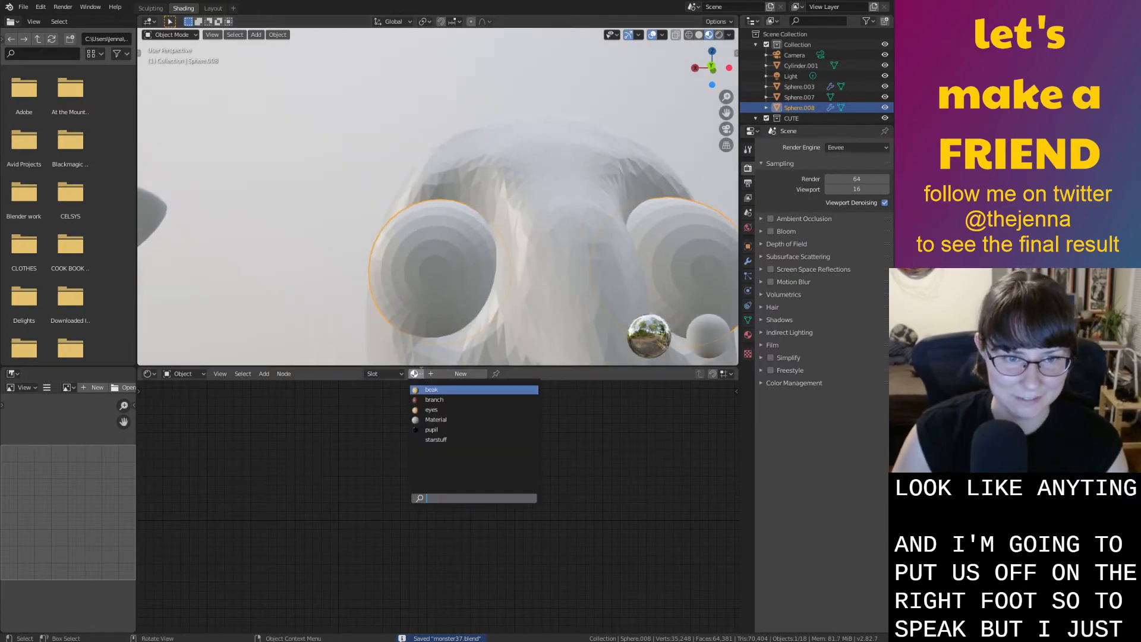
left_click(434, 410)
Enter Edit Mode on the eye sphere and select a large circle of faces around its front pole
key("Tab")
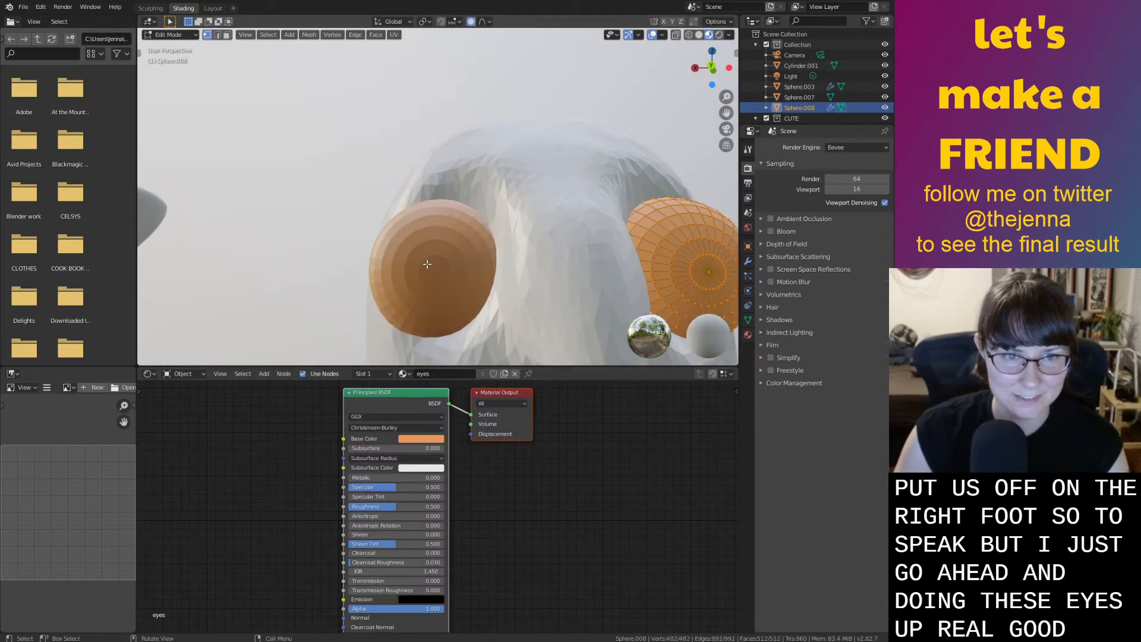
middle_click_drag(683, 252, 527, 265, "shift")
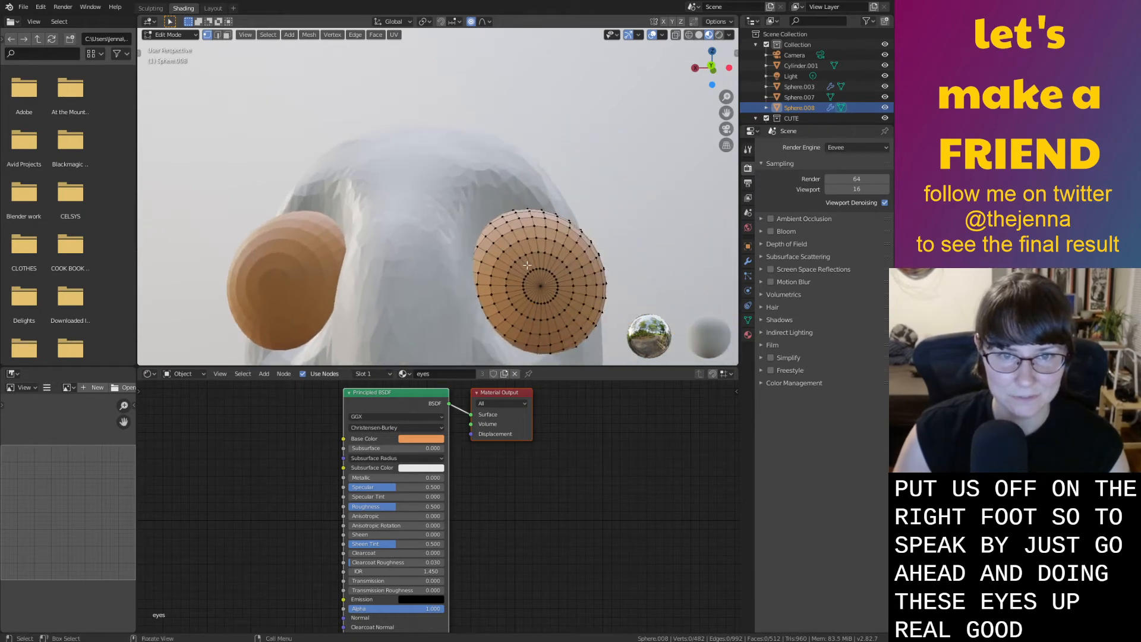
left_click_drag(564, 310, 563, 309)
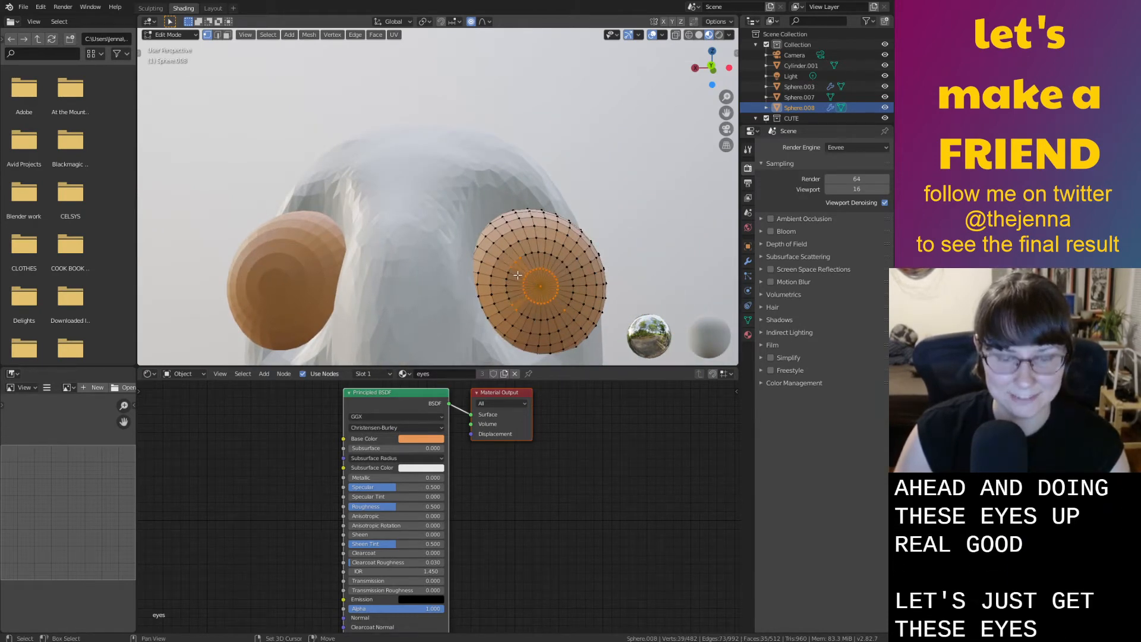
key("b")
left_click_drag(562, 283, 528, 245)
left_click_drag(534, 245, 574, 308, "shift")
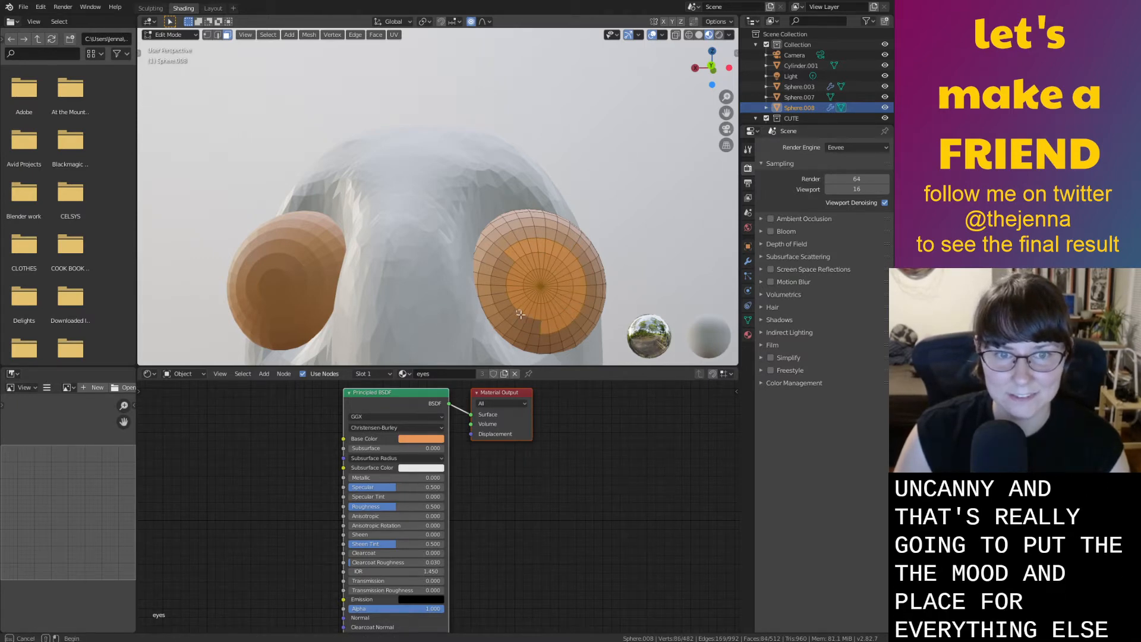
left_click_drag(511, 301, 501, 275, "shift")
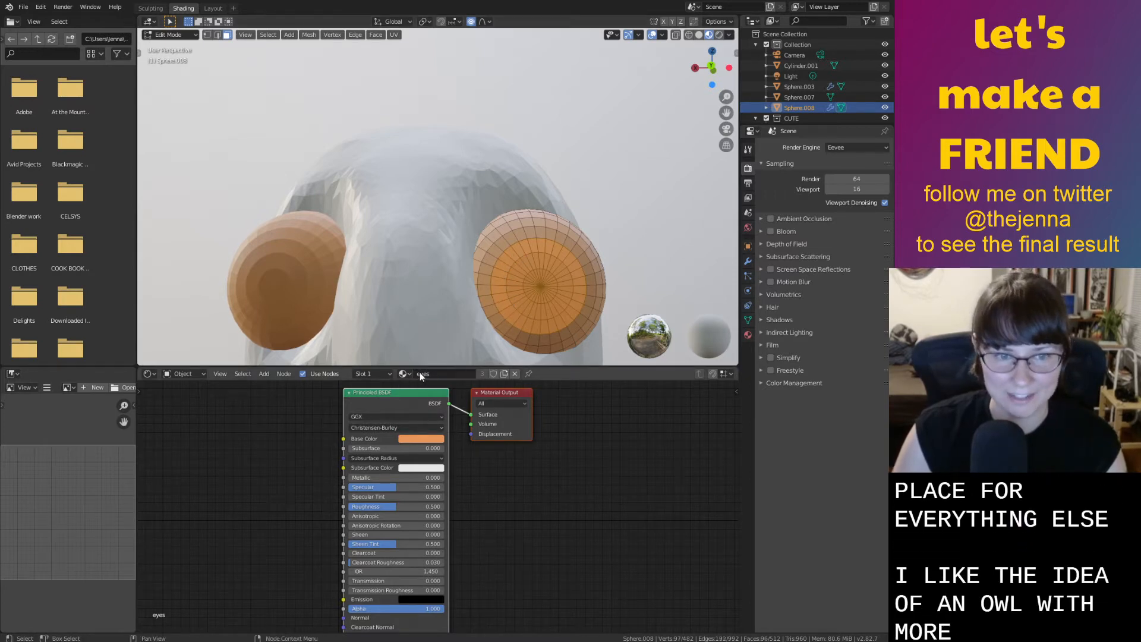
Add a second material slot with the "pupil" material, assign it to the selected faces and leave Edit Mode
left_click(388, 373)
left_click(430, 392)
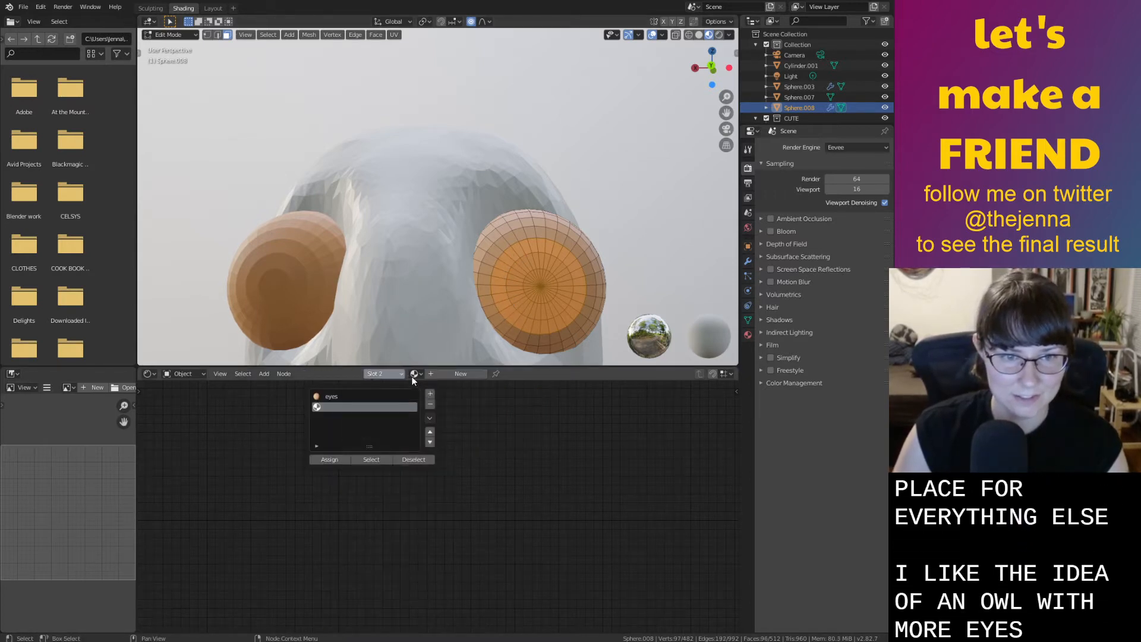
left_click(414, 374)
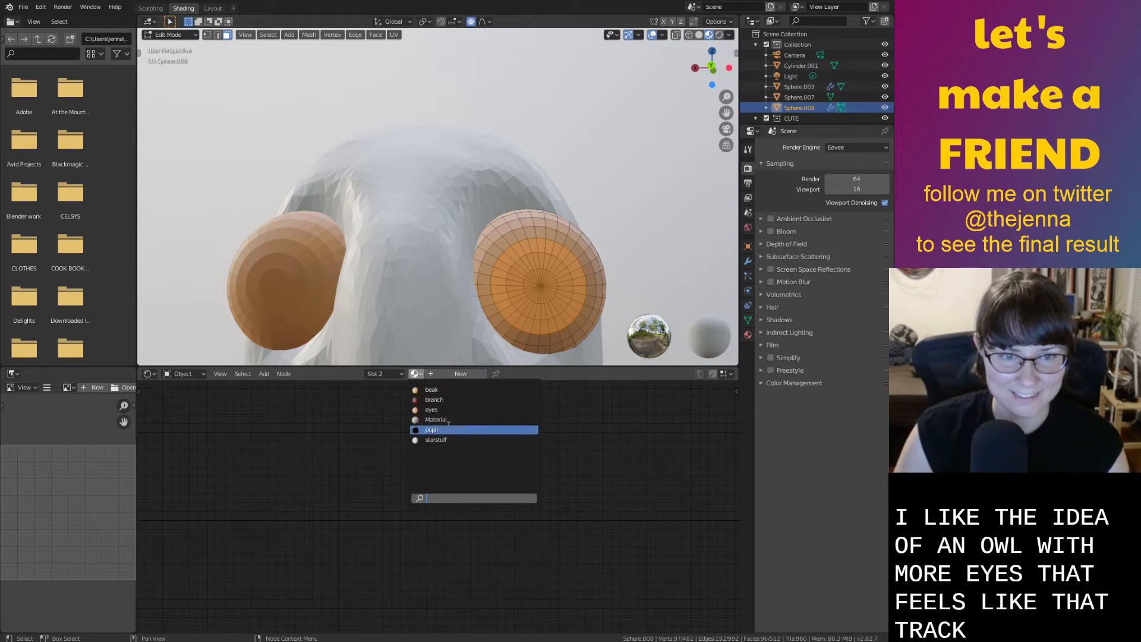
left_click(432, 429)
left_click(373, 374)
left_click(330, 460)
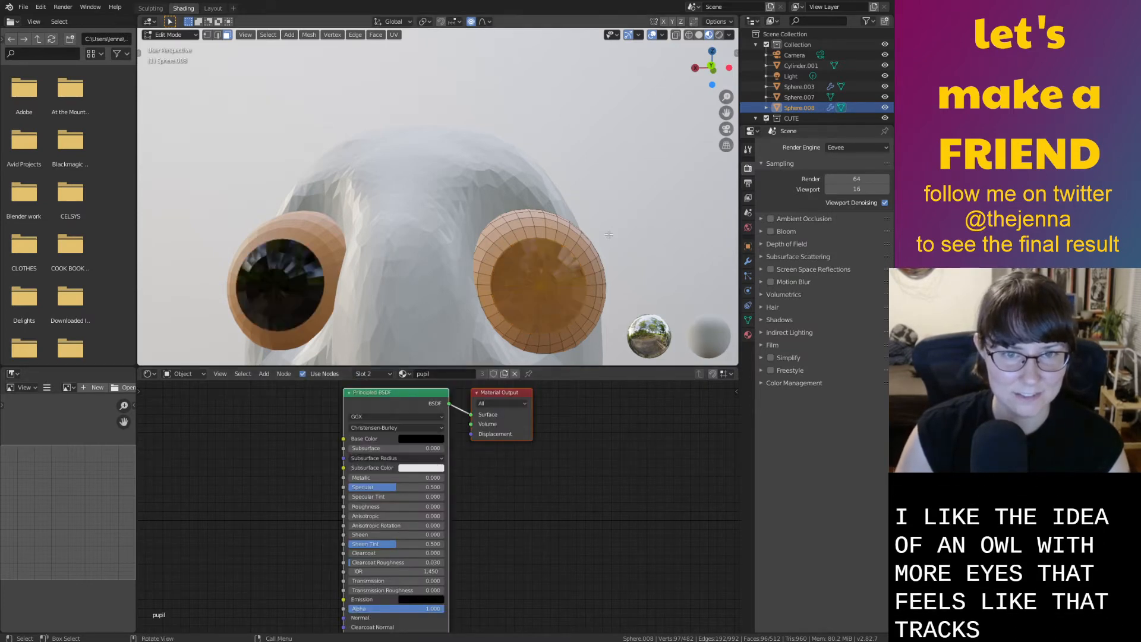
key("Tab")
Select the owl body, switch to the Sculpting workspace and swell its torso with the Inflate brush
scroll(609, 235, "down", 5)
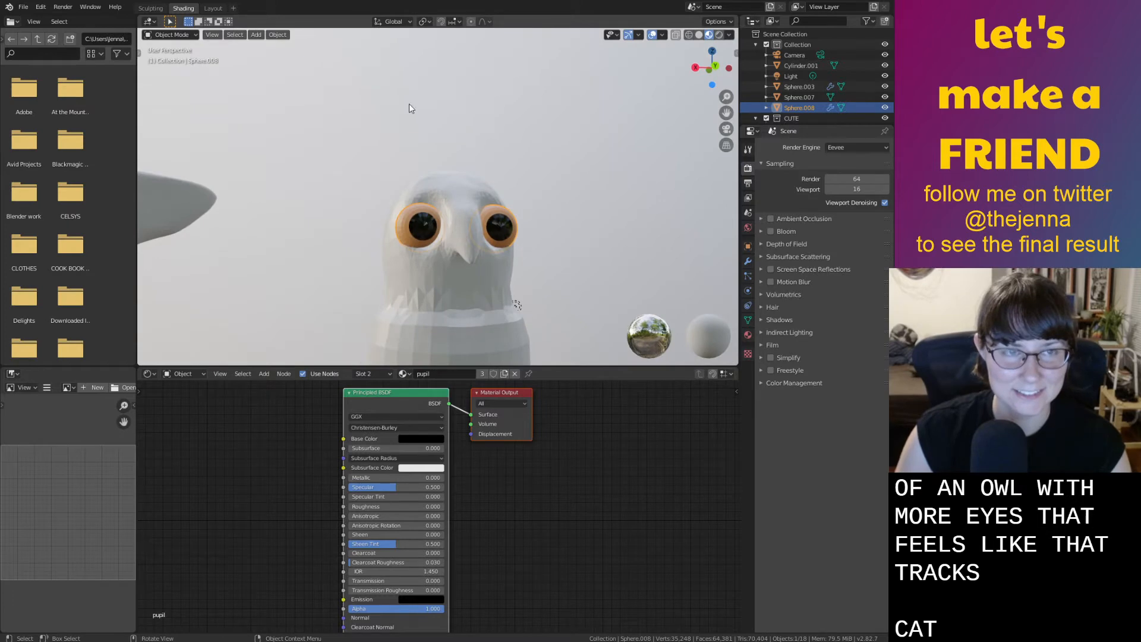
left_click(213, 8)
scroll(476, 202, "down", 6)
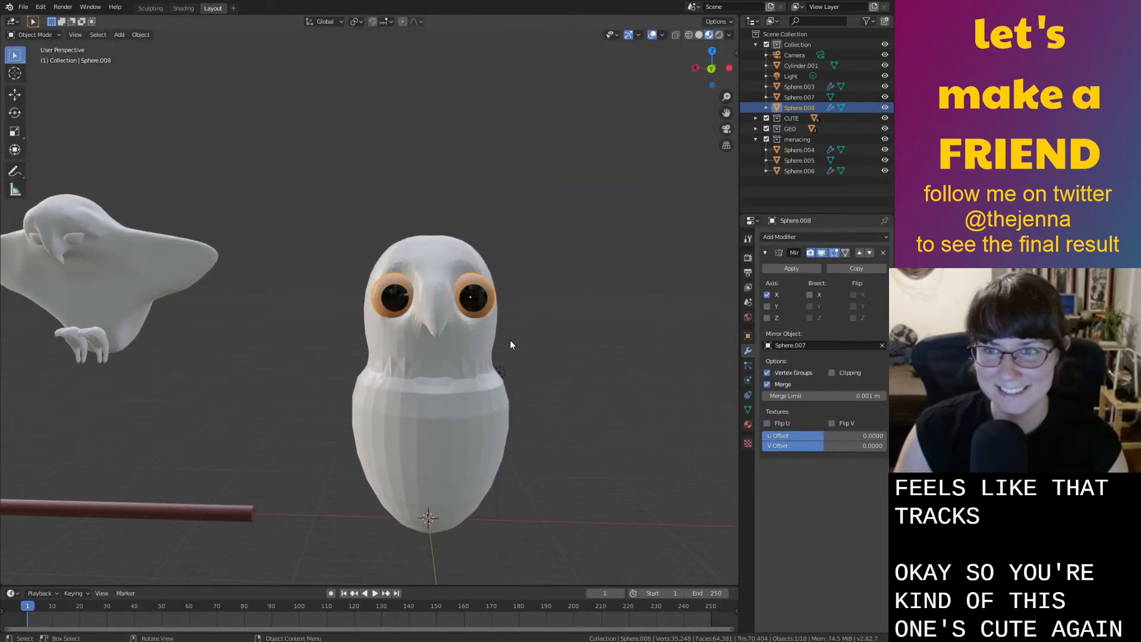
scroll(491, 331, "up", 1)
scroll(508, 336, "up", 1)
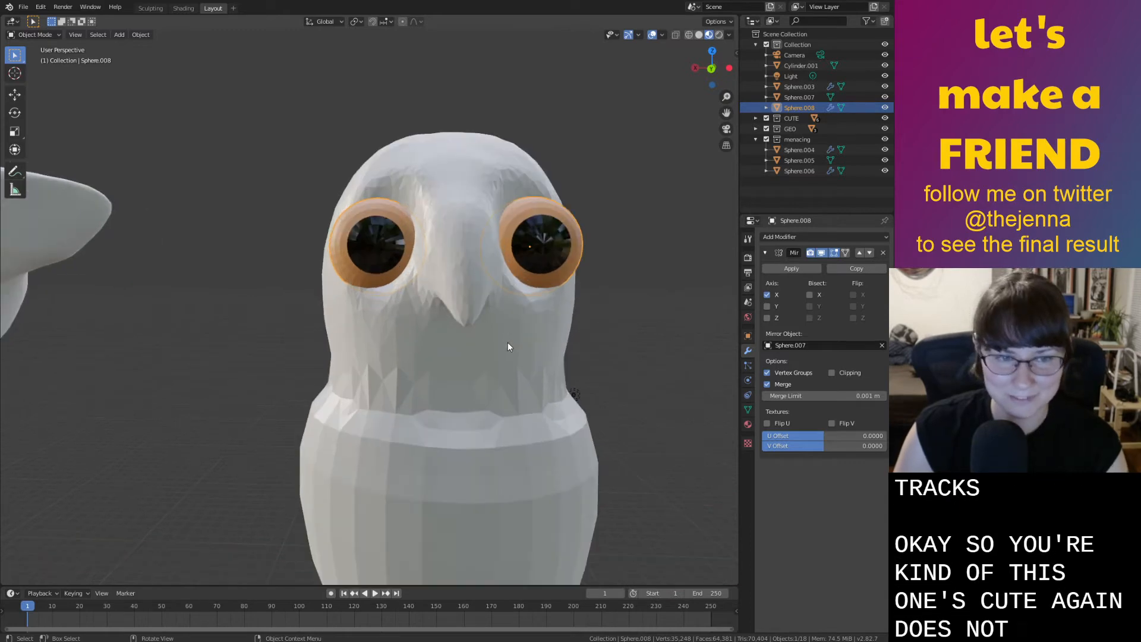
scroll(497, 344, "down", 4)
right_click(436, 371)
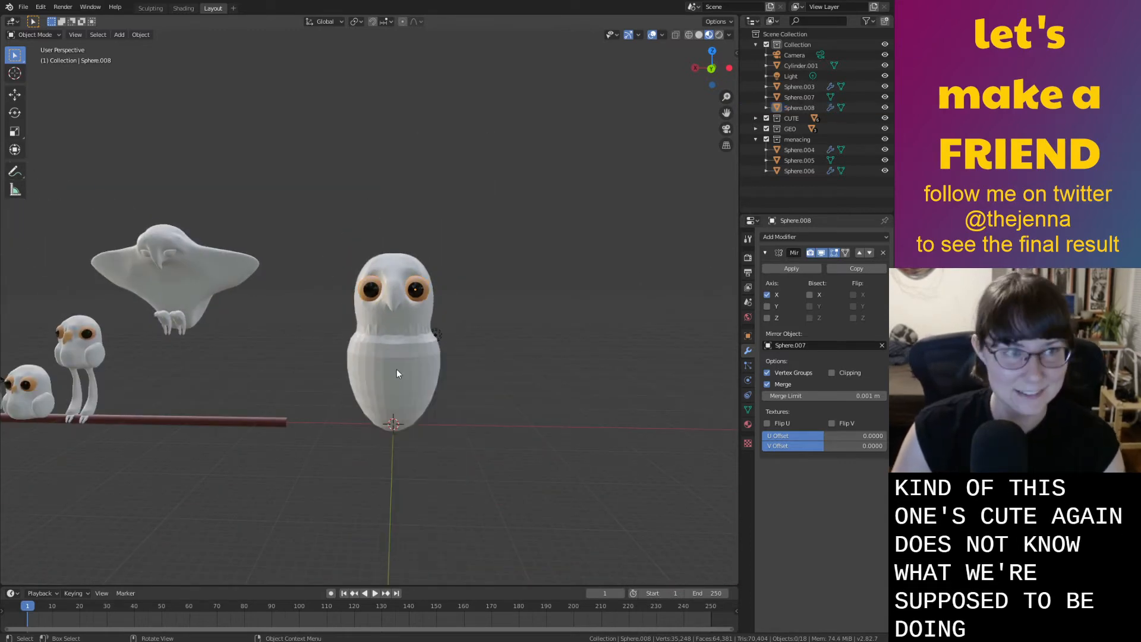
left_click(402, 369)
left_click(150, 9)
scroll(352, 345, "down", 5)
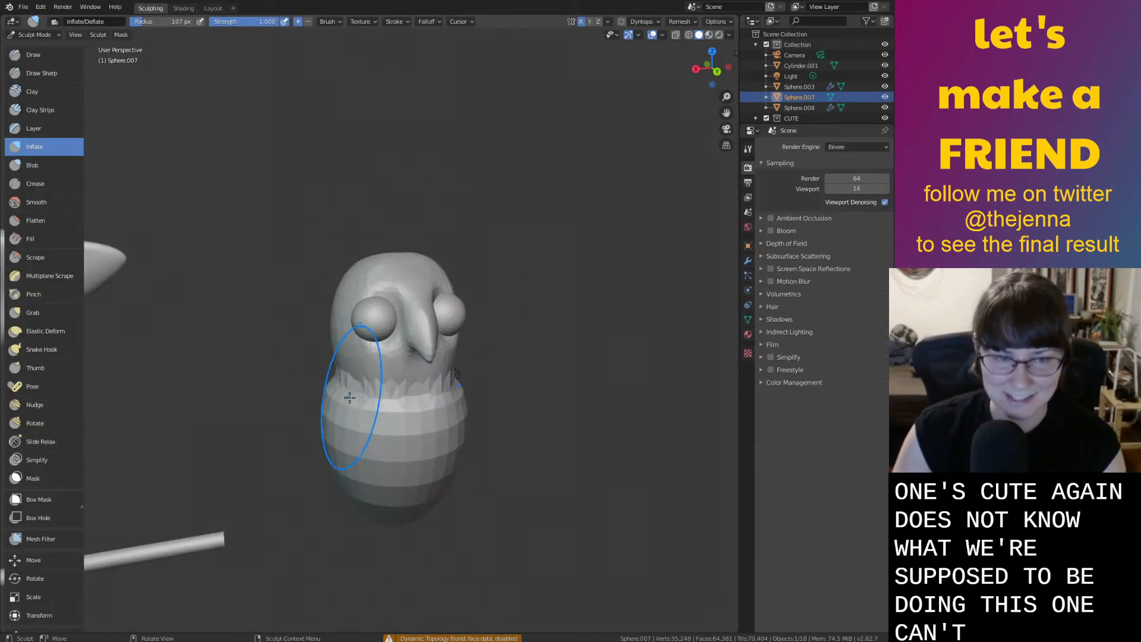
mouse_move(332, 363)
left_mouse_down()
mouse_move(398, 362)
mouse_move(352, 441)
left_mouse_up()
left_click_drag(348, 391, 388, 398)
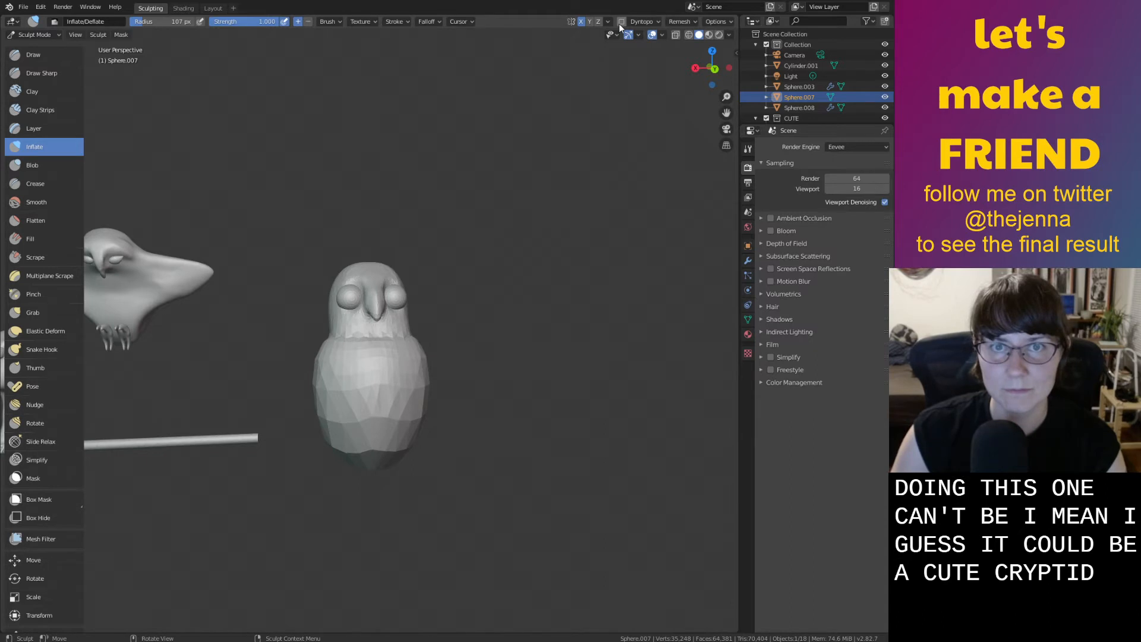
Enable Dyntopo and build up the front, underside and back of the owl's torso with the Inflate brush
left_click(621, 23)
left_click(616, 57)
middle_click_drag(454, 249, 452, 196)
mouse_move(387, 289)
left_mouse_down()
mouse_move(366, 312)
mouse_move(389, 312)
mouse_move(396, 389)
mouse_move(390, 369)
mouse_move(409, 333)
left_mouse_up()
middle_click_drag(411, 330, 404, 438)
left_click_drag(404, 439, 340, 436)
middle_click_drag(331, 404, 456, 387)
mouse_move(457, 387)
left_mouse_down()
mouse_move(467, 408)
mouse_move(443, 400)
left_mouse_up()
Even out the owl's back and lower body with the Smooth brush
key("shift+s")
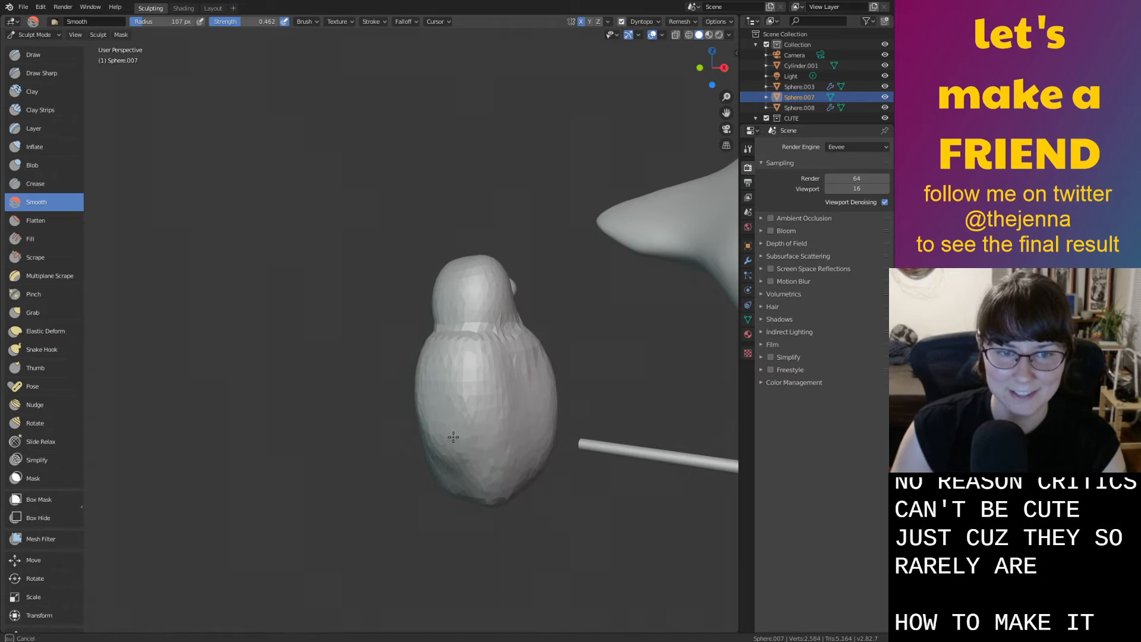
middle_click_drag(542, 429, 462, 421)
mouse_move(463, 421)
left_mouse_down()
mouse_move(523, 350)
mouse_move(517, 535)
mouse_move(543, 535)
left_mouse_up()
mouse_move(588, 542)
middle_mouse_down()
mouse_move(408, 522)
mouse_move(349, 471)
mouse_move(369, 502)
mouse_move(394, 495)
mouse_move(410, 451)
mouse_move(451, 426)
middle_mouse_up()
Bulge the sides of the torso into rounded wing shapes with the Inflate brush and soften them
key("i")
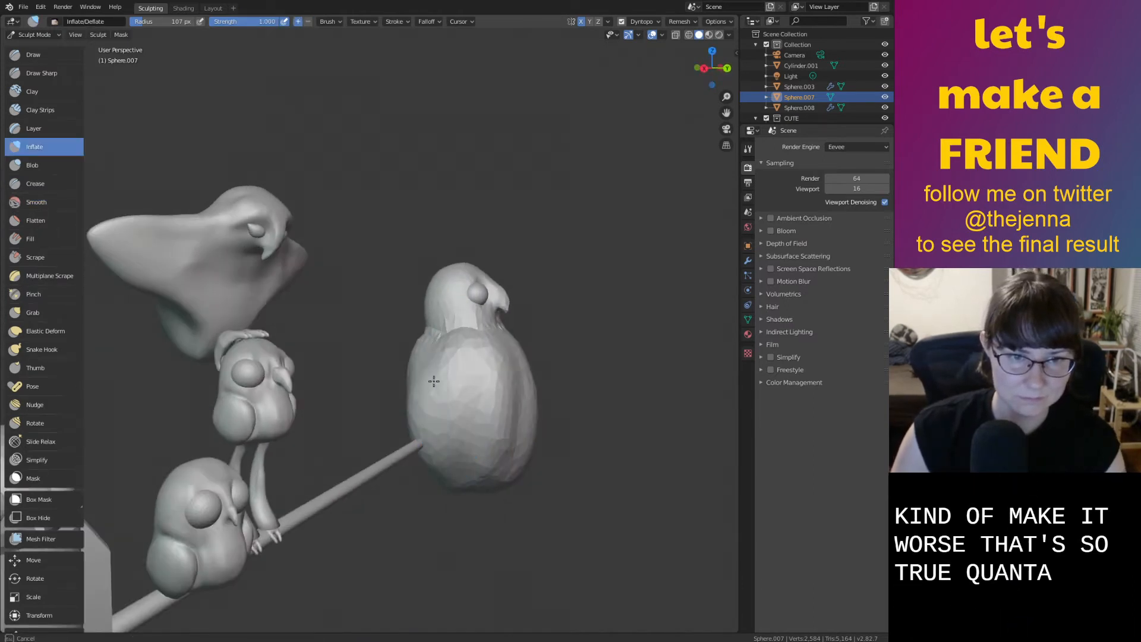
middle_click_drag(448, 380, 433, 407)
key("s")
mouse_move(408, 459)
middle_mouse_down()
mouse_move(403, 367)
mouse_move(356, 416)
mouse_move(311, 438)
mouse_move(331, 388)
mouse_move(337, 458)
mouse_move(403, 453)
mouse_move(343, 420)
mouse_move(371, 413)
middle_mouse_up()
Carve symmetrical creases down both sides of the chest with the Crease brush to separate the folded wings
left_click(42, 168)
left_click(49, 183)
scroll(347, 370, "up", 1)
middle_click_drag(346, 369, 383, 359)
scroll(464, 328, "up", 1)
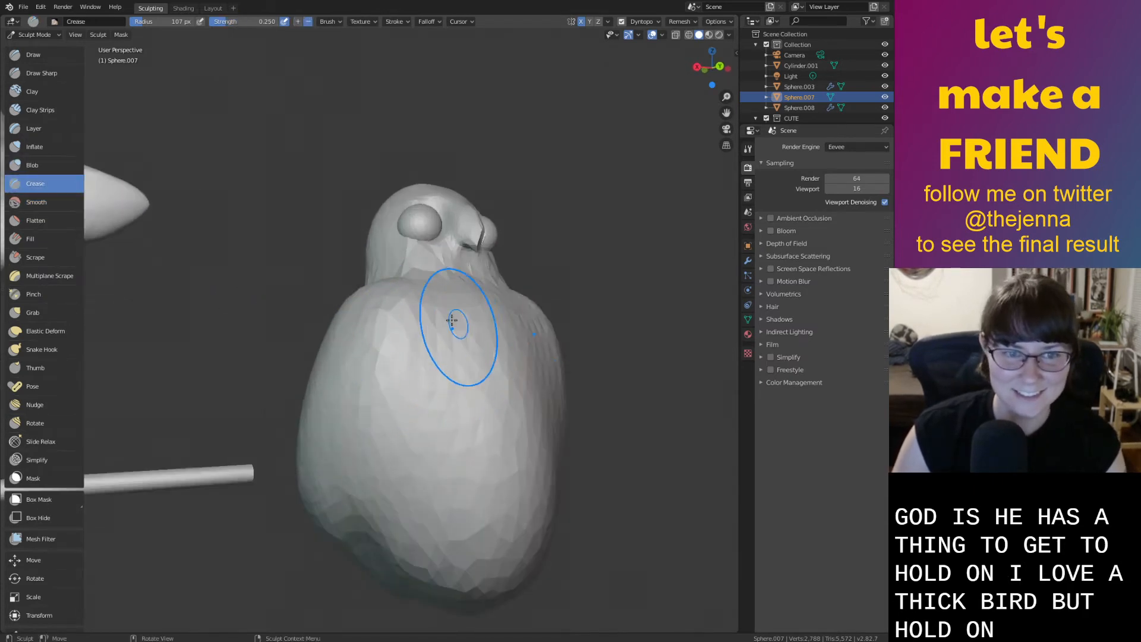
left_click_drag(390, 453, 363, 506)
mouse_move(424, 300)
left_mouse_down()
mouse_move(433, 321)
mouse_move(362, 510)
left_mouse_up()
middle_click_drag(403, 474, 437, 539)
left_click_drag(440, 453, 479, 549)
mouse_move(373, 413)
middle_mouse_down()
mouse_move(550, 395)
mouse_move(538, 400)
middle_mouse_up()
mouse_move(513, 336)
left_mouse_down()
mouse_move(470, 487)
mouse_move(492, 452)
left_mouse_up()
mouse_move(521, 541)
middle_mouse_down()
mouse_move(355, 548)
mouse_move(355, 476)
mouse_move(356, 519)
middle_mouse_up()
scroll(355, 548, "down", 3)
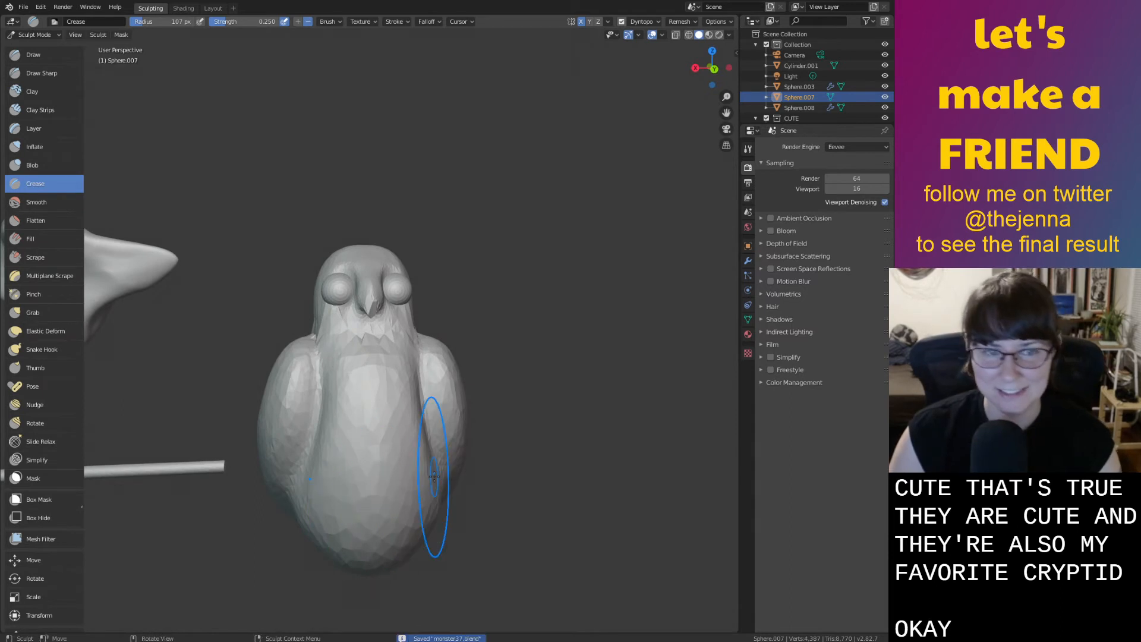
Even out the faceted throat and upper chest beneath the owl's beak with the Smooth brush
scroll(433, 471, "up", 5)
key("i")
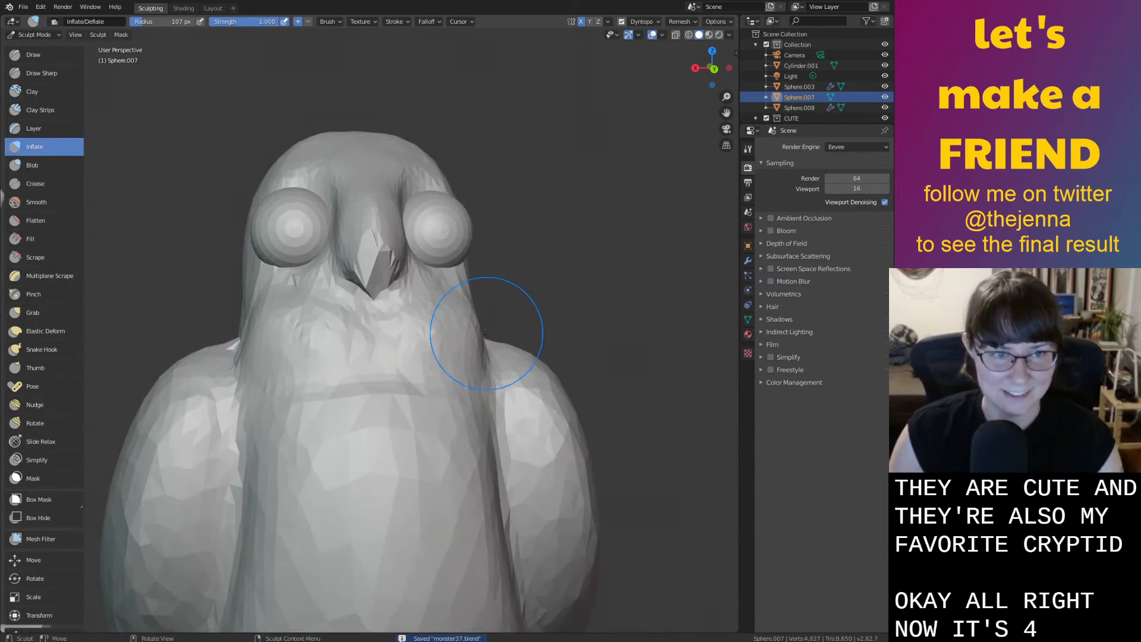
key("ctrl+z")
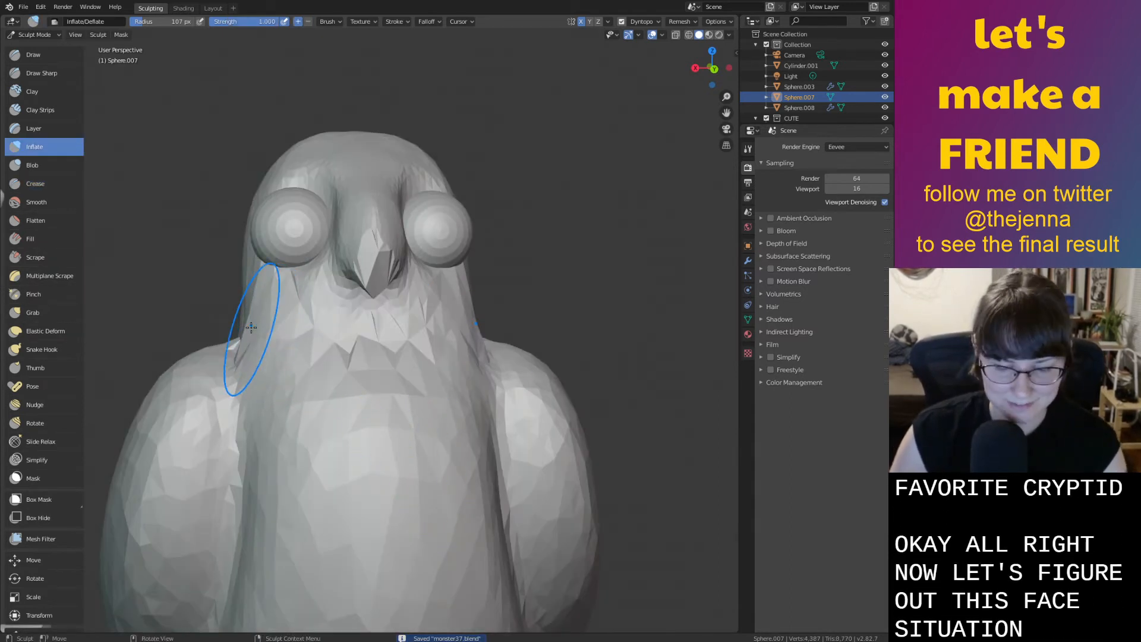
mouse_move(251, 325)
left_mouse_down()
mouse_move(372, 339)
mouse_move(240, 326)
mouse_move(464, 337)
left_mouse_up()
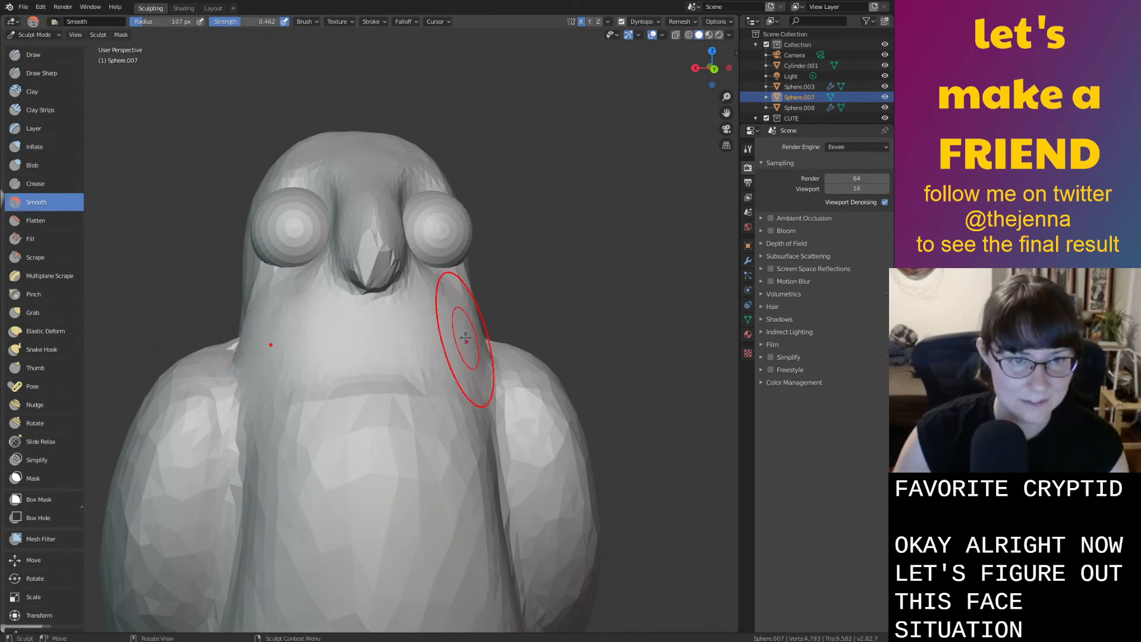
middle_click_drag(328, 334, 483, 336)
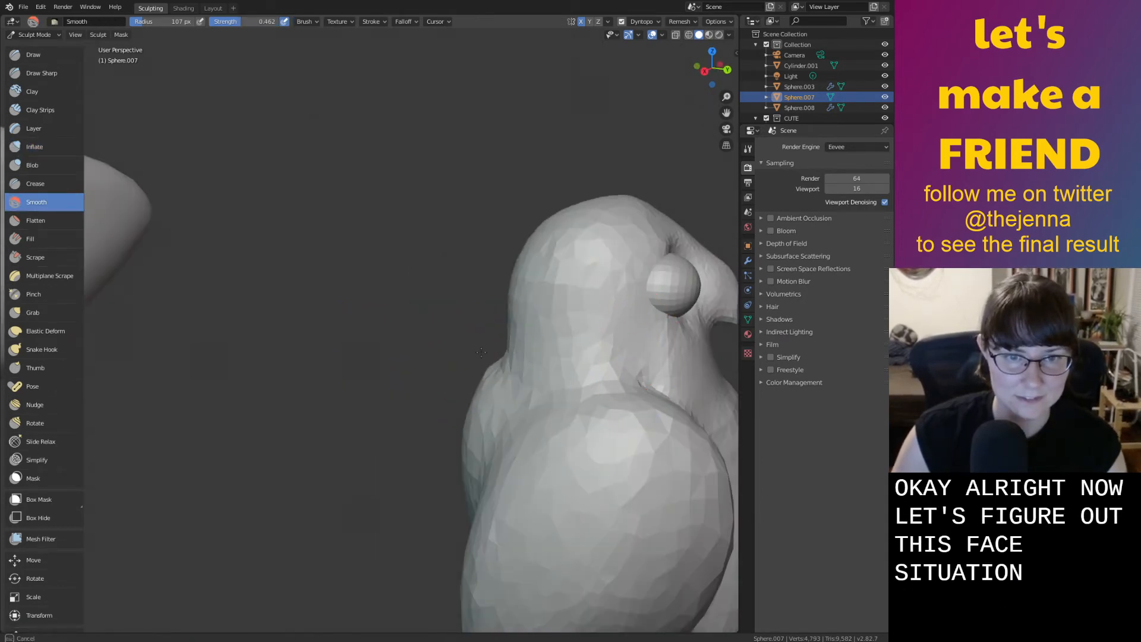
middle_click_drag(540, 383, 524, 377)
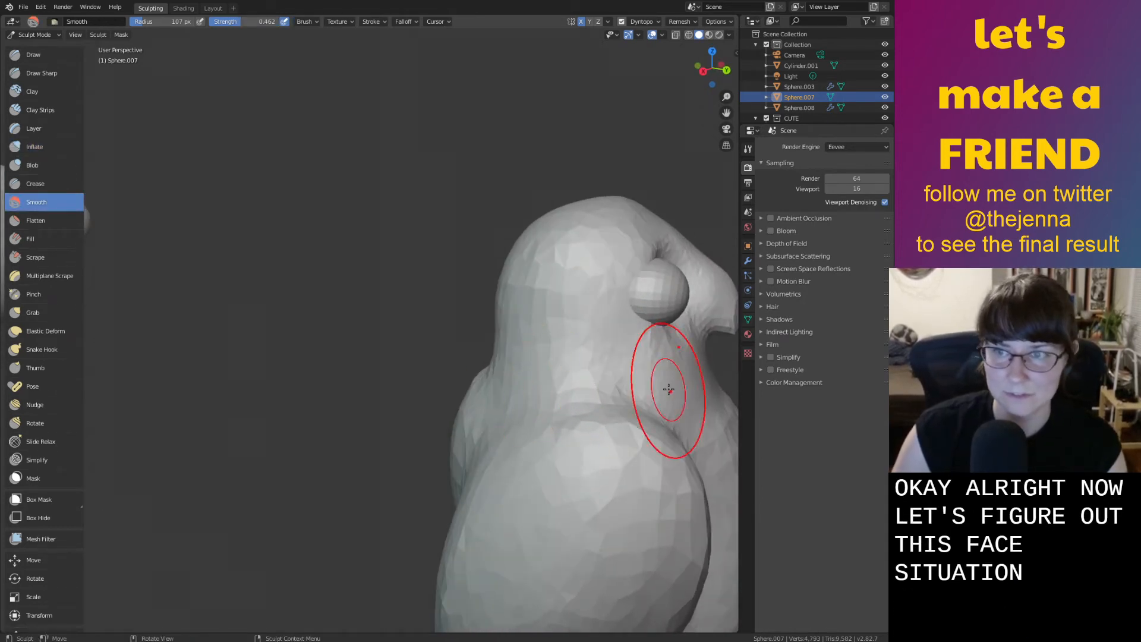
Fill out the sides of the neck beneath the eyes with the Inflate brush and activate the Grab brush
key("i")
mouse_move(670, 388)
left_mouse_down()
mouse_move(571, 389)
mouse_move(677, 404)
left_mouse_up()
mouse_move(684, 407)
middle_mouse_down()
mouse_move(387, 433)
mouse_move(617, 414)
mouse_move(548, 416)
mouse_move(552, 458)
middle_mouse_up()
scroll(591, 306, "up", 2)
mouse_move(591, 306)
left_mouse_down()
mouse_move(607, 305)
mouse_move(591, 278)
mouse_move(608, 375)
left_mouse_up()
key("g")
middle_click_drag(622, 362, 573, 359)
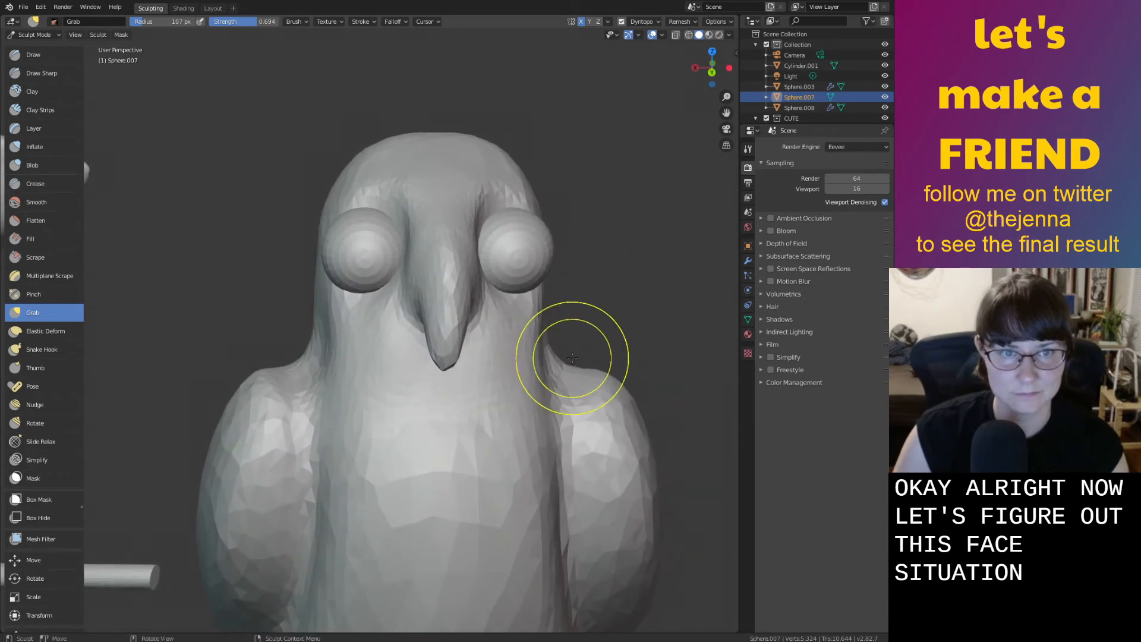
Show the owl in Material Preview shading and examine its face and body from the front
left_click(709, 35)
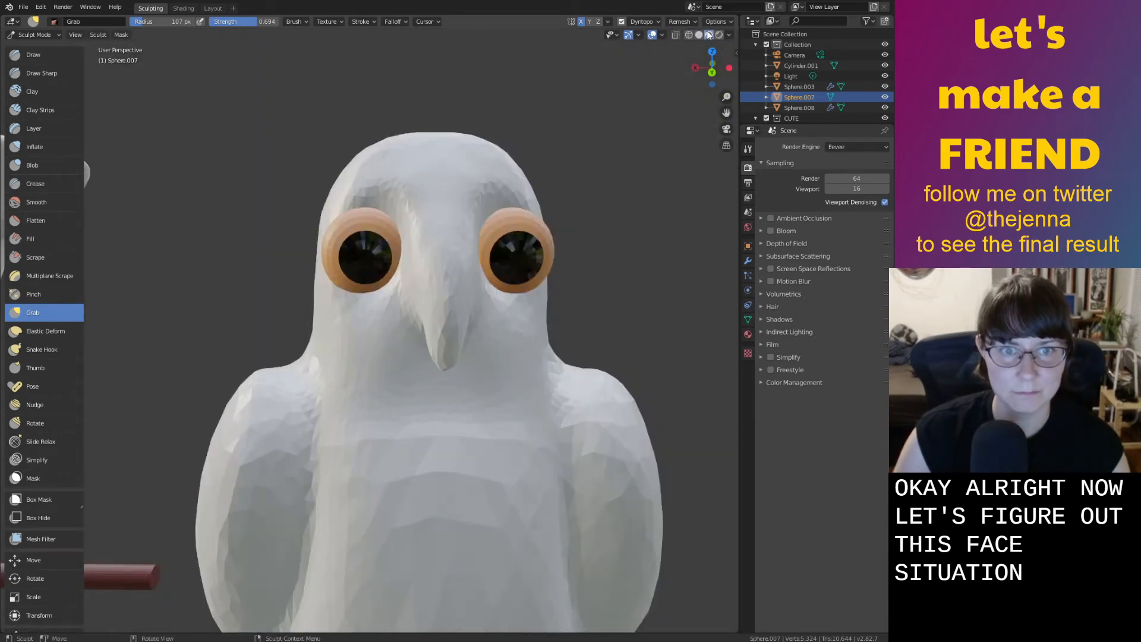
mouse_move(632, 184)
middle_mouse_down()
mouse_move(616, 241)
mouse_move(578, 225)
middle_mouse_up()
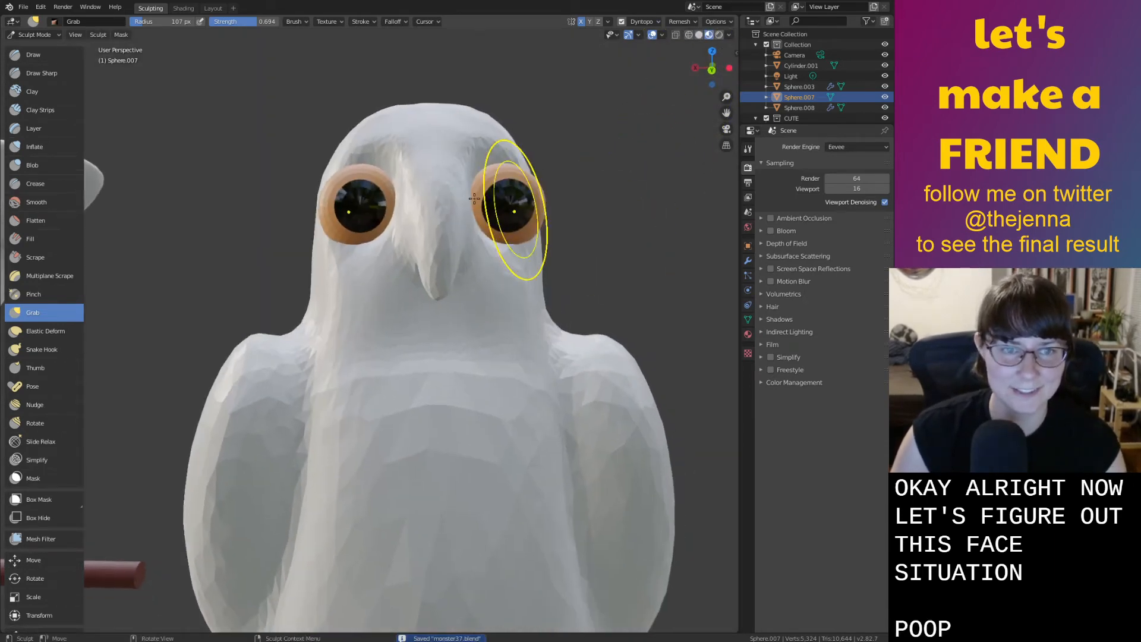
scroll(248, 182, "down", 3)
middle_click_drag(364, 269, 375, 294)
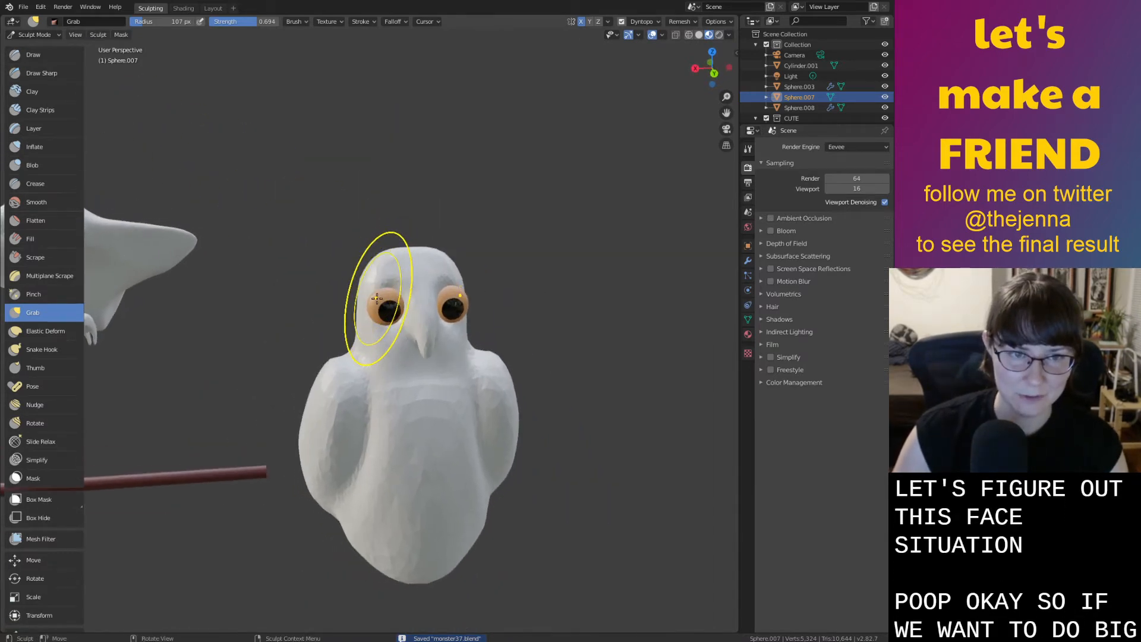
Move the mirrored eyes 0.83 m up along Z, clear of the head, and return to sculpting the owl's body
left_click(215, 9)
left_click(392, 292)
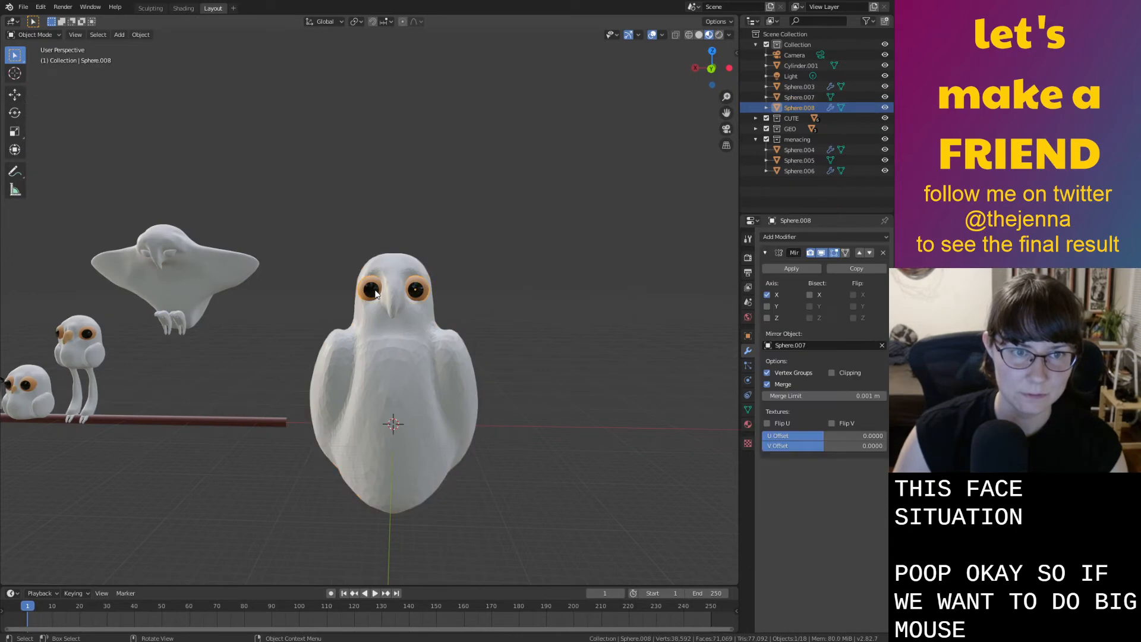
scroll(393, 291, "up", 2)
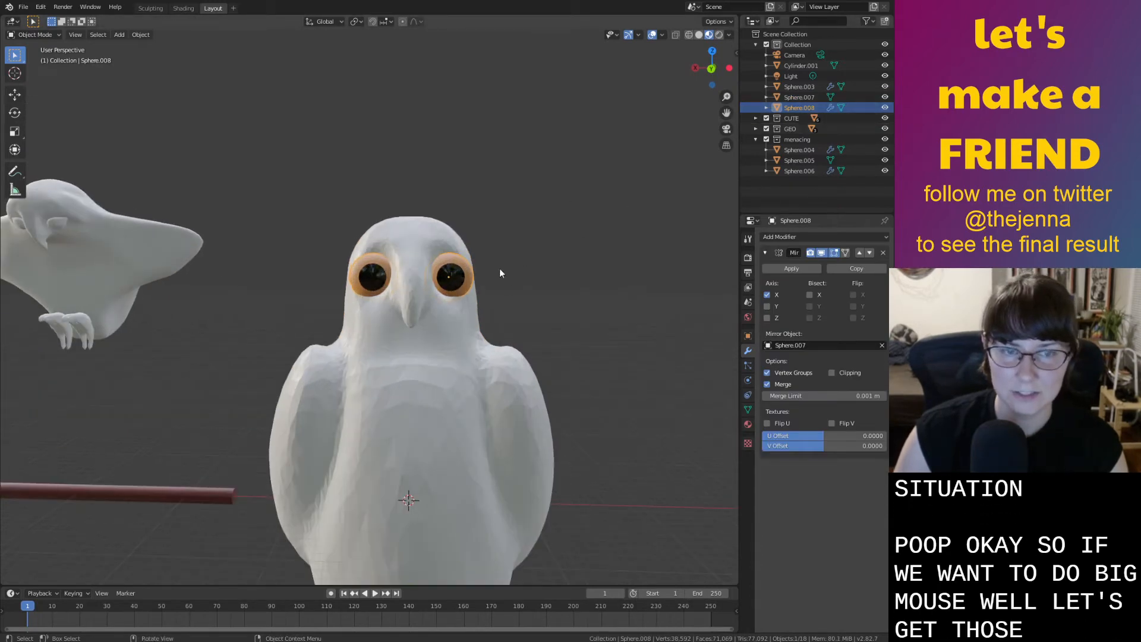
key("z")
left_click(453, 232)
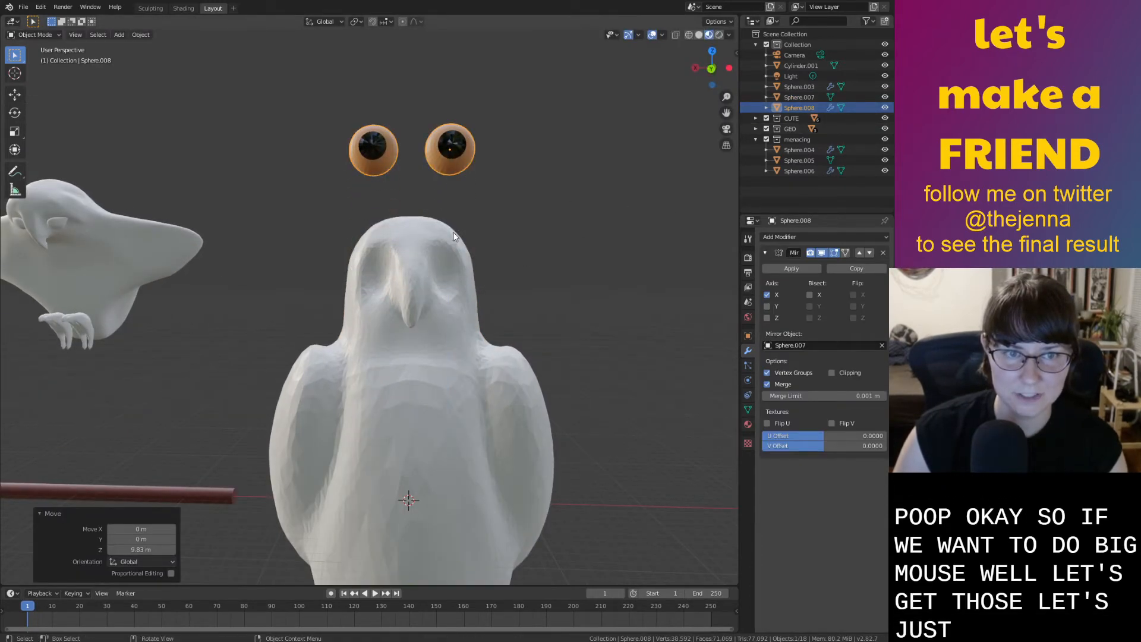
middle_click_drag(453, 231, 458, 255)
left_click(458, 255)
left_click(150, 8)
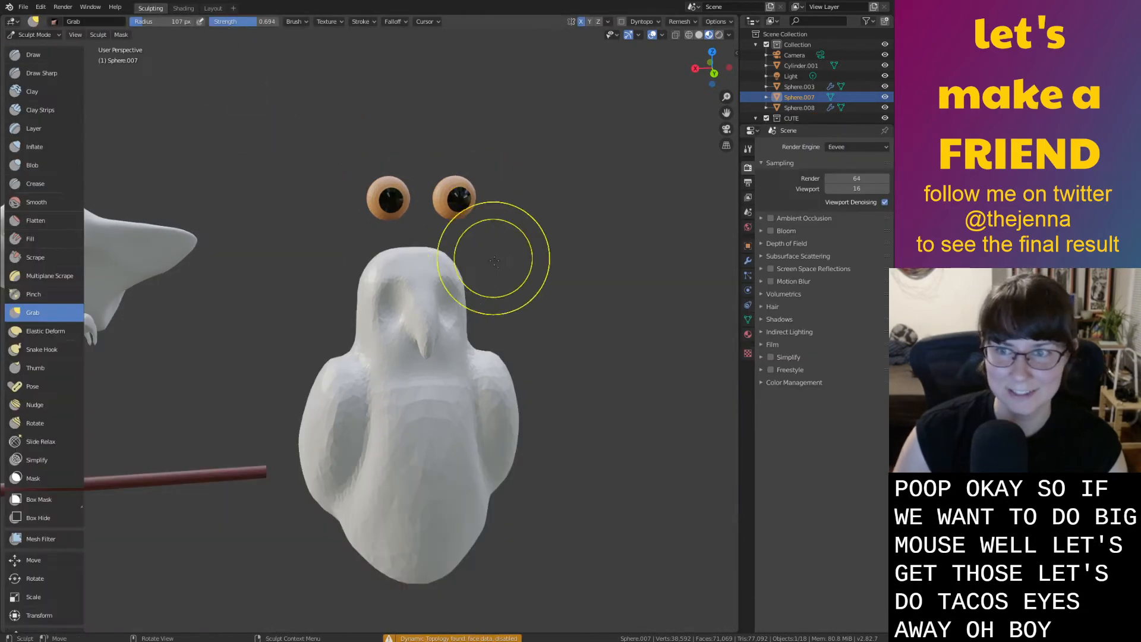
Soften the hooked beak into a short, blunt shape with the Smooth brush
scroll(492, 247, "up", 2)
scroll(504, 280, "up", 2)
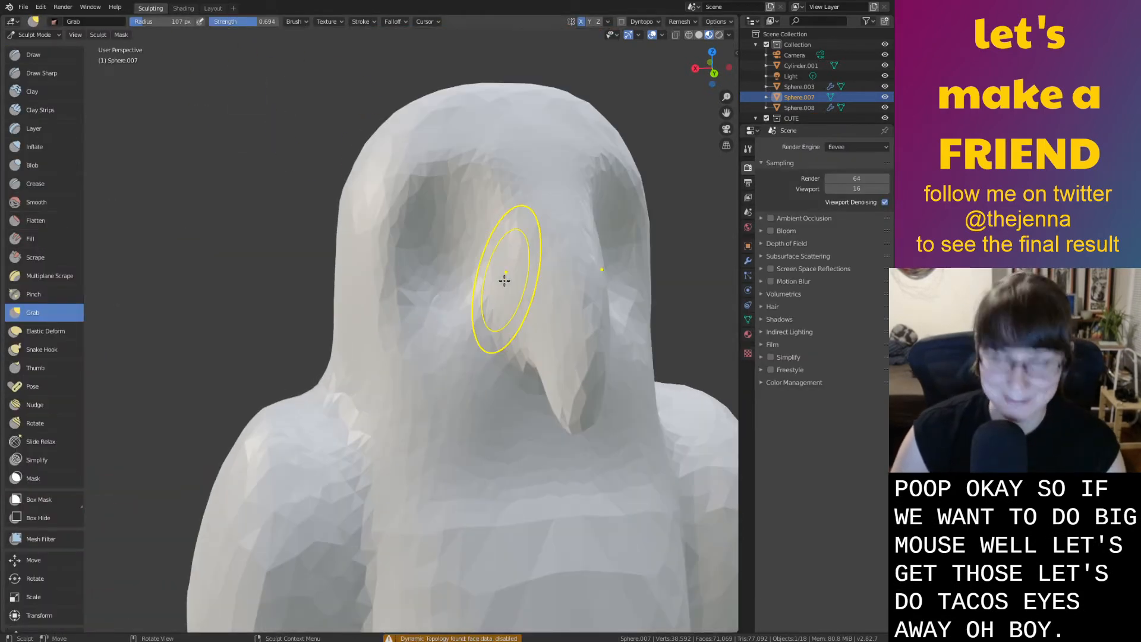
scroll(504, 280, "down", 5)
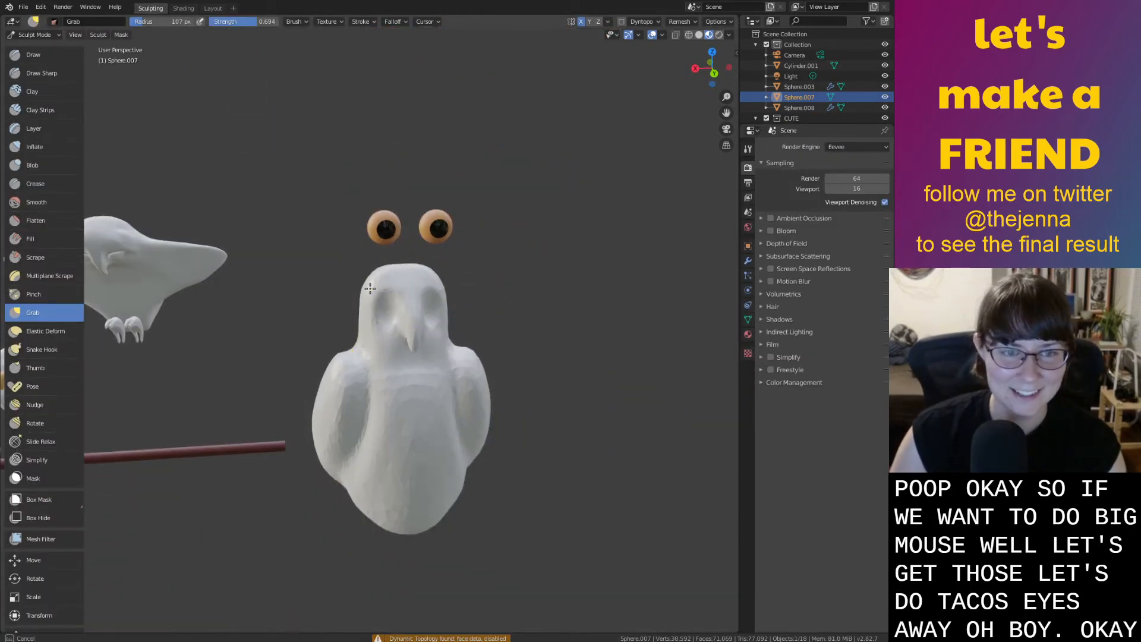
mouse_move(419, 340)
middle_mouse_down()
mouse_move(454, 321)
mouse_move(438, 367)
middle_mouse_up()
key("shift+s")
scroll(446, 416, "up", 5)
middle_click_drag(379, 340, 482, 347)
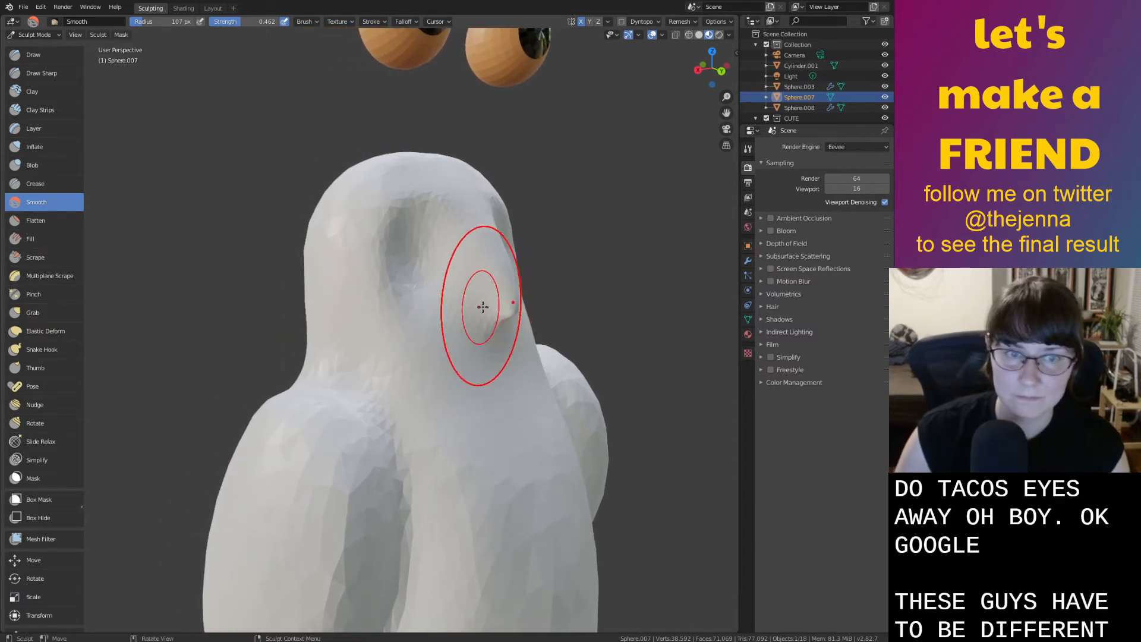
Try pulling a protruding mouth lump out of the throat just below the beak with the Grab brush
key("g")
scroll(500, 353, "up", 3)
mouse_move(499, 353)
middle_mouse_down()
mouse_move(484, 314)
mouse_move(505, 312)
middle_mouse_up()
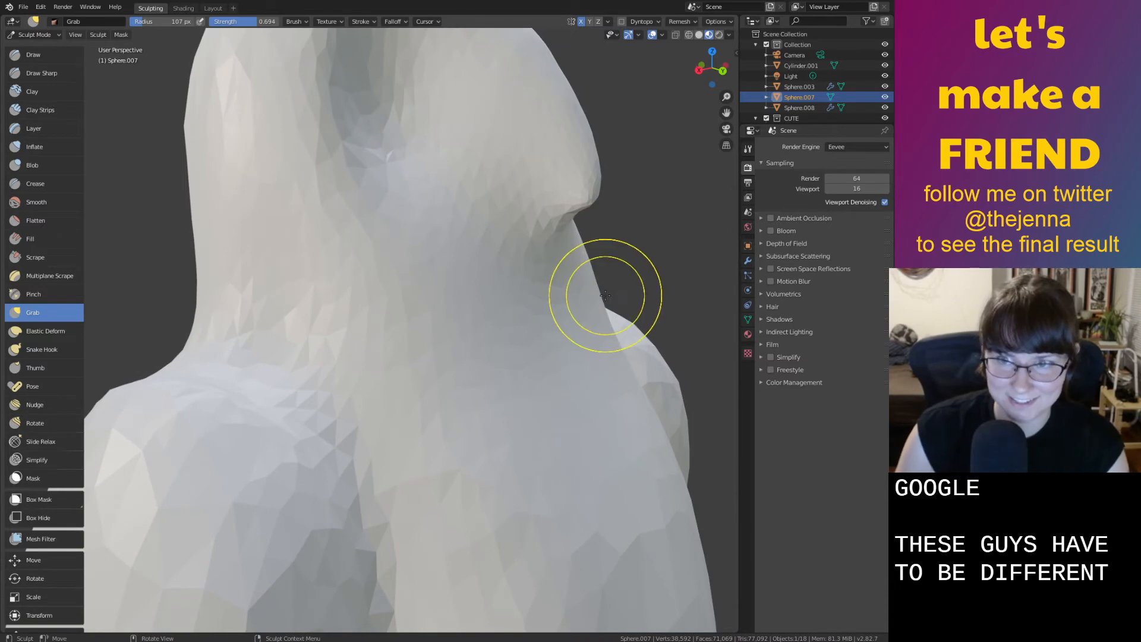
mouse_move(569, 287)
left_mouse_down()
mouse_move(674, 260)
mouse_move(685, 224)
left_mouse_up()
left_click_drag(576, 322, 551, 294)
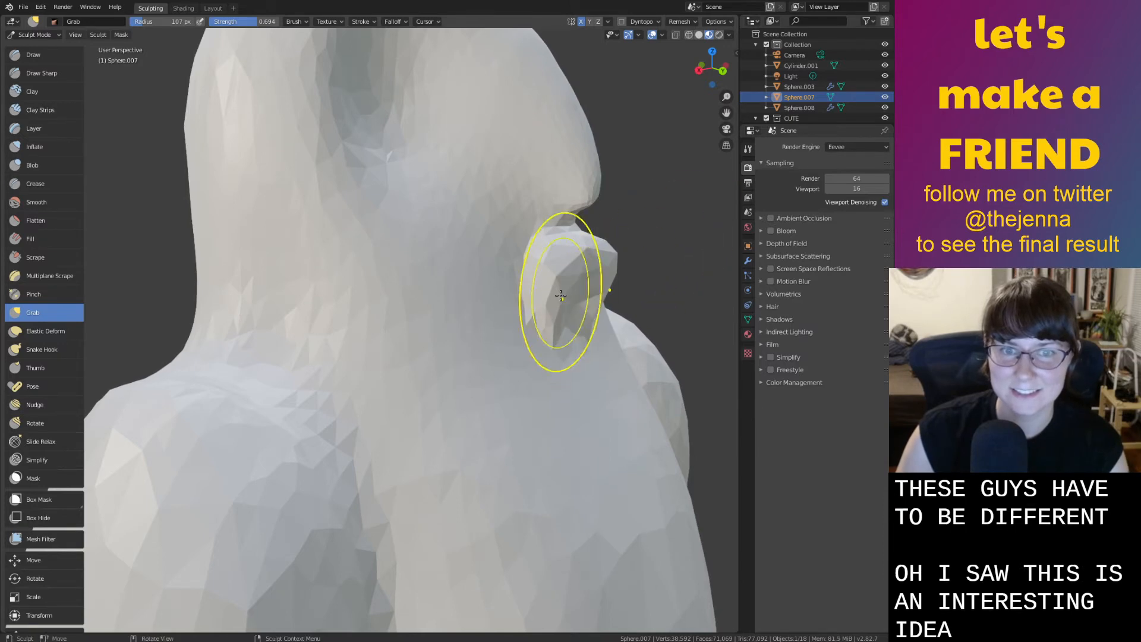
scroll(565, 324, "down", 3)
scroll(519, 326, "down", 2)
left_click_drag(523, 328, 469, 312)
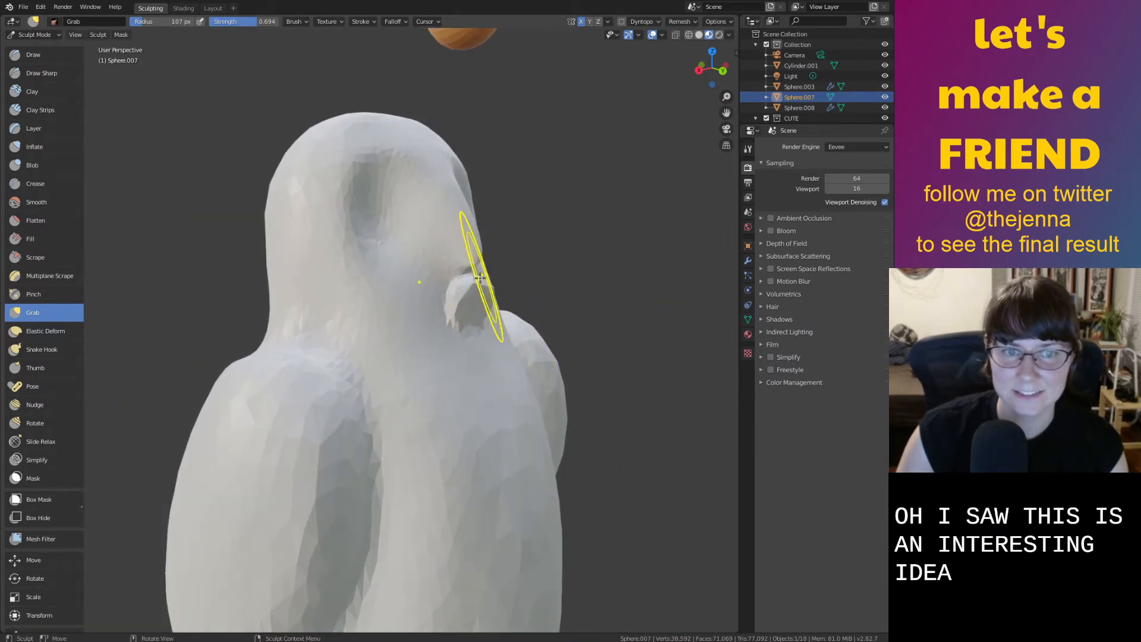
Inspect the mesh around the mouth lump in wireframe, undo the last stroke and return to Solid shading
middle_click_drag(480, 277, 459, 293)
left_click_drag(299, 301, 326, 302)
key("z")
left_click(305, 309)
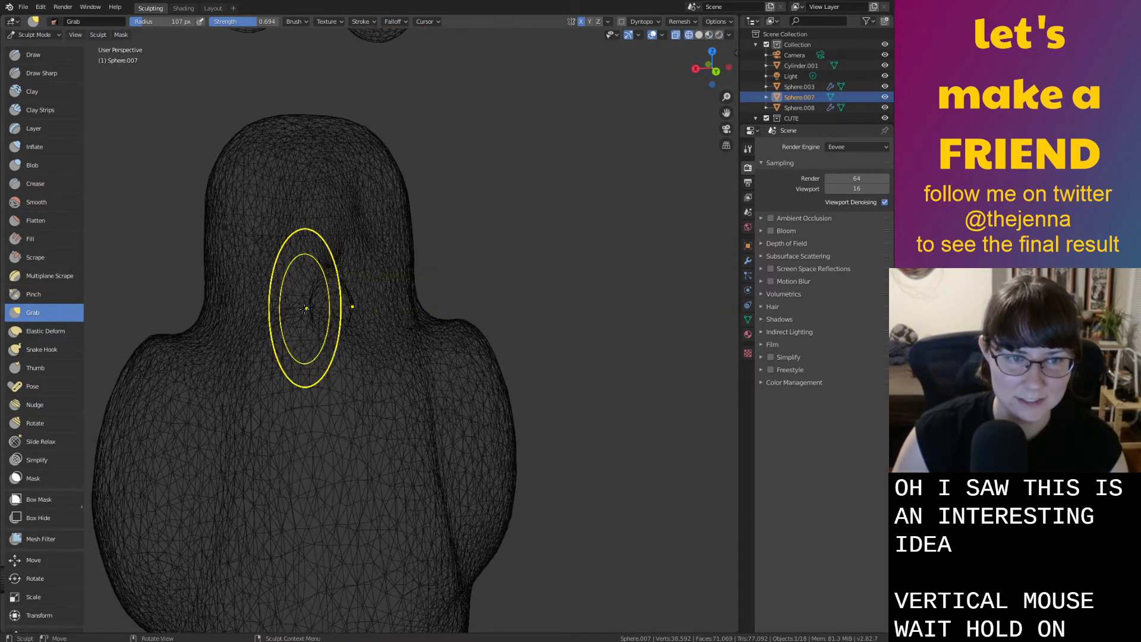
key("ctrl+z")
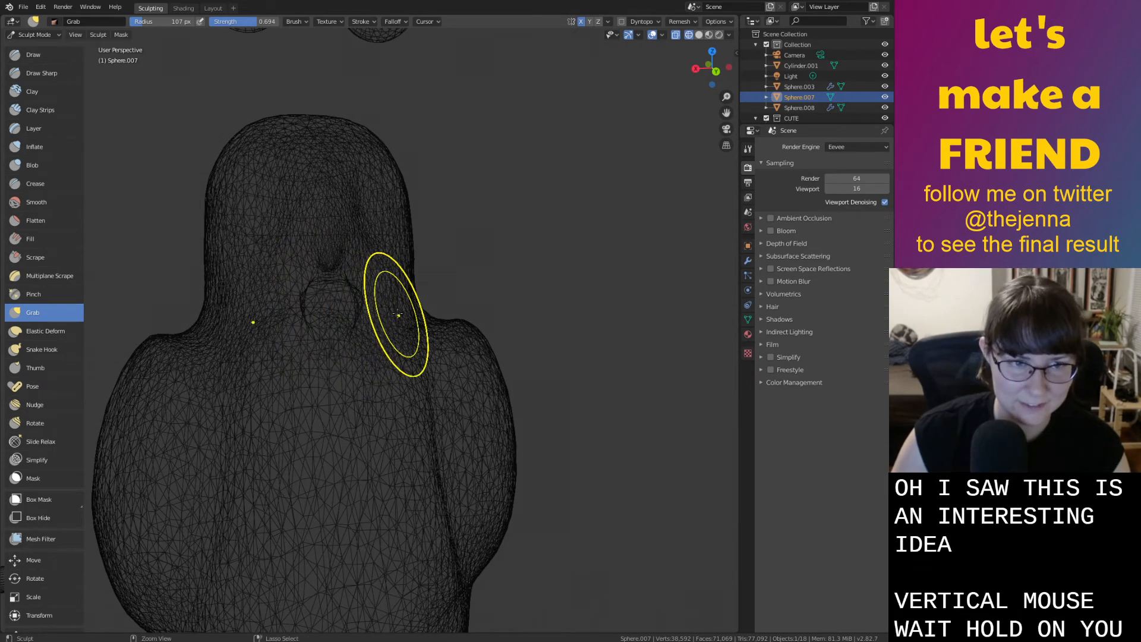
left_click(699, 37)
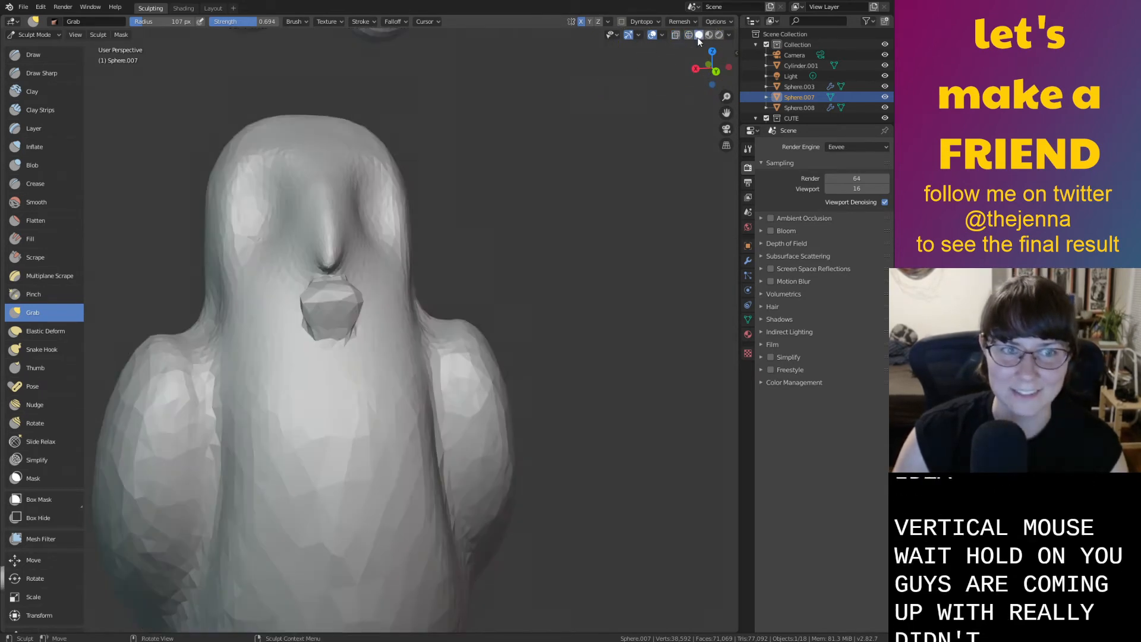
Flatten the mouth lump back into the throat beneath the beak with the Smooth brush
key("shift+s")
left_click_drag(285, 311, 284, 304)
scroll(360, 307, "up", 1)
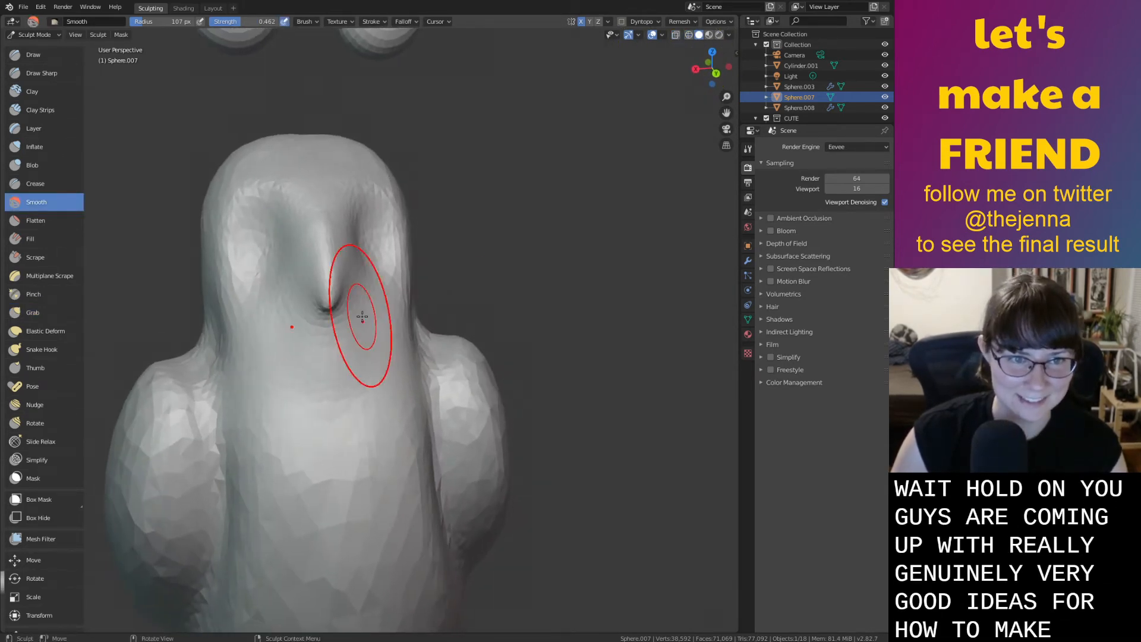
scroll(345, 311, "up", 3)
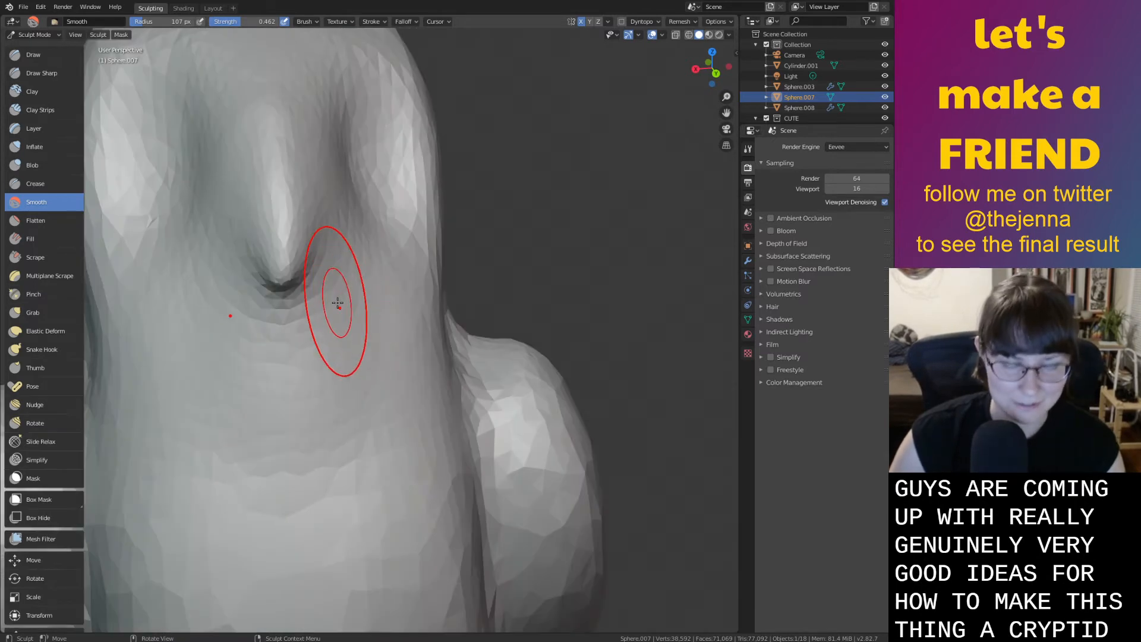
Reshape the beak tip and the throat directly beneath it with the Grab brush
key("g")
scroll(356, 312, "down", 4)
mouse_move(336, 286)
left_mouse_down()
mouse_move(347, 294)
mouse_move(339, 316)
left_mouse_up()
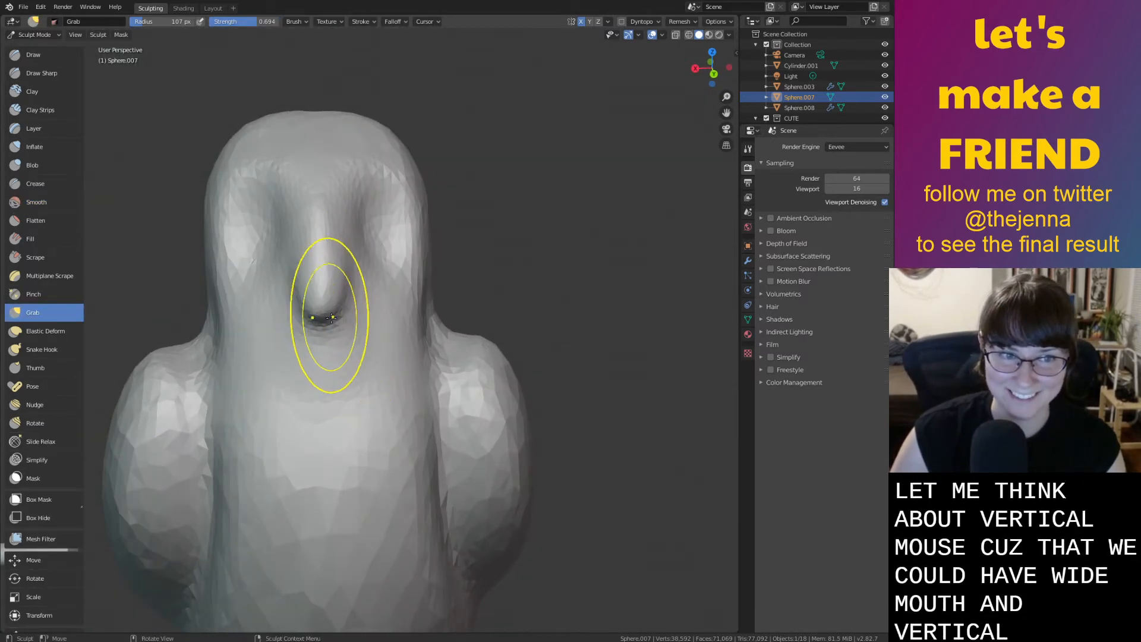
middle_click_drag(329, 318, 394, 297)
left_click_drag(538, 242, 517, 293)
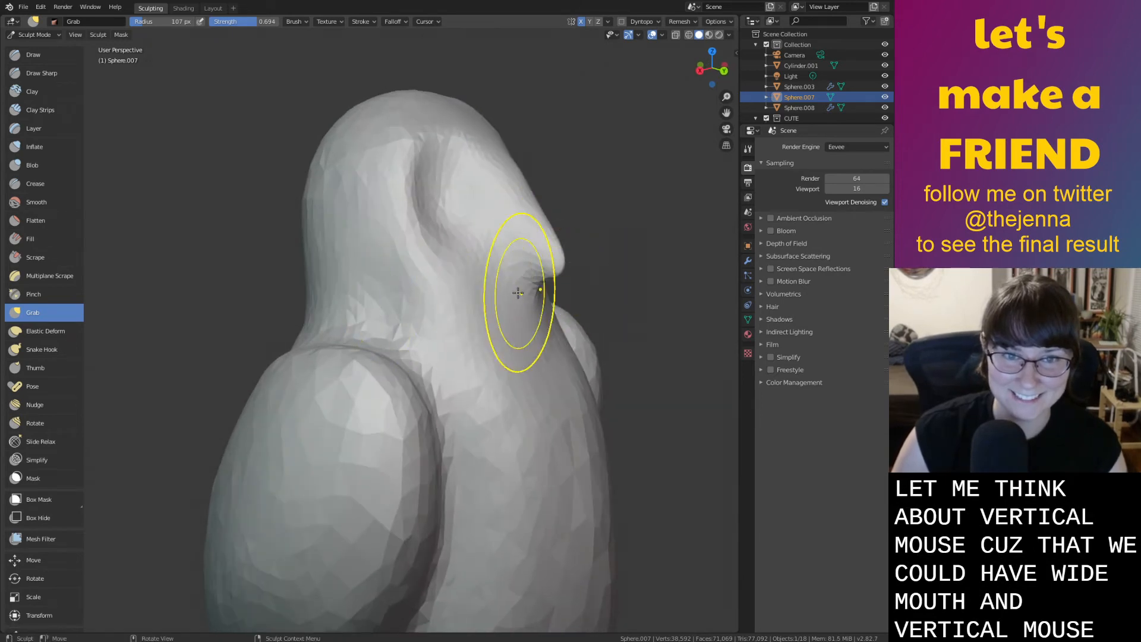
scroll(518, 293, "down", 4)
middle_click_drag(540, 223, 435, 248)
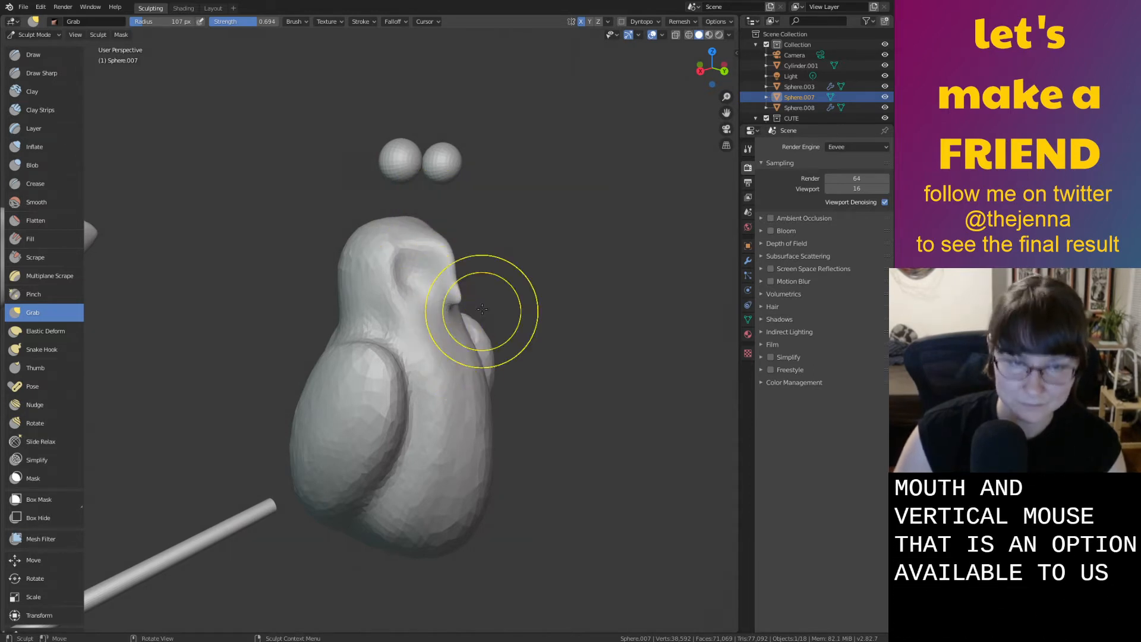
Swell the beak into a thick, rounded vertical form with the Inflate brush and smooth the face around it
scroll(478, 315, "up", 3)
middle_click_drag(467, 306, 400, 234)
key("i")
left_click_drag(346, 202, 332, 204)
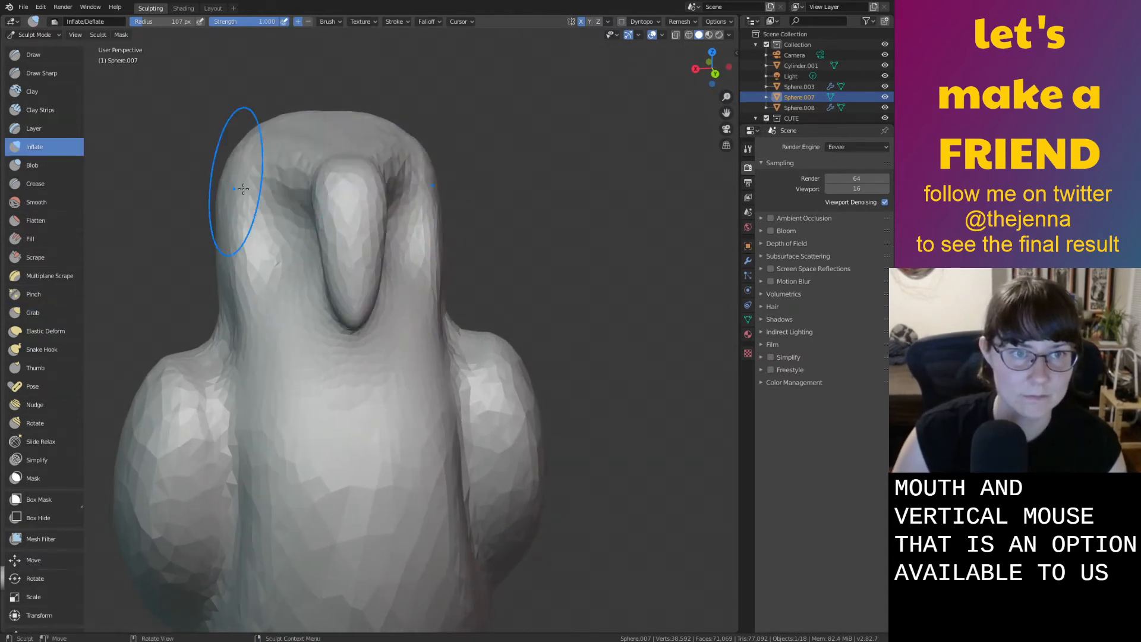
key("shift+s")
left_click_drag(281, 247, 328, 172)
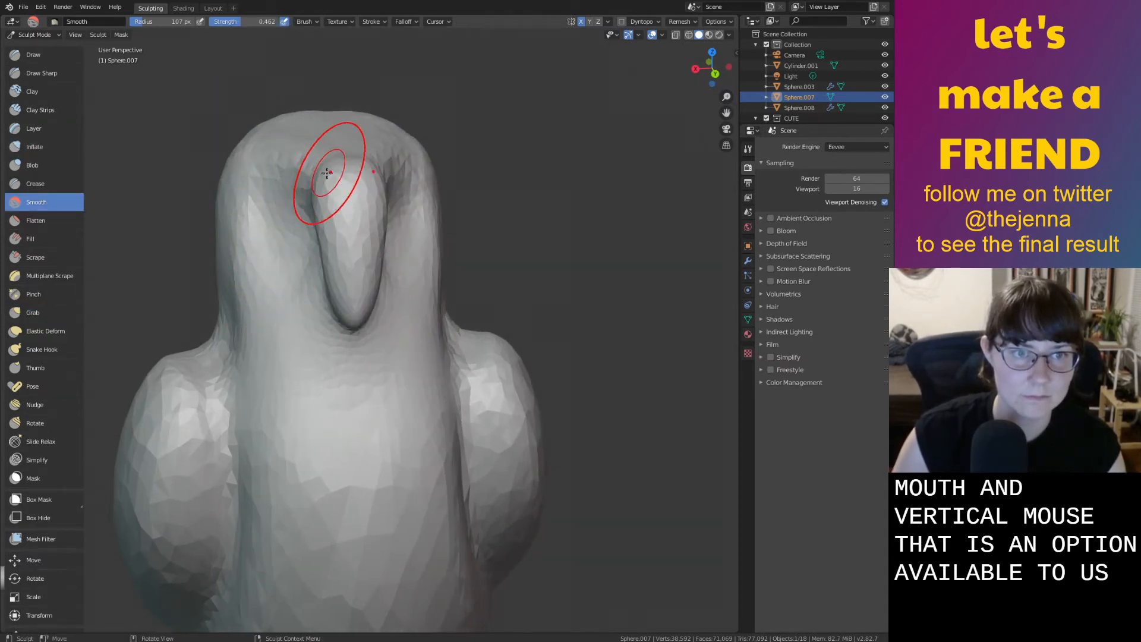
Save the file, then build up the face beneath the beak with the Inflate brush and smooth it
mouse_move(344, 205)
middle_mouse_down()
mouse_move(384, 210)
mouse_move(415, 262)
mouse_move(458, 202)
mouse_move(471, 265)
mouse_move(516, 244)
mouse_move(502, 224)
mouse_move(446, 189)
mouse_move(459, 309)
middle_mouse_up()
key("ctrl+s")
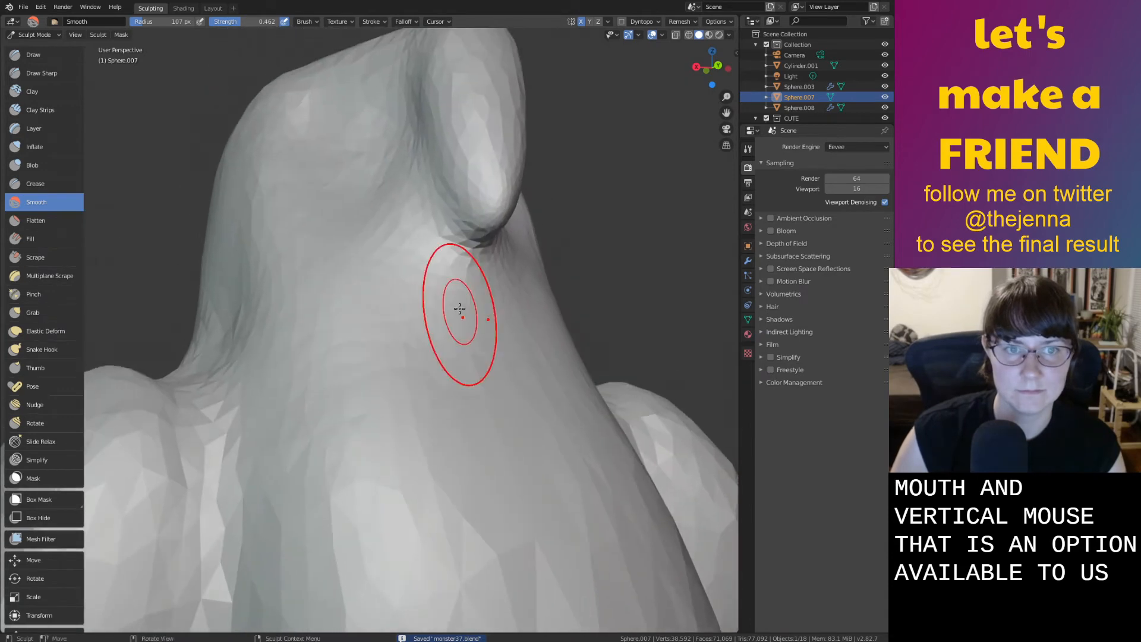
key("i")
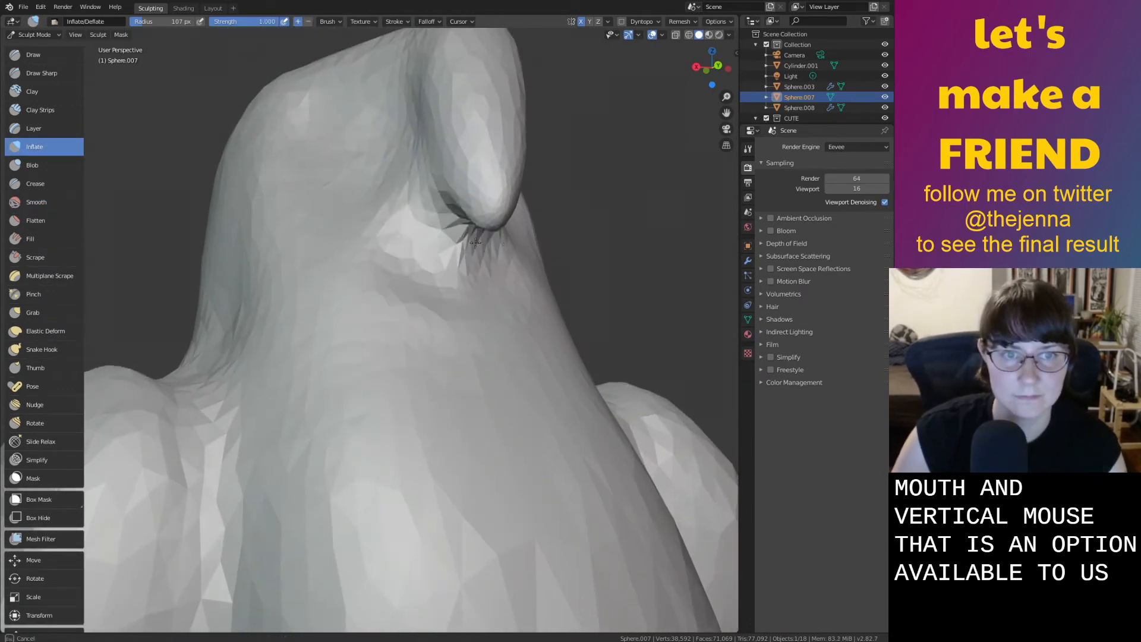
key("s")
mouse_move(382, 293)
middle_mouse_down()
mouse_move(436, 293)
mouse_move(344, 288)
middle_mouse_up()
scroll(440, 320, "up", 3)
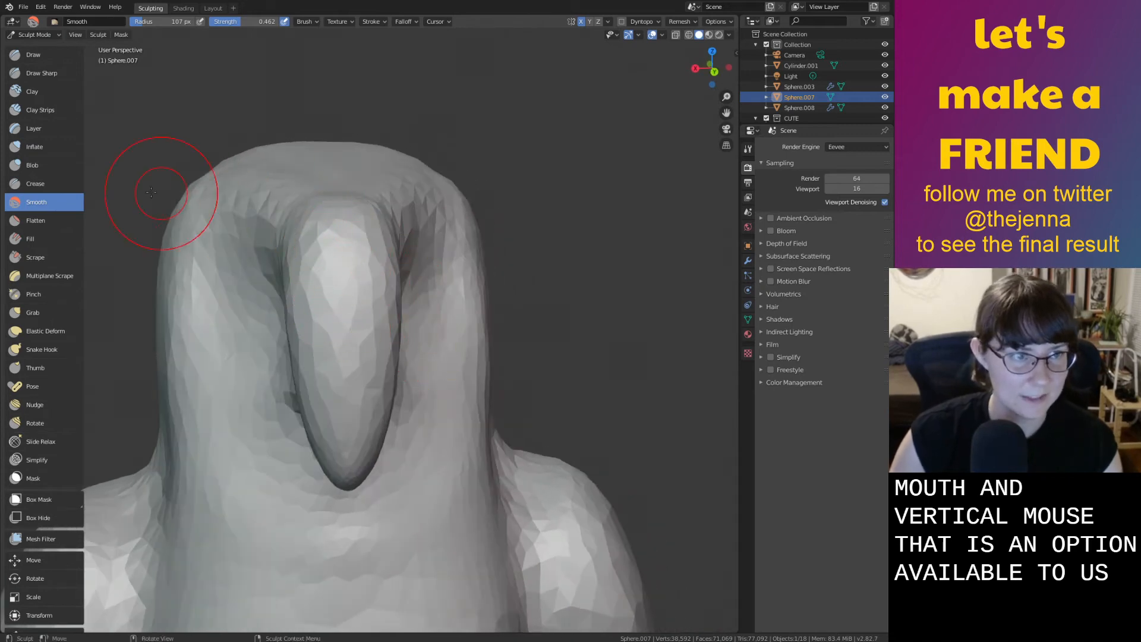
Turn on dynamic topology for sculpting the owl's body mesh
left_click(71, 182)
scroll(346, 193, "up", 2)
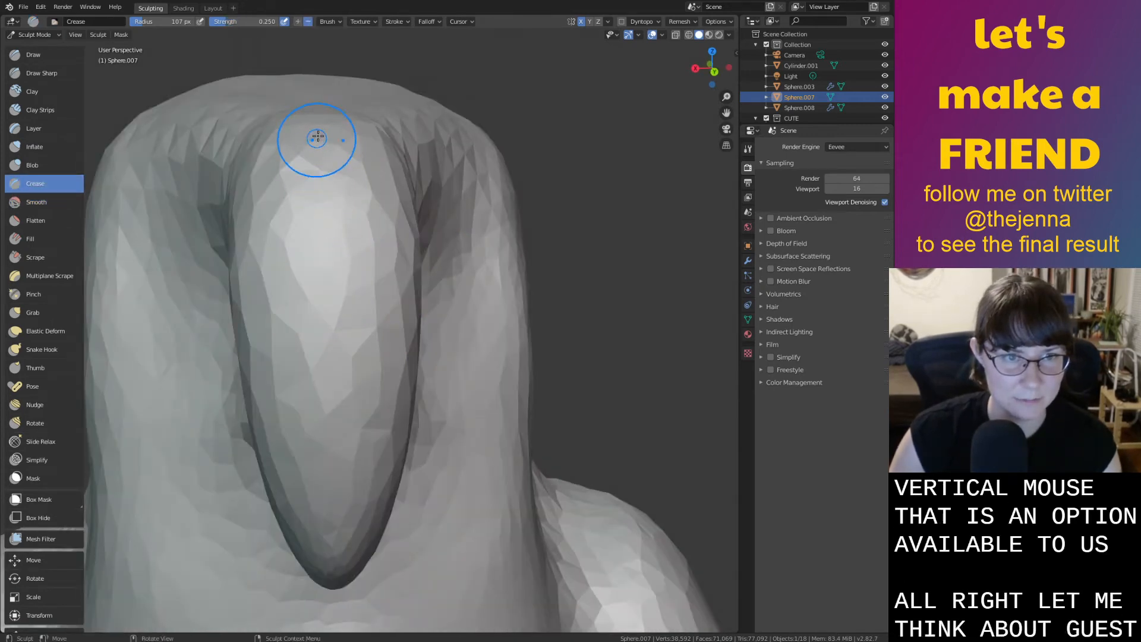
left_click(621, 21)
left_click(636, 34)
Build up the beak and the brow just above it with the Inflate brush, then smooth the transition into the forehead
key("i")
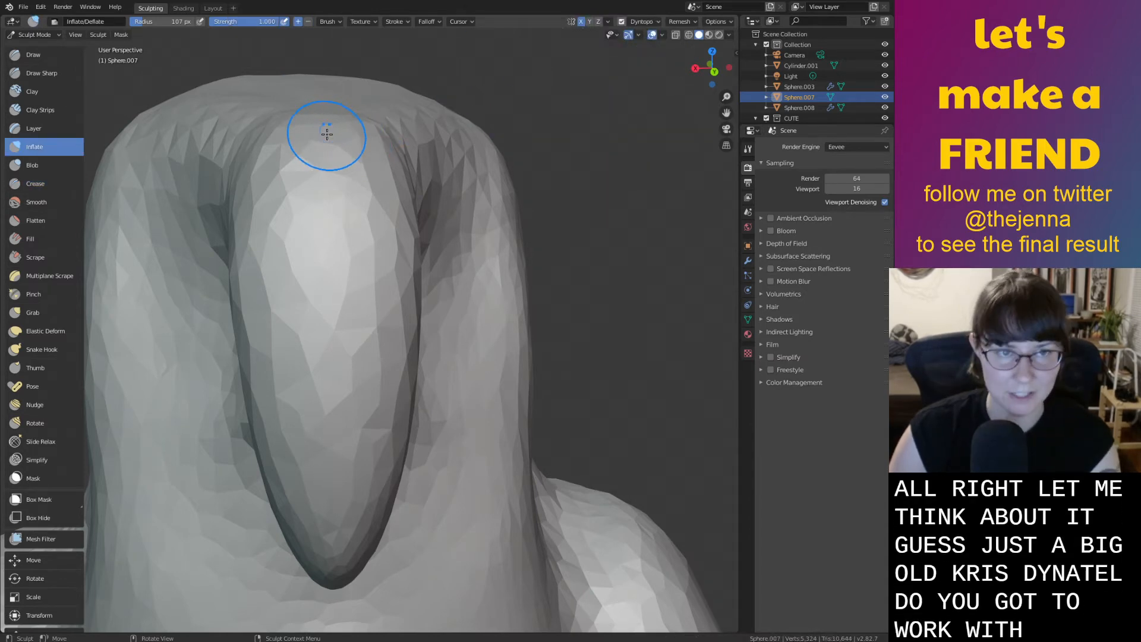
mouse_move(327, 132)
middle_mouse_down()
mouse_move(446, 141)
mouse_move(434, 154)
middle_mouse_up()
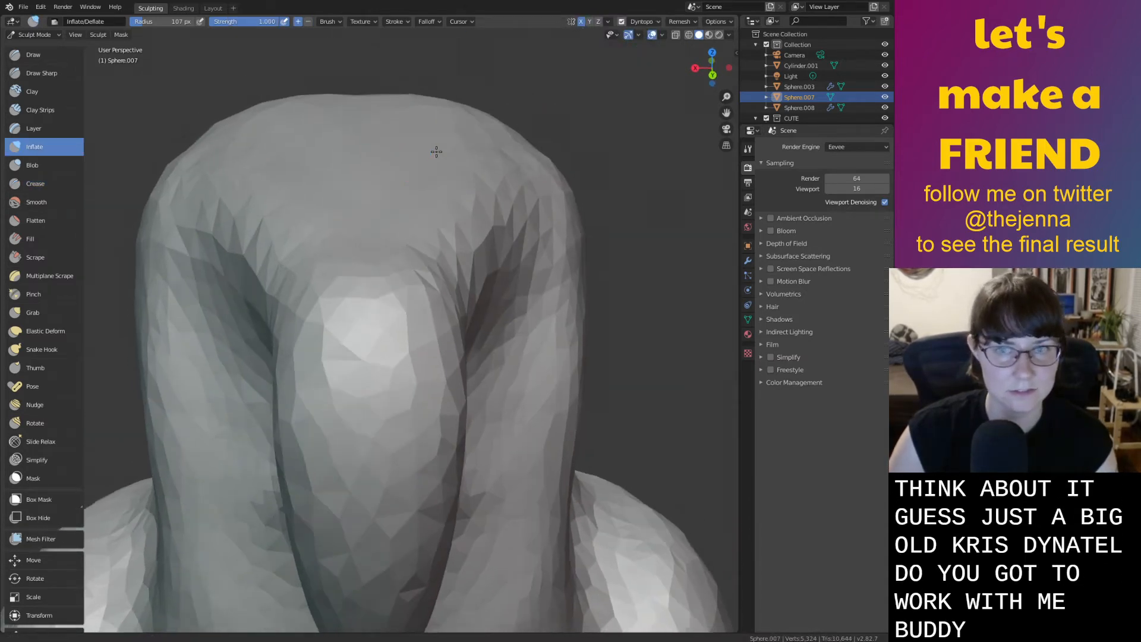
scroll(434, 154, "down", 4)
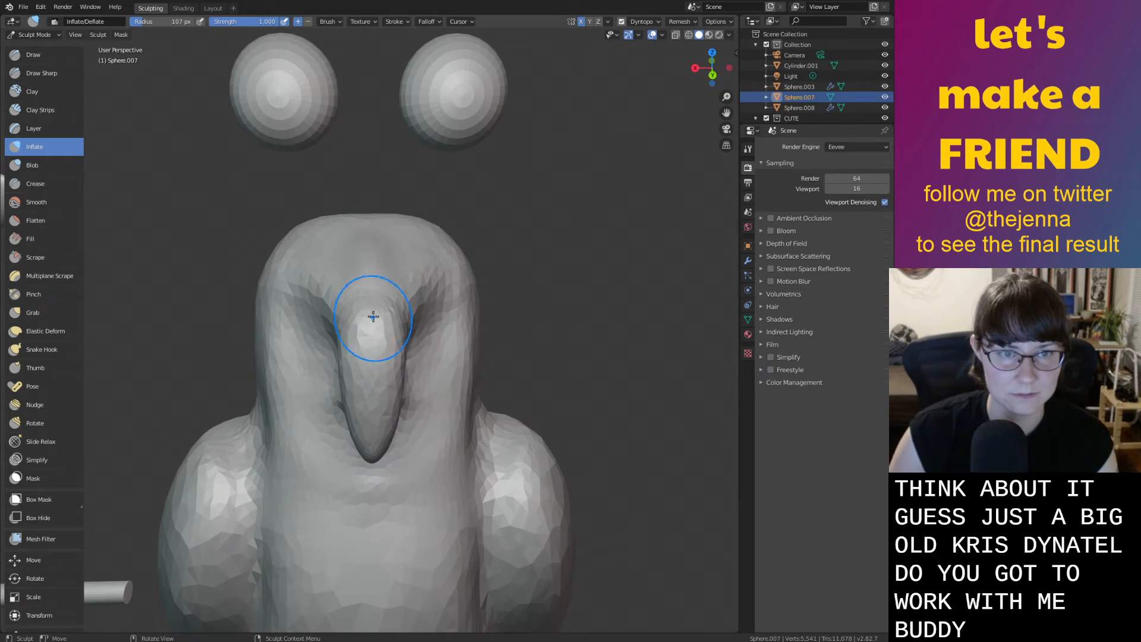
left_click_drag(374, 316, 370, 321)
left_click_drag(362, 256, 369, 285)
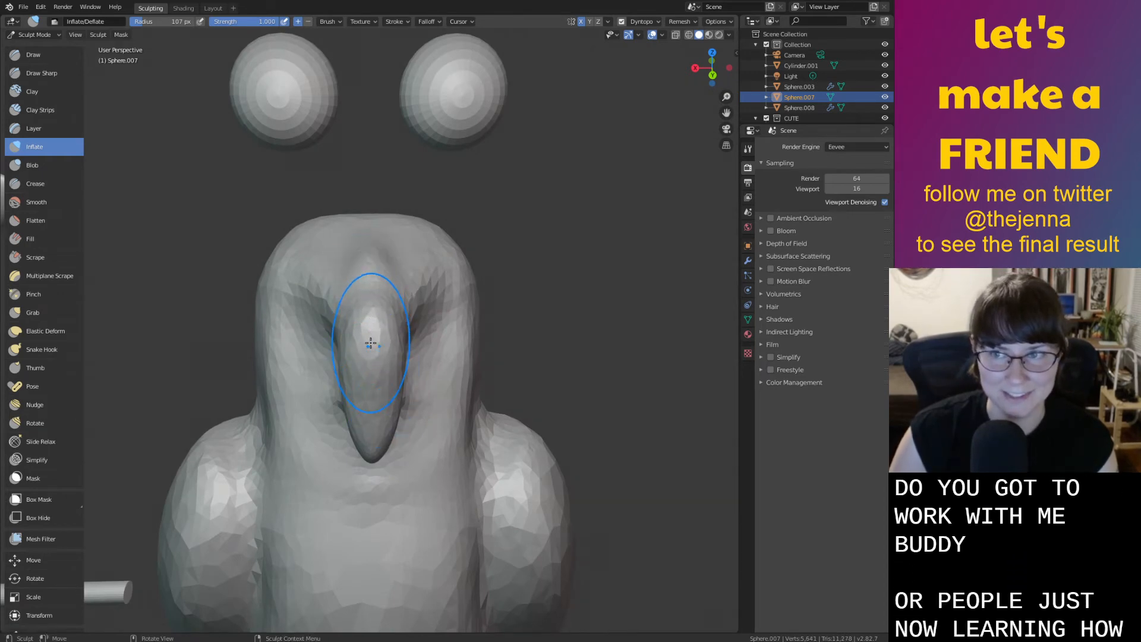
middle_click_drag(371, 357, 370, 349)
left_click_drag(374, 381, 371, 396)
key("s")
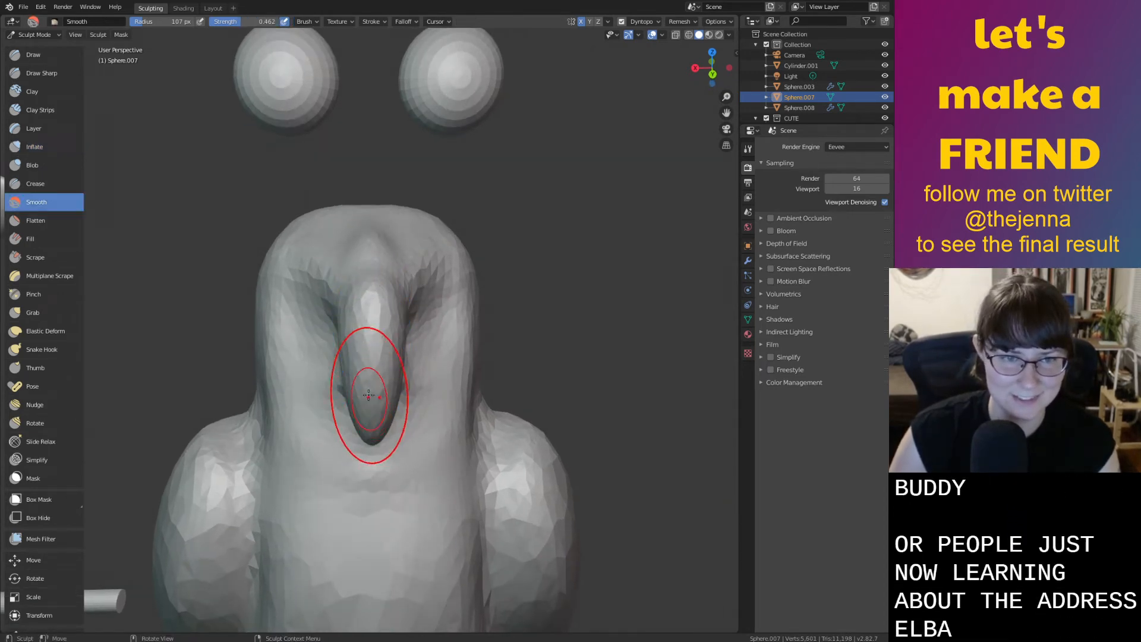
left_click_drag(368, 299, 369, 241)
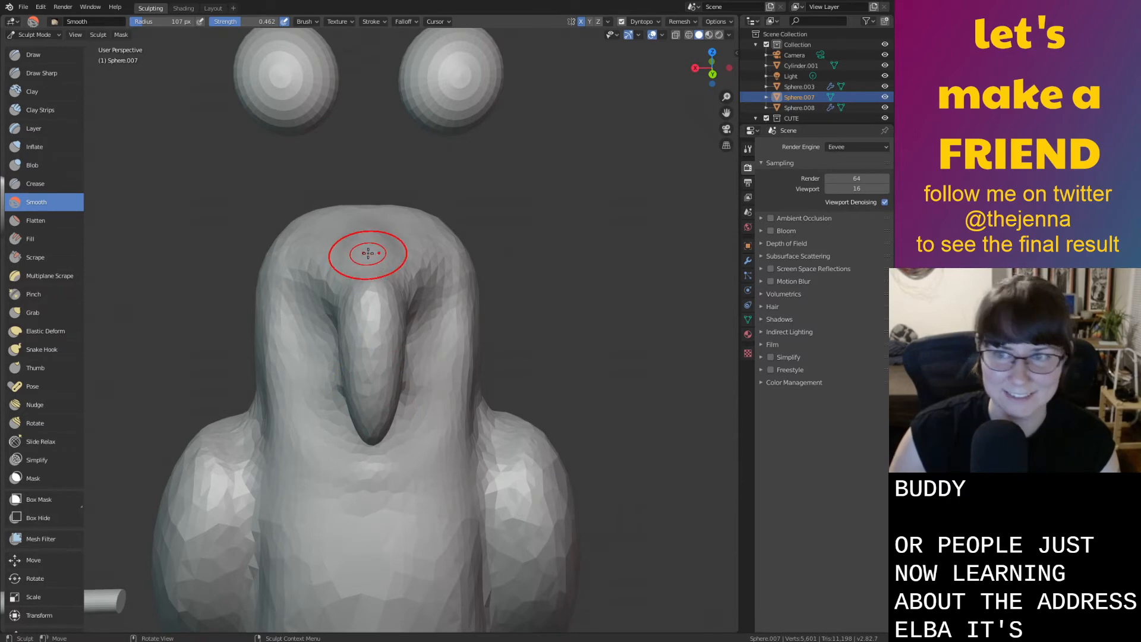
Inflate the beak along its full length from the brow down to the tip and even it out with the Smooth brush
scroll(369, 253, "up", 2)
key("i")
left_click_drag(363, 256, 376, 458)
key("s")
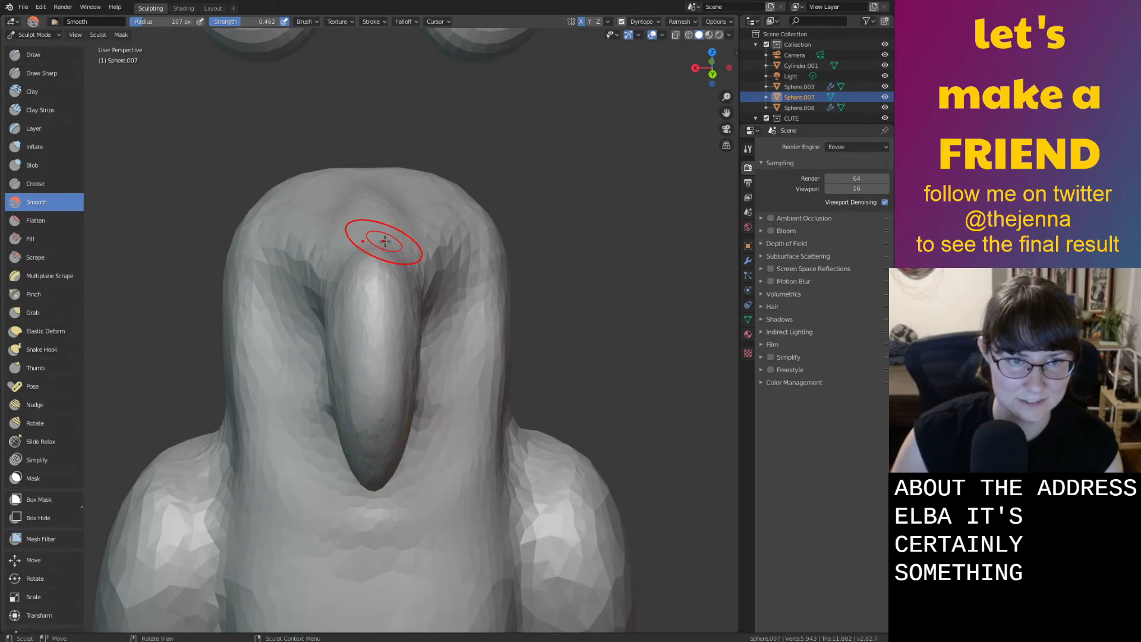
Examine the beak, brow and eye hollows straight on and up close
middle_click_drag(384, 238, 390, 264)
middle_click_drag(296, 261, 337, 202, "shift")
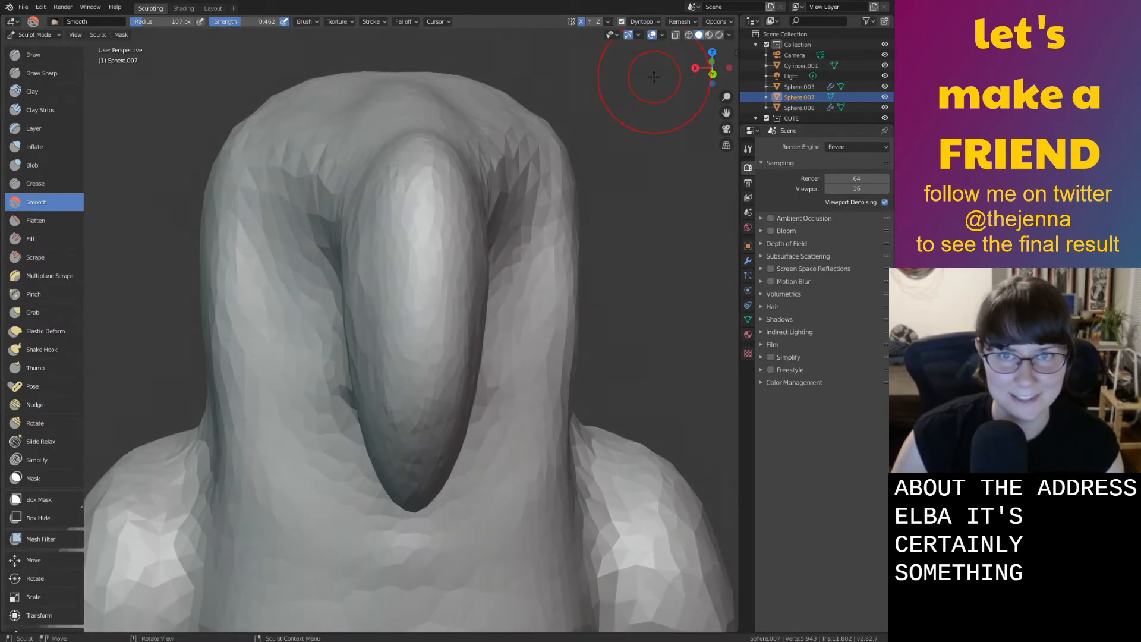
left_click(709, 73)
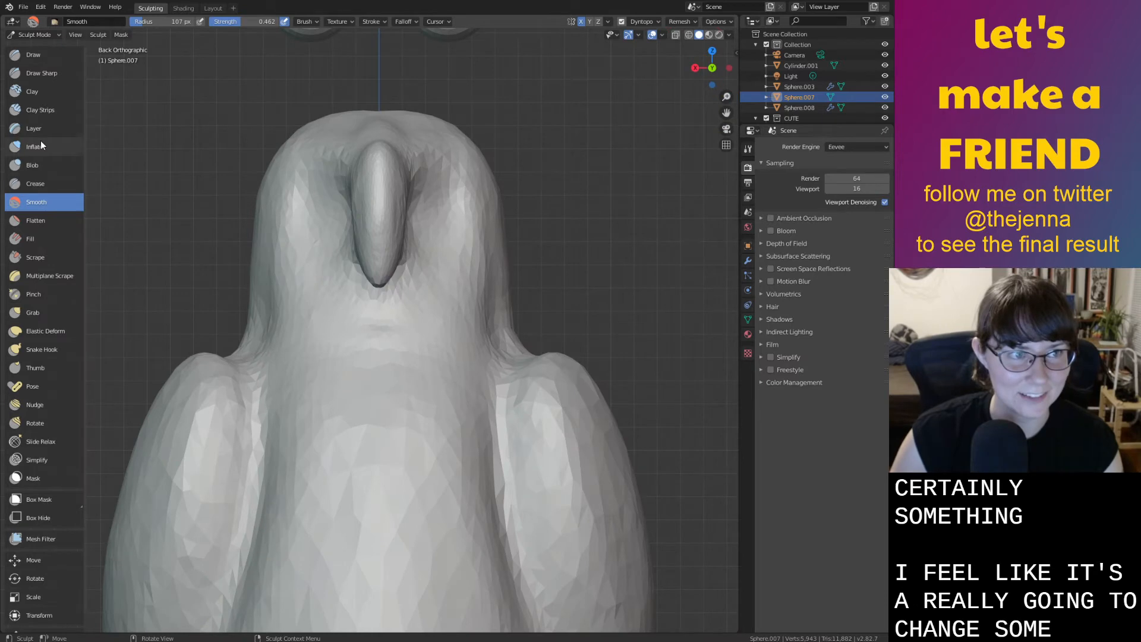
left_click(47, 187)
middle_click_drag(384, 212, 387, 301, "shift")
mouse_move(409, 358)
middle_mouse_down("ctrl")
mouse_move(402, 298)
mouse_move(400, 327)
middle_mouse_up("ctrl")
scroll(400, 326, "down", 2)
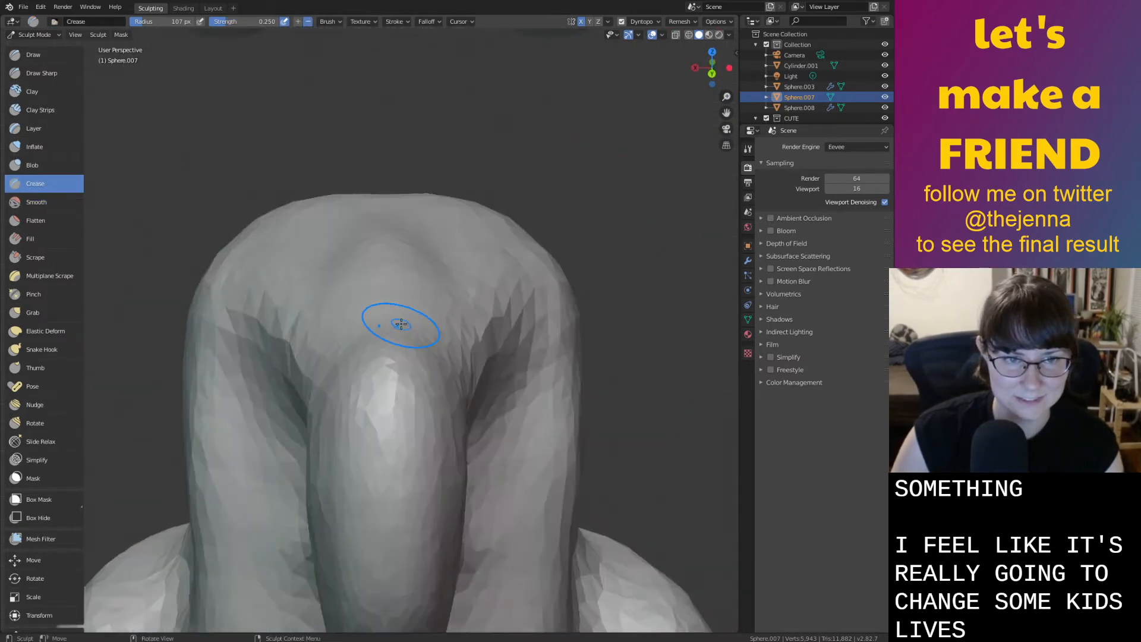
scroll(401, 320, "down", 2)
Smooth the surface of the beak, save the file and switch to the Crease brush
key("shift+s")
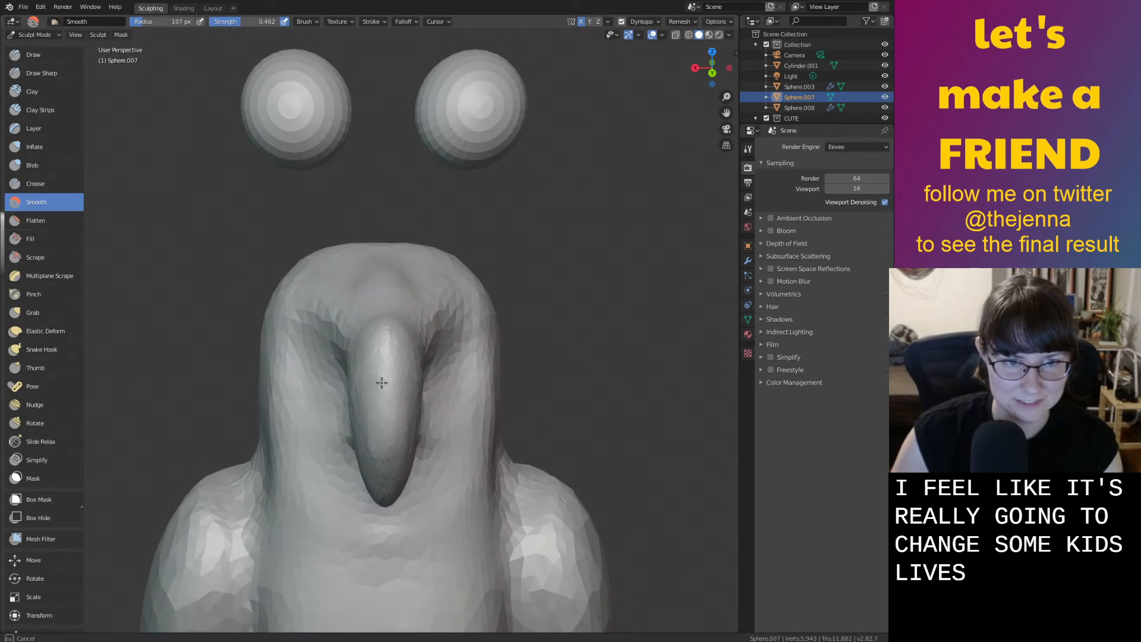
left_click_drag(393, 418, 384, 384)
mouse_move(384, 384)
middle_mouse_down()
mouse_move(617, 280)
mouse_move(412, 253)
mouse_move(417, 419)
middle_mouse_up()
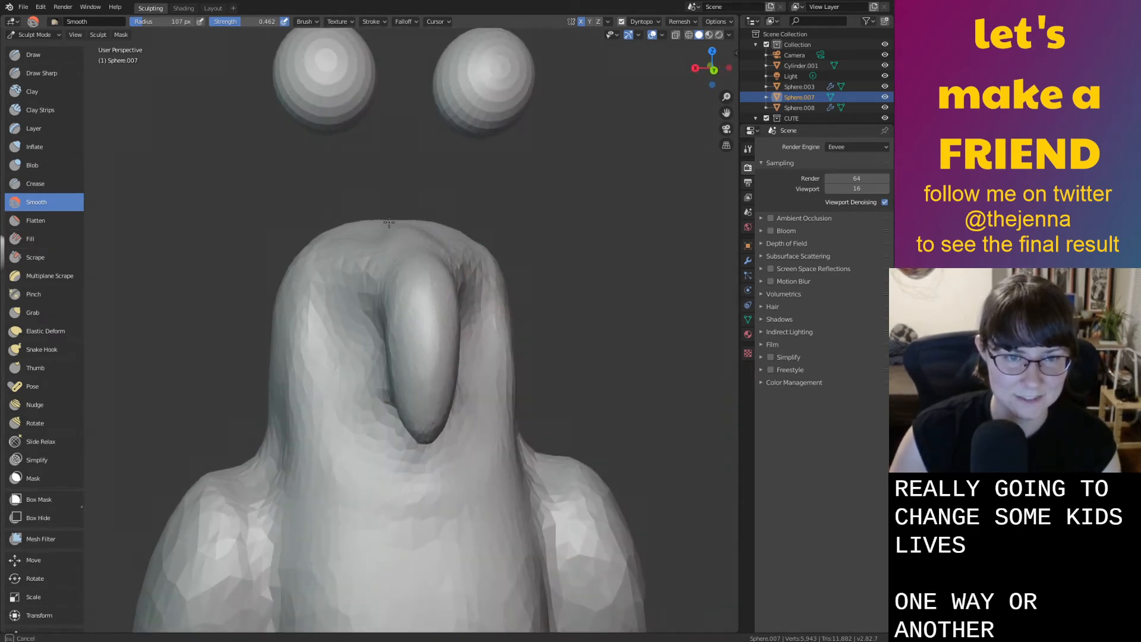
middle_click_drag(439, 376, 426, 395)
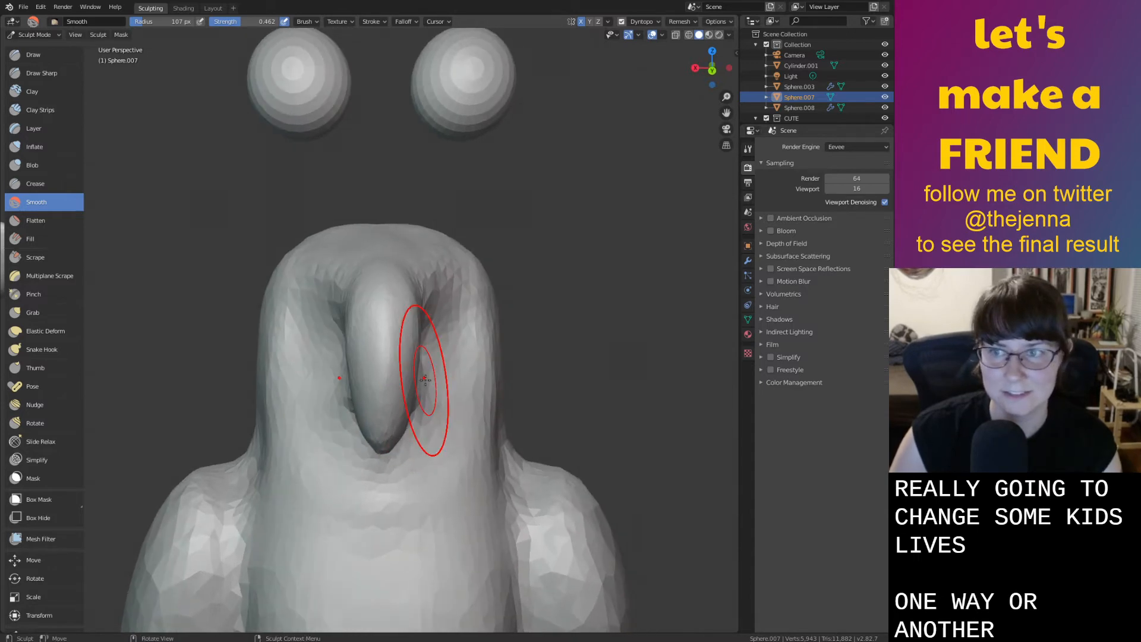
key("ctrl+s")
left_click(35, 184)
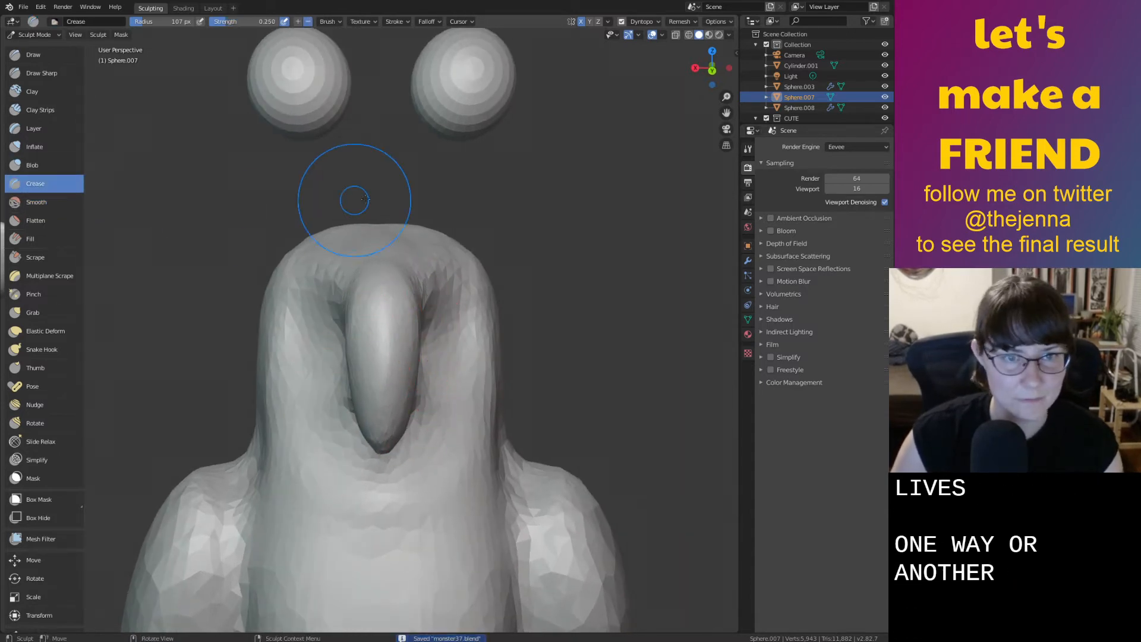
Set the Crease brush to a radius of 54 px and a strength of 0.850
scroll(382, 216, "up", 3)
right_click(385, 216)
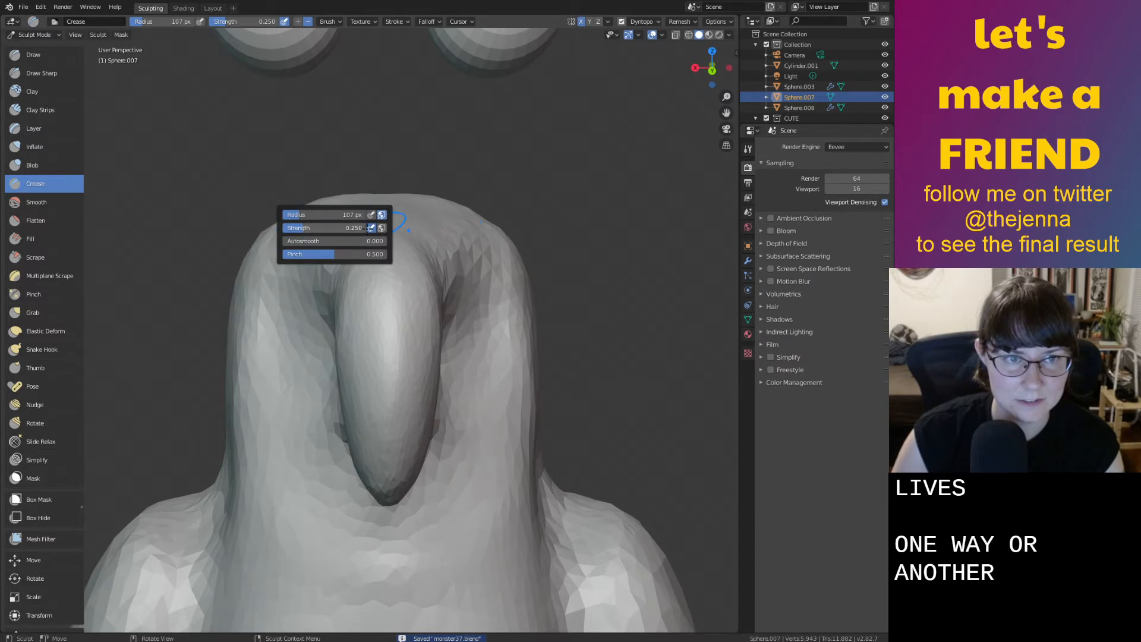
left_click_drag(368, 228, 367, 228)
right_click(372, 225)
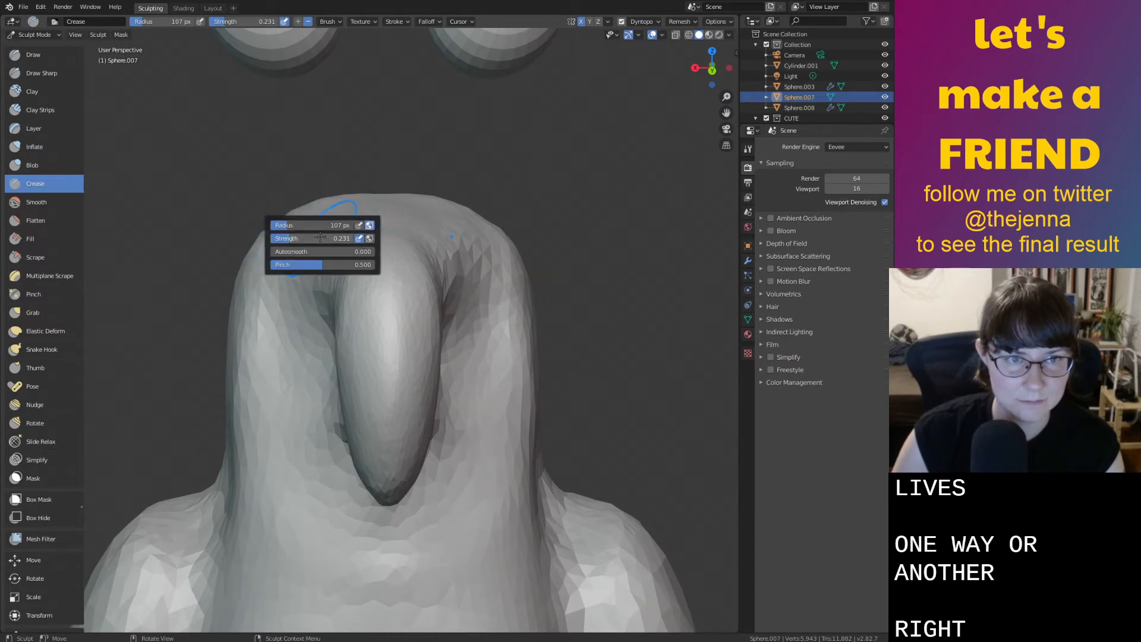
left_click_drag(277, 231, 340, 237)
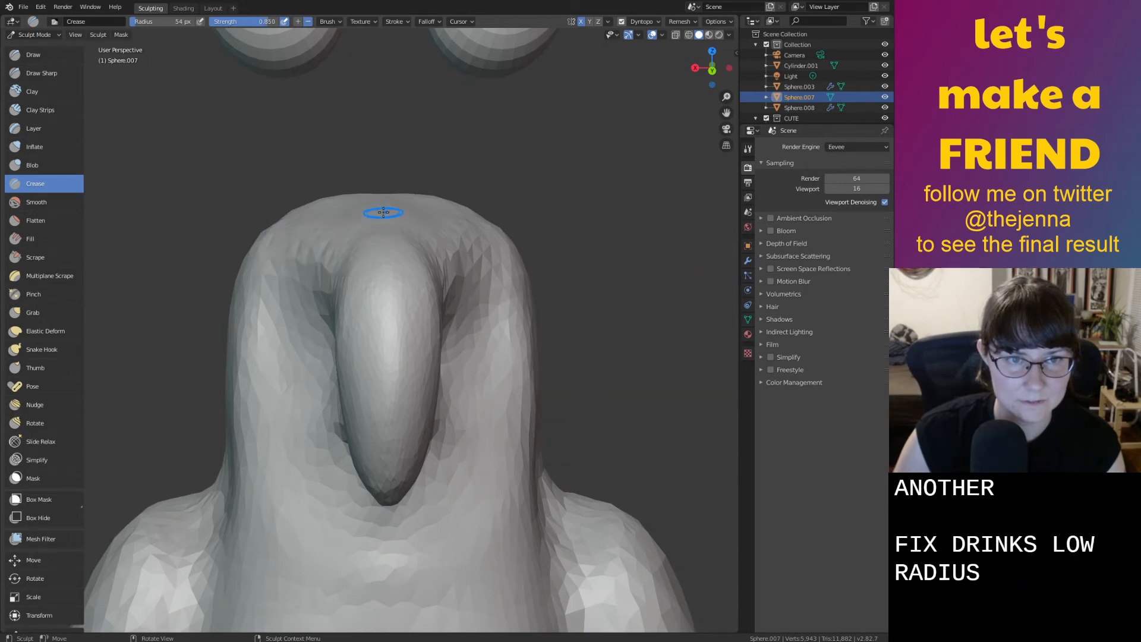
Carve a deep vertical crease down the middle of the beak, from the forehead to the beak tip
left_click_drag(388, 292, 395, 461)
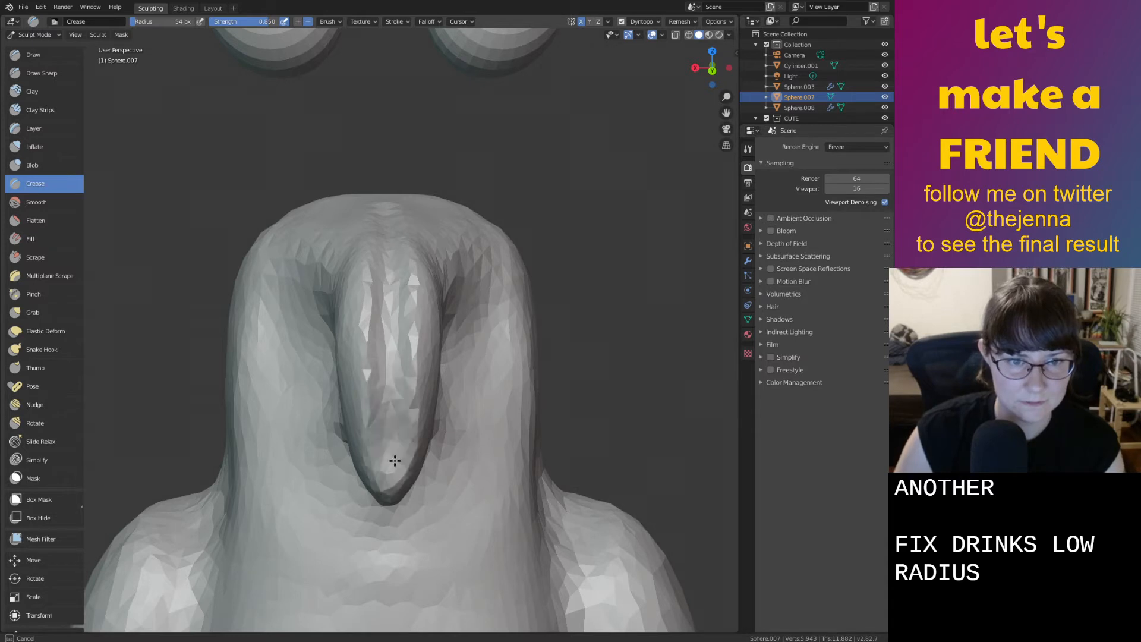
scroll(389, 454, "up", 2)
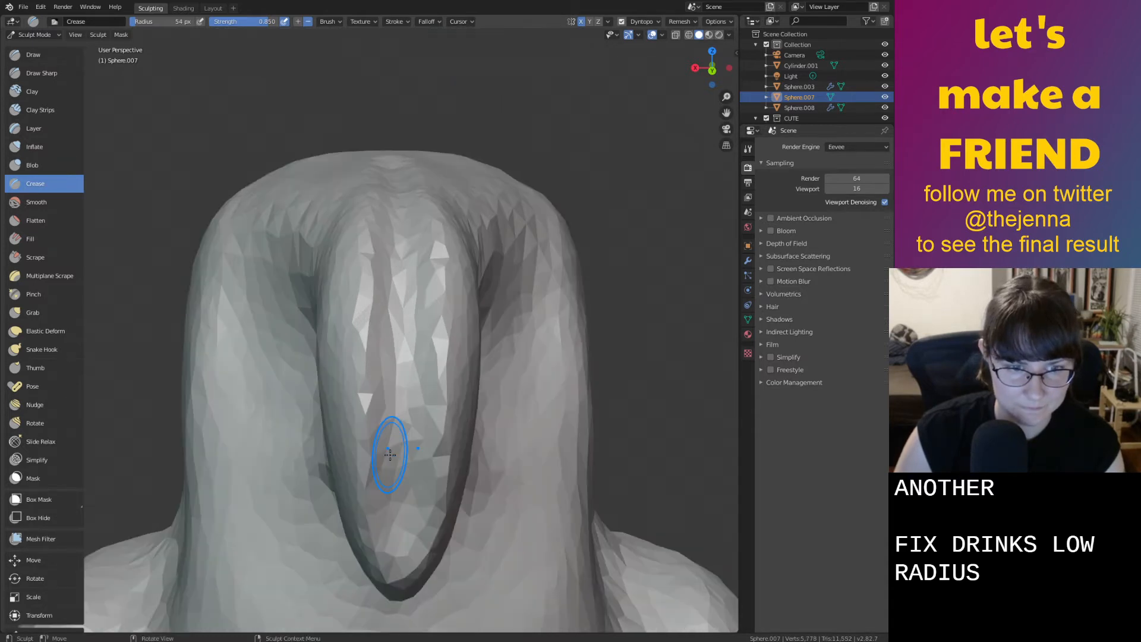
left_click_drag(397, 433, 393, 573)
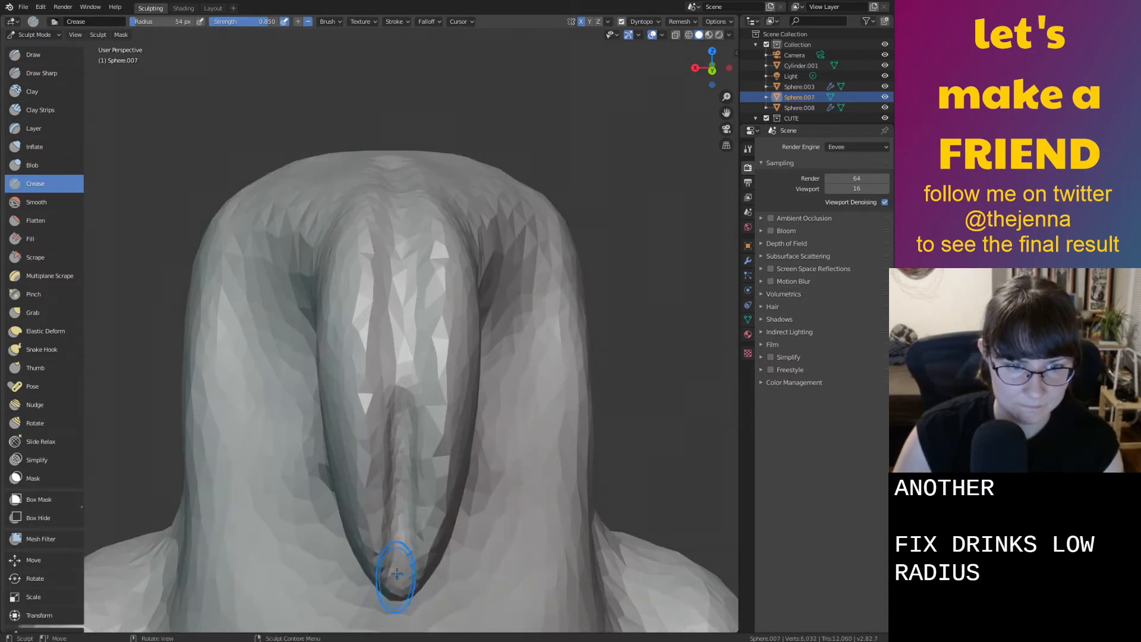
left_click_drag(401, 412, 399, 317)
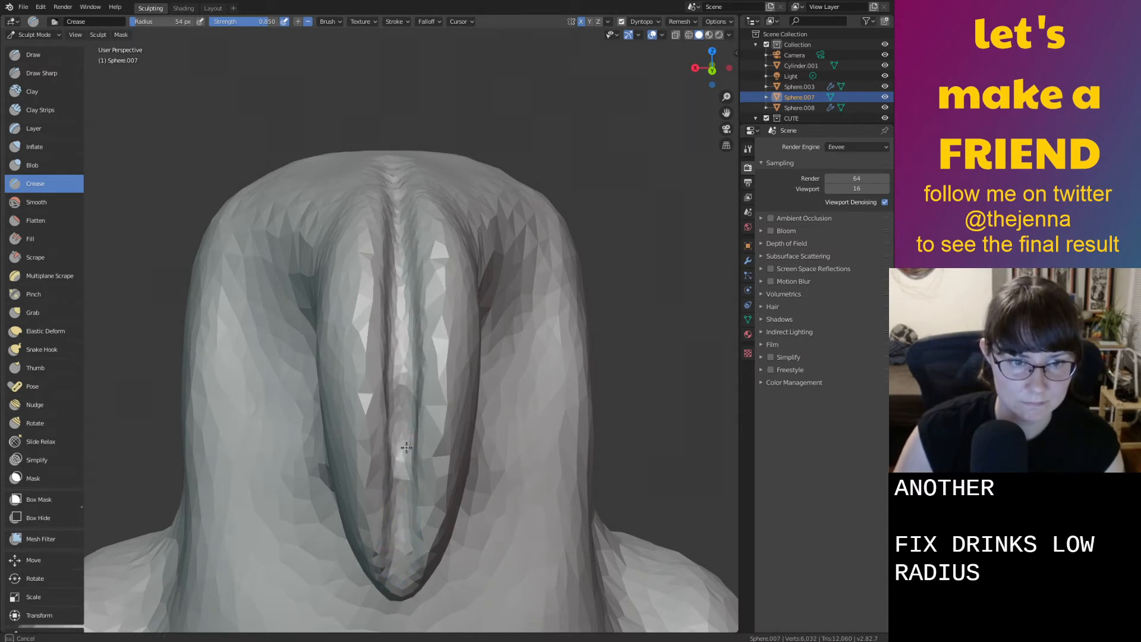
left_click_drag(407, 439, 409, 536)
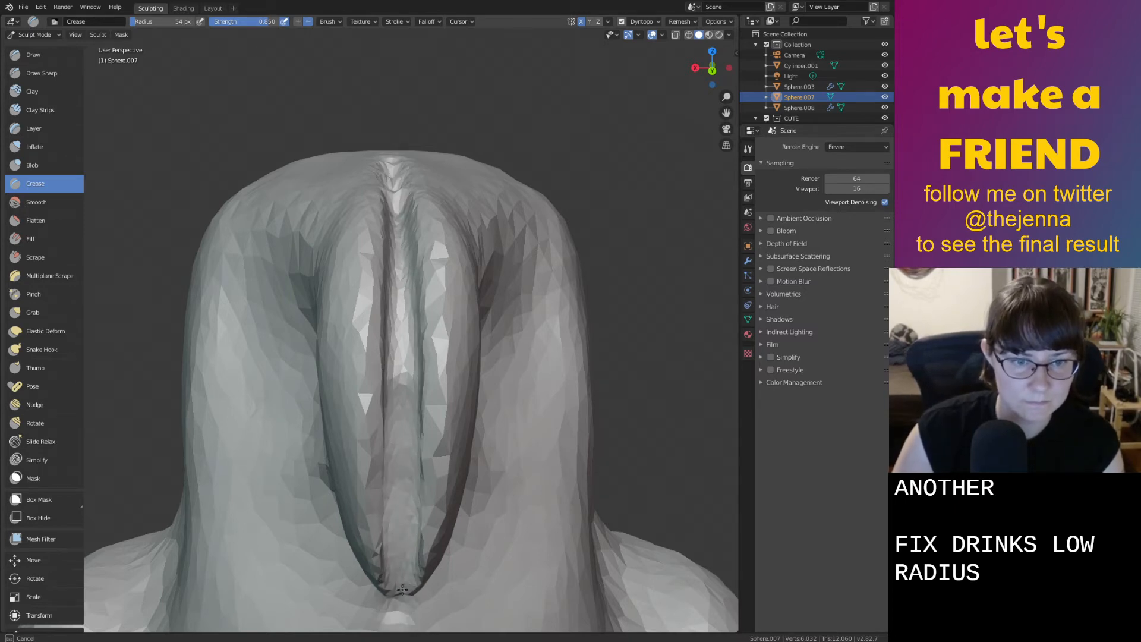
left_click_drag(403, 587, 396, 241)
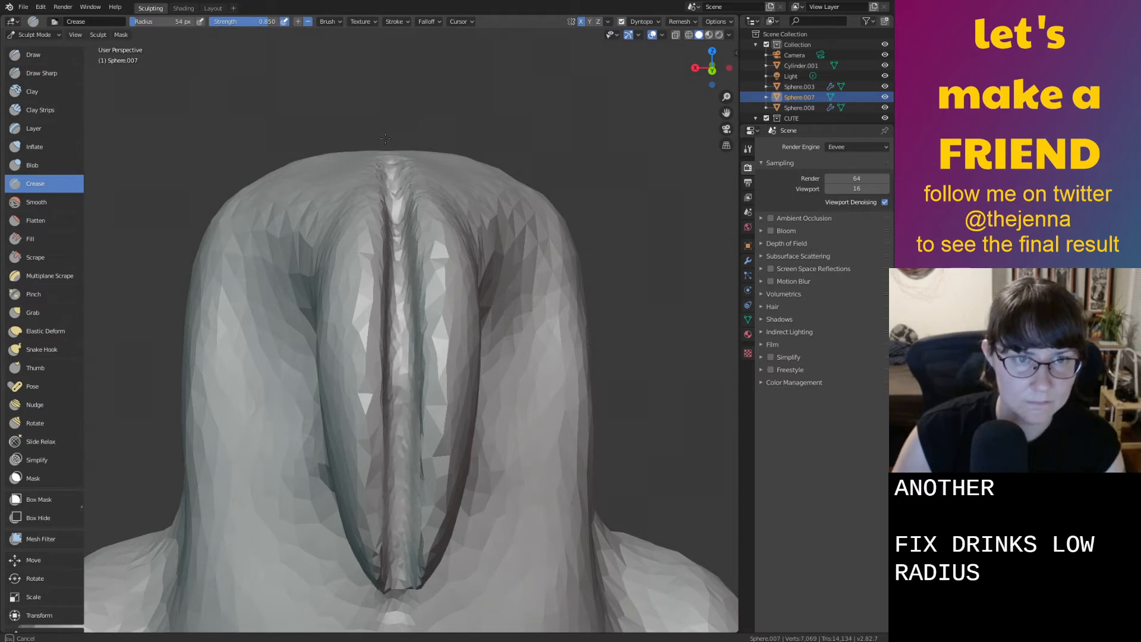
left_click_drag(389, 153, 398, 284)
left_click_drag(388, 164, 398, 582)
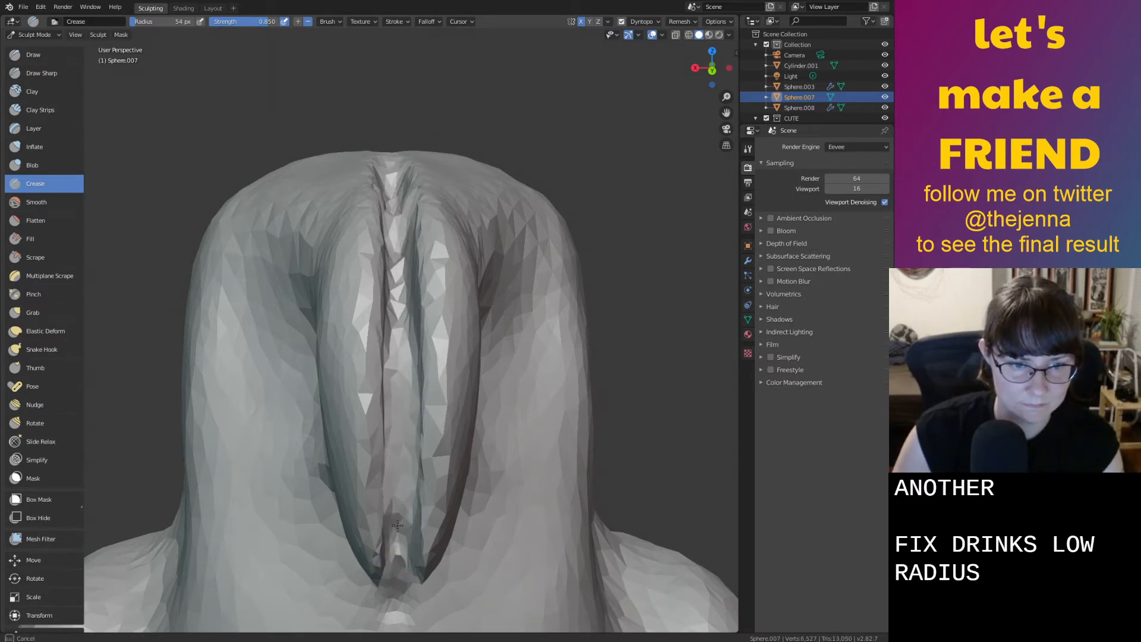
left_click_drag(397, 524, 393, 273)
Push the throat surface just beneath the beak tip inward and upward with the Grab brush
middle_click_drag(390, 143, 449, 339)
scroll(463, 311, "down", 1)
scroll(462, 311, "up", 3)
key("g")
mouse_move(522, 357)
middle_mouse_down()
mouse_move(522, 331)
mouse_move(543, 326)
mouse_move(428, 361)
middle_mouse_up()
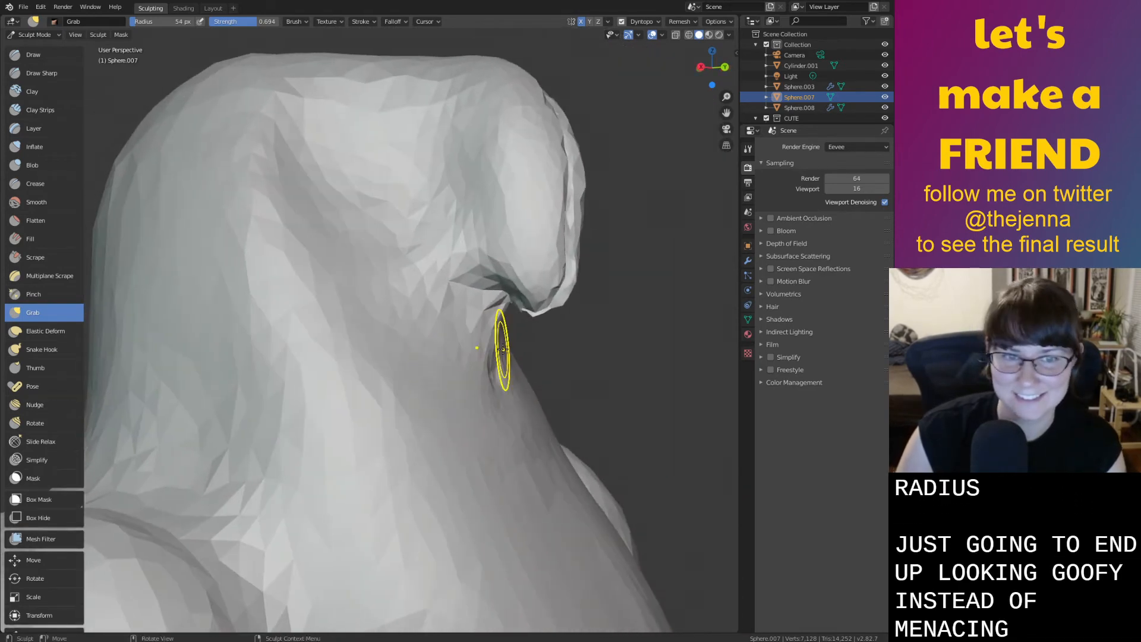
scroll(502, 350, "down", 2)
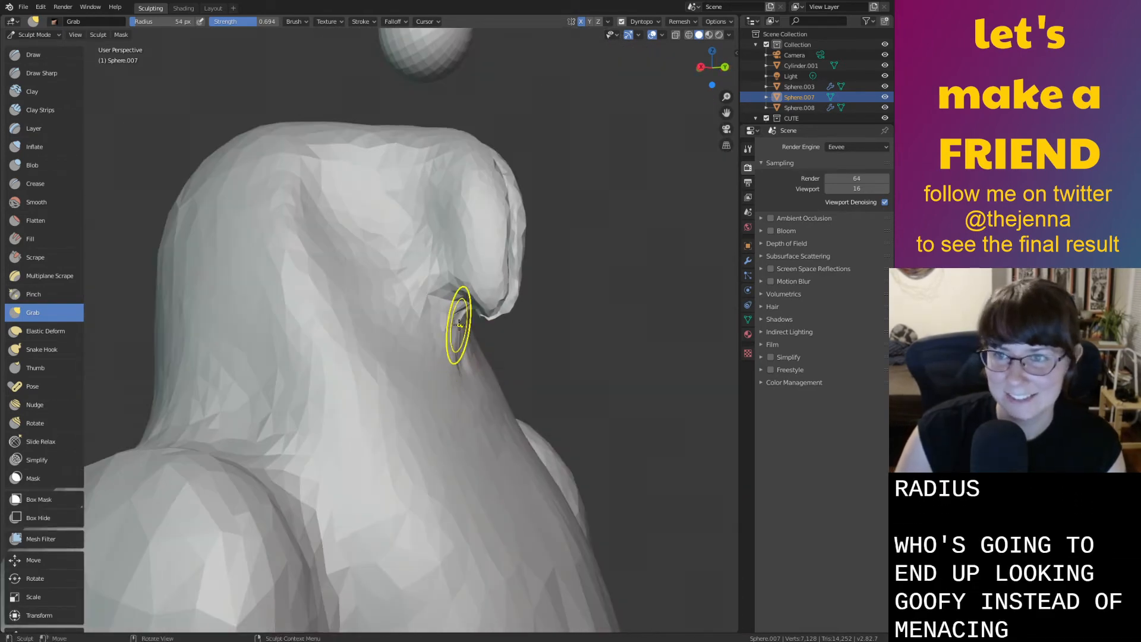
left_click_drag(459, 324, 448, 307)
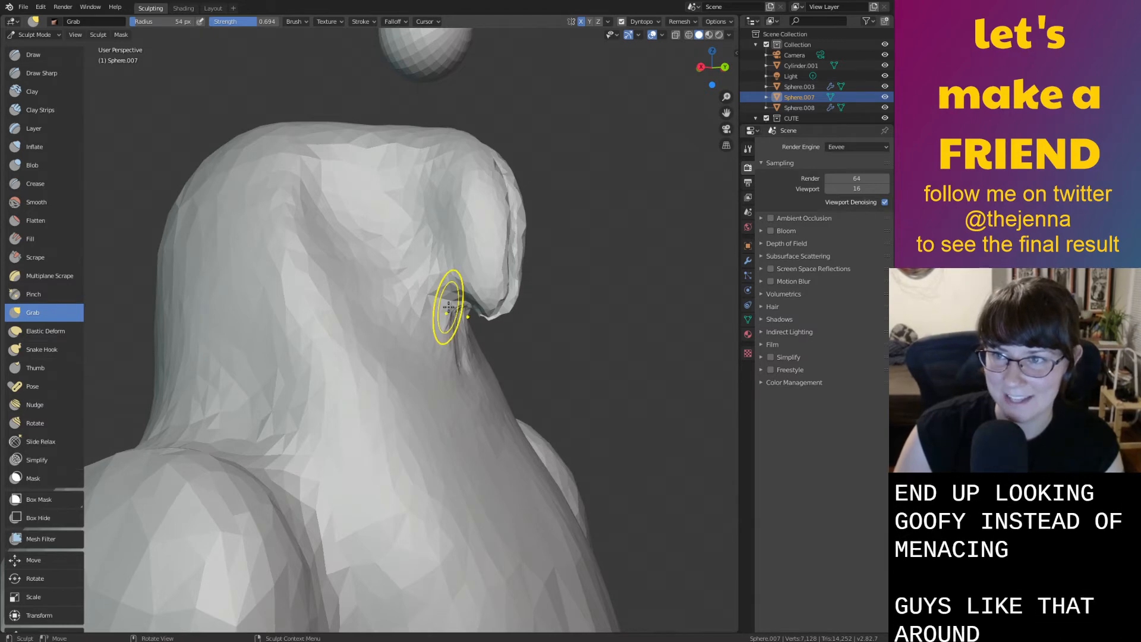
Smooth the throat surface beneath the beak tip
key("s")
mouse_move(446, 314)
left_mouse_down()
mouse_move(476, 321)
mouse_move(477, 348)
mouse_move(438, 326)
mouse_move(453, 324)
left_mouse_up()
left_click_drag(456, 325, 482, 364)
Deepen the central groove across the forehead and upper beak with the Crease brush
middle_click_drag(484, 365, 424, 385)
mouse_move(388, 293)
middle_mouse_down("shift")
mouse_move(458, 355)
mouse_move(446, 407)
middle_mouse_up("shift")
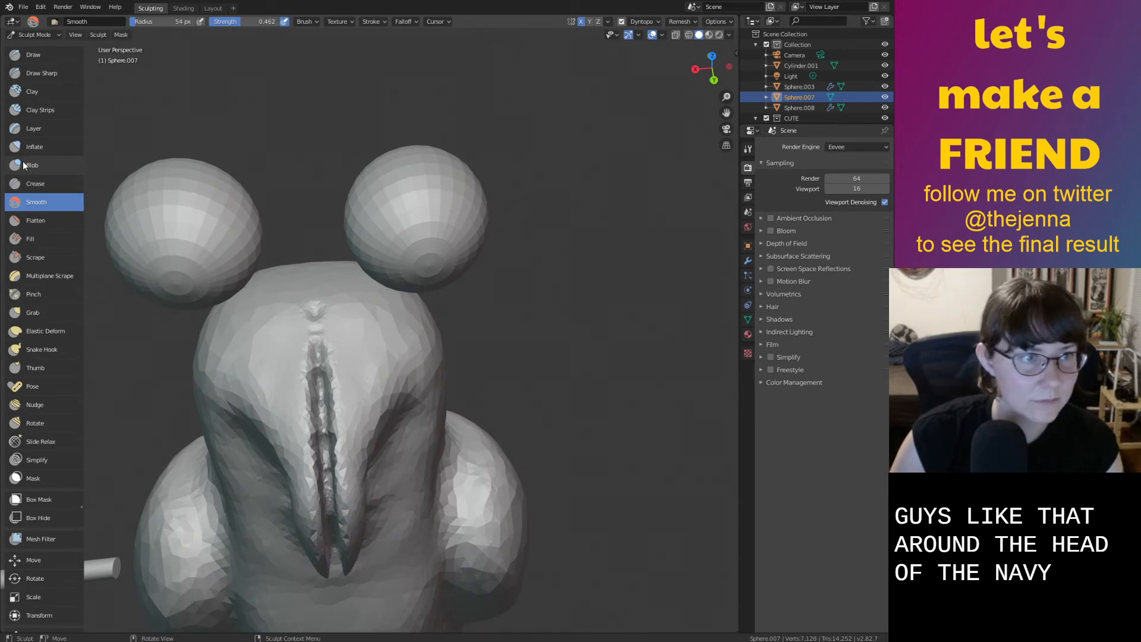
left_click(42, 184)
scroll(282, 385, "up", 2)
mouse_move(302, 387)
left_mouse_down()
mouse_move(301, 339)
mouse_move(310, 393)
left_mouse_up()
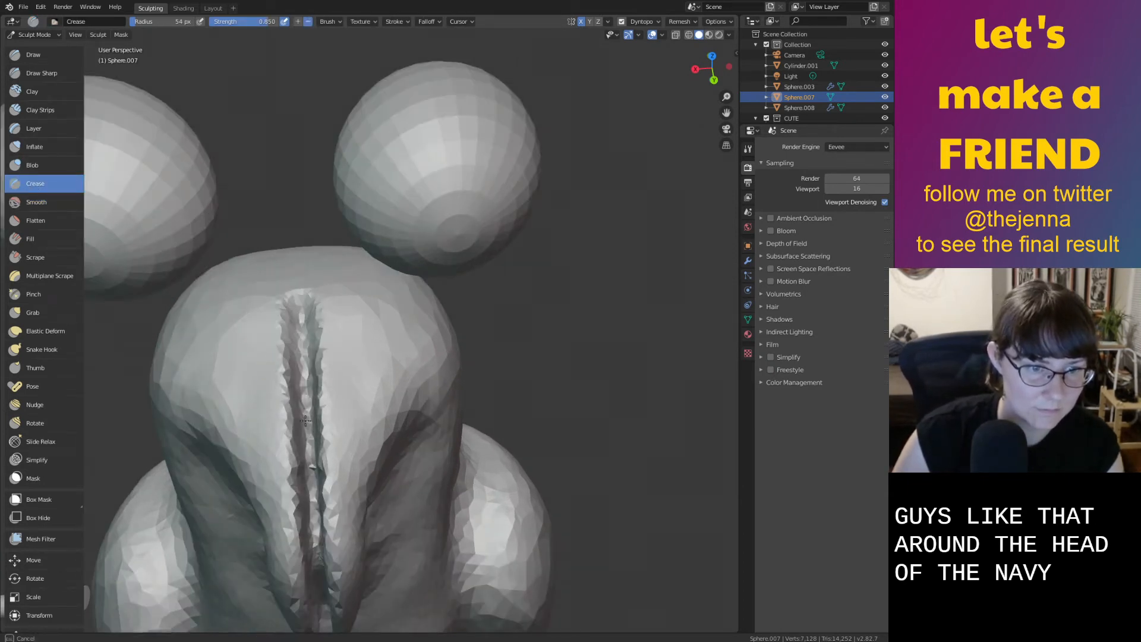
Extend the central crease over the crown toward the back of the head
mouse_move(303, 251)
middle_mouse_down()
mouse_move(250, 298)
mouse_move(402, 218)
middle_mouse_up()
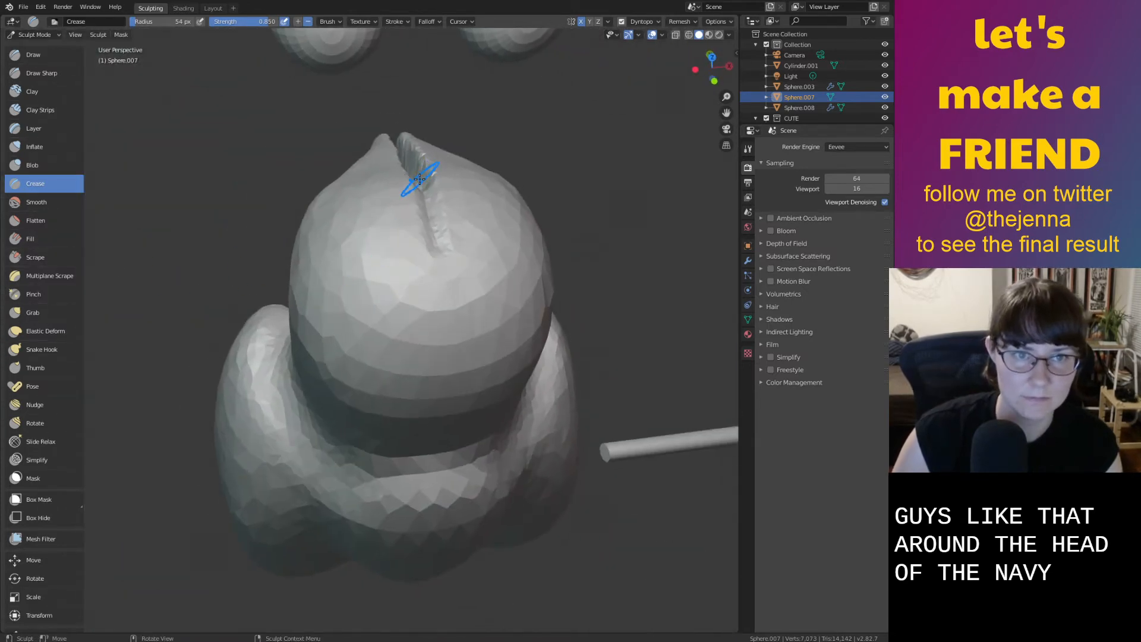
mouse_move(422, 179)
left_mouse_down()
mouse_move(440, 300)
mouse_move(419, 178)
mouse_move(440, 271)
mouse_move(436, 257)
left_mouse_up()
middle_click_drag(424, 196, 454, 168)
scroll(453, 169, "up", 2)
mouse_move(445, 125)
left_mouse_down()
mouse_move(461, 261)
mouse_move(458, 182)
left_mouse_up()
mouse_move(439, 105)
left_mouse_down()
mouse_move(463, 285)
mouse_move(442, 142)
left_mouse_up()
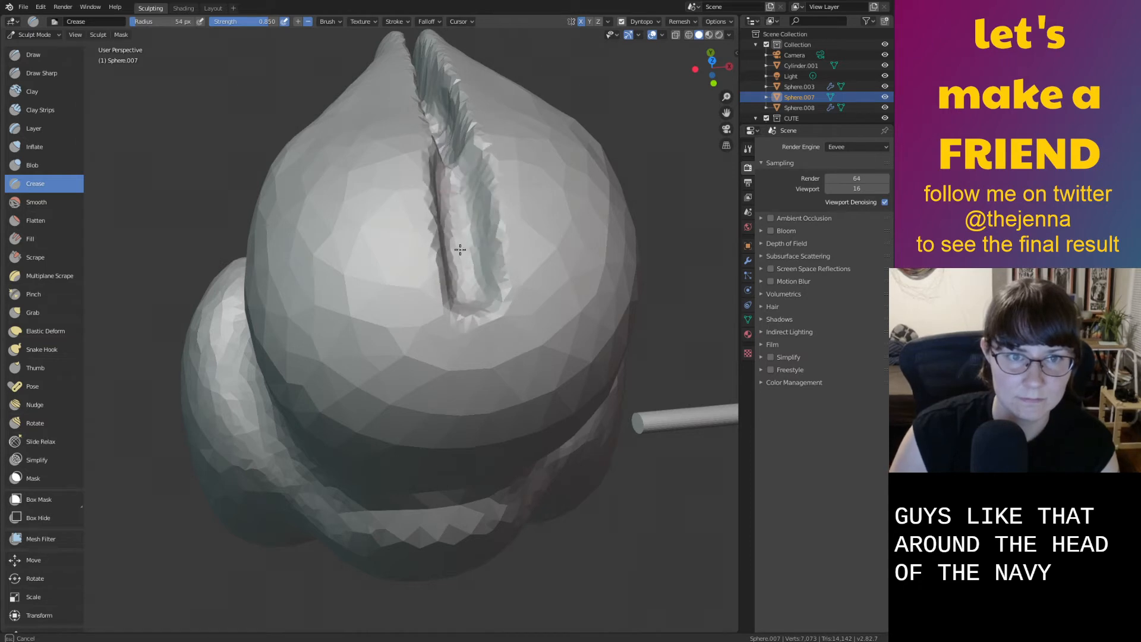
left_click_drag(460, 250, 467, 325)
Smooth the floor of the groove across the crown of the head
key("shift+s")
mouse_move(457, 188)
left_mouse_down()
mouse_move(454, 141)
mouse_move(484, 306)
mouse_move(481, 293)
left_mouse_up()
middle_click_drag(481, 293, 475, 296)
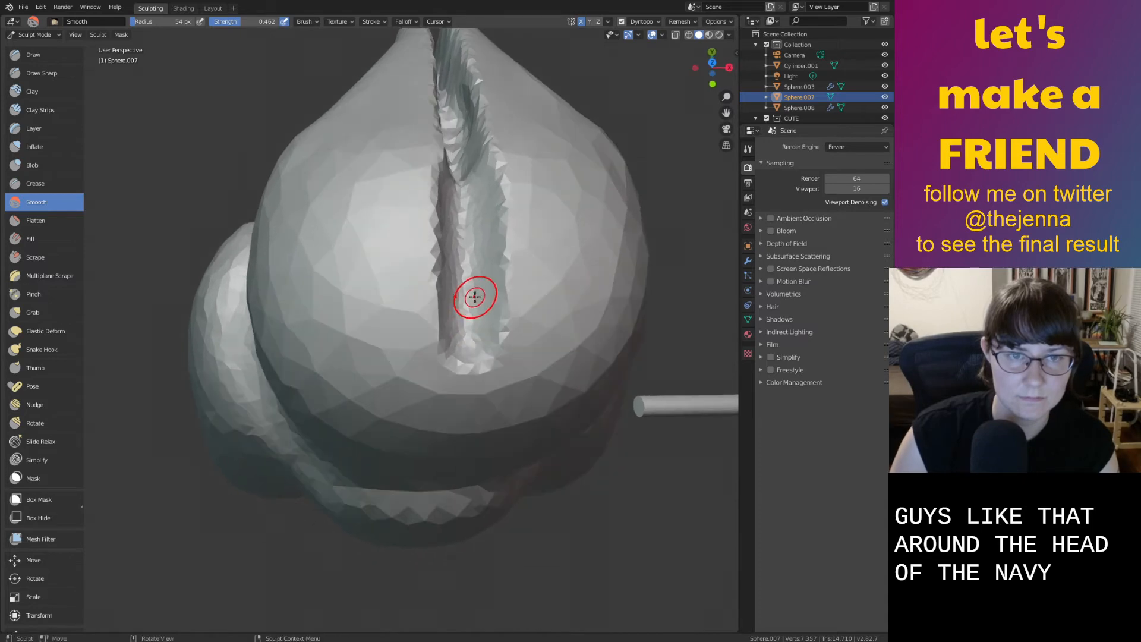
left_click_drag(473, 328, 459, 101)
Cut the groove deeper from the top of the head down the beak with the Crease brush
mouse_move(462, 124)
middle_mouse_down()
mouse_move(244, 149)
mouse_move(296, 116)
middle_mouse_up()
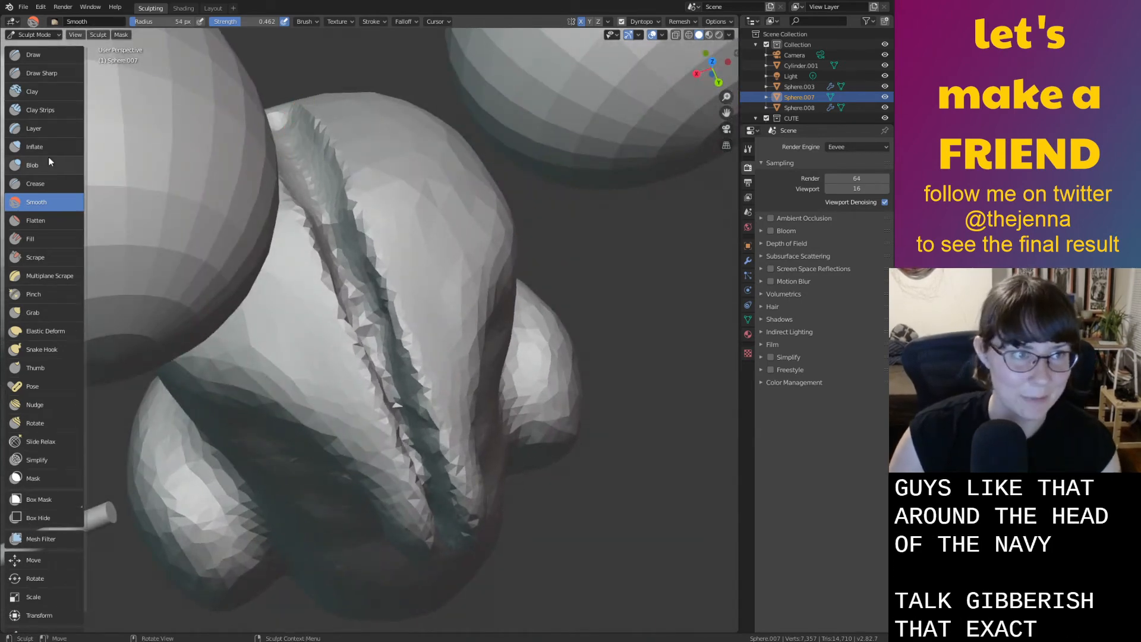
left_click(41, 183)
middle_click_drag(238, 191, 323, 197)
scroll(323, 198, "up", 1)
mouse_move(331, 171)
left_mouse_down()
mouse_move(351, 259)
mouse_move(315, 113)
mouse_move(379, 418)
mouse_move(315, 107)
left_mouse_up()
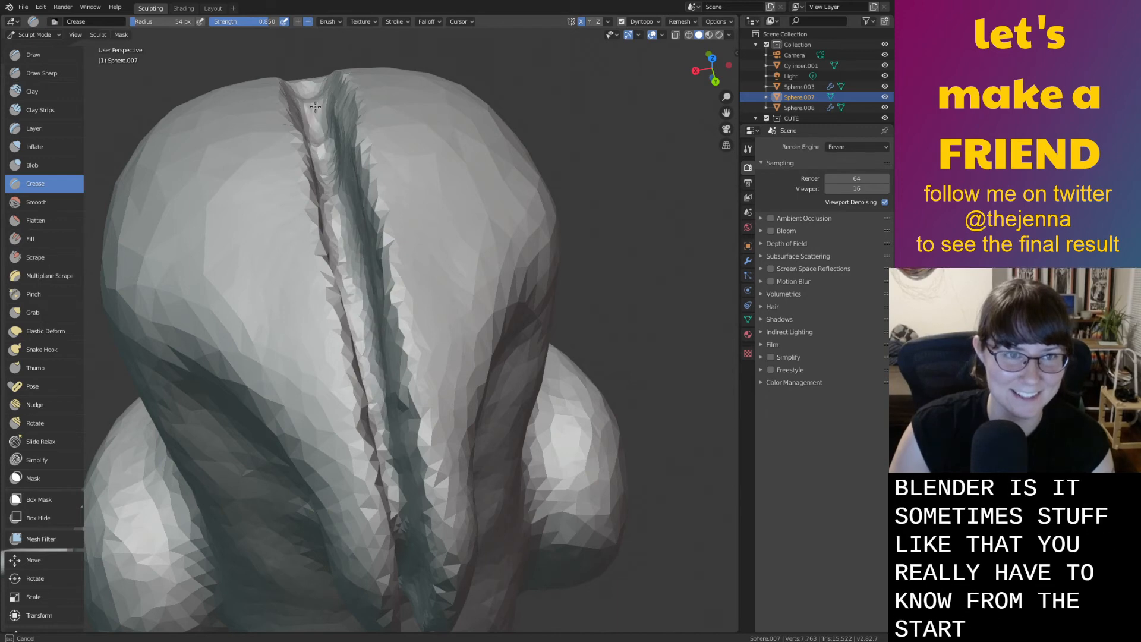
mouse_move(327, 222)
left_mouse_down()
mouse_move(301, 102)
mouse_move(341, 256)
mouse_move(355, 376)
mouse_move(356, 357)
left_mouse_up()
scroll(357, 350, "down", 3)
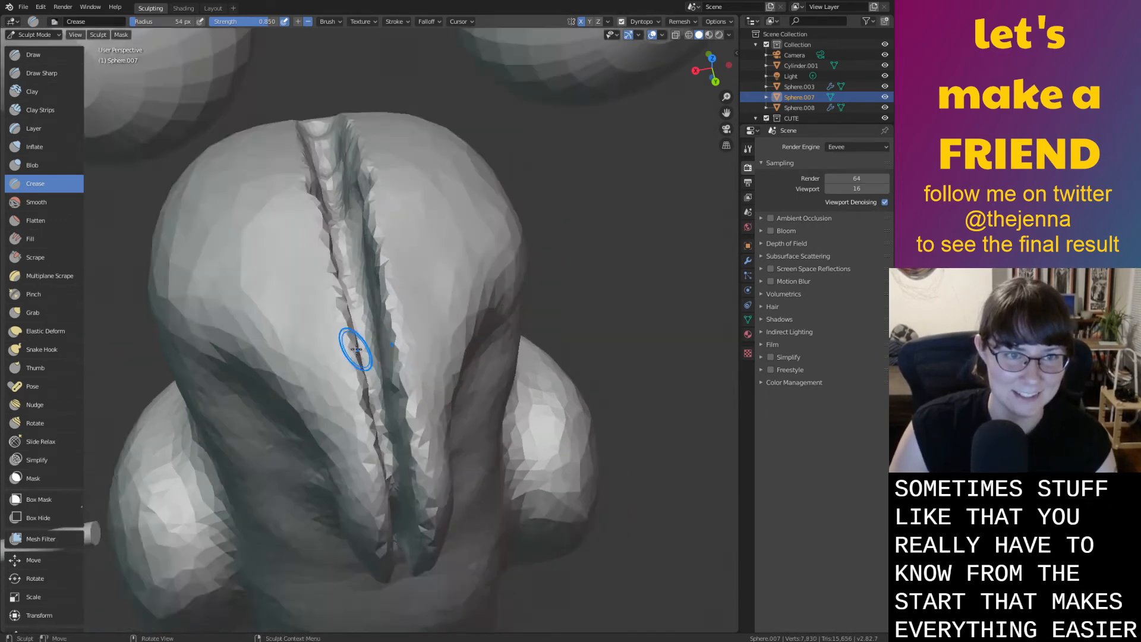
Smooth the jagged edges of the groove along the forehead and beak
middle_click_drag(357, 349, 341, 273)
key("shift+s")
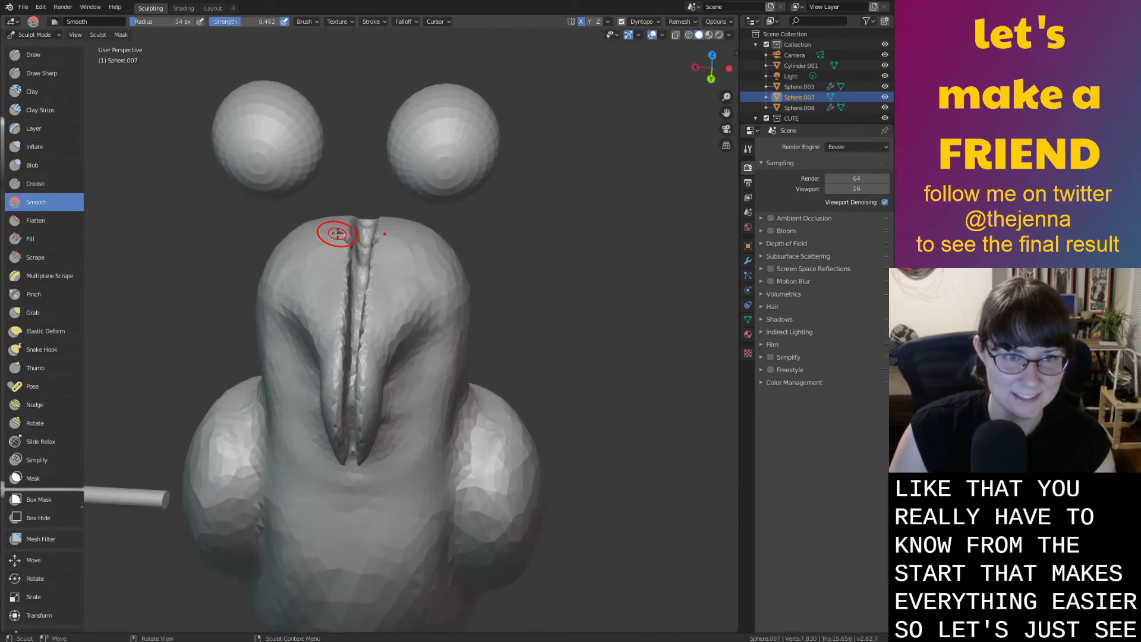
left_click_drag(344, 250, 348, 227)
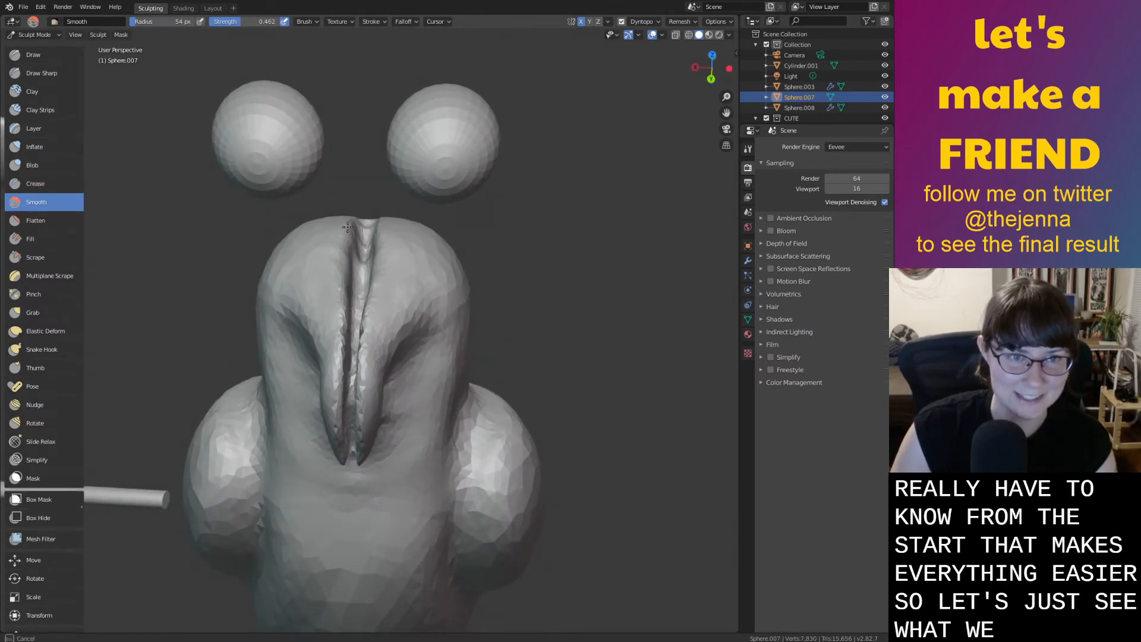
left_click_drag(350, 275, 343, 338)
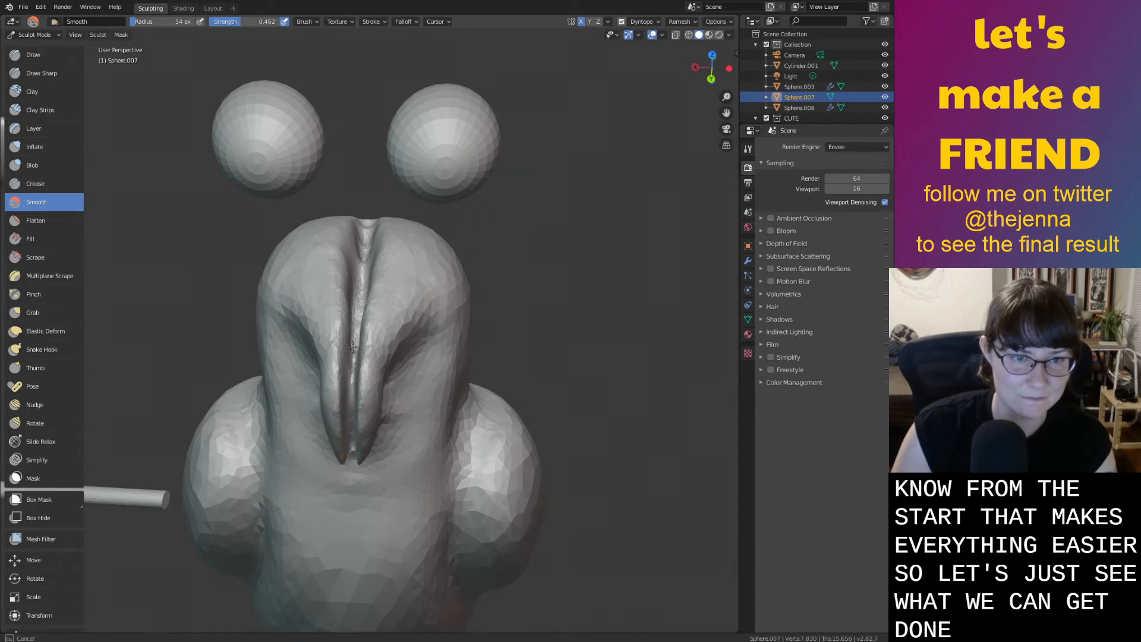
left_click_drag(351, 353, 366, 236)
Raise the Smooth brush strength to 1.000 and smooth the groove at the top of the head
mouse_move(365, 294)
middle_mouse_down()
mouse_move(391, 346)
mouse_move(353, 246)
middle_mouse_up()
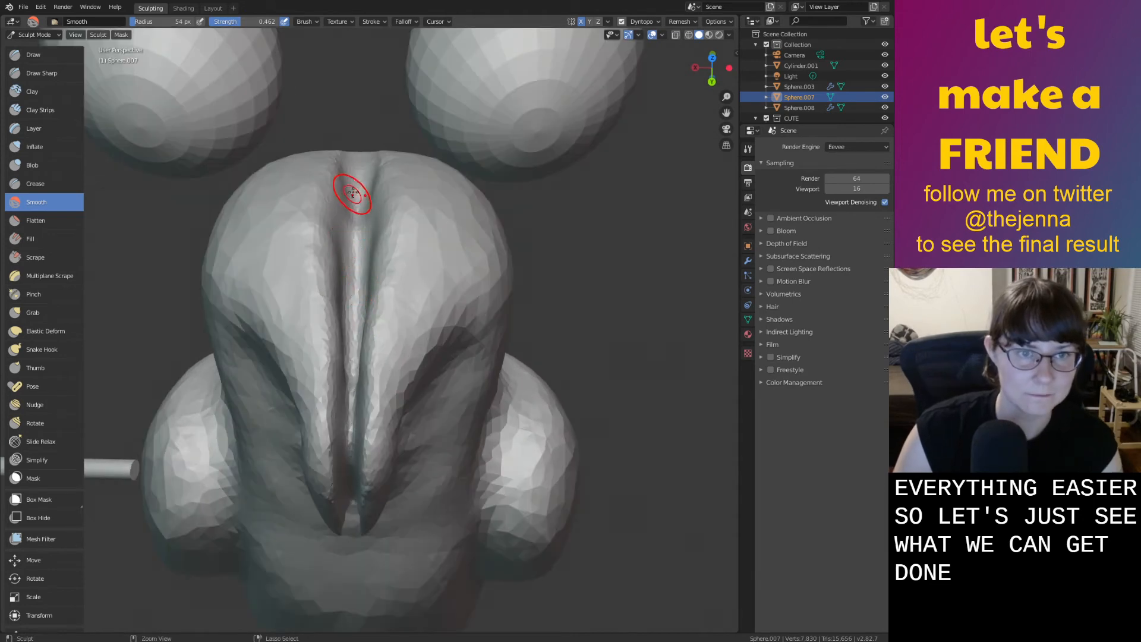
right_click(356, 276)
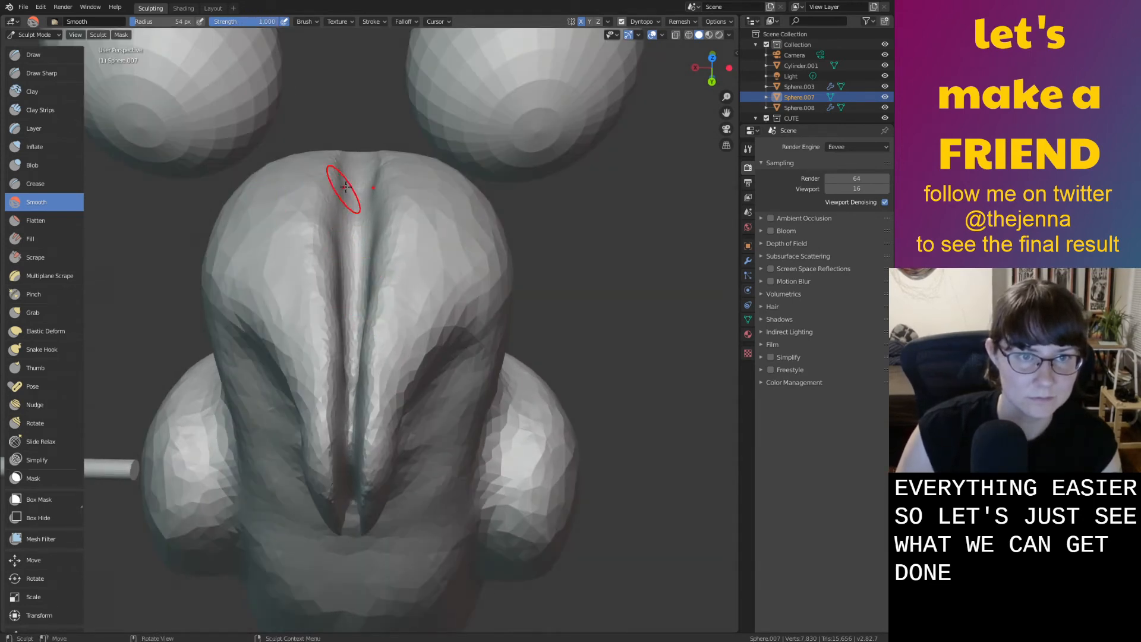
mouse_move(352, 158)
left_mouse_down()
mouse_move(352, 356)
mouse_move(345, 179)
left_mouse_up()
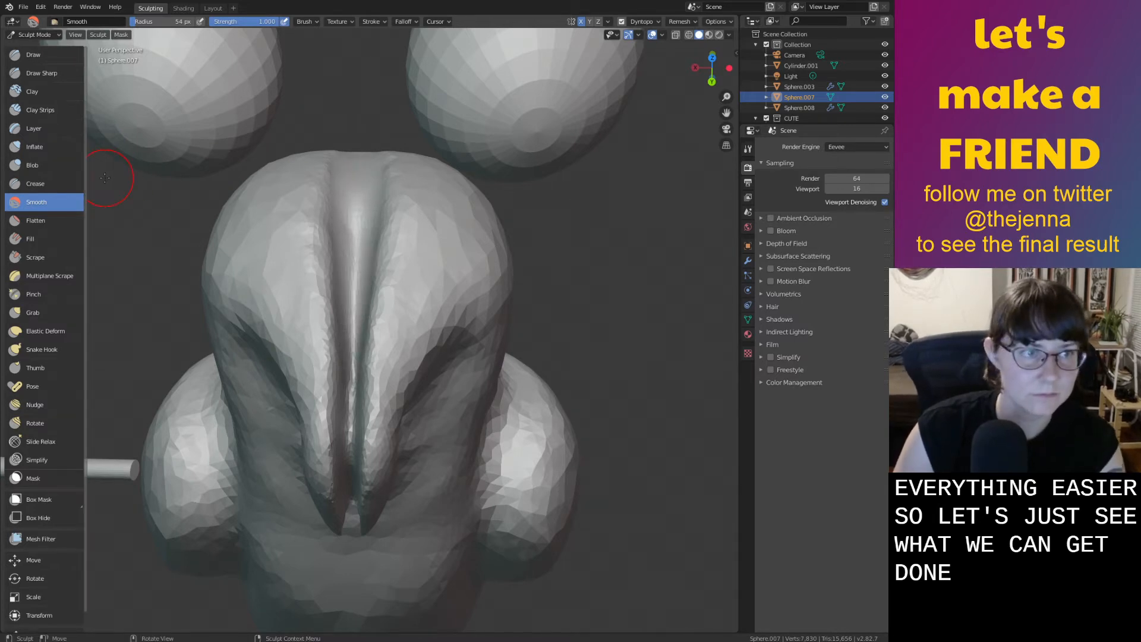
Crease the upper part of the groove again along the forehead, undoing the stroke that runs off the top of the head
left_click(66, 183)
mouse_move(362, 196)
left_mouse_down()
mouse_move(364, 336)
mouse_move(360, 161)
left_mouse_up()
scroll(360, 142, "up", 2)
mouse_move(350, 105)
left_mouse_down()
mouse_move(348, 366)
mouse_move(353, 72)
left_mouse_up()
key("ctrl+z")
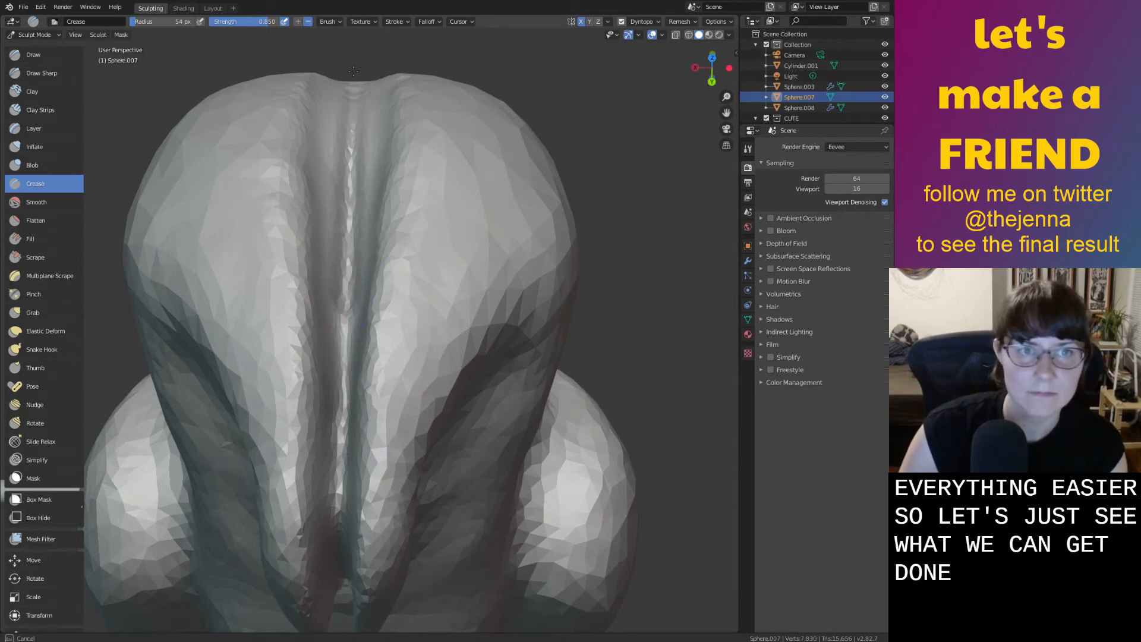
left_click_drag(353, 140, 352, 216)
left_click_drag(347, 303, 345, 349)
Crease the groove deeper between the two halves of the beak, down toward its tip
mouse_move(344, 349)
middle_mouse_down()
mouse_move(123, 323)
mouse_move(359, 308)
mouse_move(347, 326)
mouse_move(374, 321)
middle_mouse_up()
left_click_drag(377, 296, 387, 400)
scroll(398, 371, "up", 2)
mouse_move(397, 332)
left_mouse_down()
mouse_move(388, 485)
mouse_move(386, 267)
mouse_move(394, 494)
mouse_move(380, 357)
mouse_move(398, 534)
mouse_move(376, 322)
mouse_move(397, 515)
left_mouse_up()
left_click_drag(382, 287, 394, 458)
Smooth the inside of the groove down the beak and save the file
key("s")
mouse_move(374, 303)
left_mouse_down()
mouse_move(405, 354)
mouse_move(414, 473)
left_mouse_up()
left_click_drag(404, 389, 410, 504)
middle_click_drag(410, 505, 400, 474)
left_click_drag(366, 444, 362, 494)
mouse_move(362, 488)
middle_mouse_down()
mouse_move(359, 512)
mouse_move(168, 458)
middle_mouse_up()
key("ctrl+s")
Pull the ridges beside the beak's central groove outward and upward with the Grab brush to reshape the beak halves
middle_click_drag(416, 339, 466, 305, "shift")
scroll(466, 305, "down", 3)
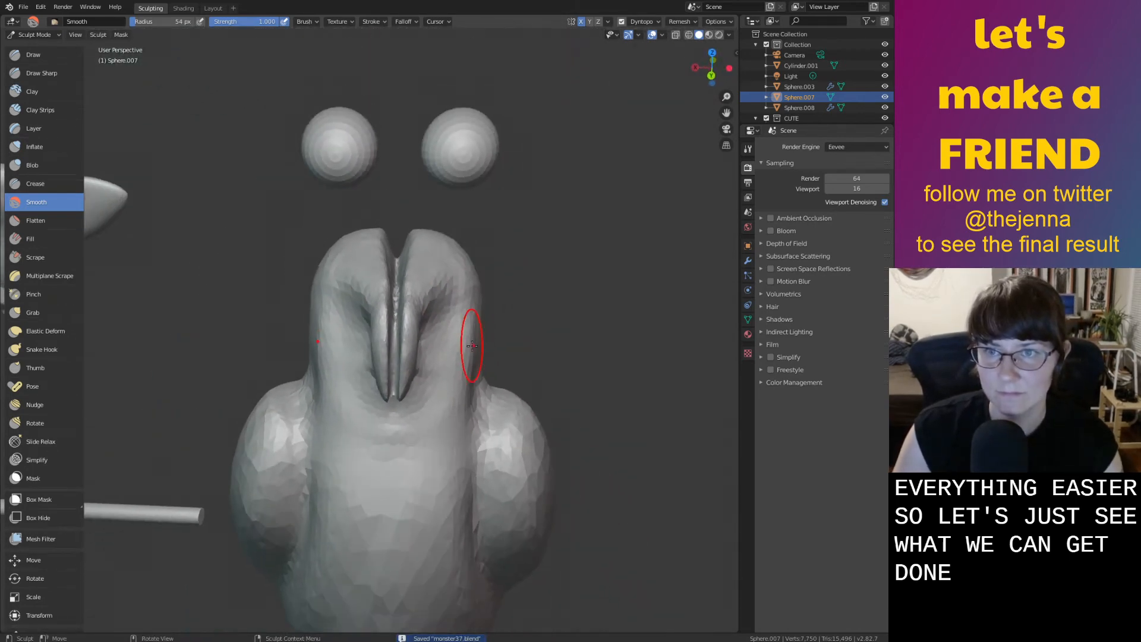
scroll(469, 309, "down", 6)
key("g")
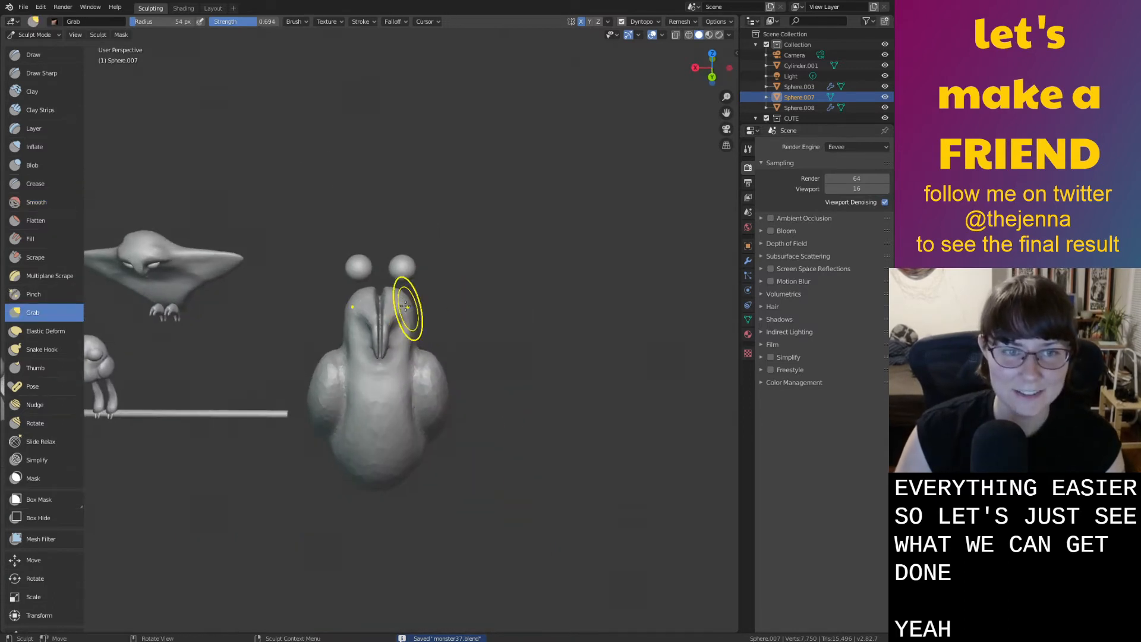
scroll(392, 292, "down", 2)
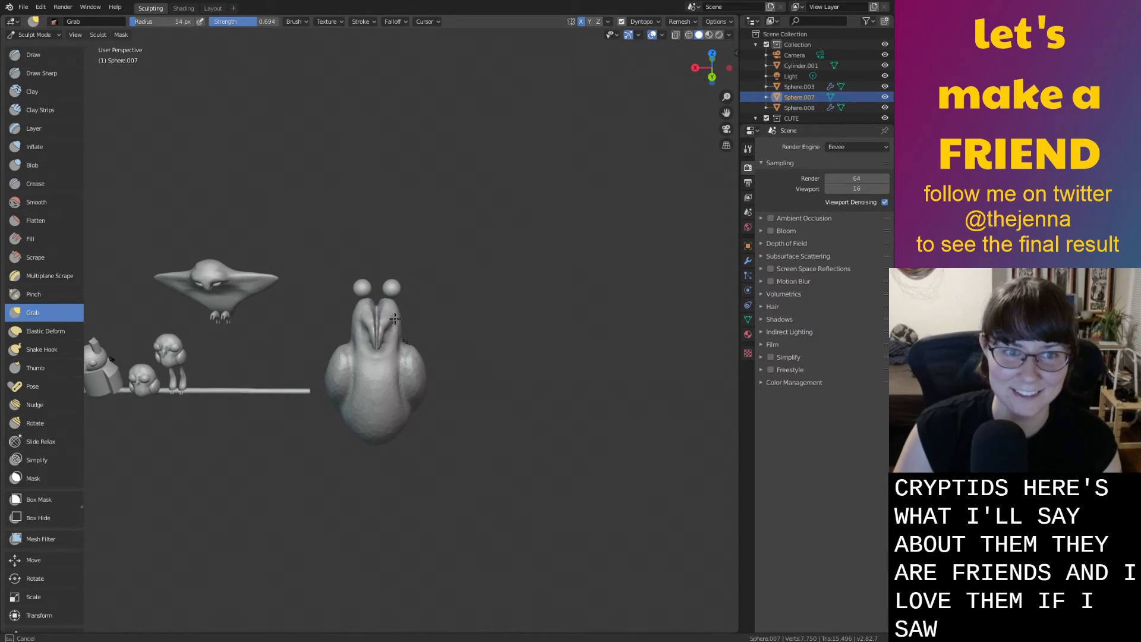
scroll(395, 319, "up", 5)
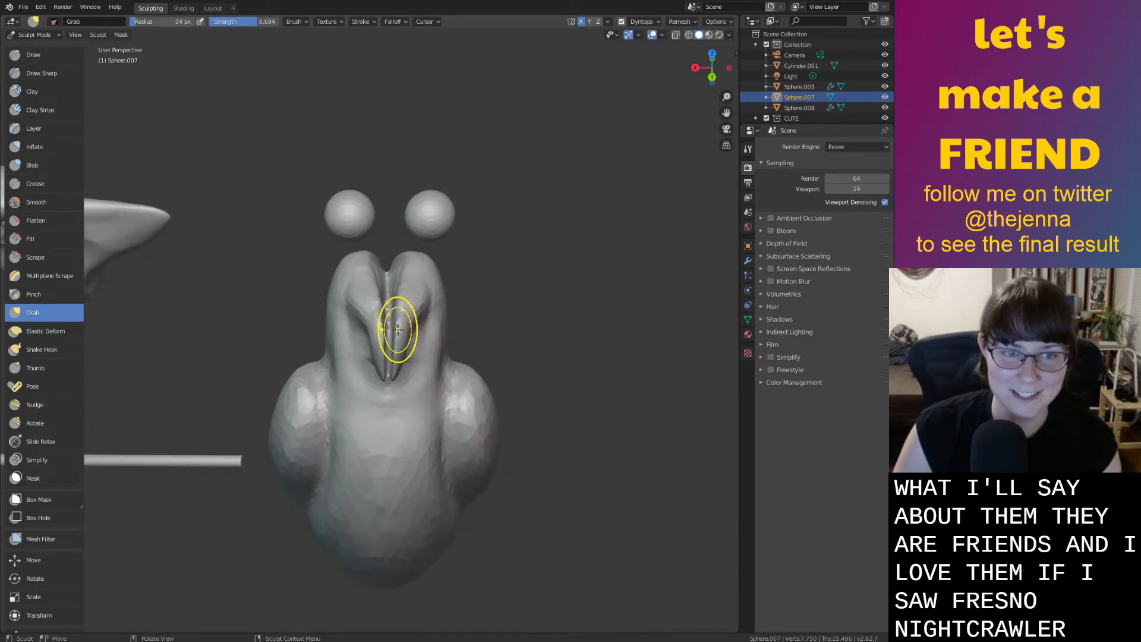
left_click_drag(399, 320, 405, 299)
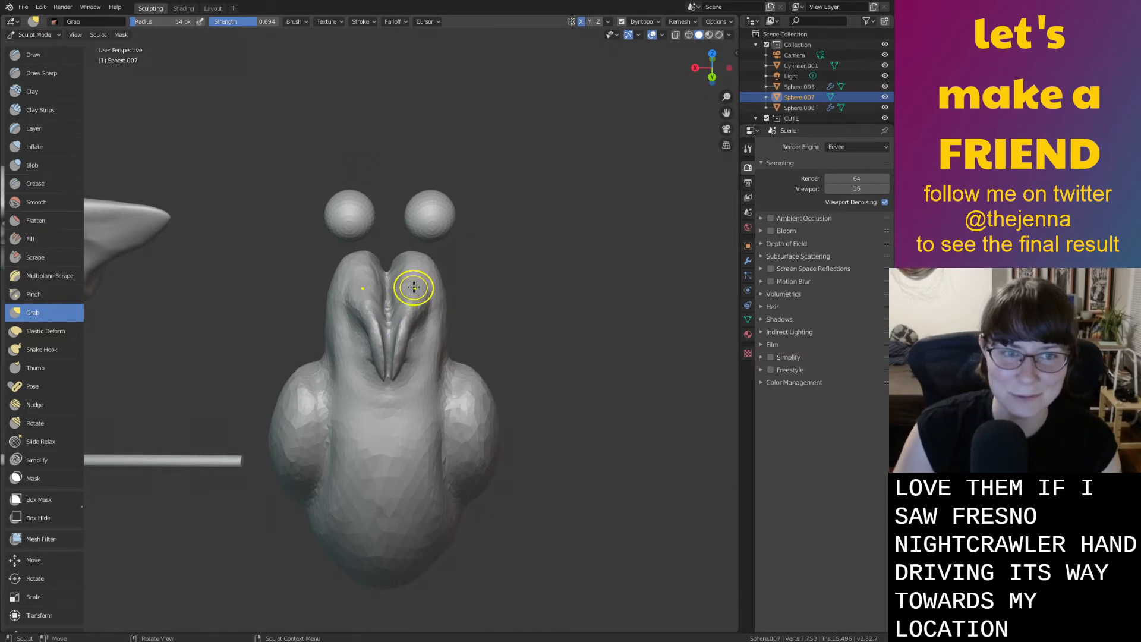
scroll(417, 267, "up", 1)
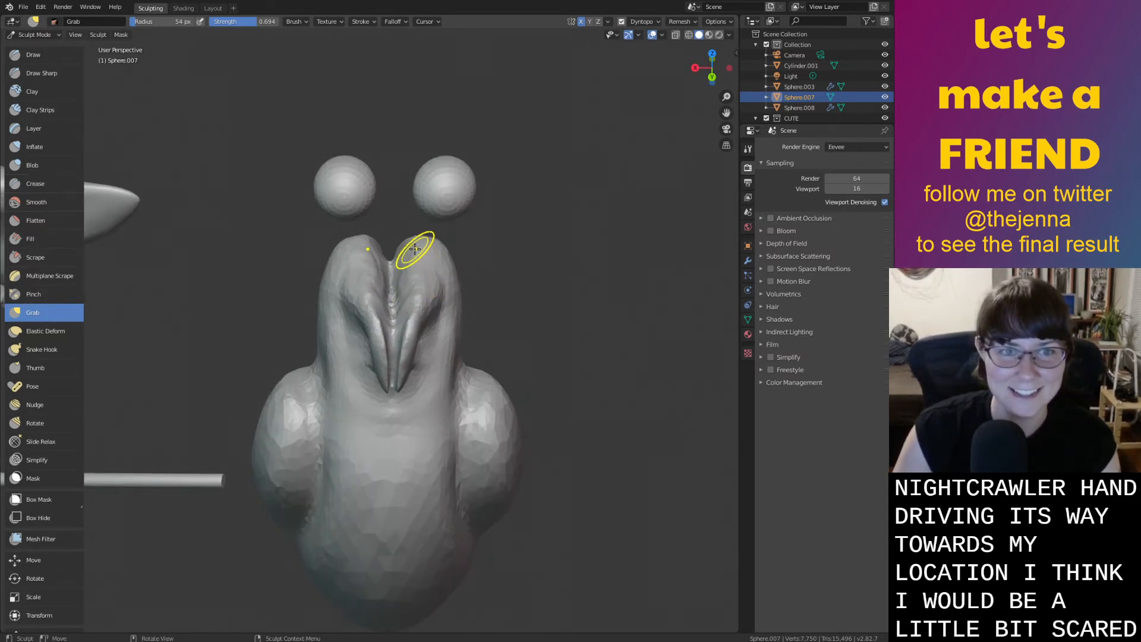
Enlarge the Grab brush radius to 119 px
scroll(412, 265, "down", 4)
right_click(392, 305)
left_click_drag(356, 307, 425, 297)
scroll(423, 269, "up", 2)
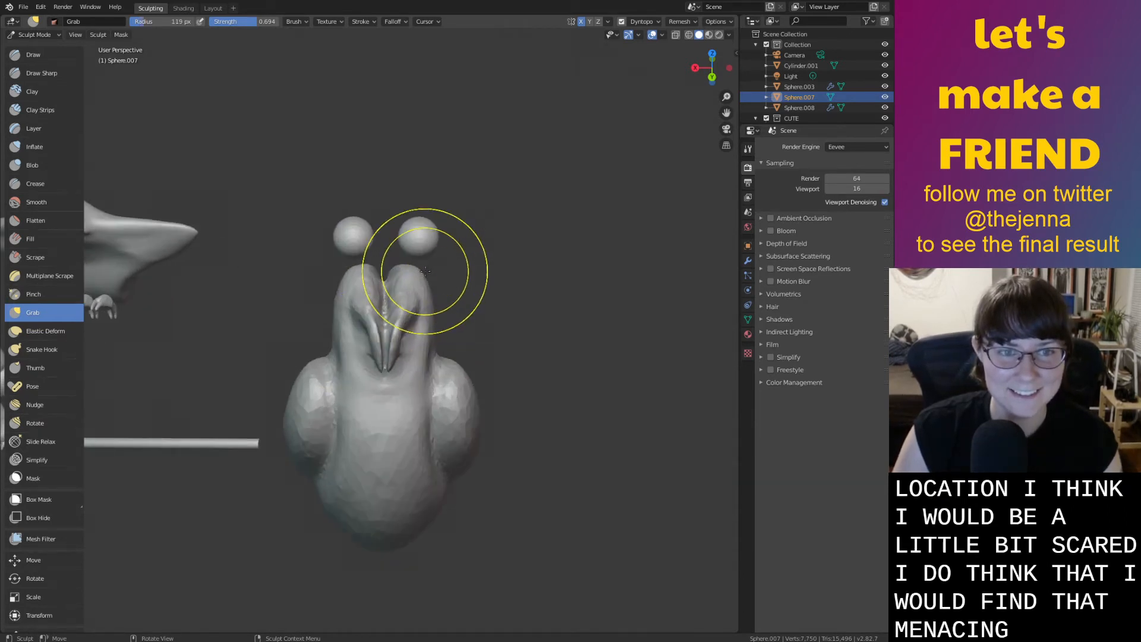
Pull the sides of the split crown outward with the Grab brush and reshape the inner edge beside the groove
mouse_move(427, 278)
left_mouse_down()
mouse_move(437, 273)
mouse_move(436, 312)
left_mouse_up()
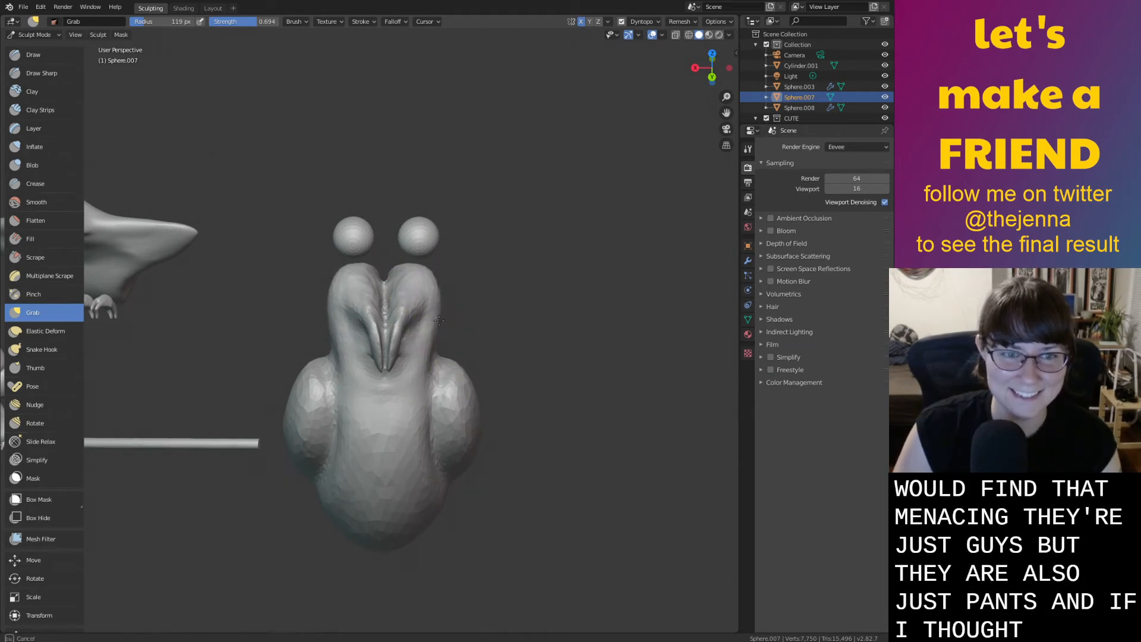
scroll(419, 237, "up", 6)
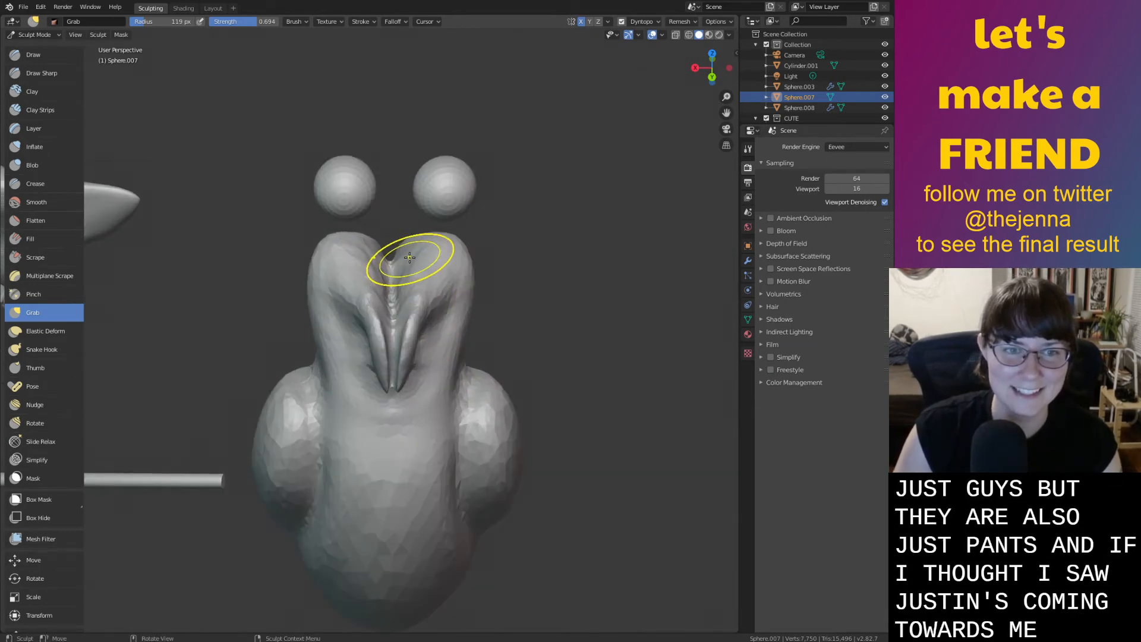
middle_click_drag(418, 236, 415, 249, "shift")
mouse_move(415, 249)
left_mouse_down()
mouse_move(402, 240)
mouse_move(400, 292)
left_mouse_up()
Smooth and inflate the floor of the groove where it runs between the two beak halves
mouse_move(412, 351)
middle_mouse_down()
mouse_move(395, 363)
mouse_move(390, 342)
mouse_move(438, 209)
mouse_move(457, 241)
mouse_move(446, 393)
mouse_move(458, 408)
middle_mouse_up()
scroll(412, 279, "up", 4)
key("shift+s")
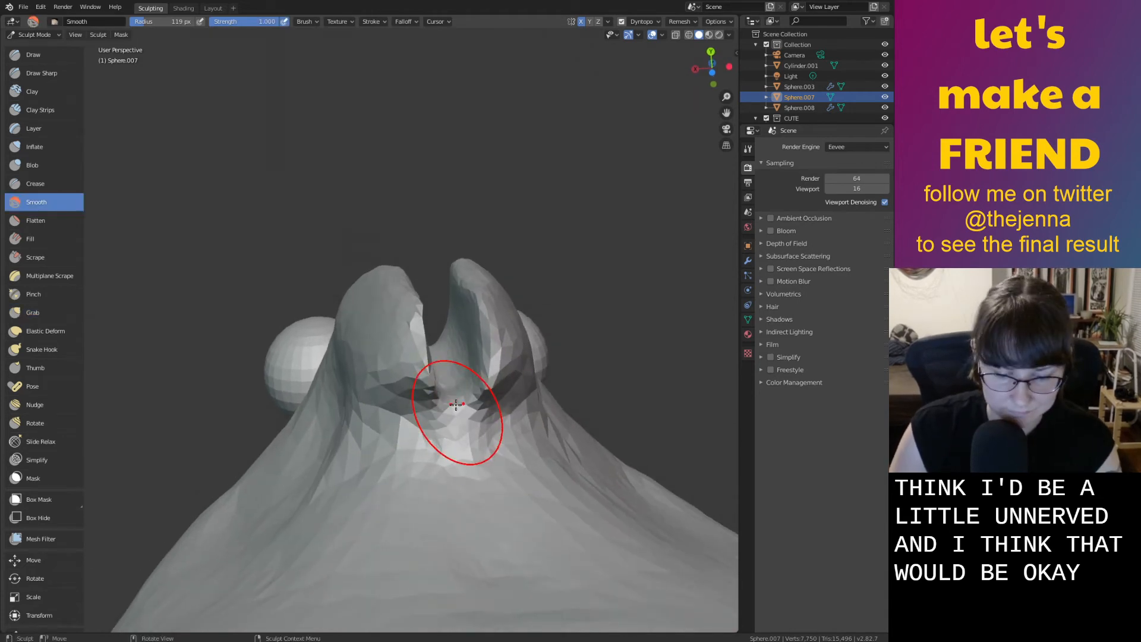
key("i")
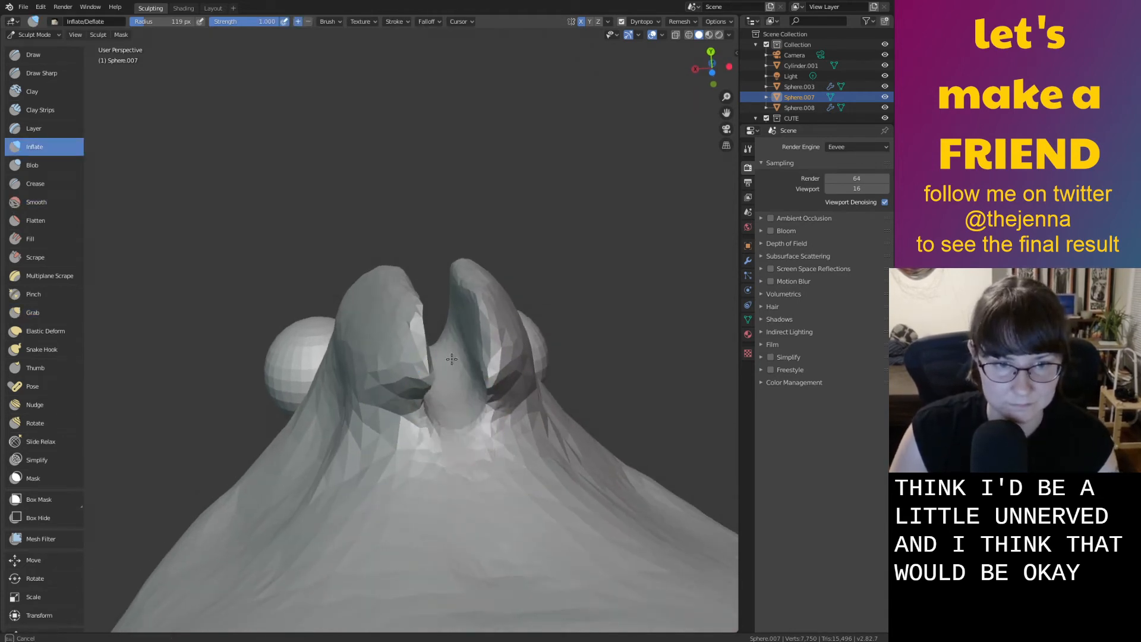
mouse_move(453, 418)
middle_mouse_down()
mouse_move(444, 425)
mouse_move(441, 399)
mouse_move(449, 409)
middle_mouse_up()
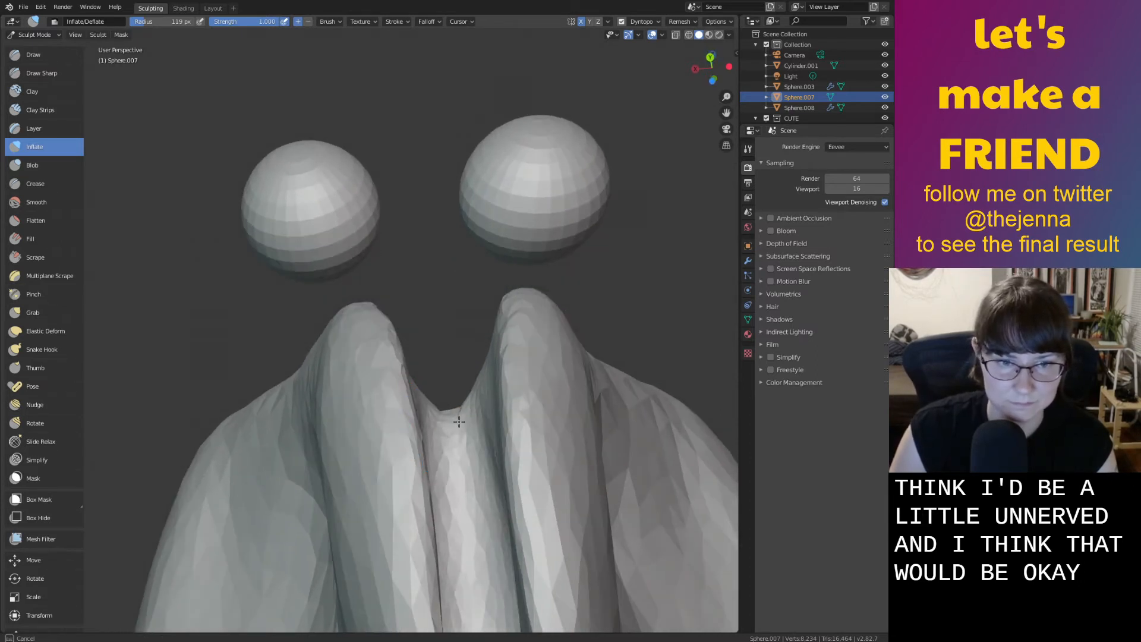
middle_click_drag(476, 607, 436, 533)
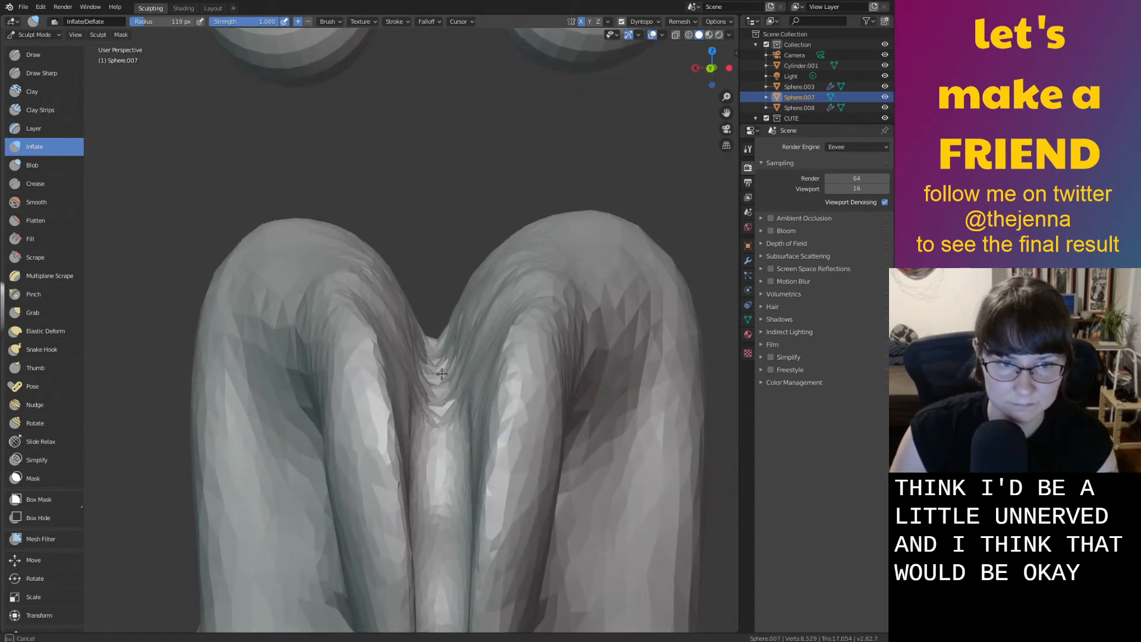
Crease the groove floor from the notch in the crown down between the beak halves
key("shift+c")
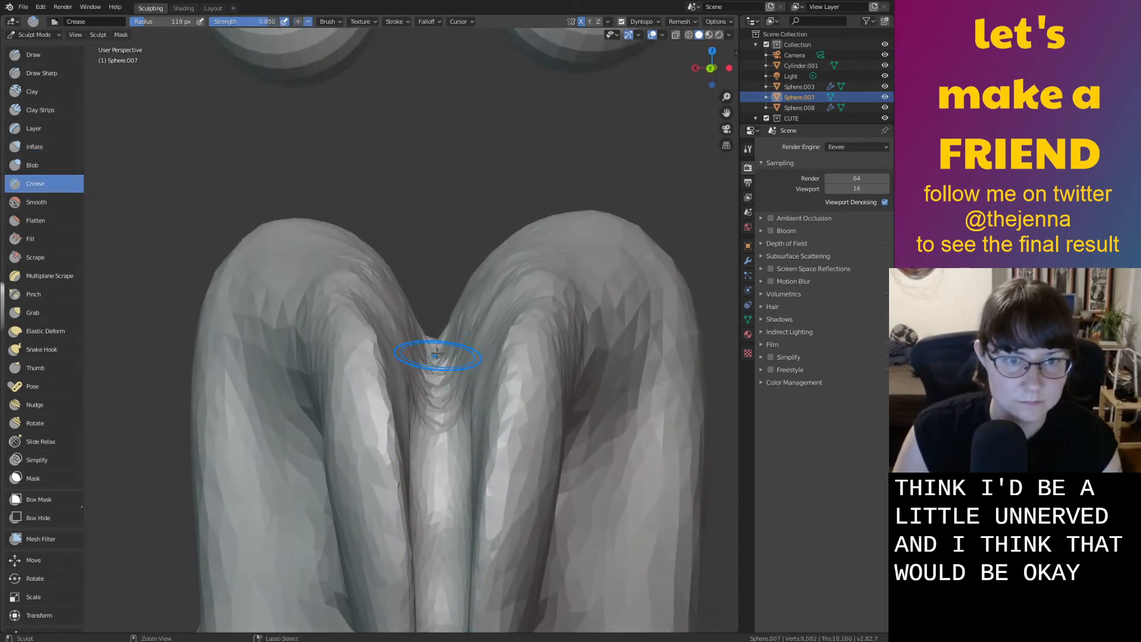
left_click_drag(441, 455, 432, 423)
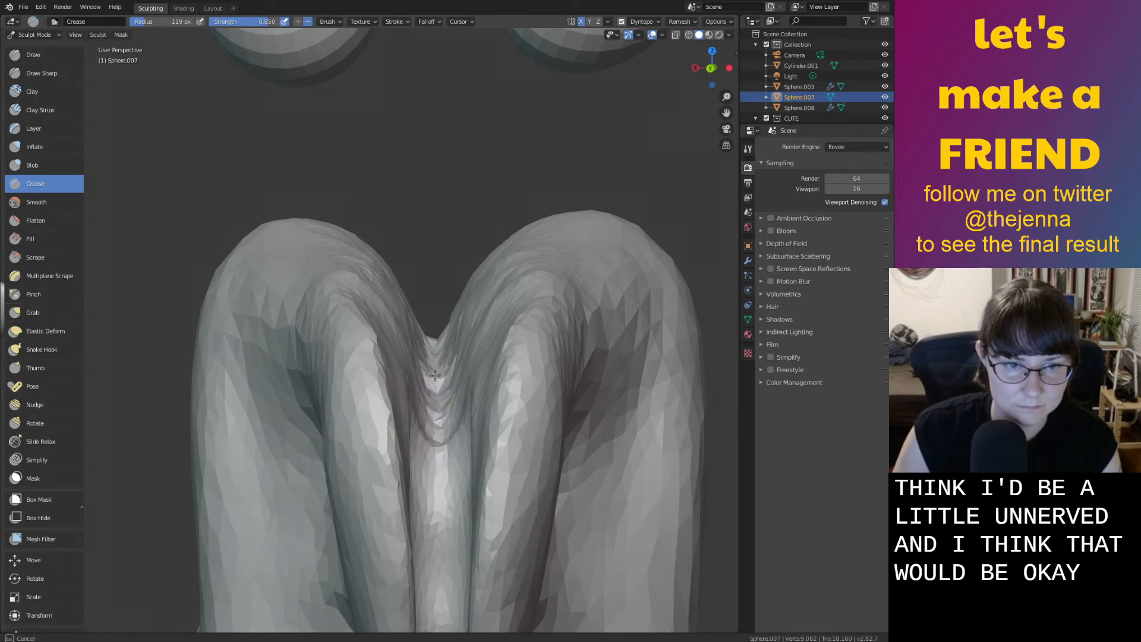
left_click_drag(435, 524, 434, 520)
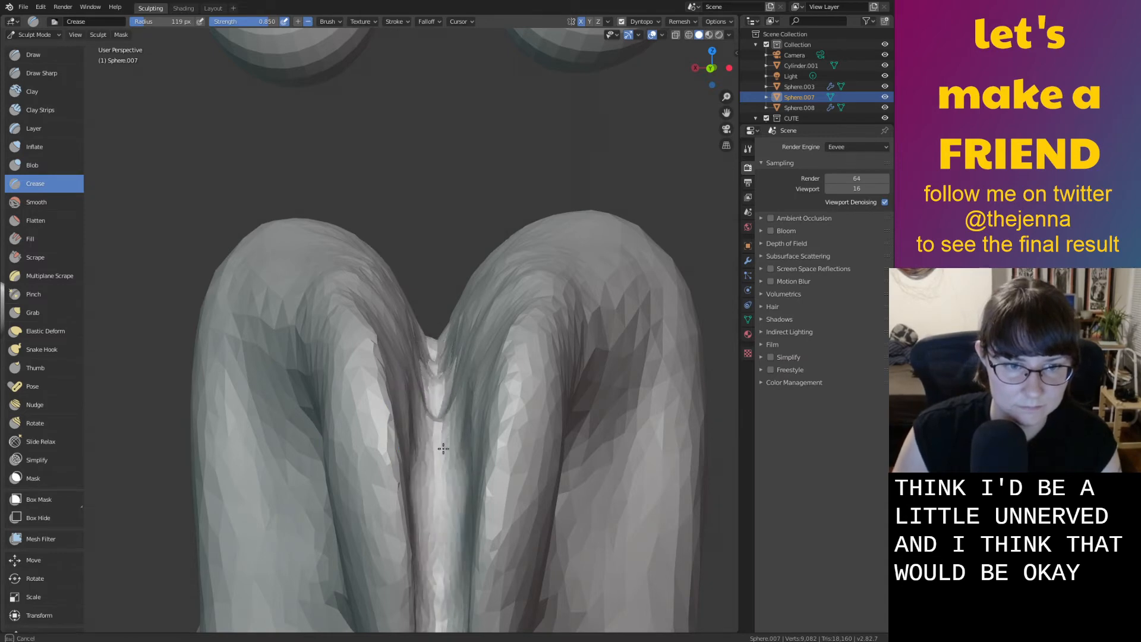
left_click_drag(443, 437, 449, 580)
mouse_move(448, 578)
middle_mouse_down()
mouse_move(433, 311)
mouse_move(453, 469)
middle_mouse_up()
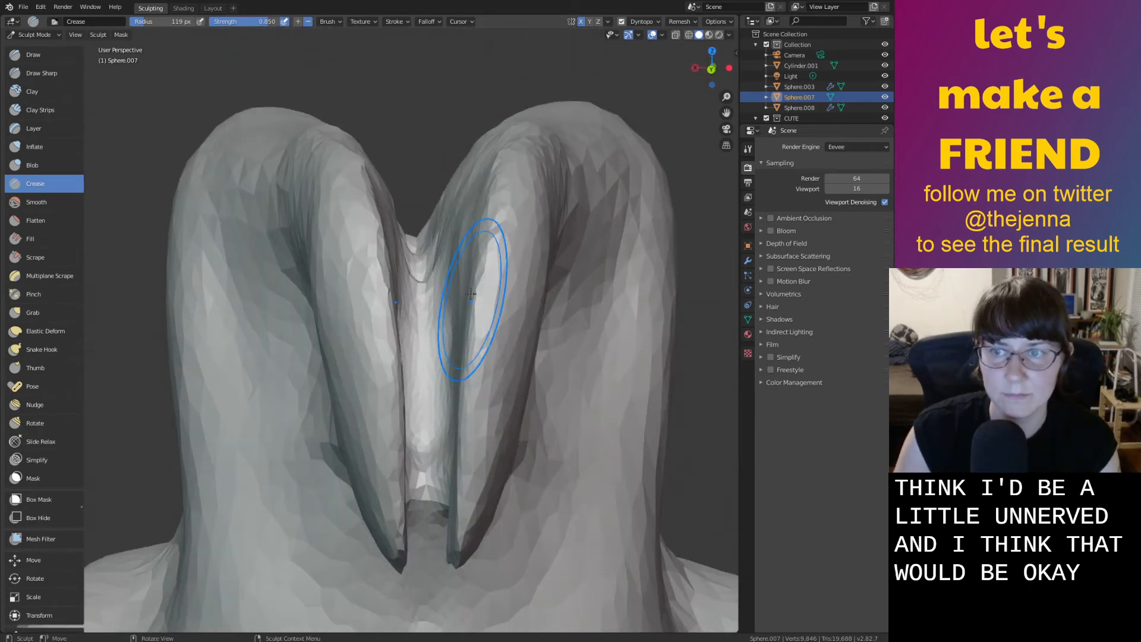
Deepen the crease along the full length of the groove from the crown toward the beak tip
middle_click_drag(465, 272, 453, 326)
middle_click_drag(474, 286, 466, 346)
middle_click_drag(464, 247, 450, 394, "shift")
mouse_move(432, 382)
left_mouse_down()
mouse_move(428, 226)
mouse_move(428, 333)
left_mouse_up()
left_click_drag(437, 173, 427, 420)
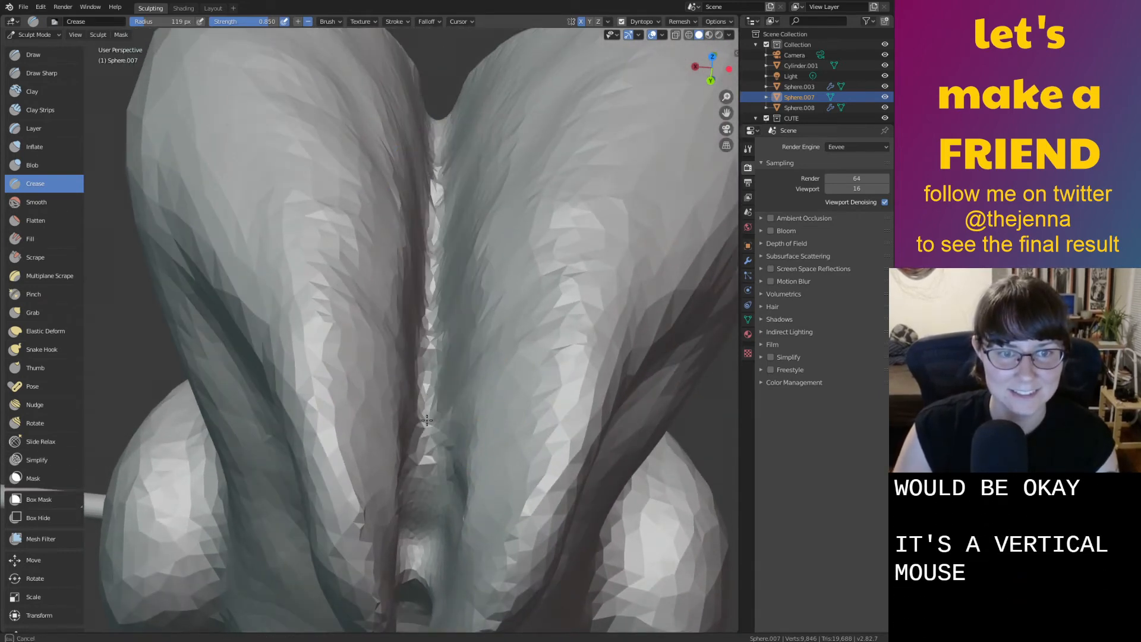
scroll(432, 436, "down", 6)
scroll(446, 332, "up", 2)
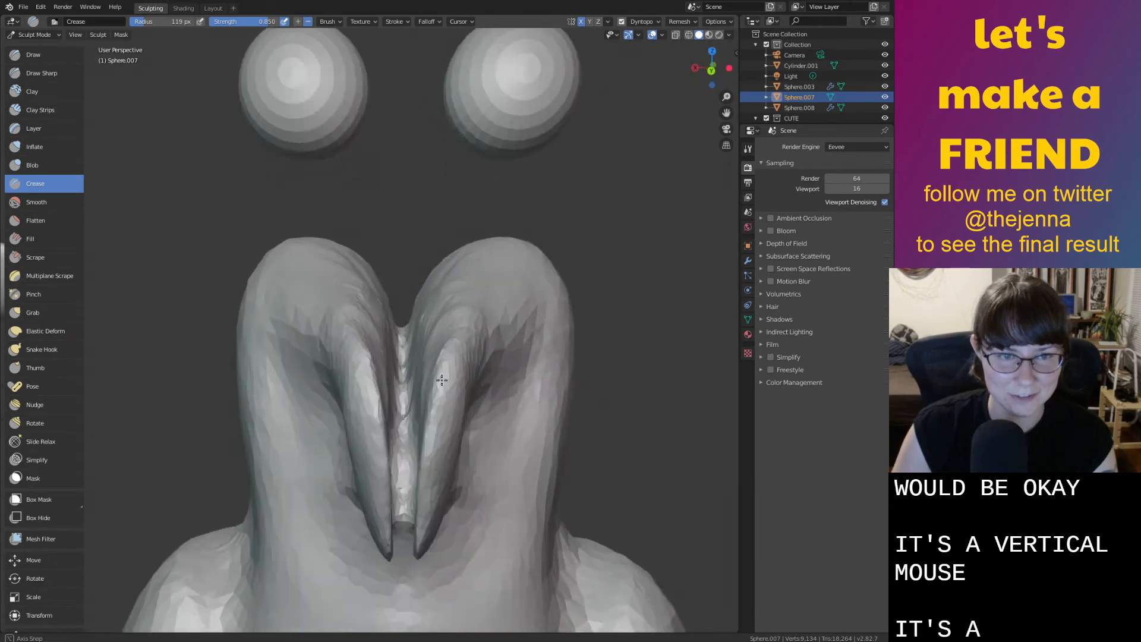
Inflate the sides of the head behind the beak to give them more volume
scroll(444, 378, "down", 2)
key("i")
mouse_move(446, 357)
middle_mouse_down()
mouse_move(438, 376)
mouse_move(428, 365)
mouse_move(335, 383)
middle_mouse_up()
scroll(428, 387, "up", 4)
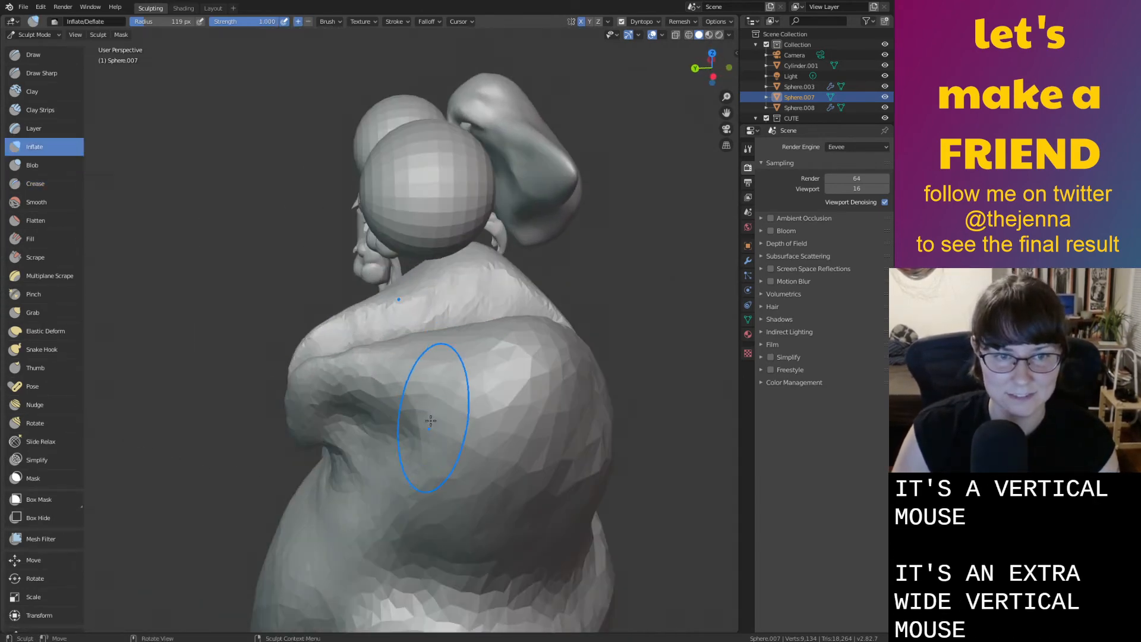
left_click_drag(433, 412, 594, 420)
scroll(589, 435, "down", 2)
left_click_drag(506, 426, 417, 415)
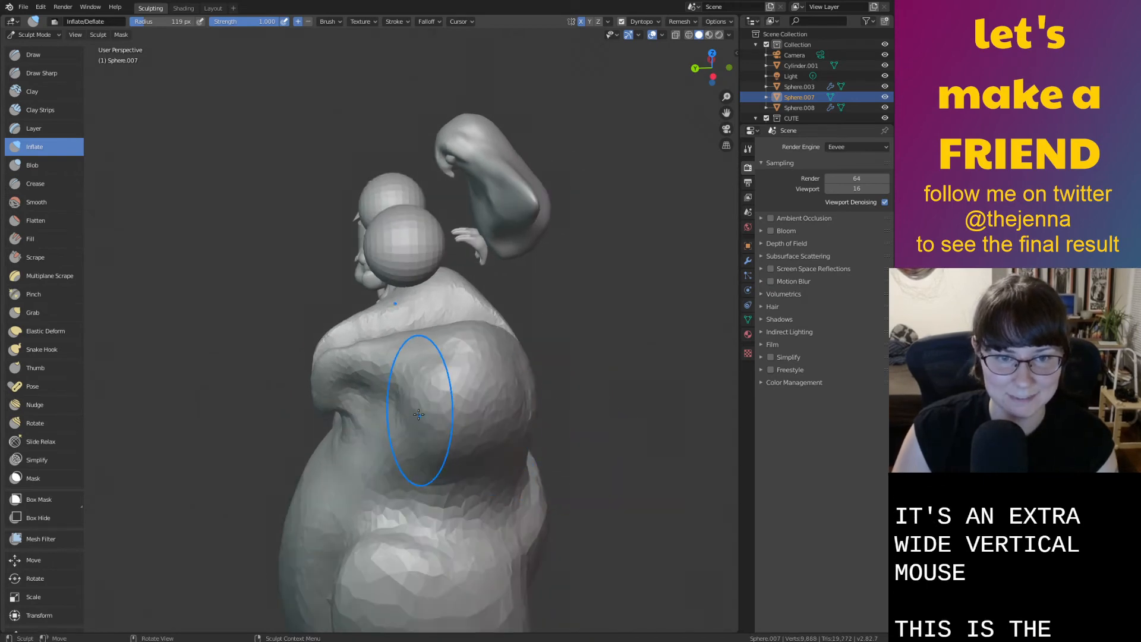
Reduce the Inflate strength to 0.675, fill out the side of the head further and smooth it
right_click(522, 419)
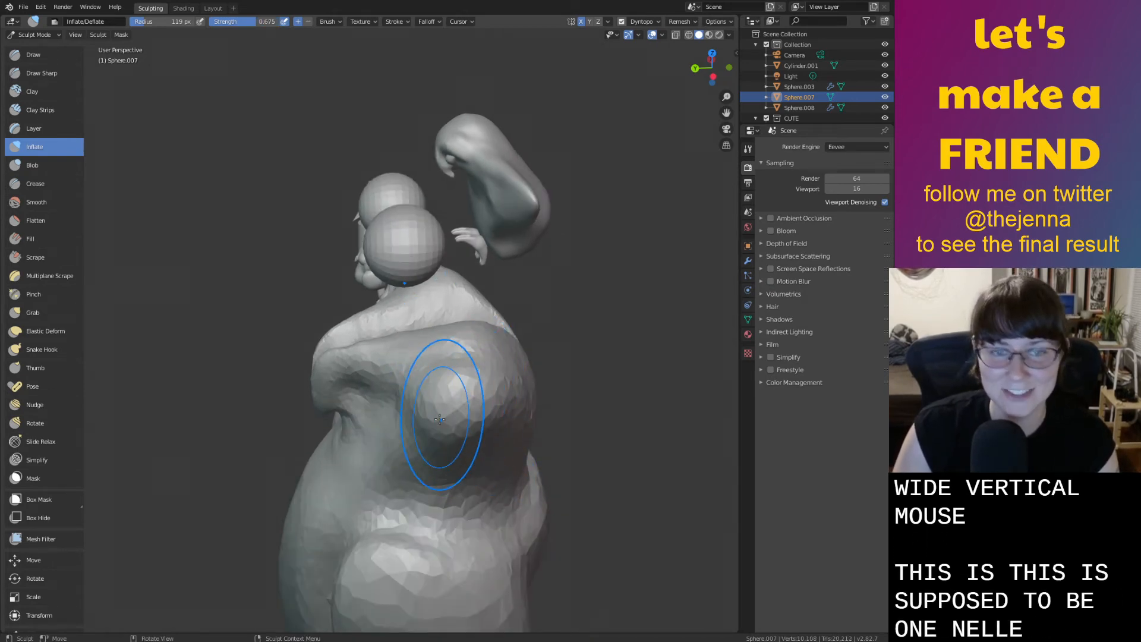
key("shift+s")
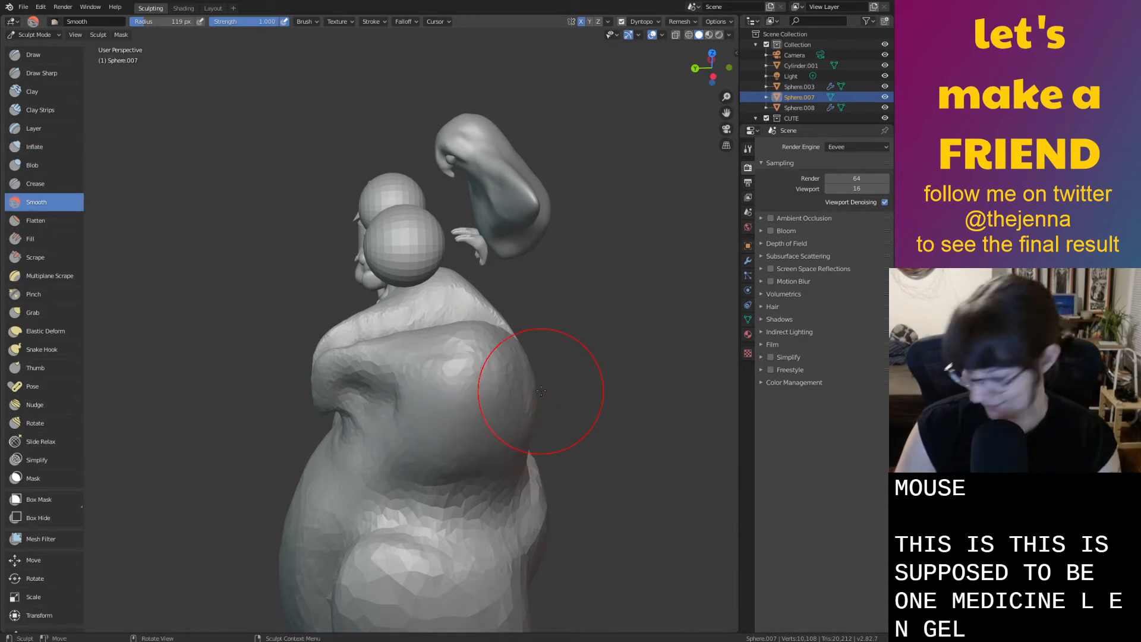
mouse_move(535, 392)
middle_mouse_down()
mouse_move(618, 368)
mouse_move(556, 327)
middle_mouse_up()
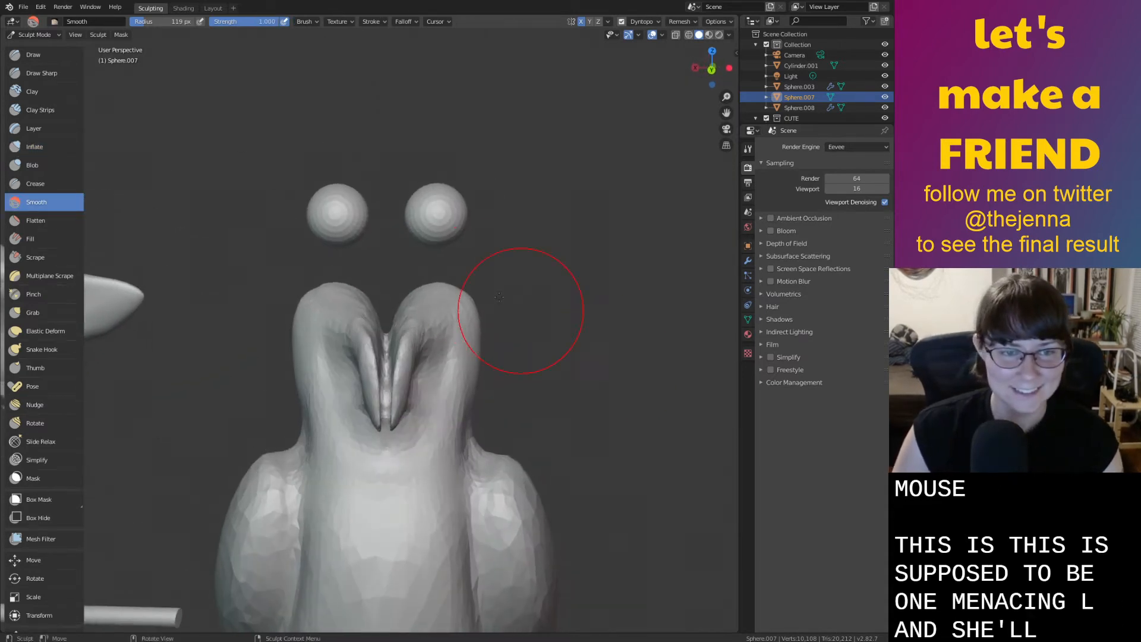
Switch to the Layout workspace and lower the mirrored eyes along Z onto the head
left_click(212, 8)
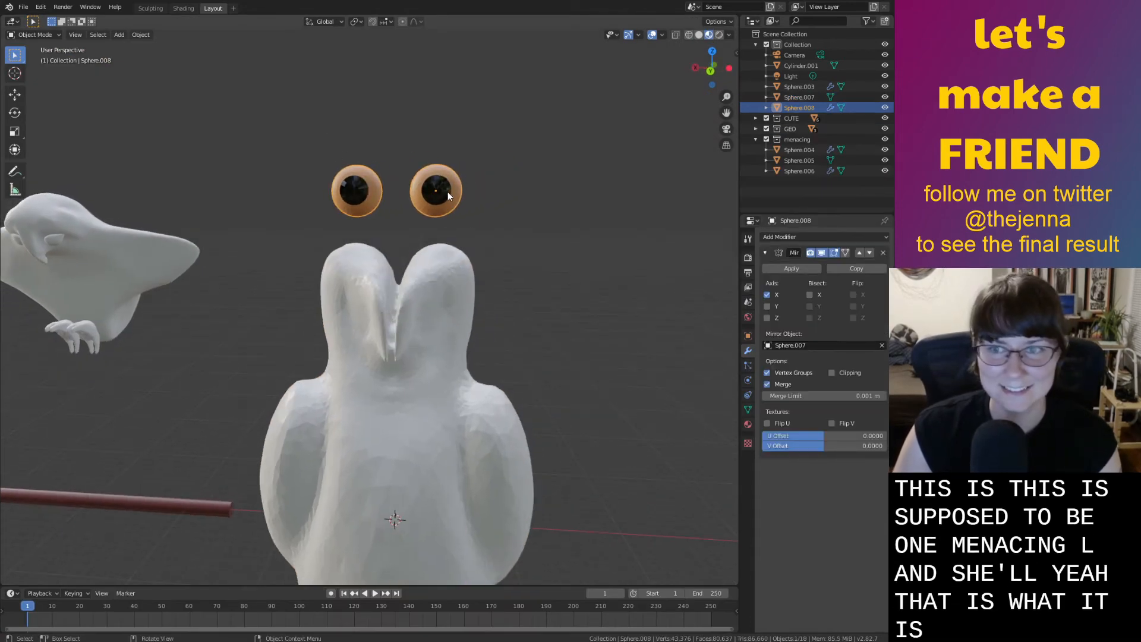
key("g")
key("z")
left_click(475, 315)
Rotate the eyes about 10.7° around the global Z axis
middle_click_drag(476, 315, 624, 419)
key("r")
key("z")
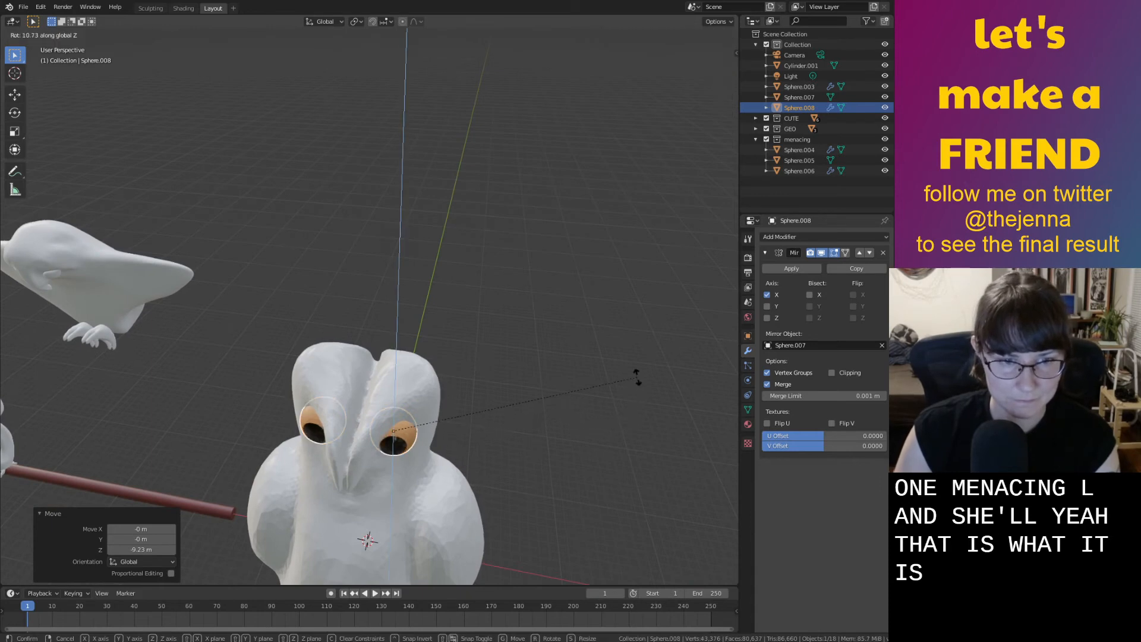
left_click(638, 378)
Shift the eyes along Y and reposition them outward on the sides of the head
key("g")
key("y")
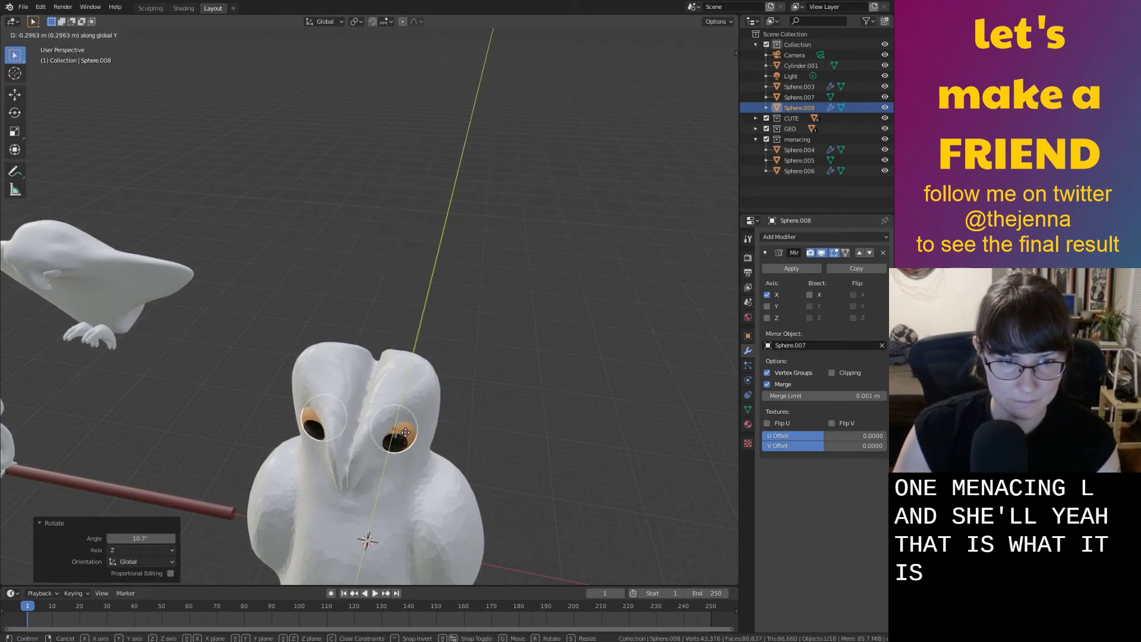
left_click(407, 434)
left_click(415, 434)
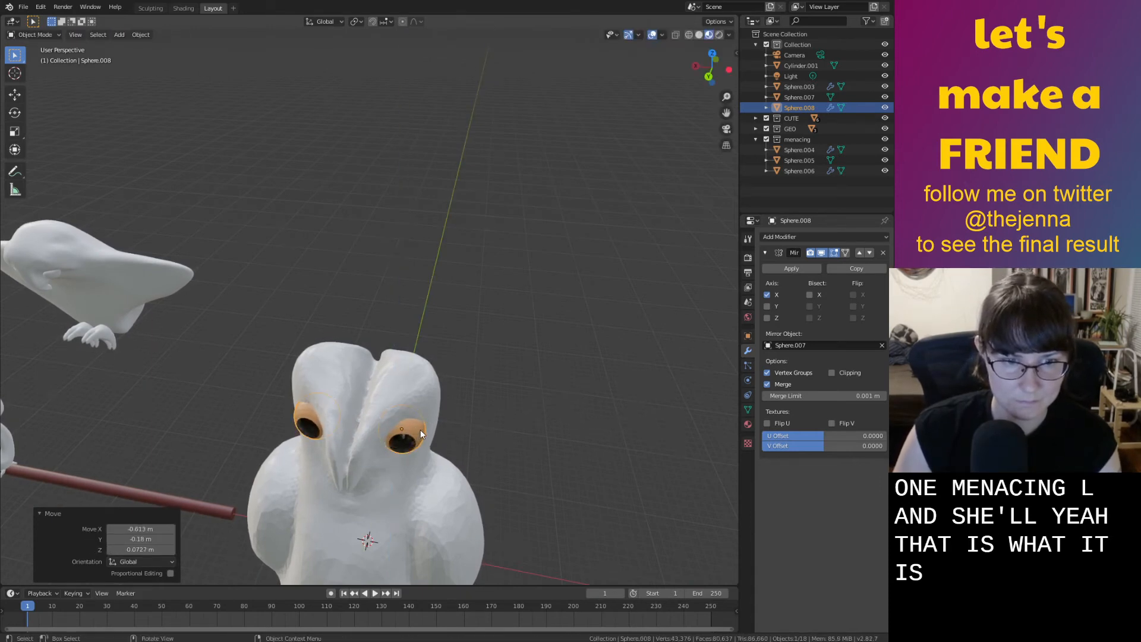
middle_click_drag(419, 430, 431, 402)
scroll(430, 391, "up", 4)
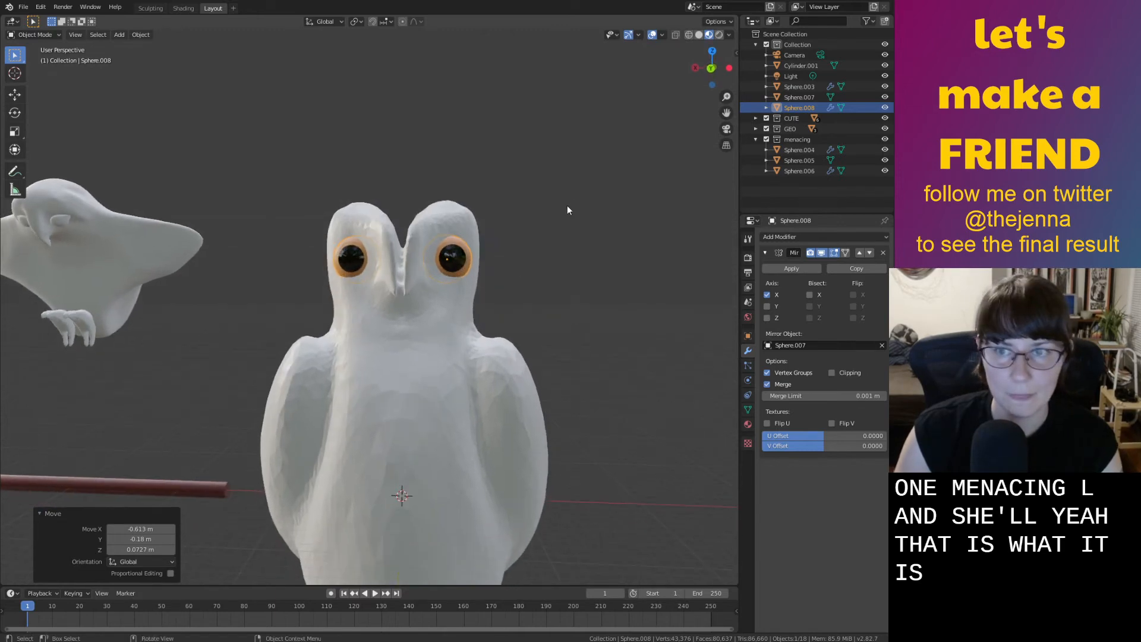
scroll(587, 219, "up", 2)
middle_click_drag(587, 219, 582, 236)
Rotate the eyes further around the Z axis to aim the pupils, and save the file
key("r")
key("z")
left_click(616, 397)
middle_click_drag(616, 397, 601, 360)
left_click(598, 330)
key("ctrl+s")
Return the bird's body to the Sculpting workspace and inflate the back of the head on both sides at 0.675 strength
left_click(536, 346)
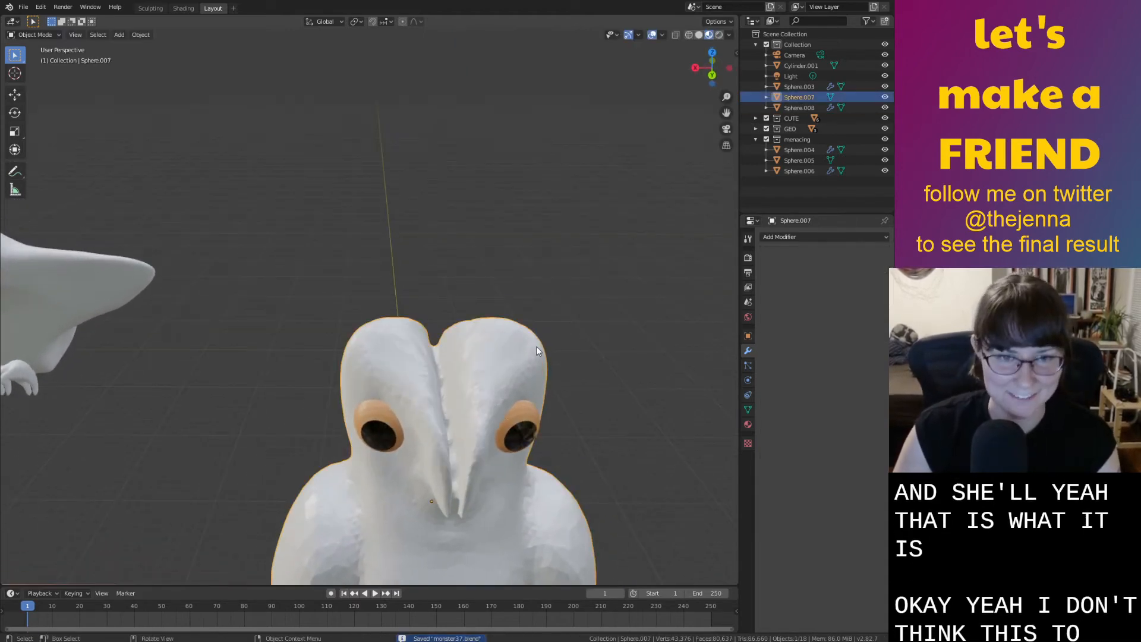
left_click(150, 9)
middle_click_drag(238, 208, 224, 201)
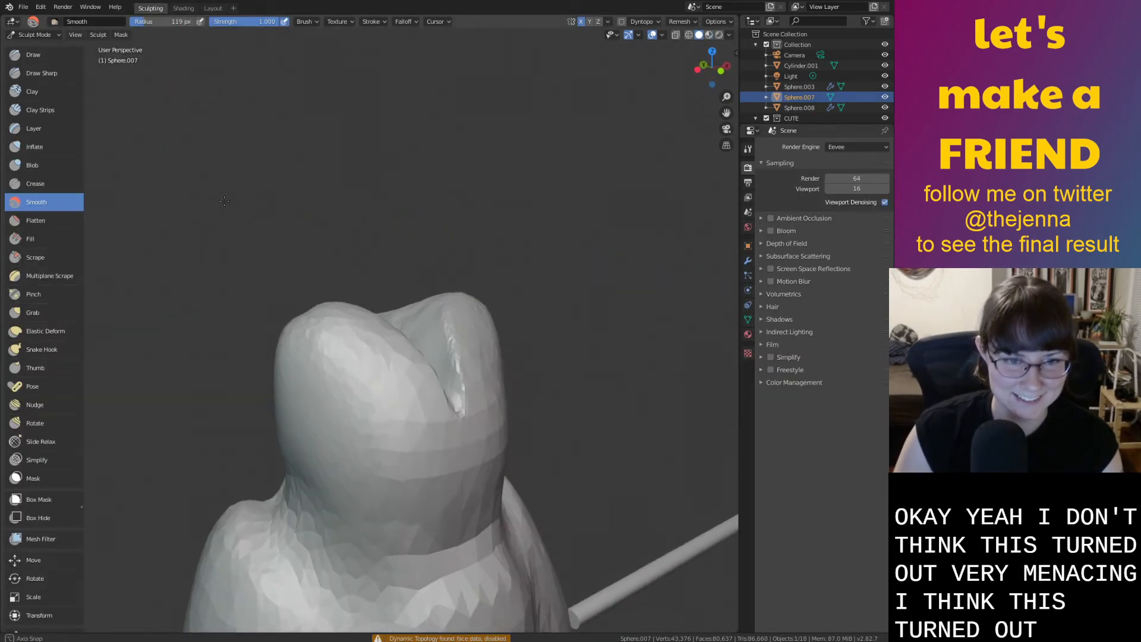
key("i")
middle_click_drag(323, 349, 321, 399)
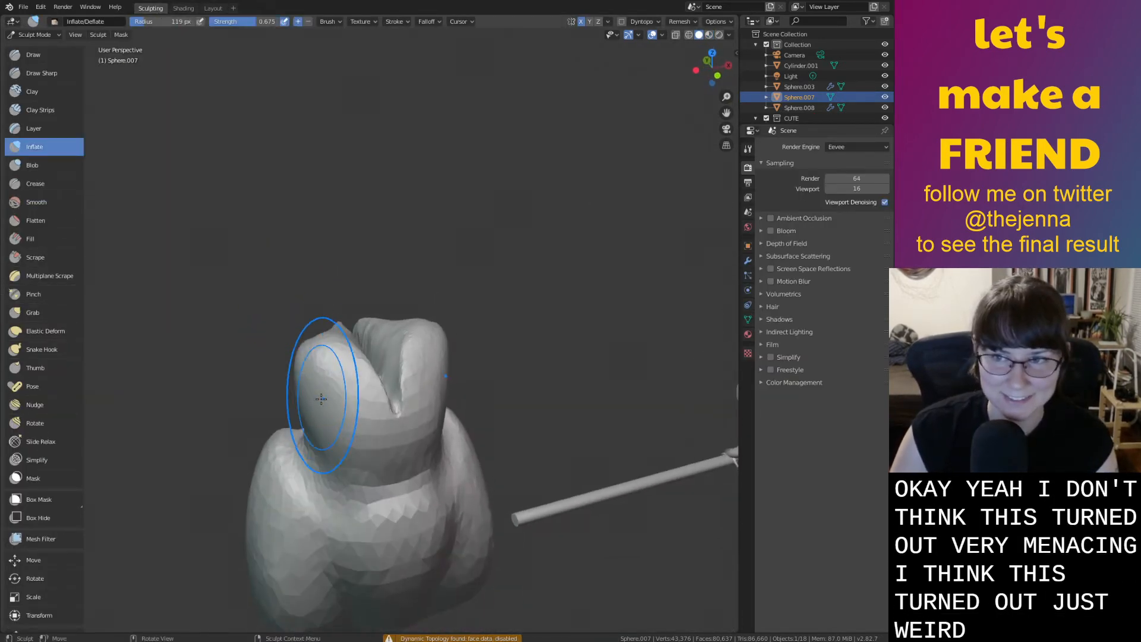
left_click_drag(321, 398, 339, 375)
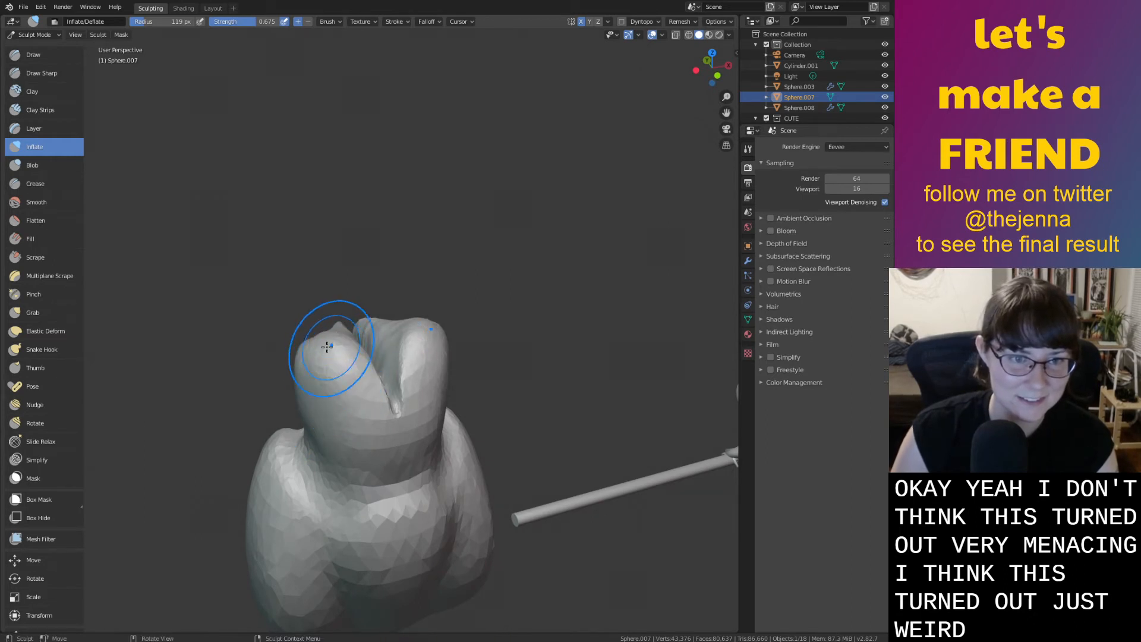
left_click_drag(308, 400, 322, 430)
Build up the rounded side of the head with Inflate and even it out with the Smooth brush at 0.531 strength
mouse_move(319, 430)
middle_mouse_down()
mouse_move(429, 389)
mouse_move(417, 391)
middle_mouse_up()
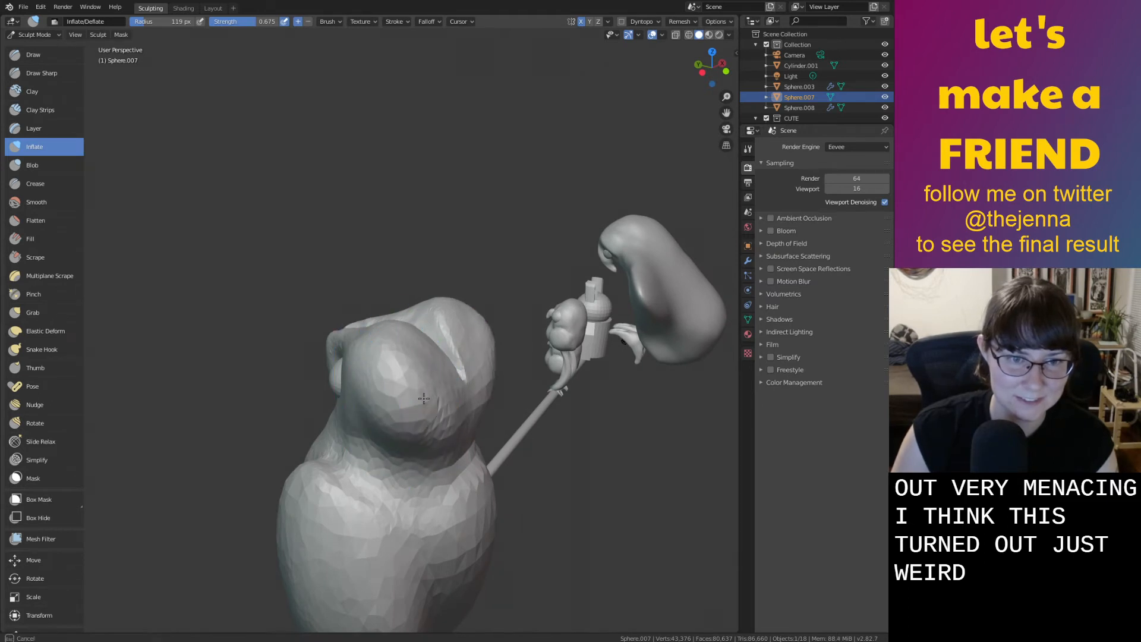
key("shift+s")
key("i")
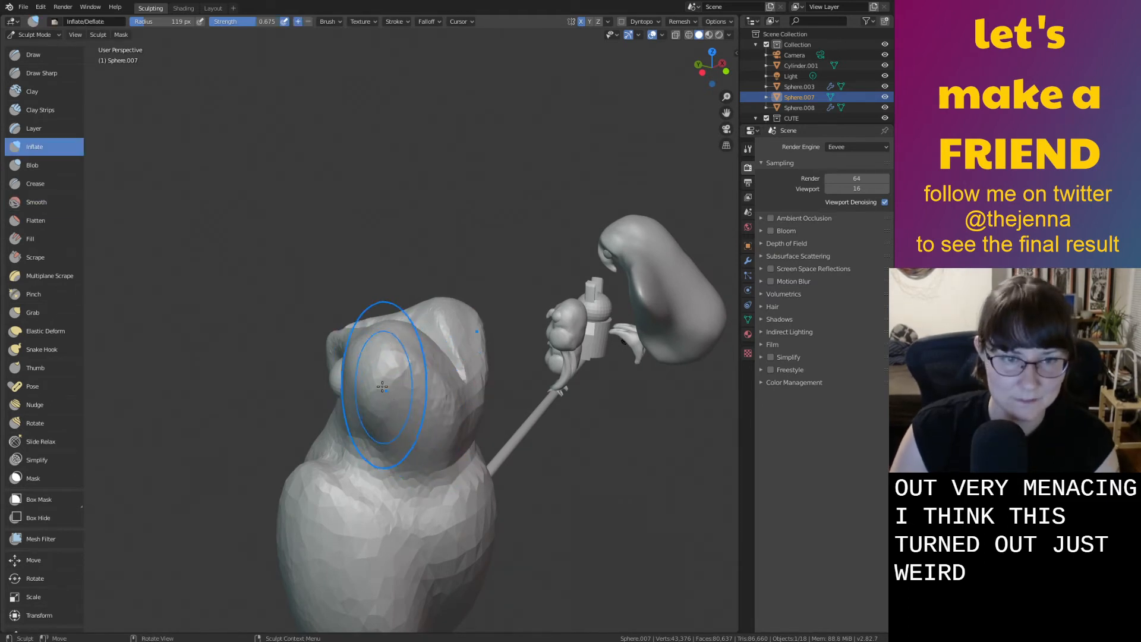
key("shift+s")
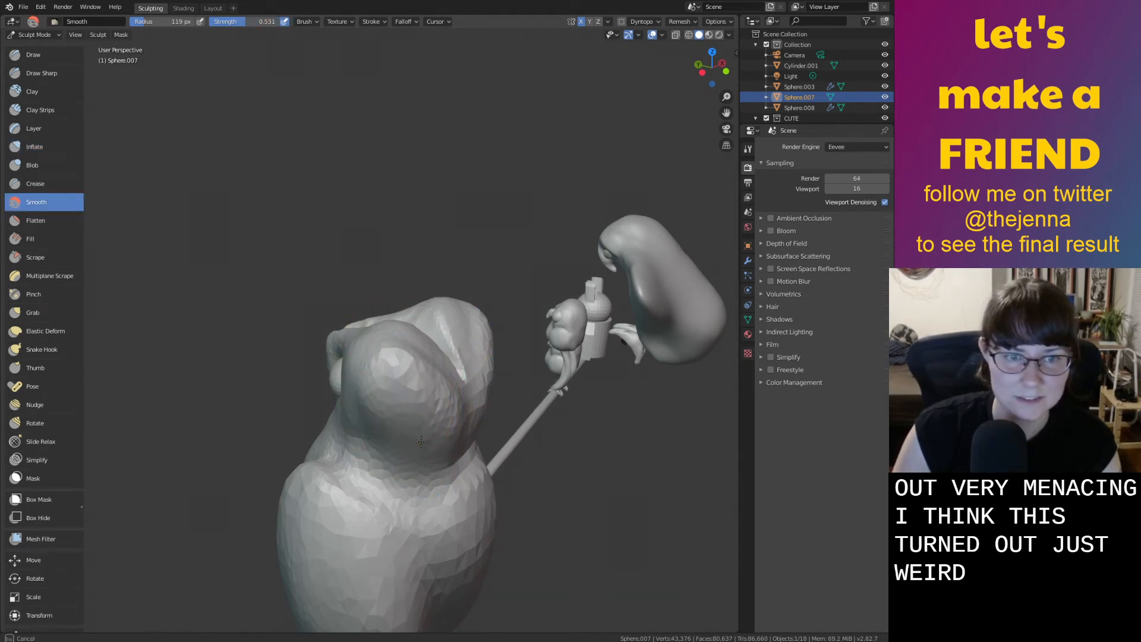
Inflate and smooth the two beak halves and the groove between them near the tip
mouse_move(456, 416)
middle_mouse_down()
mouse_move(626, 406)
mouse_move(595, 389)
mouse_move(630, 369)
mouse_move(692, 381)
mouse_move(416, 386)
mouse_move(452, 406)
mouse_move(440, 427)
middle_mouse_up()
scroll(441, 383, "up", 6)
key("i")
key("shift+s")
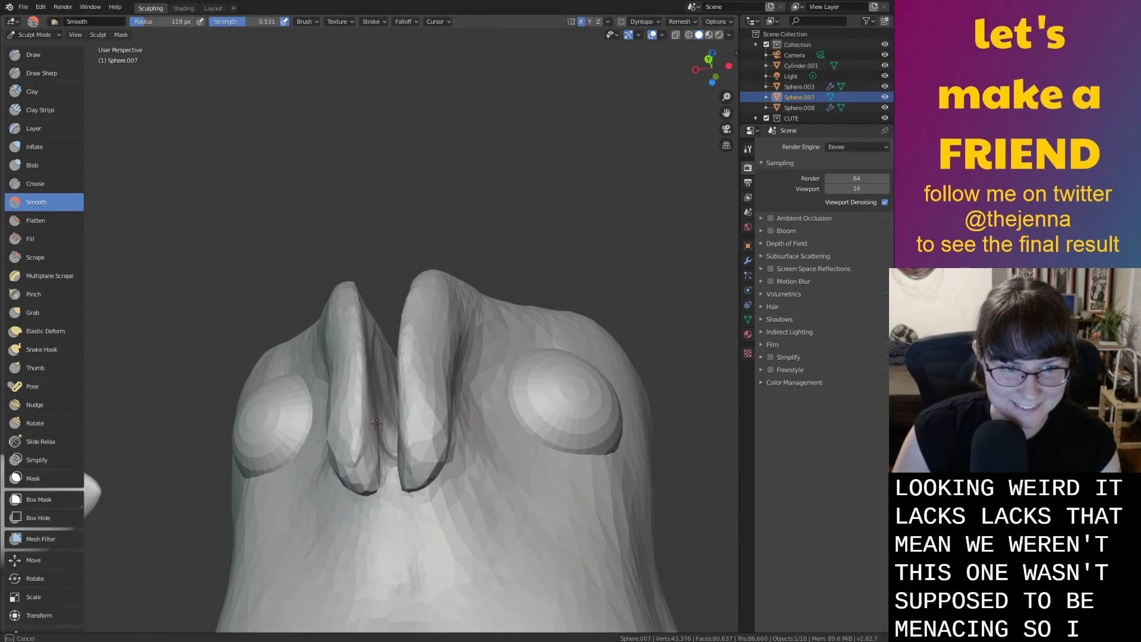
Pull the beak tips downward and forward with the Grab brush from the side
middle_click_drag(366, 458, 493, 410)
key("g")
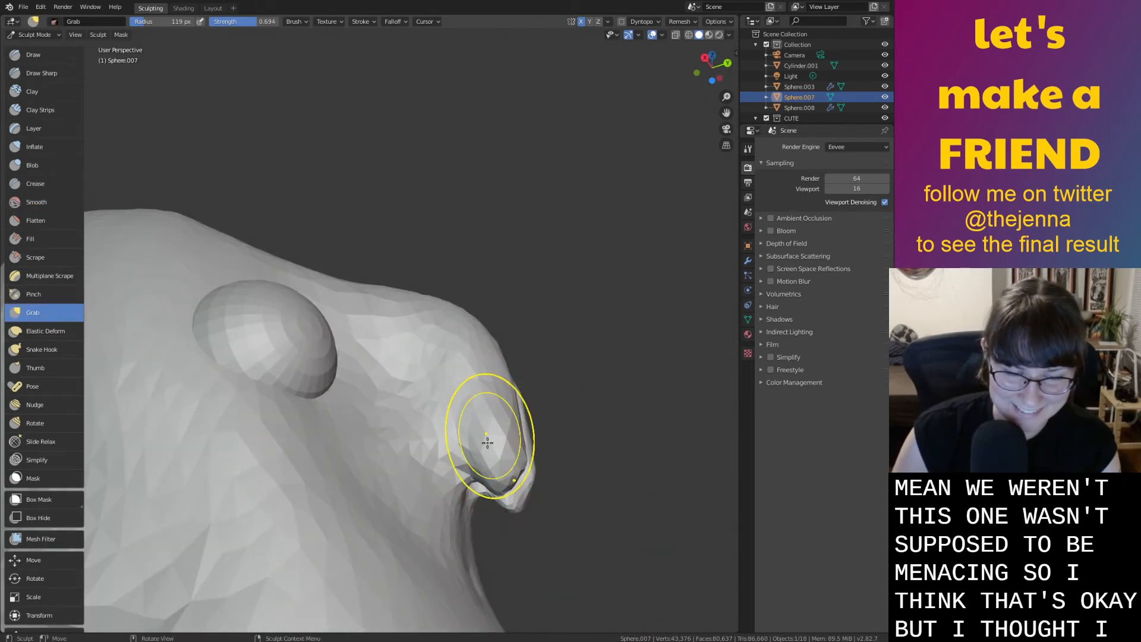
mouse_move(465, 461)
left_mouse_down()
mouse_move(509, 472)
mouse_move(522, 498)
left_mouse_up()
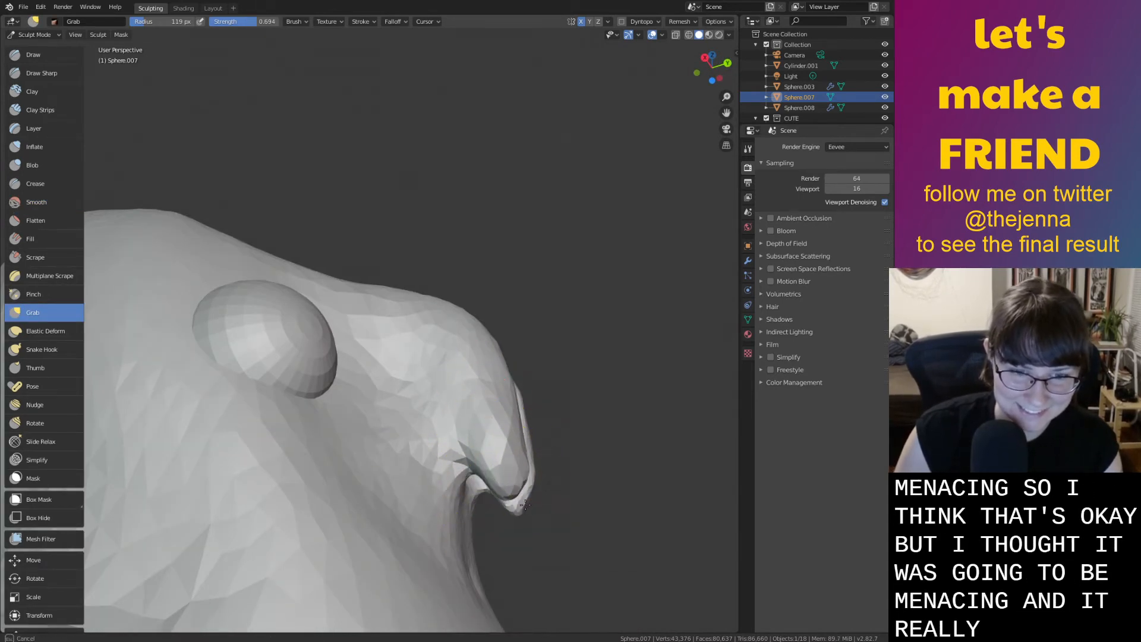
Reshape the hooked tips of the beak halves with the Grab brush from the opposite side
middle_click_drag(527, 553, 447, 550)
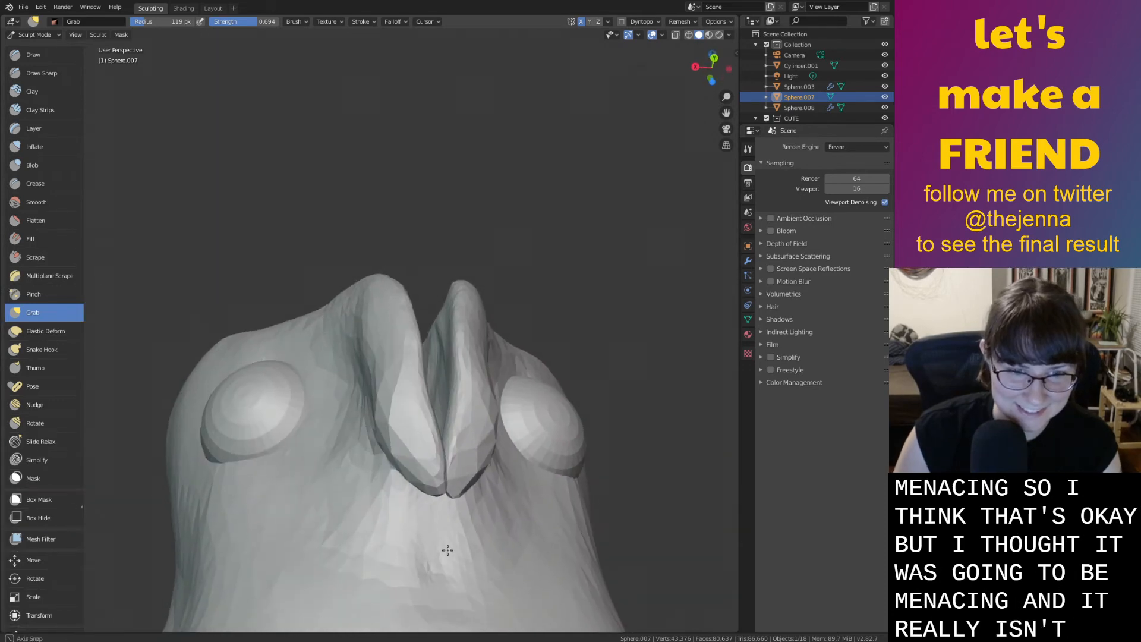
middle_click_drag(419, 514, 382, 510)
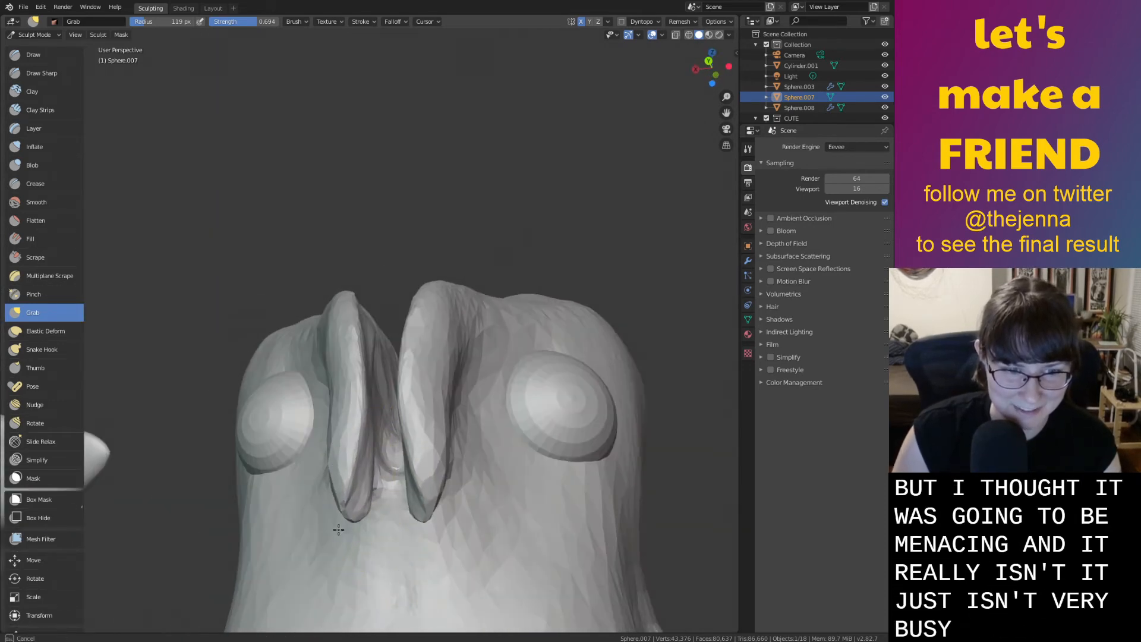
middle_click_drag(351, 523, 261, 459)
left_click_drag(261, 459, 274, 432)
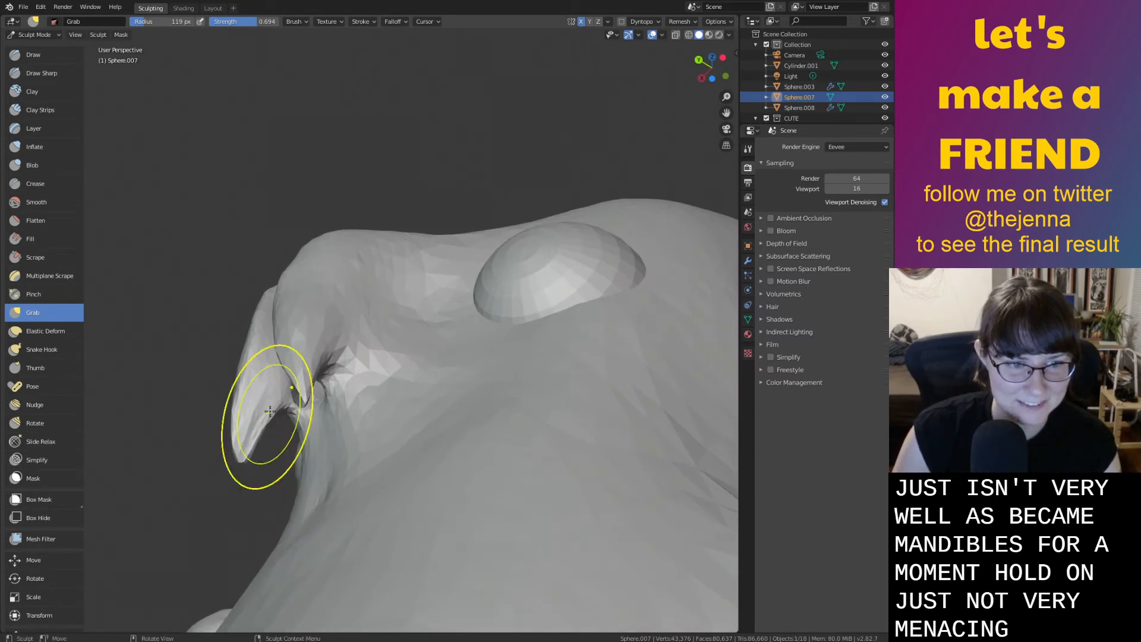
Switch to the Smooth brush and save the file
middle_click_drag(261, 411, 407, 424)
key("shift+s")
key("ctrl+s")
scroll(472, 344, "down", 4)
middle_click_drag(472, 344, 586, 372)
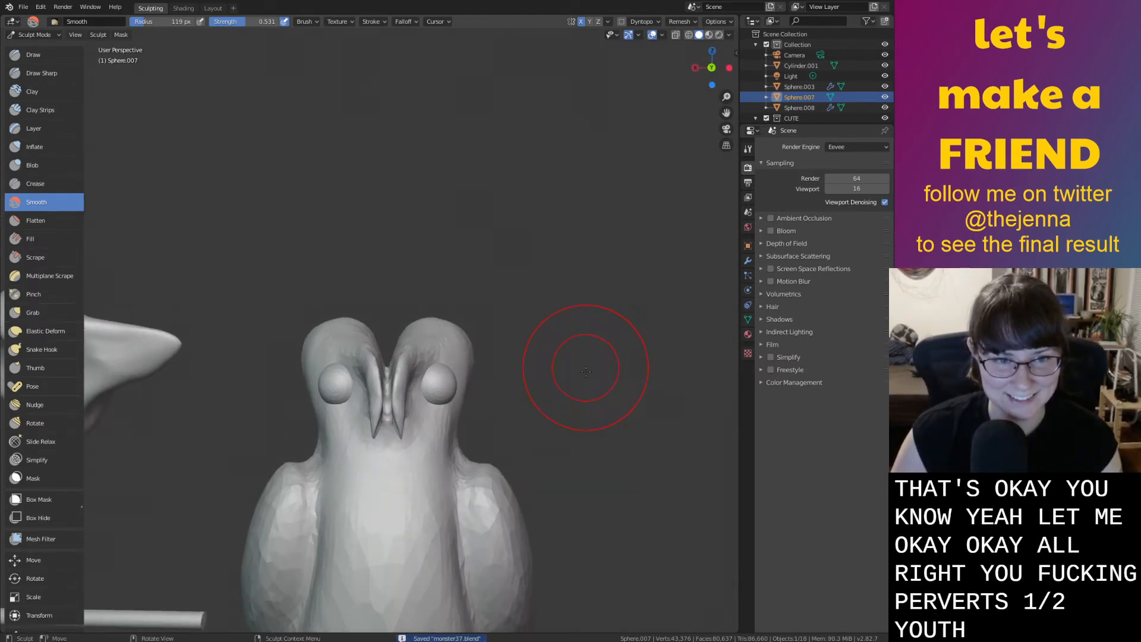
key("shift+a")
left_click(577, 364)
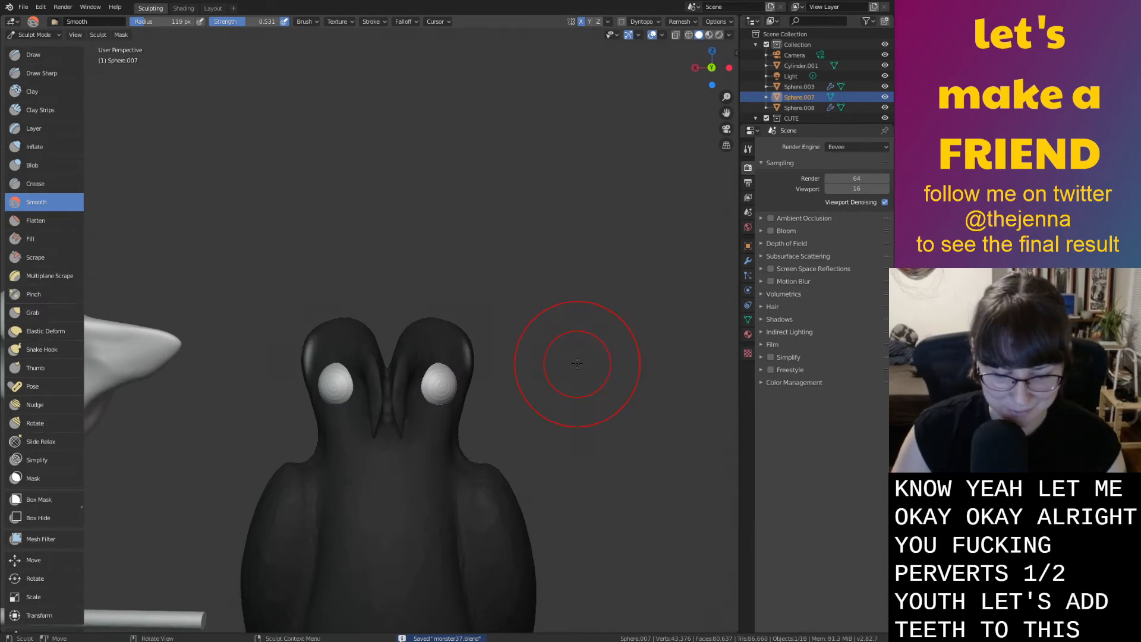
key("alt+m")
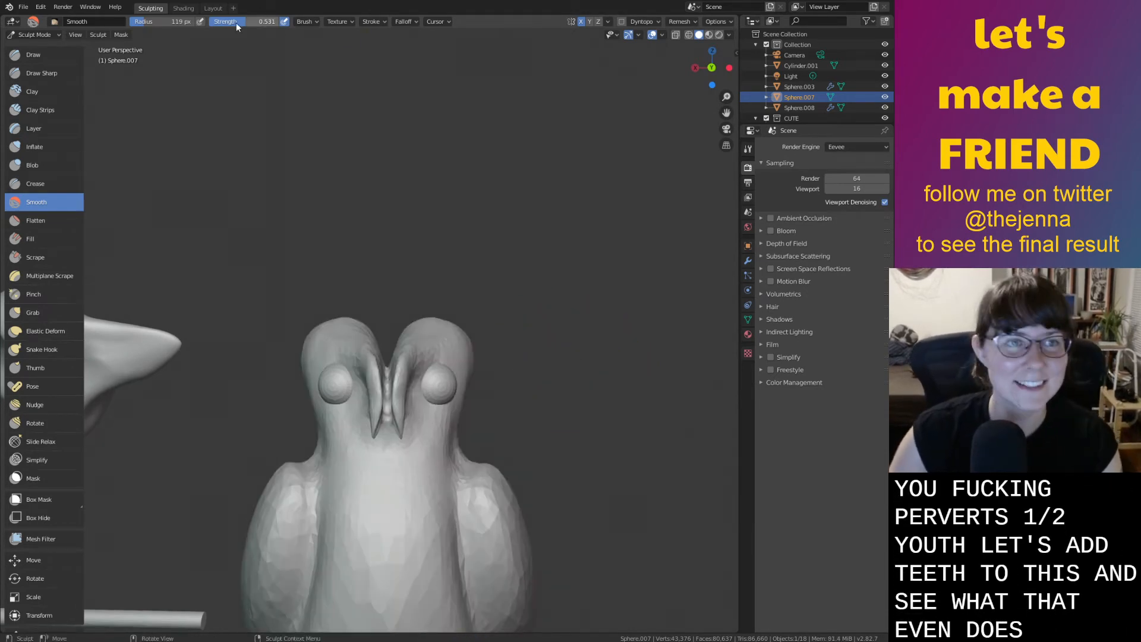
Switch to the Layout workspace and deselect everything with the whole creature in view
left_click(210, 9)
middle_click_drag(440, 250, 431, 116)
left_click(560, 237)
scroll(561, 239, "down", 3)
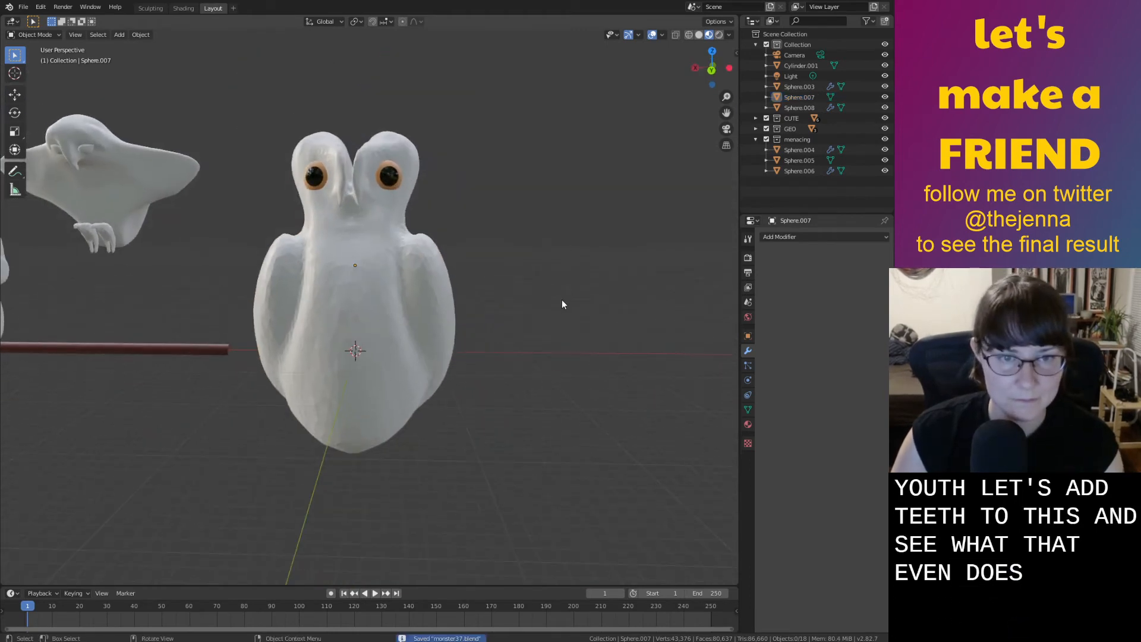
key("shift+a")
mouse_move(562, 299)
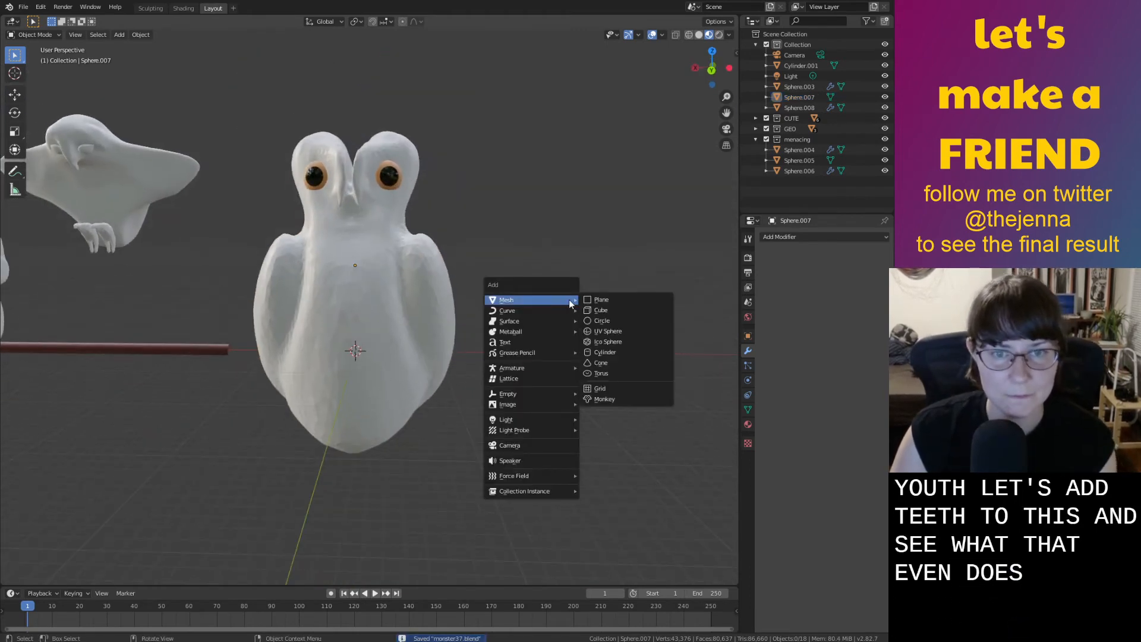
left_click(600, 373)
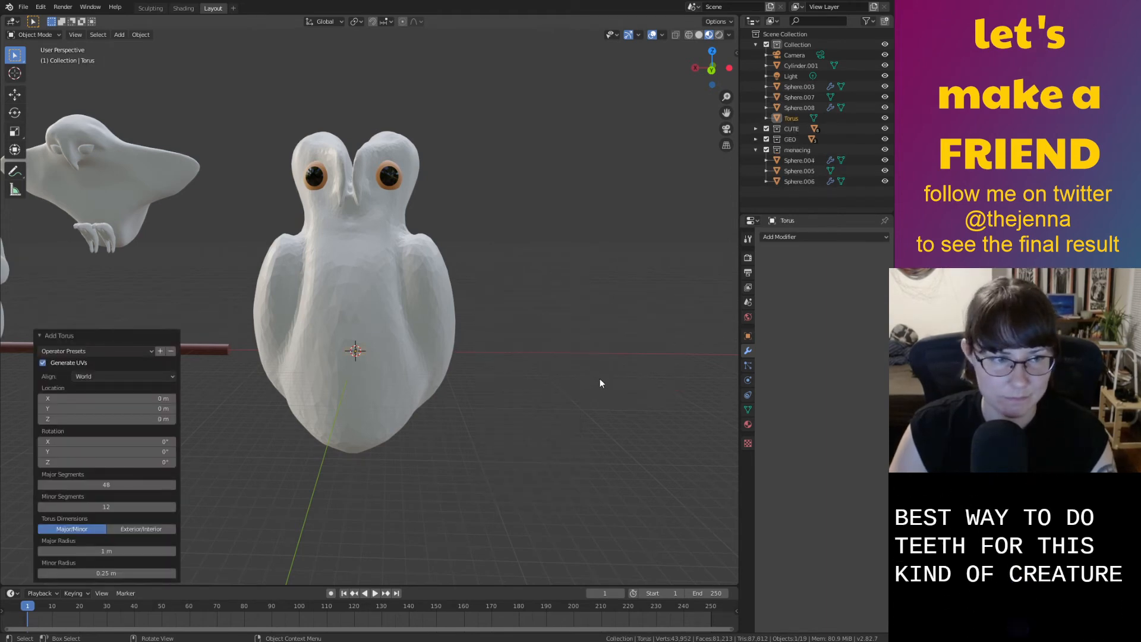
left_click(583, 398)
key("Delete")
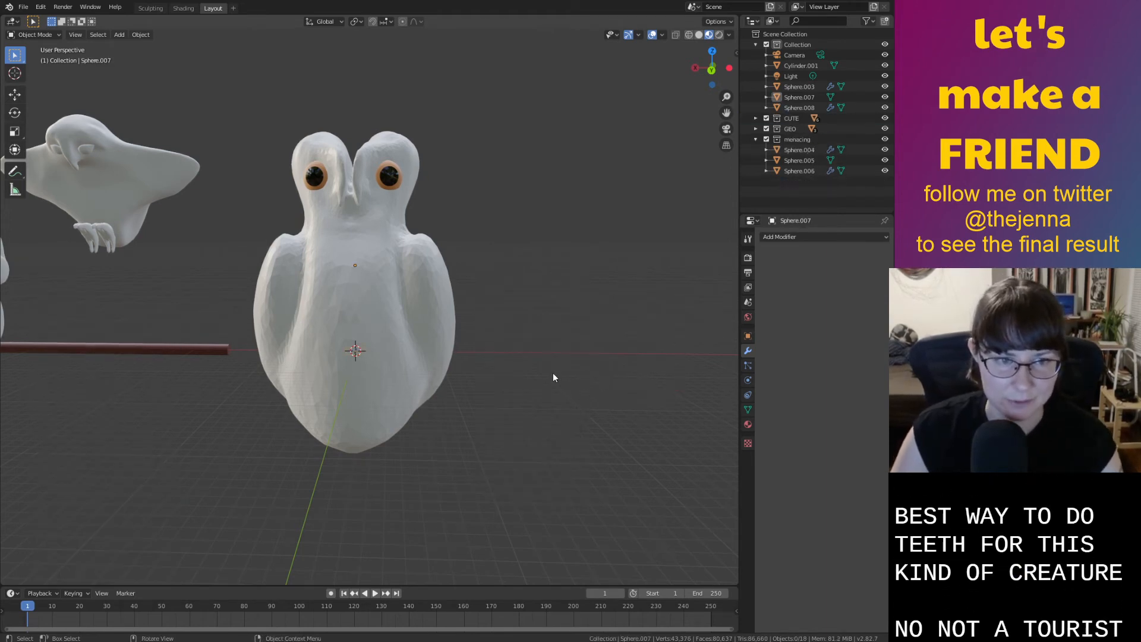
key("shift+a")
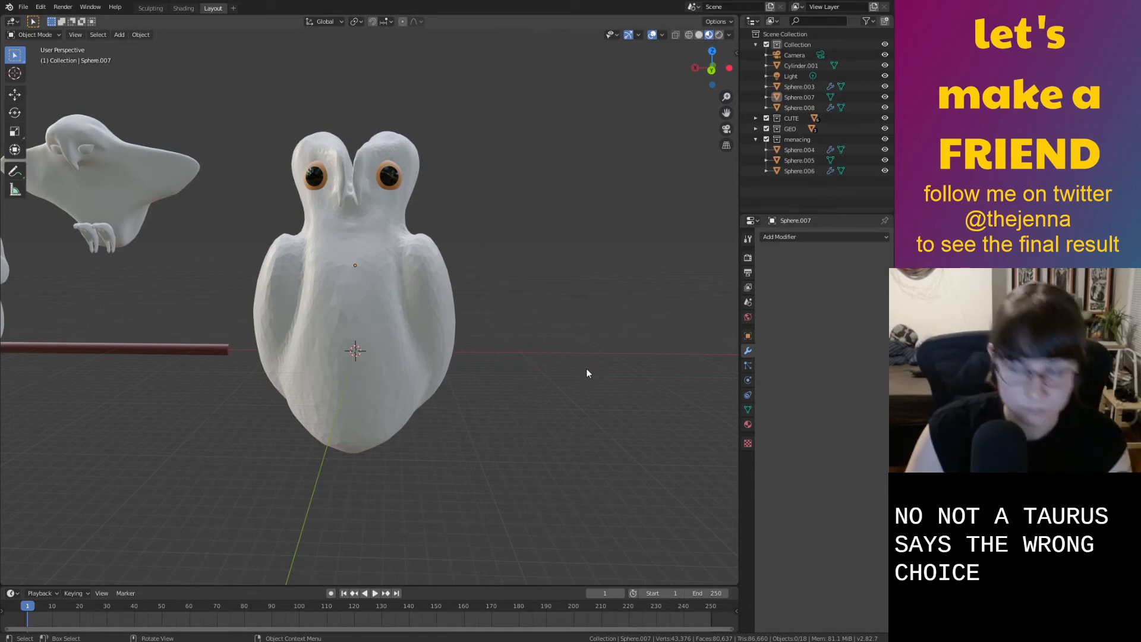
Add a cylinder and move it about 27.4 m up along Z, above the creature's head
key("shift+a")
mouse_move(574, 403)
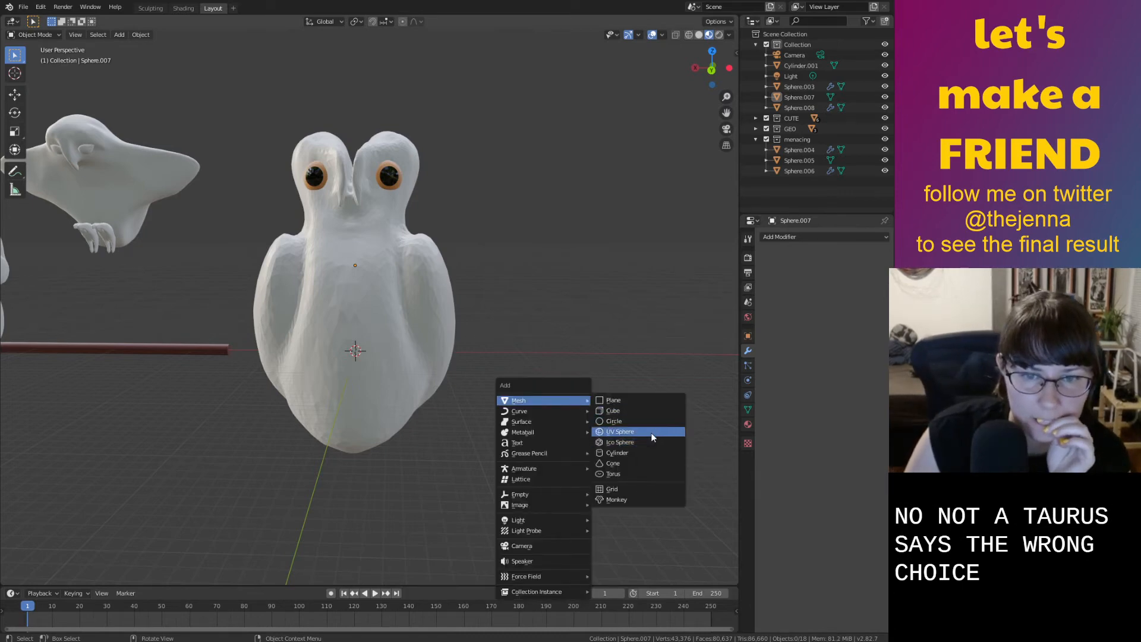
left_click(642, 454)
middle_click_drag(588, 436, 372, 379)
key("g")
key("z")
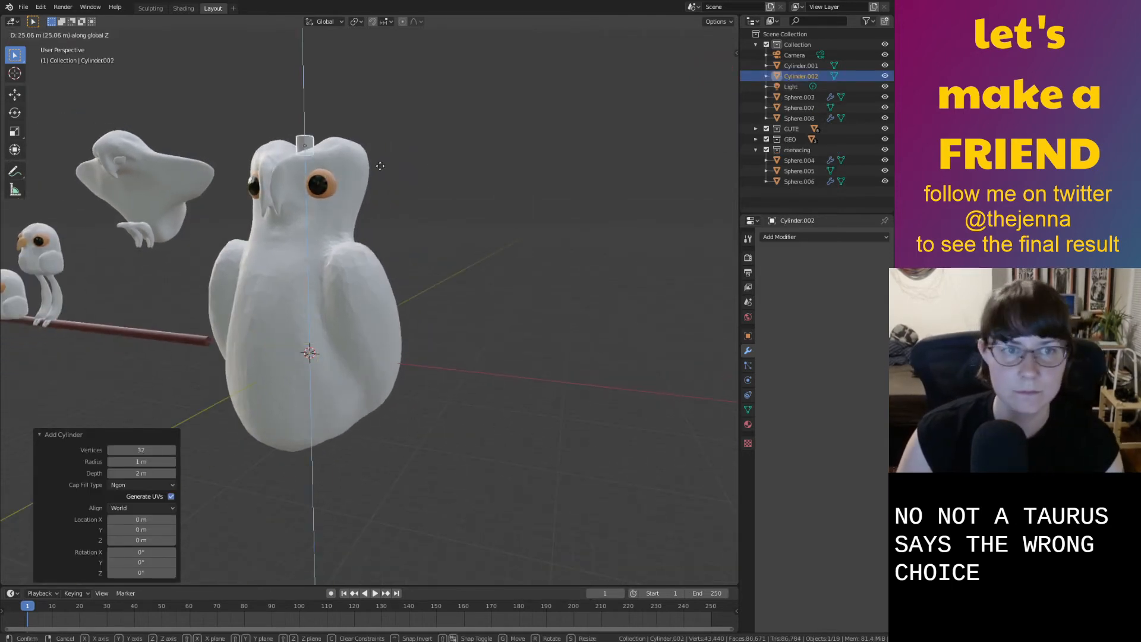
left_click(388, 152)
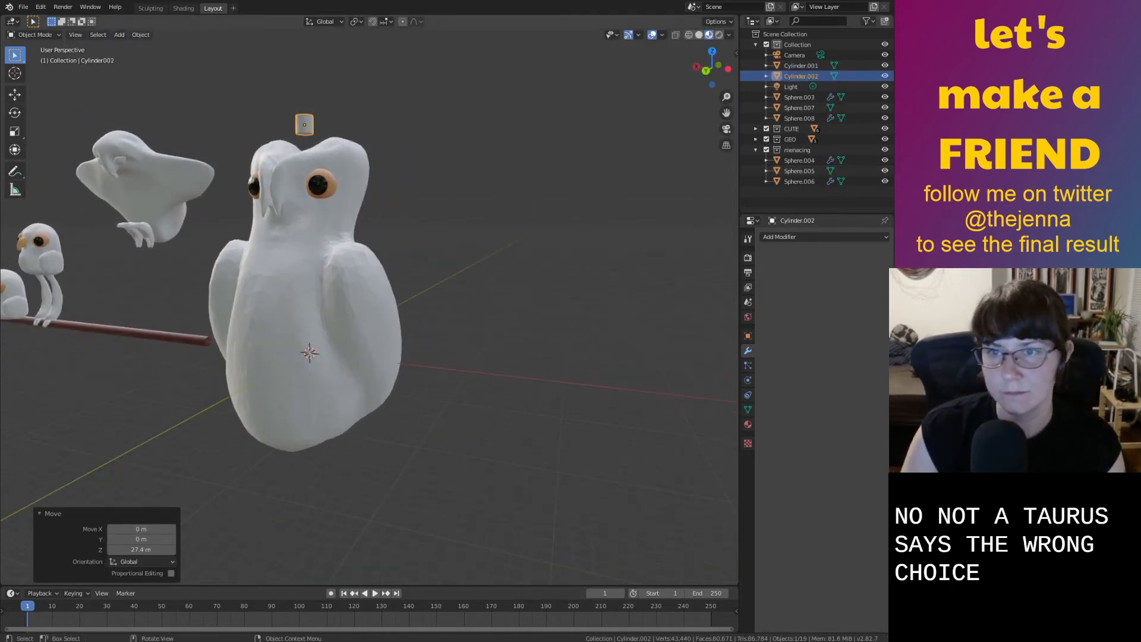
Enlarge the cylinder above the head and flatten it along Z to a scale factor of about 0.34
scroll(370, 306, "up", 4)
middle_click_drag(369, 196, 516, 340)
key("s")
left_click(532, 140)
key("s")
key("z")
left_click(354, 130)
middle_click_drag(355, 238, 368, 121)
key("s")
key("z")
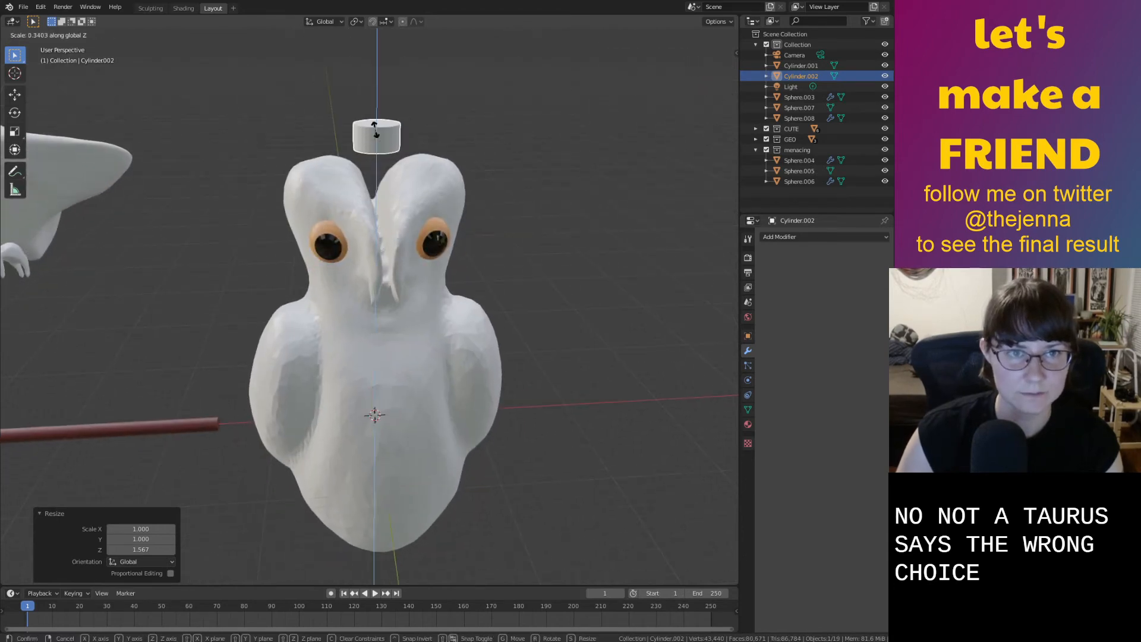
left_click(377, 130)
Enlarge the cylinder again and narrow it by about 0.71 along Y and 0.45 along X
scroll(376, 129, "up", 4)
middle_click_drag(377, 130, 420, 199)
middle_click_drag(450, 146, 403, 237)
key("s")
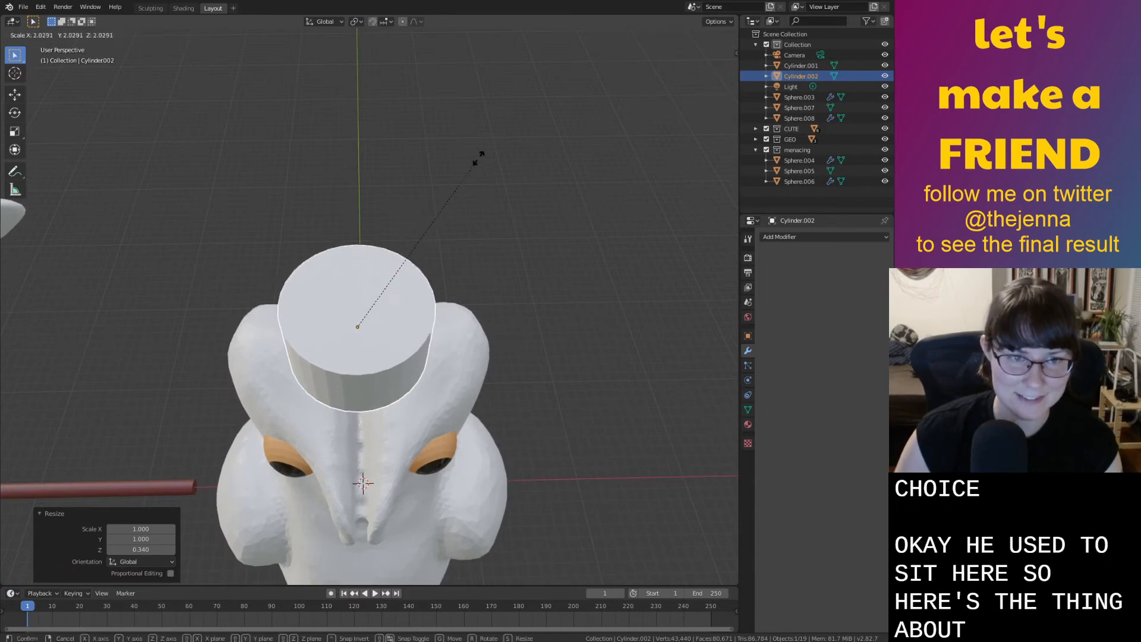
left_click(522, 165)
key("s")
key("y")
left_click(566, 295)
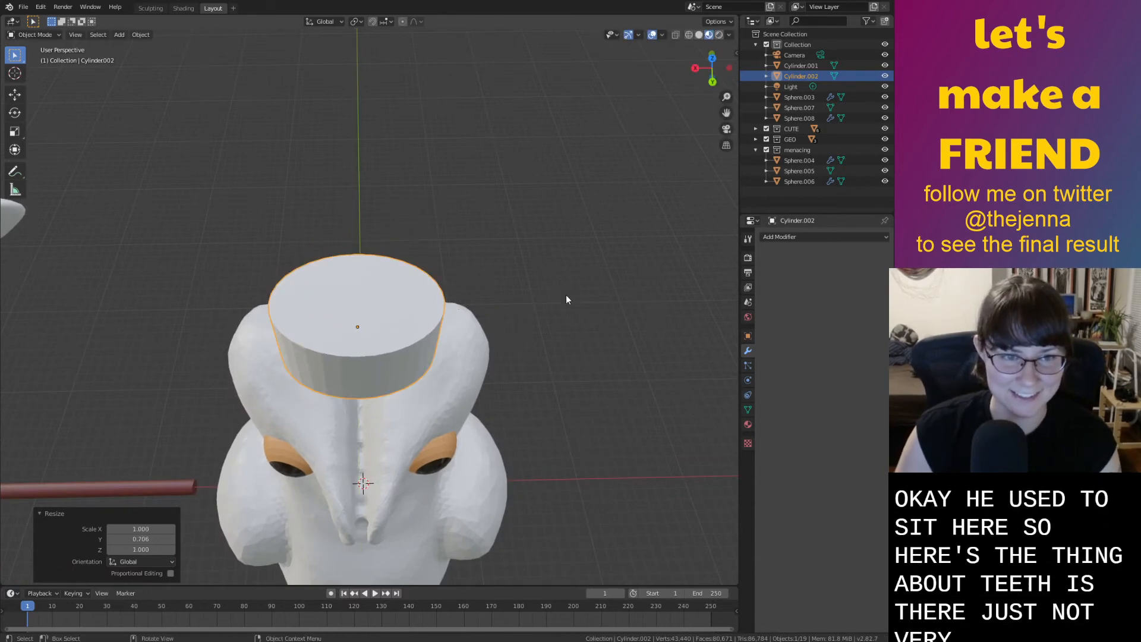
key("s")
key("x")
left_click(491, 341)
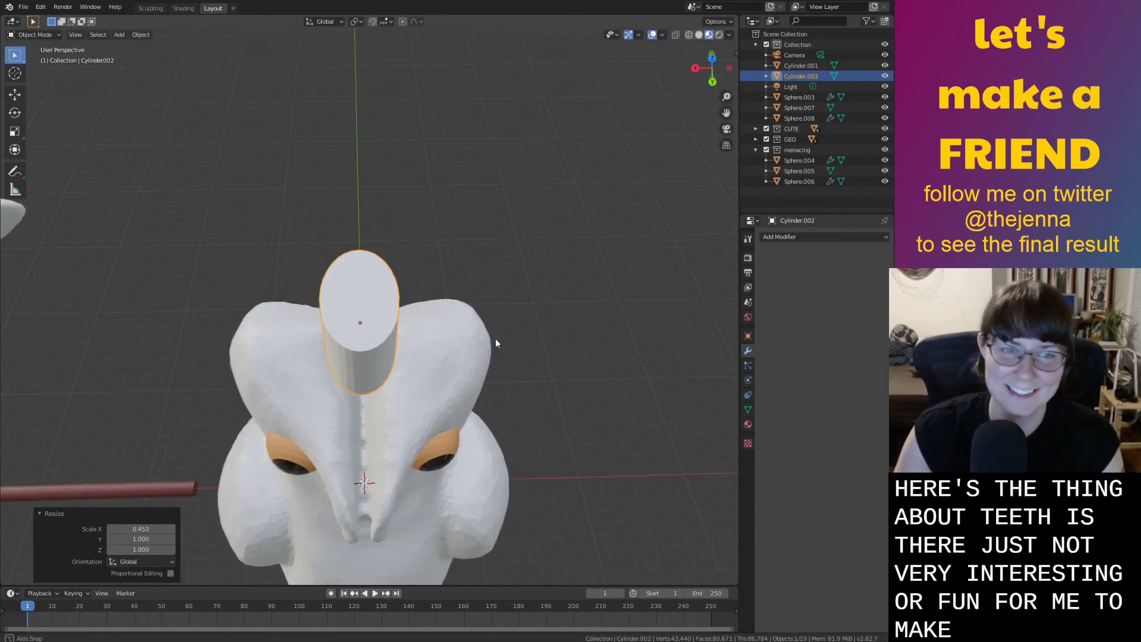
Delete the cylinder above the creature's head
middle_click_drag(491, 341, 500, 314)
middle_click_drag(515, 273, 501, 309)
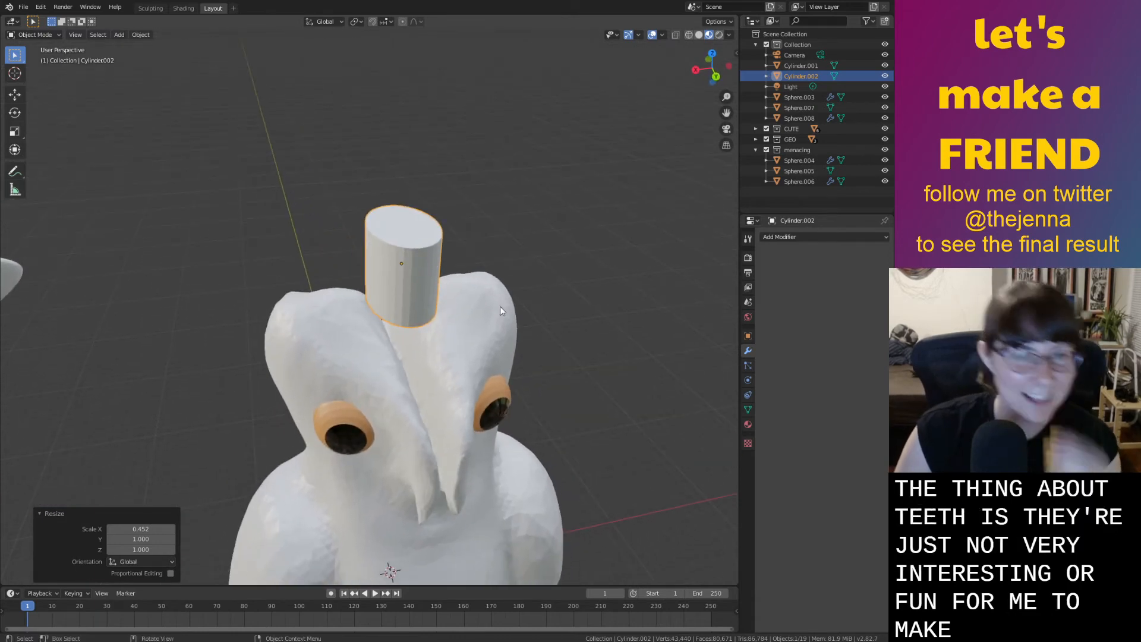
key("x")
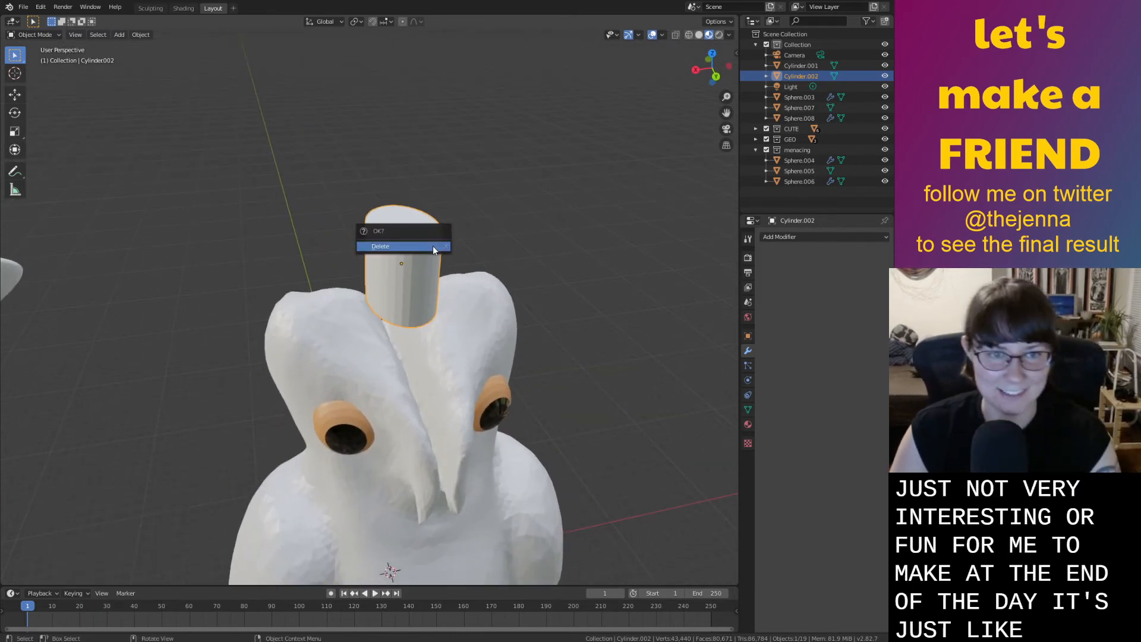
left_click(432, 245)
Add a cube and raise it along Z to the top of the creature's split head
key("shift+a")
mouse_move(590, 324)
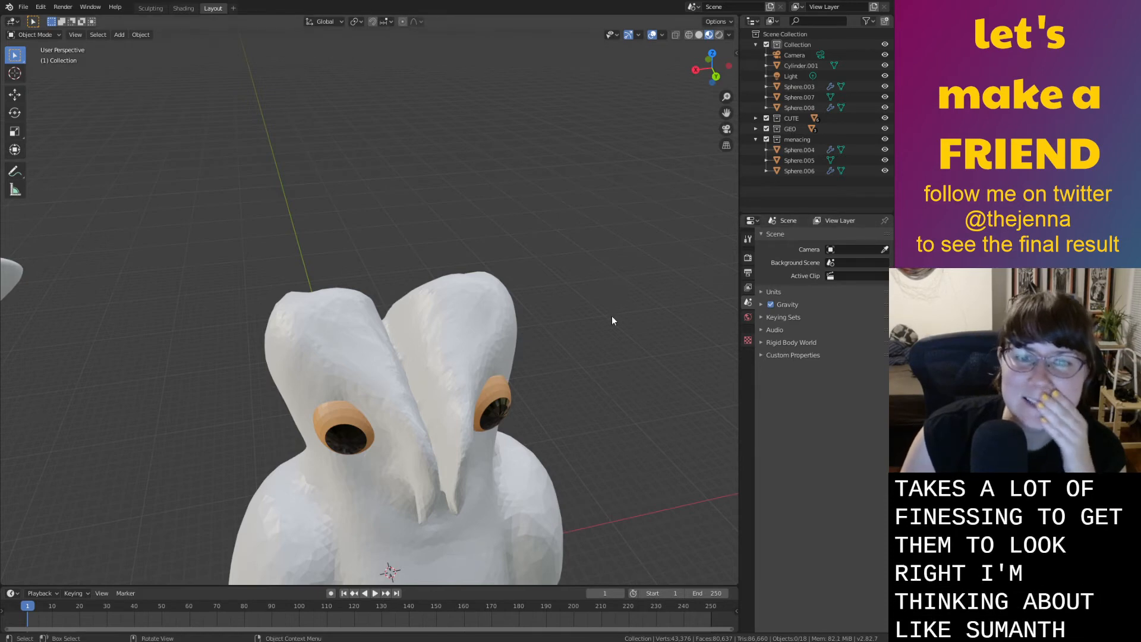
key("shift+a")
mouse_move(601, 357)
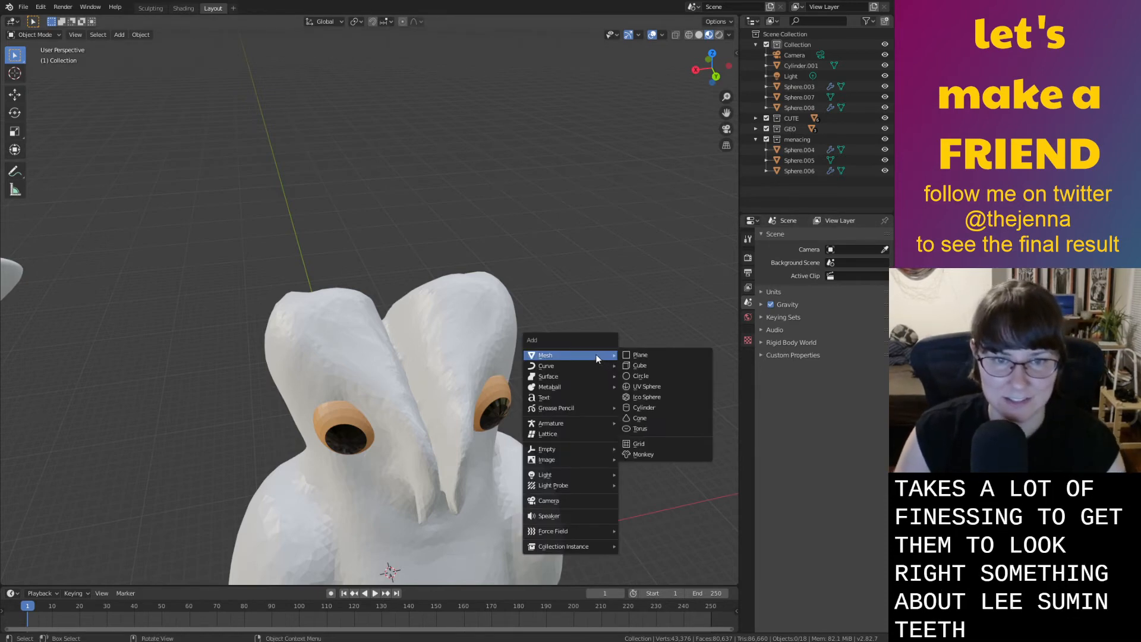
left_click(636, 365)
middle_click_drag(566, 374, 550, 380)
key("g")
key("z")
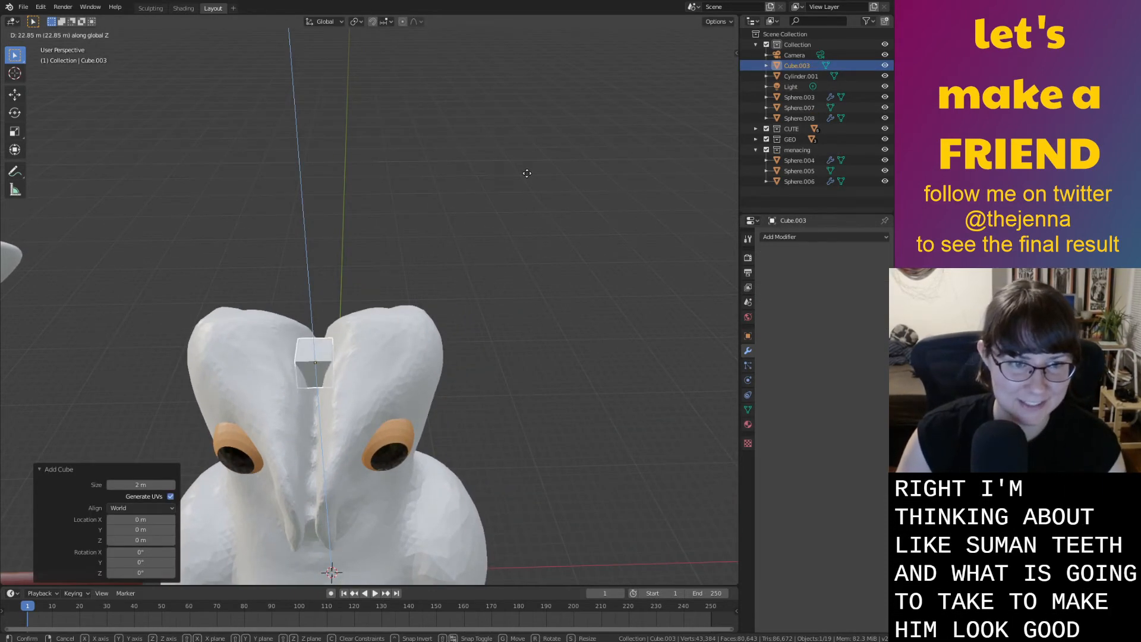
left_click(528, 177)
Shrink the cube to about 0.56 of its size, flatten it along Z and rescale it to tooth size
middle_click_drag(528, 179, 377, 384)
key("s")
left_click(521, 365)
scroll(390, 390, "up", 2)
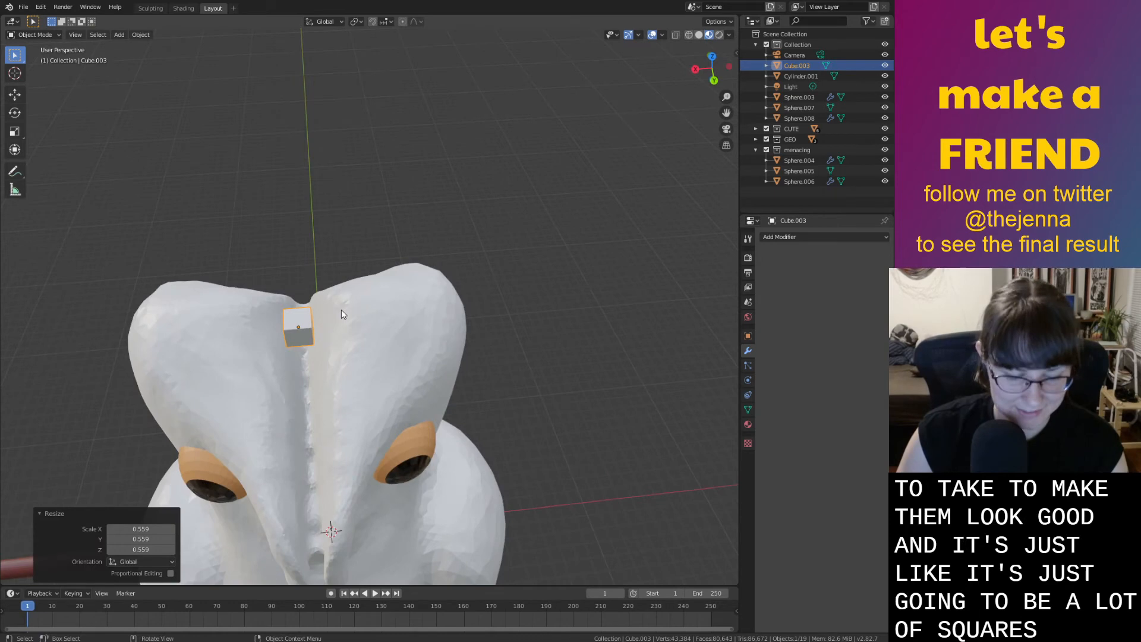
key("s")
key("z")
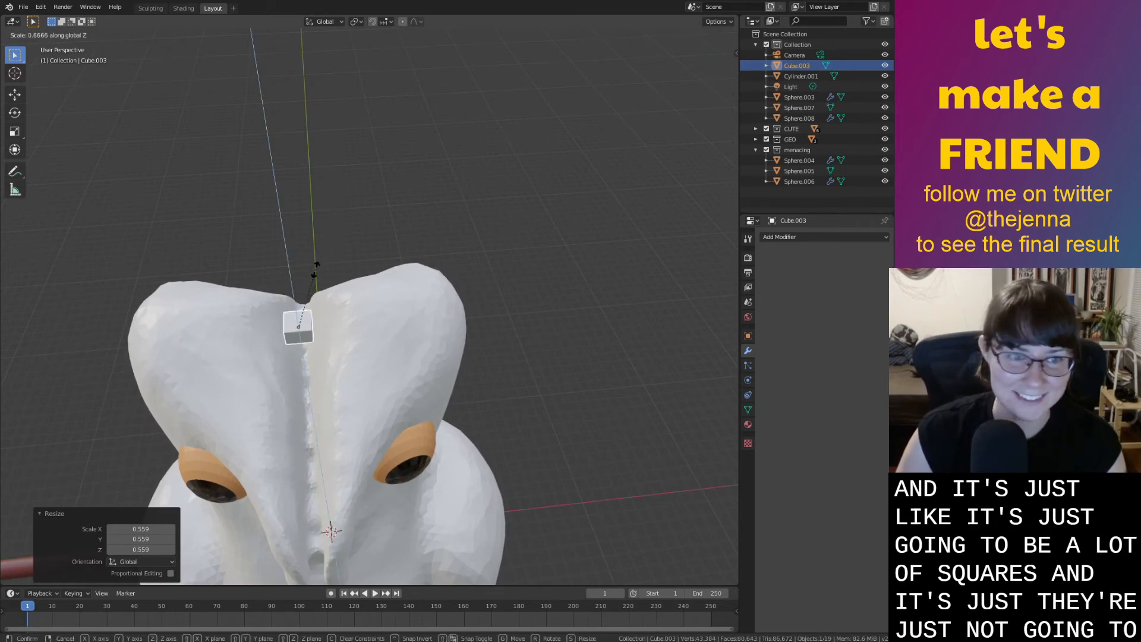
left_click(347, 262)
key("s")
left_click(338, 279)
Move the small cube onto the inner face of one half of the split crown
middle_click_drag(339, 279, 451, 334)
key("g")
left_click(328, 367)
key("g")
left_click(398, 490)
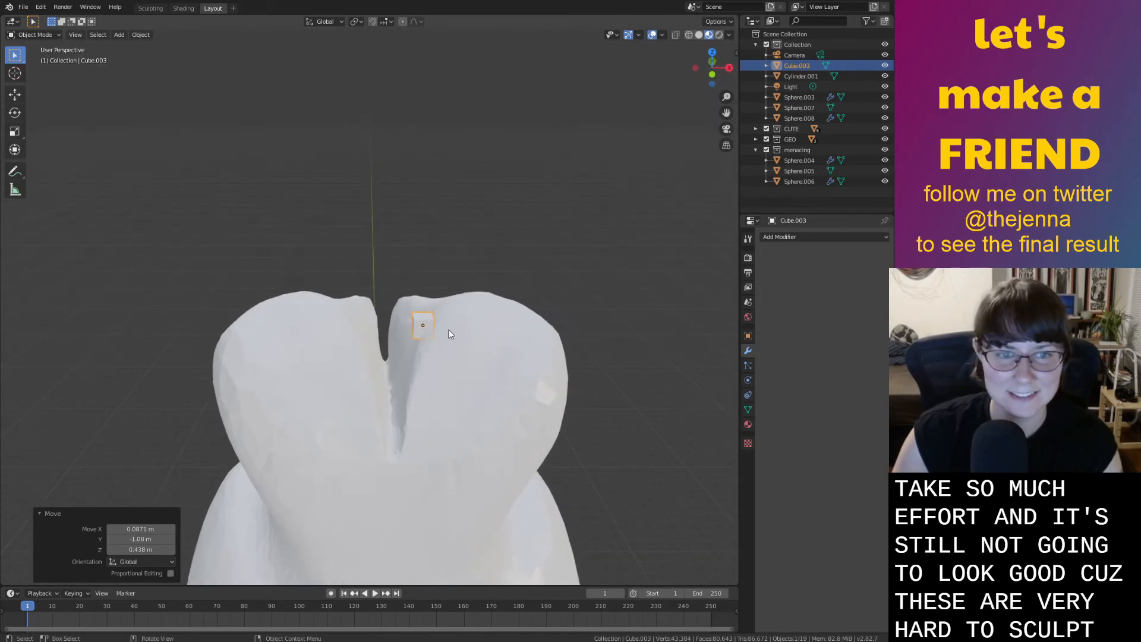
Reposition the cube inside the split crown, shifting it about -0.42 m along X and pushing it along Y
key("g")
key("z")
left_click(431, 352)
key("g")
key("x")
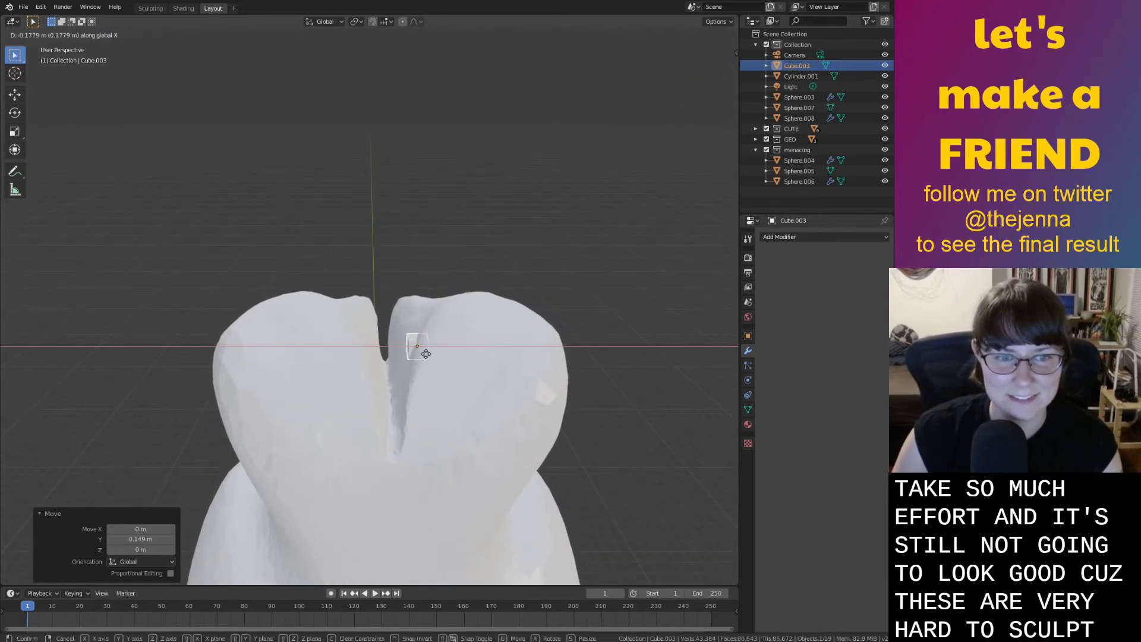
left_click(417, 352)
middle_click_drag(418, 351, 417, 373)
key("g")
key("y")
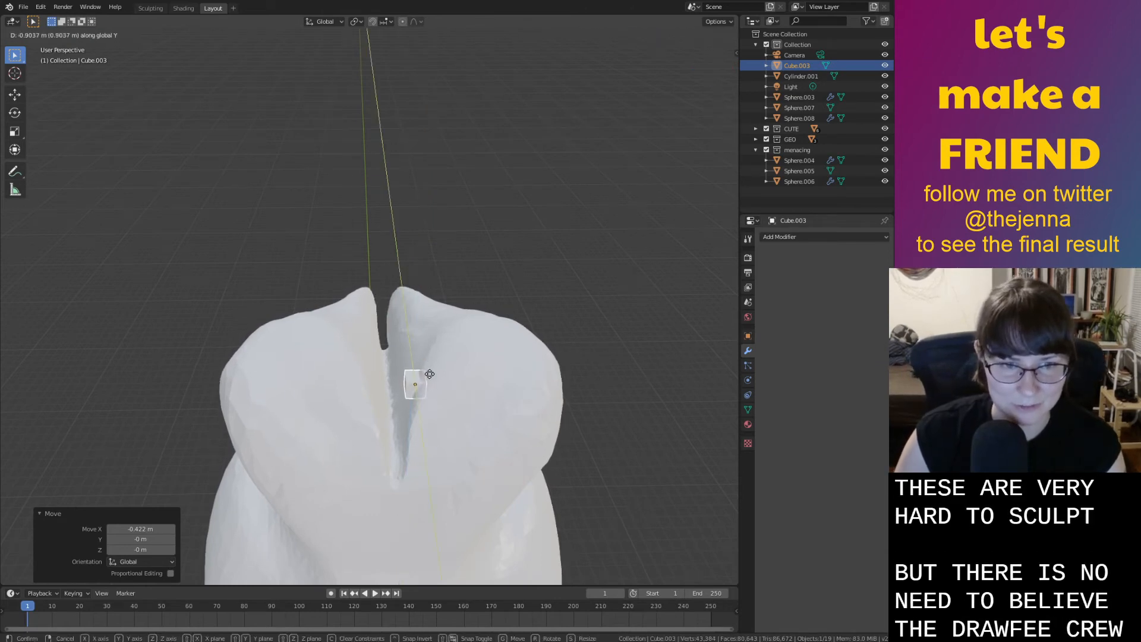
left_click(429, 379)
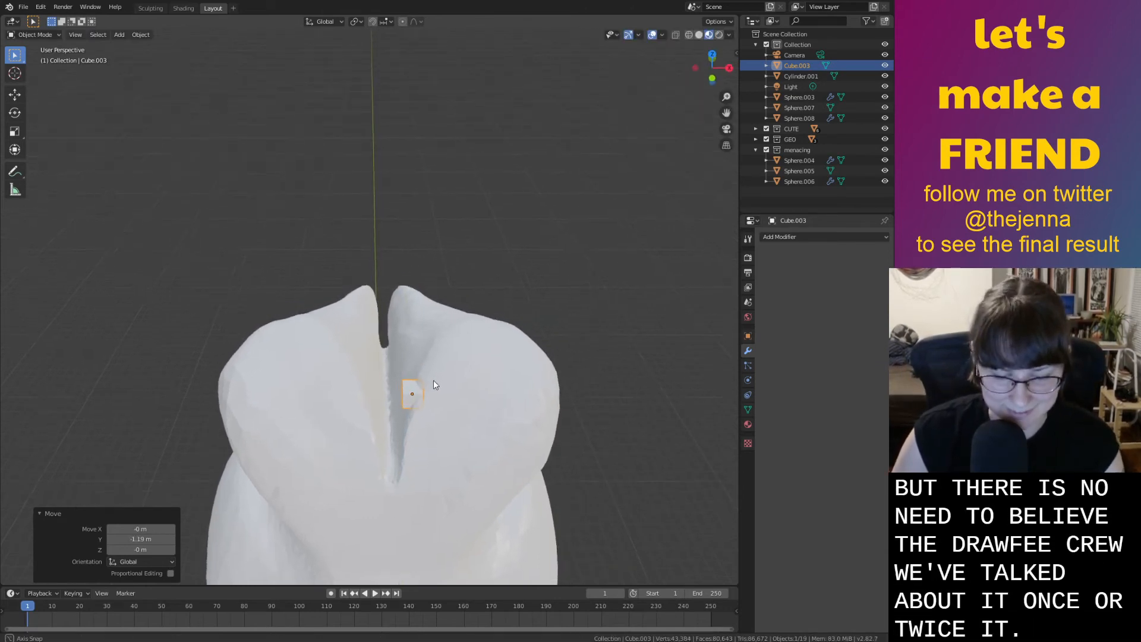
Fine-tune the cube tooth's position by about 0.06 m along X and 0.43 m along Y
scroll(435, 381, "up", 3)
key("g")
key("x")
left_click(438, 411)
key("g")
key("y")
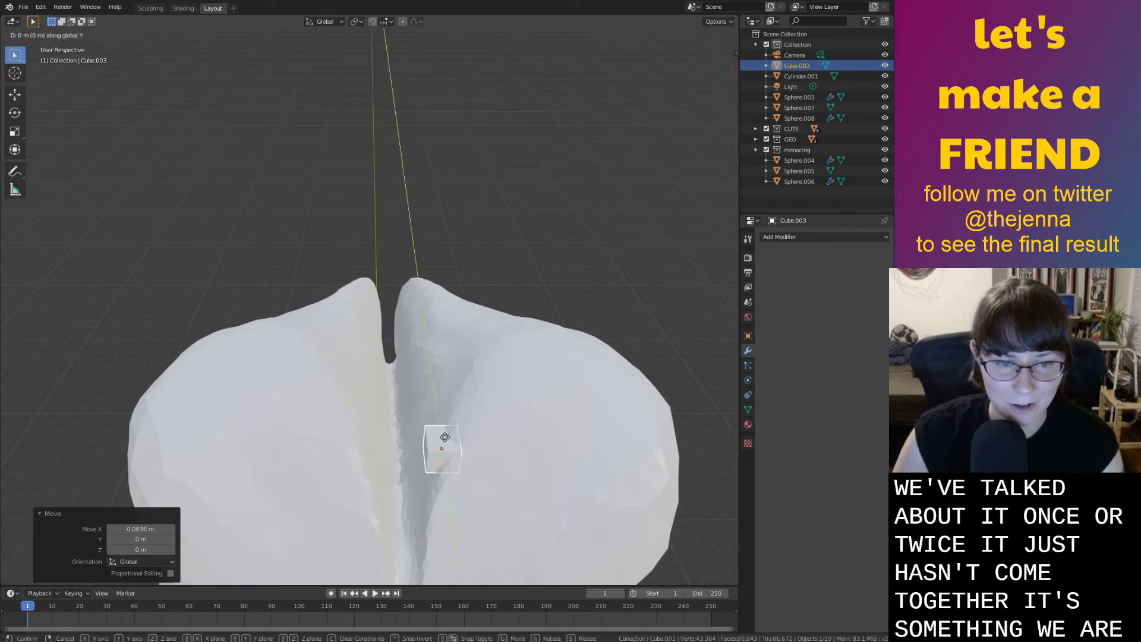
left_click(443, 423)
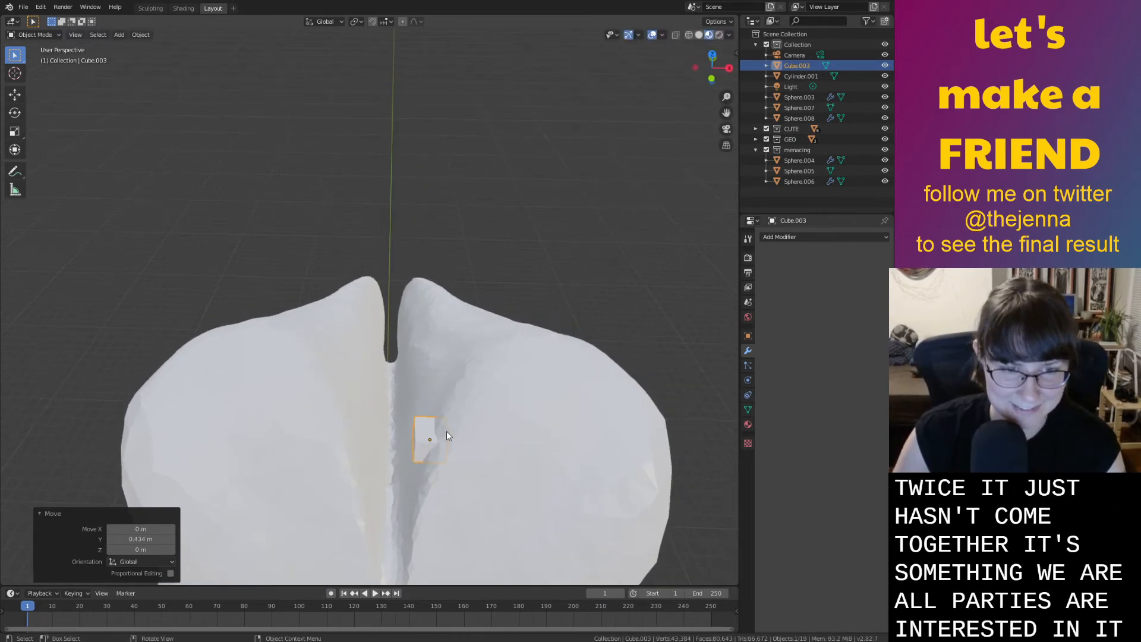
Duplicate the cube tooth and place the copy beside it, closer to the beak tip
middle_click_drag(473, 419, 582, 449)
middle_click_drag(523, 426, 462, 455, "shift")
scroll(514, 424, "up", 2)
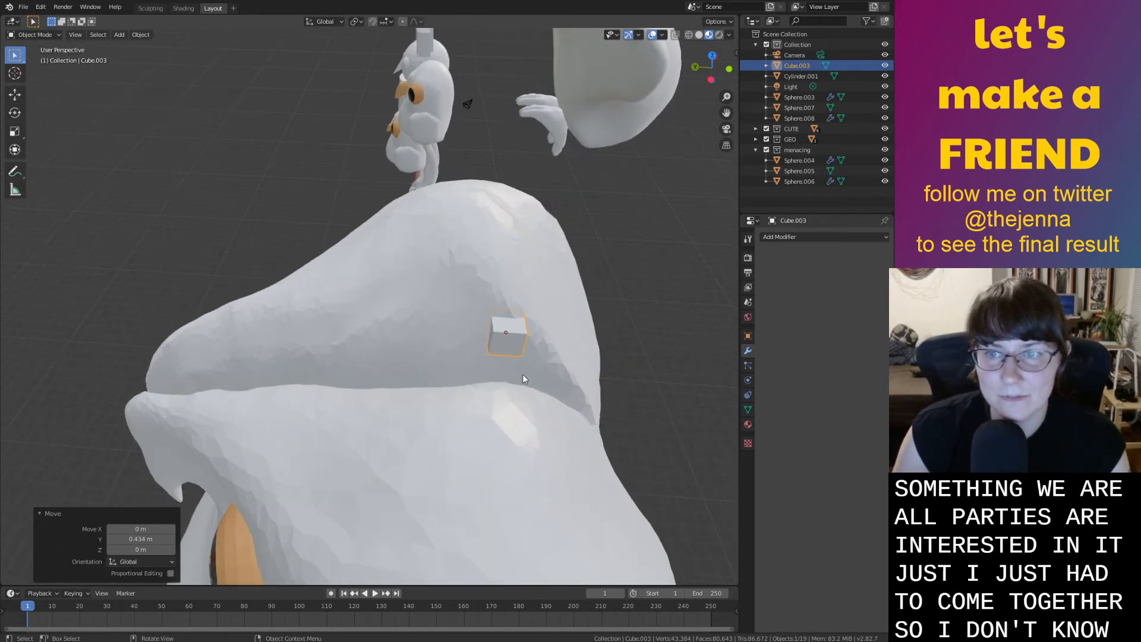
key("shift+d")
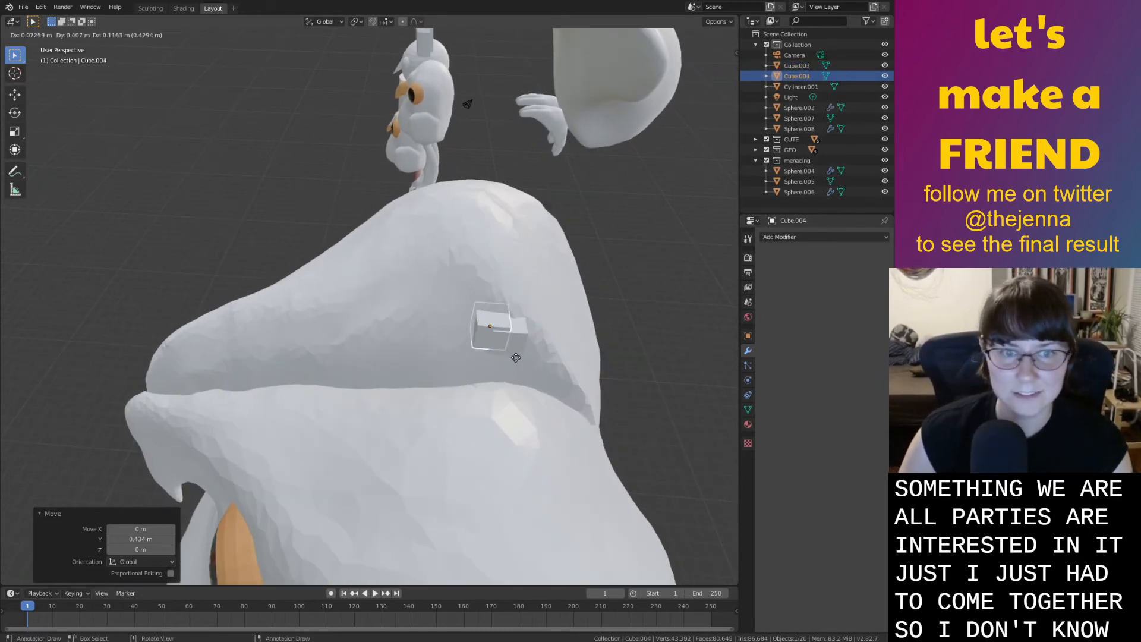
left_click(511, 348)
Raise the original cube tooth about 1.61 m along Z and shift it along Y toward its copy
left_click(512, 348)
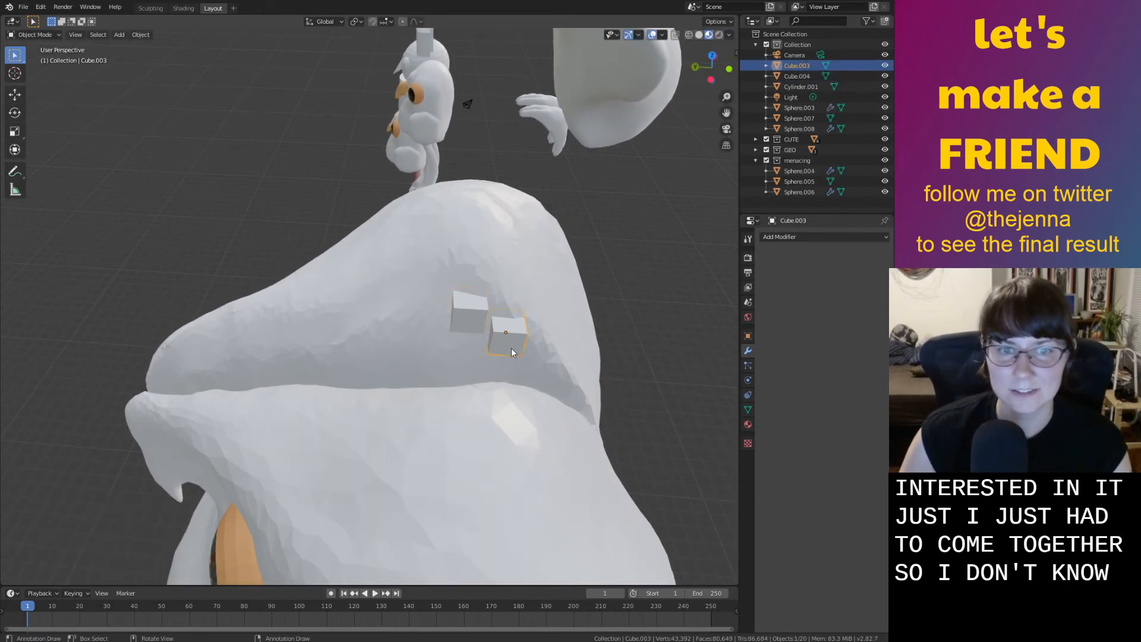
key("g")
key("z")
left_click(507, 289)
key("g")
key("y")
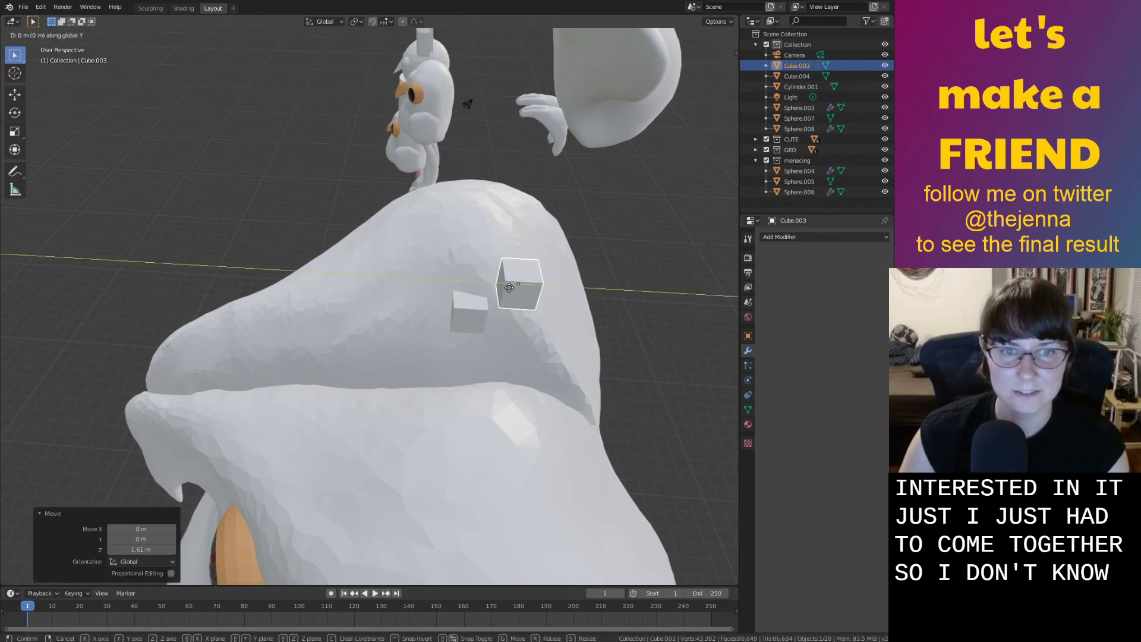
left_click(480, 269)
Shift the original cube tooth along X, lower it about 1.37 m along Z and adjust it along Y
middle_click_drag(480, 269, 476, 338)
key("g")
key("x")
left_click(466, 274)
key("g")
key("z")
left_click(498, 277)
key("g")
key("y")
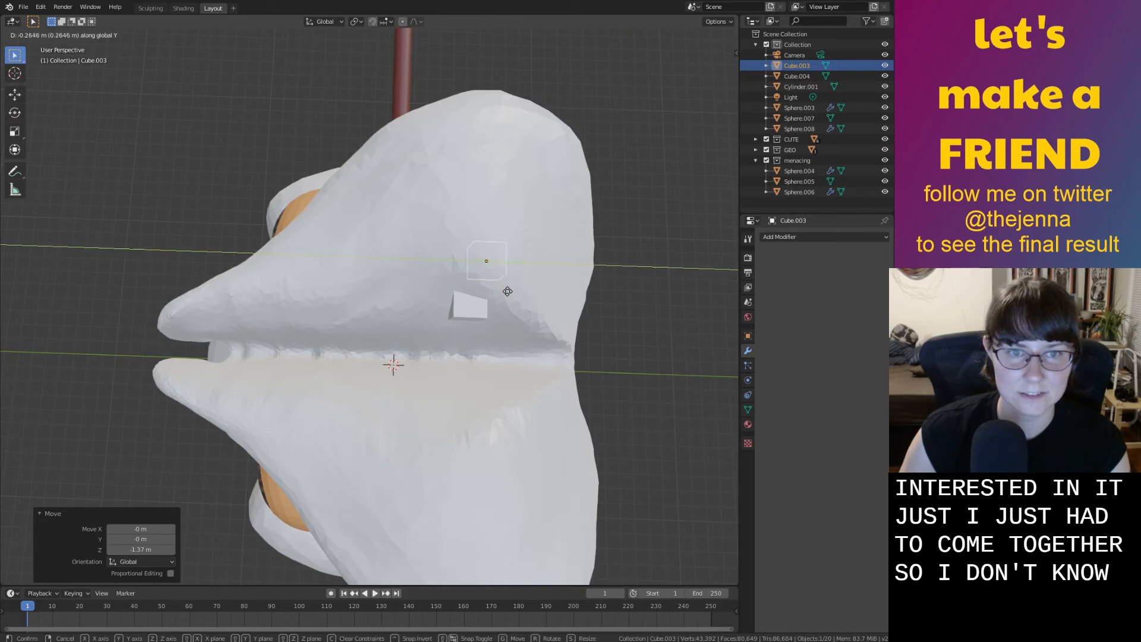
left_click(503, 291)
Nudge the original cube tooth along X, starting with about -0.47 m, to seat it against the groove wall
key("g")
key("x")
left_click(505, 308)
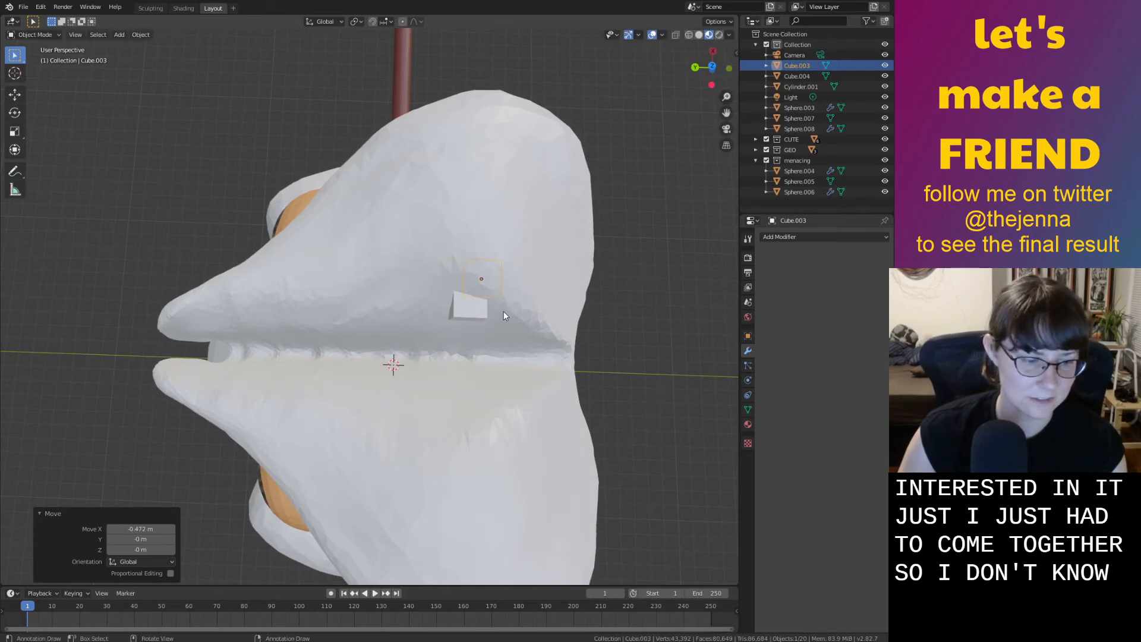
middle_click_drag(509, 338, 458, 319)
key("g")
key("x")
left_click(486, 306)
Move the copied cube tooth closer to the beak tip and scale both teeth to about 0.859 along Y
left_click(459, 319)
key("g")
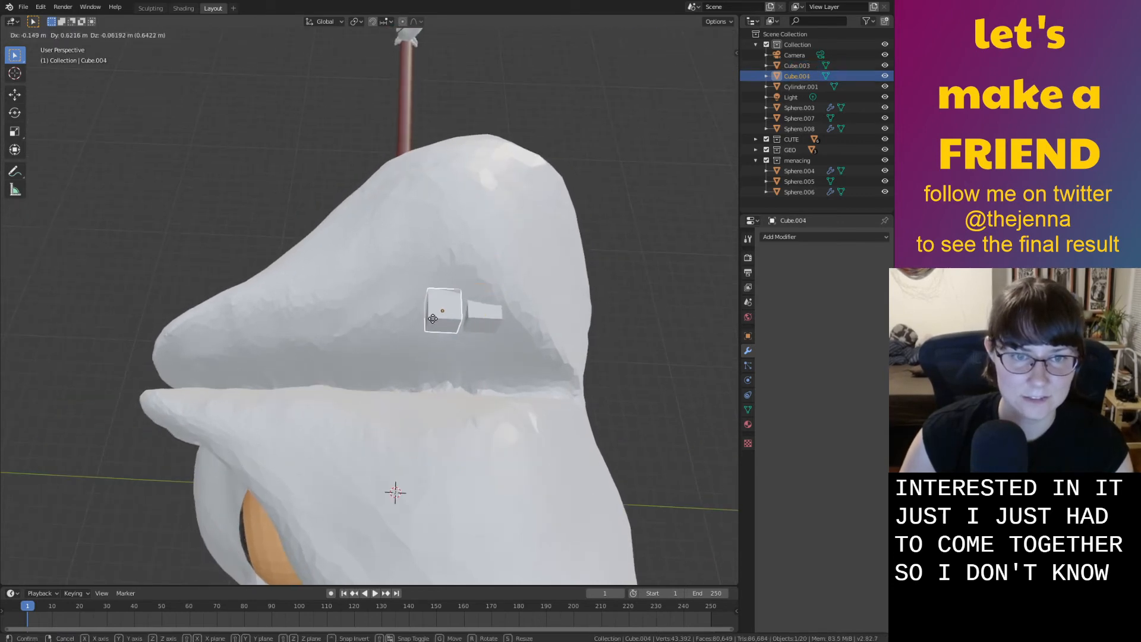
left_click(432, 315)
left_click(472, 325, "shift")
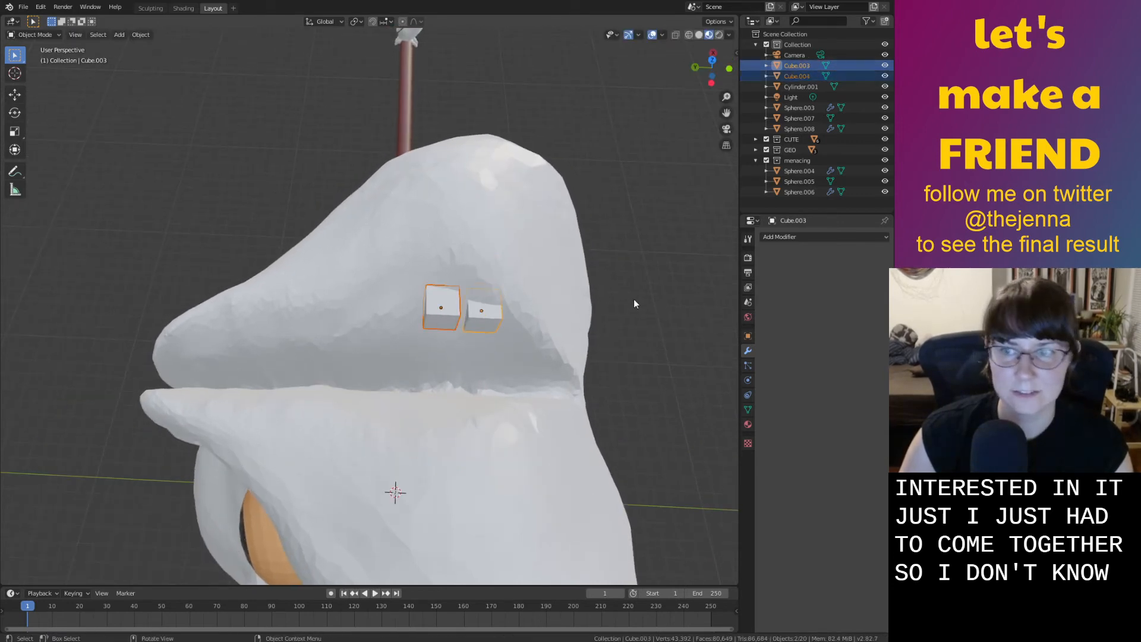
key("s")
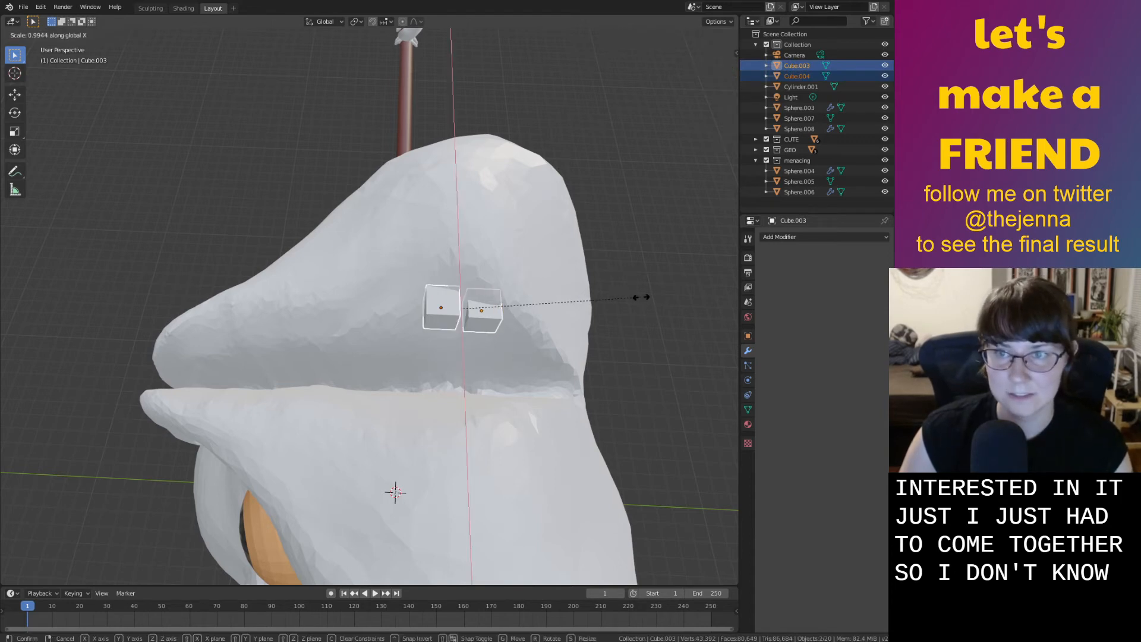
key("y")
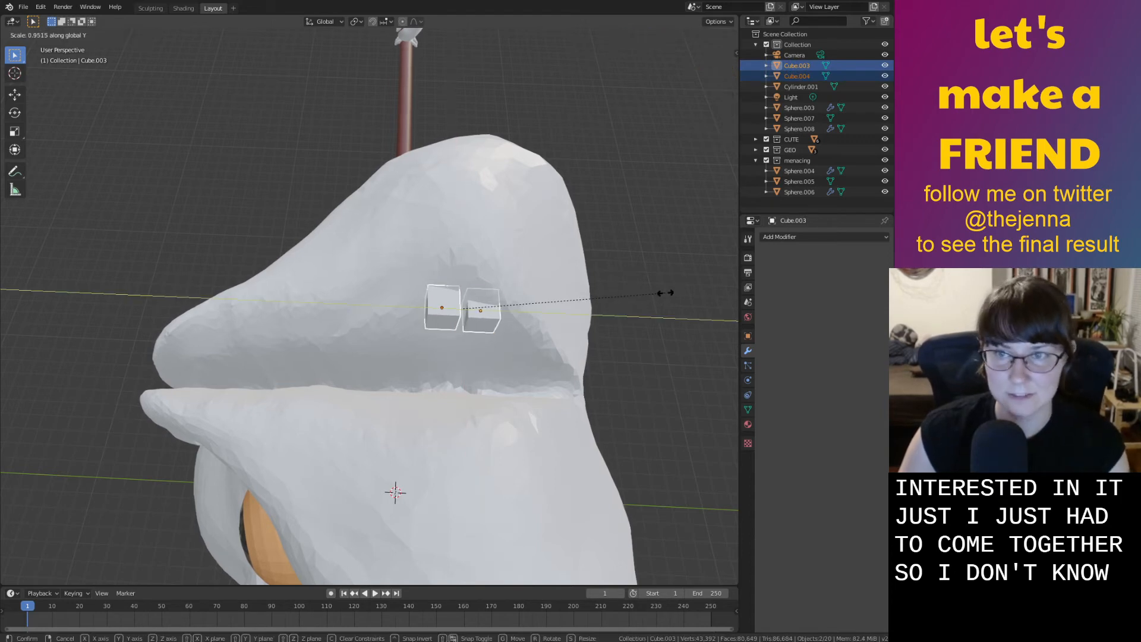
left_click(646, 294)
Nudge the copied tooth slightly along Y and rotate both teeth about 32.6° around the global Y axis
middle_click_drag(641, 295, 458, 309)
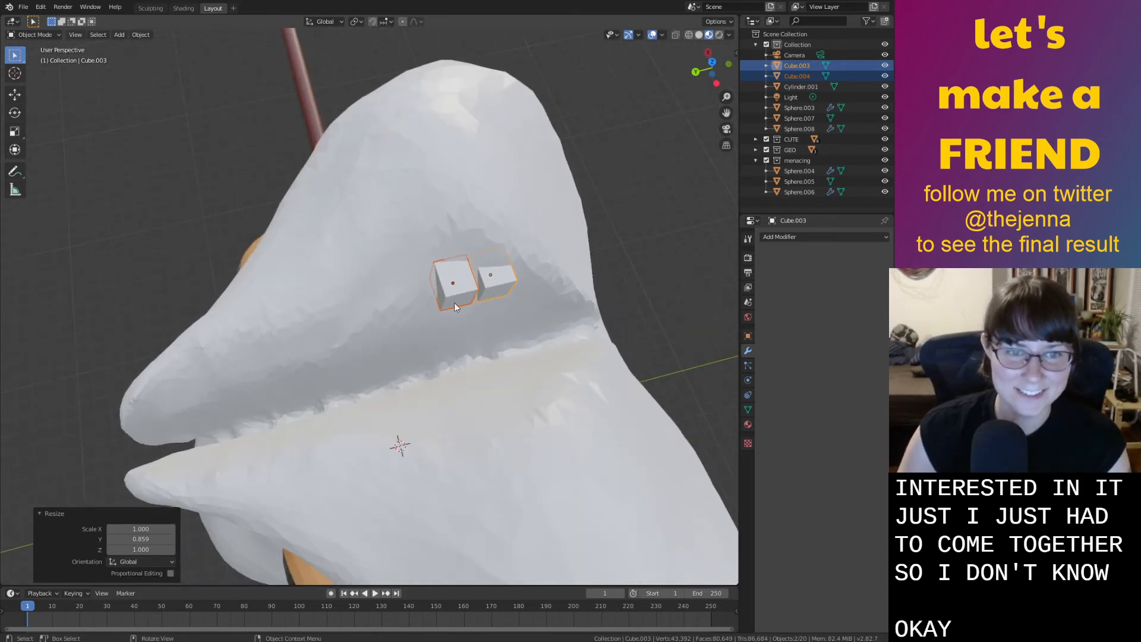
left_click(455, 302)
key("g")
key("y")
left_click(450, 290)
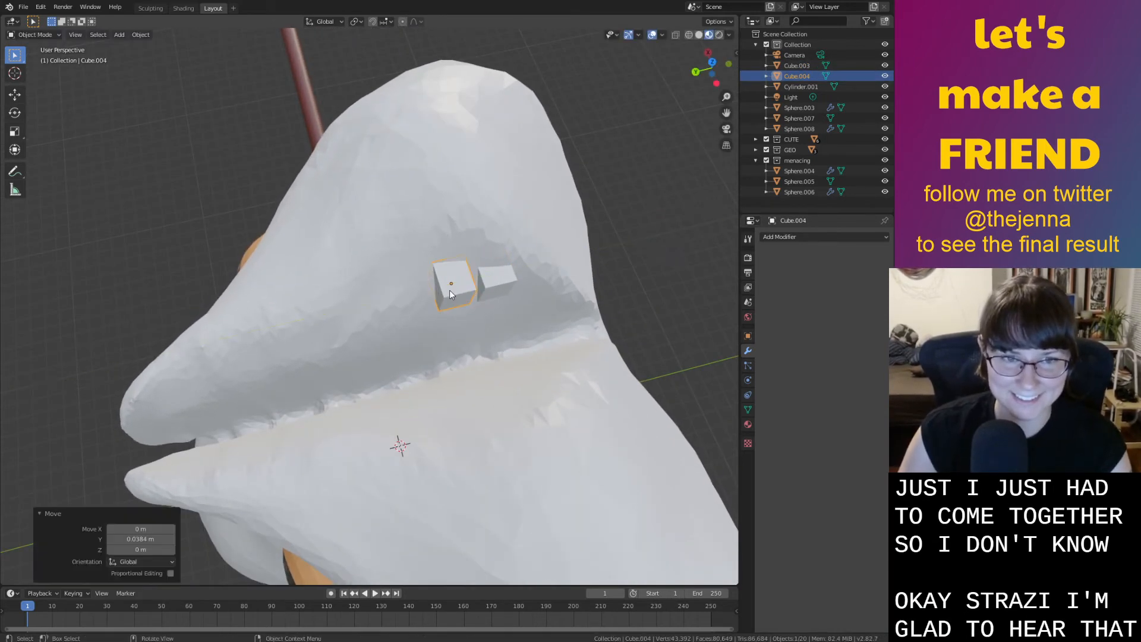
left_click(511, 291, "shift")
middle_click_drag(517, 295, 654, 271)
key("r")
key("x")
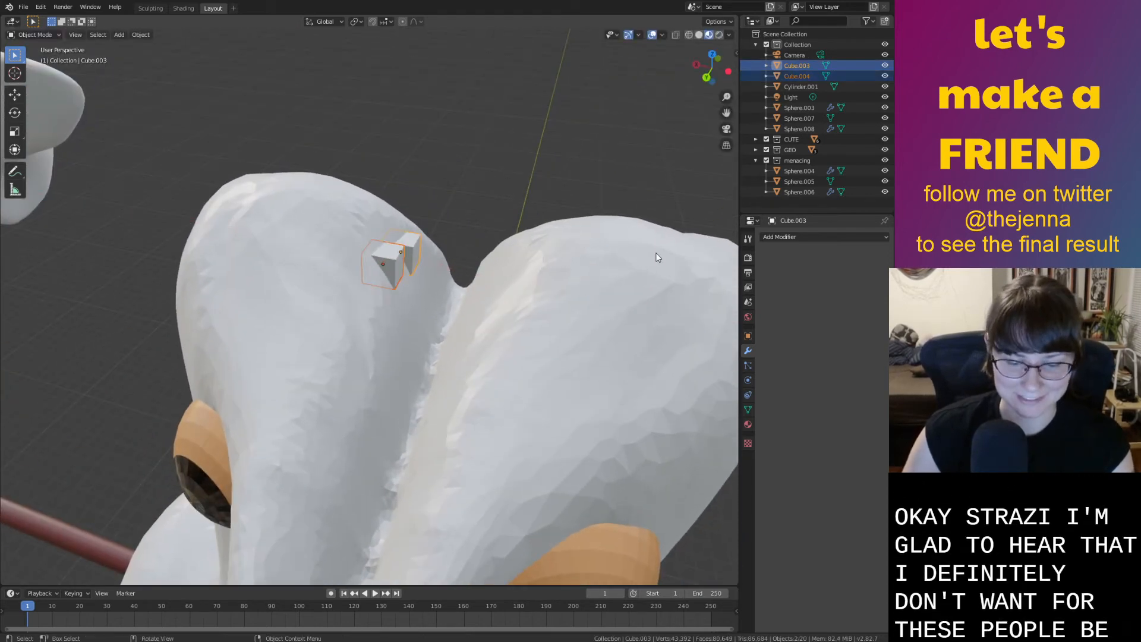
key("y")
left_click(522, 176)
Duplicate the two teeth toward the beak tip, and adjust the outermost copy along Z and Y to follow the groove
middle_click_drag(522, 176, 406, 204)
key("shift+d")
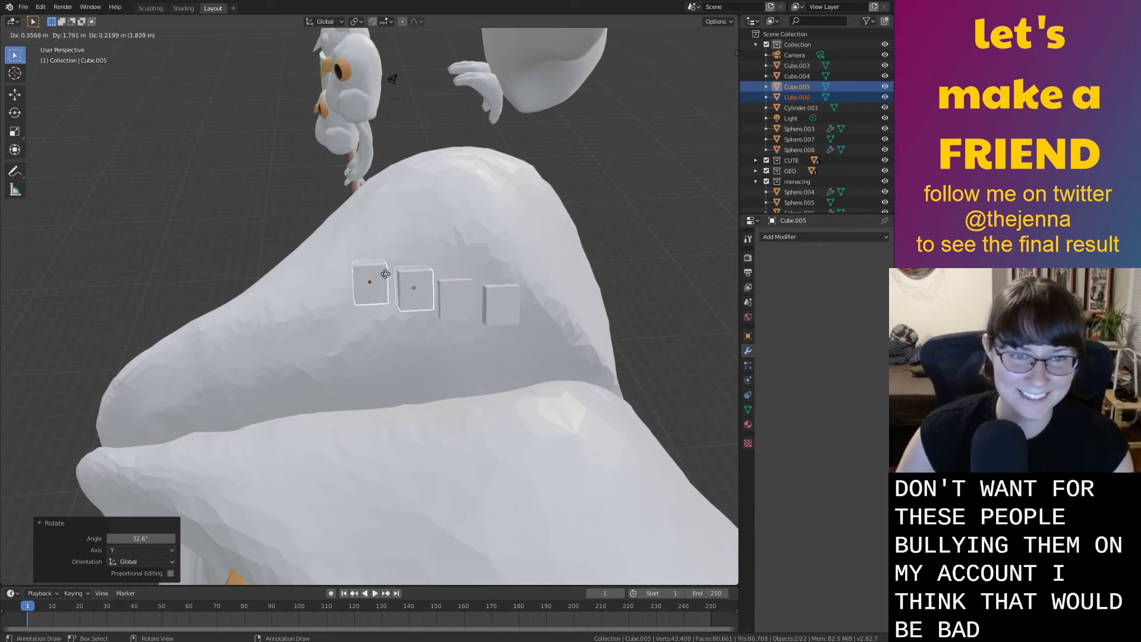
left_click(381, 284)
left_click(382, 283)
key("g")
key("z")
left_click(370, 314)
mouse_move(371, 315)
middle_mouse_down()
mouse_move(395, 323)
mouse_move(373, 317)
middle_mouse_up()
key("g")
key("y")
left_click(373, 316)
Reposition the third and fourth teeth individually so they sit evenly spaced against the groove wall
left_click(377, 283)
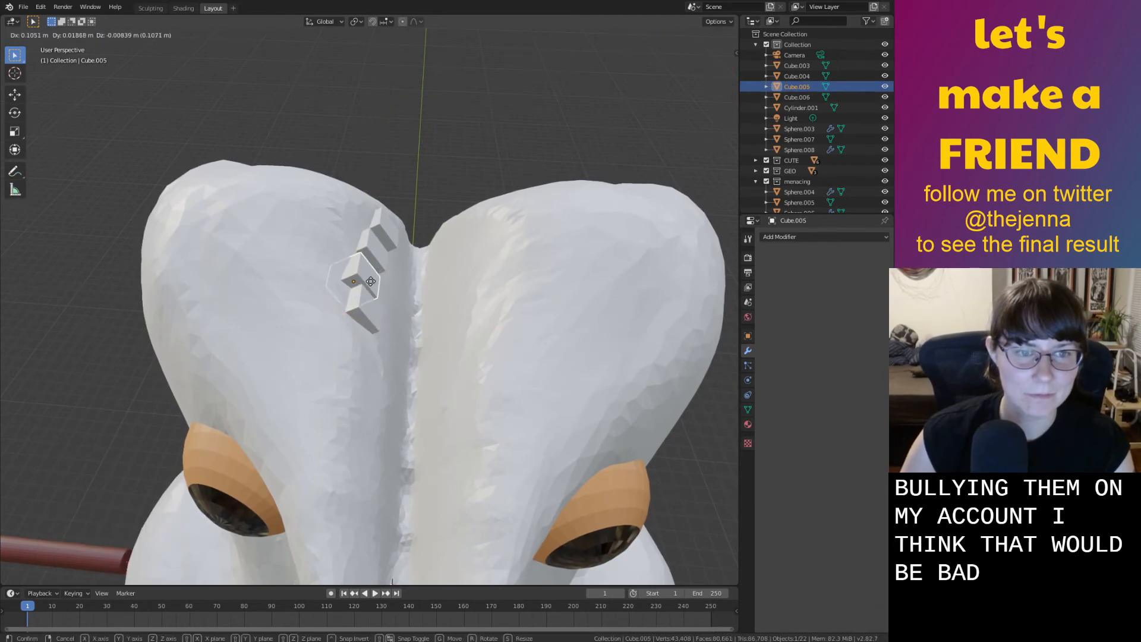
left_click(369, 281)
middle_click_drag(359, 277, 370, 311)
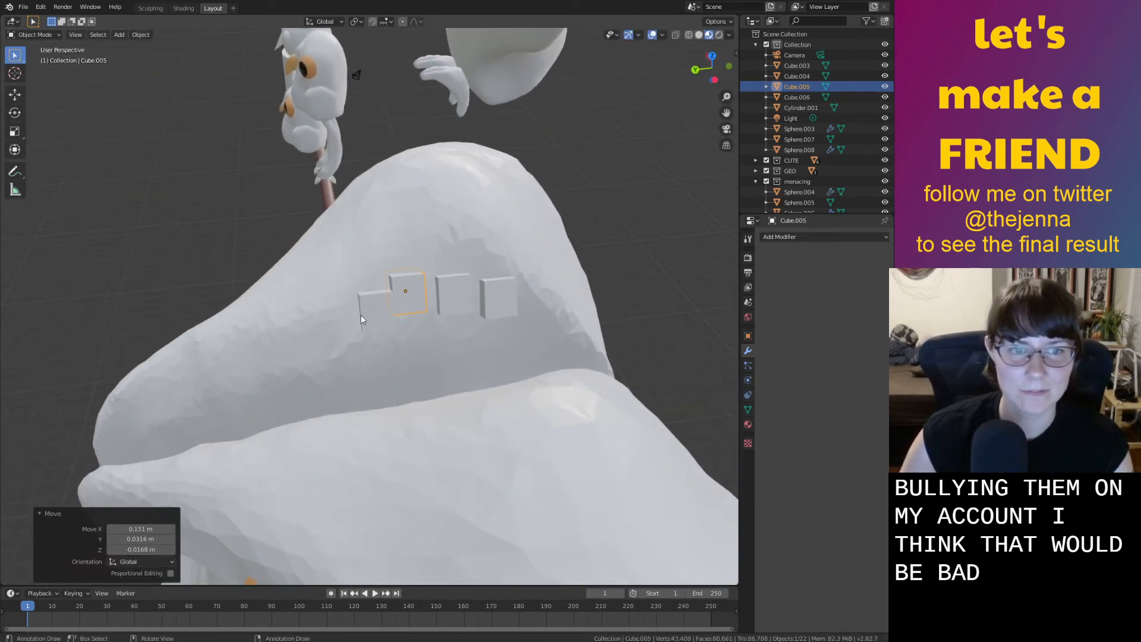
left_click(370, 312)
key("g")
left_click(358, 305)
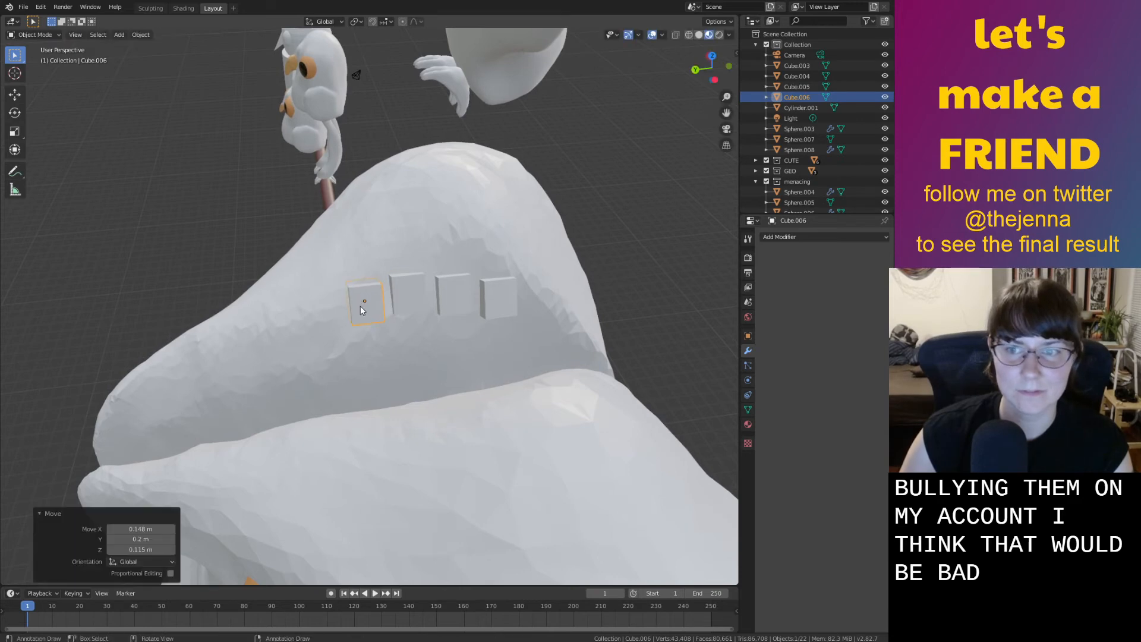
Duplicate all four teeth and place the copies closer to the beak tip, about 3.59 m along Y
left_click(415, 300, "shift")
left_click(455, 297, "shift")
left_click(508, 300, "shift")
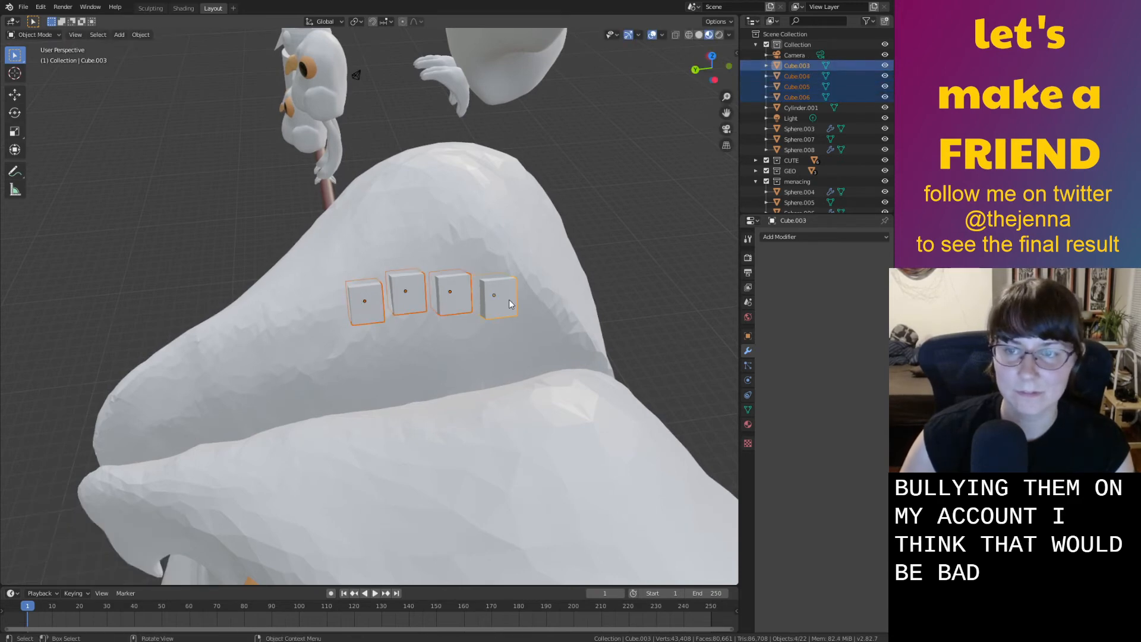
key("shift+d")
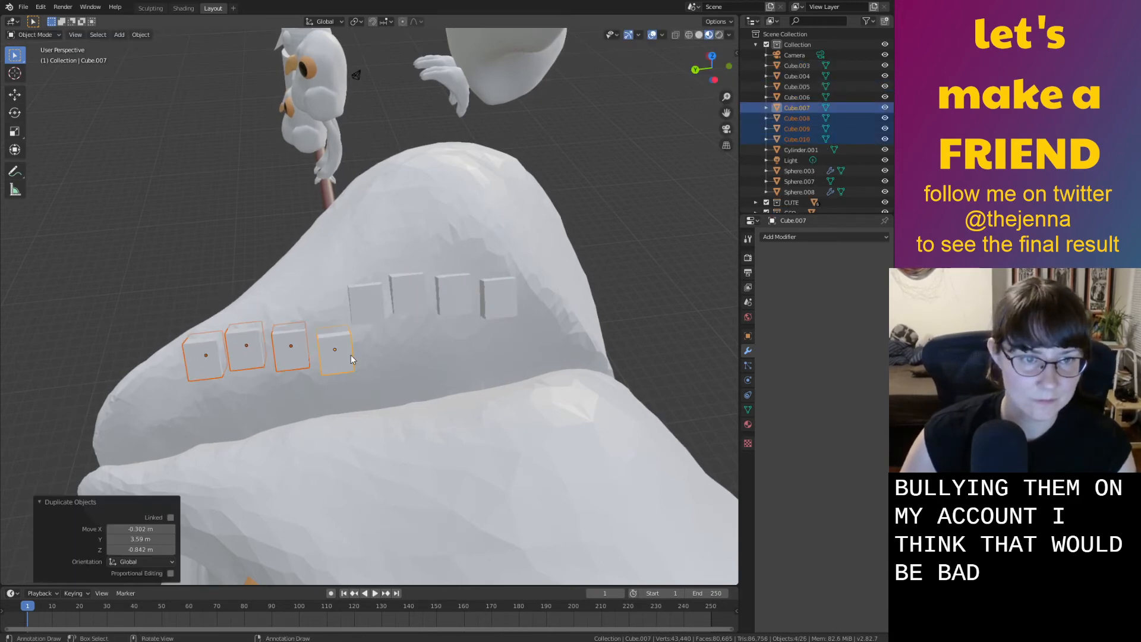
Tilt the four copied teeth slightly around the global X axis to follow the slope of the beak
key("r")
key("z")
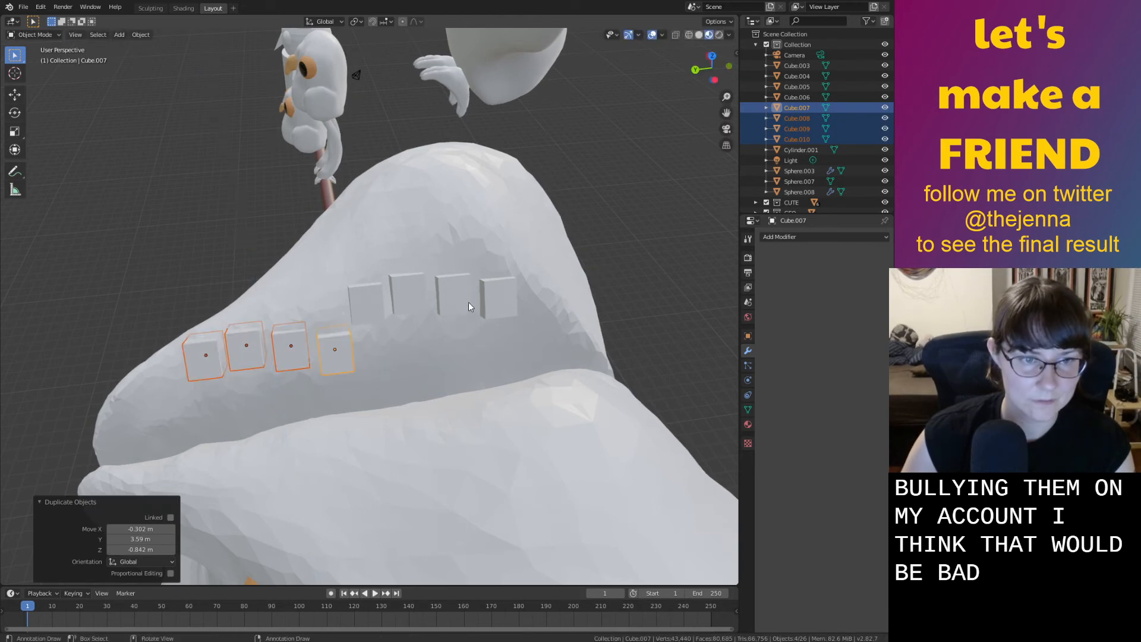
left_click(464, 281)
key("x")
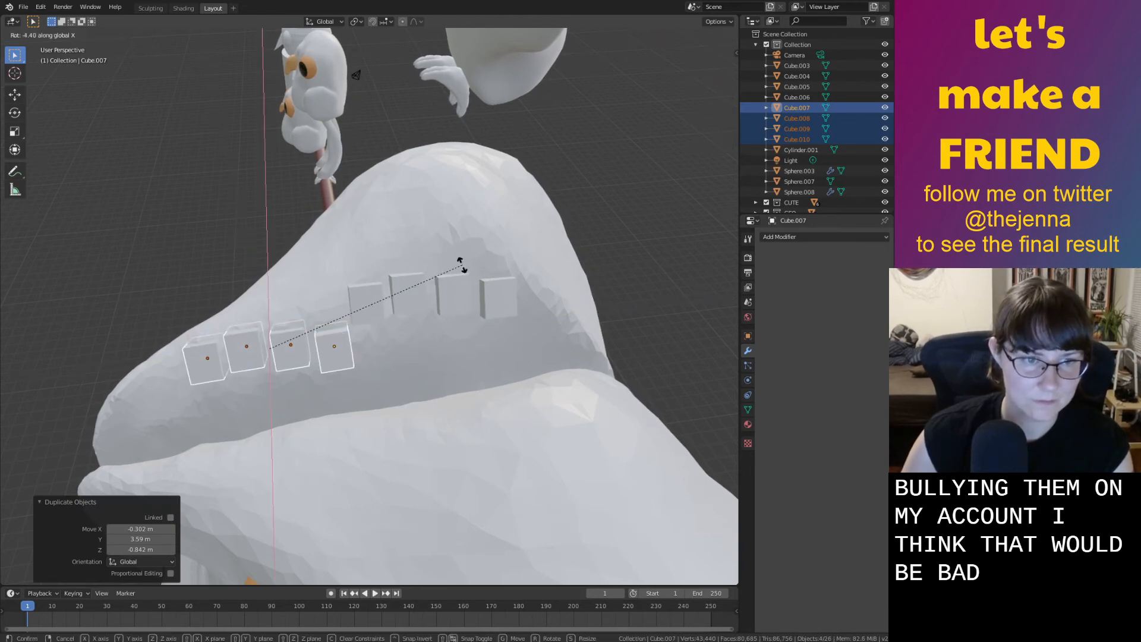
left_click(453, 258)
Try to rotate the four copied teeth about 8.76° around the global Z axis
key("z")
key("Escape")
key("r")
key("z")
left_click(389, 280)
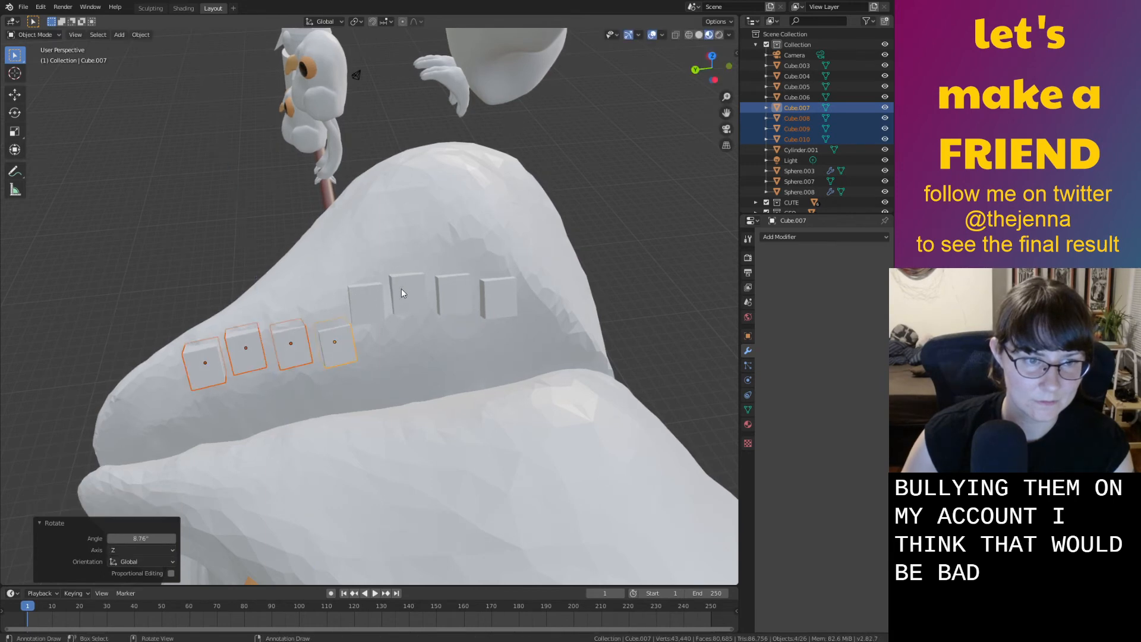
middle_click_drag(401, 288, 504, 259)
key("ctrl+z")
Rotate the four copied teeth about 10.7° around Y and adjust their tilt around their local X axes
middle_click_drag(557, 288, 562, 289)
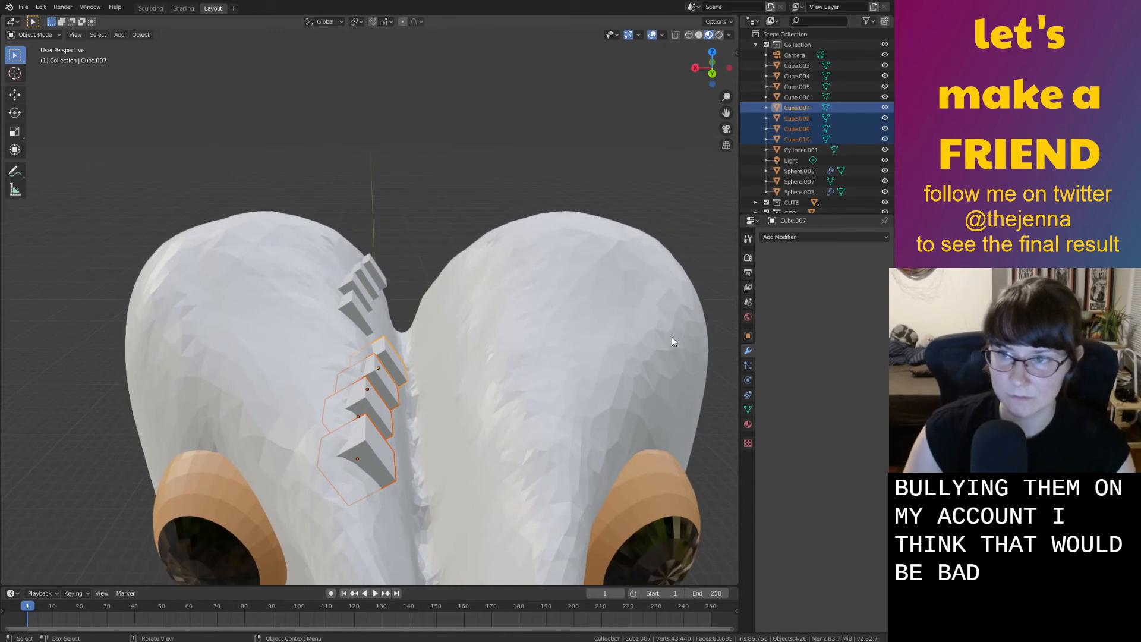
key("y")
left_click(622, 320)
middle_click_drag(621, 320, 590, 313)
key("r")
key("x")
key("x")
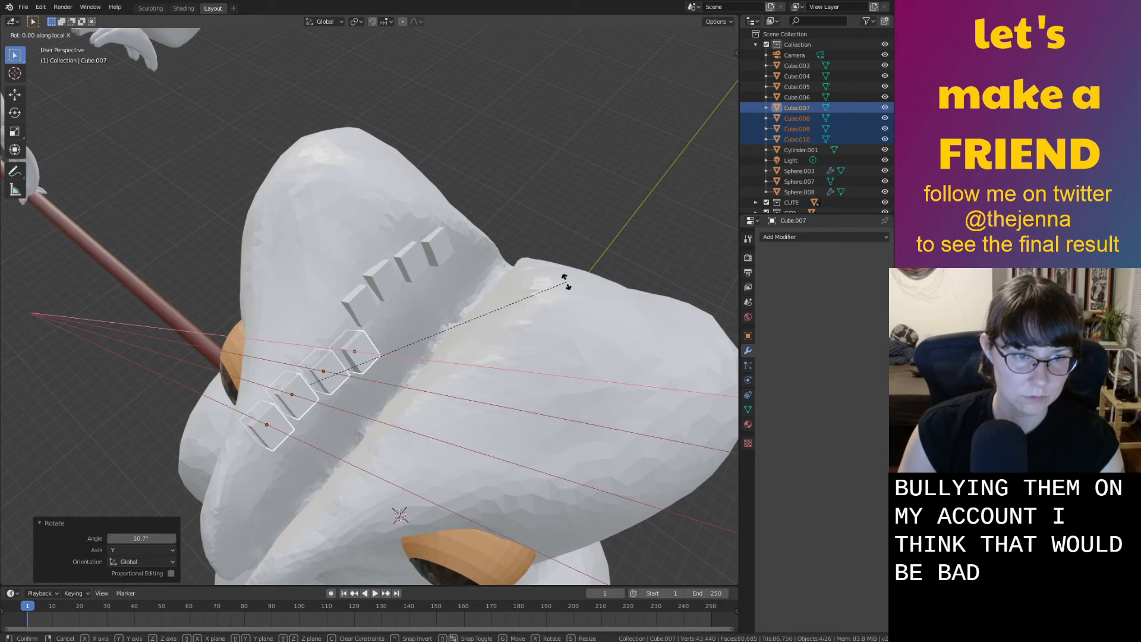
left_click(535, 265)
Reposition the four copied teeth along Z and against the groove wall, and tilt them further around their local X axes
middle_click_drag(535, 265, 475, 258)
key("g")
key("z")
left_click(354, 285)
key("r")
key("x")
key("x")
left_click(384, 280)
key("g")
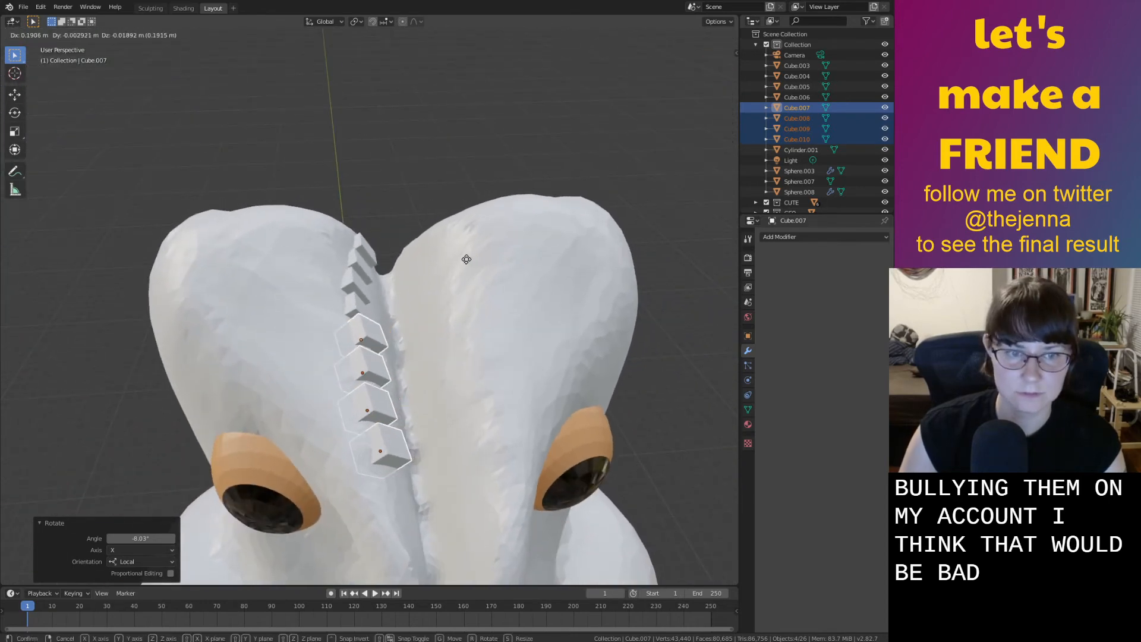
left_click(465, 259)
Move the four original teeth together to line them up with the copied set
middle_click_drag(465, 259, 381, 306)
left_click(369, 300)
left_click(405, 297, "shift")
left_click(441, 303, "shift")
left_click(477, 313, "shift")
key("g")
left_click(493, 309)
Move all eight teeth into a new collection named teeth
middle_click_drag(493, 309, 605, 291)
middle_click_drag(380, 279, 327, 323)
left_click(326, 323, "shift")
left_click(300, 329, "shift")
left_click(267, 343, "shift")
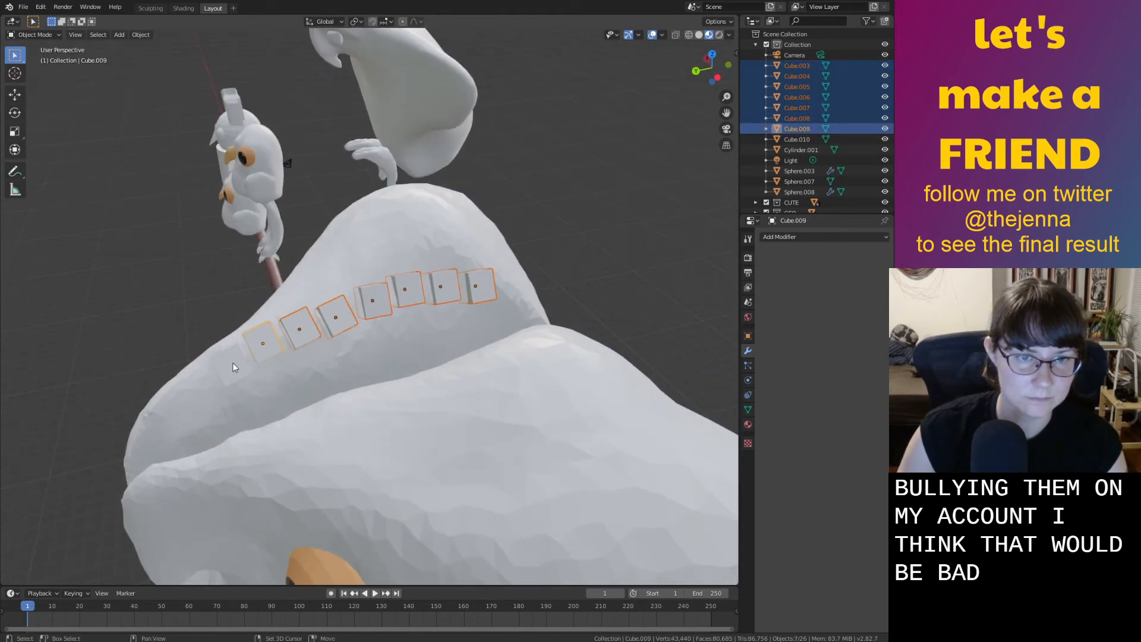
left_click(233, 363, "shift")
right_click(275, 341)
key("Escape")
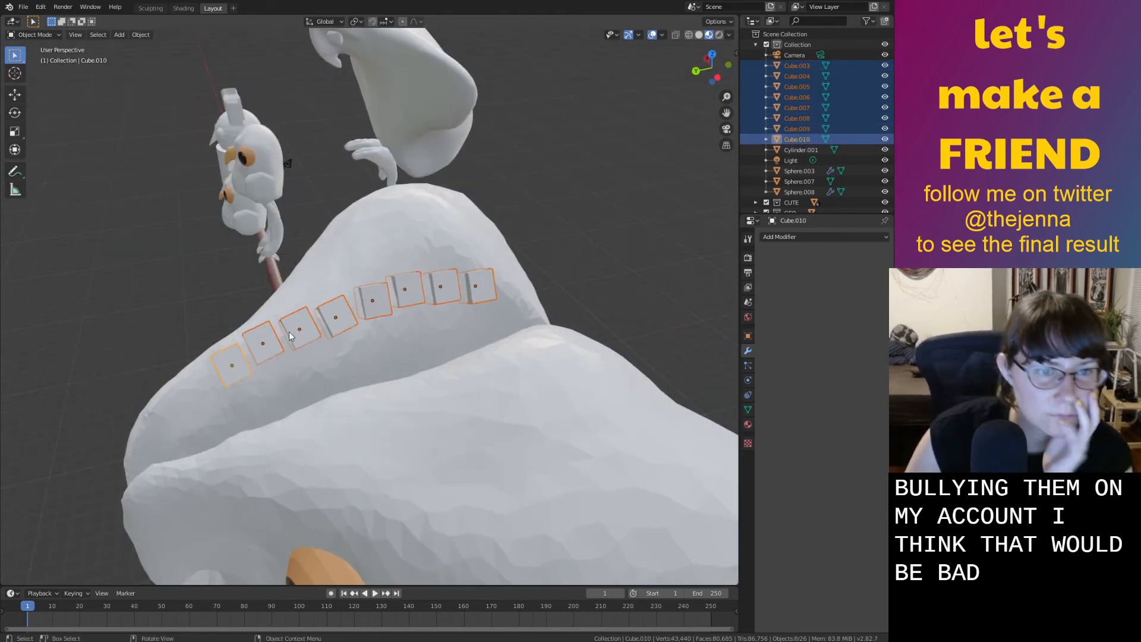
right_click(275, 345)
left_click(260, 344)
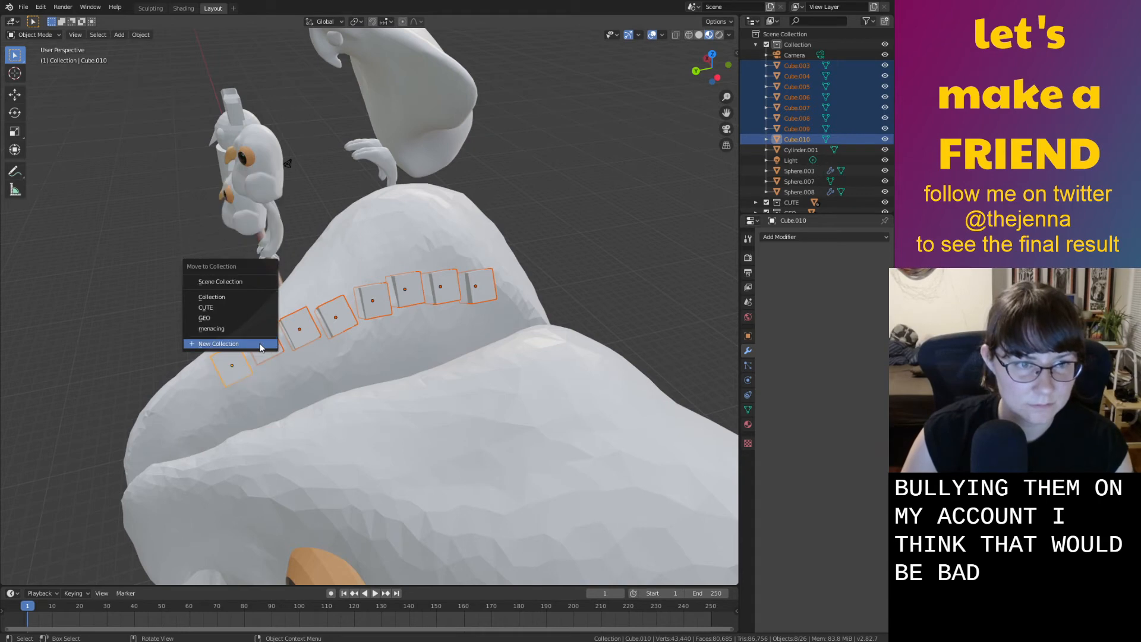
left_click(259, 344)
left_click(283, 345)
Try to sculpt all eight selected teeth at once in the Sculpting workspace
middle_click_drag(282, 345, 351, 295)
left_click(156, 9)
mouse_move(235, 107)
middle_mouse_down()
mouse_move(332, 351)
mouse_move(365, 371)
mouse_move(333, 344)
middle_mouse_up()
scroll(331, 362, "up", 6)
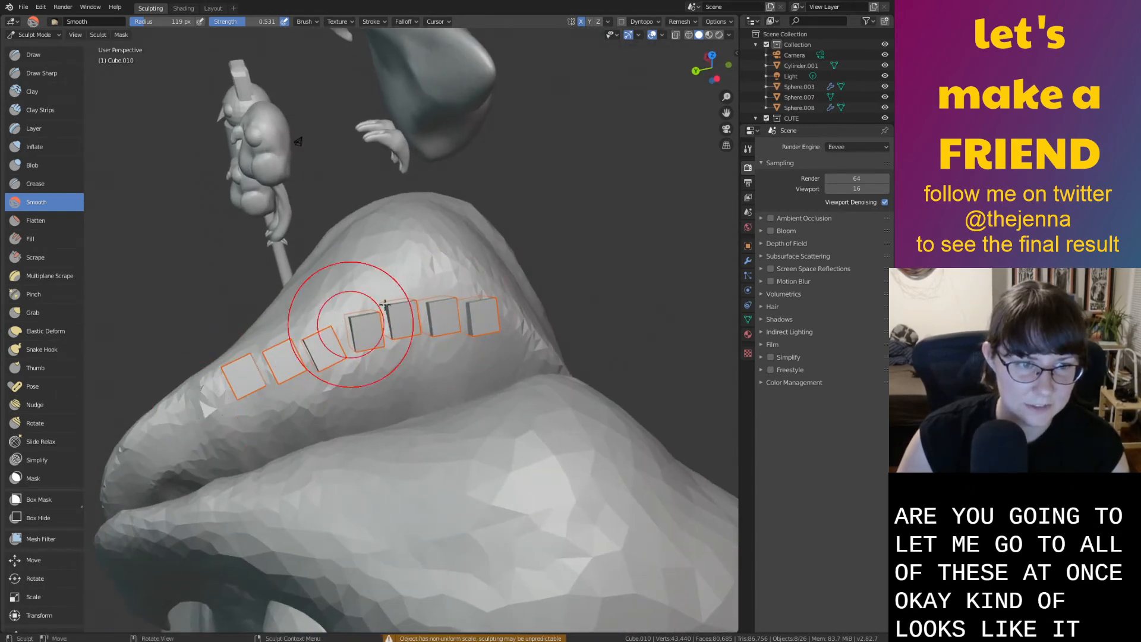
left_click(213, 8)
Delete all eight teeth and save the file
middle_click_drag(333, 286, 363, 316)
key("x")
left_click(350, 328)
key("ctrl+s")
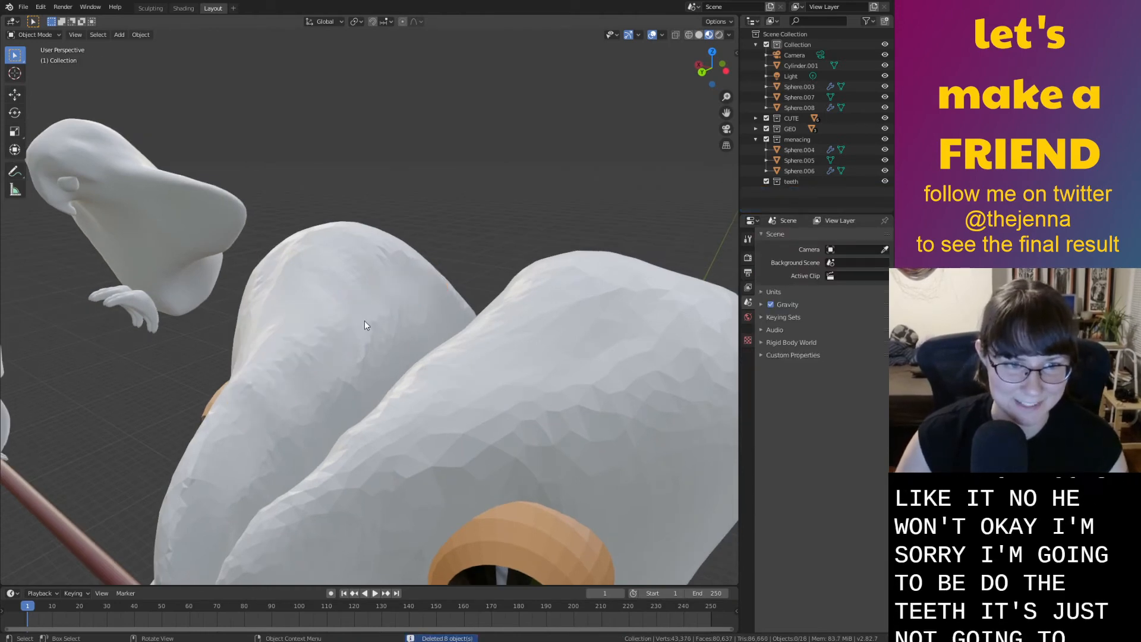
Undo the deletion of the eight teeth
scroll(369, 327, "down", 5)
middle_click_drag(369, 327, 548, 264)
middle_click_drag(537, 338, 458, 357)
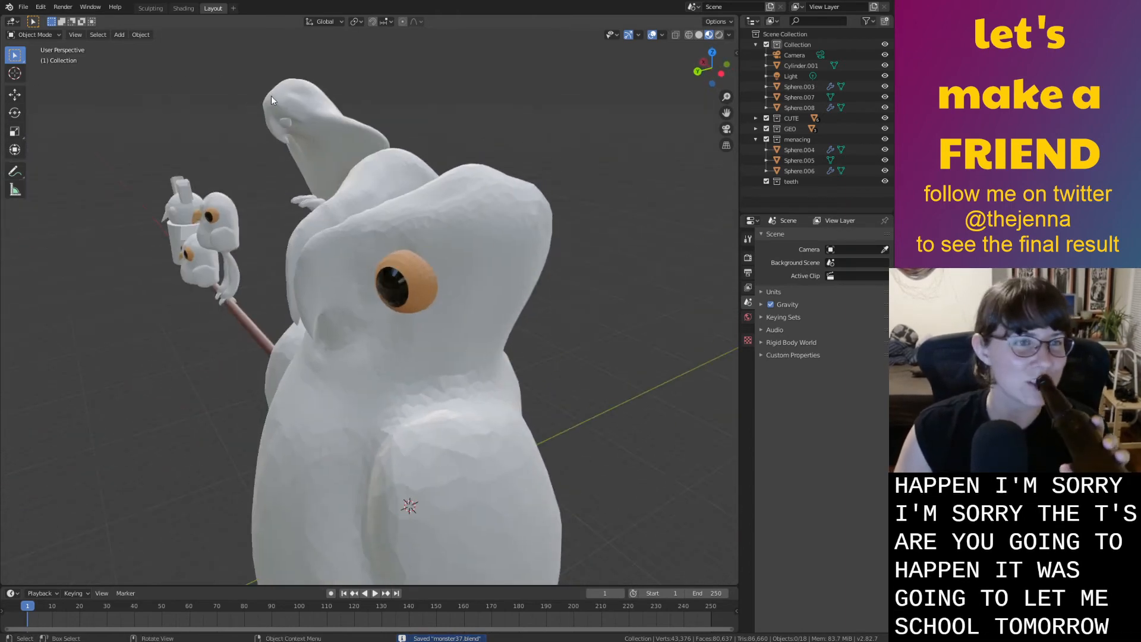
middle_click_drag(415, 171, 419, 197)
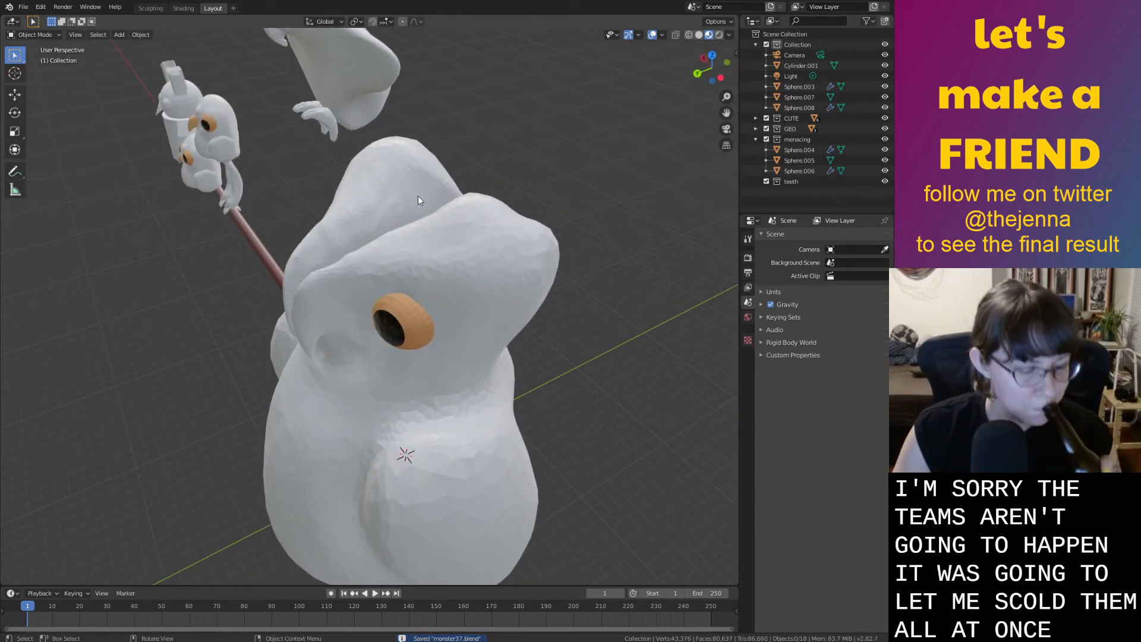
key("ctrl+z")
Return to Object Mode and delete seven of the teeth, keeping only the one farthest from the beak tip
mouse_move(426, 205)
middle_mouse_down()
mouse_move(392, 211)
mouse_move(388, 239)
middle_mouse_up()
scroll(400, 203, "up", 4)
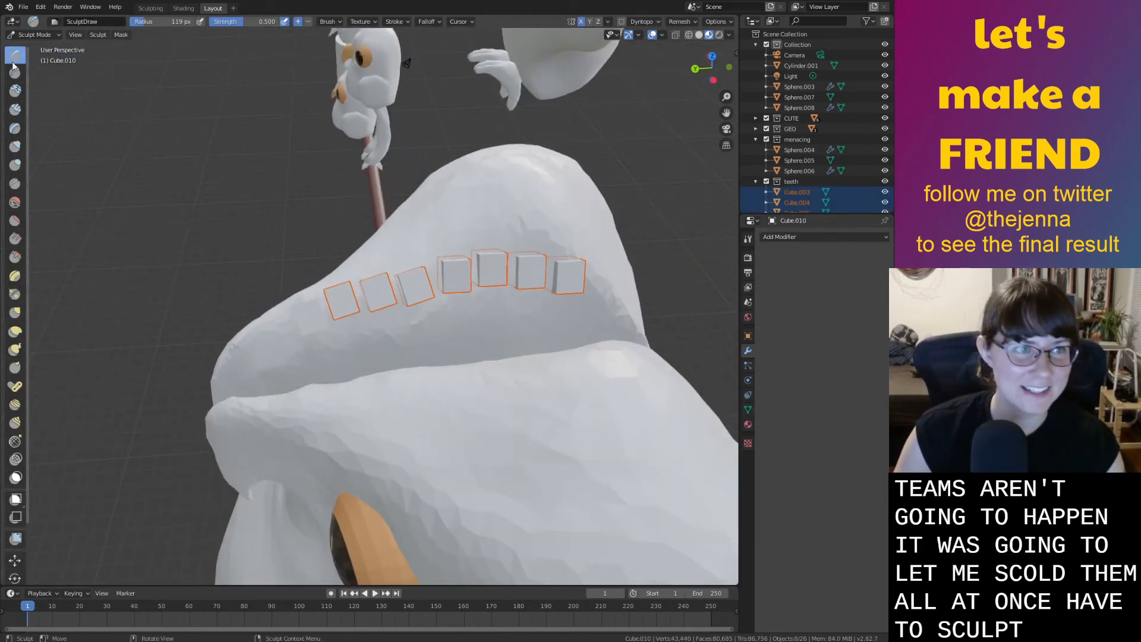
left_click(35, 34)
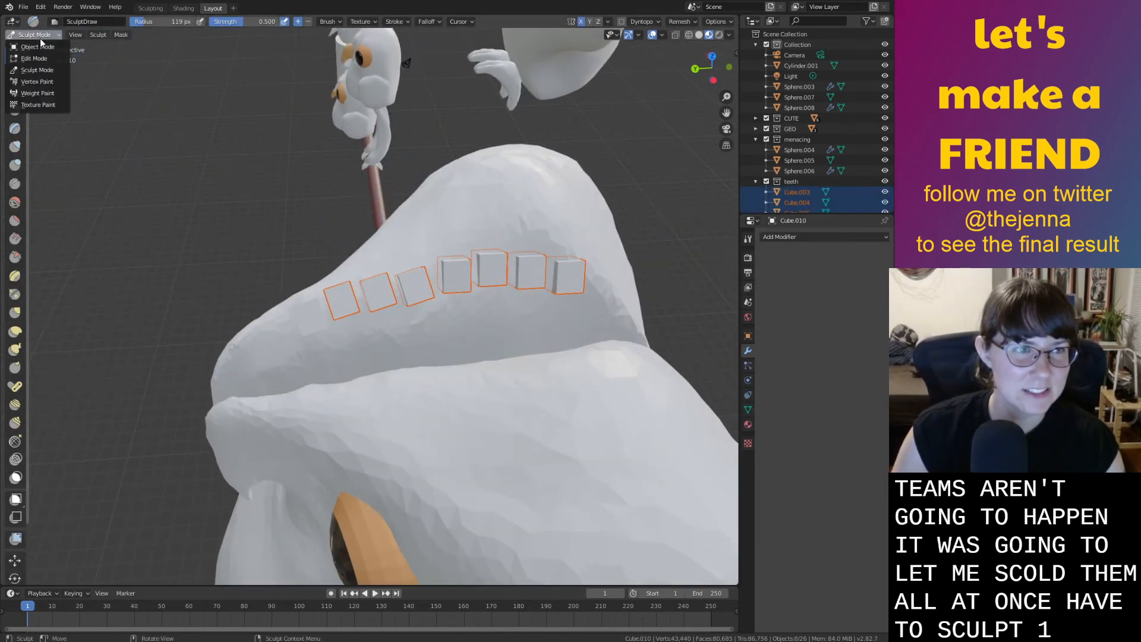
left_click(33, 47)
left_click(323, 319)
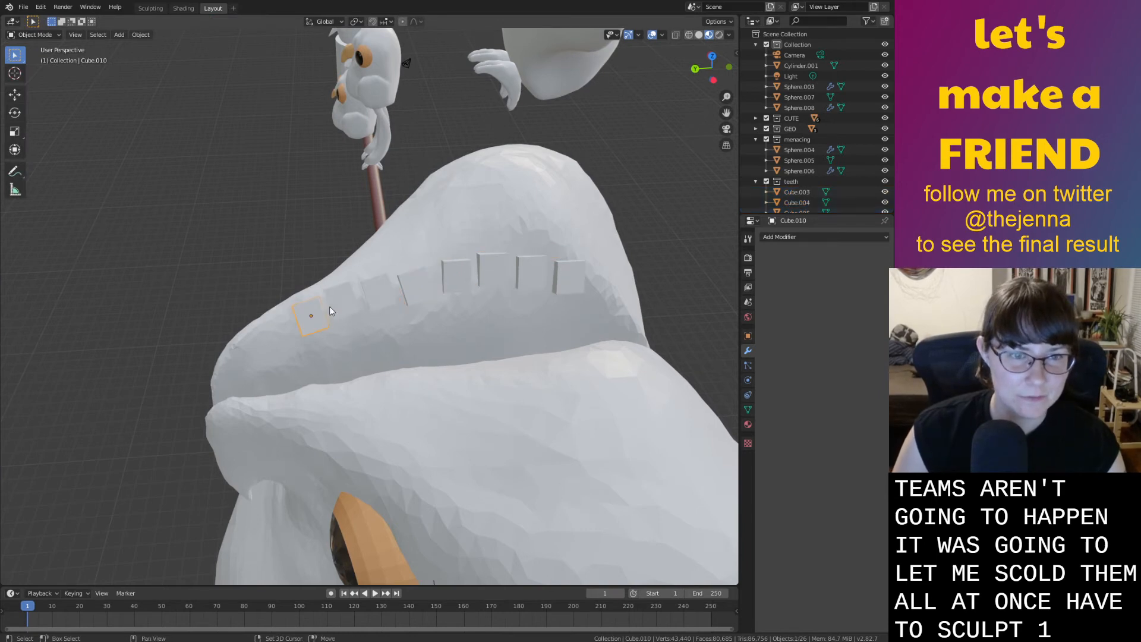
left_click(342, 300, "shift")
left_click(378, 292, "shift")
key("x")
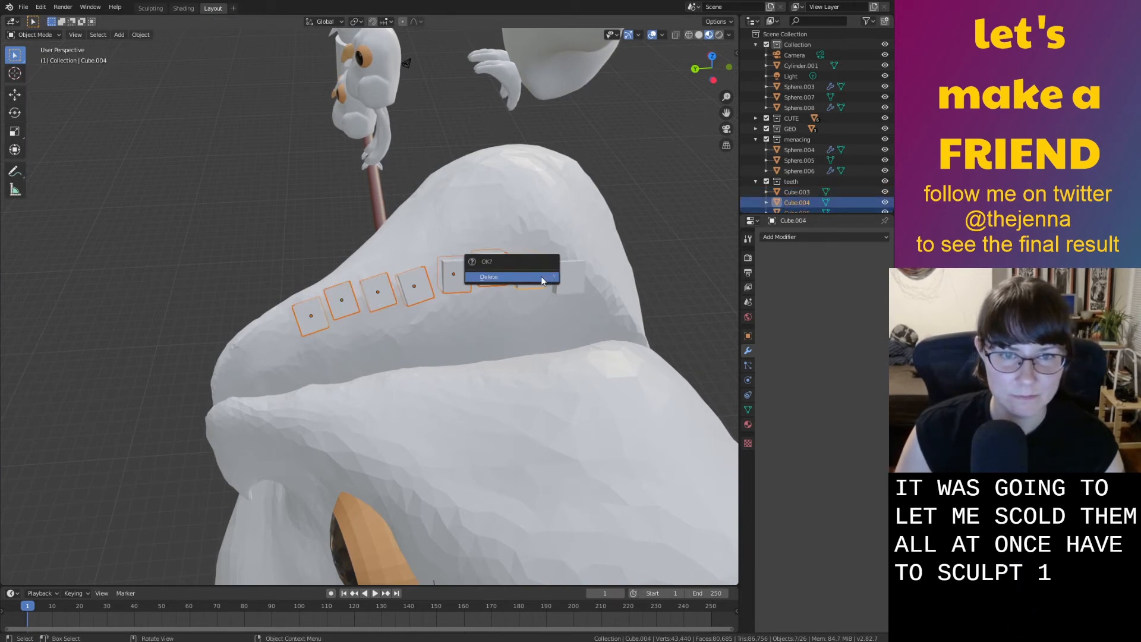
left_click(541, 277)
Shift the remaining tooth along Y toward the back of the groove and about -0.42 m along X
key("g")
key("y")
left_click(563, 165)
key("g")
key("x")
left_click(576, 177)
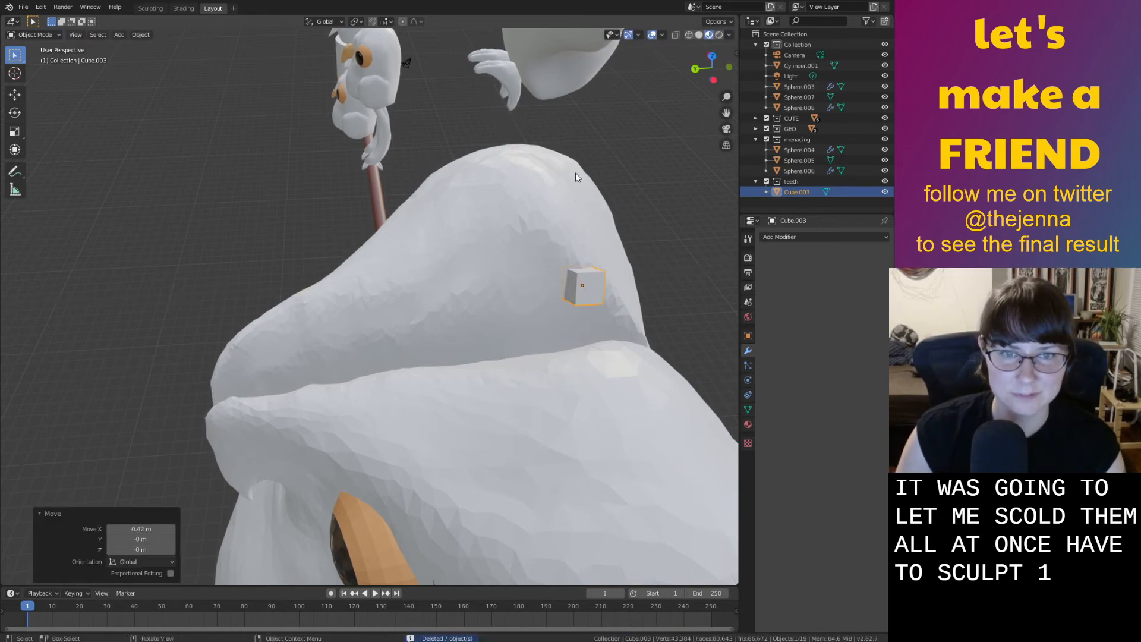
Switch to sculpting the remaining tooth and enable Dyntopo for it
middle_click_drag(576, 186, 564, 212)
scroll(565, 212, "up", 4)
mouse_move(630, 292)
middle_mouse_down("shift")
mouse_move(548, 231)
mouse_move(491, 220)
mouse_move(458, 269)
mouse_move(548, 385)
mouse_move(479, 337)
mouse_move(494, 387)
middle_mouse_up("shift")
left_click(152, 9)
scroll(548, 384, "up", 3)
mouse_move(494, 387)
left_mouse_down()
mouse_move(460, 410)
mouse_move(472, 418)
left_mouse_up()
left_click(622, 21)
left_click(573, 55)
Round off the tooth's corners and edges from several sides with the Smooth brush at strength 0.531
key("i")
mouse_move(437, 373)
left_mouse_down()
mouse_move(454, 433)
mouse_move(450, 402)
left_mouse_up()
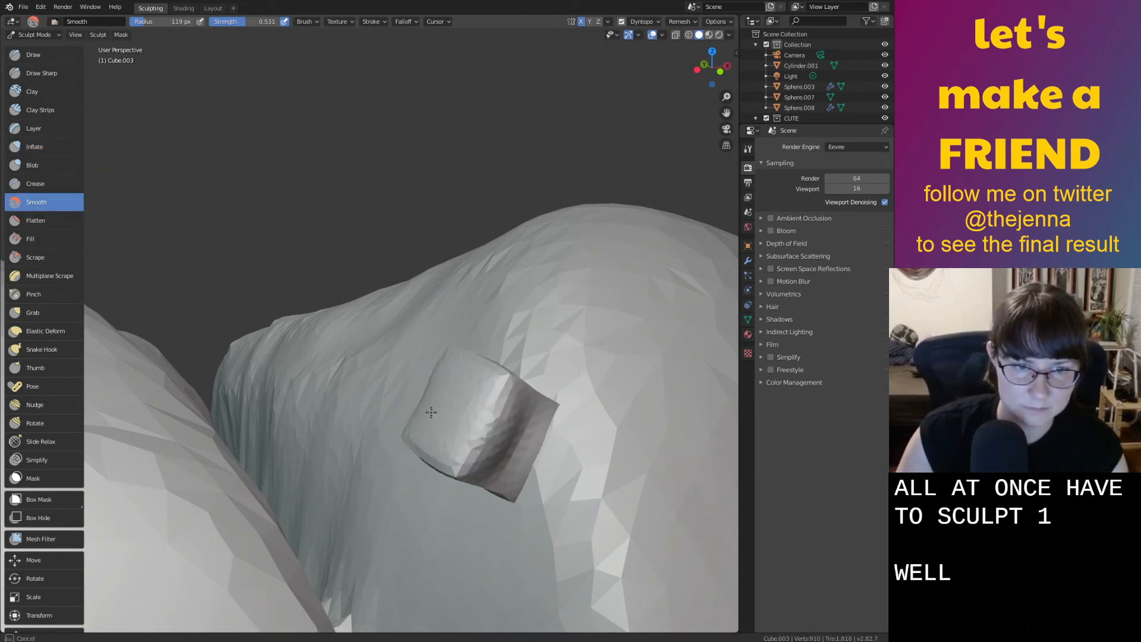
middle_click_drag(452, 422, 434, 416)
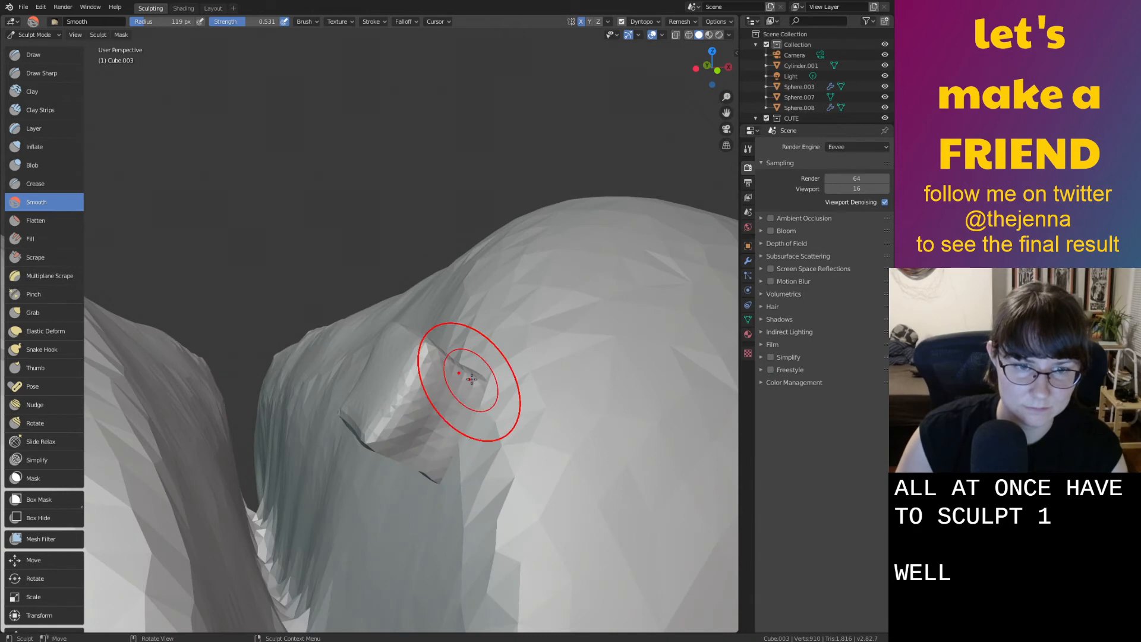
middle_click_drag(438, 474, 467, 400)
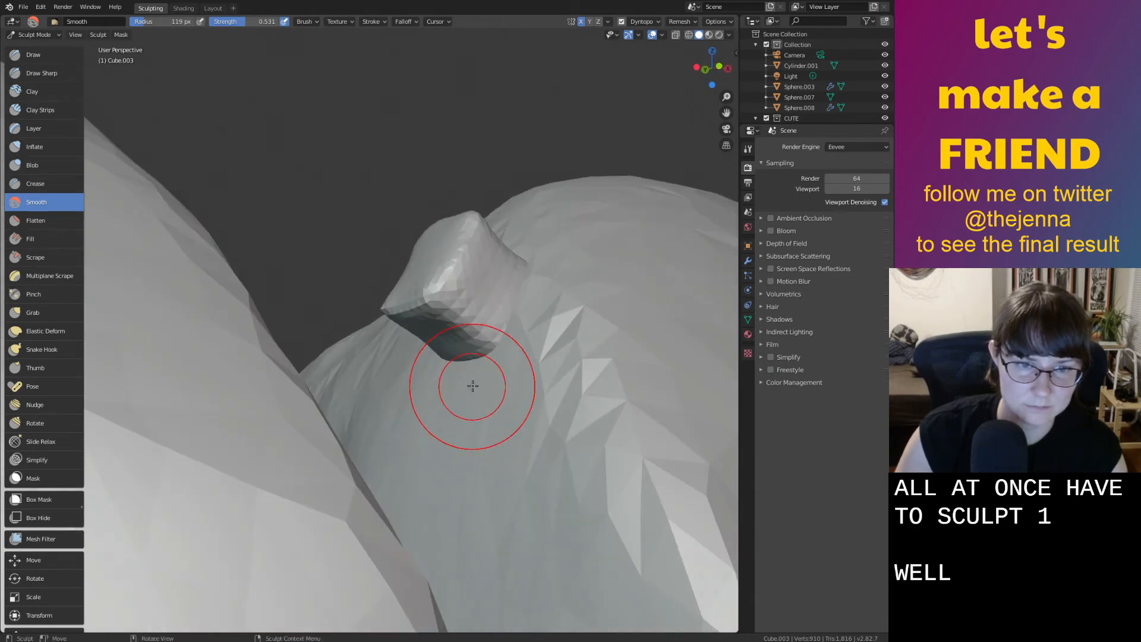
middle_click_drag(509, 359, 495, 358)
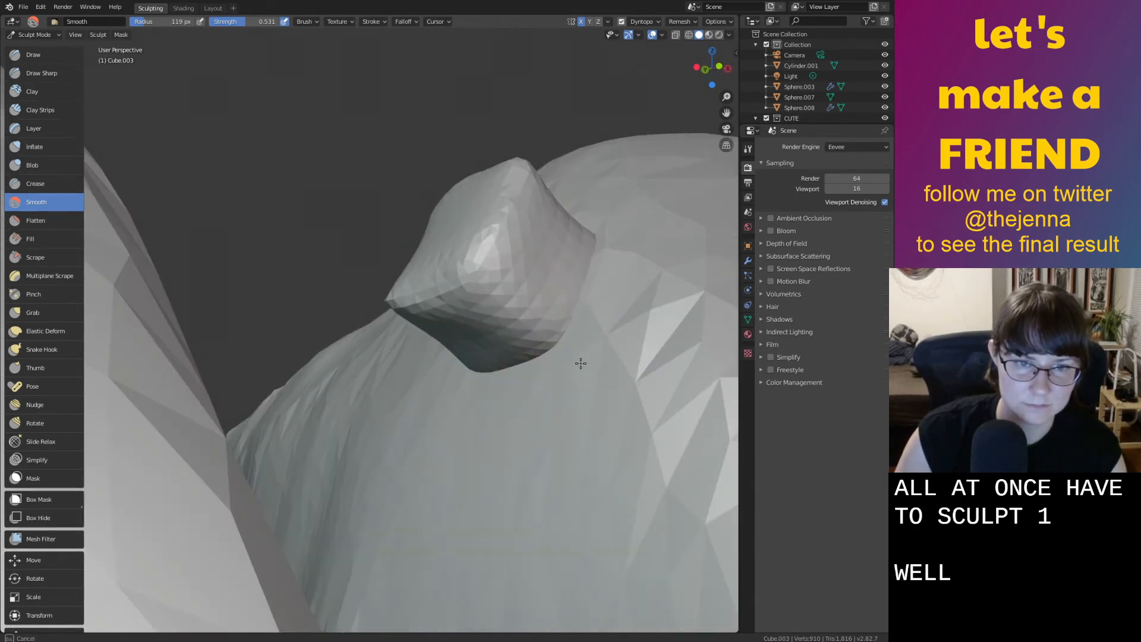
left_click_drag(581, 363, 529, 358)
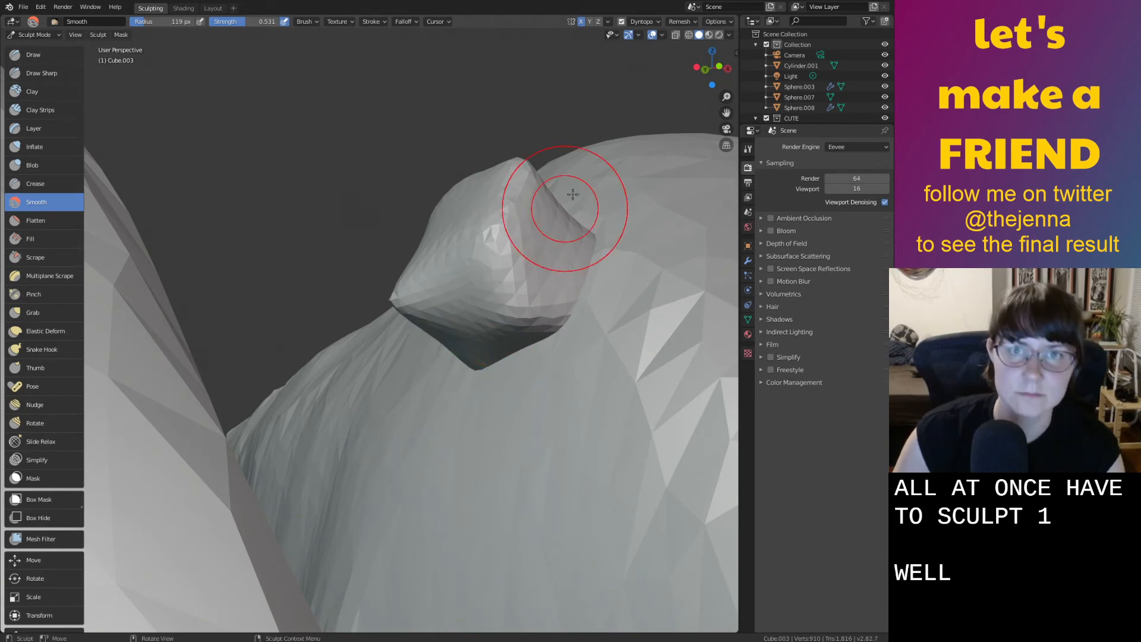
Puff out the tooth's faces with the Inflate brush at strength 0.675 to give it back some volume
key("i")
mouse_move(484, 226)
left_mouse_down()
mouse_move(470, 262)
mouse_move(477, 254)
left_mouse_up()
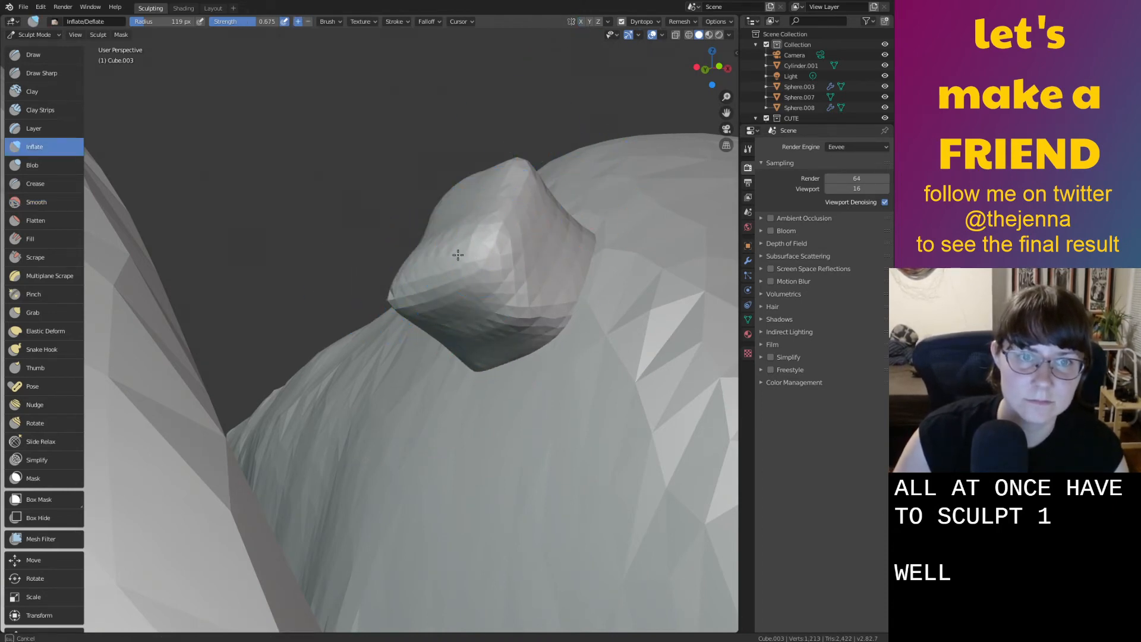
left_click_drag(485, 209, 497, 212)
middle_click_drag(505, 215, 533, 239)
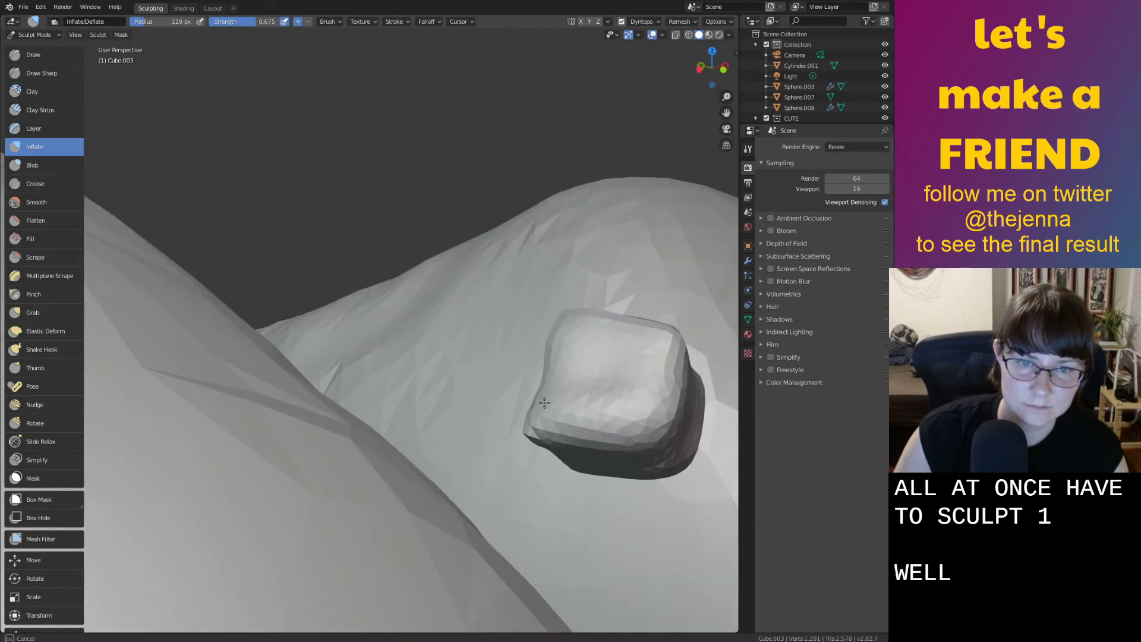
left_click_drag(544, 396, 601, 342)
middle_click_drag(635, 390, 622, 398)
scroll(624, 405, "up", 1)
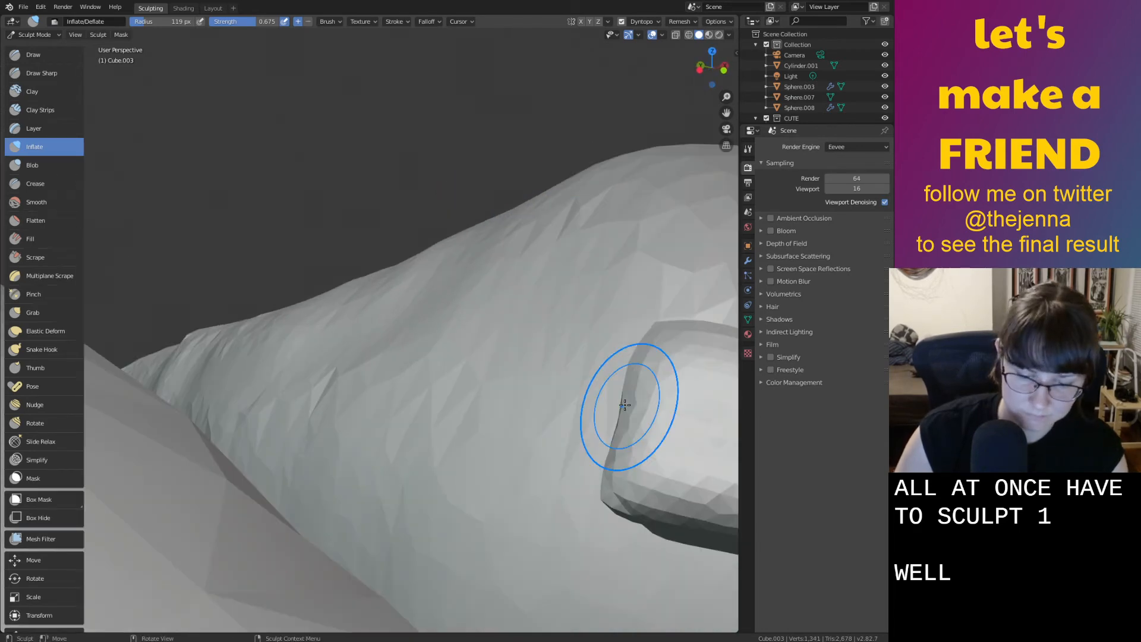
scroll(617, 407, "down", 3)
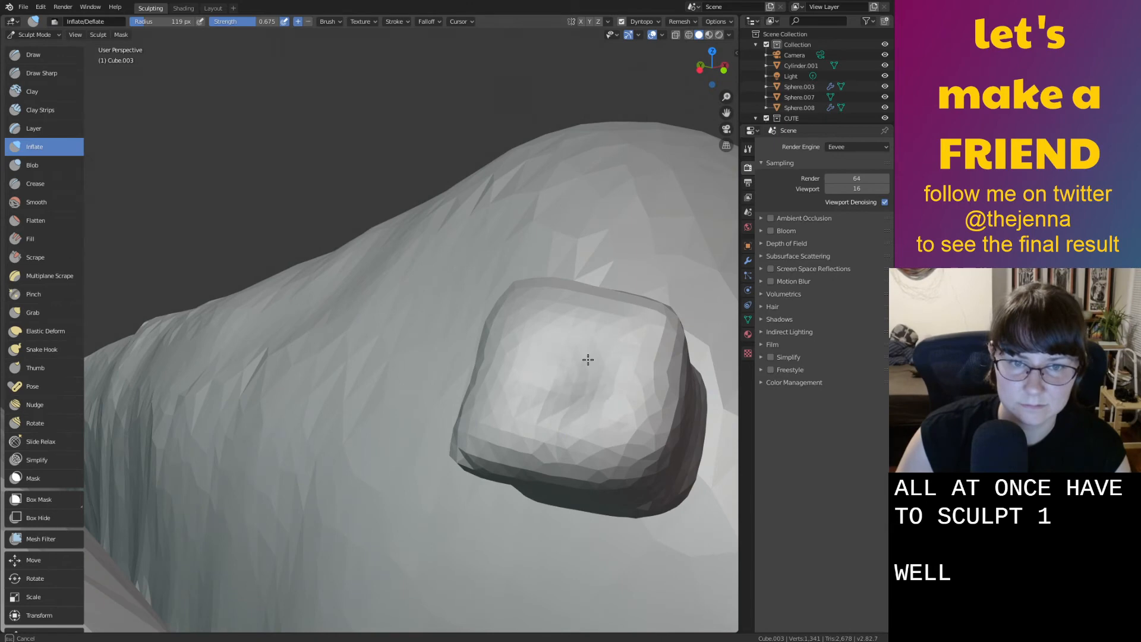
Soften the inflated tooth with the Smooth brush and return to Object Mode to check it against the beak
mouse_move(566, 386)
middle_mouse_down()
mouse_move(570, 376)
mouse_move(591, 394)
mouse_move(542, 426)
mouse_move(513, 405)
middle_mouse_up()
key("s")
left_click(527, 423)
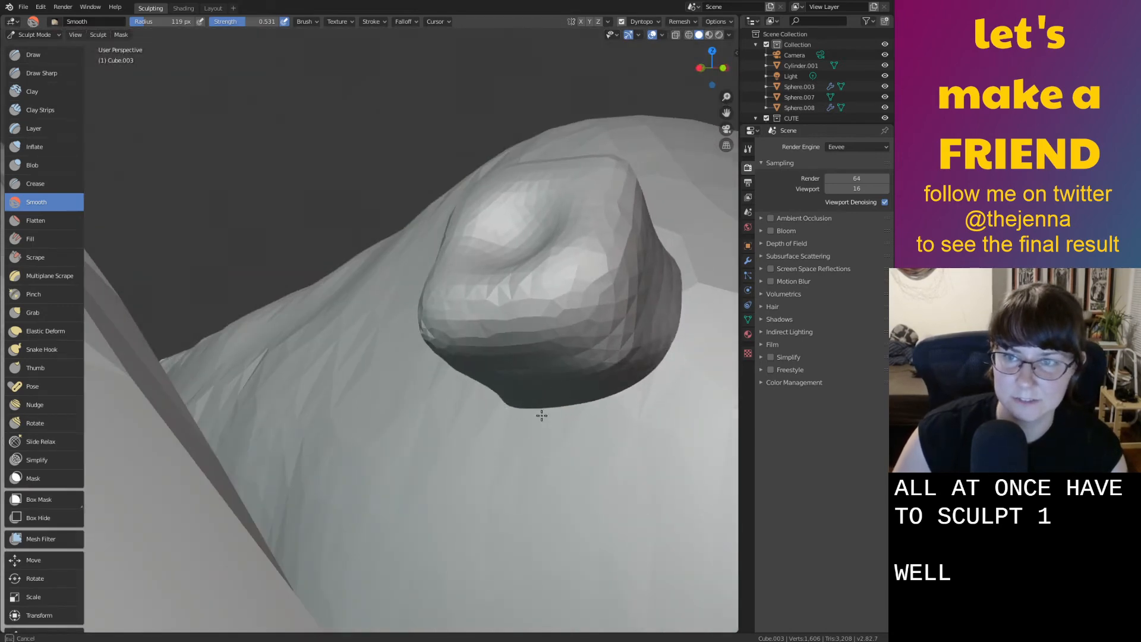
mouse_move(671, 391)
middle_mouse_down()
mouse_move(649, 402)
mouse_move(723, 446)
mouse_move(487, 271)
middle_mouse_up()
mouse_move(469, 343)
middle_mouse_down()
mouse_move(471, 287)
mouse_move(531, 266)
mouse_move(503, 247)
mouse_move(413, 267)
mouse_move(432, 337)
mouse_move(472, 339)
mouse_move(394, 322)
mouse_move(351, 356)
mouse_move(446, 339)
mouse_move(384, 355)
mouse_move(366, 325)
middle_mouse_up()
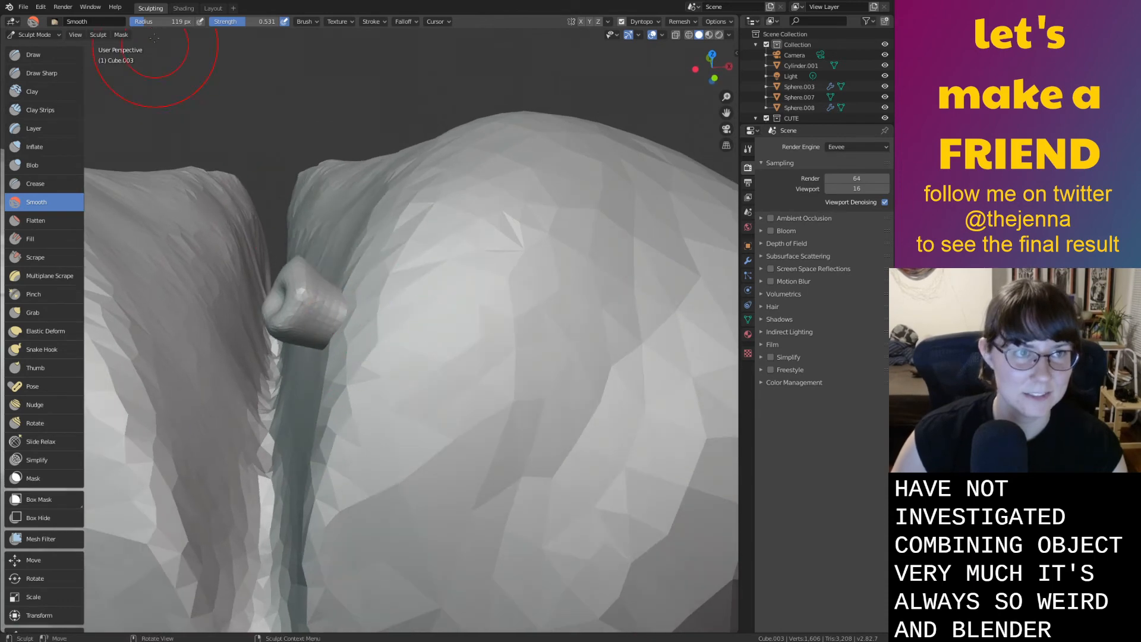
left_click(213, 8)
mouse_move(393, 250)
middle_mouse_down()
mouse_move(337, 246)
mouse_move(481, 277)
mouse_move(548, 260)
mouse_move(464, 275)
mouse_move(482, 250)
middle_mouse_up()
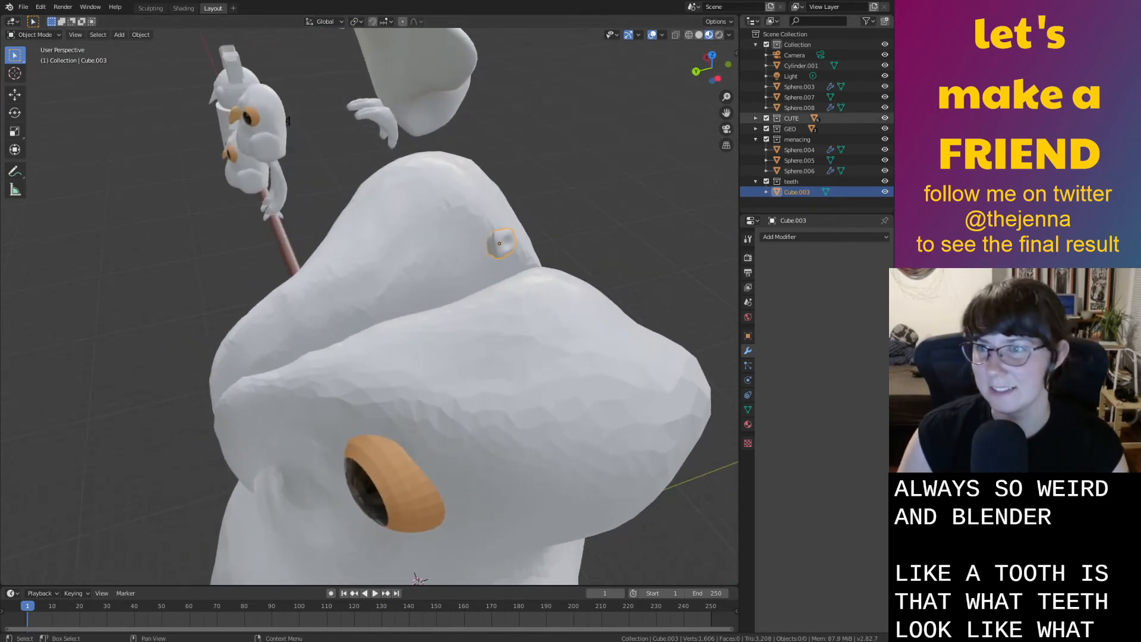
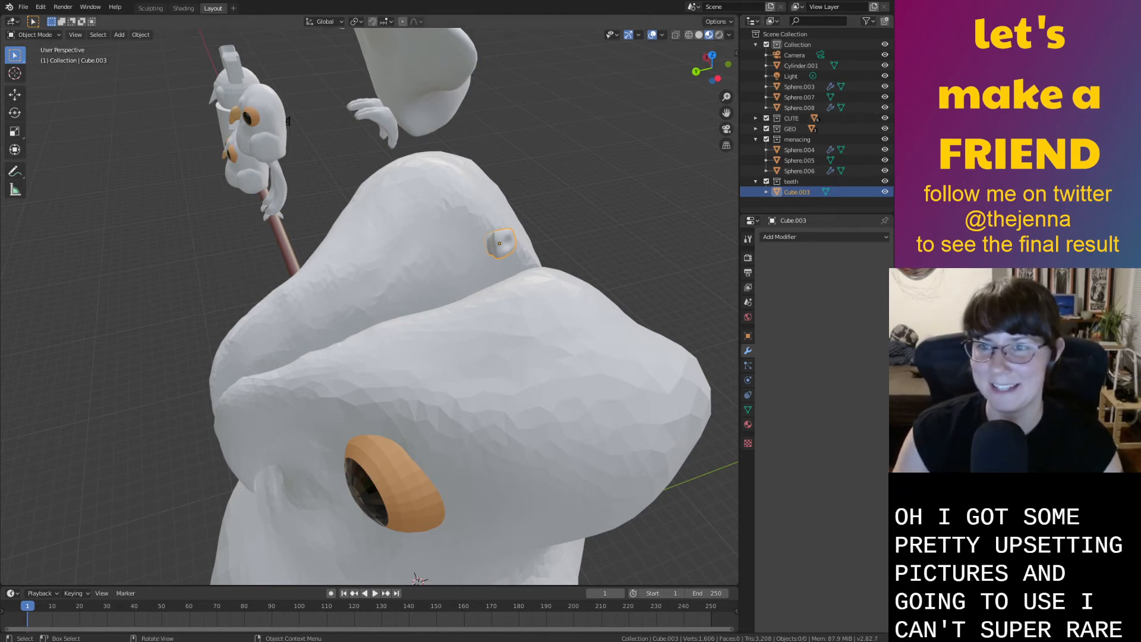
Resume sculpting the tooth, reduce the brush radius to 116 px and smooth a groove across its exposed face
scroll(369, 306, "up", 5)
middle_click_drag(577, 296, 508, 312)
key("Tab")
scroll(507, 312, "up", 3)
key("Tab")
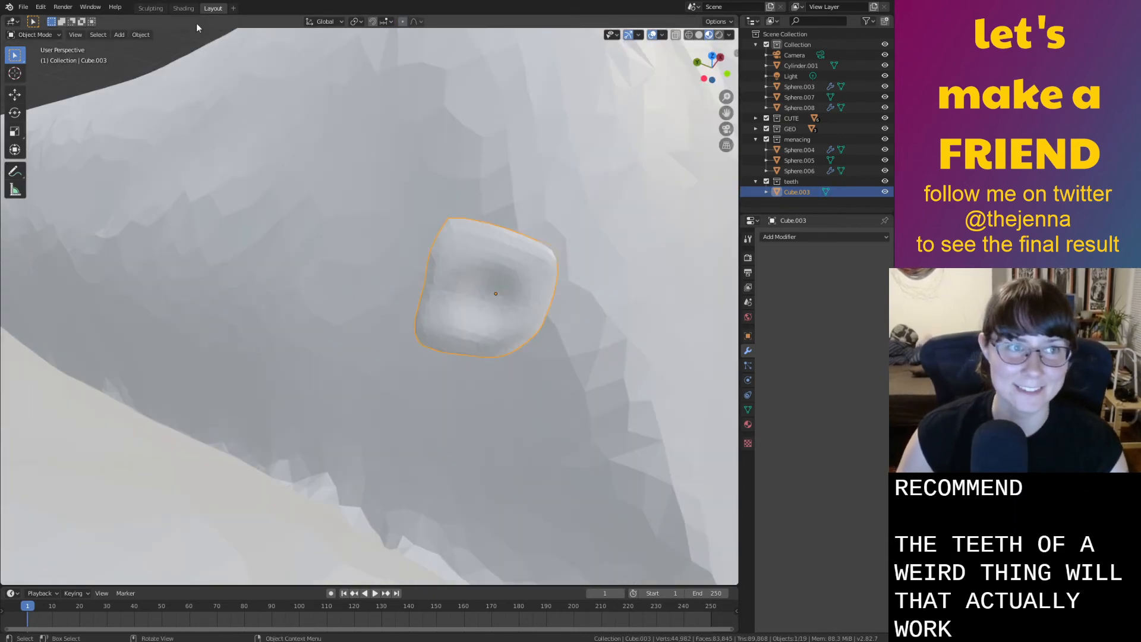
left_click(155, 8)
middle_click_drag(450, 304, 450, 326)
scroll(457, 321, "up", 1)
scroll(426, 323, "up", 5)
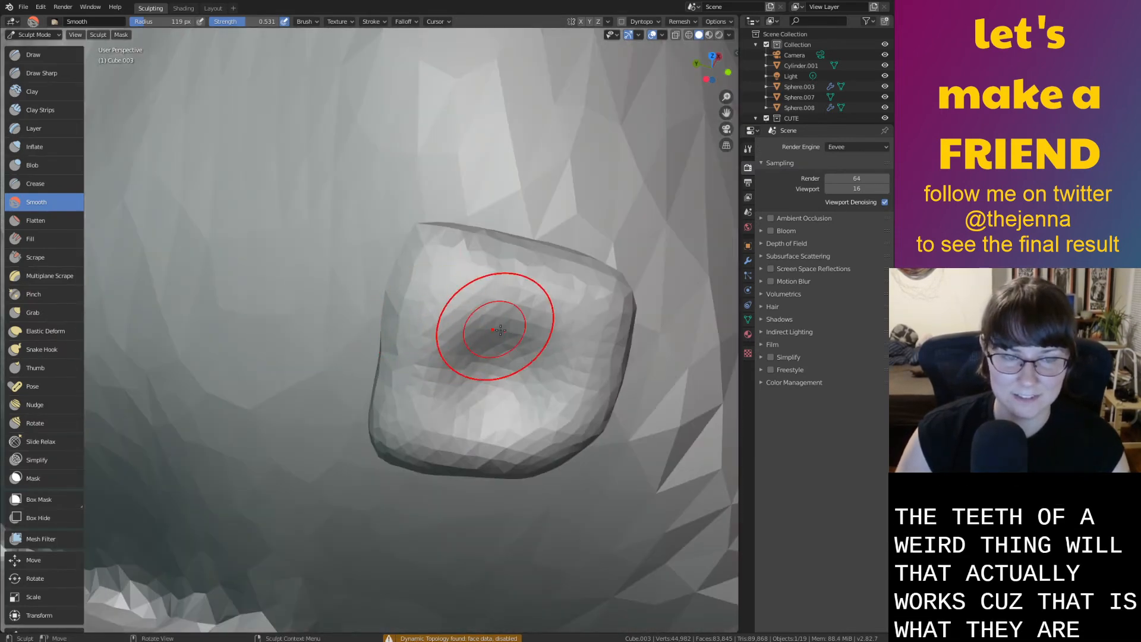
right_click(505, 319)
mouse_move(537, 288)
left_mouse_down()
mouse_move(489, 413)
mouse_move(478, 414)
left_mouse_up()
left_click_drag(397, 367, 624, 367)
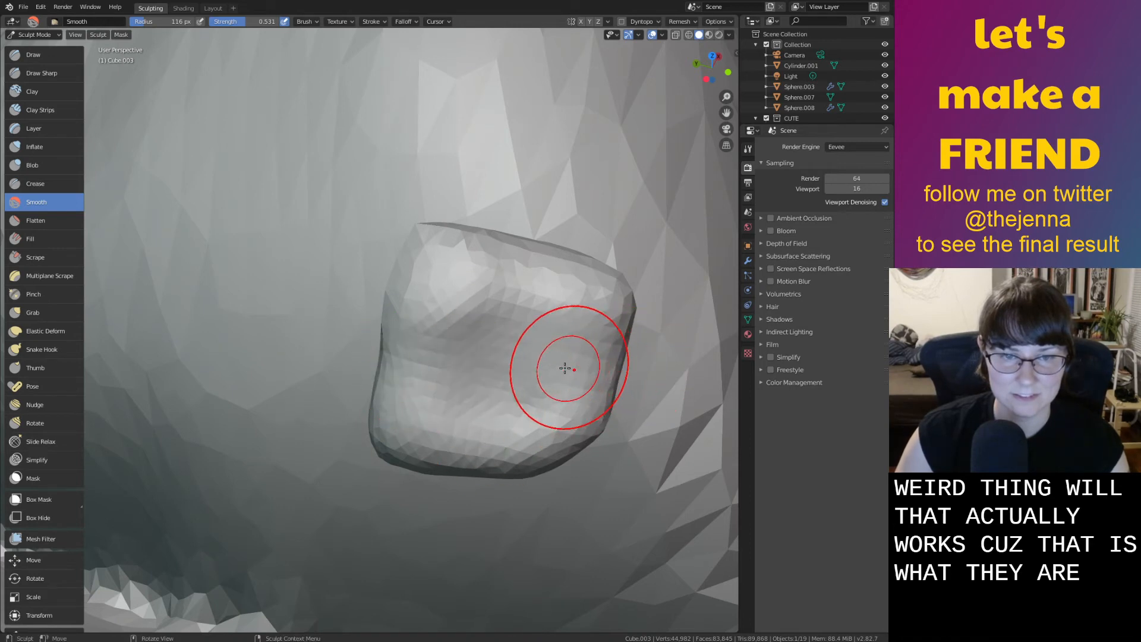
Build up the corners of the tooth's exposed face into molar-like bumps with the Inflate brush and save the file
key("i")
left_click_drag(546, 453, 566, 451)
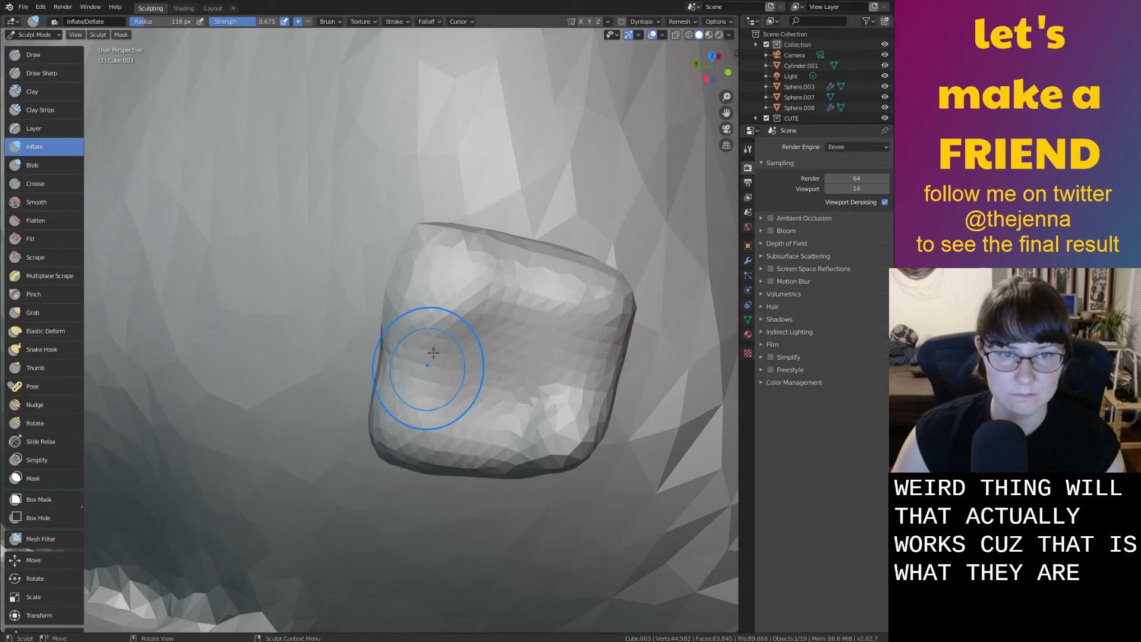
left_click_drag(588, 306, 619, 310)
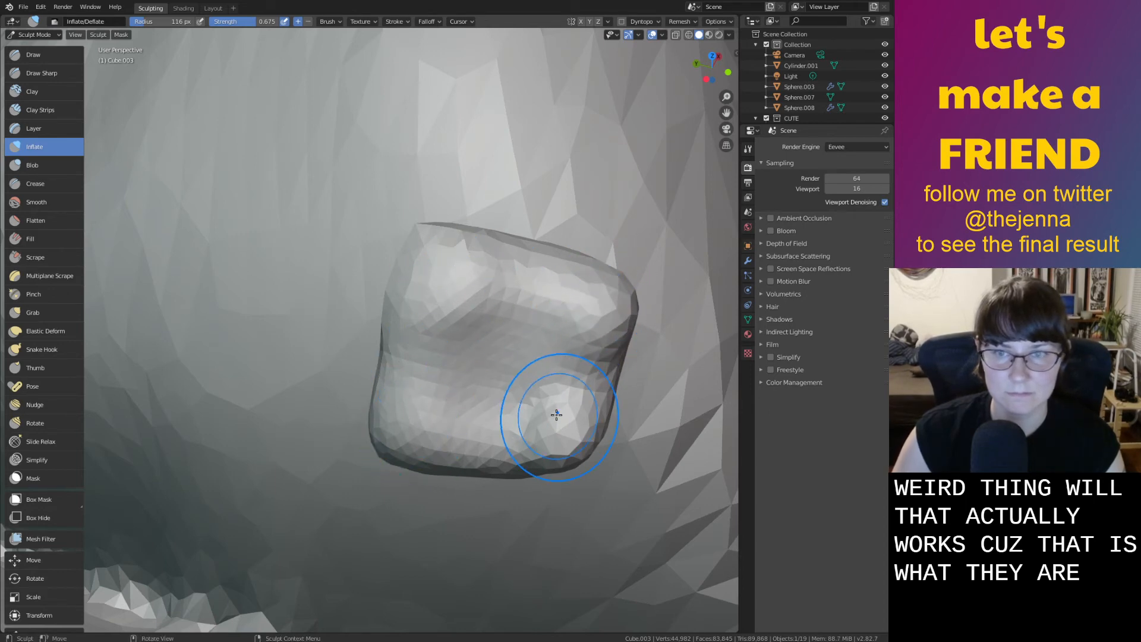
key("ctrl+s")
scroll(437, 330, "down", 4)
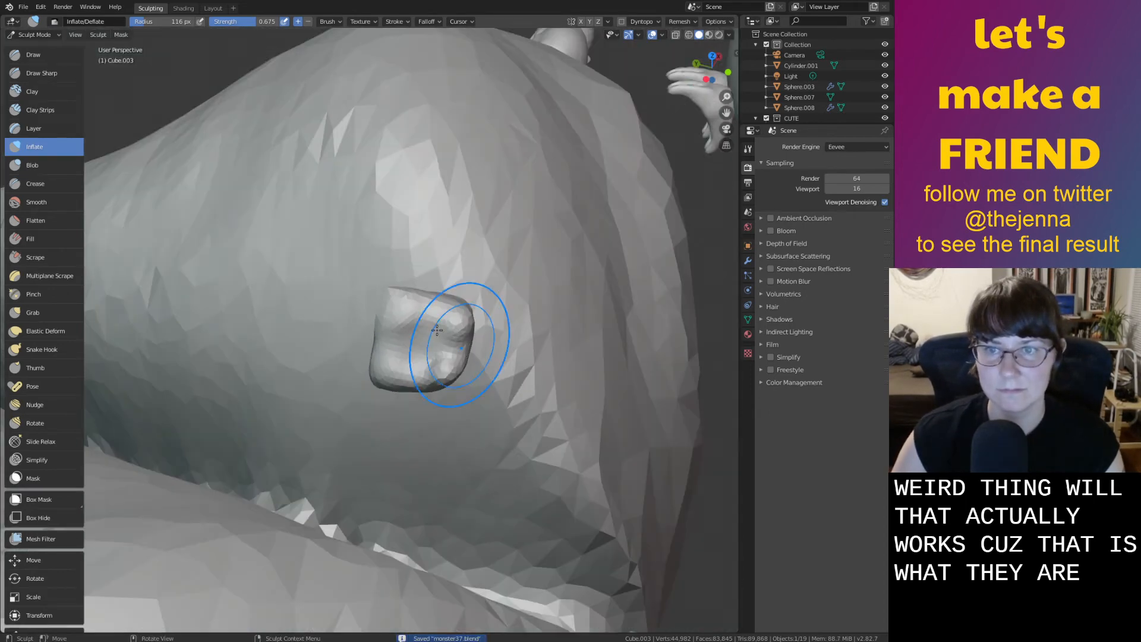
middle_click_drag(283, 193, 326, 163)
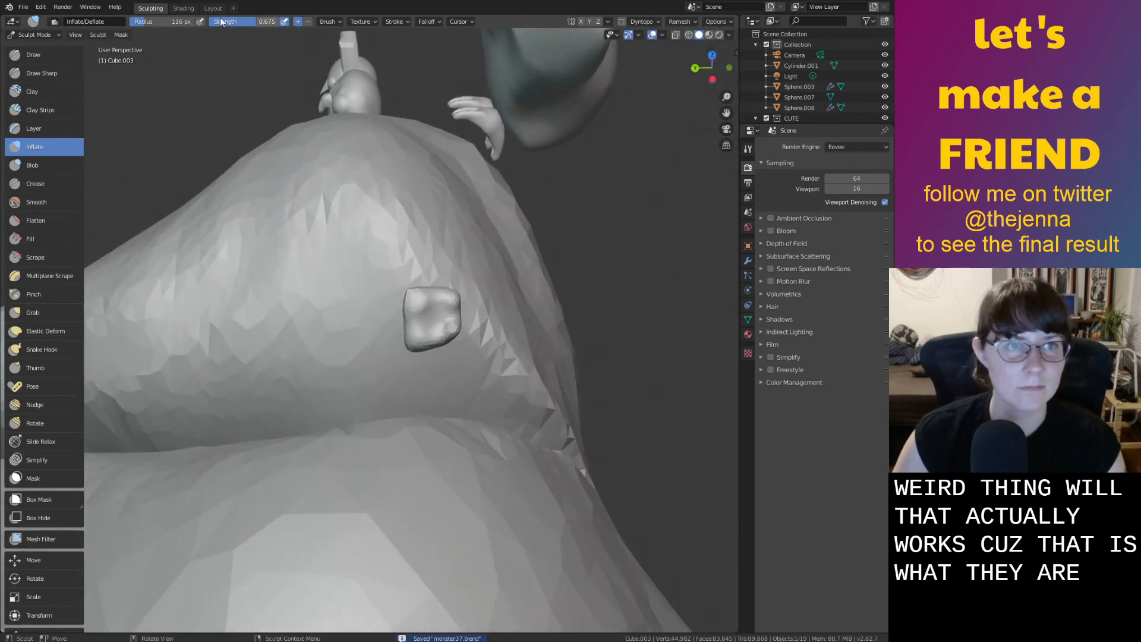
scroll(558, 326, "up", 6)
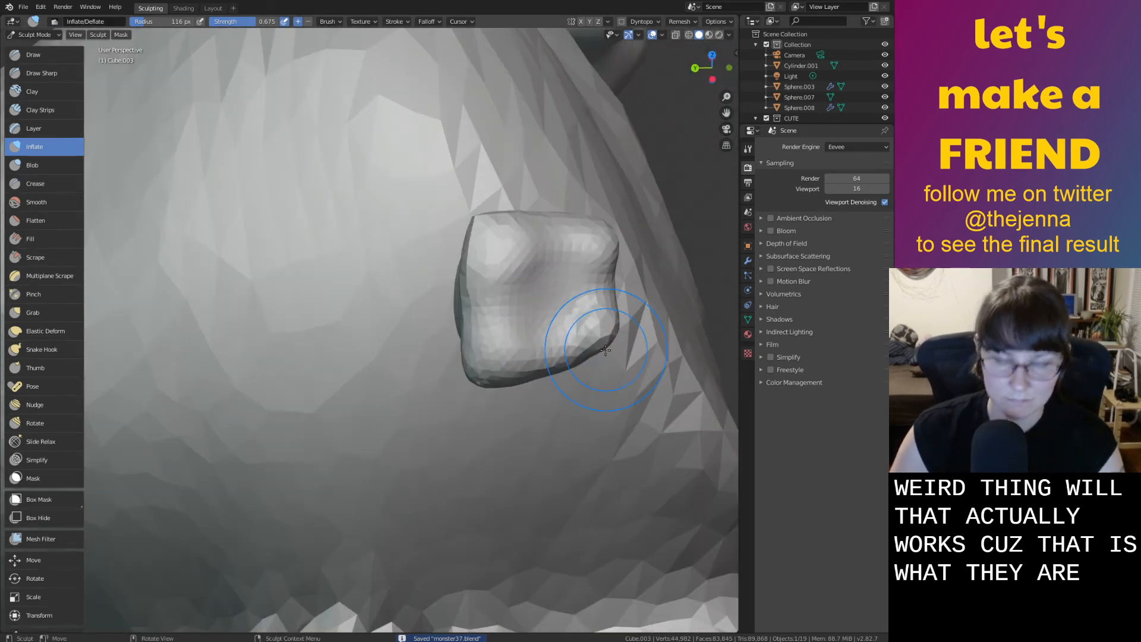
mouse_move(558, 353)
left_mouse_down()
mouse_move(601, 321)
mouse_move(577, 332)
left_mouse_up()
Return to Object Mode and duplicate the tooth twice, placing one copy on each side of the original along the groove
left_click(212, 8)
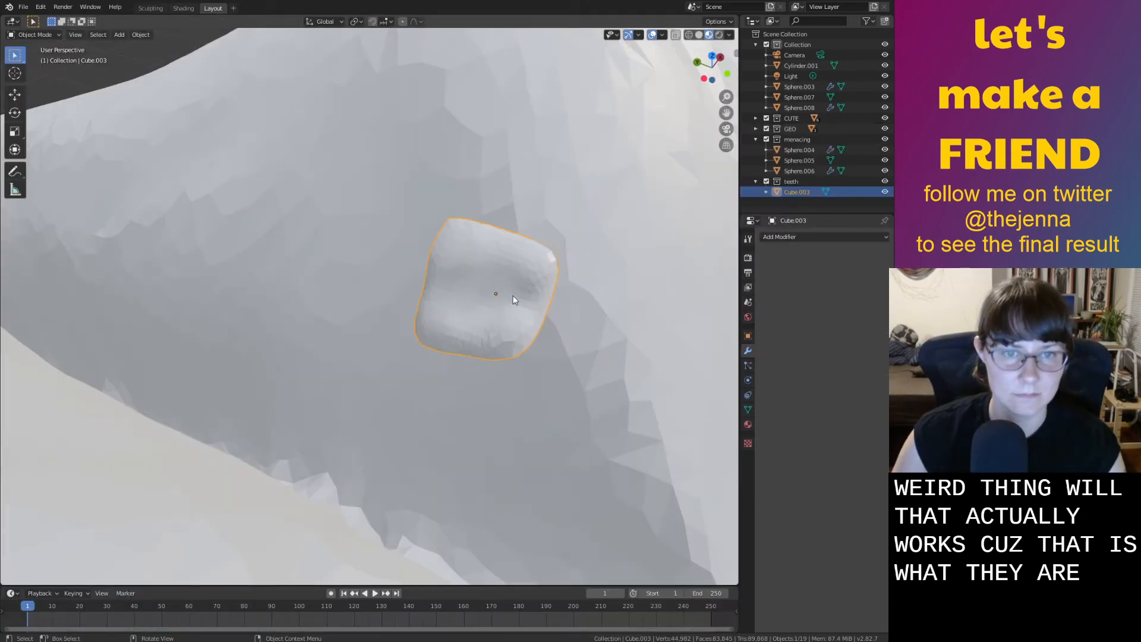
scroll(535, 304, "down", 7)
mouse_move(524, 311)
middle_mouse_down()
mouse_move(523, 327)
mouse_move(531, 322)
middle_mouse_up()
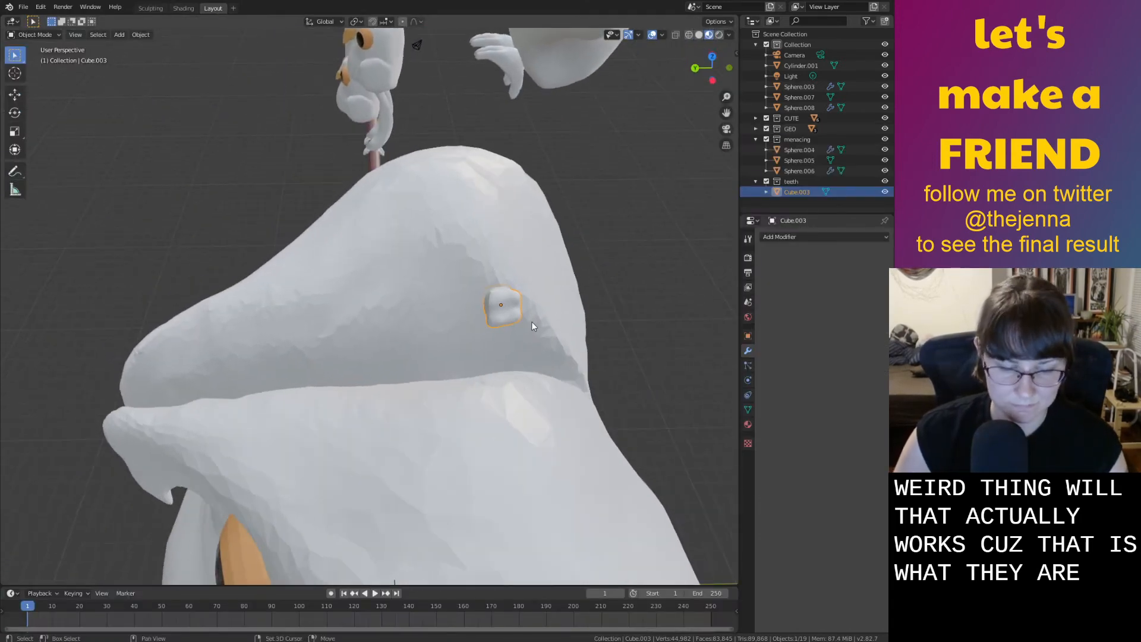
key("shift+d")
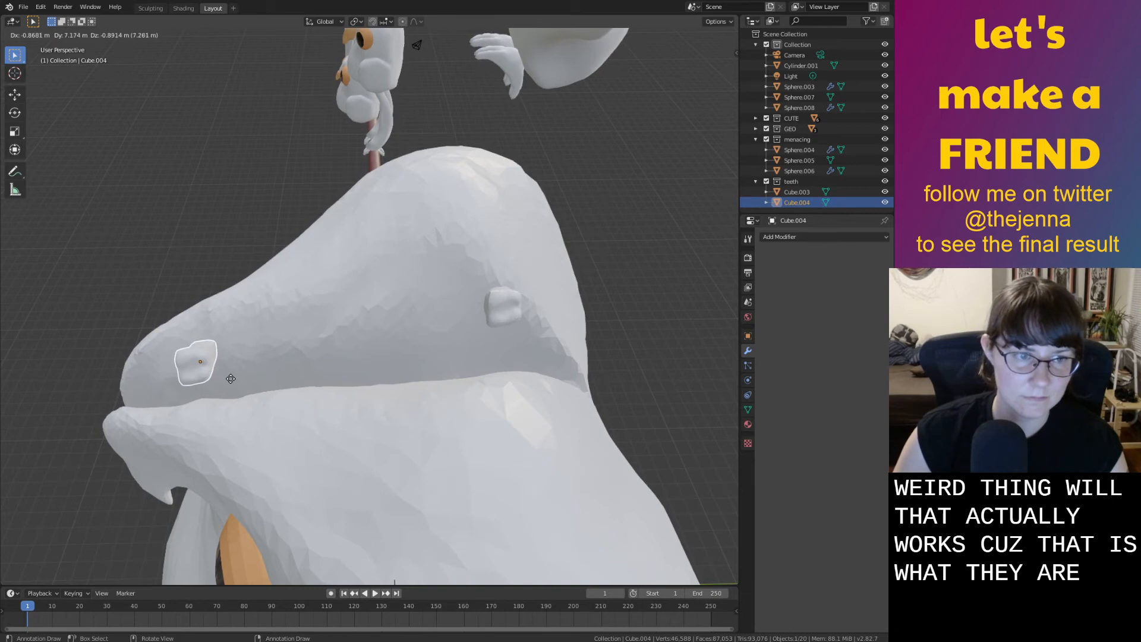
left_click(500, 296)
key("shift+d")
left_click(550, 333)
Shift the rearmost tooth along Y, then X, then Y again to follow the curve of the groove
middle_click_drag(549, 333, 470, 380)
key("g")
key("y")
left_click(365, 463)
key("g")
key("x")
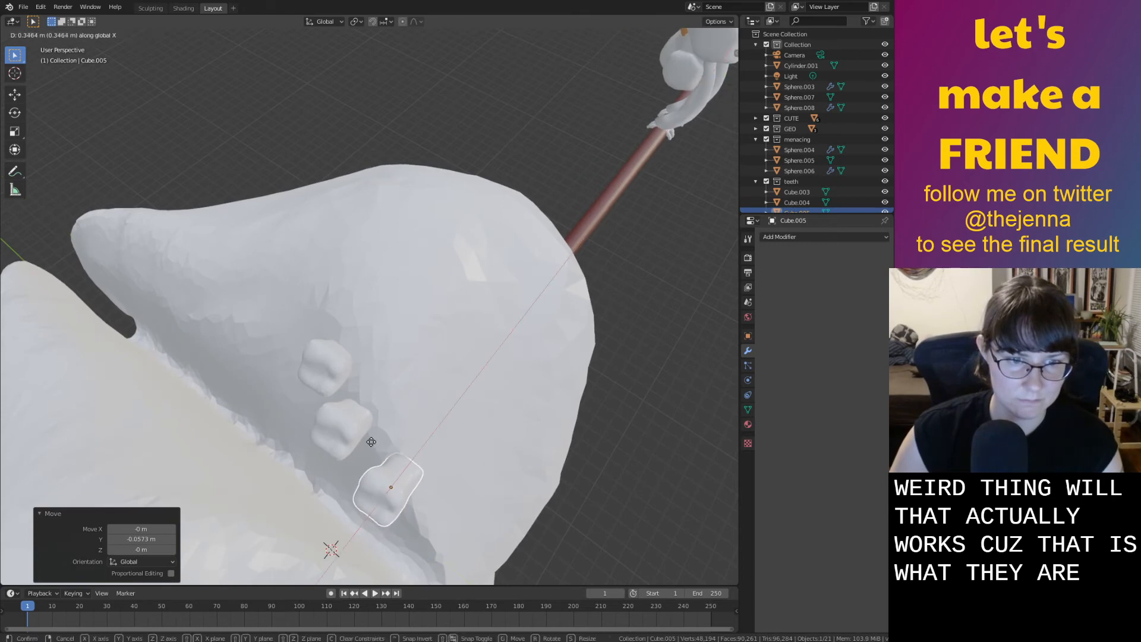
left_click(383, 429)
key("g")
key("y")
left_click(362, 426)
Move the rearmost tooth along Z, then reposition it freely by about -0.28 m X, 0.10 m Y and -0.16 m Z
middle_click_drag(376, 426, 363, 361)
key("g")
key("z")
left_click(337, 319)
key("g")
left_click(320, 329)
Rotate the rearmost tooth about 70 degrees around its local X axis
middle_click_drag(342, 291, 390, 262)
key("r")
key("r")
key("y")
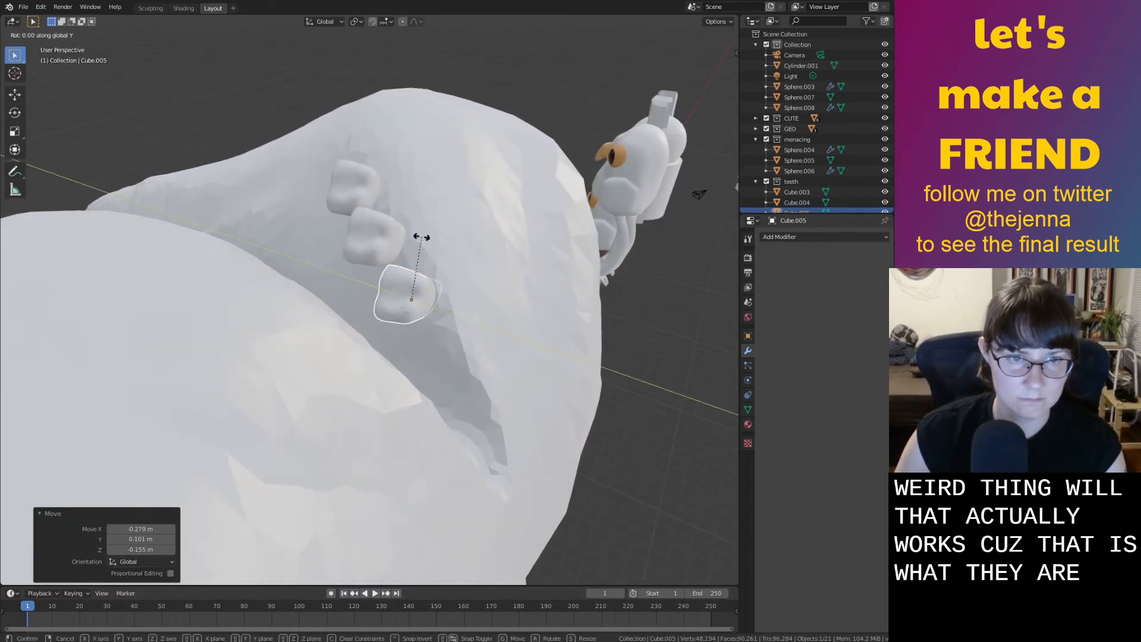
key("x")
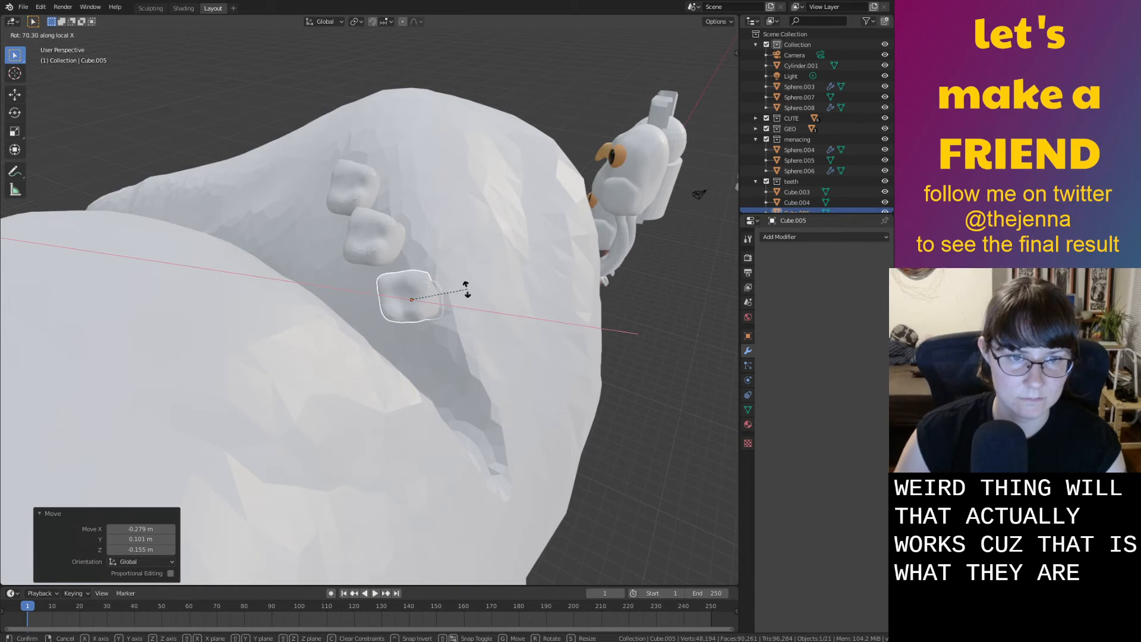
left_click(466, 293)
Rotate the middle tooth around its local X axis, scale it to about 0.883 and nudge it toward the rearmost tooth
middle_click_drag(465, 295, 428, 243)
left_click(441, 280)
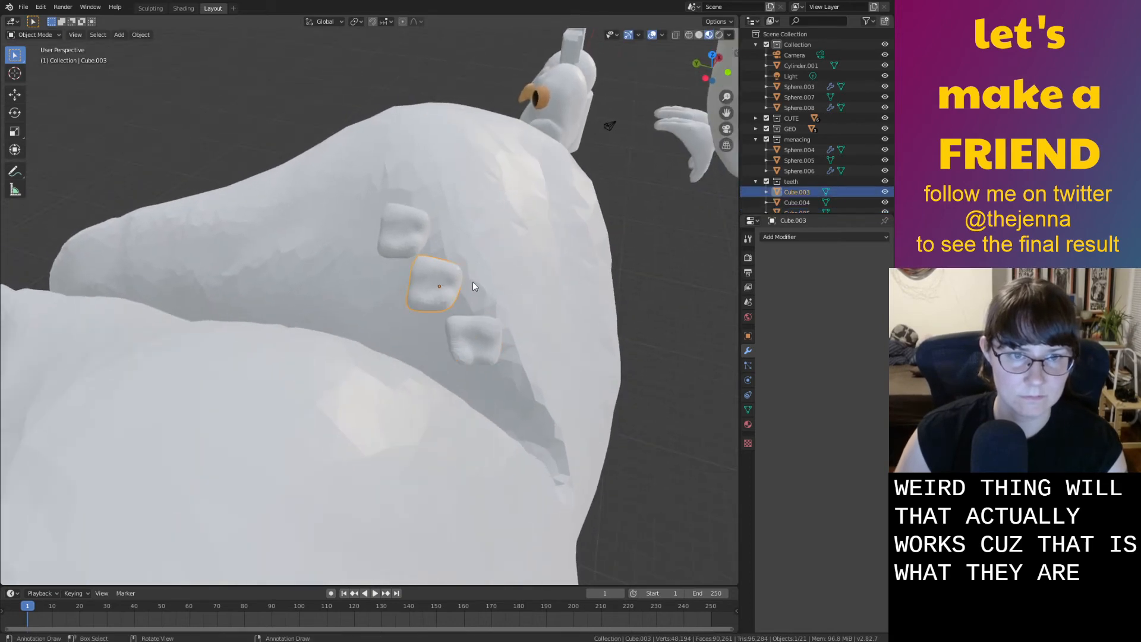
key("r")
key("x")
key("x")
key("Return")
key("s")
left_click(463, 252)
key("g")
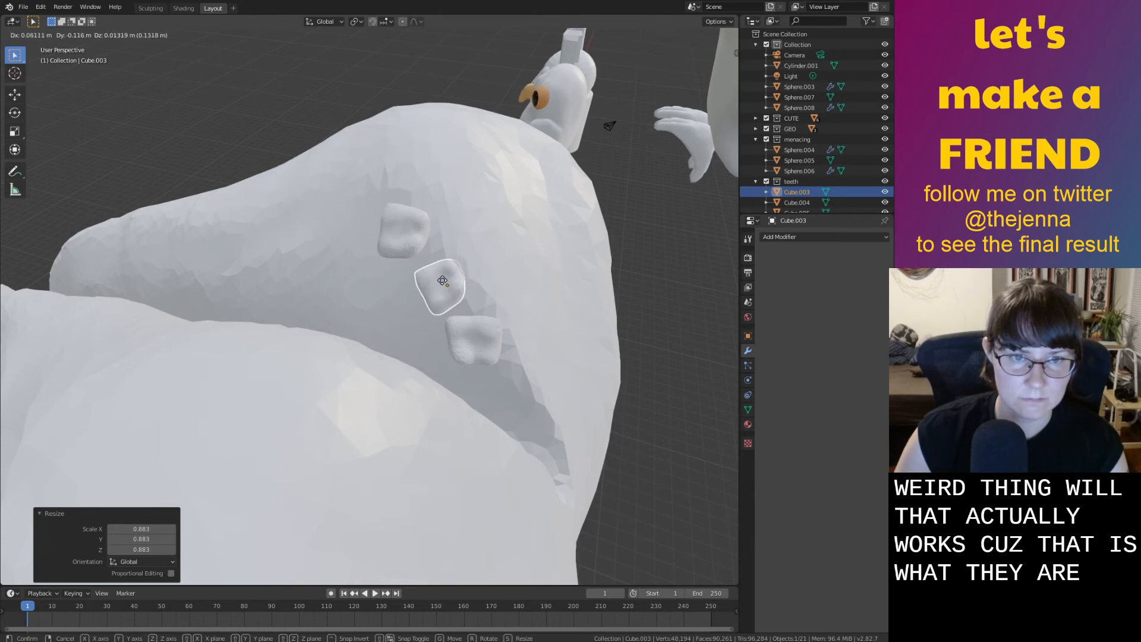
left_click(443, 281)
Move the front tooth closer to the middle one, rotate it around its local X axis and rescale it
left_click(414, 233)
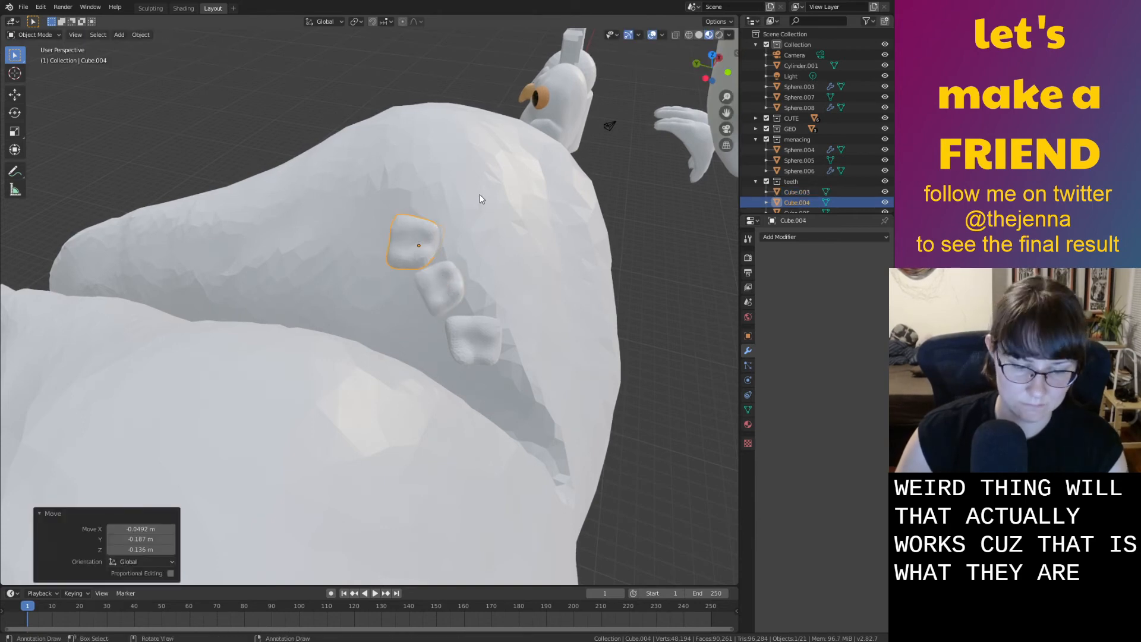
key("r")
key("z")
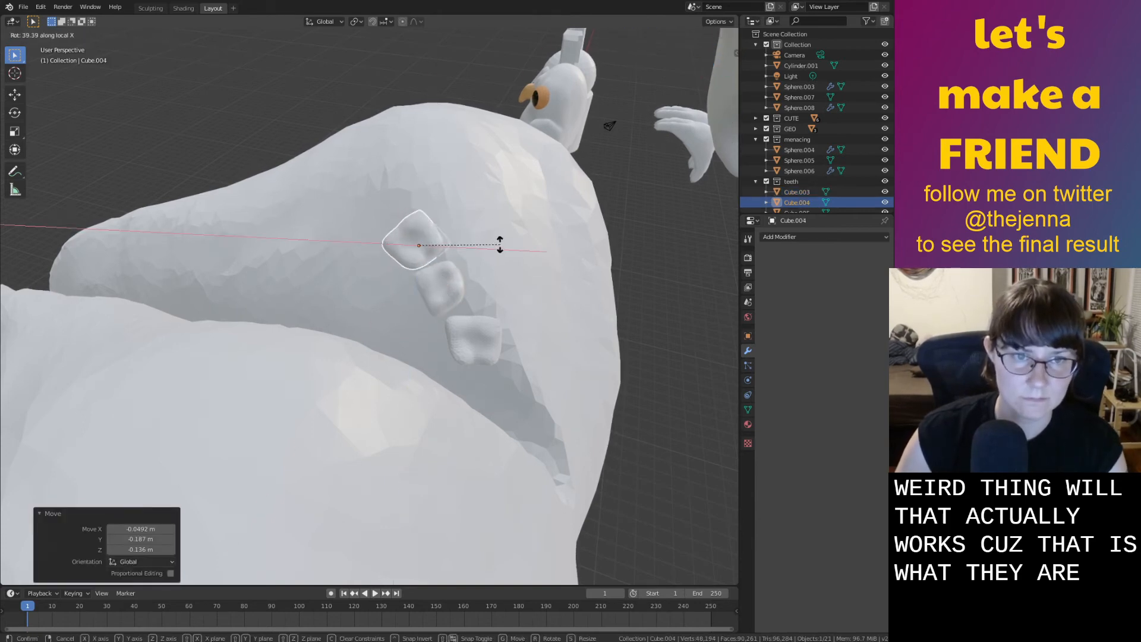
left_click(505, 262)
middle_click_drag(508, 262, 516, 240)
key("s")
left_click(527, 234)
Adjust the rearmost tooth's tilt by rotating it around its local X axis
left_click(494, 344)
middle_click_drag(494, 344, 634, 330)
key("r")
key("x")
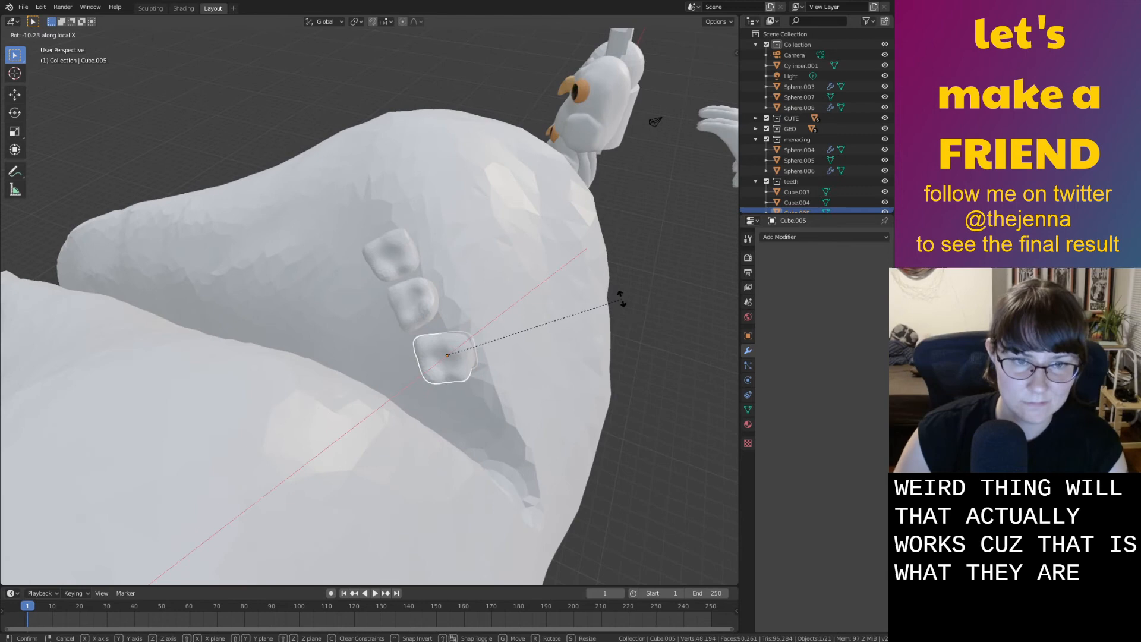
left_click(599, 260)
middle_click_drag(600, 259, 502, 293)
left_click(464, 283, "shift")
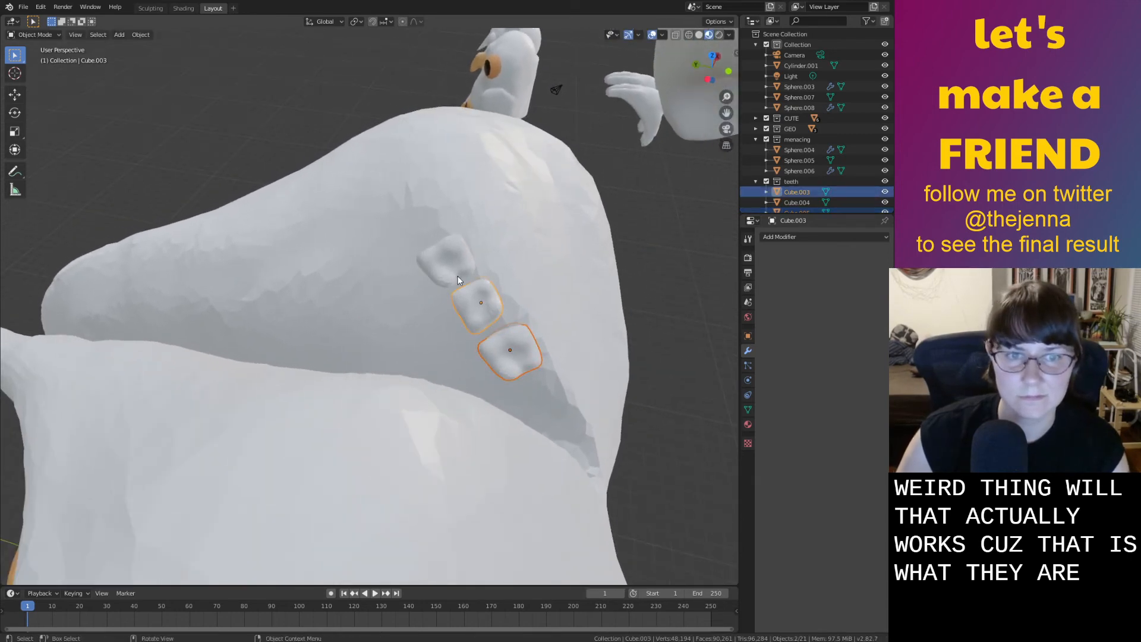
left_click(452, 267, "shift")
left_click(499, 279)
left_click(475, 307, "shift")
middle_click_drag(475, 307, 442, 373)
left_click(366, 330, "shift")
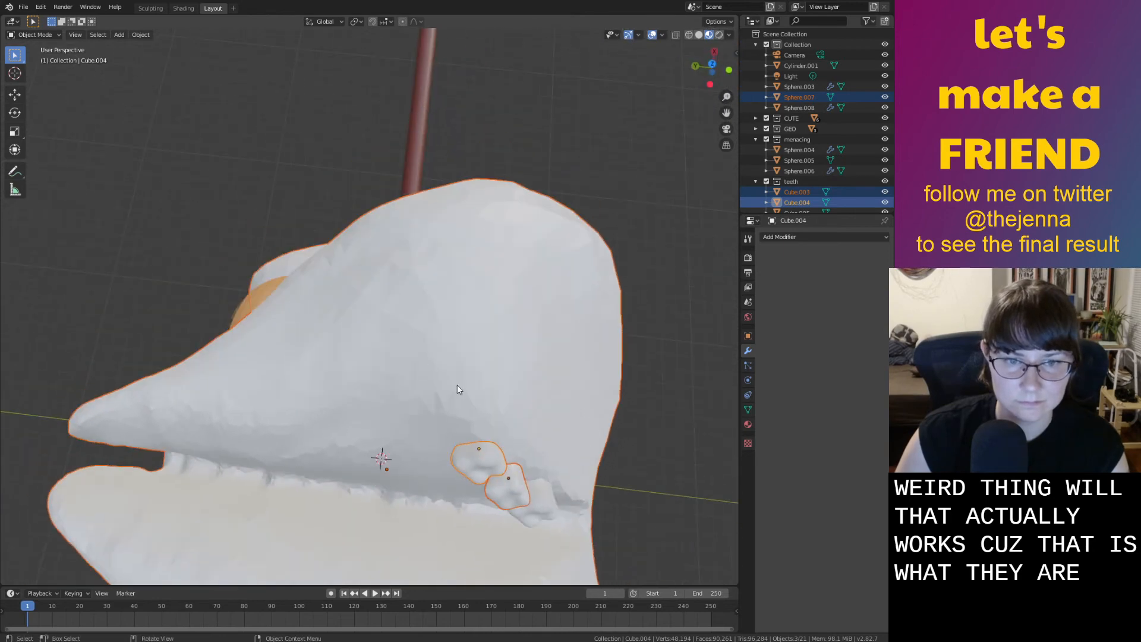
key("g")
right_click(494, 429)
Select the middle and front teeth together without the body and nudge them into place on the groove wall
left_click(497, 479)
left_click(481, 465, "shift")
key("g")
left_click(483, 468)
middle_click_drag(482, 467, 520, 346)
left_click(501, 298)
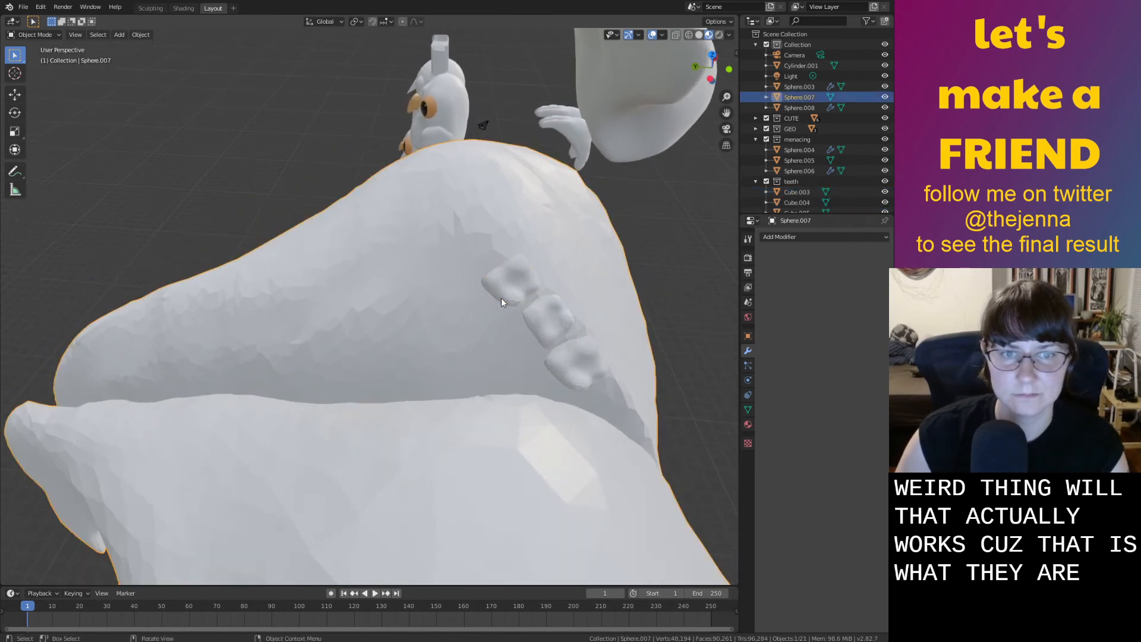
Flatten the front tooth by scaling it to about 0.505 along its local Y axis
left_click(515, 284)
key("s")
key("x")
key("x")
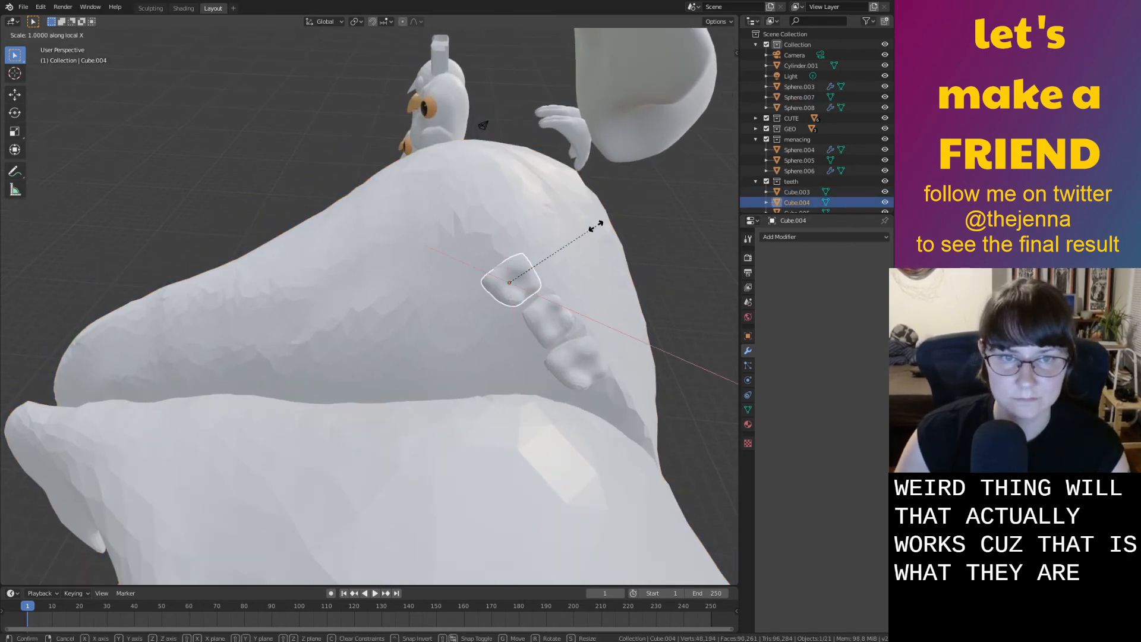
key("y")
key("y")
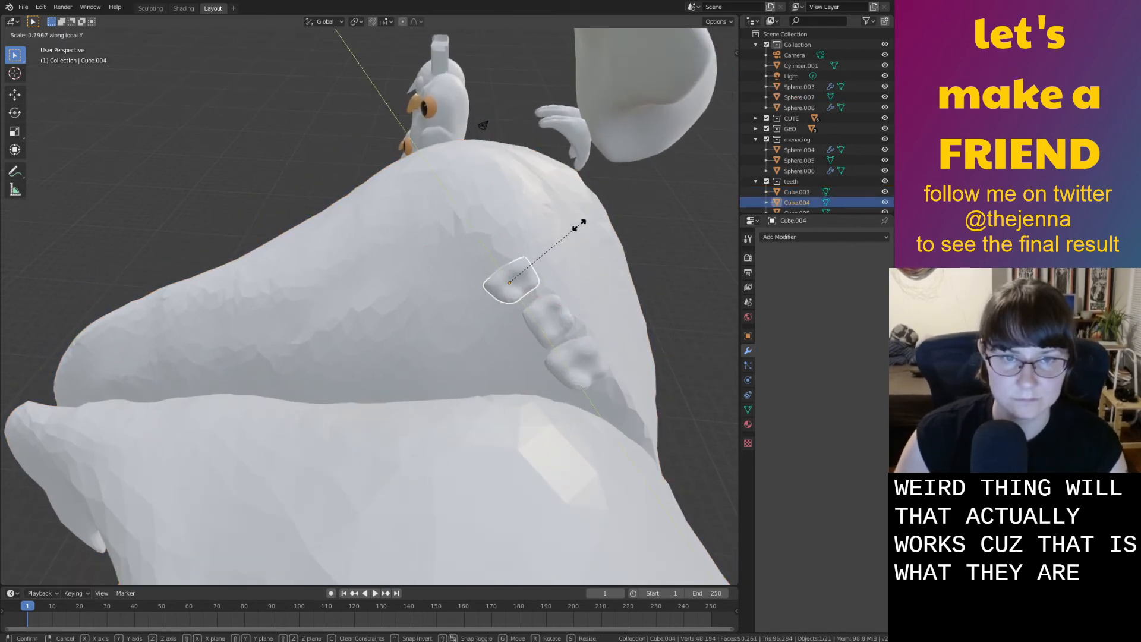
key("y")
key("y")
right_click(560, 233)
key("s")
key("y")
left_click(549, 241)
Rotate the flattened tooth about 61.4° around its local X axis
key("r")
key("y")
right_click(563, 254)
key("r")
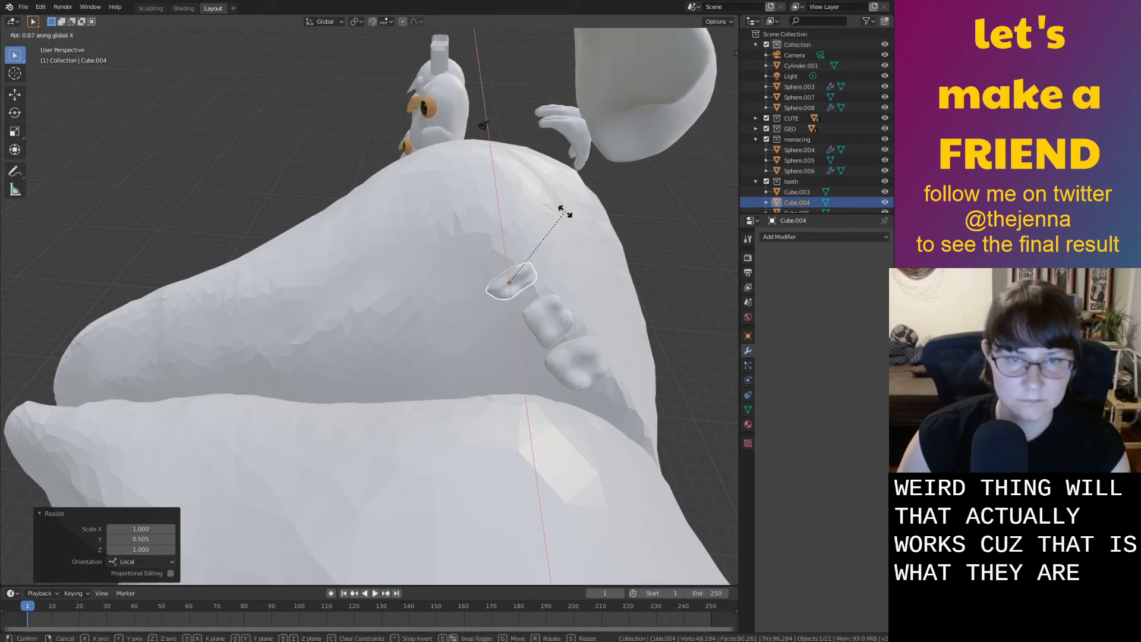
key("z")
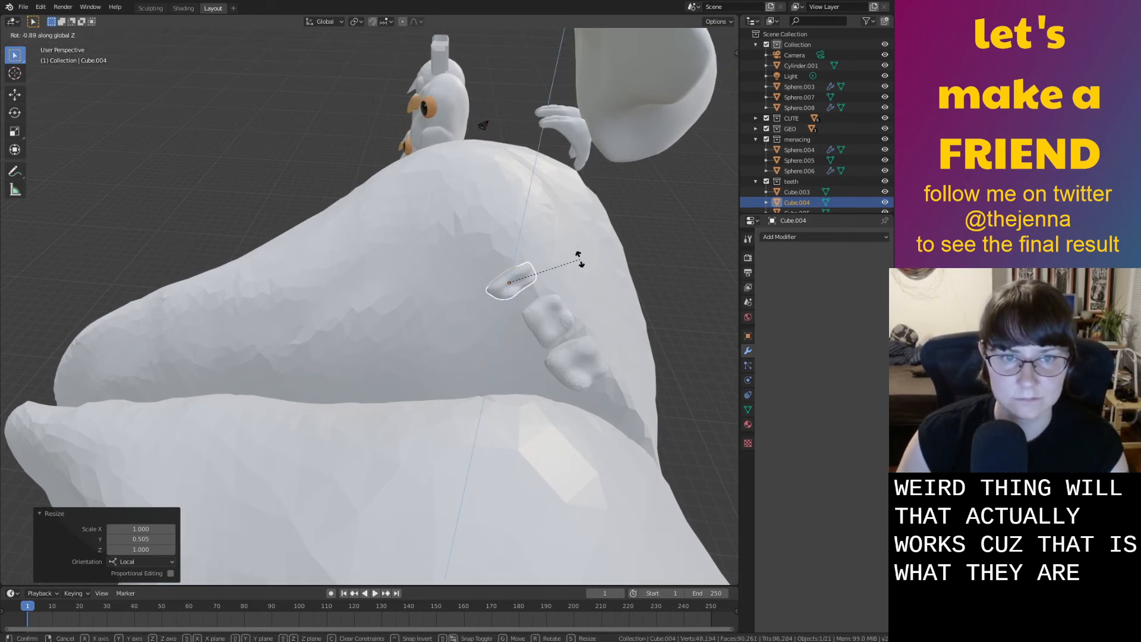
key("x")
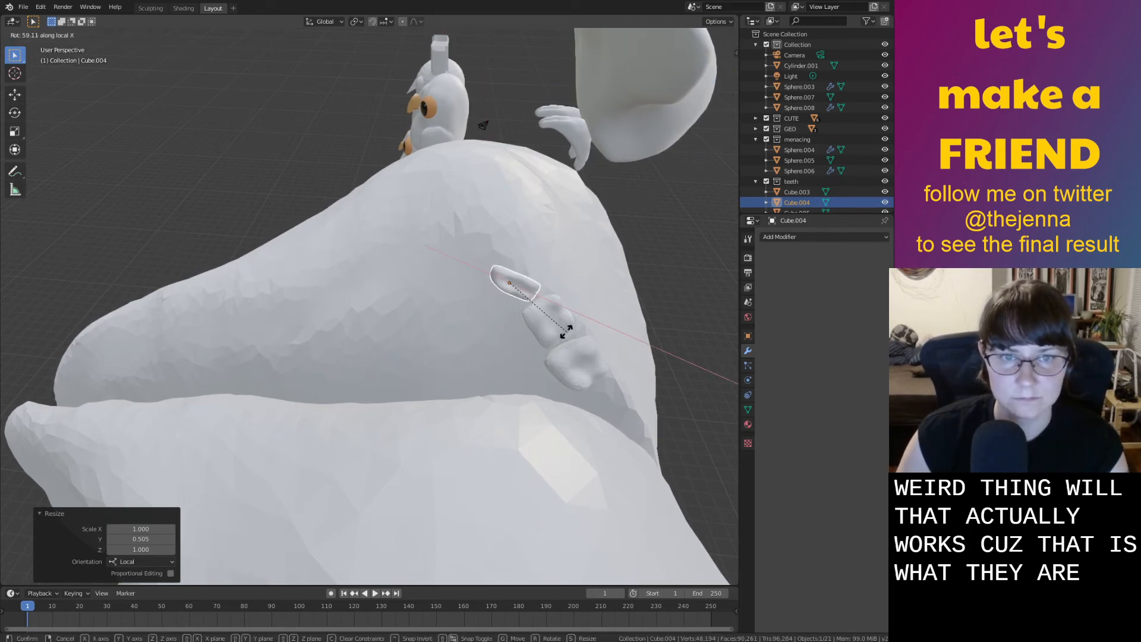
left_click(566, 335)
Turn the flattened tooth further around its X axis and move it up against the neighbouring molar
scroll(557, 322, "up", 1)
middle_click_drag(558, 323, 556, 322)
scroll(550, 321, "up", 1)
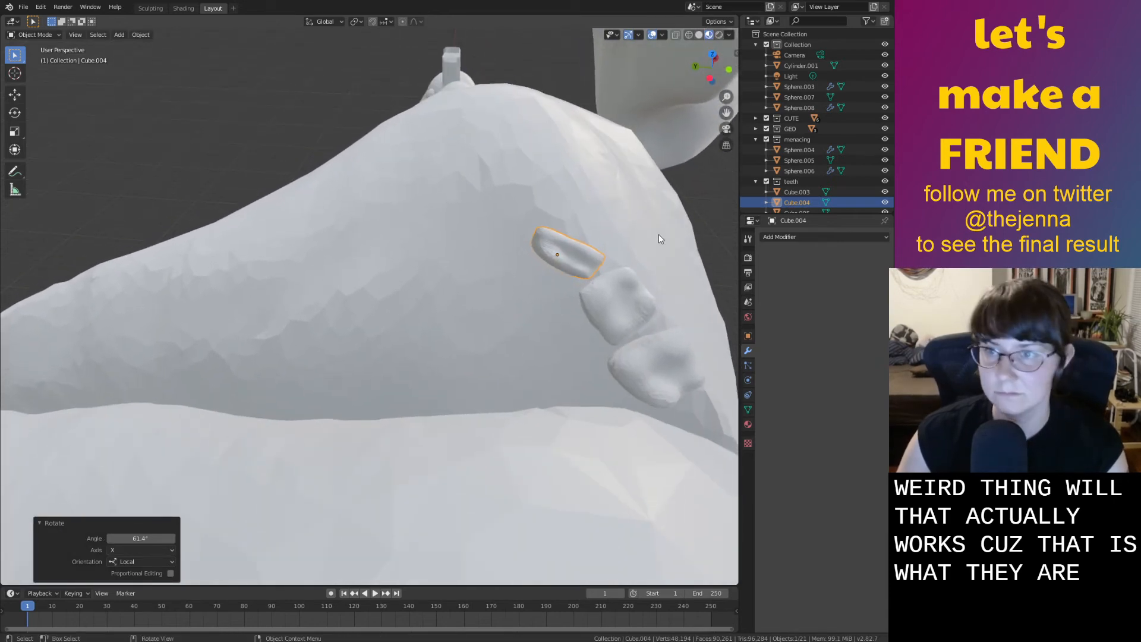
key("r")
key("Escape")
key("r")
key("x")
left_click(656, 275)
middle_click_drag(657, 280, 610, 246)
key("g")
left_click(544, 279)
Duplicate the flattened tooth and offset the copy about 0.384, 0.628 and 0.52 m in X, Y and Z to extend the row
key("shift+d")
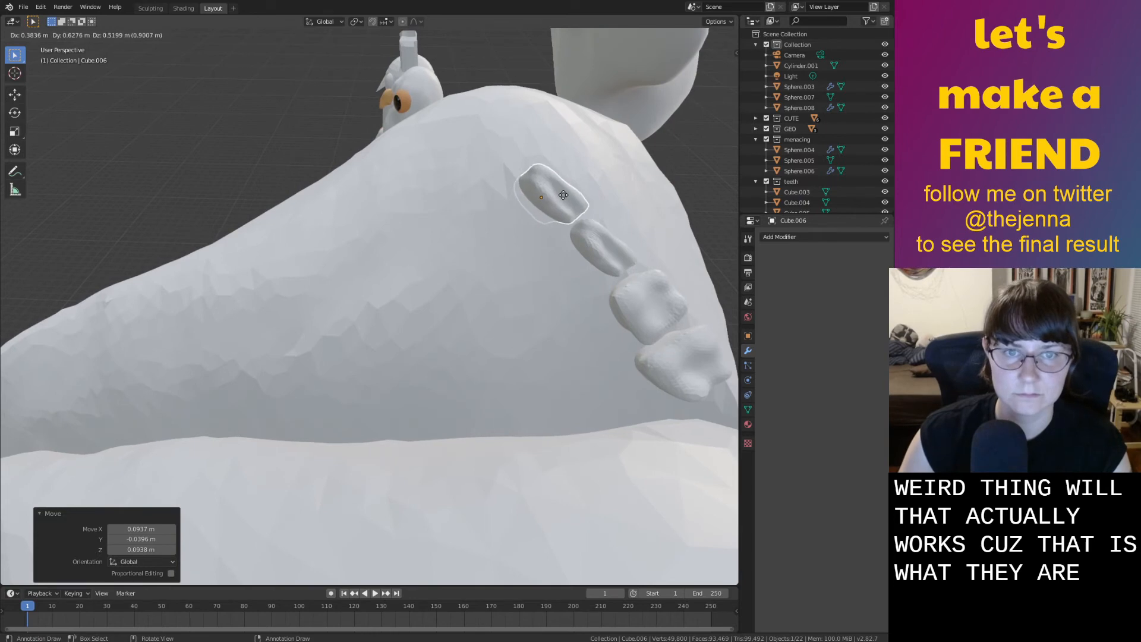
left_click(675, 194)
middle_click_drag(664, 160, 634, 118)
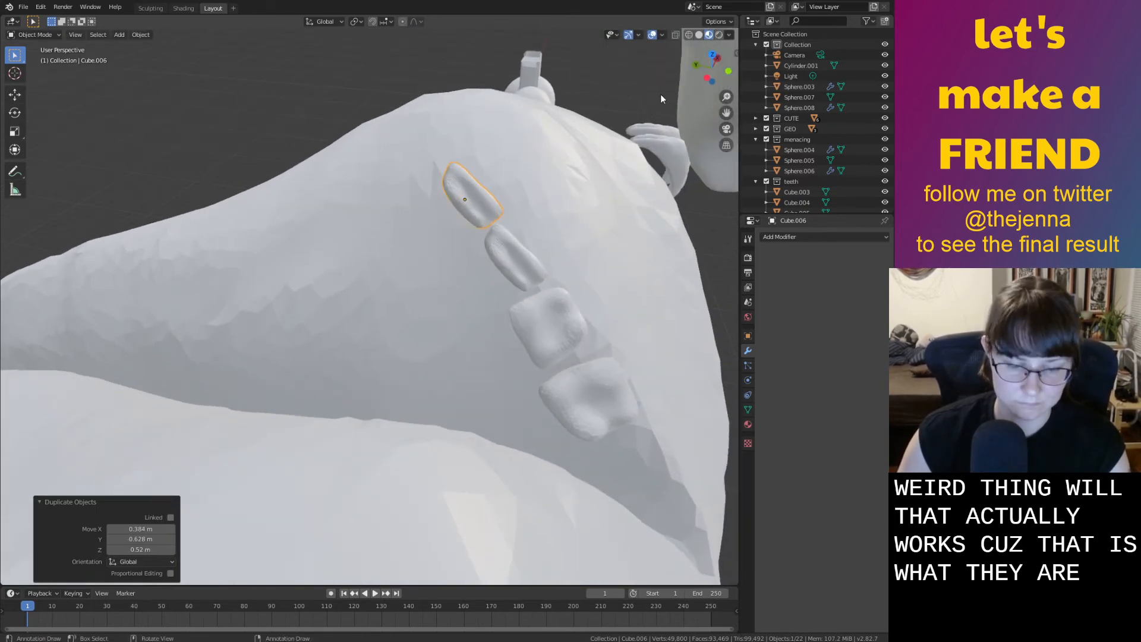
Shrink the new tooth along its local X axis and scale it to about 0.704 along its local Y axis
key("s")
key("x")
key("x")
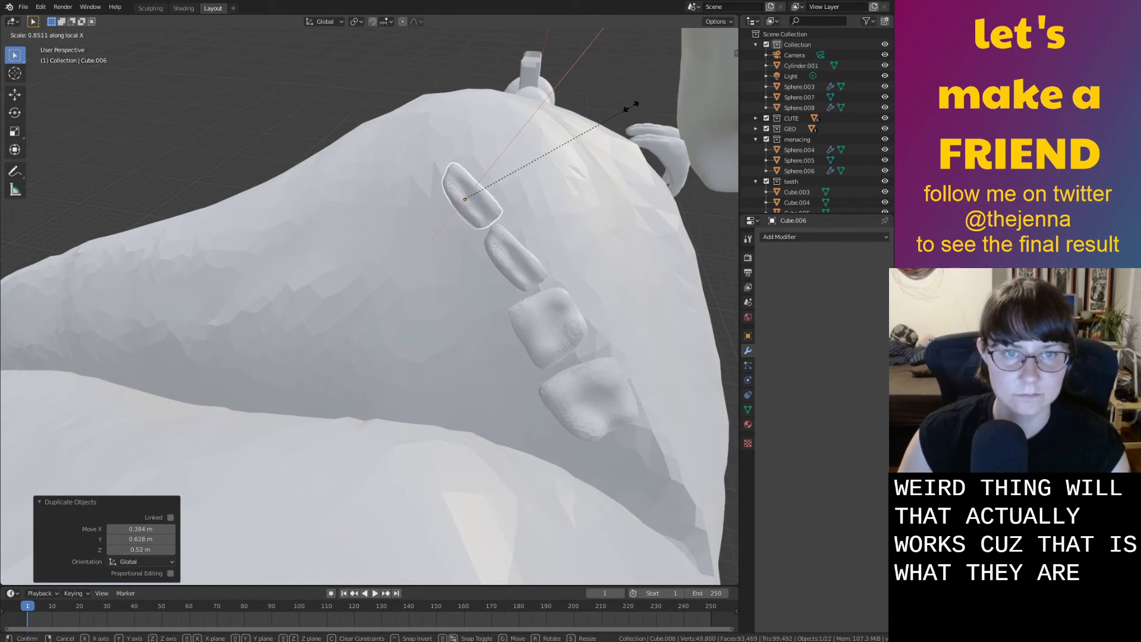
left_click(536, 157)
key("s")
key("y")
key("y")
left_click(567, 167)
Rotate the new tooth about -6.5° in the view plane and scale it uniformly to about 0.825
middle_click_drag(568, 166, 593, 159)
key("r")
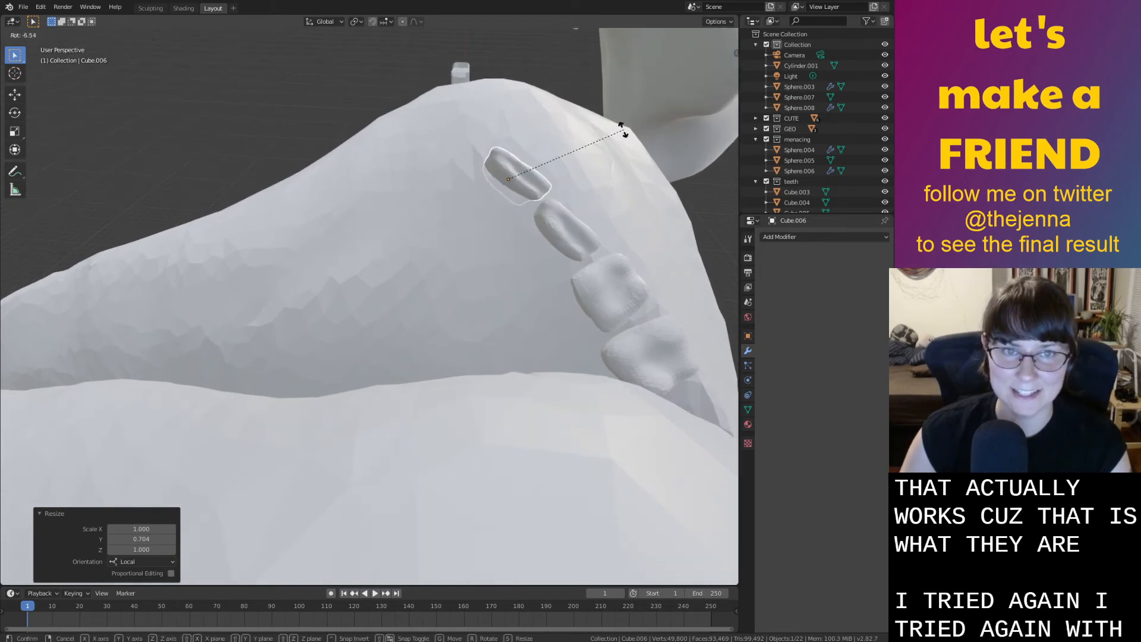
left_click(624, 128)
key("s")
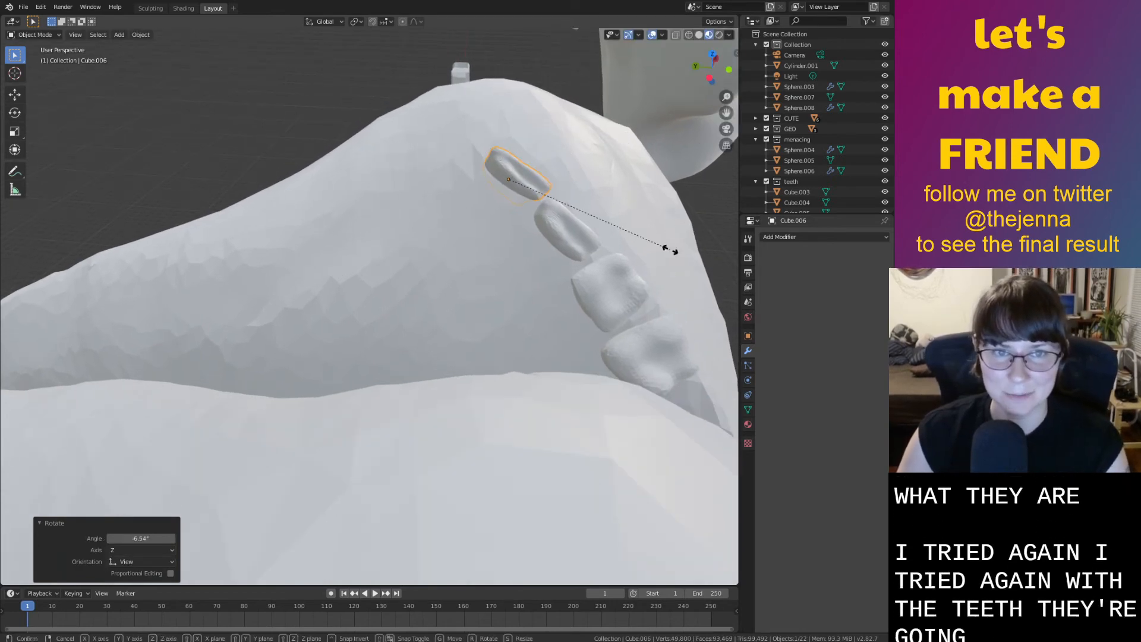
left_click(644, 234)
Reposition the small tooth so it sits on the beak surface in line with the row
middle_click_drag(643, 235, 660, 237)
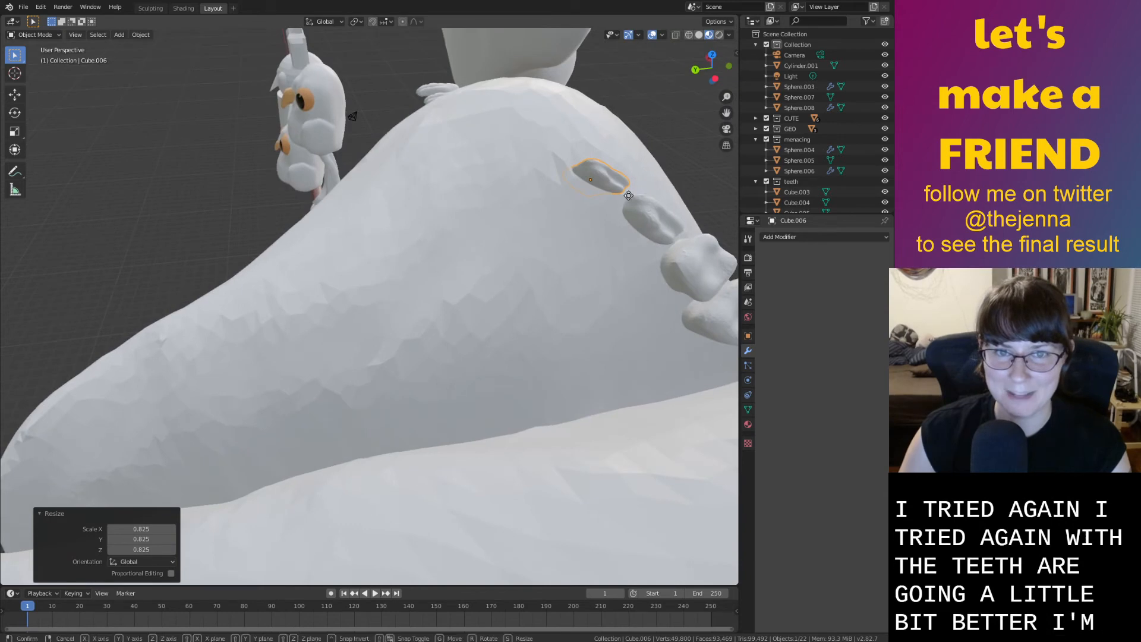
key("g")
left_click(648, 198)
middle_click_drag(647, 197, 619, 209)
key("g")
left_click(666, 93)
key("g")
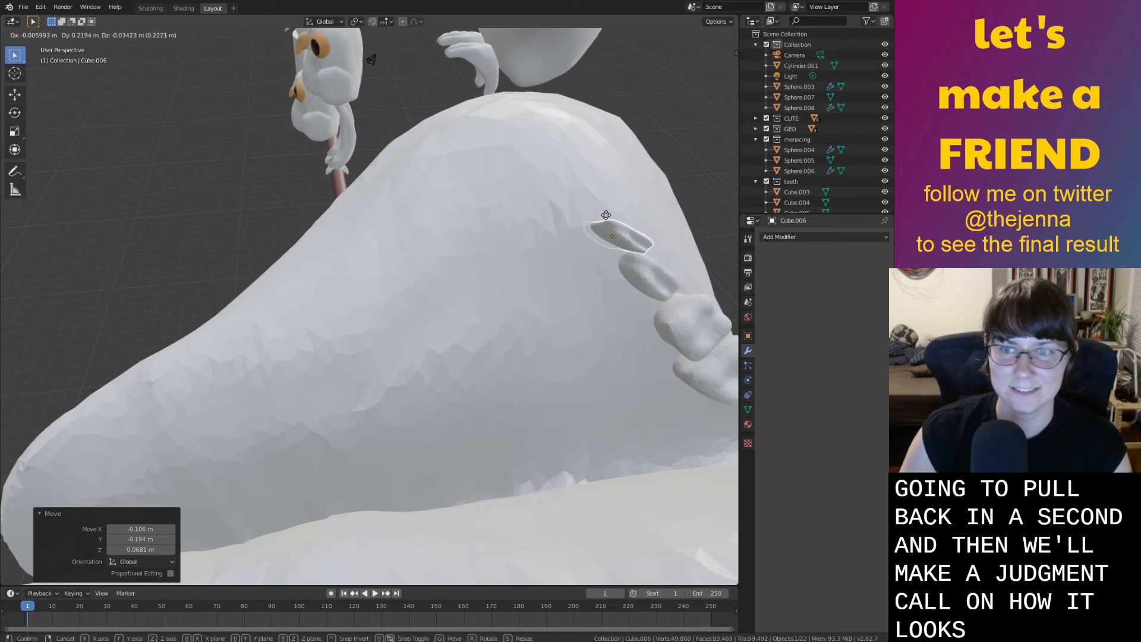
left_click(622, 227)
Duplicate the small tooth and place the copy just beyond it to continue the curved row
key("shift+d")
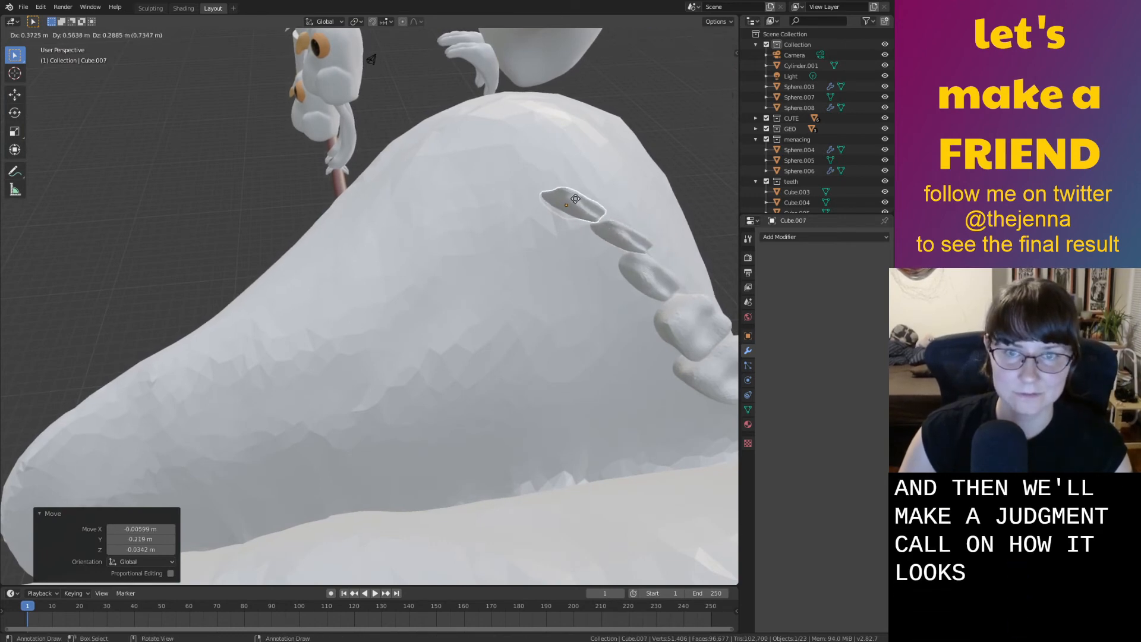
left_click(585, 202)
middle_click_drag(624, 205, 534, 211)
key("g")
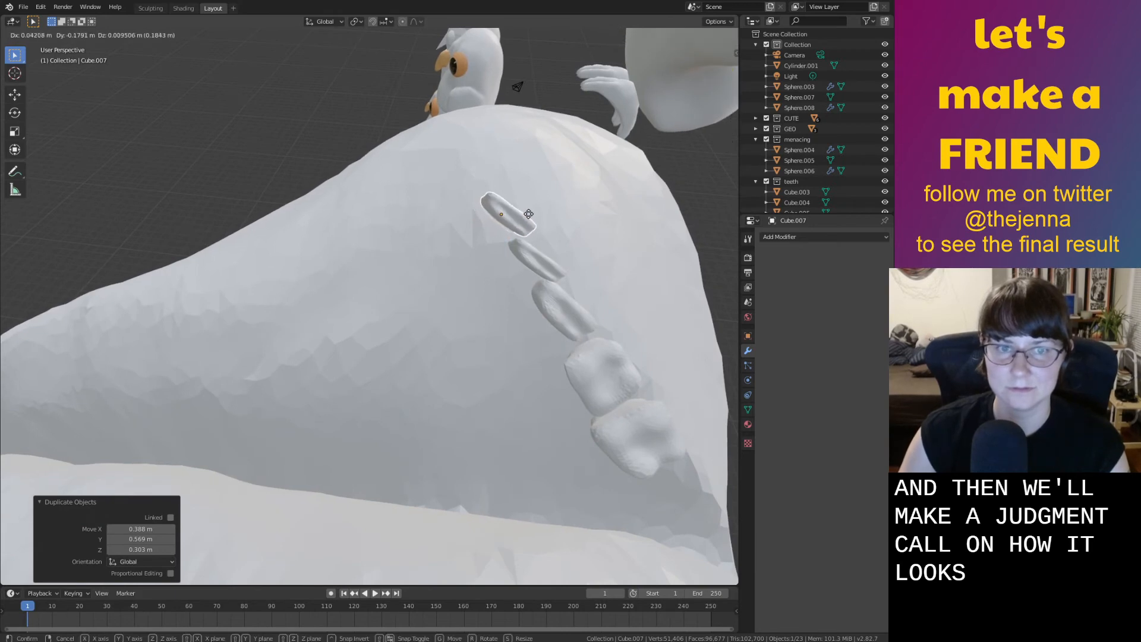
left_click(529, 218)
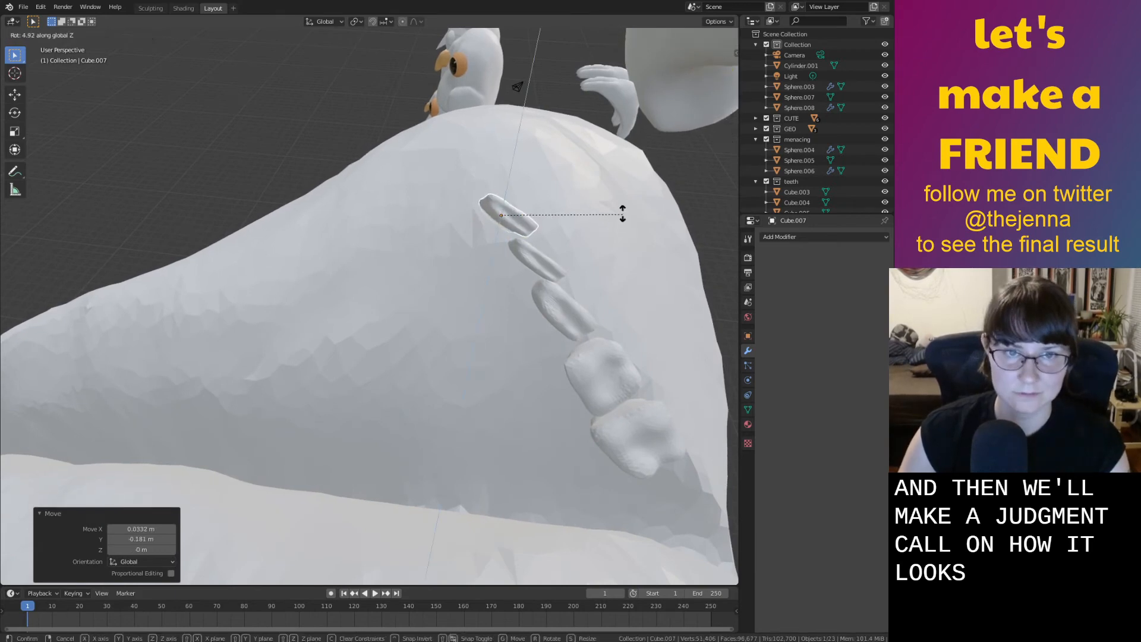
Rotate the newest tooth around its X axis to follow the curve and nudge it toward its neighbour
key("y")
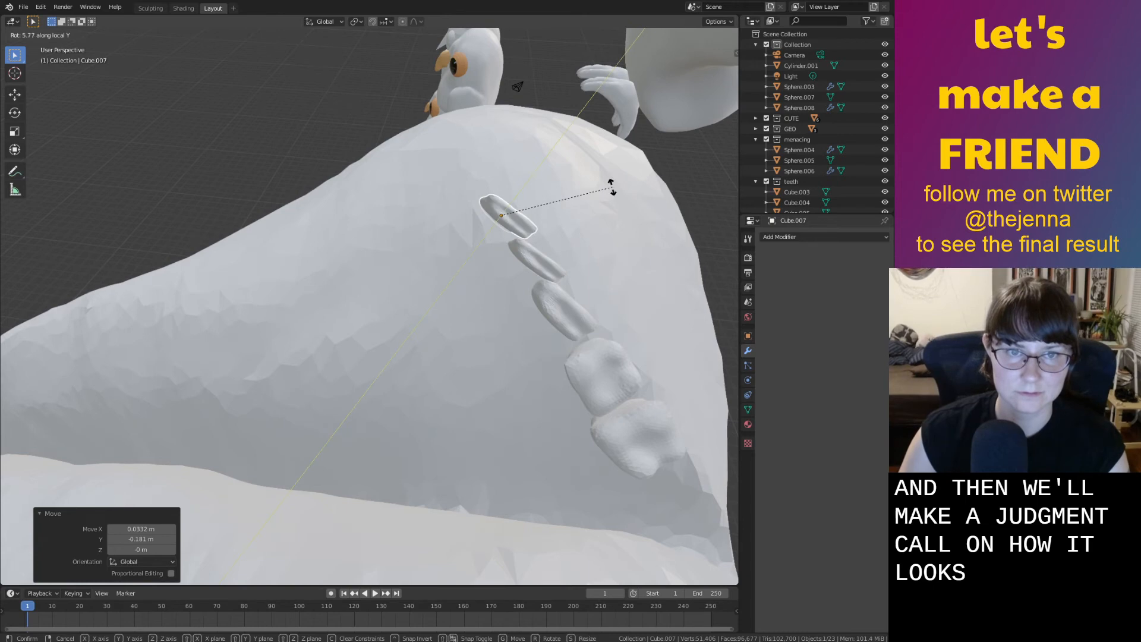
key("x")
left_click(595, 172)
key("g")
left_click(593, 178)
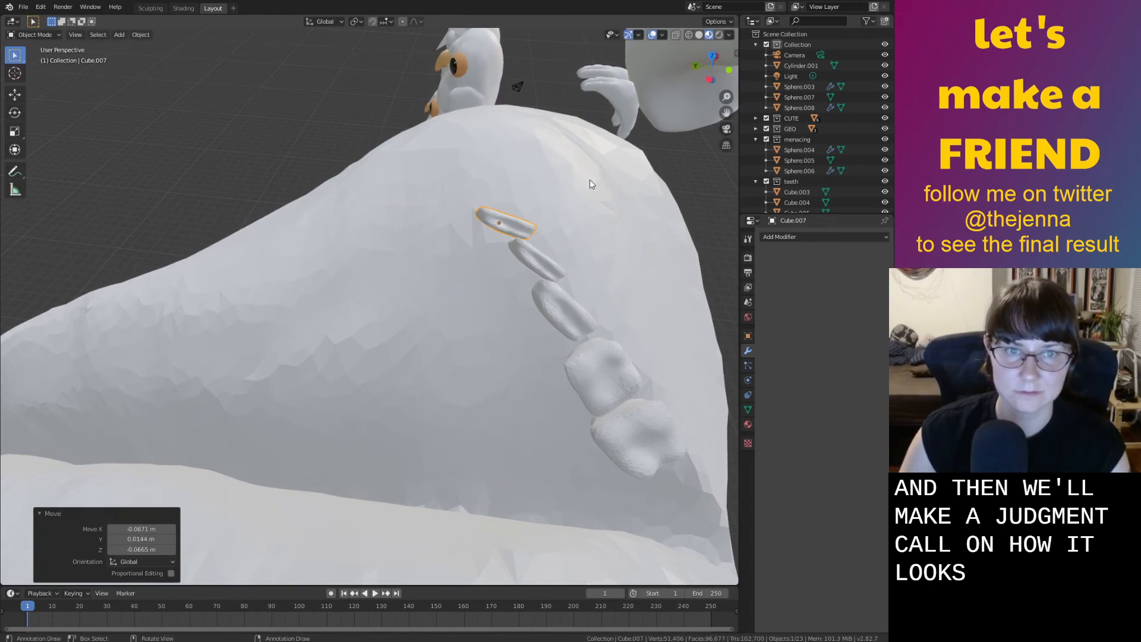
Duplicate the end tooth to extend the row and rotate the copy about -31.8° around its local X axis
key("shift+d")
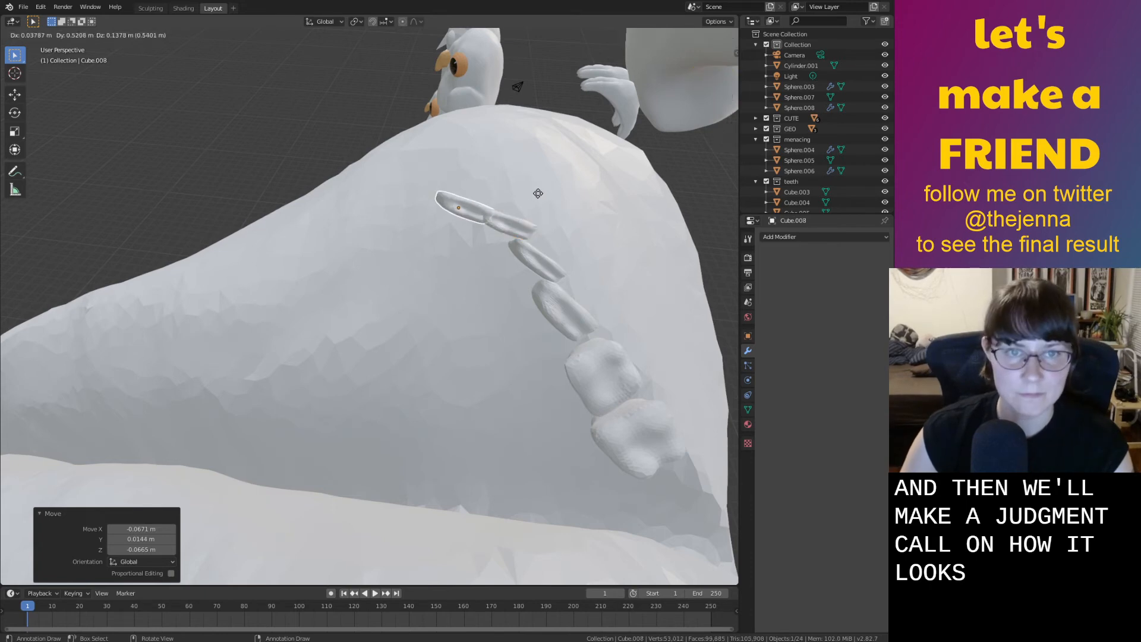
left_click(530, 199)
key("r")
key("x")
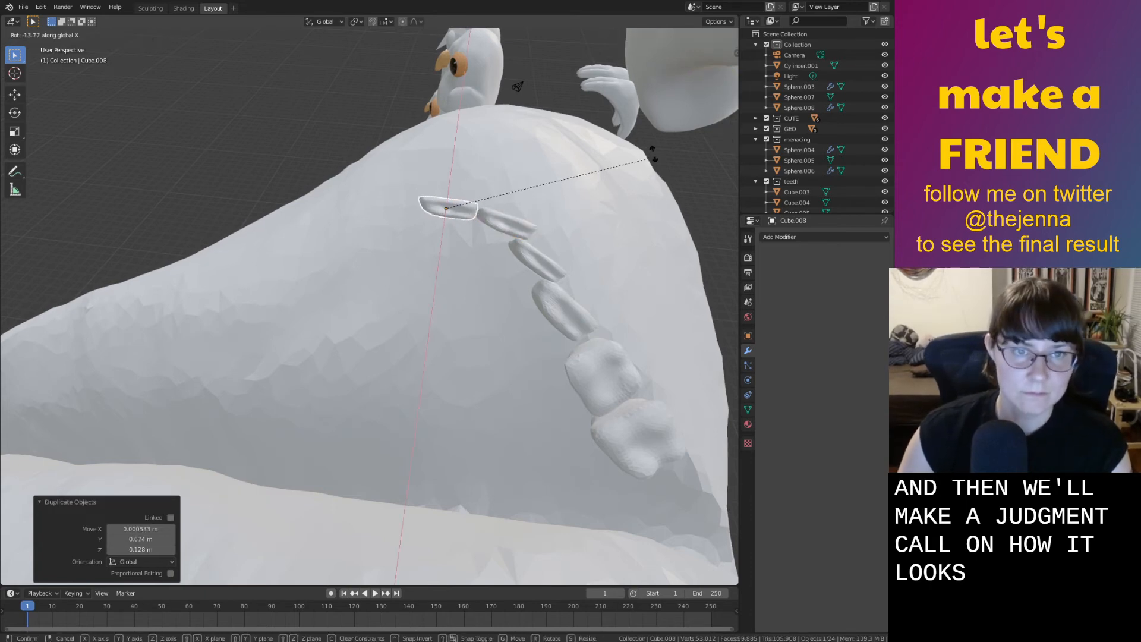
left_click(591, 105)
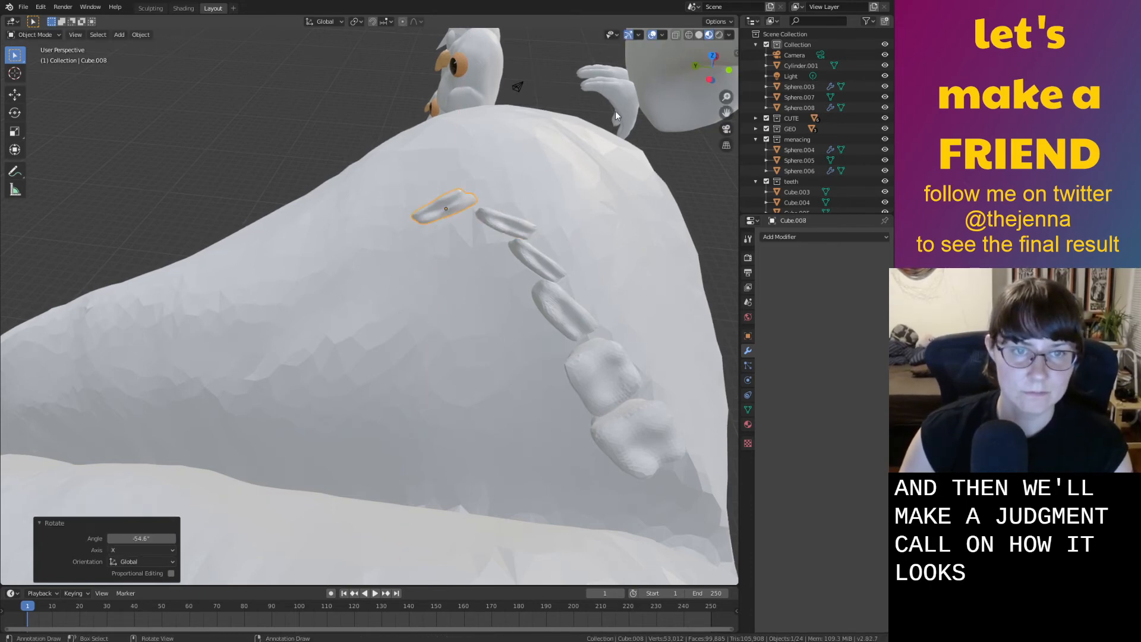
key("r")
key("x")
key("x")
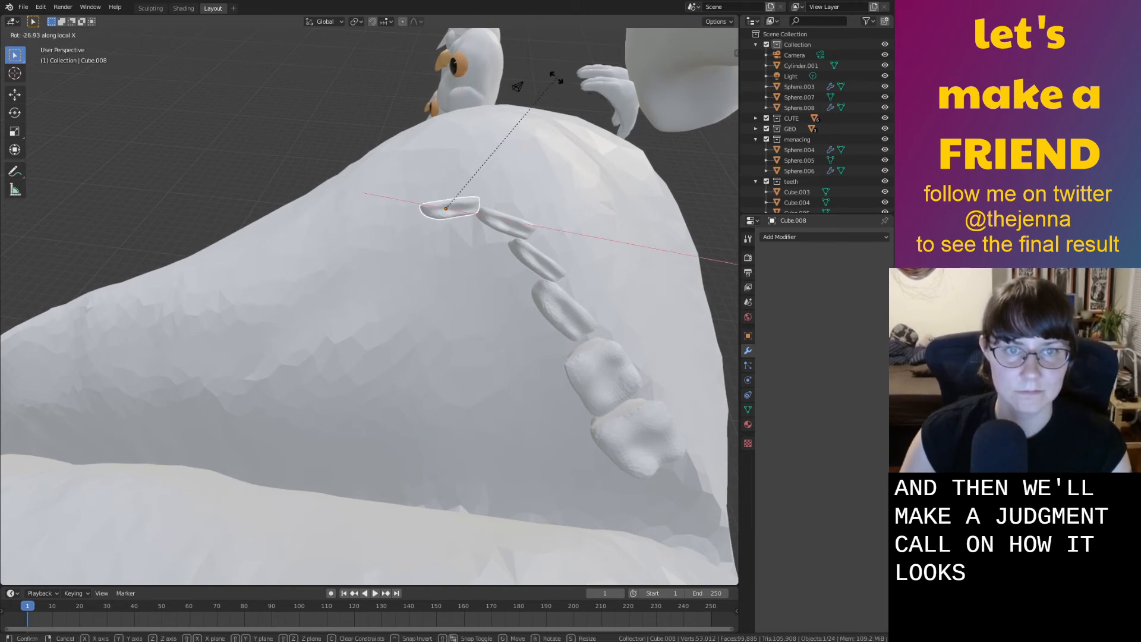
left_click(540, 74)
Thicken the end tooth by scaling it to about 1.28 along its local Y axis
middle_click_drag(467, 217, 472, 141)
key("s")
key("x")
key("x")
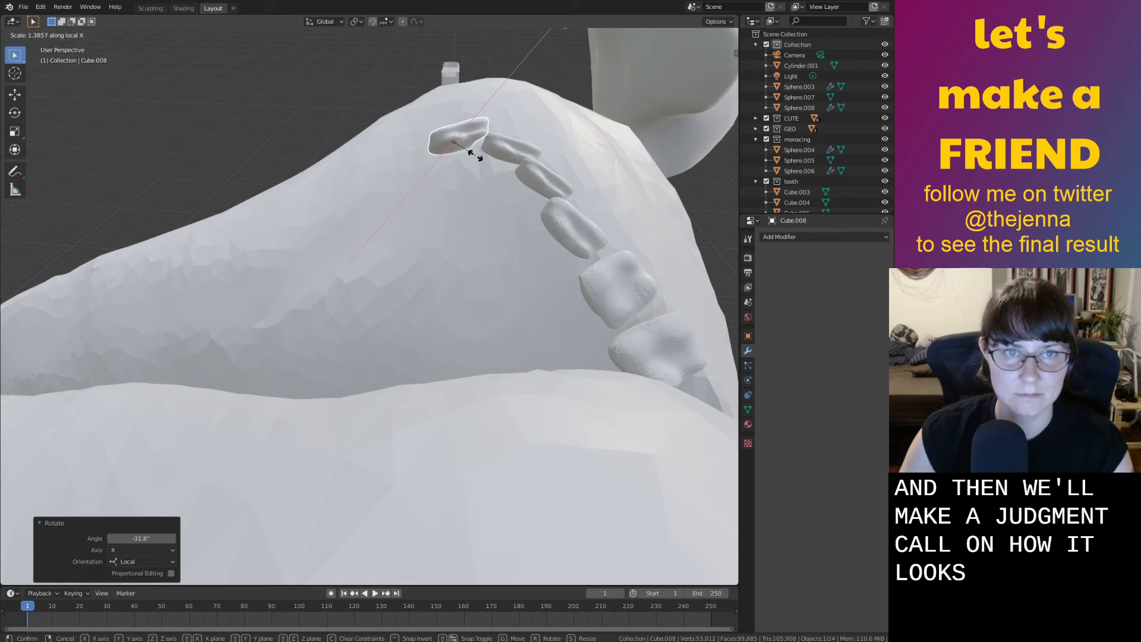
key("x")
key("x")
key("y")
key("y")
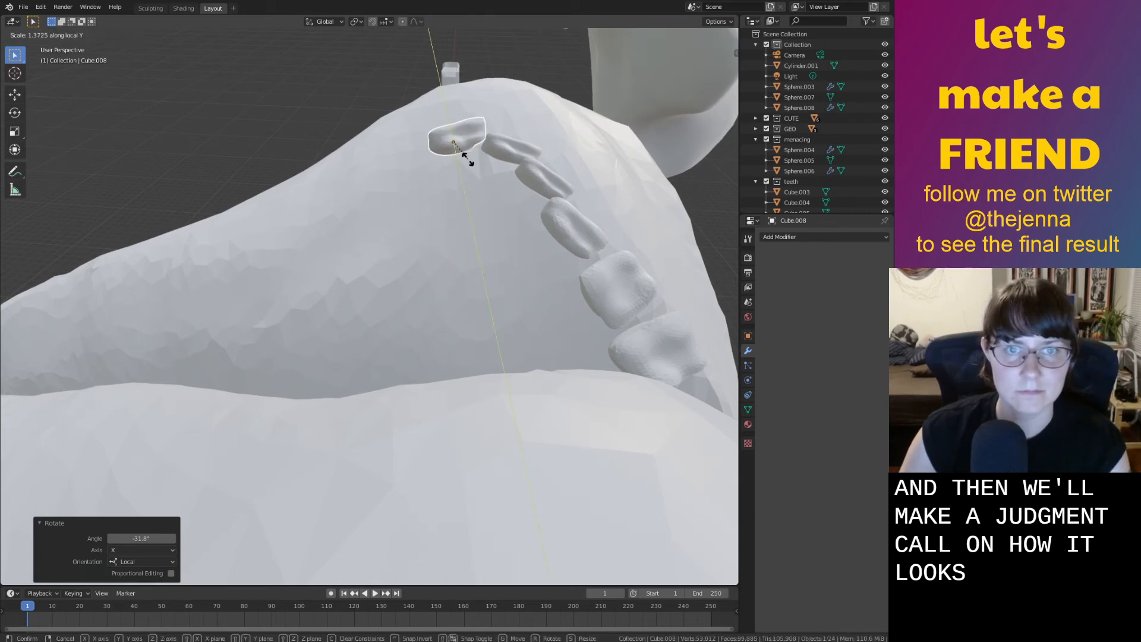
left_click(467, 157)
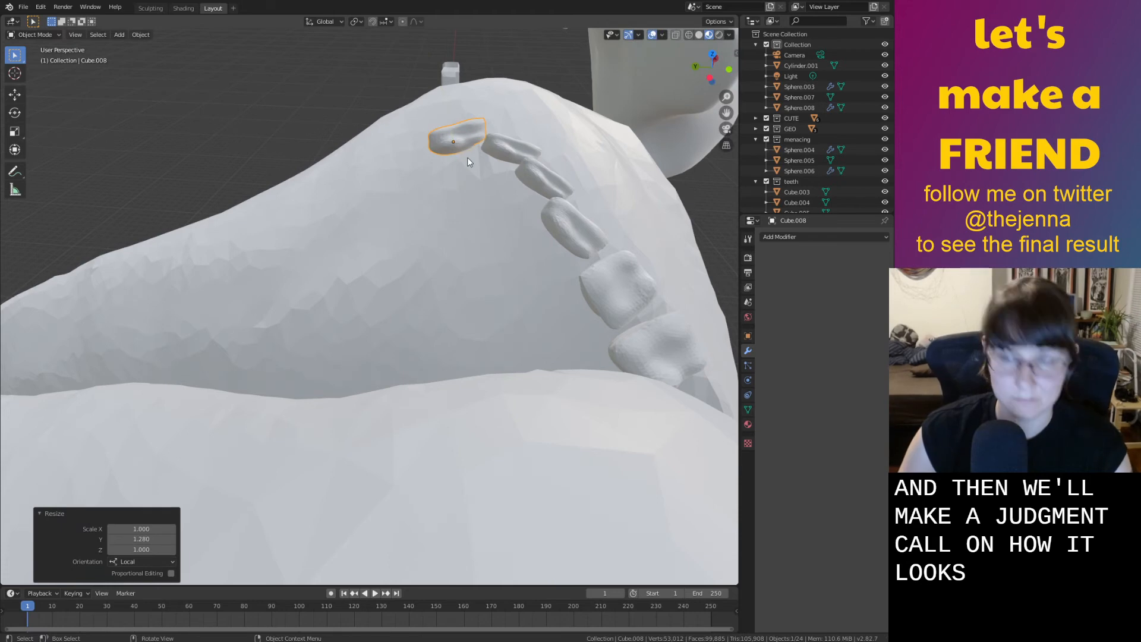
Duplicate the end tooth past the arch's peak and rotate the copy around its local X axis to follow the curve
key("shift+d")
left_click(412, 170)
key("r")
key("z")
key("z")
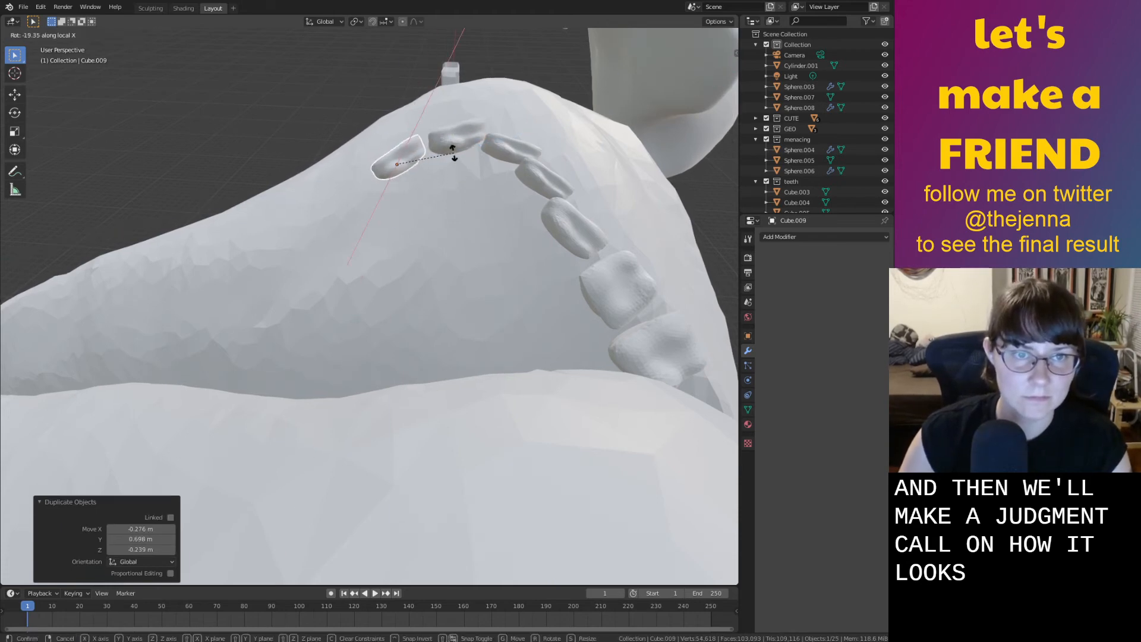
left_click(453, 152)
Scale the rearmost molar down to about 0.889
middle_click_drag(453, 153, 717, 156)
left_click(376, 158)
scroll(752, 181, "down", 1)
scroll(657, 233, "down", 4)
middle_click_drag(656, 233, 496, 292)
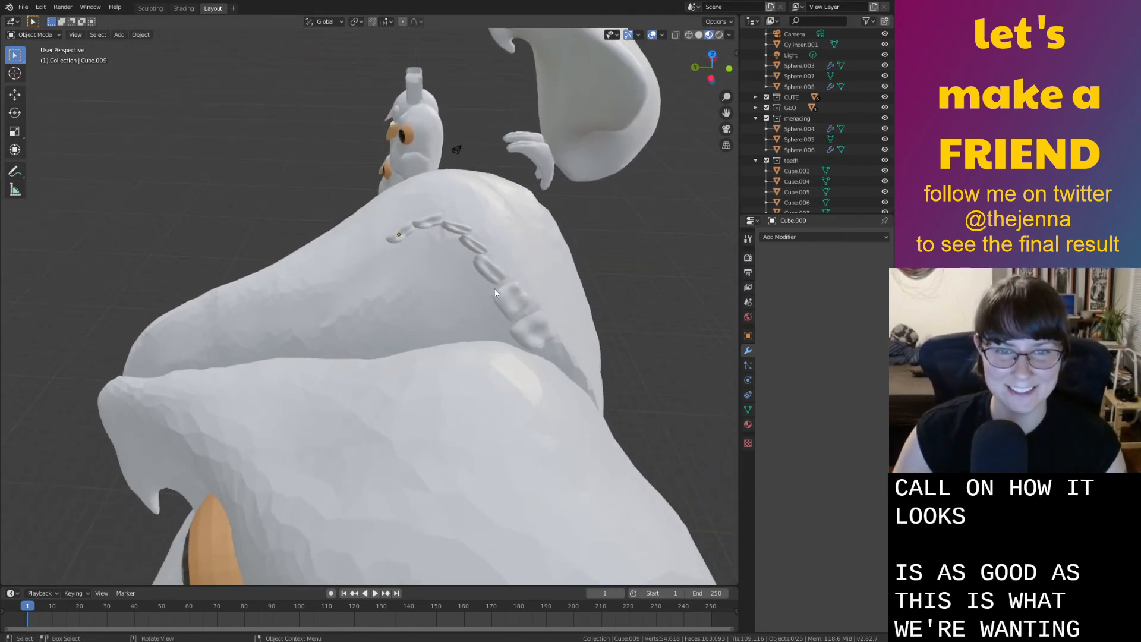
left_click(553, 332)
key("s")
left_click(508, 315)
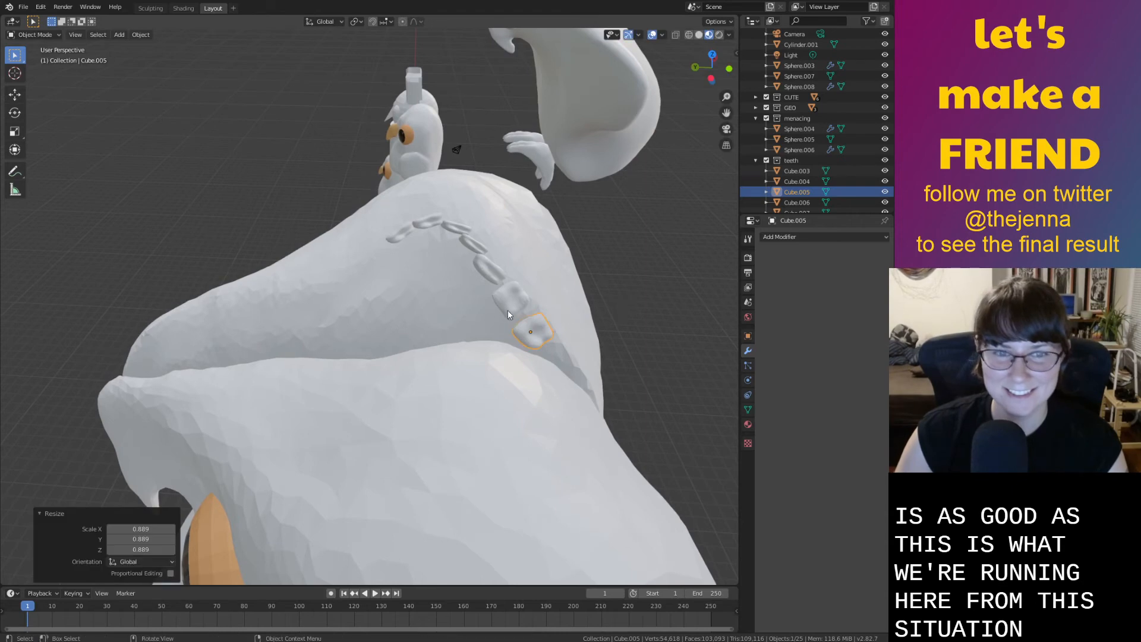
Duplicate both large molars one at a time and place the copies at the opposite end of the tooth arch
left_click(505, 308)
middle_click_drag(507, 305, 549, 303)
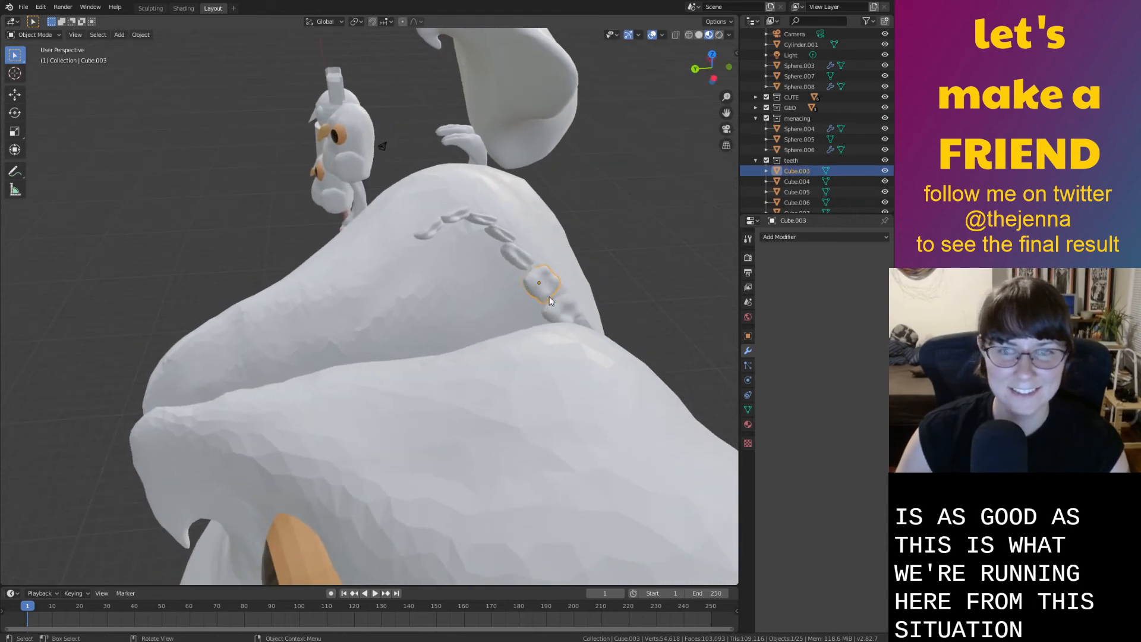
key("shift+d")
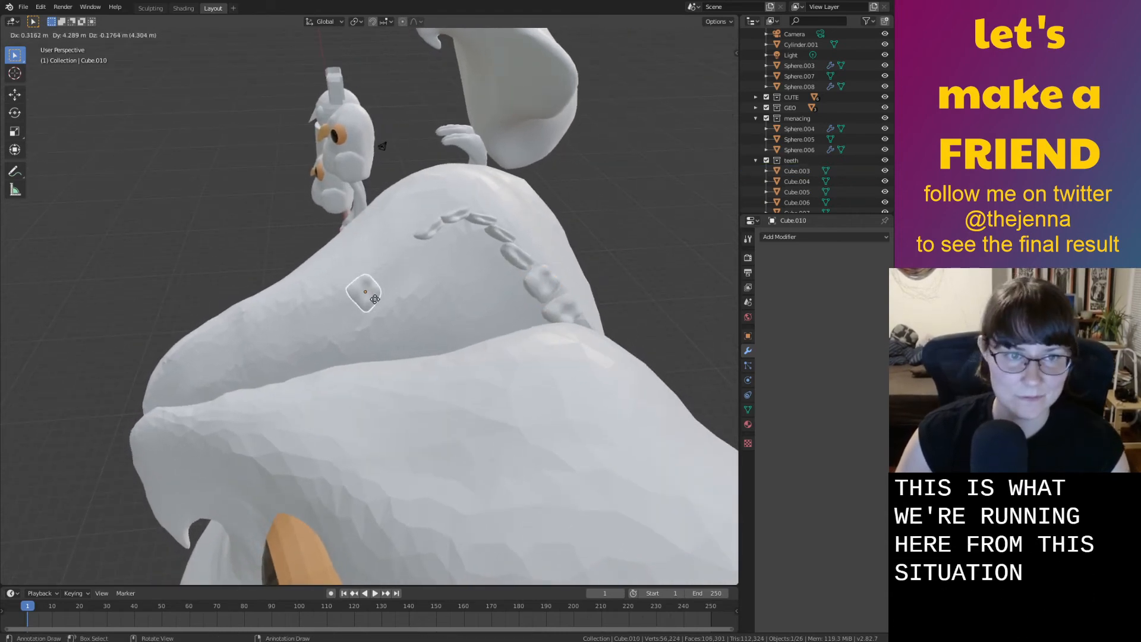
left_click(329, 321)
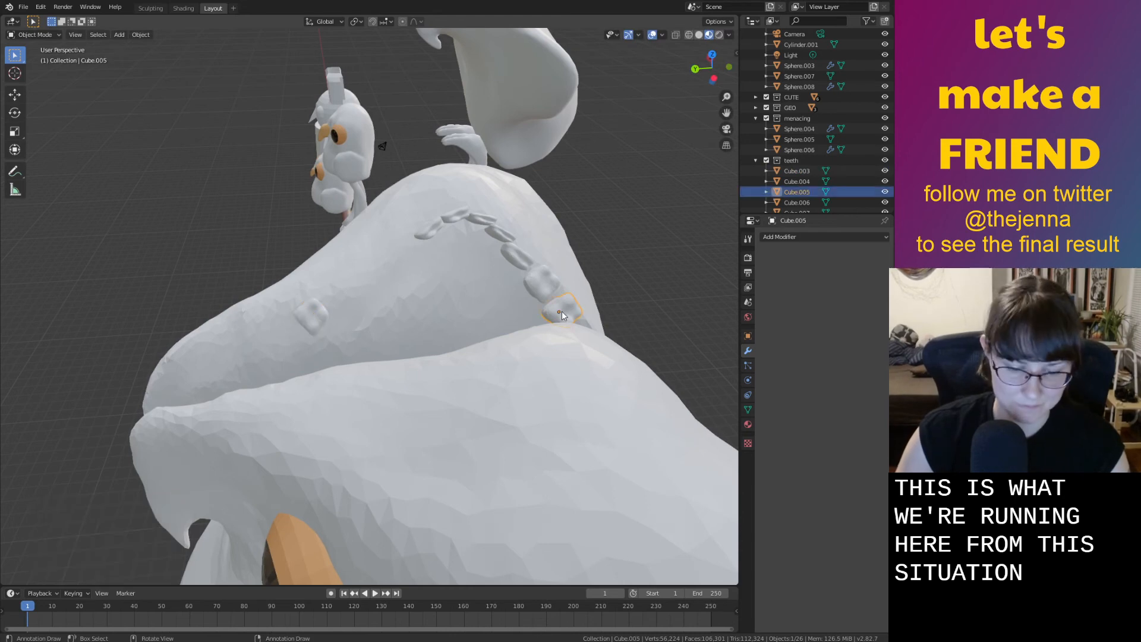
key("shift+d")
left_click(277, 335)
Rotate the copied molar nearer the arch around its local X axis
left_click(313, 319)
middle_click_drag(313, 319, 323, 315)
key("r")
key("z")
key("z")
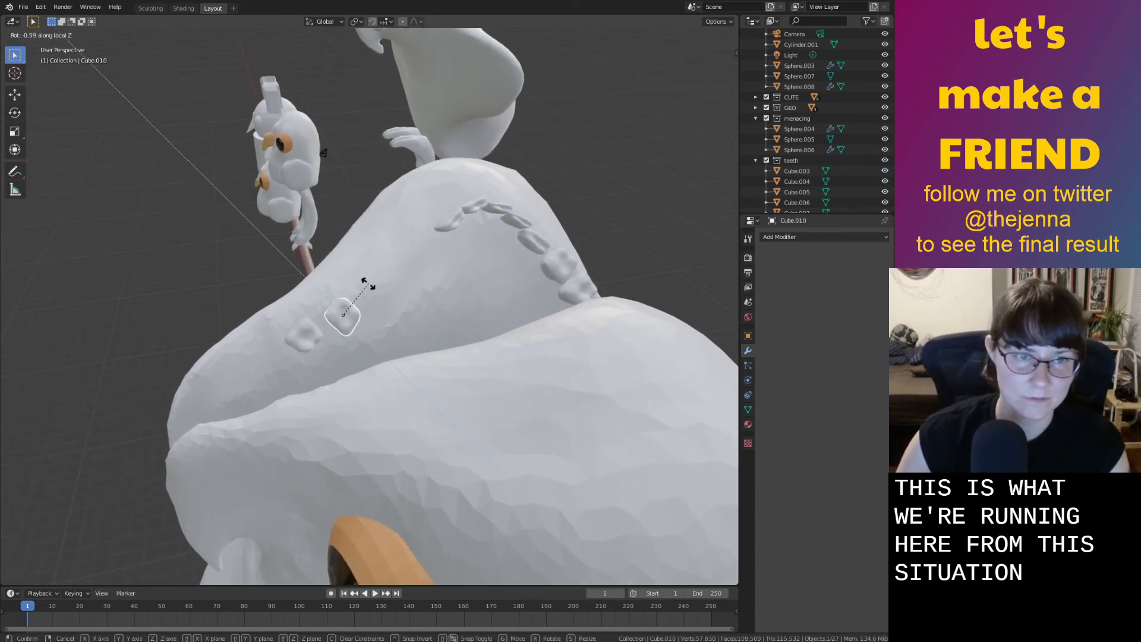
key("x")
key("x")
left_click(379, 287)
Move the rotated molar copy into position on the beak surface, adjusting it from two viewing angles
key("g")
left_click(357, 307)
middle_click_drag(357, 306, 462, 360)
key("g")
left_click(523, 369)
Lower the floating end tooth of the small-tooth row into the beak surface
middle_click_drag(488, 272, 508, 276, "shift")
left_click(486, 233)
middle_click_drag(486, 233, 480, 196)
scroll(476, 224, "up", 2)
left_click(491, 149)
middle_click_drag(491, 150, 505, 249)
left_click(347, 126)
key("g")
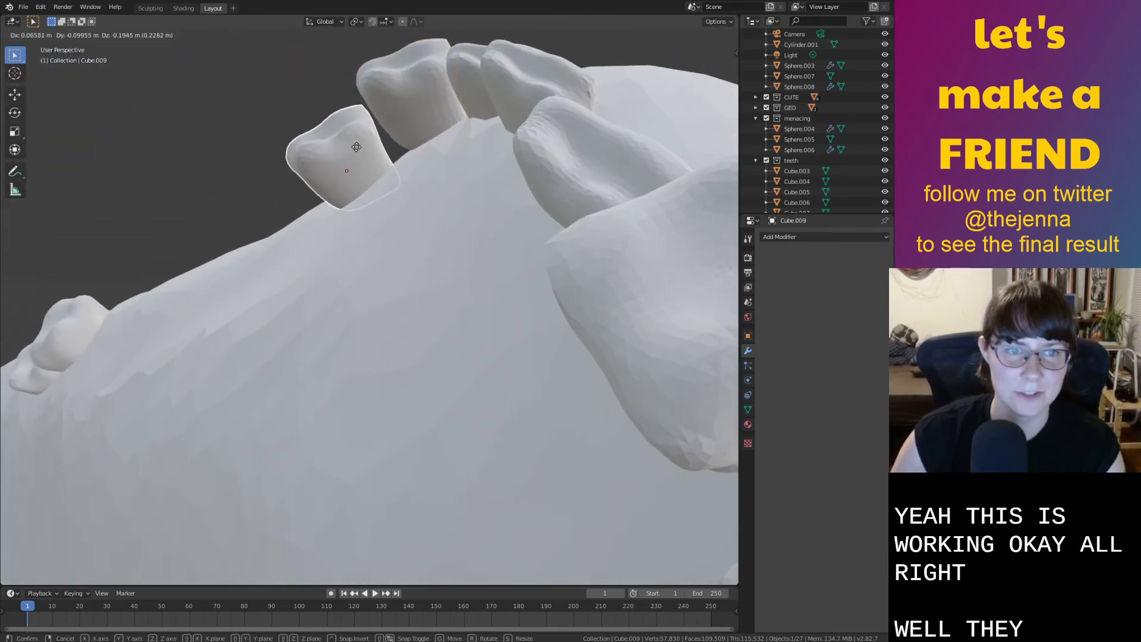
left_click(359, 150)
Lower the tooth beside the end tooth by about 0.159 m into the beak and enter Edit Mode on it
left_click(404, 128)
key("g")
left_click(416, 151)
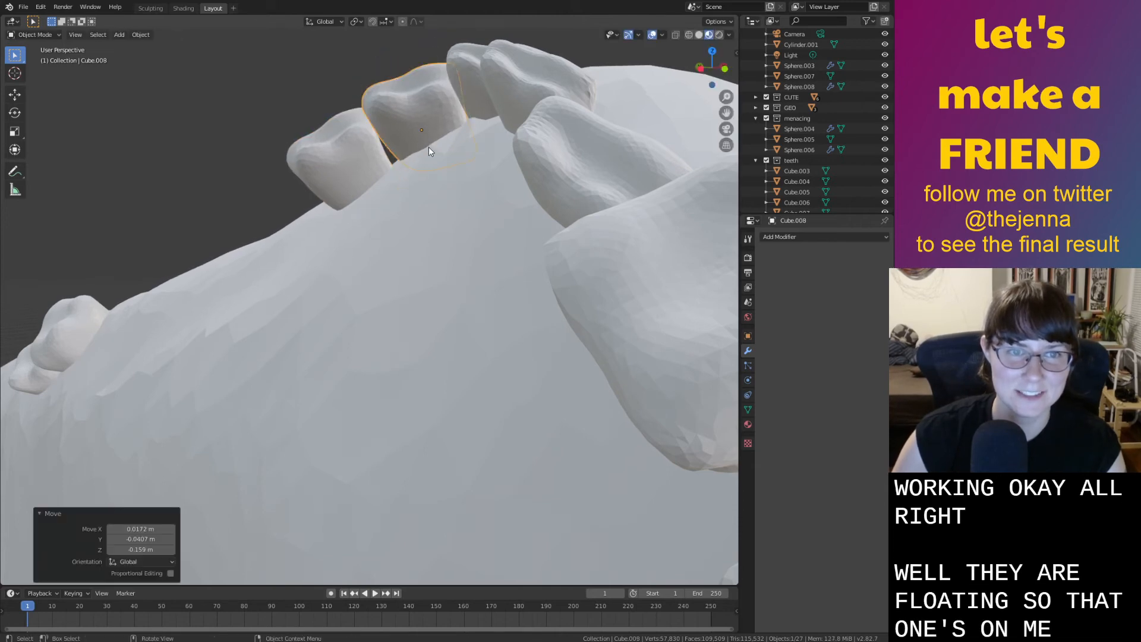
key("i")
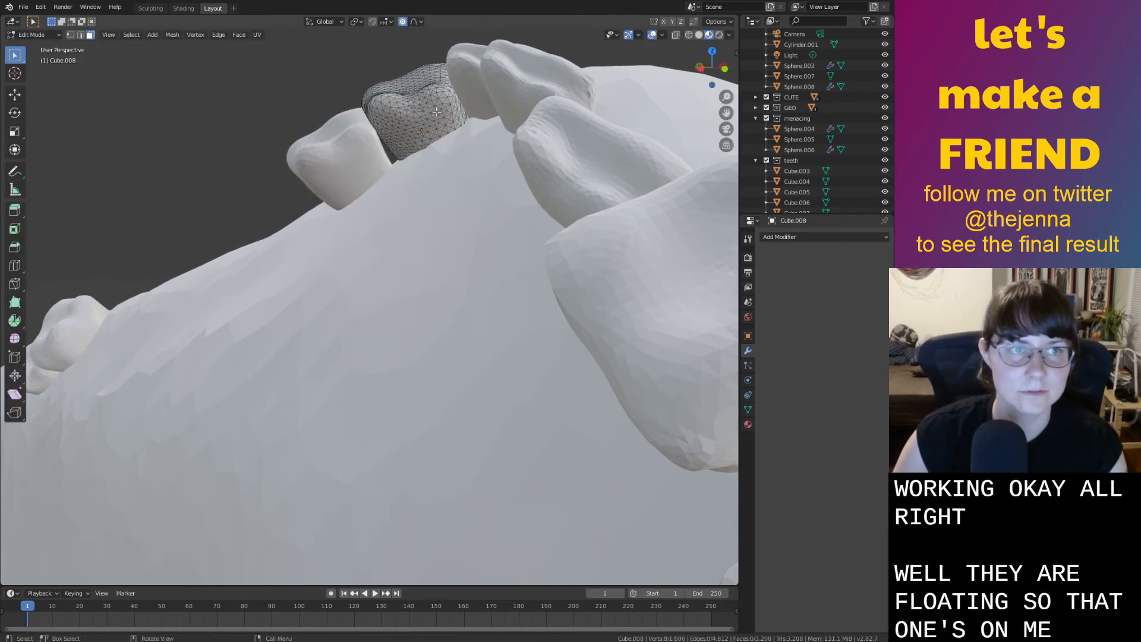
Inflate the base of the tooth beside the end tooth in the Sculpting workspace and smooth its side
key("Tab")
left_click(154, 8)
mouse_move(315, 79)
middle_mouse_down()
mouse_move(288, 615)
mouse_move(178, 597)
middle_mouse_up()
scroll(392, 459, "down", 5)
mouse_move(392, 459)
middle_mouse_down()
mouse_move(405, 440)
mouse_move(279, 477)
mouse_move(530, 242)
mouse_move(422, 426)
middle_mouse_up()
middle_click_drag(505, 431, 384, 483, "shift")
scroll(479, 497, "up", 4)
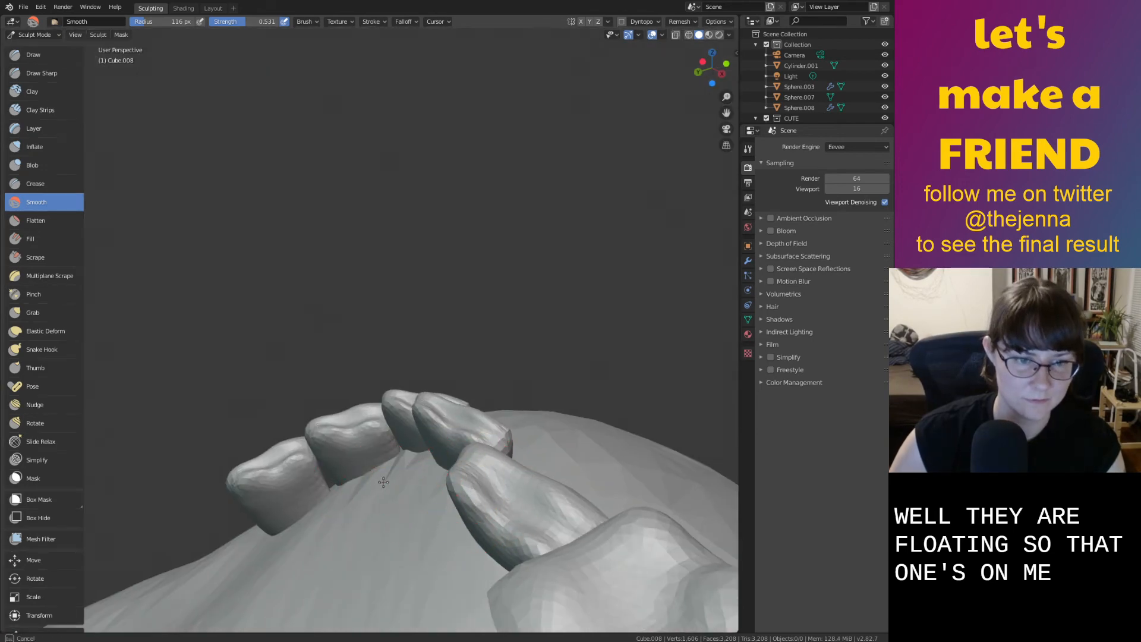
key("i")
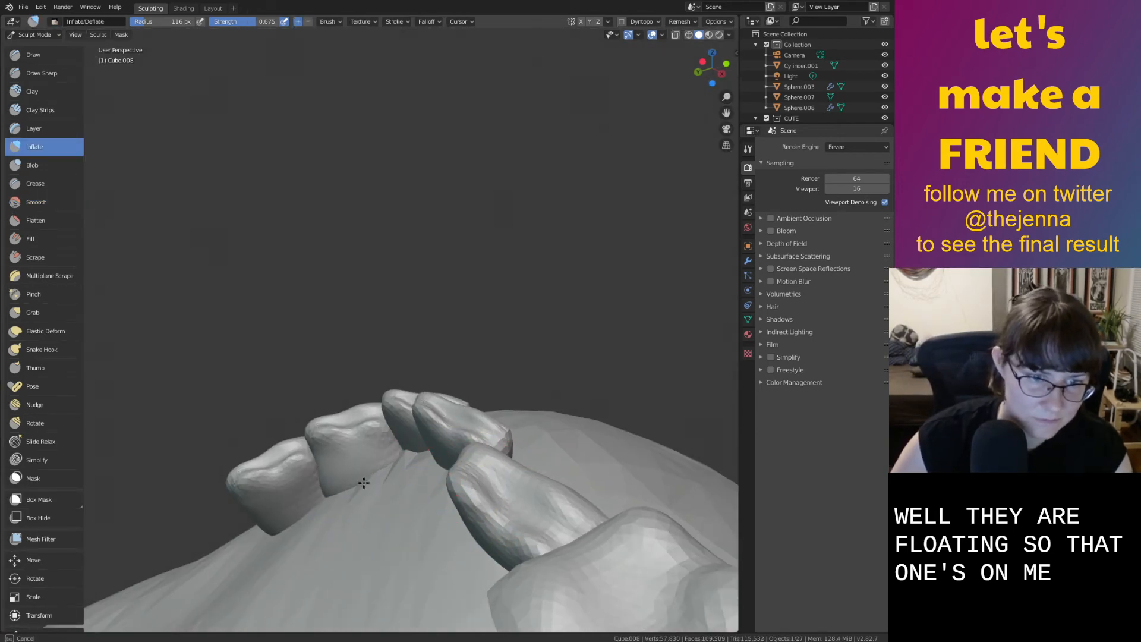
key("shift+s")
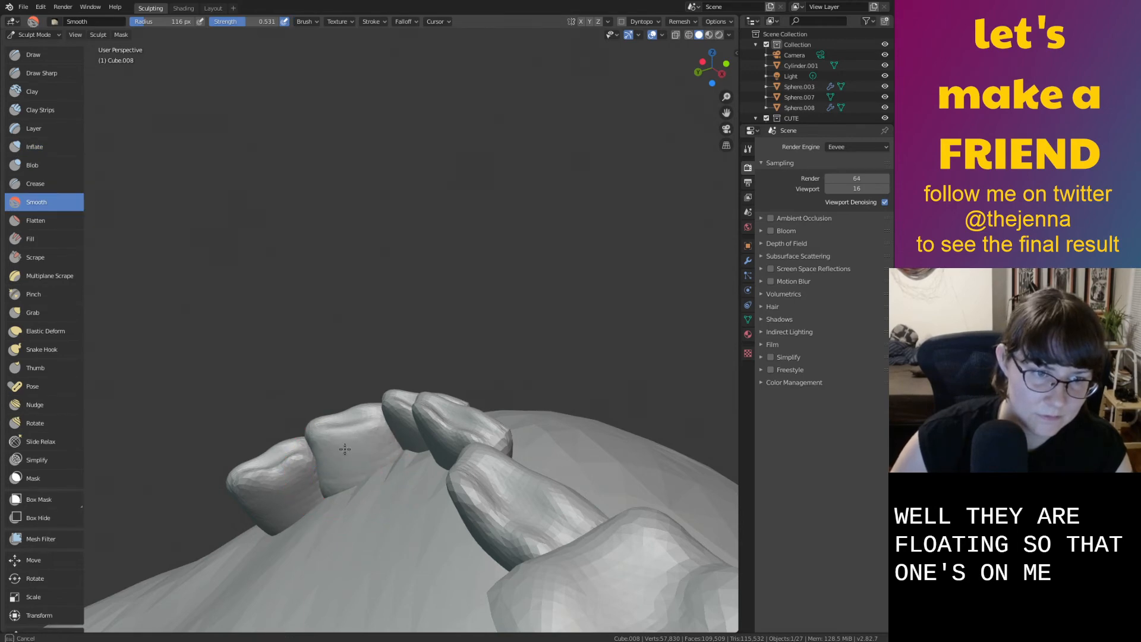
left_click_drag(334, 450, 351, 452)
mouse_move(351, 451)
middle_mouse_down()
mouse_move(376, 454)
mouse_move(405, 509)
mouse_move(395, 487)
middle_mouse_up()
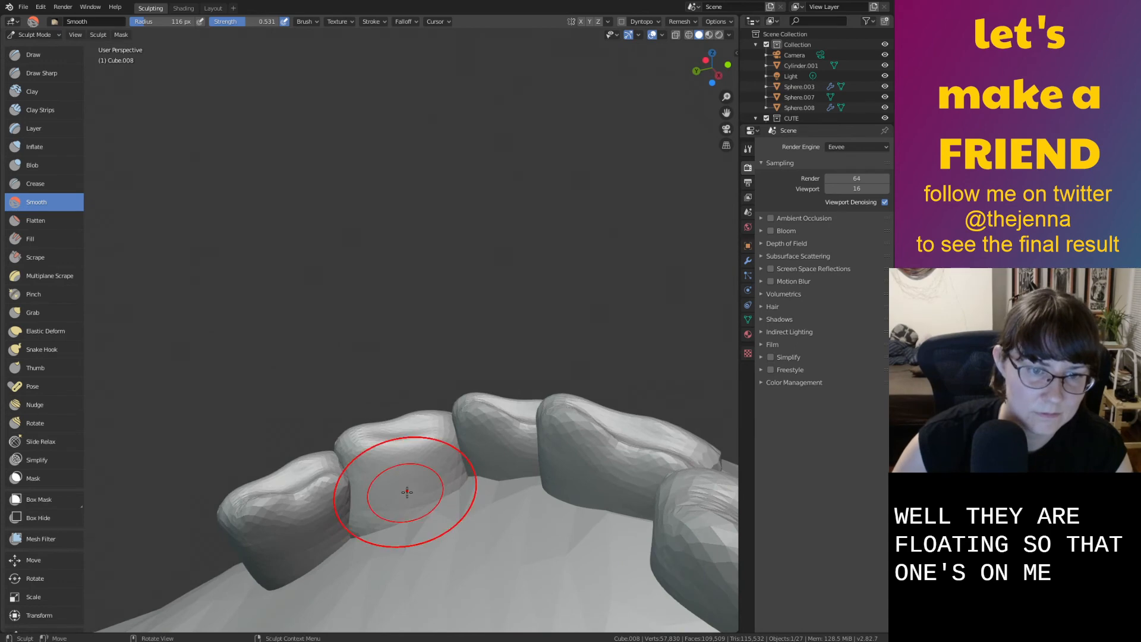
Return to the Layout workspace and scale the sculpted tooth uniformly to 0.860
left_click(212, 8)
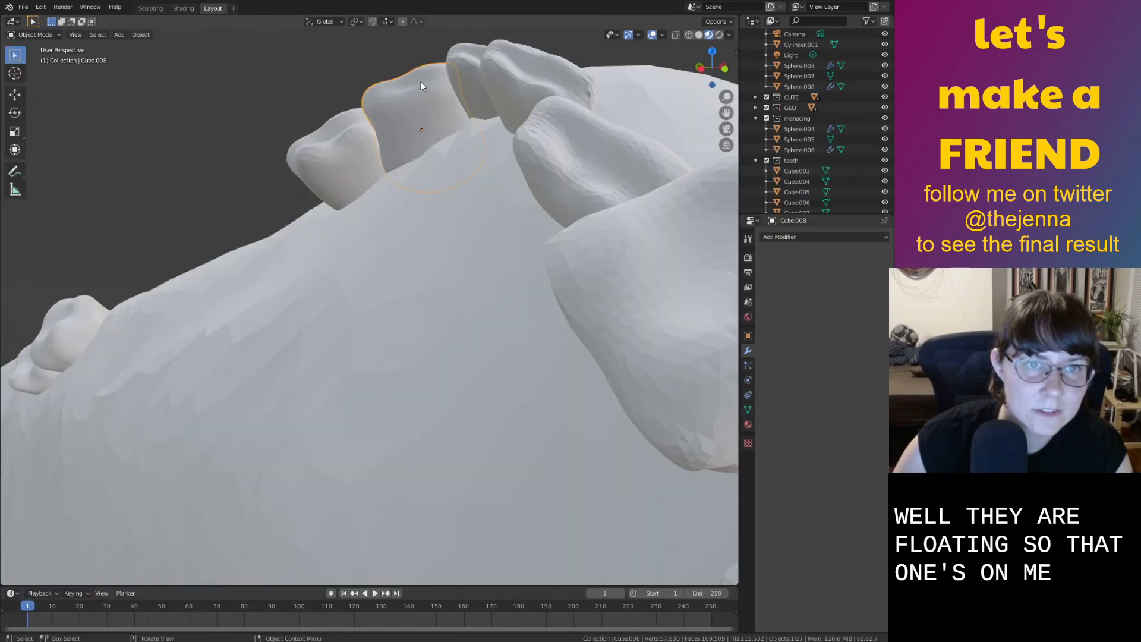
key("s")
left_click(439, 78)
middle_click_drag(439, 78, 473, 126)
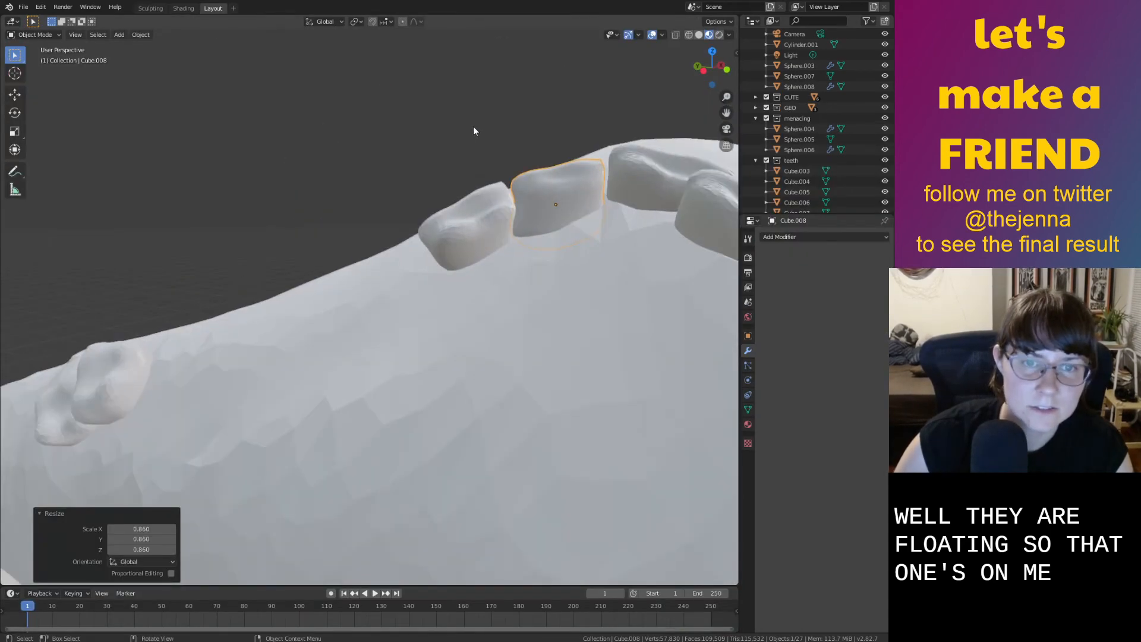
scroll(475, 155, "down", 2)
middle_click_drag(482, 211, 512, 279)
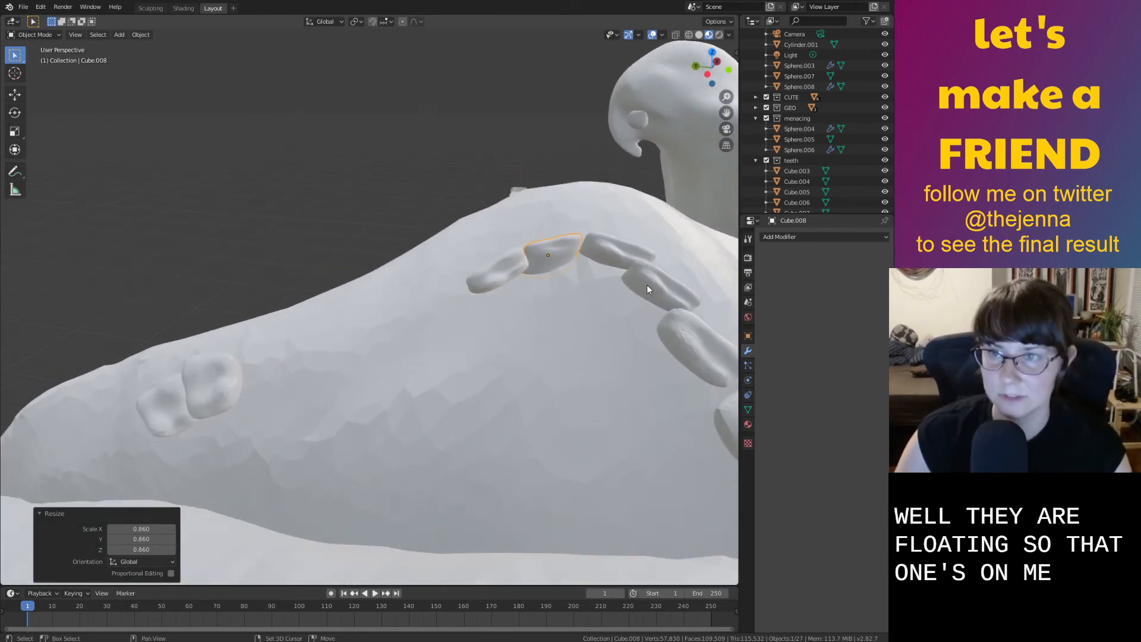
Duplicate the resized tooth and position the copy on the beak just beyond the end tooth
key("shift+d")
left_click(526, 326)
middle_click_drag(530, 329, 557, 321)
key("g")
left_click(599, 399)
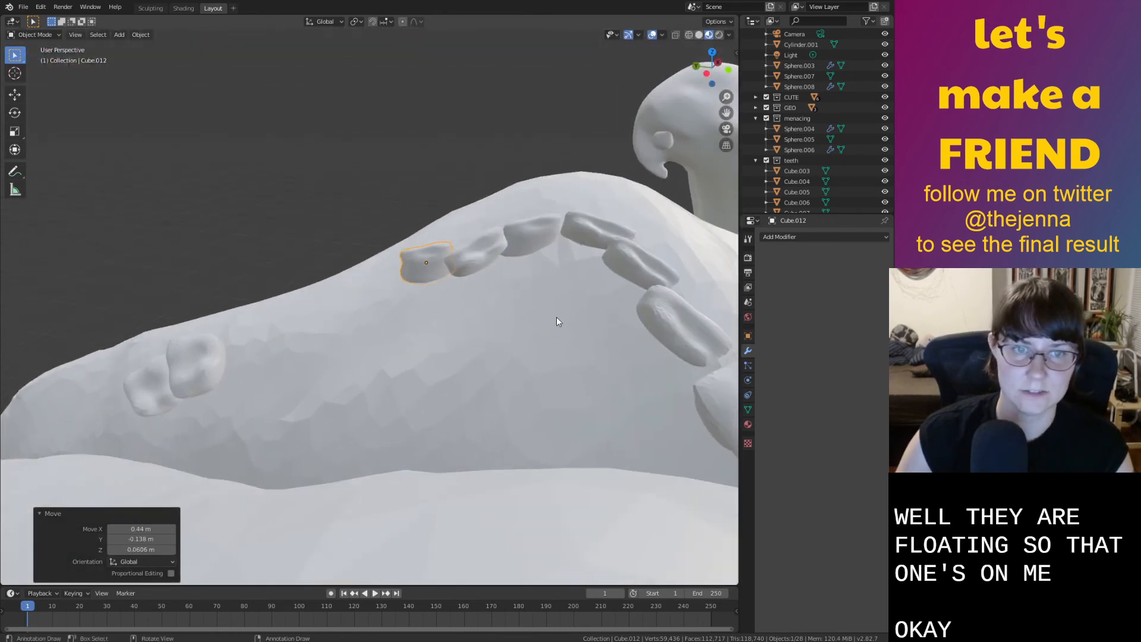
key("g")
left_click(424, 271)
middle_click_drag(422, 272, 548, 279)
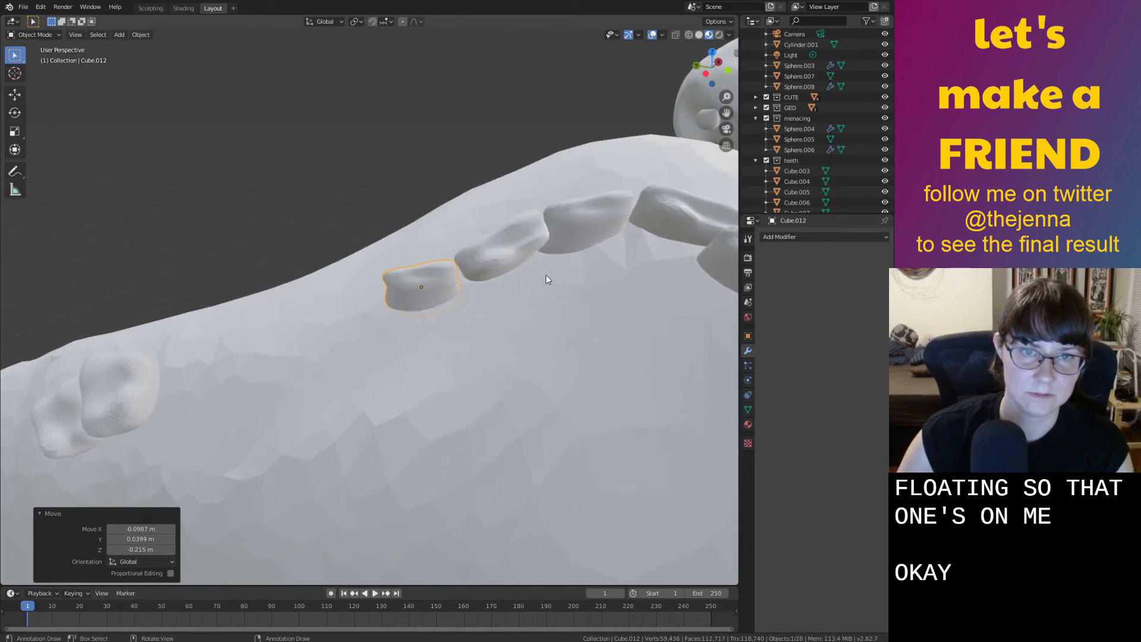
Move the original end tooth further down the beak and shift the new copy into the gap it leaves
left_click(514, 258)
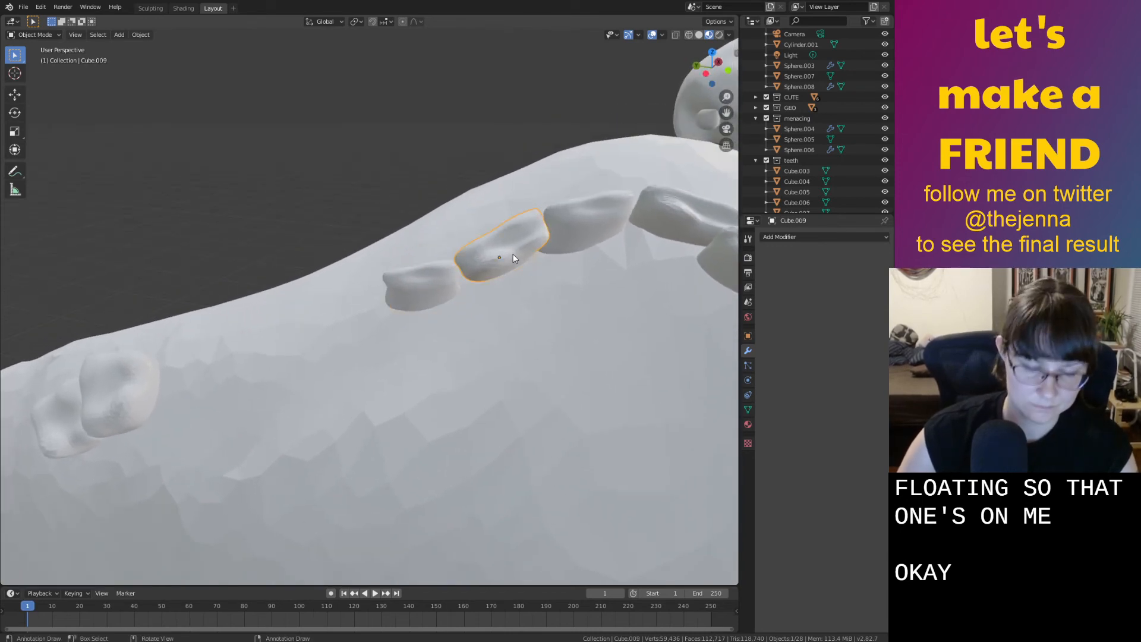
key("g")
left_click(351, 308)
left_click(434, 285)
key("g")
left_click(512, 234)
scroll(505, 229, "up", 5)
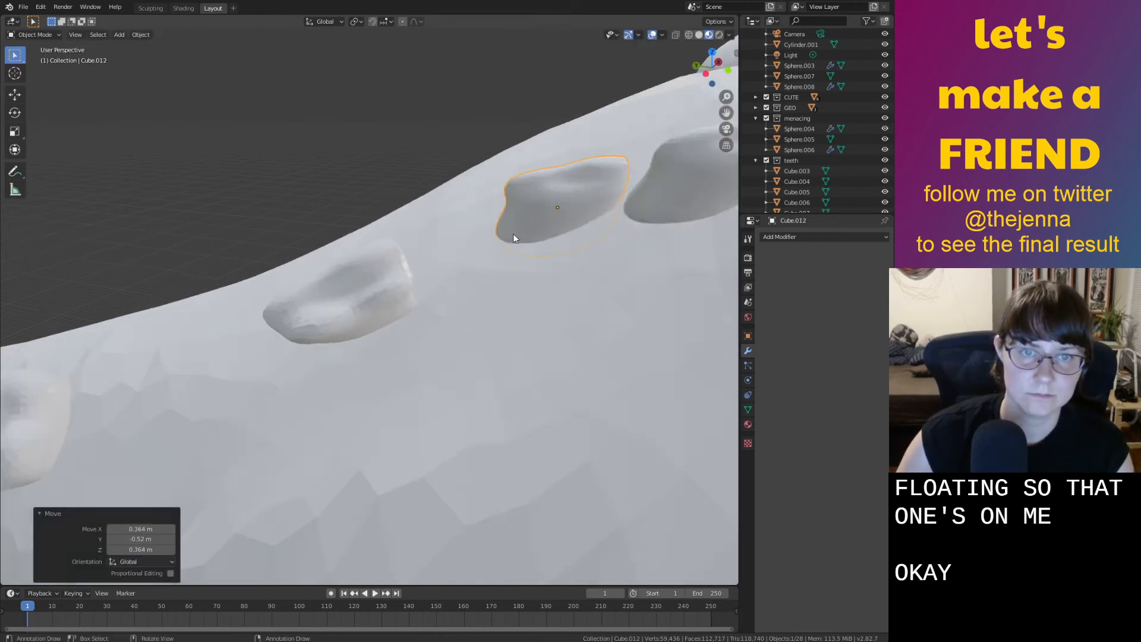
Rotate the copied tooth 24.1° about global Z, tilt it about global Y, and adjust its angle freely from another view
key("r")
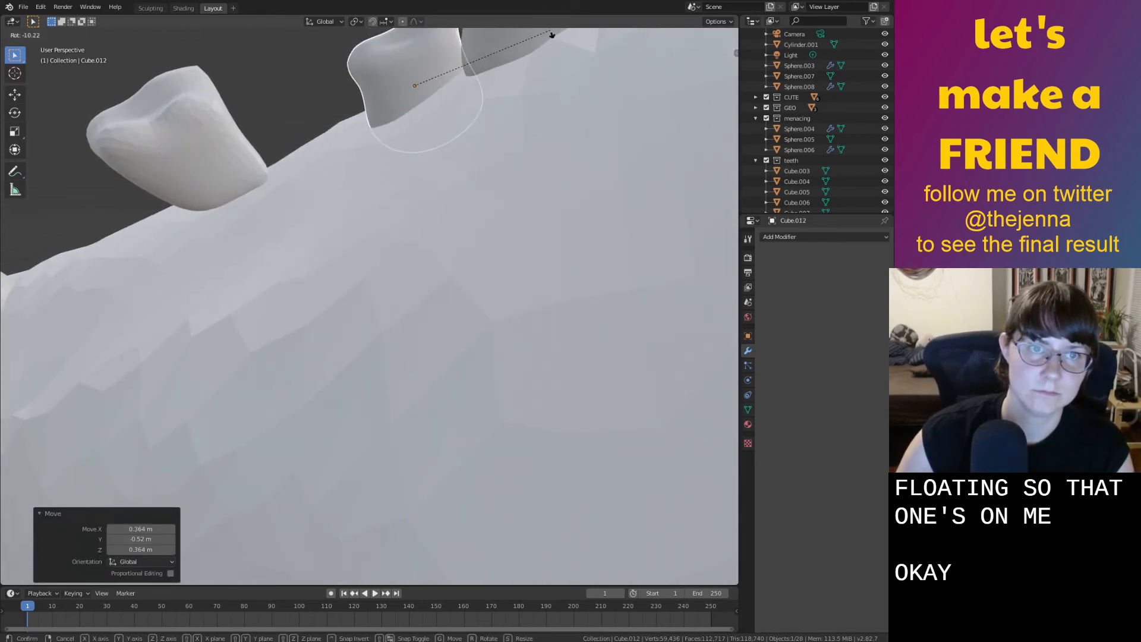
scroll(589, 107, "down", 5)
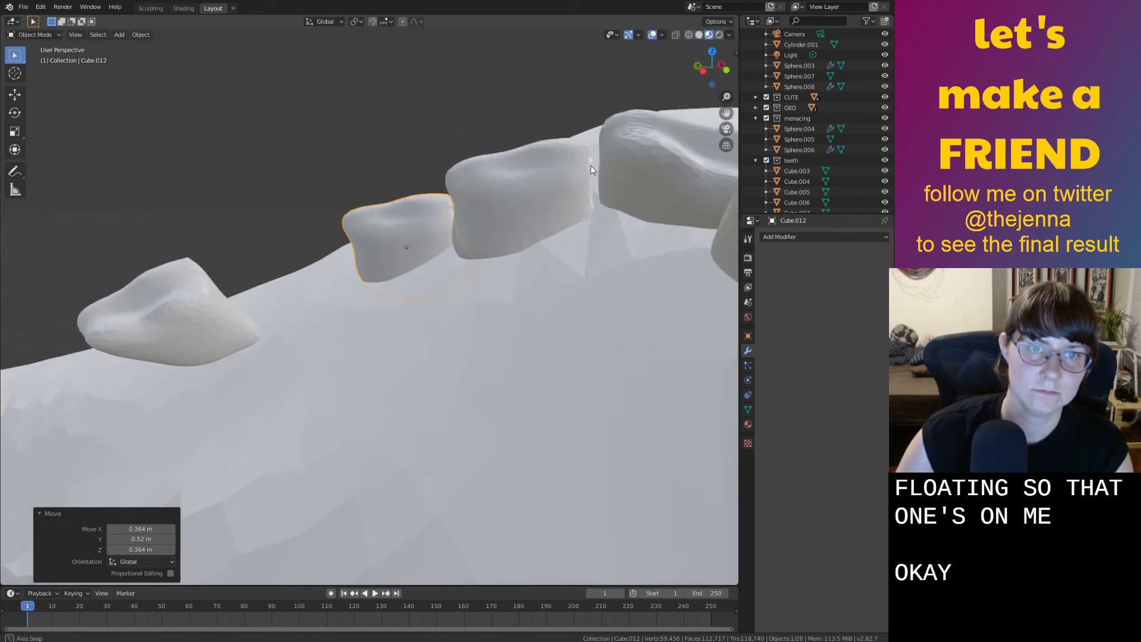
key("z")
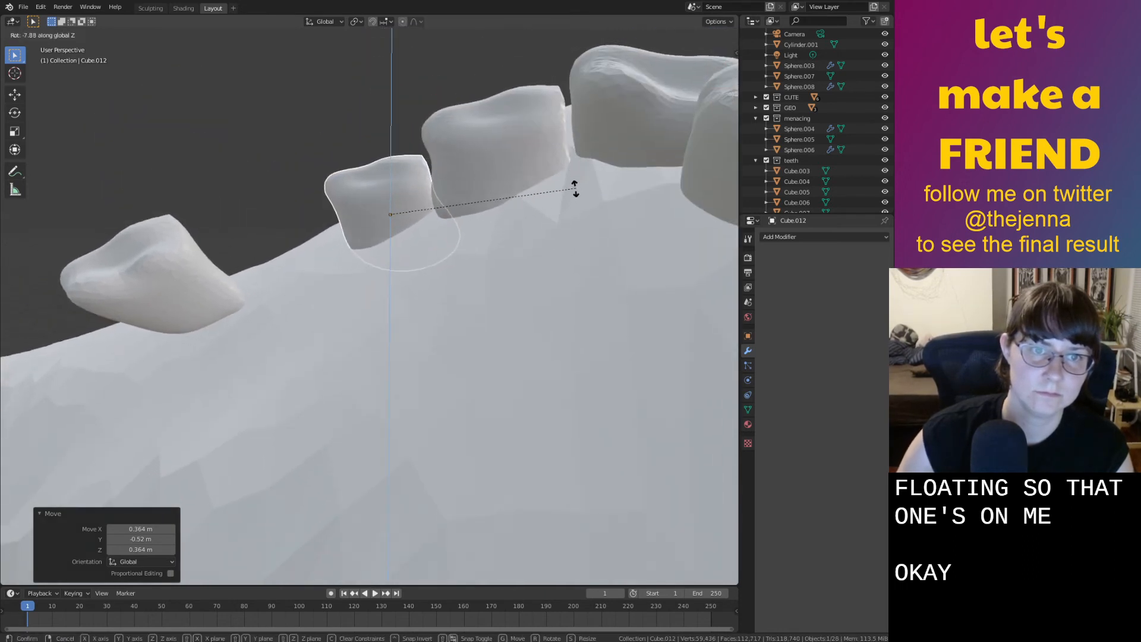
left_click(562, 214)
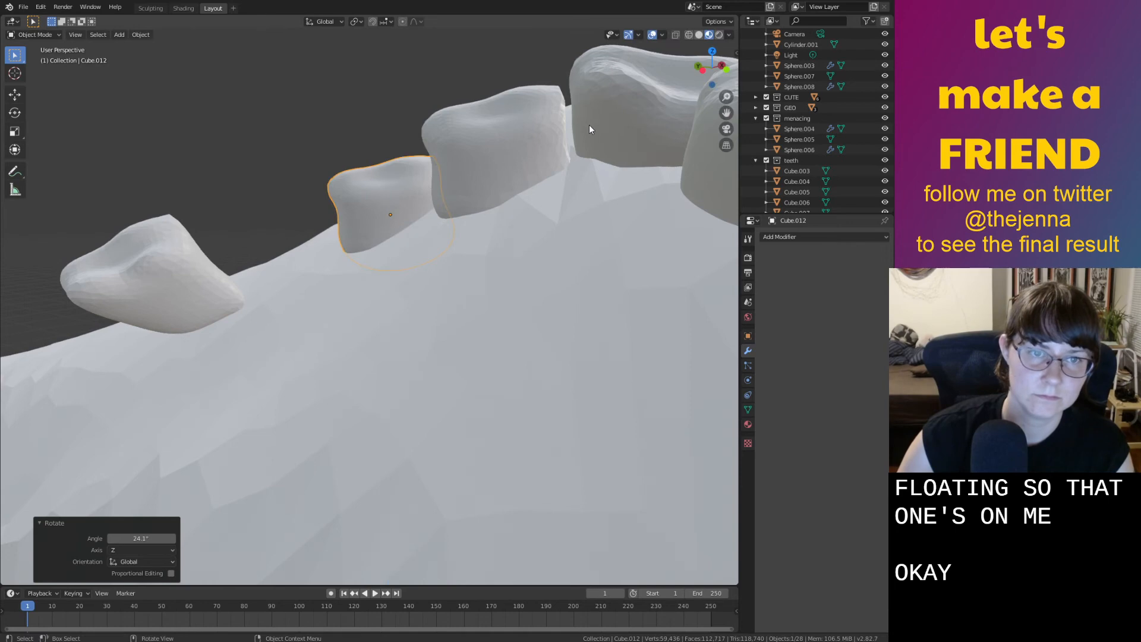
key("r")
key("y")
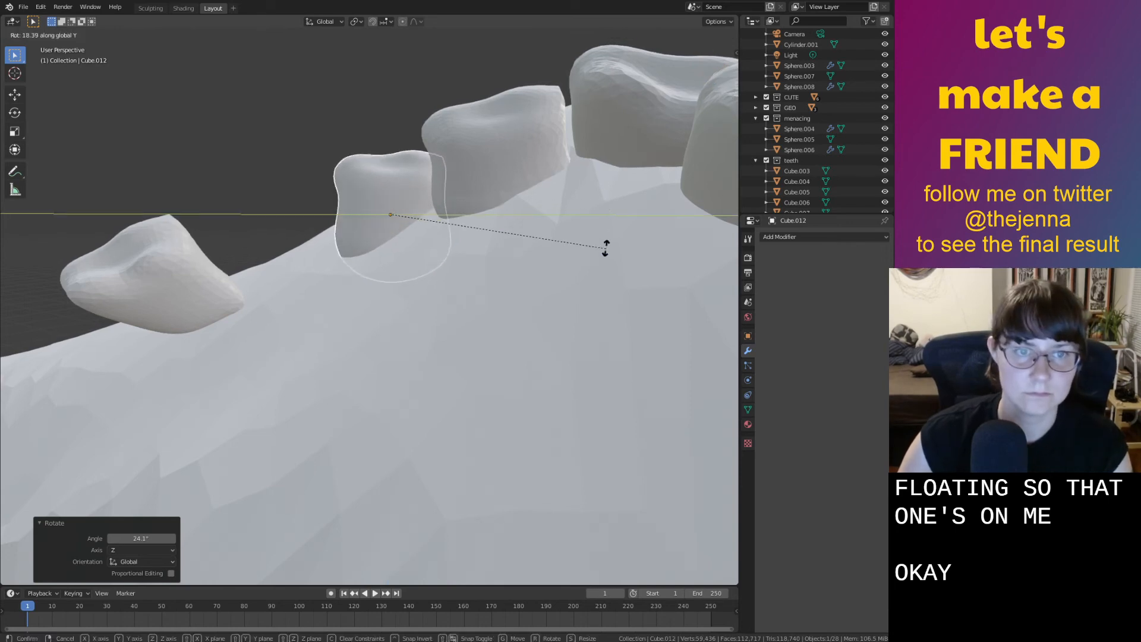
left_click(596, 219)
middle_click_drag(596, 219, 425, 112)
key("r")
left_click(471, 122)
Rotate the tooth neighbouring the new copy in the view plane, after trying rotations about its X axis
left_click(311, 138)
key("r")
key("x")
right_click(340, 120)
key("r")
key("x")
right_click(355, 121)
key("r")
left_click(369, 122)
middle_click_drag(373, 125, 377, 137)
Rotate the next tooth along the row 20.3° in the view plane
left_click(227, 152)
key("r")
key("x")
right_click(237, 152)
key("r")
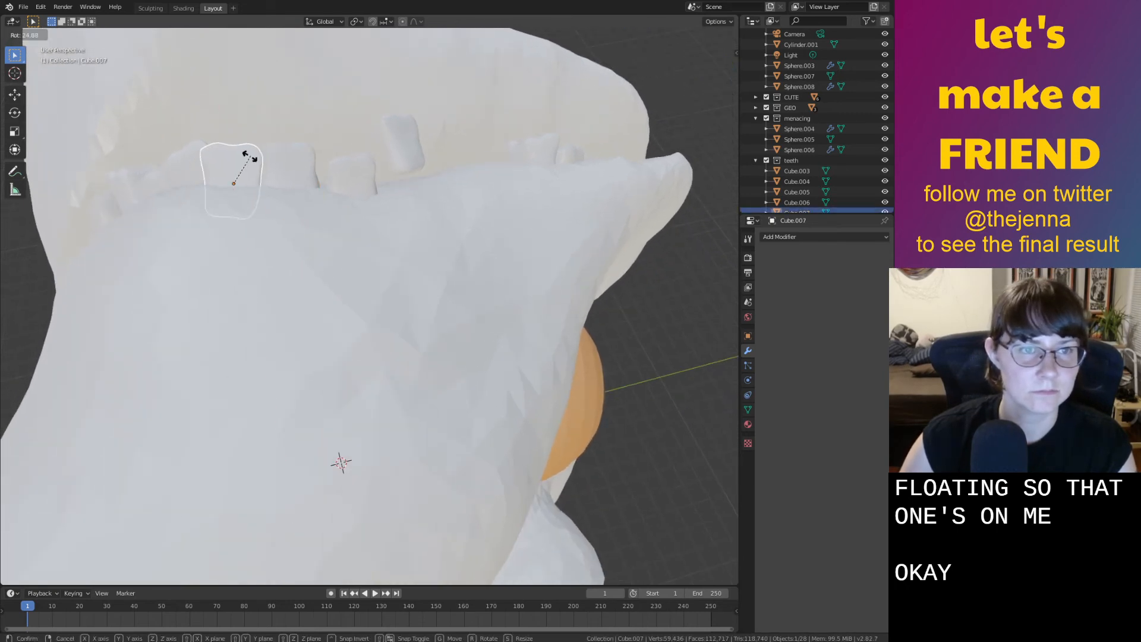
left_click(249, 153)
middle_click_drag(291, 162, 582, 238)
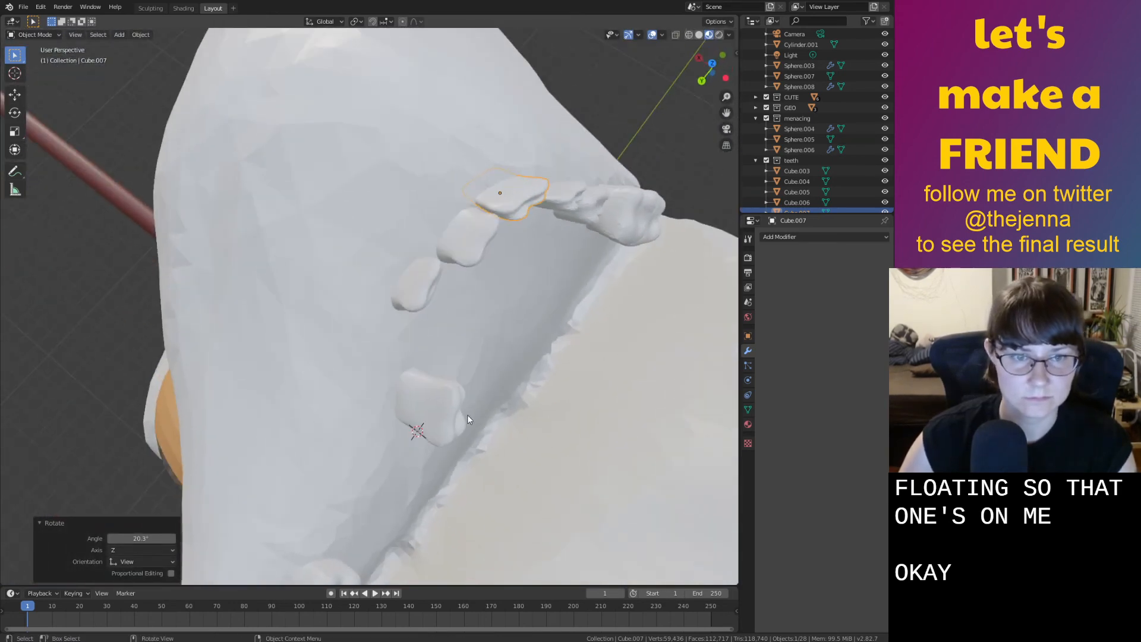
Bring the displaced end tooth back to the end of the row and lower it into the beak surface
left_click(444, 414)
key("g")
left_click(434, 363)
middle_click_drag(434, 362, 436, 155)
key("g")
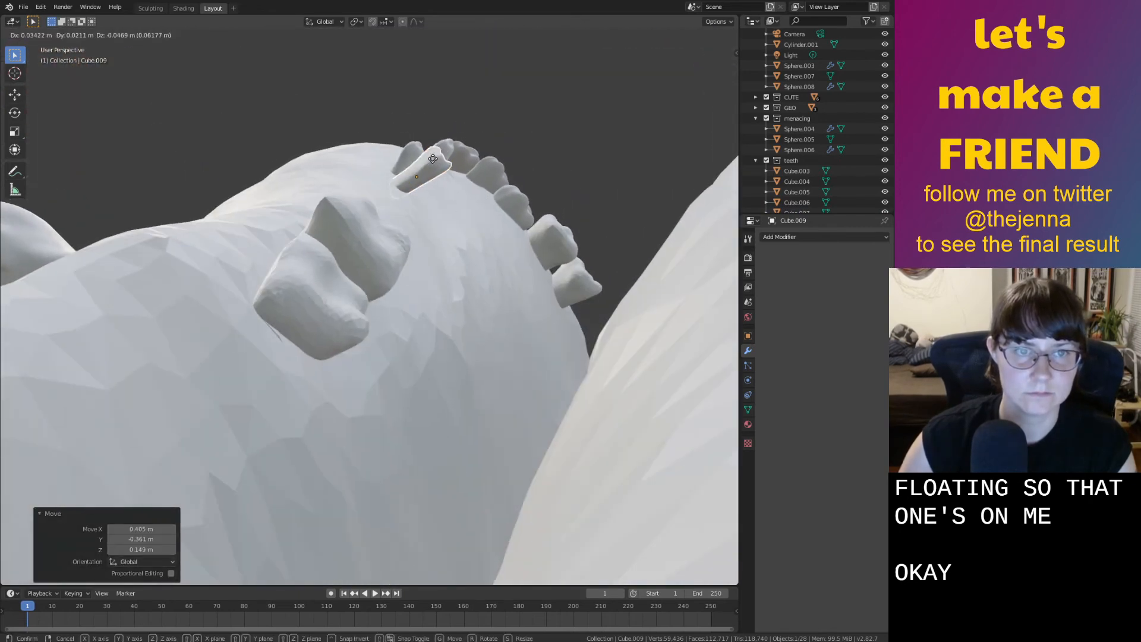
left_click(428, 167)
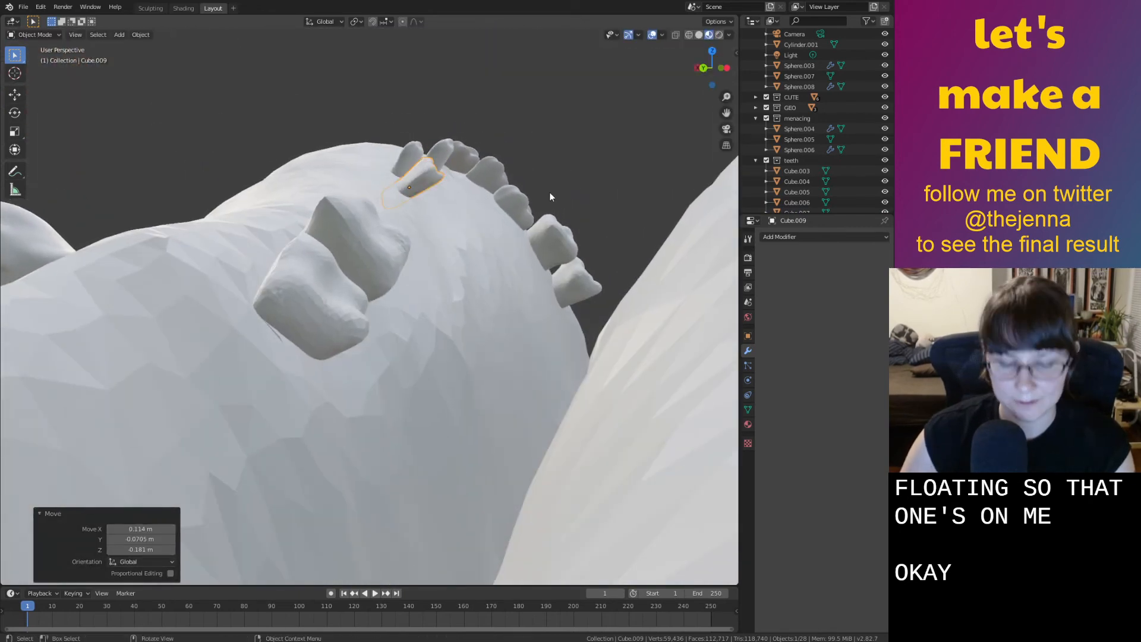
Rotate the end tooth 12.4° about global Y and tilt it about global X
key("r")
key("y")
left_click(530, 166)
key("r")
key("x")
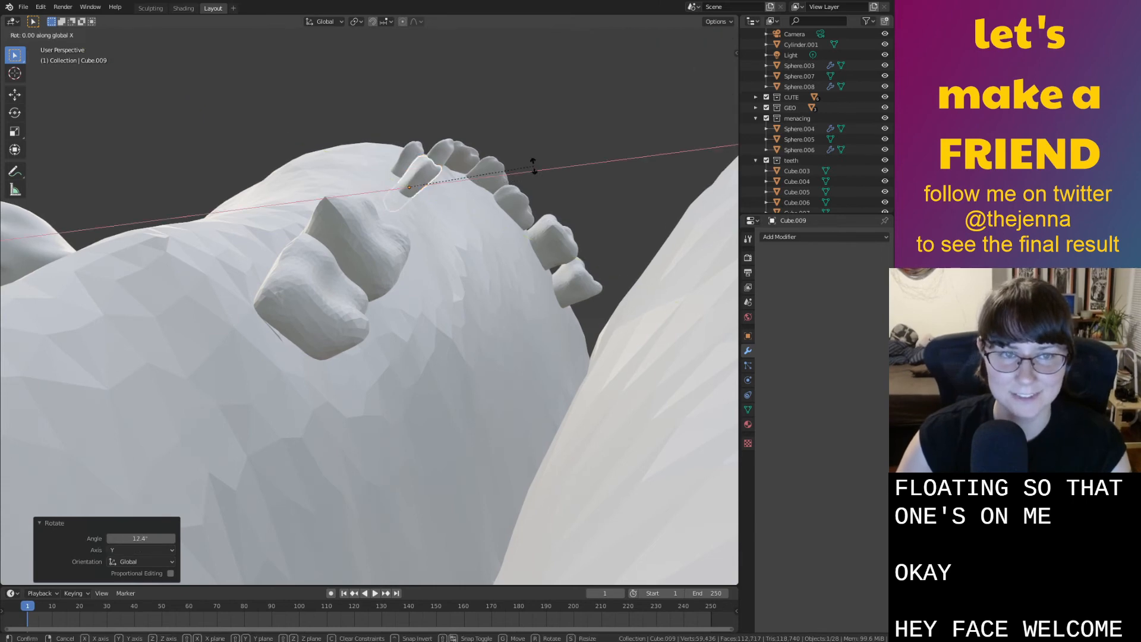
left_click(540, 176)
Fit the end tooth against its neighbour on the beak edge, adjusting its position from two viewing angles
middle_click_drag(541, 177, 440, 236)
key("g")
left_click(348, 230)
middle_click_drag(349, 229, 543, 265)
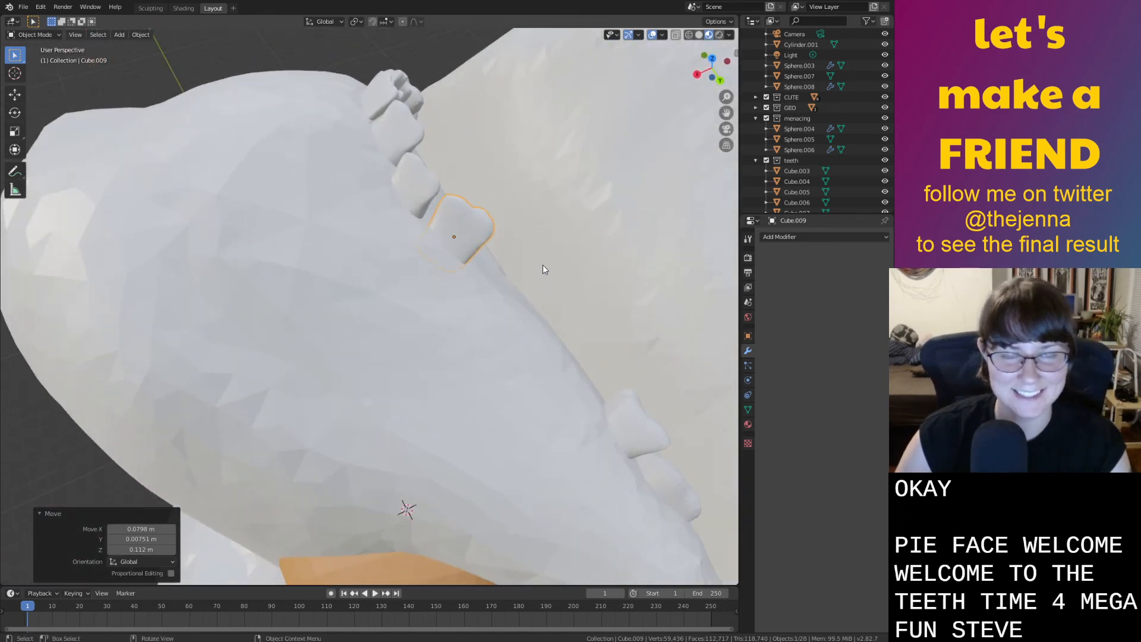
key("g")
left_click(483, 237)
key("r")
key("x")
key("x")
key("x")
right_click(545, 237)
key("r")
key("x")
key("x")
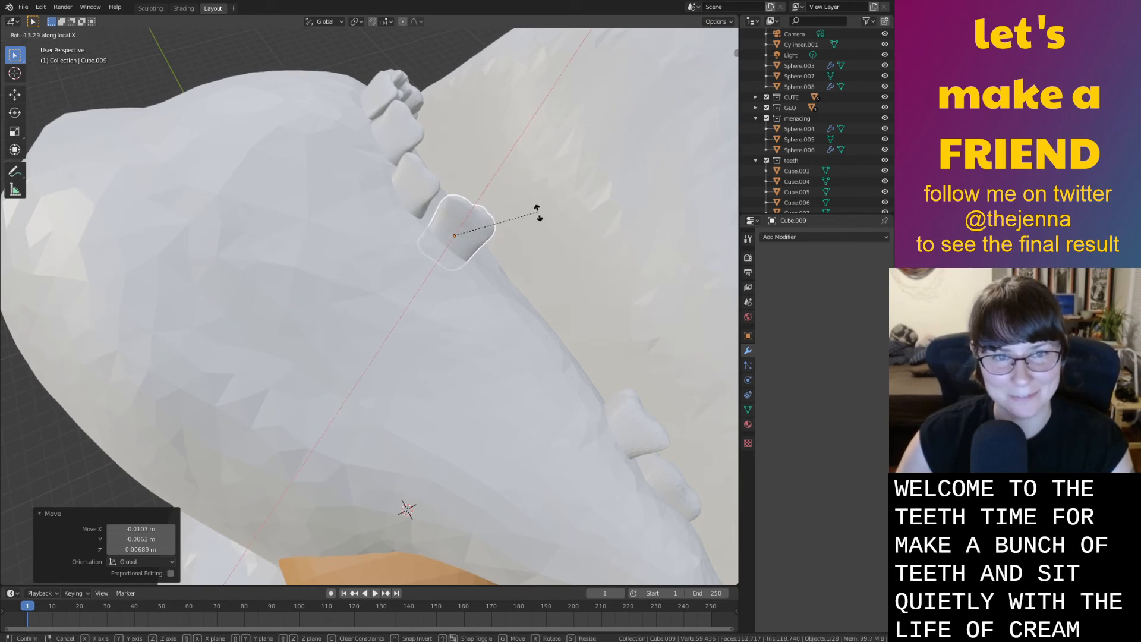
right_click(533, 208)
Shift the end tooth slightly along the beak to line it up with the arch
middle_click_drag(548, 243, 489, 324)
key("g")
left_click(412, 370)
middle_click_drag(415, 371, 433, 350)
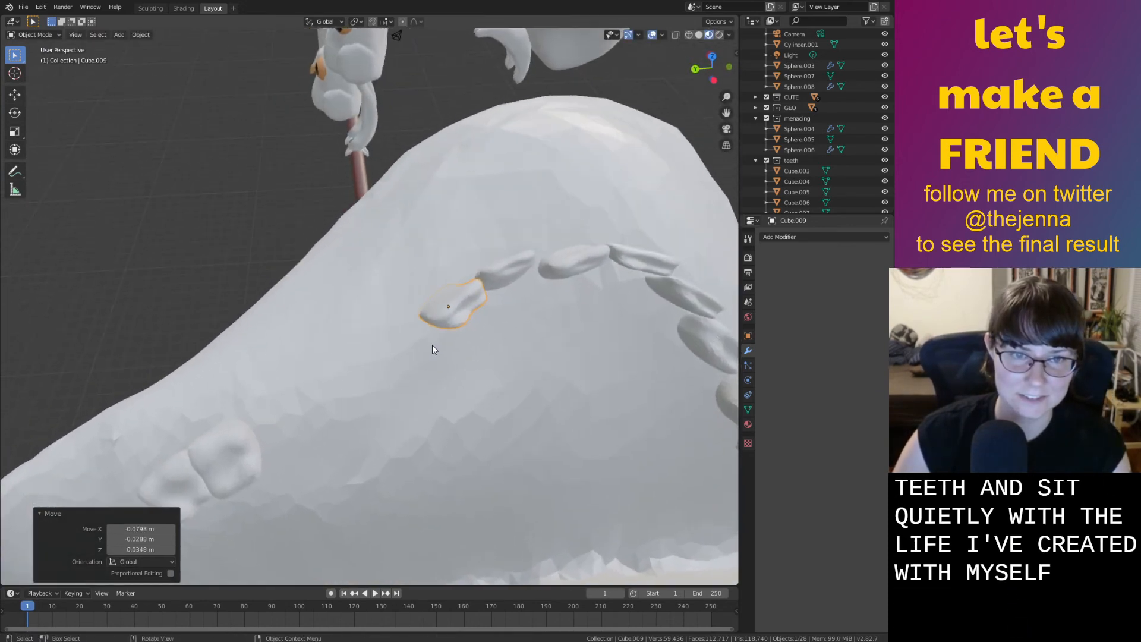
Duplicate the end tooth along the arch towards the molars, enlarge the copy slightly, and settle it into the beak
key("shift+d")
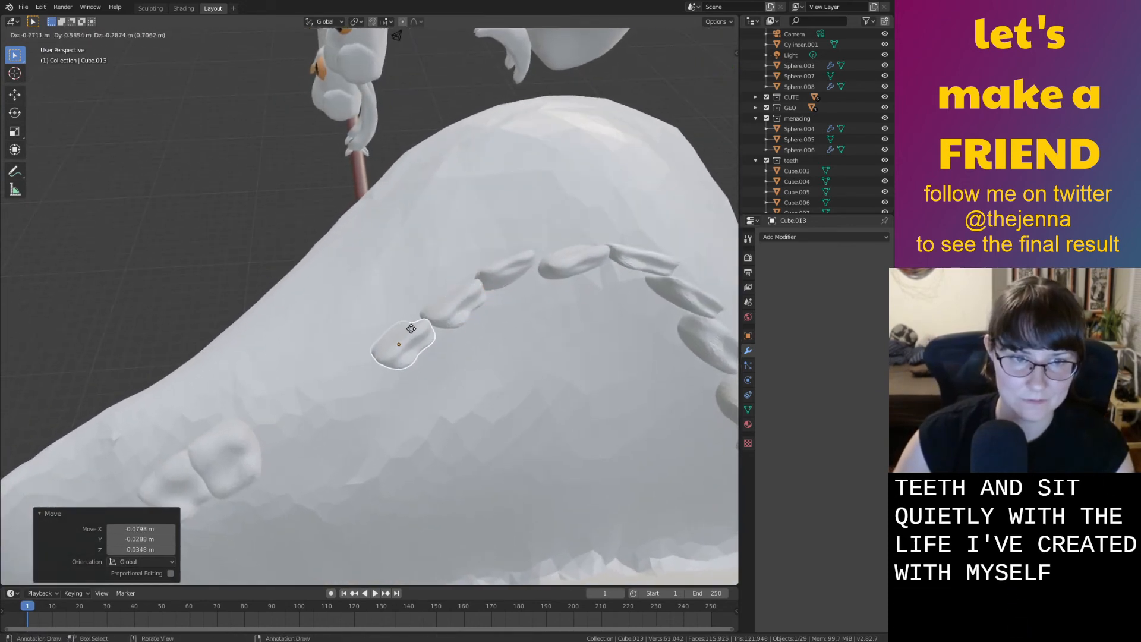
left_click(412, 329)
middle_click_drag(437, 324, 471, 294)
key("s")
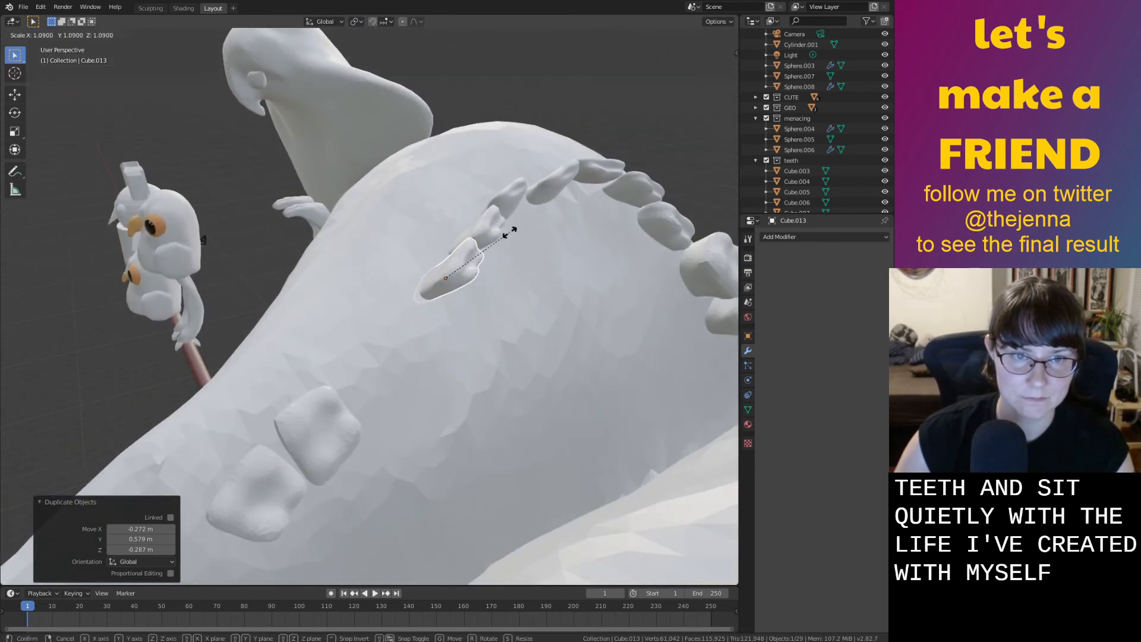
left_click(510, 228)
middle_click_drag(510, 228, 455, 243)
key("g")
left_click(442, 255)
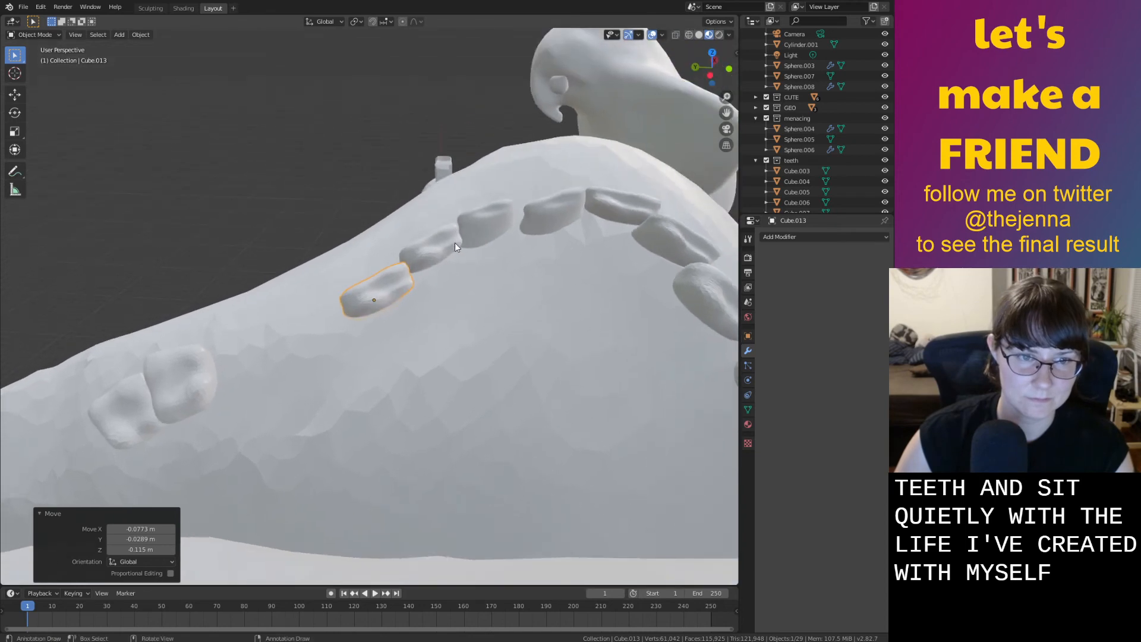
Duplicate the new end tooth towards the molars, rotate the copy -9.09° about local Y, and scale it to 1.273 along local Y
key("shift+d")
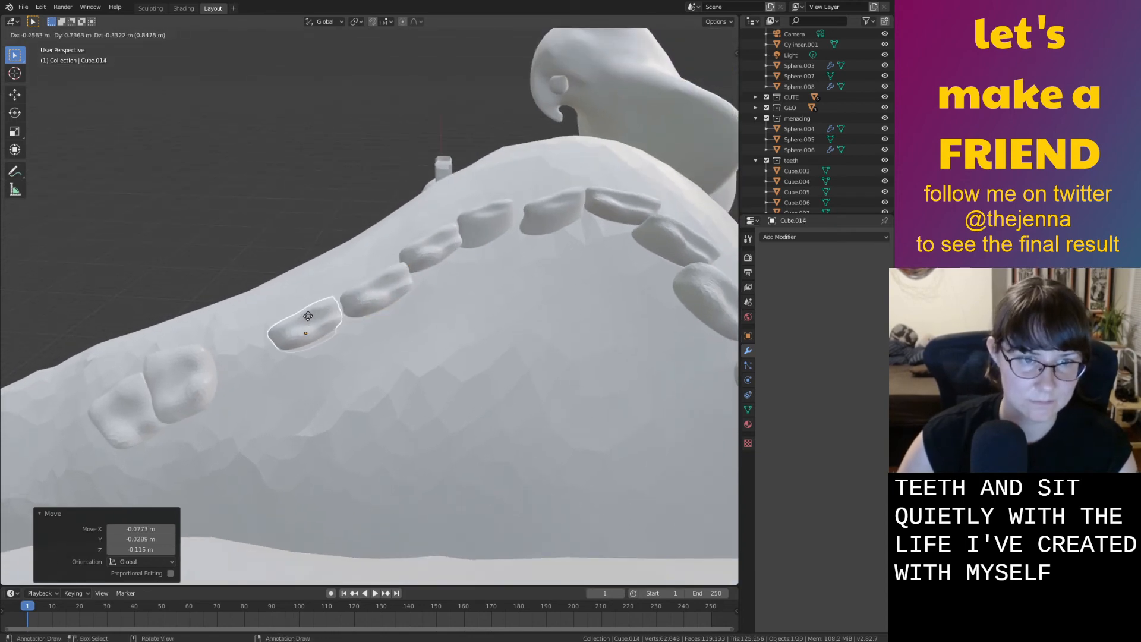
left_click(308, 316)
key("r")
key("y")
key("y")
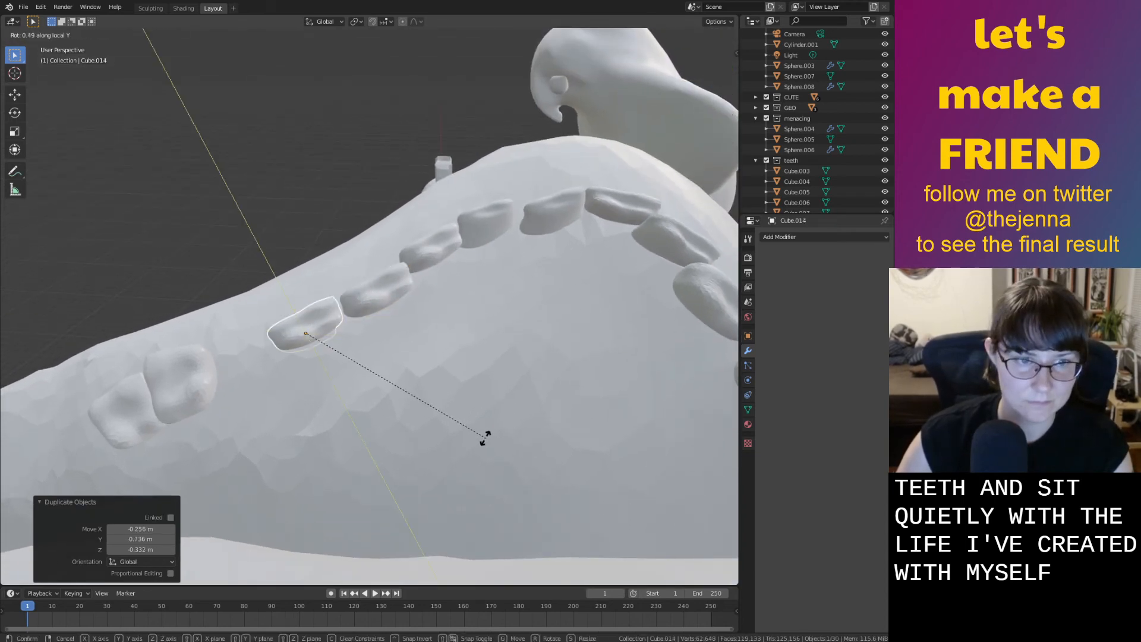
left_click(412, 374)
key("s")
key("y")
key("y")
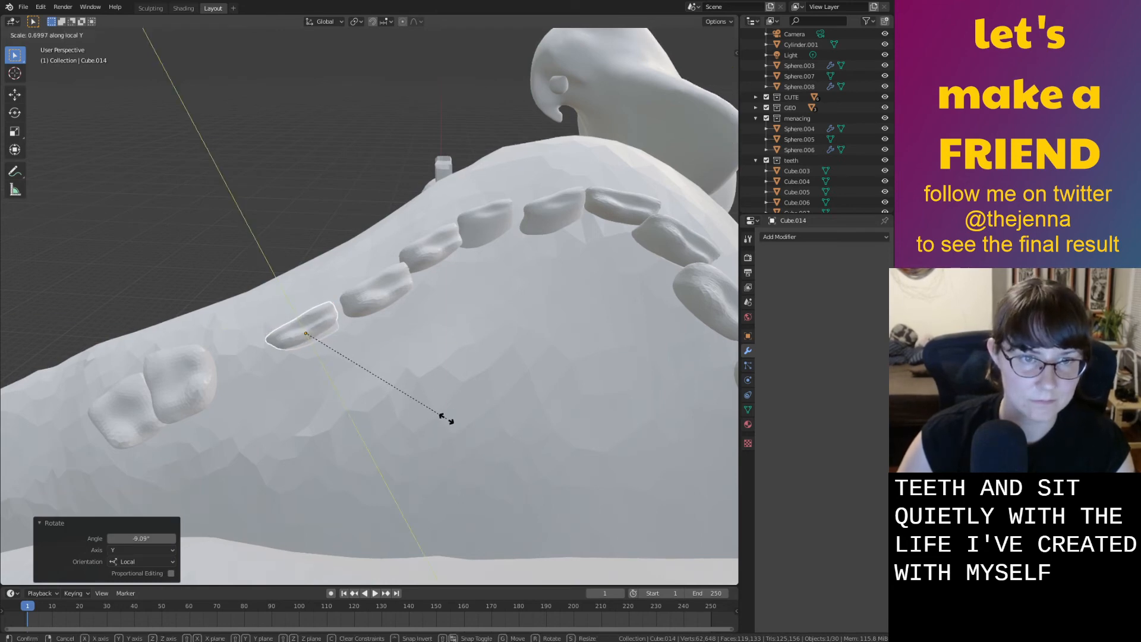
left_click(520, 535)
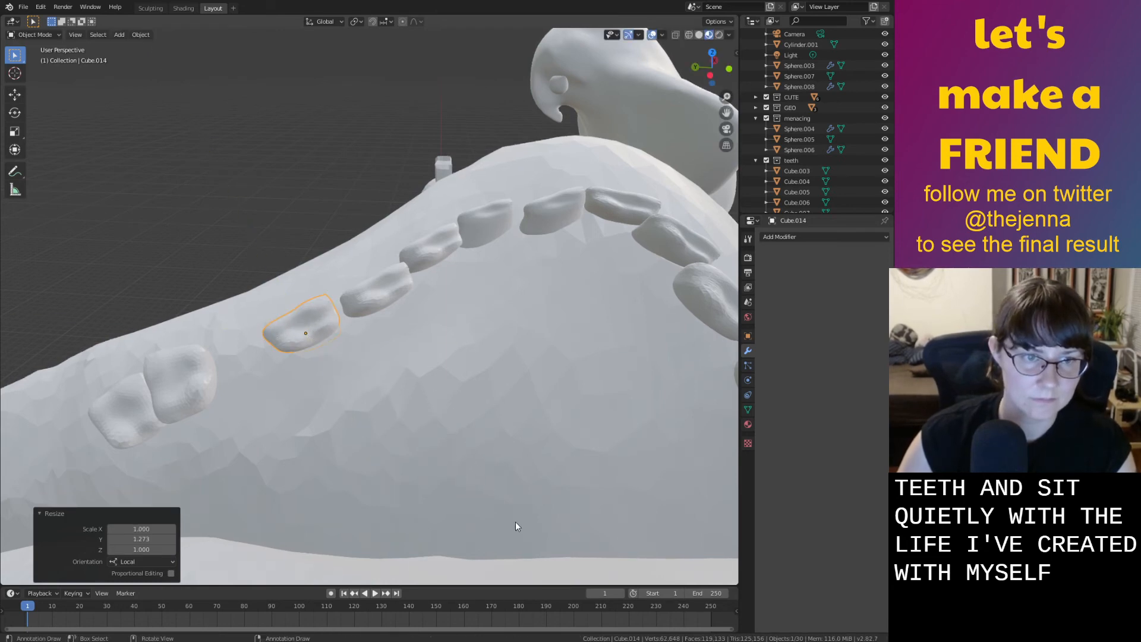
Duplicate the molar nearest the arch into the gap before the small-tooth row and resize the copy
middle_click_drag(492, 485, 415, 411)
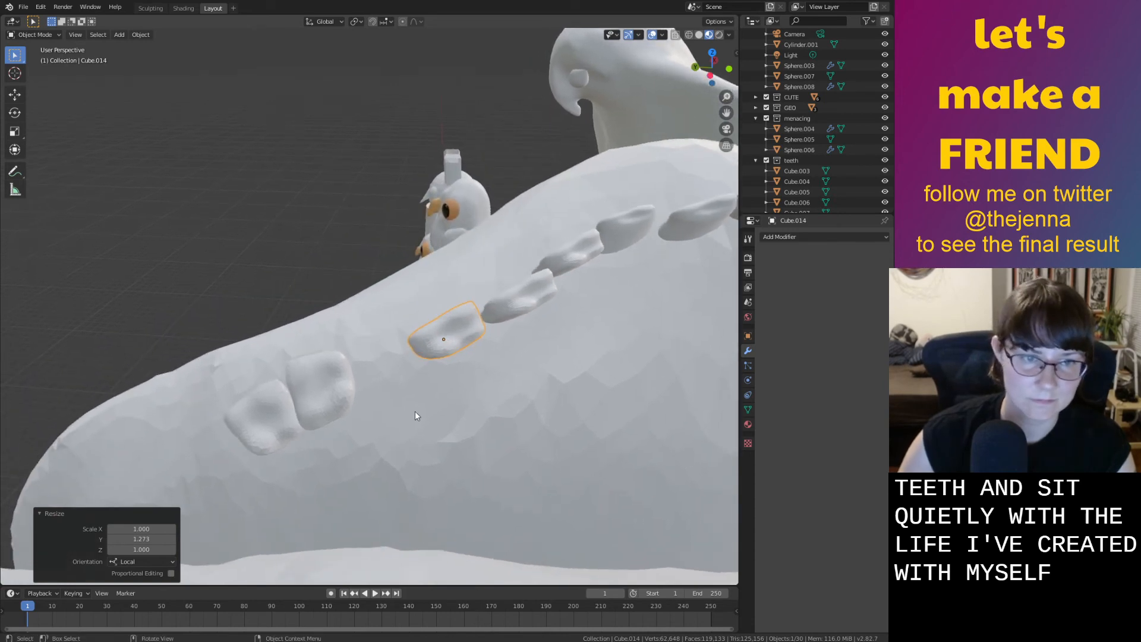
key("shift+d")
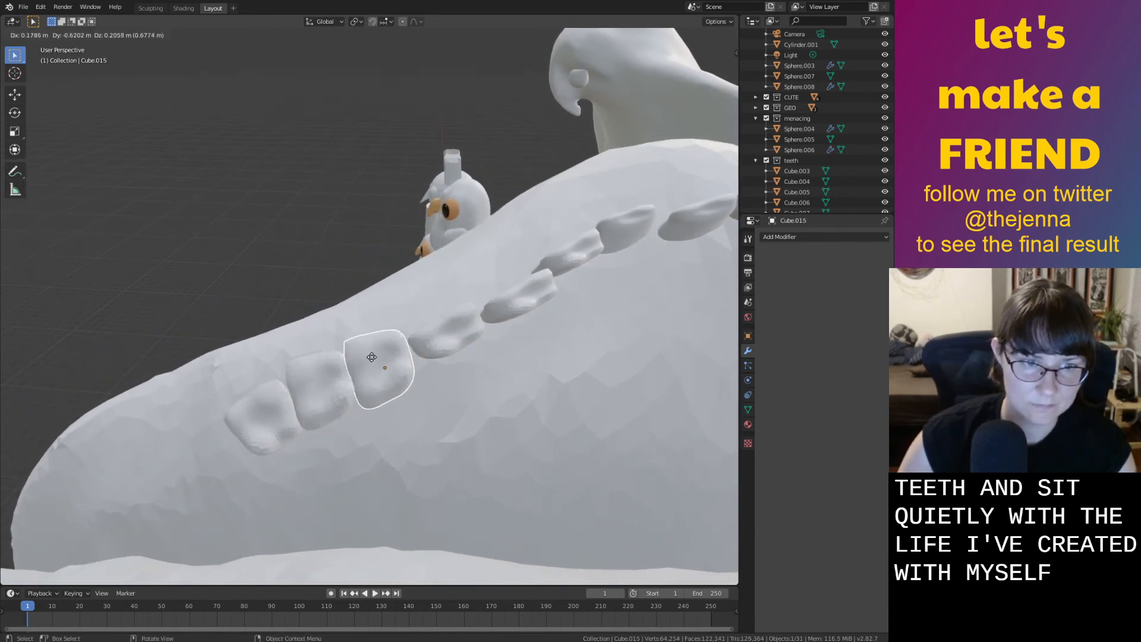
left_click(374, 357)
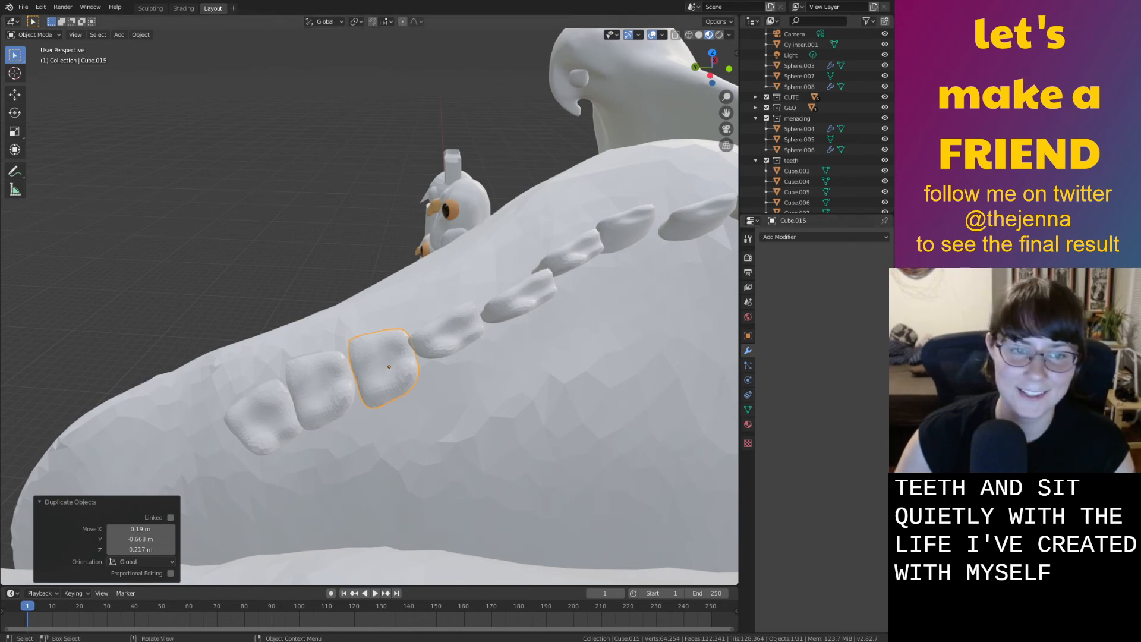
key("s")
left_click(473, 381)
Refine the molar copy's size and position so it fits between its neighbours on the beak edge
middle_click_drag(474, 382, 550, 270)
key("g")
left_click(527, 250)
key("s")
left_click(390, 196)
key("g")
left_click(401, 232)
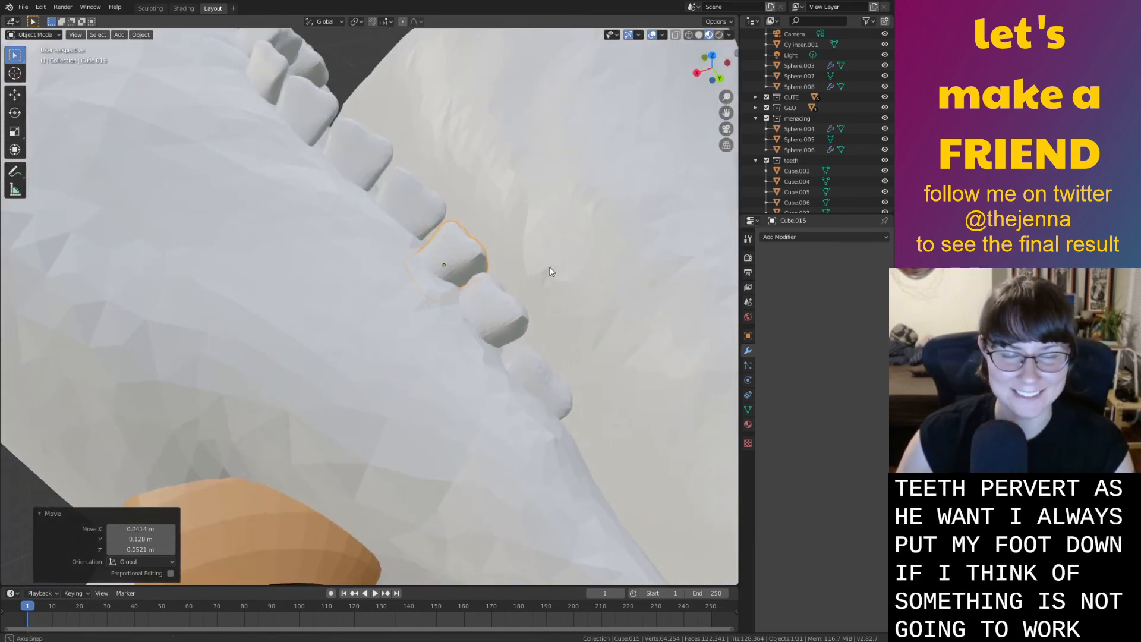
Nudge the tooth two places further down the row so it sits closer to its neighbour on the beak edge
left_click(556, 387)
key("g")
left_click(563, 378)
Thicken the narrow tooth Cube.013 in the middle of the row in Sculpt Mode with the Inflate brush
middle_click_drag(563, 379, 443, 228)
left_click(443, 228)
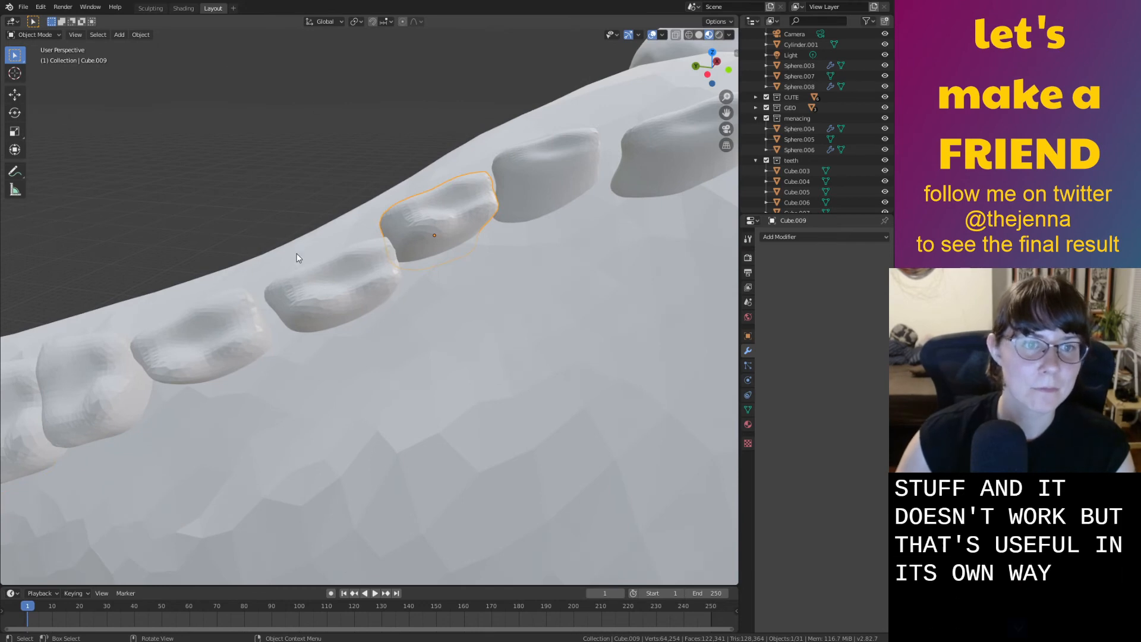
left_click(151, 9)
mouse_move(400, 378)
middle_mouse_down()
mouse_move(348, 522)
mouse_move(489, 367)
mouse_move(473, 416)
middle_mouse_up()
scroll(489, 367, "up", 4)
scroll(457, 431, "down", 4)
scroll(439, 466, "up", 1)
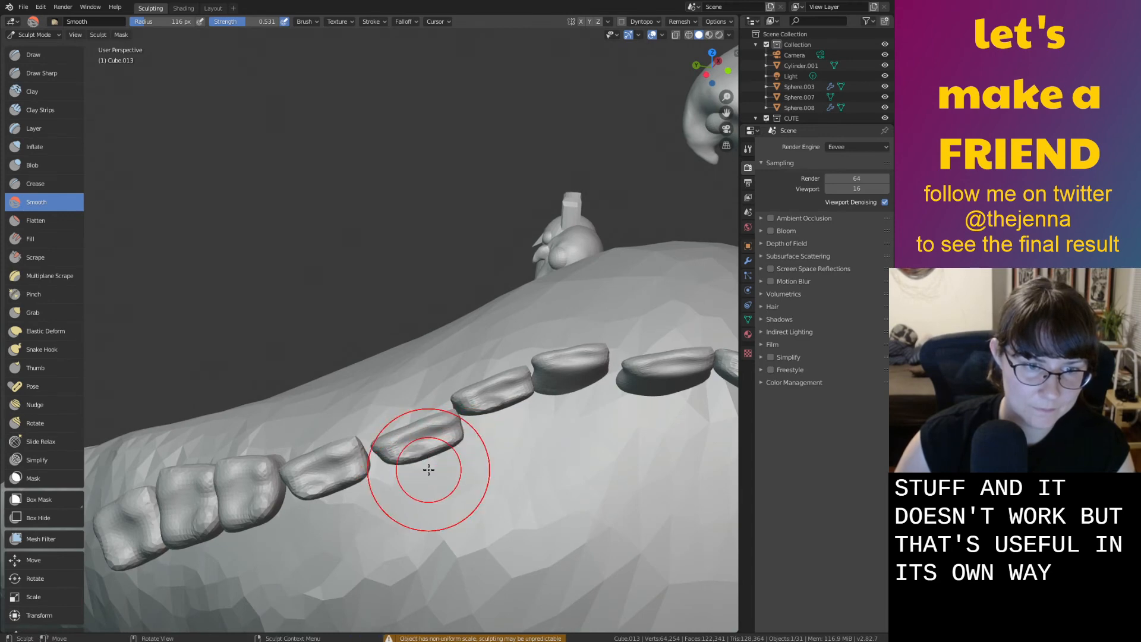
key("i")
mouse_move(428, 464)
middle_mouse_down()
mouse_move(425, 434)
mouse_move(410, 434)
mouse_move(448, 444)
middle_mouse_up()
scroll(431, 430, "up", 5)
scroll(448, 444, "down", 4)
scroll(432, 435, "up", 2)
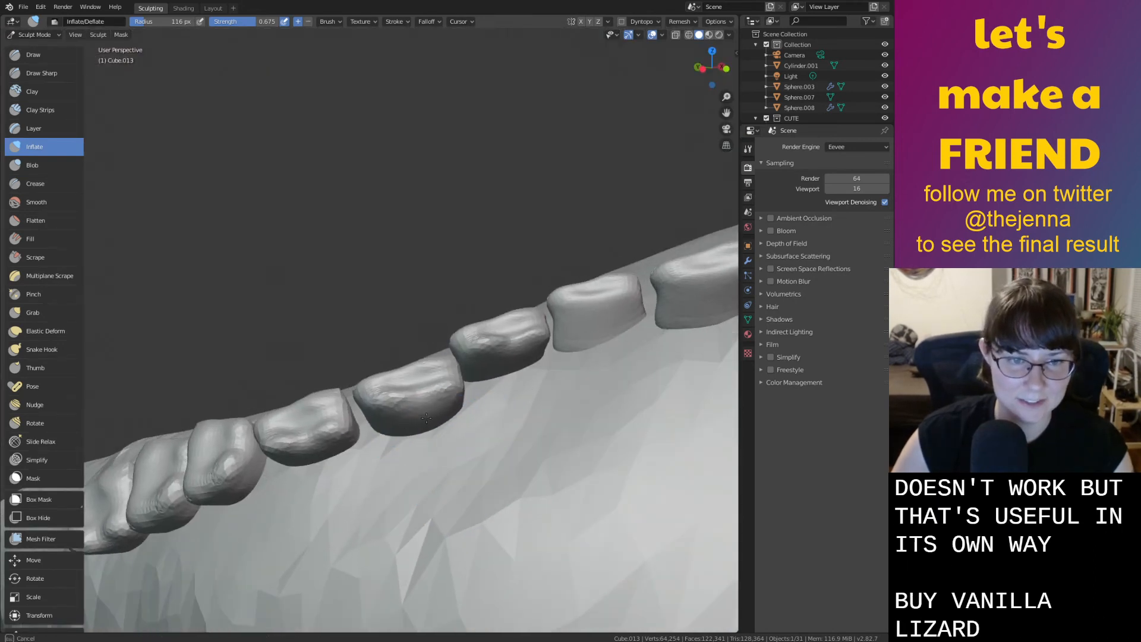
Even out the inflated surface of tooth Cube.013 with the Smooth brush
key("shift+s")
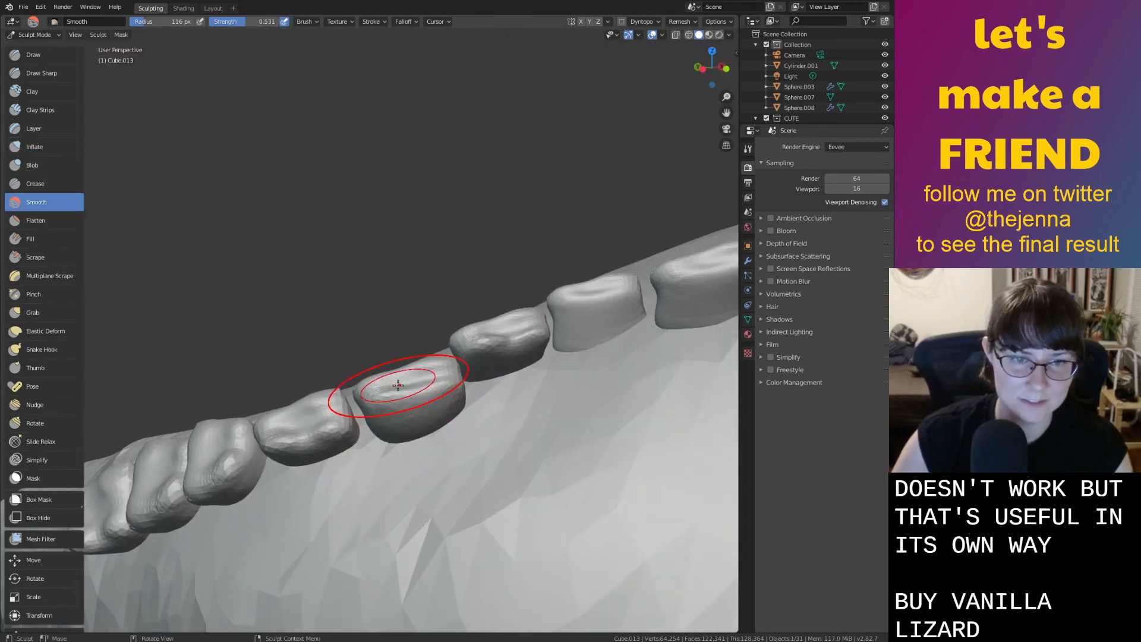
left_click_drag(420, 394, 448, 390)
middle_click_drag(447, 398, 519, 387)
Sculpt the middle molar of the three large teeth, Cube.010, and smooth out its chewing surface and lower edge
left_click(212, 7)
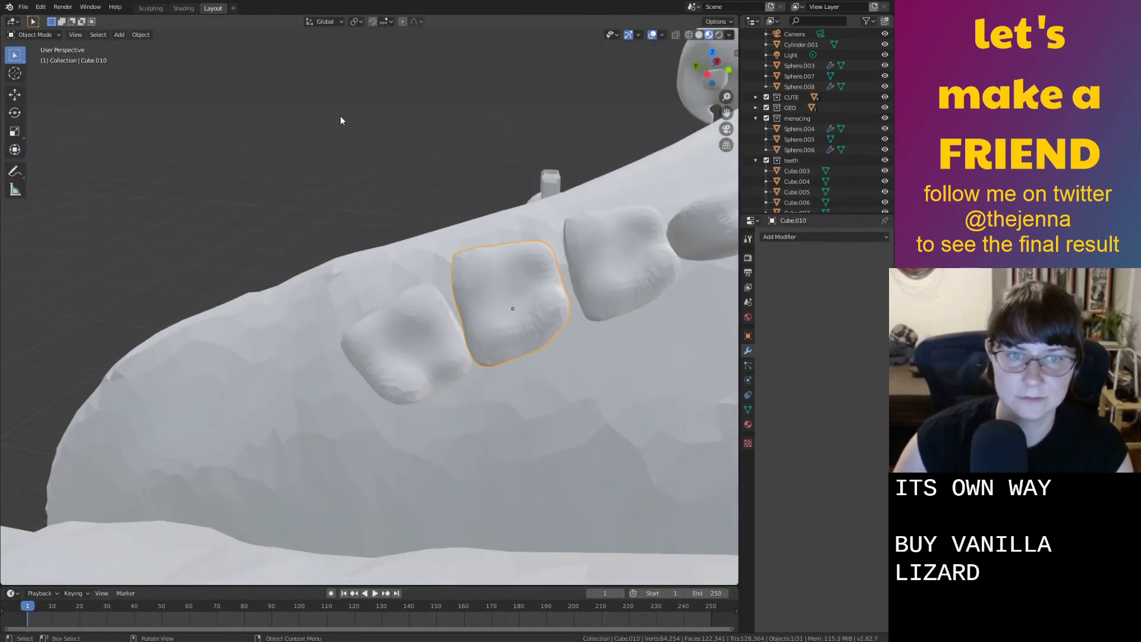
left_click(149, 8)
middle_click_drag(446, 365, 395, 342, "ctrl")
left_click_drag(396, 343, 412, 370)
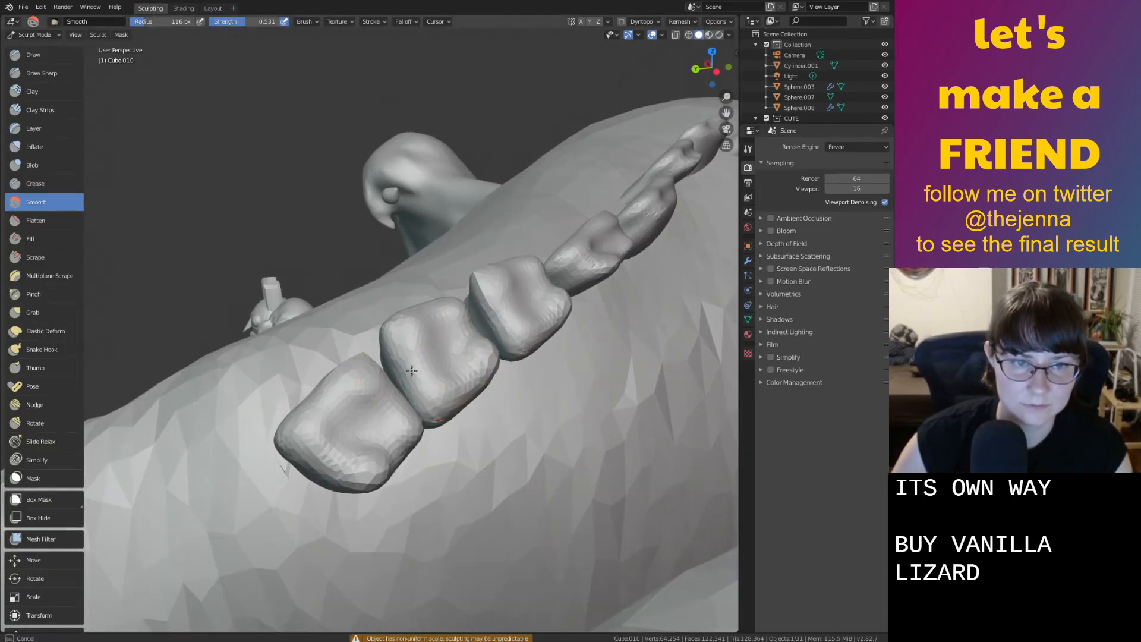
key("i")
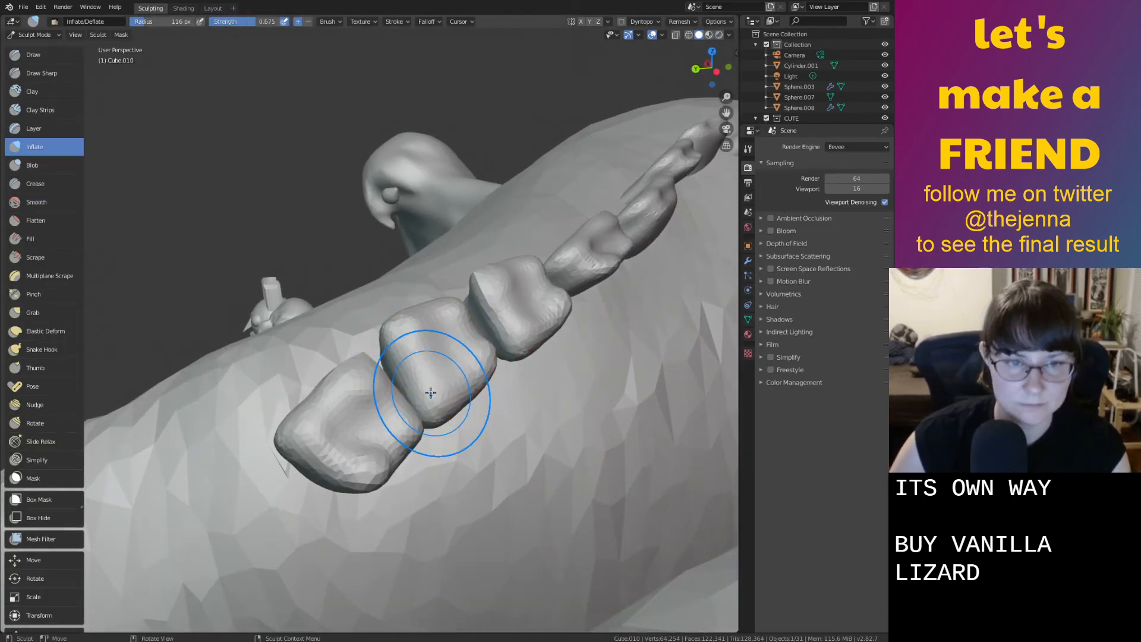
middle_click_drag(426, 362, 410, 367)
scroll(380, 395, "up", 4)
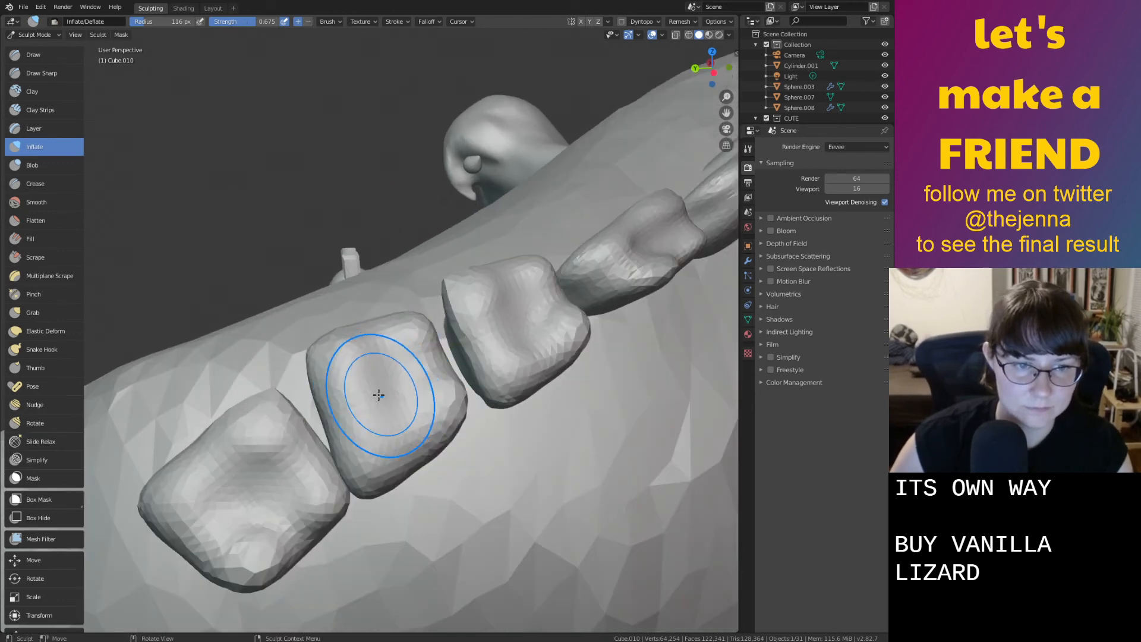
mouse_move(321, 499)
left_mouse_down("shift")
mouse_move(288, 518)
mouse_move(434, 491)
mouse_move(332, 514)
left_mouse_up("shift")
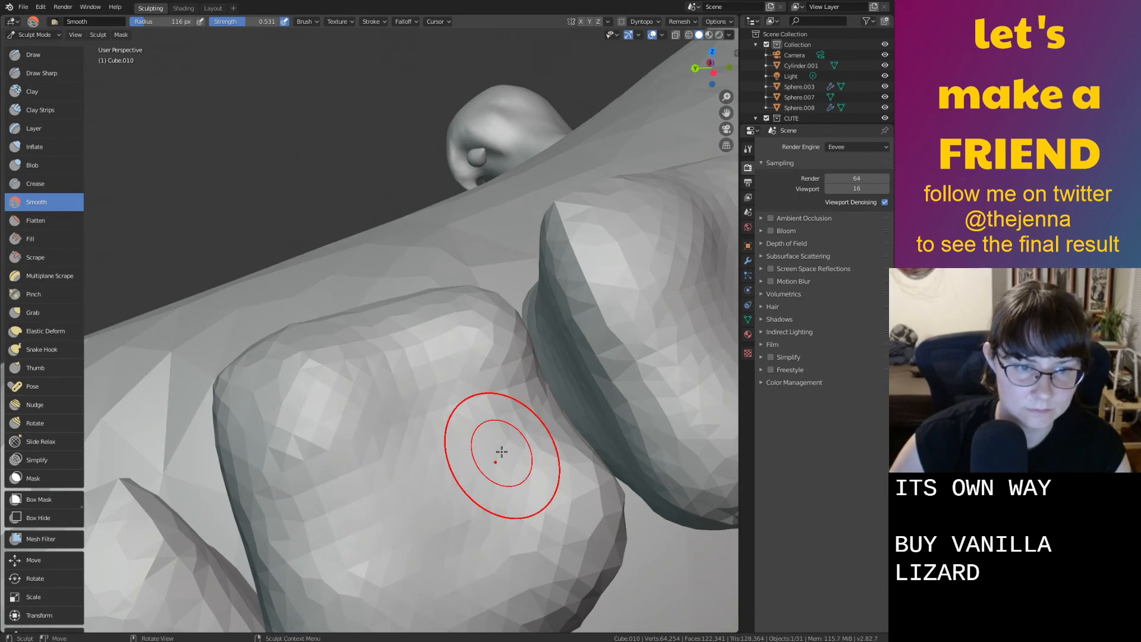
Carve a groove across the middle molar's chewing surface and puff up the area beside it with Inflate, then return to the object layout
key("i")
mouse_move(484, 438)
left_mouse_down("ctrl")
mouse_move(527, 455)
mouse_move(269, 537)
left_mouse_up("ctrl")
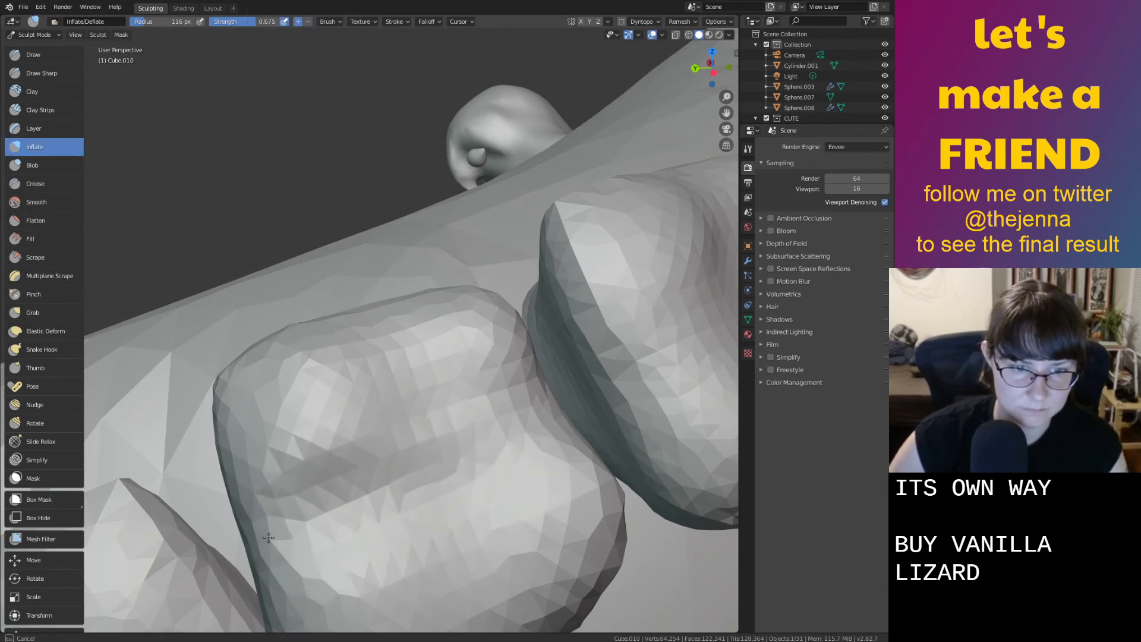
left_click_drag(439, 563, 425, 514)
mouse_move(423, 509)
middle_mouse_down()
mouse_move(434, 499)
mouse_move(423, 486)
middle_mouse_up()
scroll(433, 500, "down", 7)
left_click(212, 9)
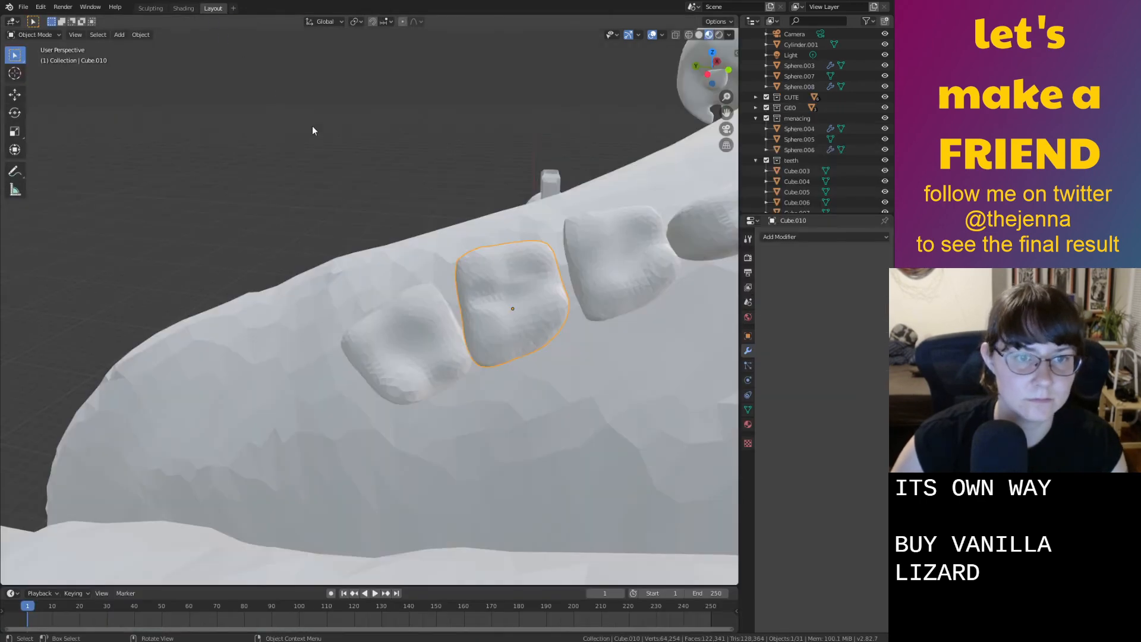
Select all the teeth in the arch from one end to the other, finishing with the large molar Cube.005
scroll(273, 189, "down", 4)
middle_click_drag(274, 189, 358, 257)
scroll(481, 208, "down", 3)
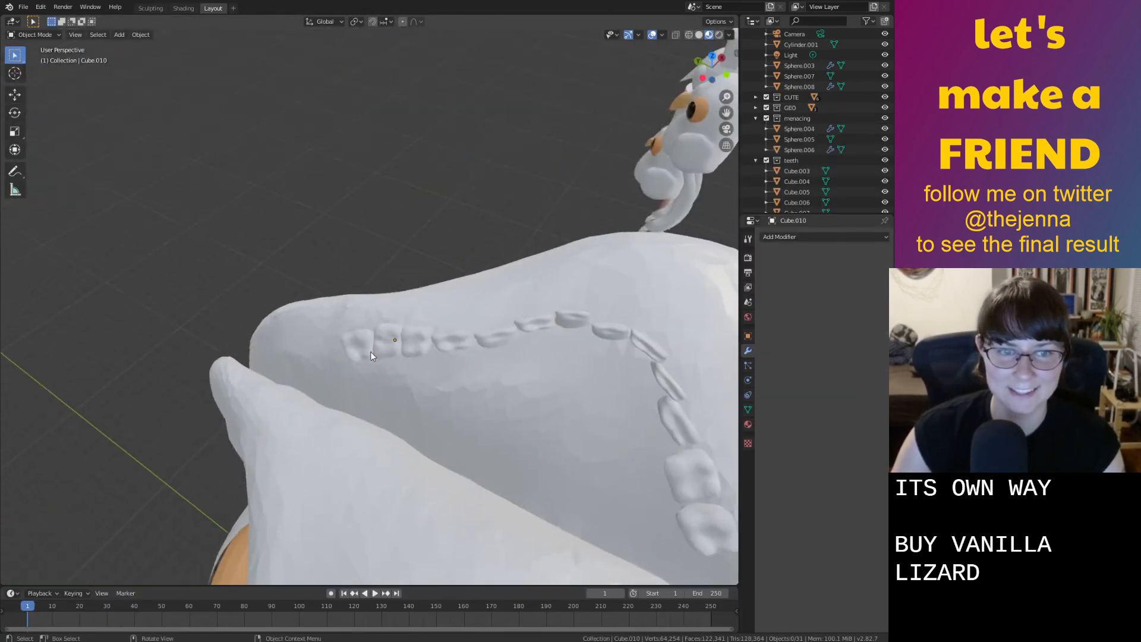
left_click(365, 352)
left_click(398, 350, "shift")
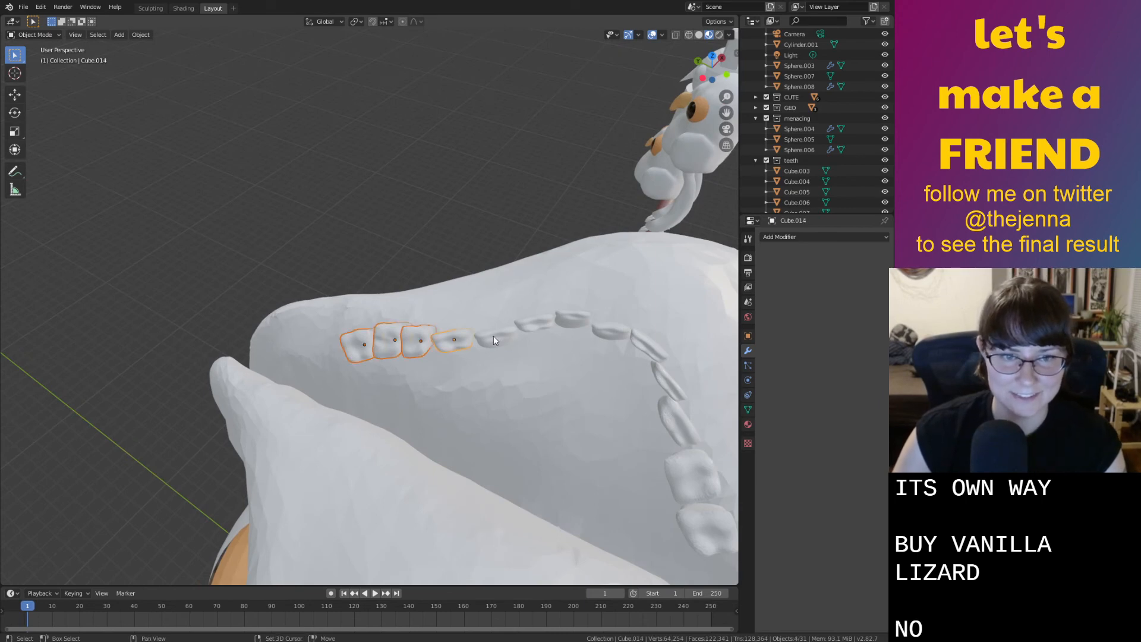
left_click(672, 383, "shift")
left_click(679, 421, "shift")
left_click(694, 478, "shift")
left_click(705, 528, "shift")
Try to duplicate the whole row of teeth and shift the copy towards the opposite half of the beak
scroll(670, 529, "down", 4)
middle_click_drag(664, 534, 2, 493)
key("shift+d")
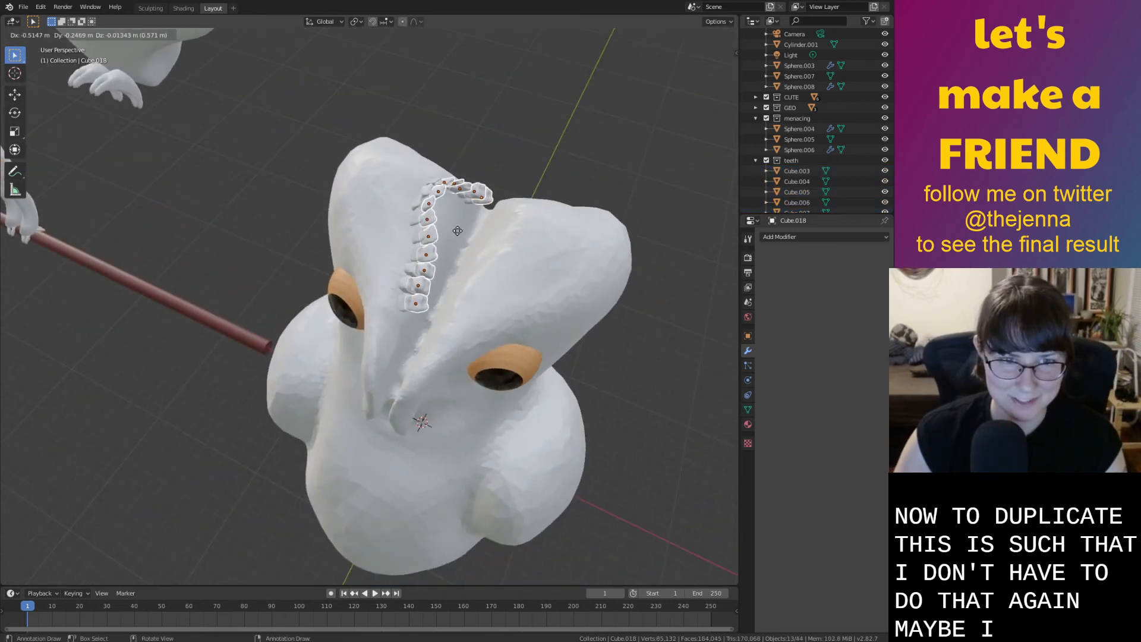
left_click(479, 238)
middle_click_drag(478, 237, 509, 233)
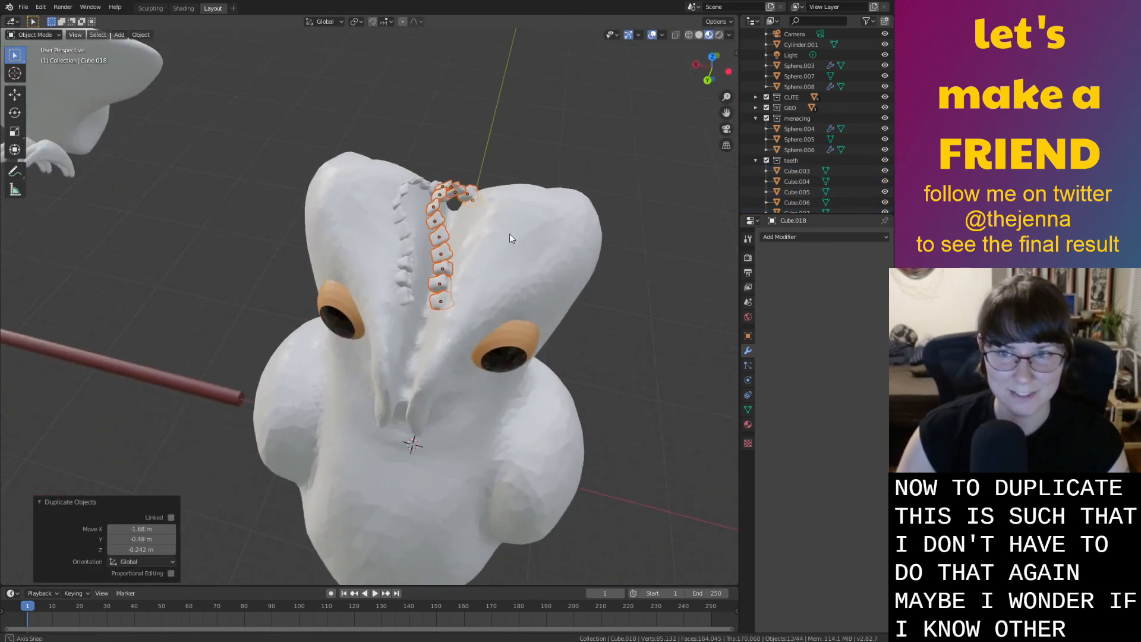
key("ctrl+z")
Add an X-axis Mirror modifier to tooth Cube.005 with the creature's body, Sphere.007, as mirror object
scroll(840, 164, "down", 4)
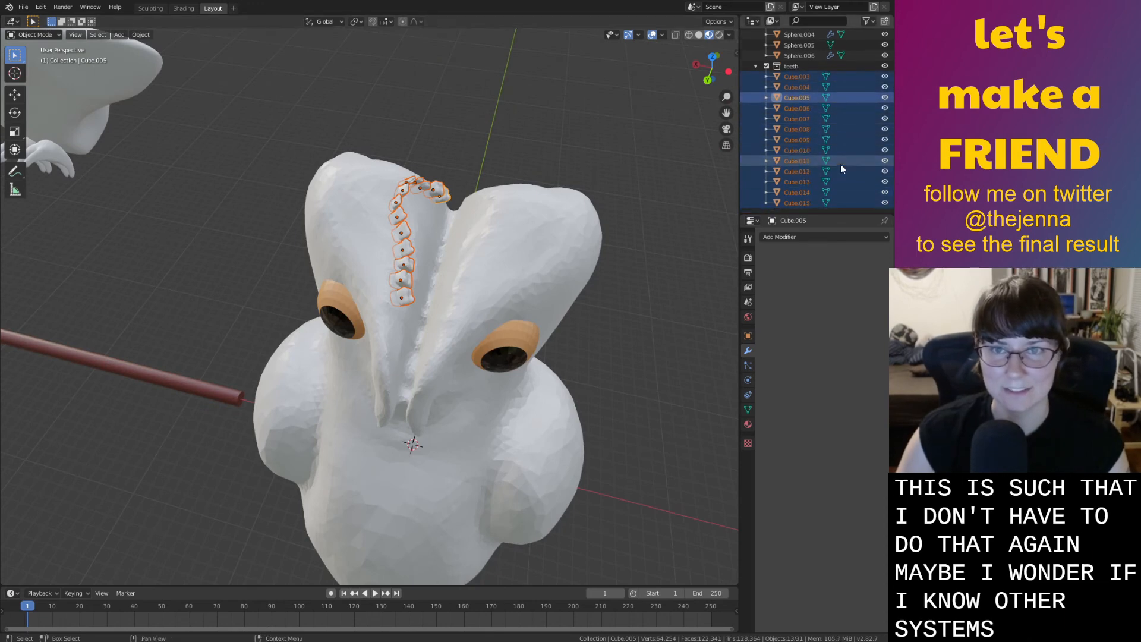
left_click(854, 237)
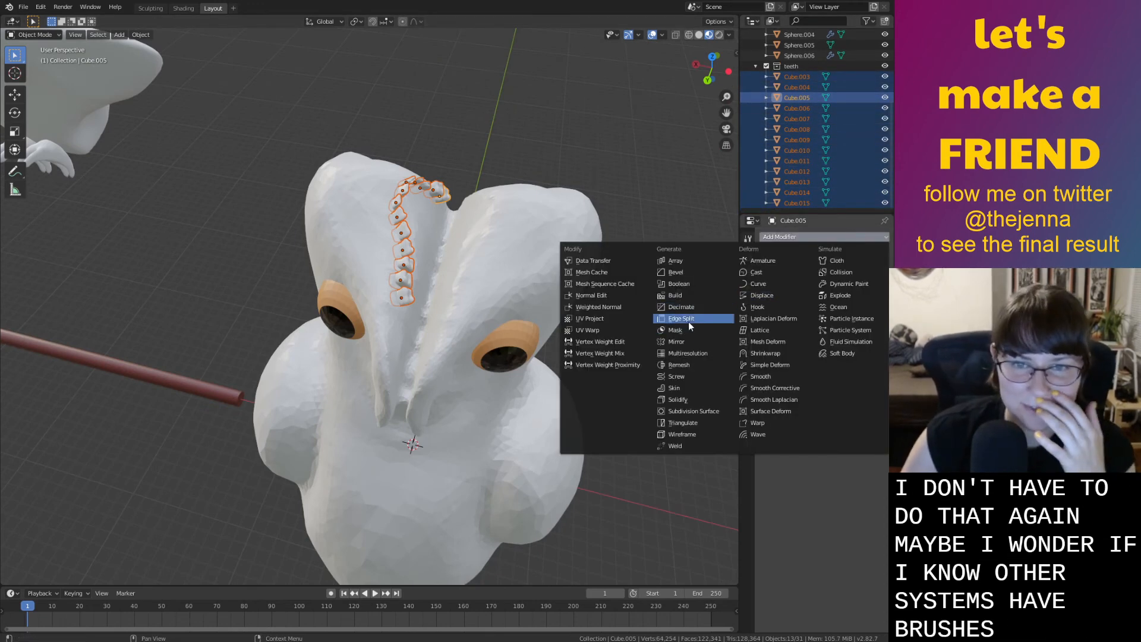
left_click(673, 341)
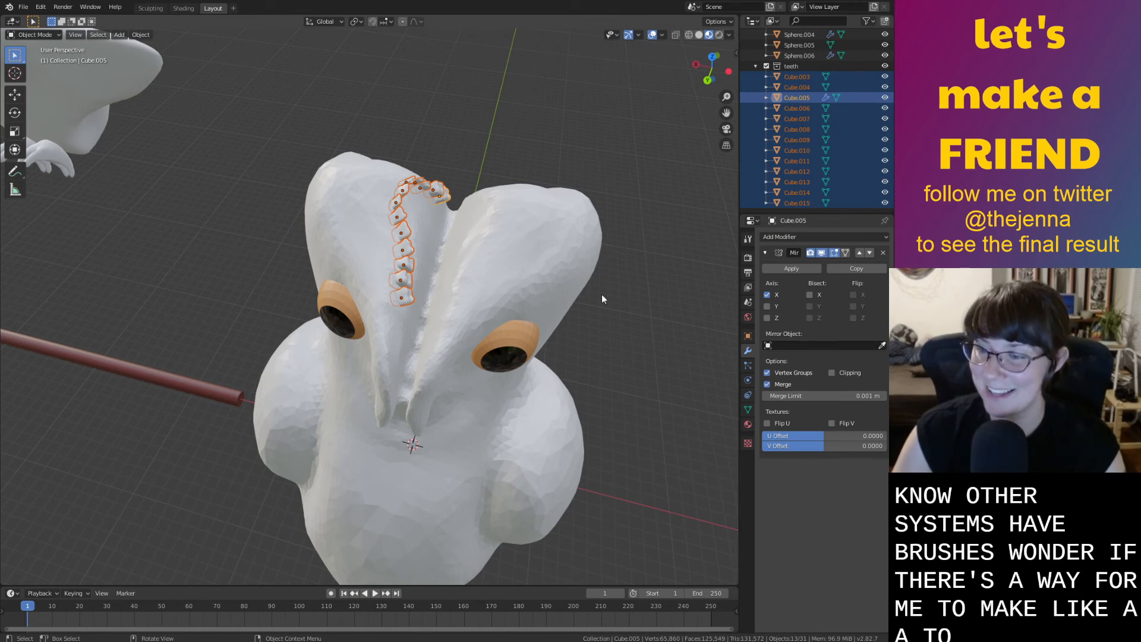
left_click(442, 272)
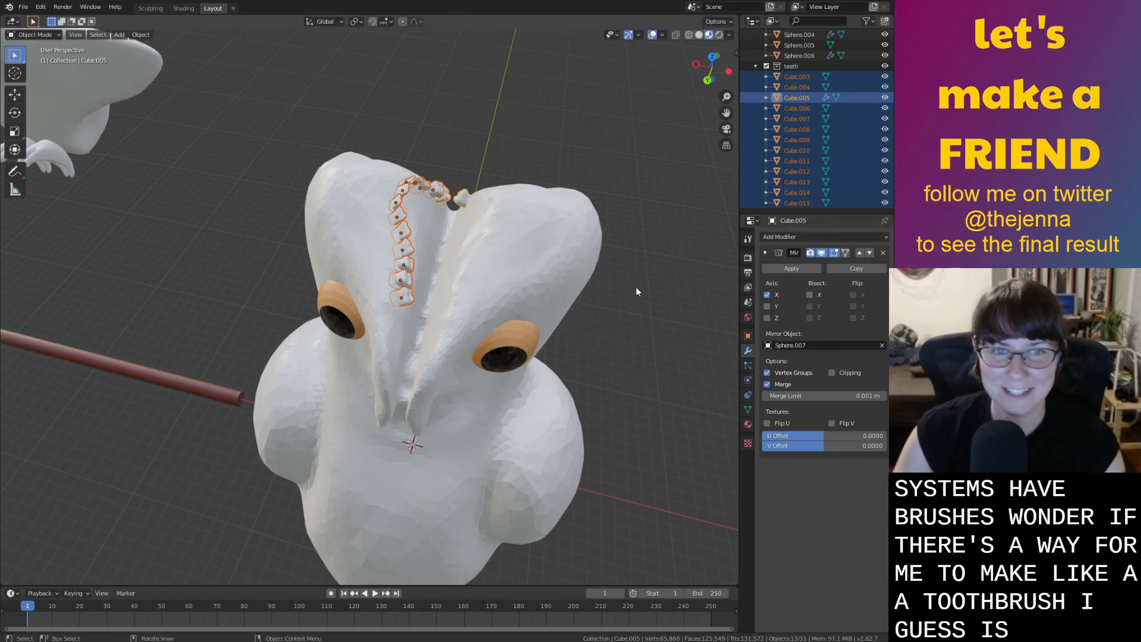
Give the neighbouring molar Cube.003 an X-axis Mirror modifier with Sphere.007 as mirror object
middle_click_drag(468, 207, 457, 256)
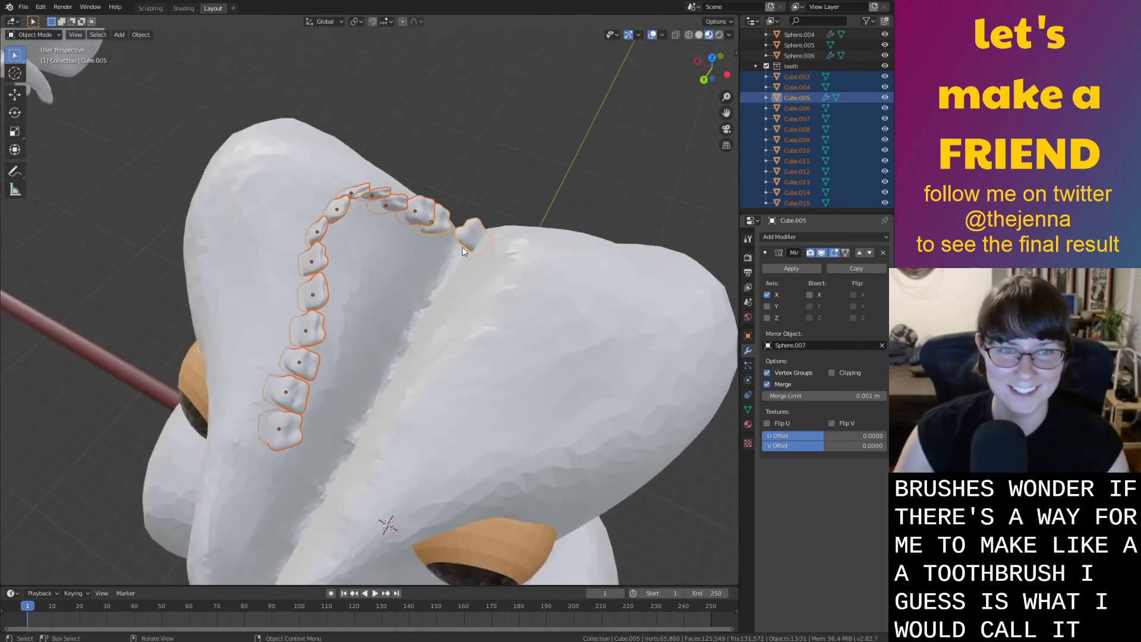
left_click(424, 214)
left_click(784, 237)
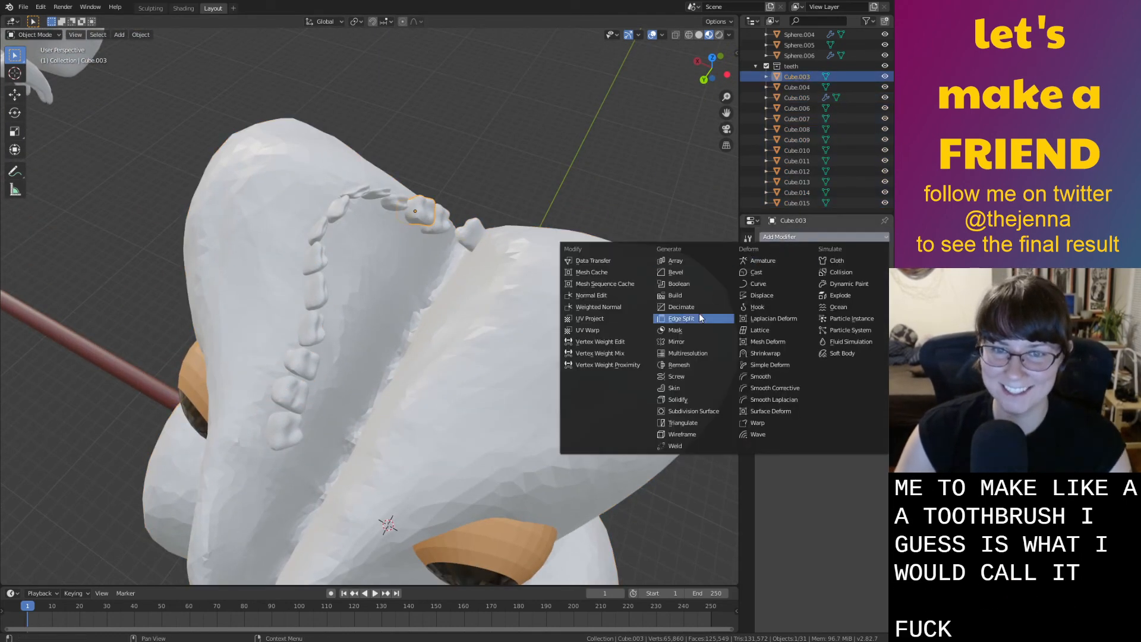
left_click(692, 340)
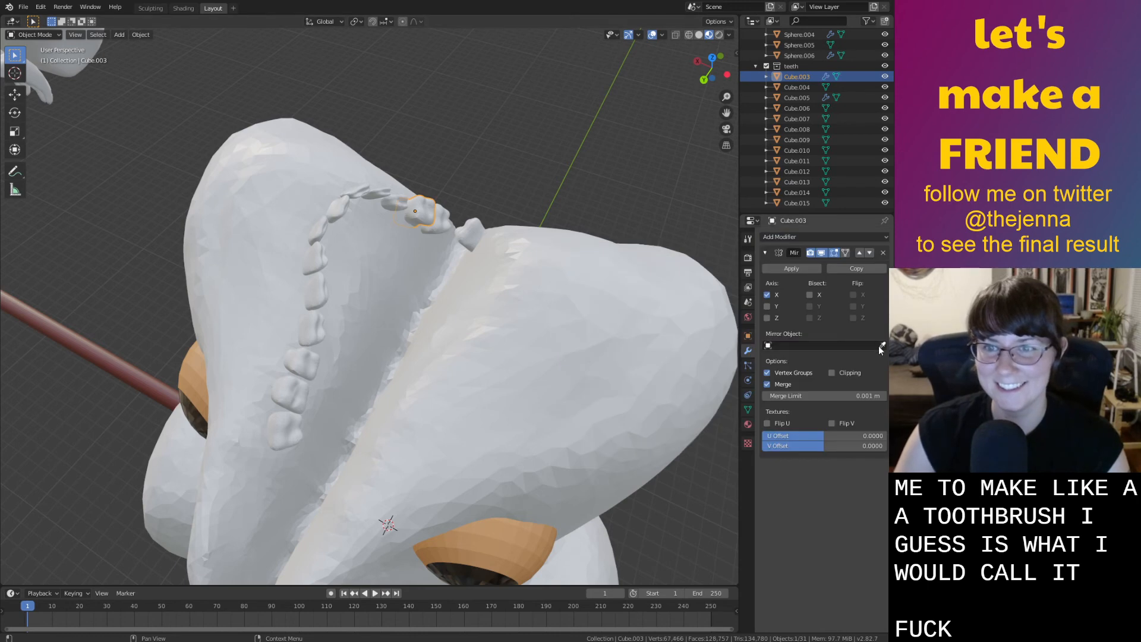
left_click(882, 346)
left_click(482, 284)
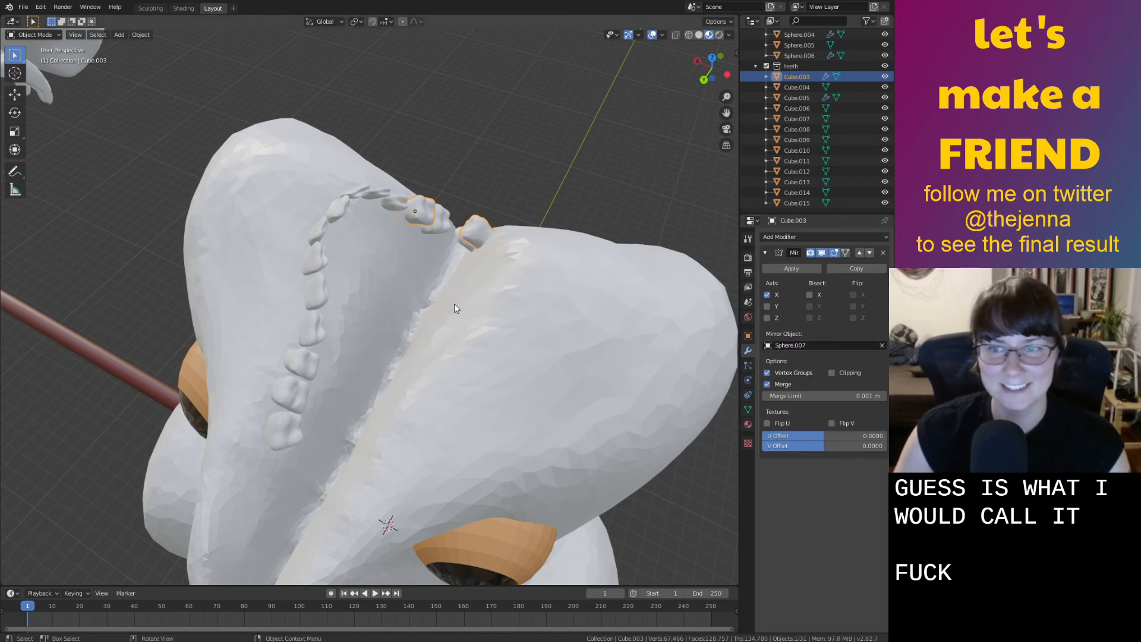
Mirror the small tooth Cube.004 to the opposite beak half with a Mirror modifier about Sphere.007
left_click(394, 205)
left_click(811, 238)
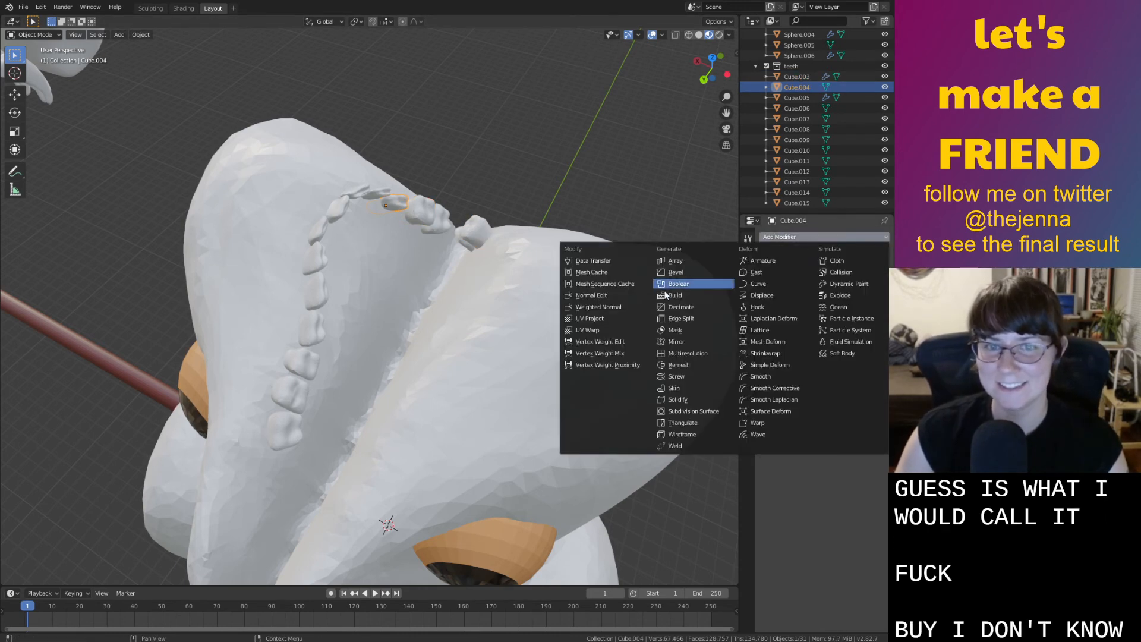
left_click(678, 340)
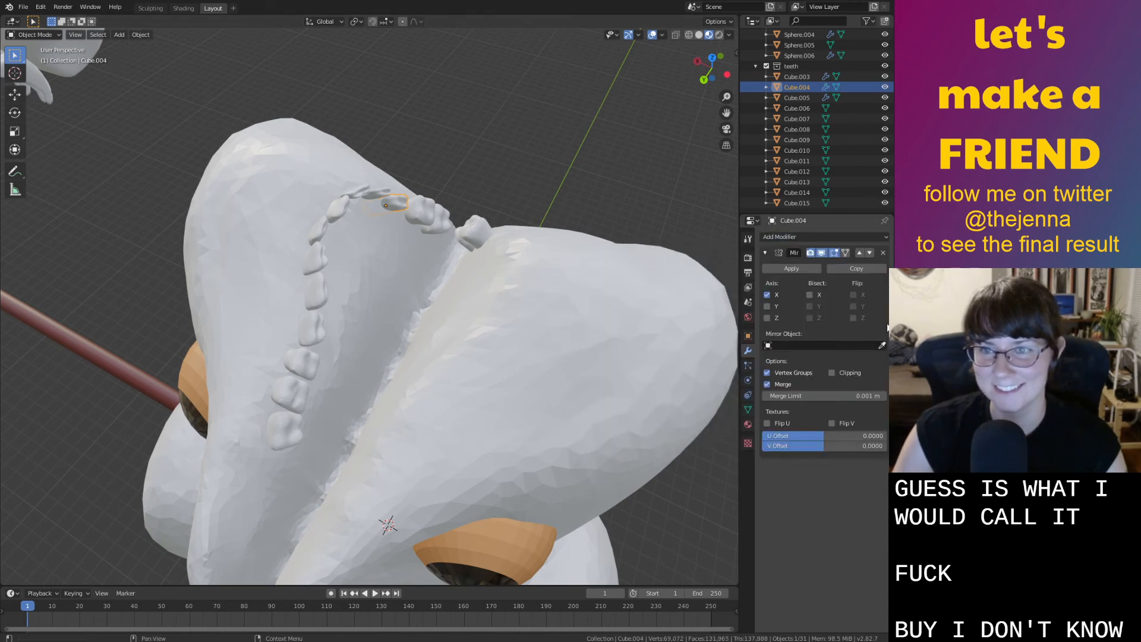
left_click(881, 344)
left_click(544, 302)
middle_click_drag(469, 309, 491, 279)
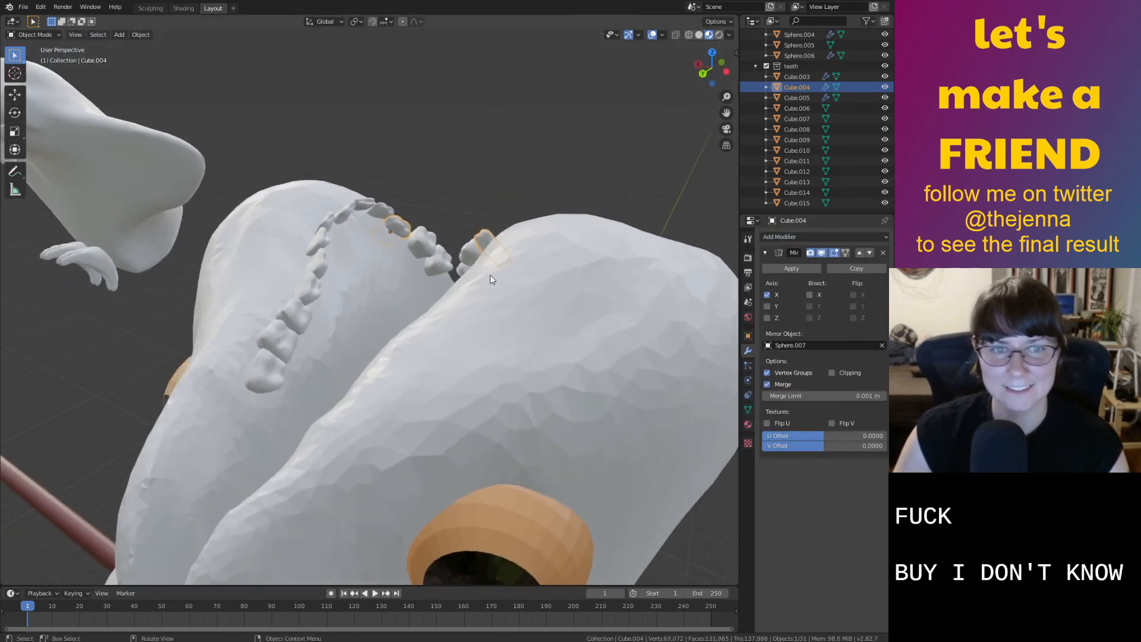
Add X-axis Mirror modifiers about Sphere.007 to the next two small teeth, Cube.006 and Cube.007
left_click(385, 216)
left_click(804, 236)
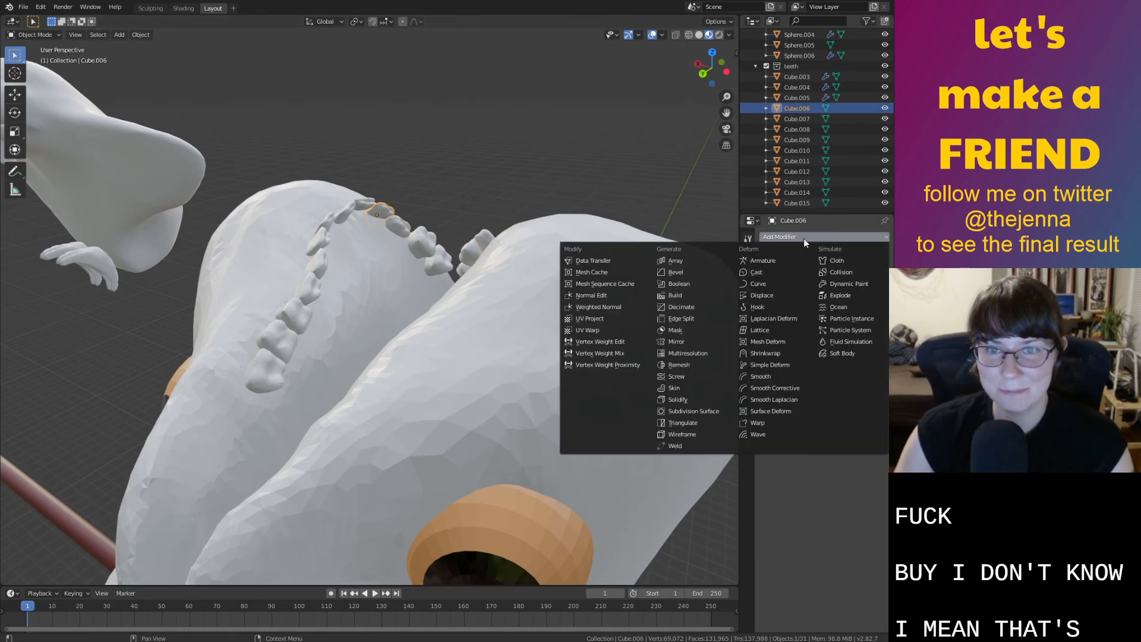
left_click(677, 342)
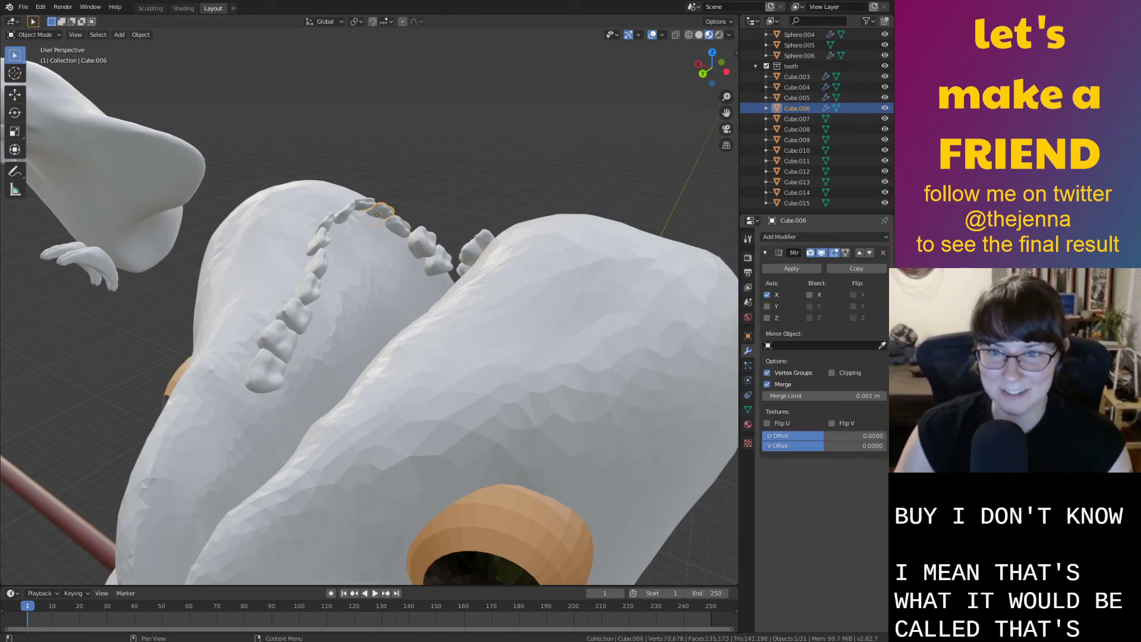
left_click(354, 207)
left_click(790, 236)
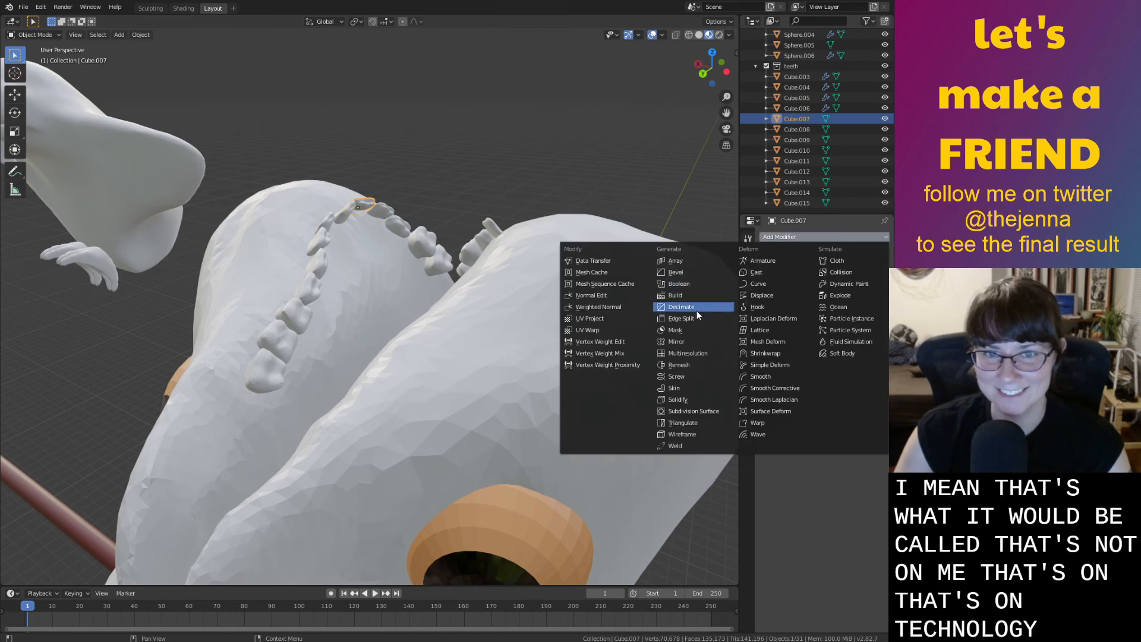
left_click(678, 342)
left_click(883, 345)
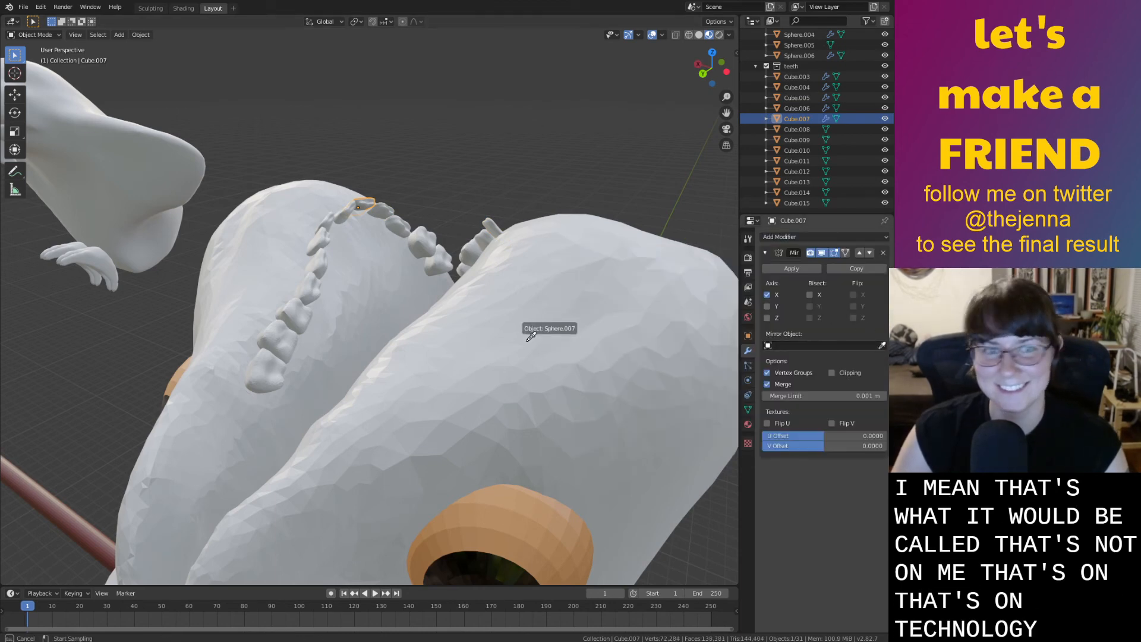
Mirror tooth Cube.008 at the top of the arch on X, using Sphere.007 as mirror object
left_click(348, 210)
left_click(800, 236)
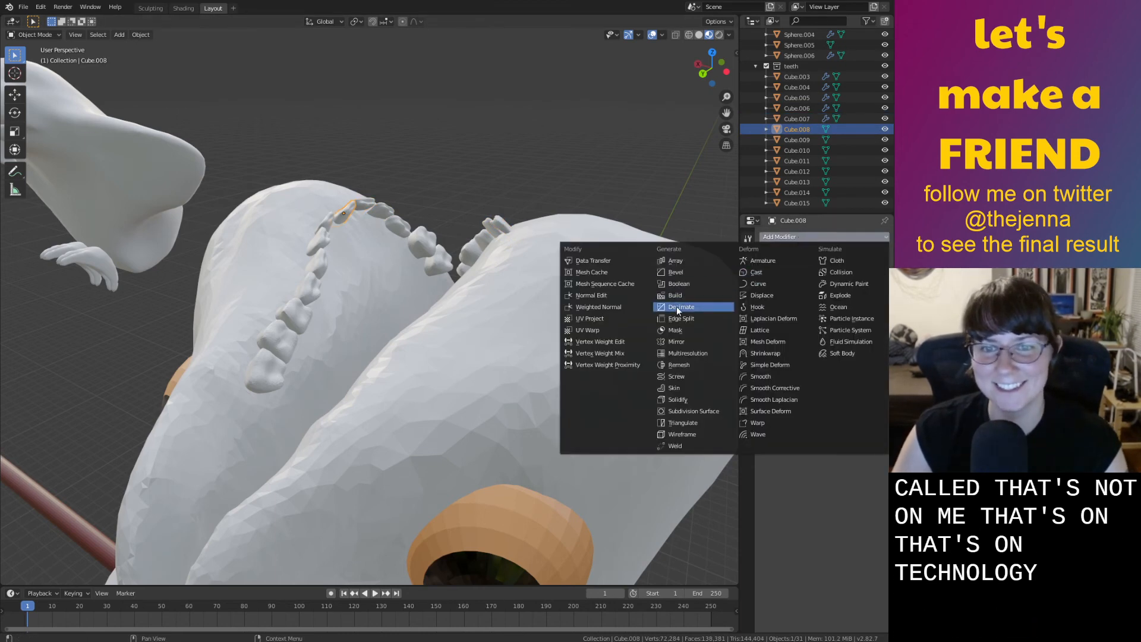
left_click(680, 340)
left_click(878, 346)
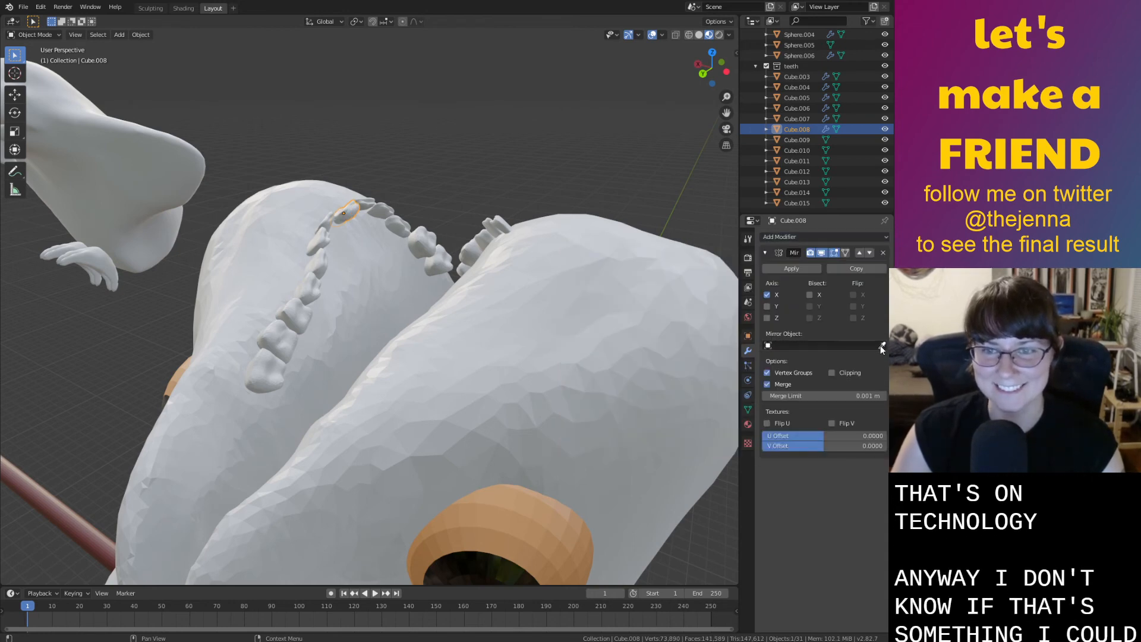
left_click(882, 345)
Add X-axis Mirror modifiers to the teeth Cube.012 and Cube.009, using Sphere.007 as mirror object
left_click(324, 226)
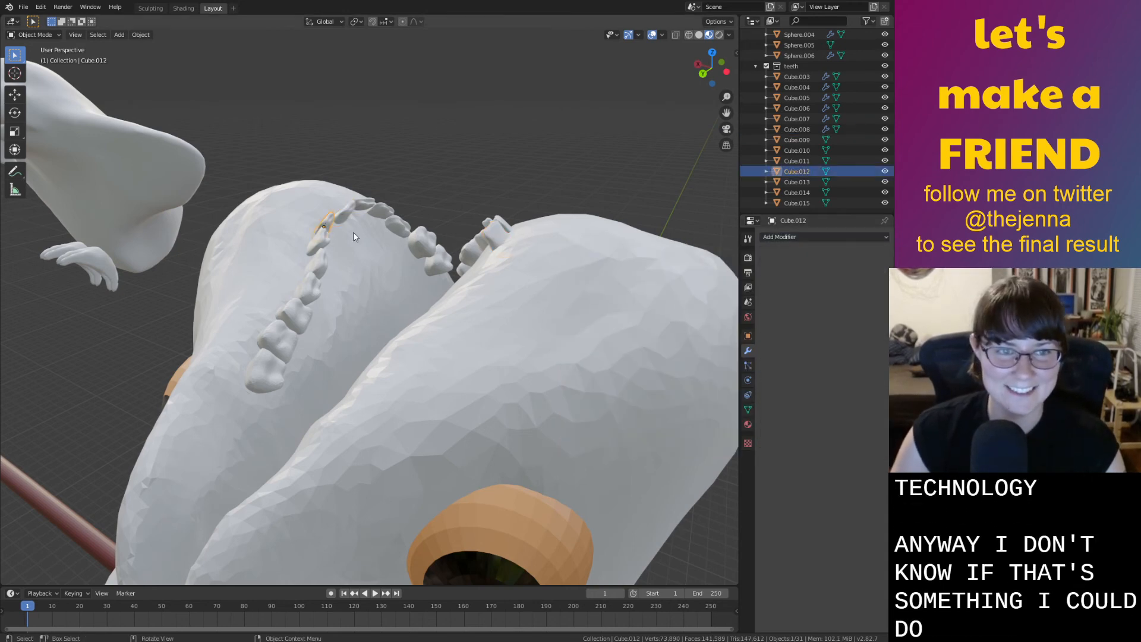
left_click(789, 236)
left_click(678, 340)
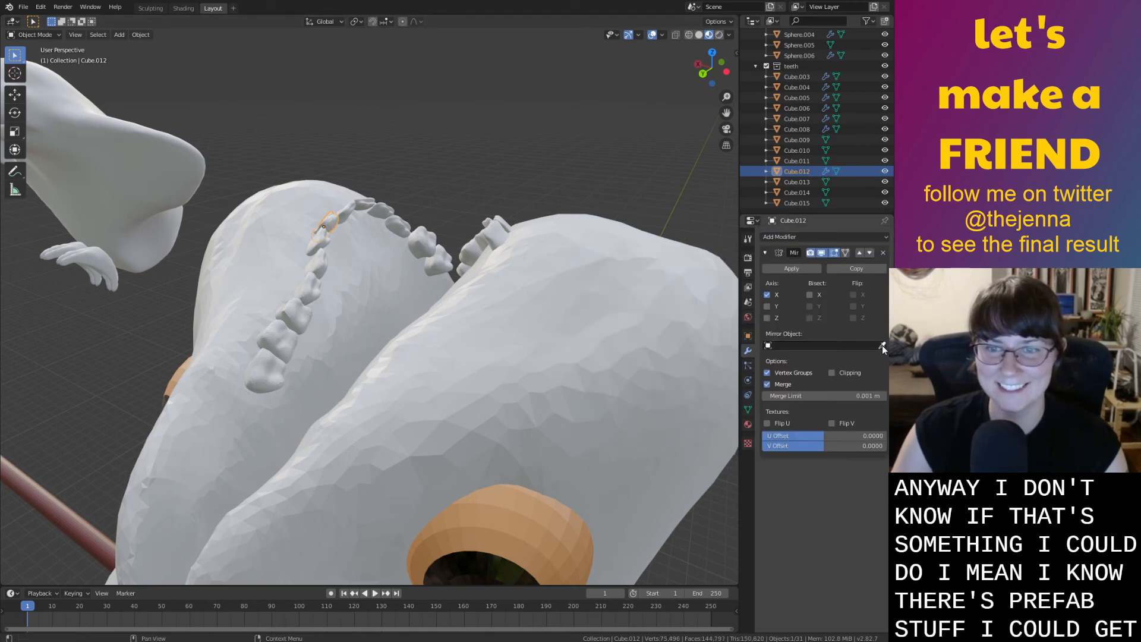
left_click(317, 243)
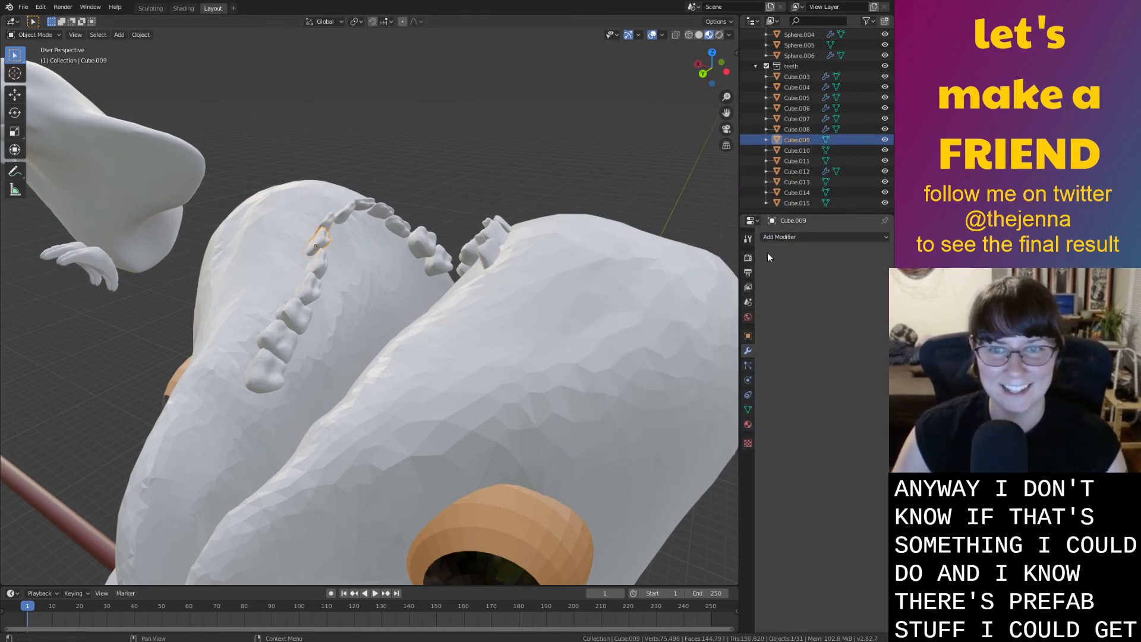
left_click(774, 236)
left_click(677, 342)
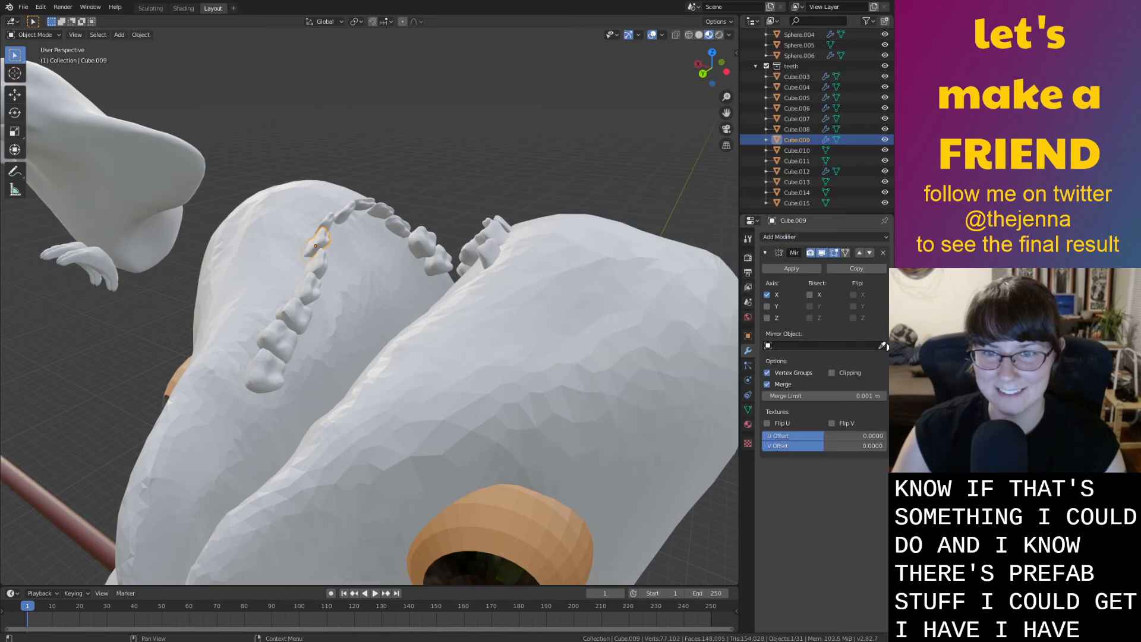
left_click(882, 347)
left_click(482, 341)
Mirror the next two teeth down the arch, Cube.013 and Cube.014, on X about Sphere.007
left_click(317, 267)
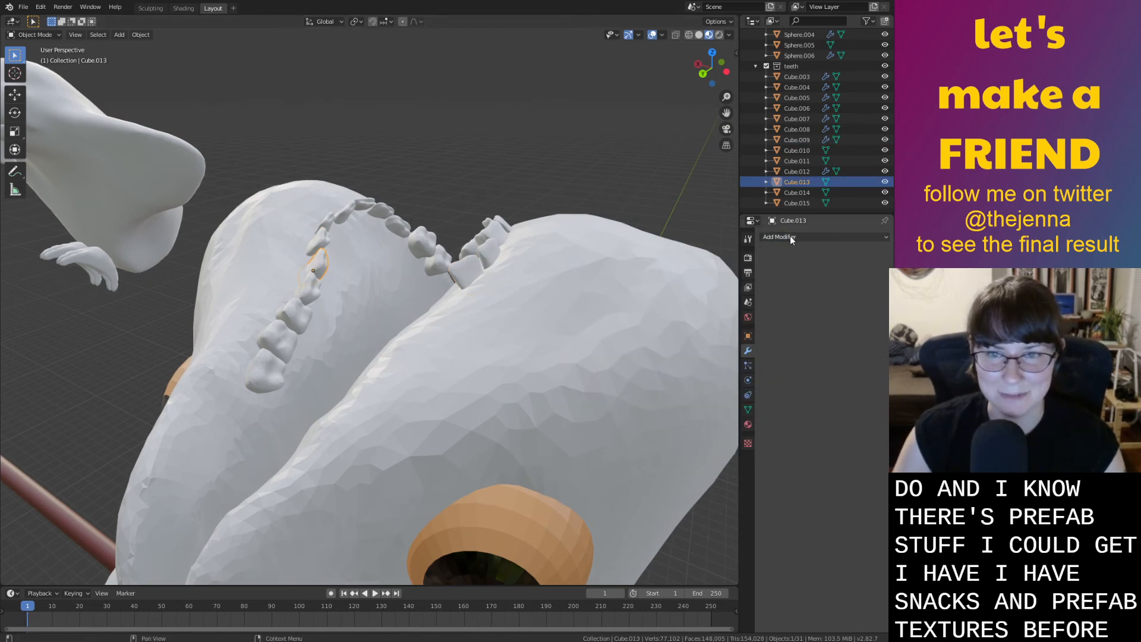
left_click(776, 237)
left_click(676, 336)
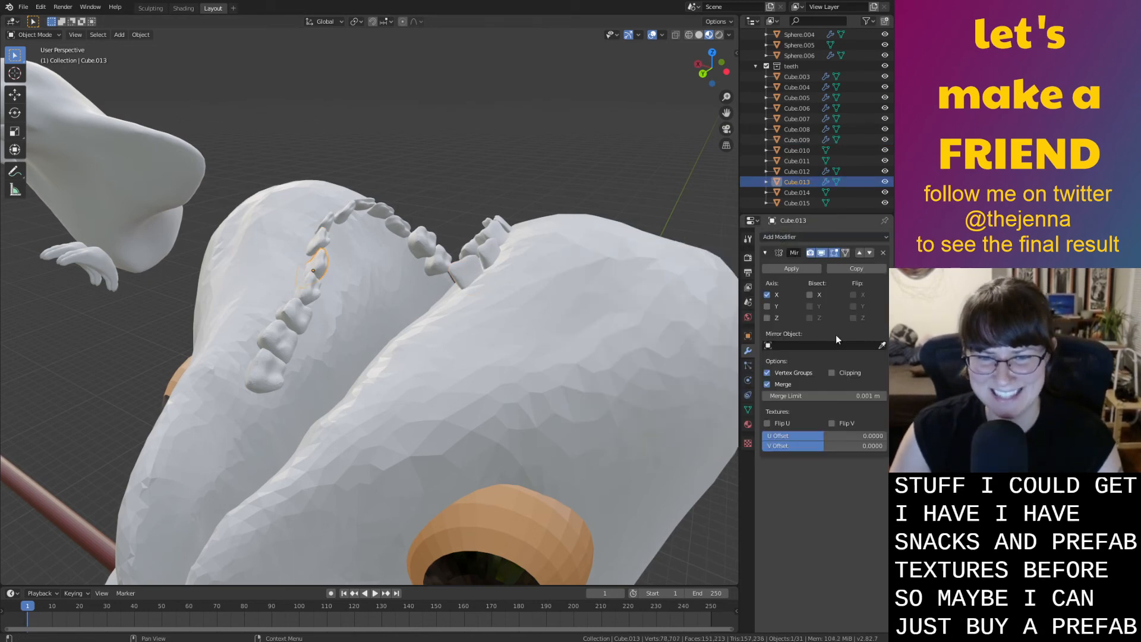
left_click(881, 347)
left_click(550, 336)
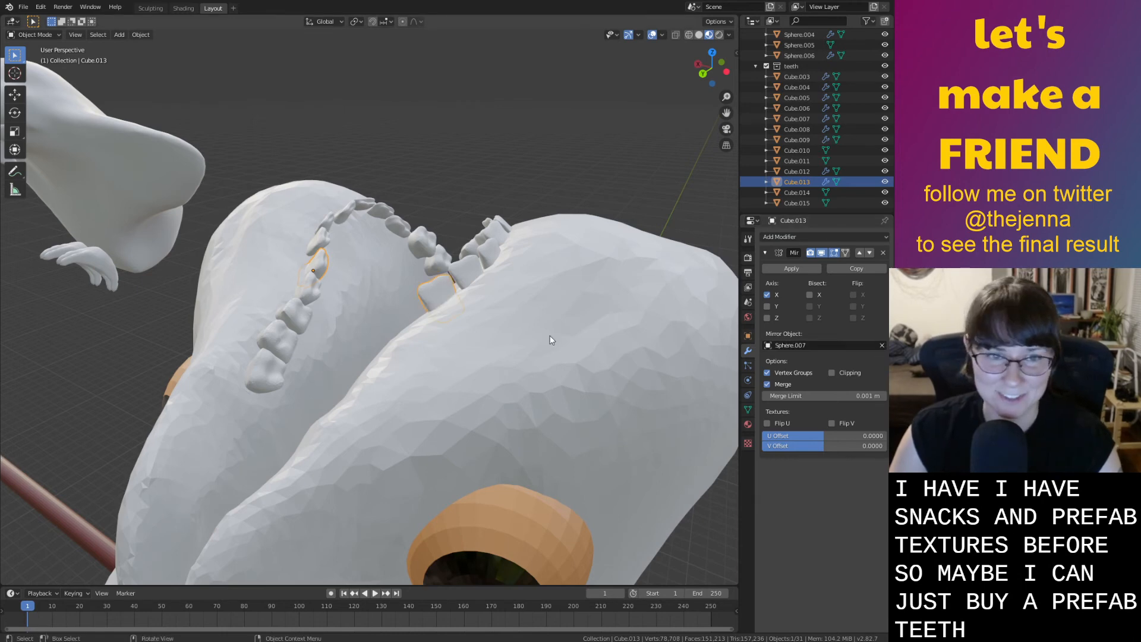
left_click(300, 294)
left_click(787, 236)
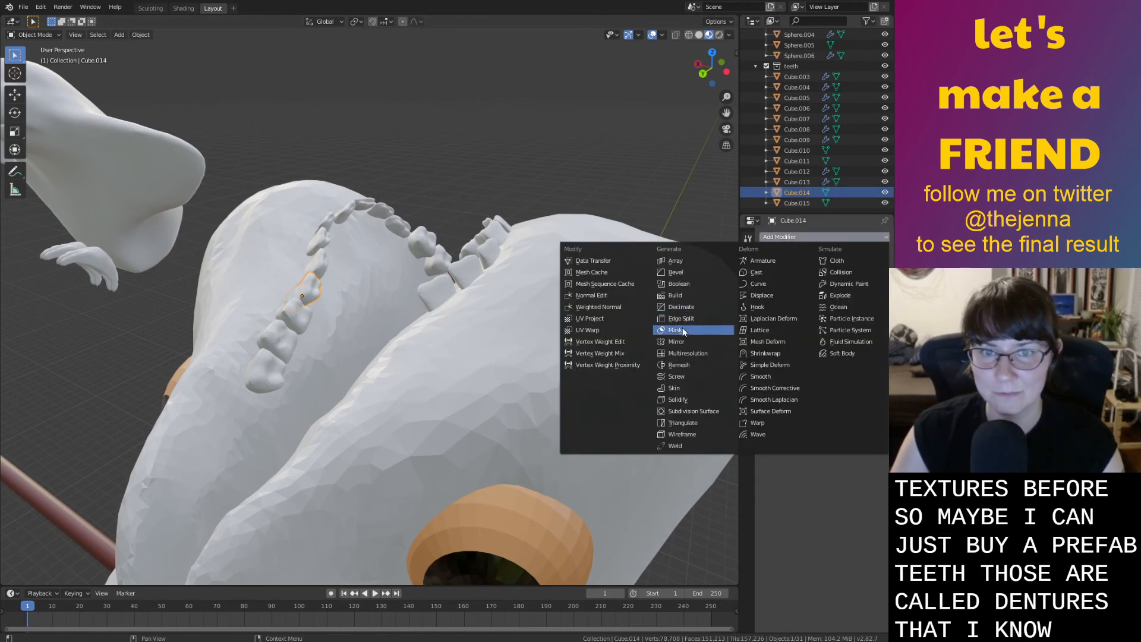
left_click(686, 342)
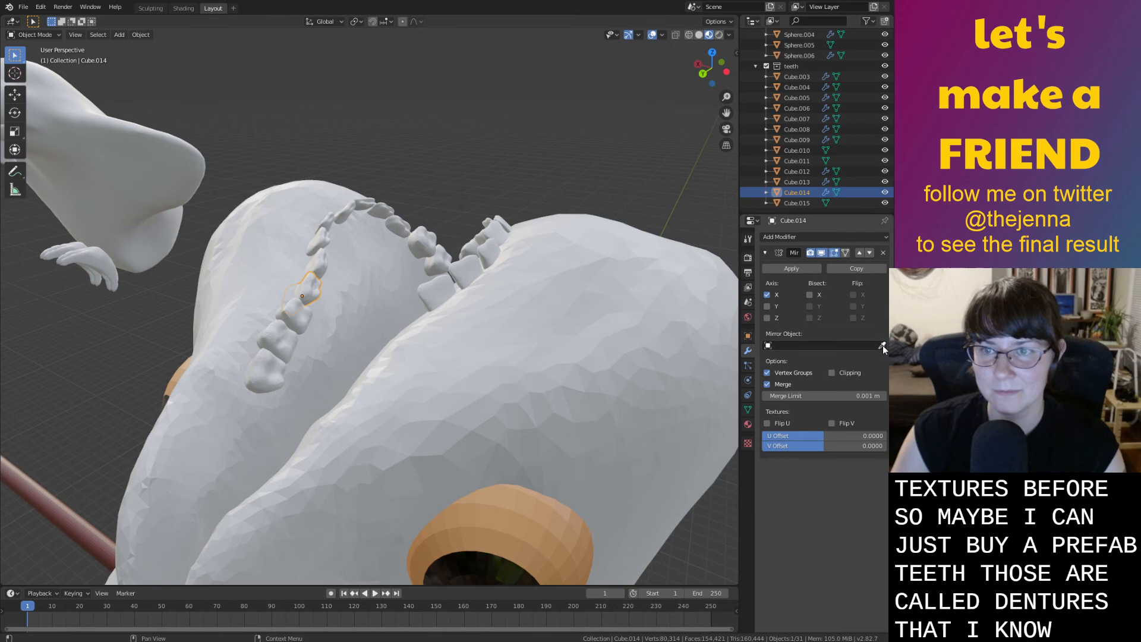
left_click(883, 349)
left_click(440, 321)
Give the molars Cube.015 and Cube.010 X-axis Mirror modifiers with Sphere.007 as mirror object
left_click(283, 304)
left_click(793, 235)
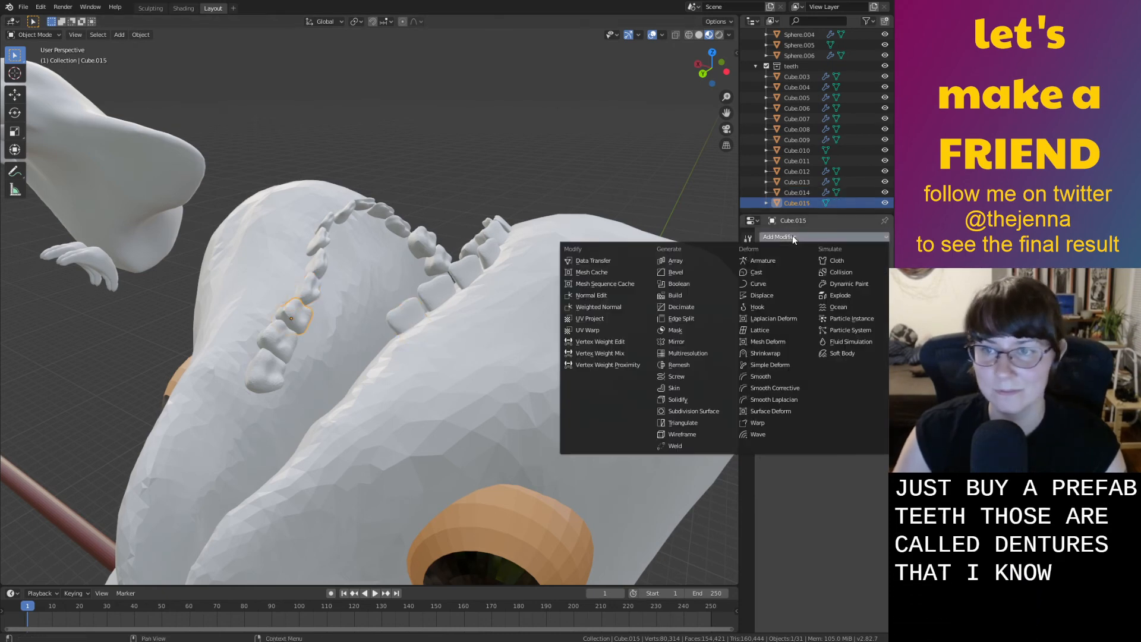
left_click(676, 341)
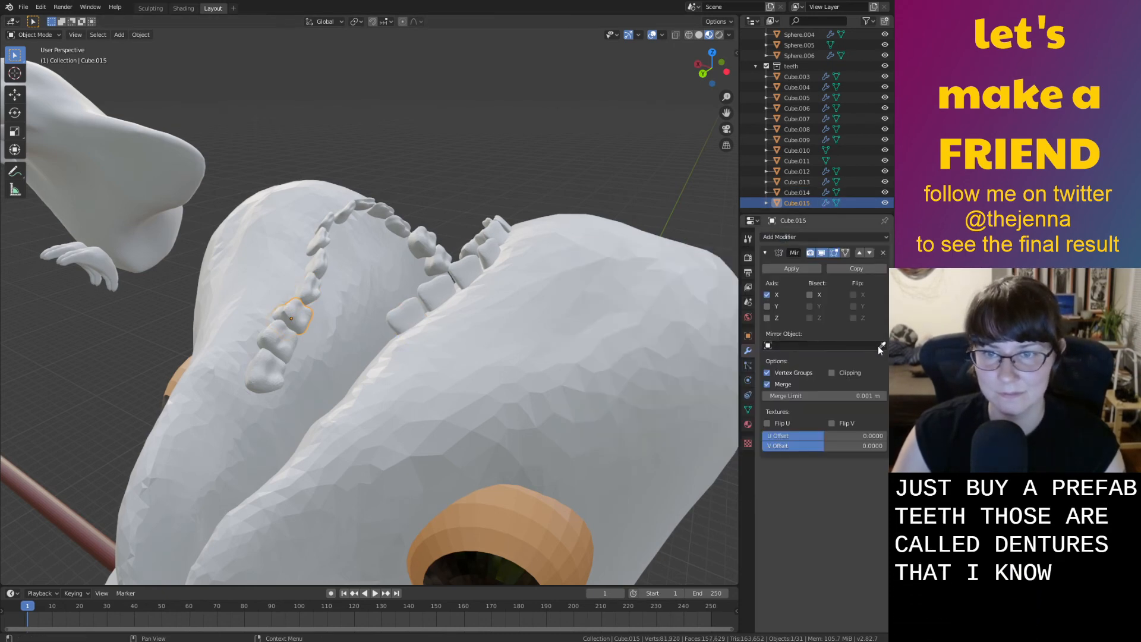
left_click(485, 368)
left_click(286, 333)
left_click(775, 237)
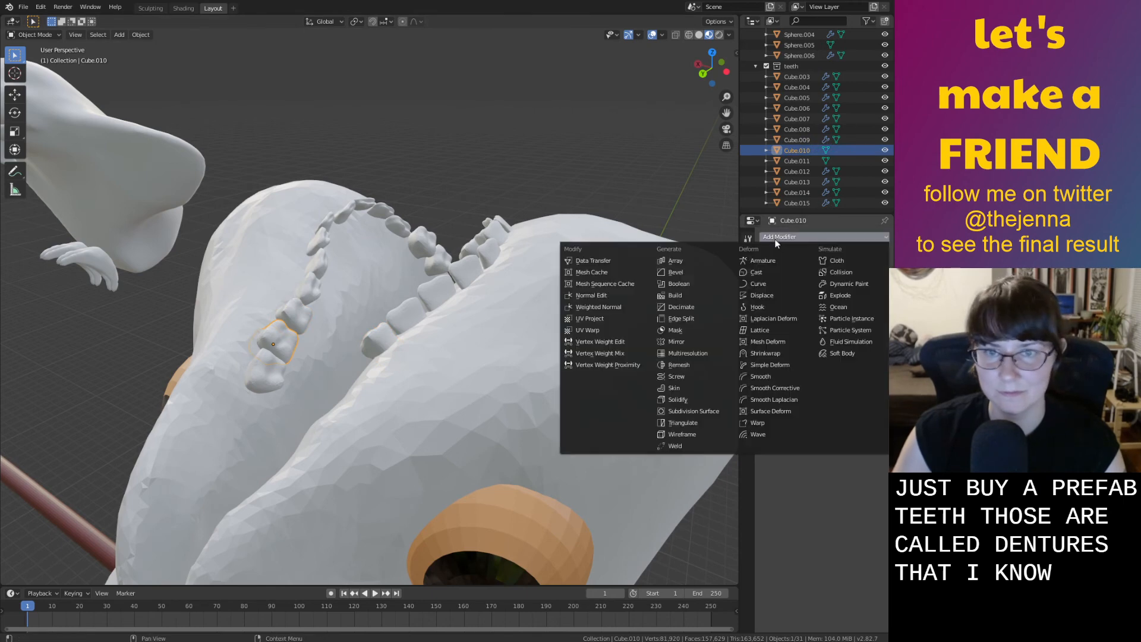
left_click(676, 342)
left_click(882, 345)
left_click(348, 369)
Mirror the last molar, Cube.011, to the opposite beak half with an X-axis Mirror modifier about Sphere.007
left_click(268, 370)
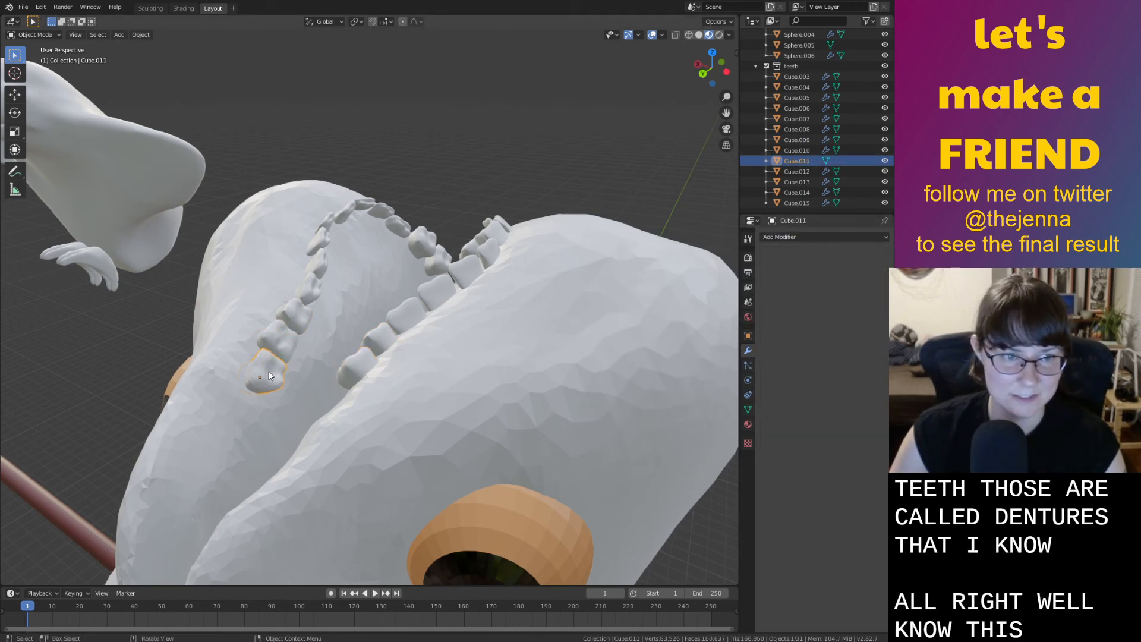
left_click(785, 238)
left_click(677, 341)
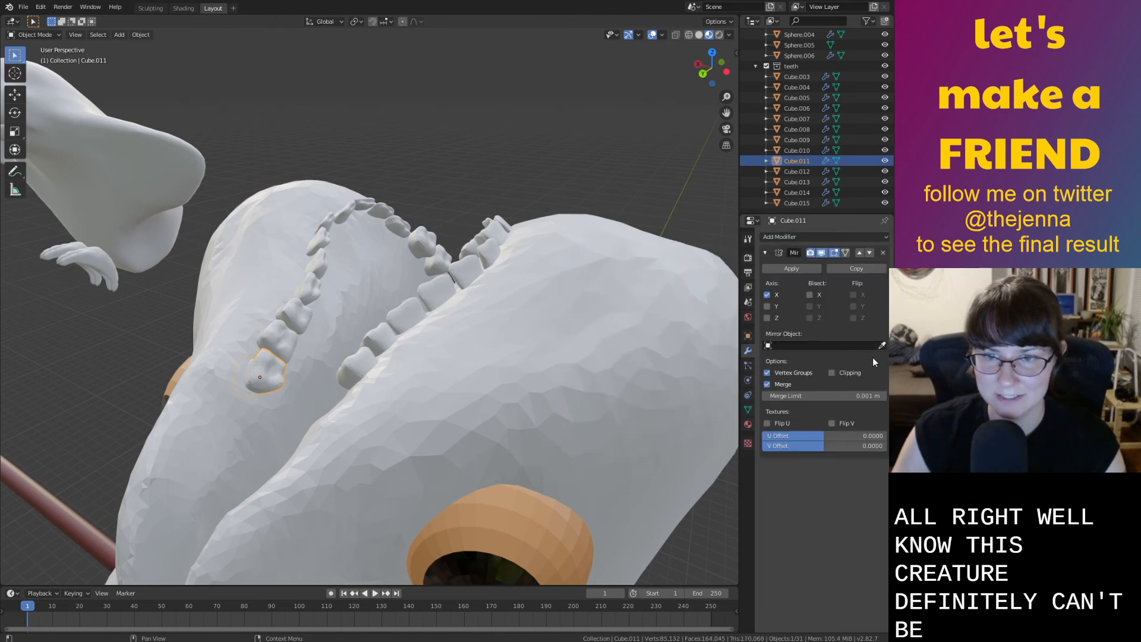
left_click(508, 359)
Apply the Mirror modifiers on the three end molars Cube.011, Cube.010 and Cube.015
mouse_move(507, 359)
middle_mouse_down()
mouse_move(583, 352)
mouse_move(524, 340)
mouse_move(563, 373)
mouse_move(509, 364)
middle_mouse_up()
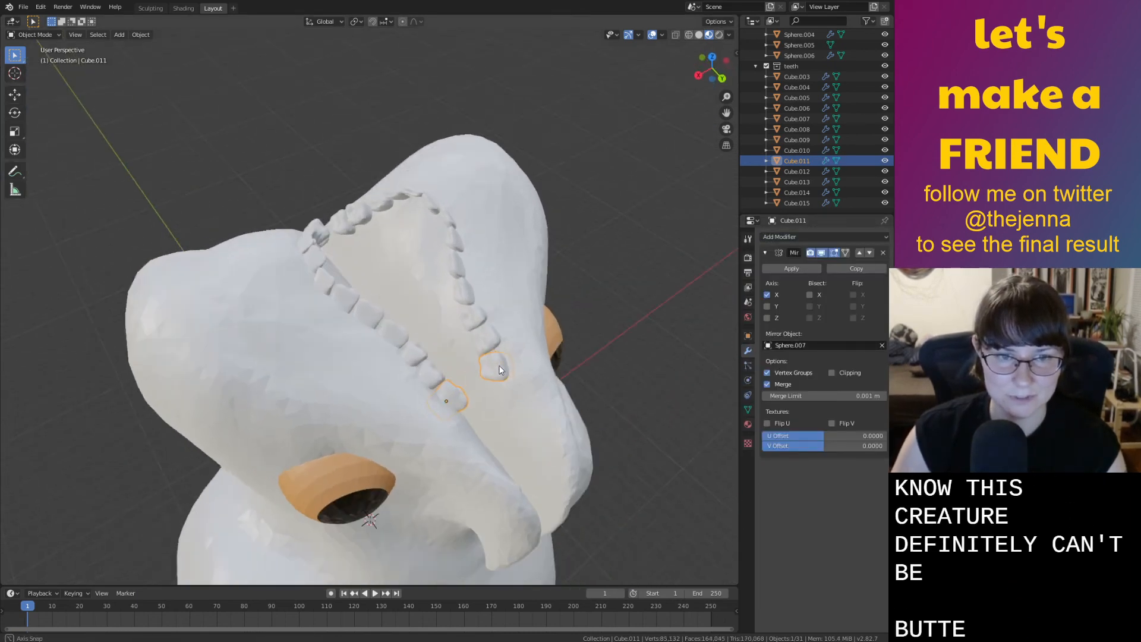
left_click(792, 269)
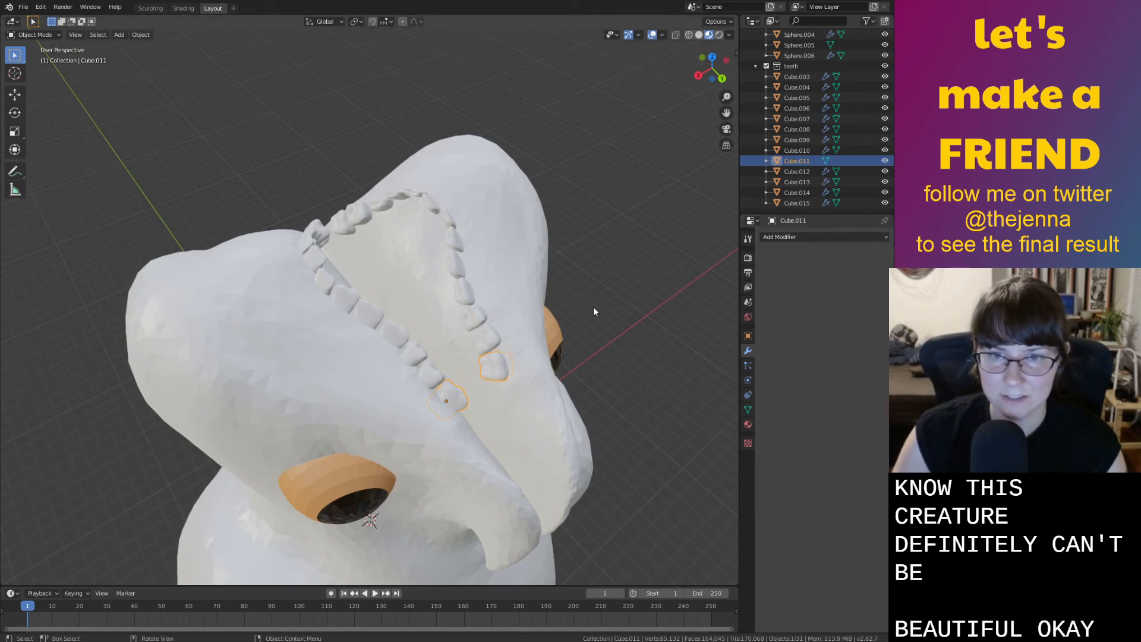
left_click(486, 337)
left_click(785, 270)
left_click(476, 319)
left_click(792, 269)
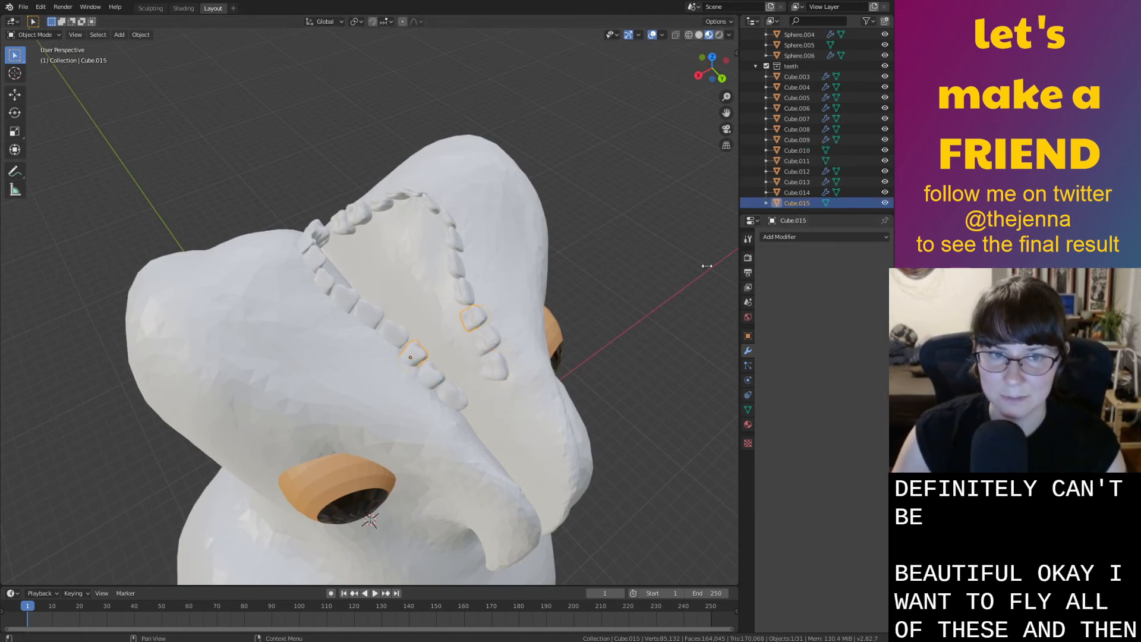
Apply the Mirror modifiers on the teeth Cube.014, Cube.013 and Cube.009
left_click(465, 293)
left_click(793, 270)
left_click(462, 267)
left_click(774, 270)
left_click(447, 251)
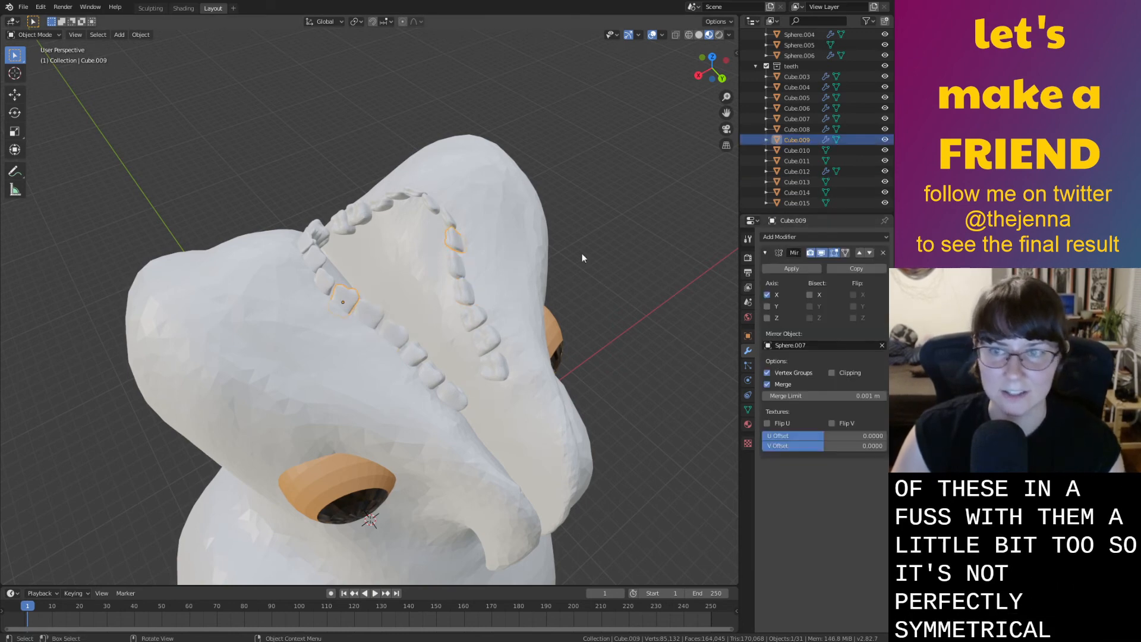
left_click(772, 272)
Apply the Mirror modifiers on the teeth at the tip of the arch, Cube.012, Cube.008 and Cube.007
left_click(450, 221)
left_click(794, 270)
left_click(426, 208)
middle_click_drag(426, 208, 619, 211)
left_click(792, 268)
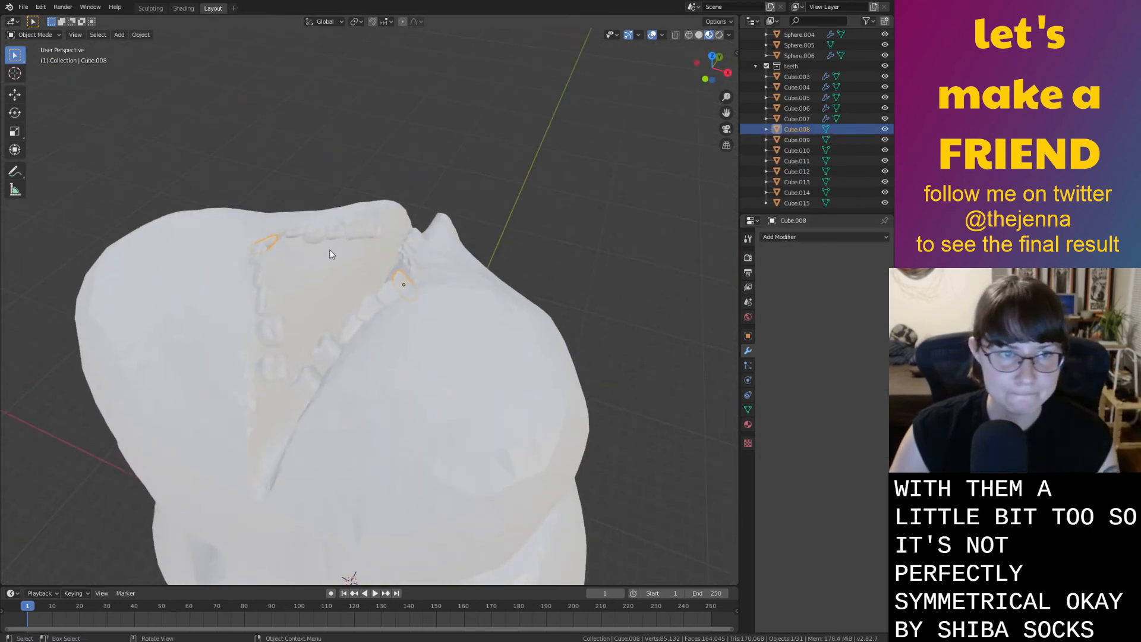
left_click(258, 253)
left_click(786, 269)
Apply the Mirror modifiers on the small tooth Cube.004 and the neighbouring molars Cube.003 and Cube.005
left_click(259, 275, "shift")
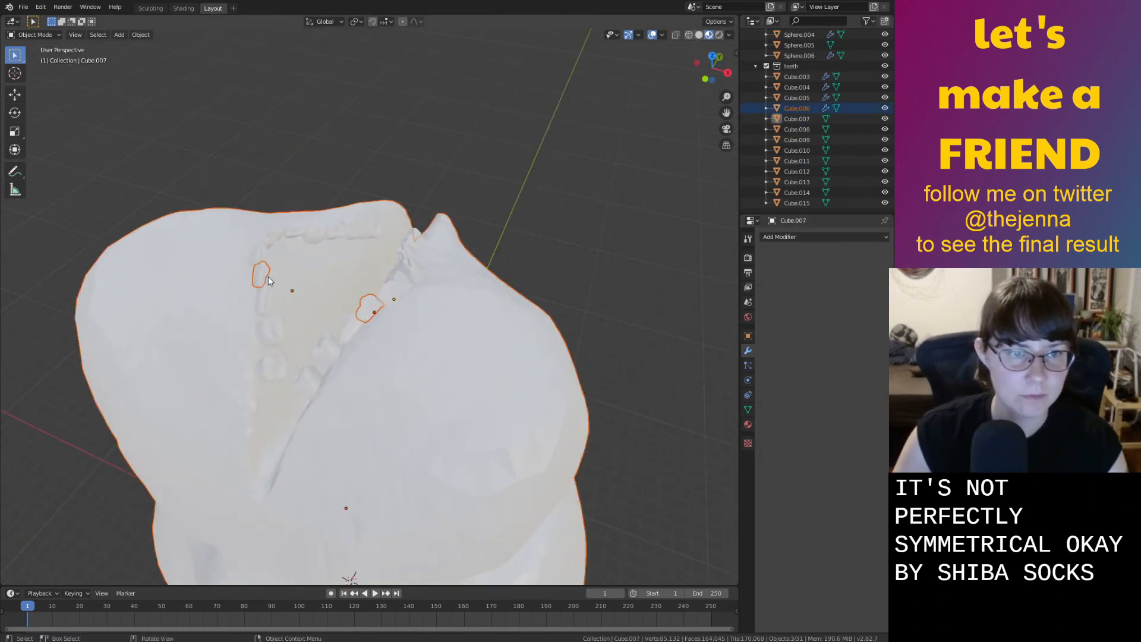
middle_click_drag(262, 297, 319, 321)
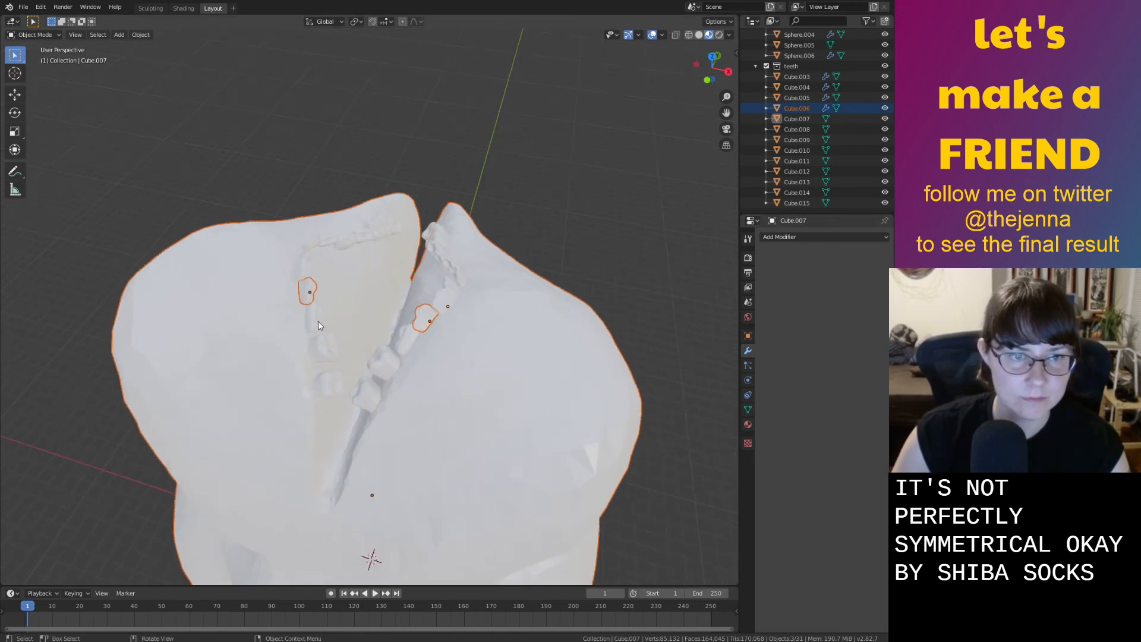
left_click(317, 320)
left_click(772, 272)
left_click(333, 351)
left_click(792, 268)
left_click(359, 376)
left_click(791, 268)
middle_click_drag(609, 302, 450, 306)
left_click(450, 306)
key("r")
key("z")
key("z")
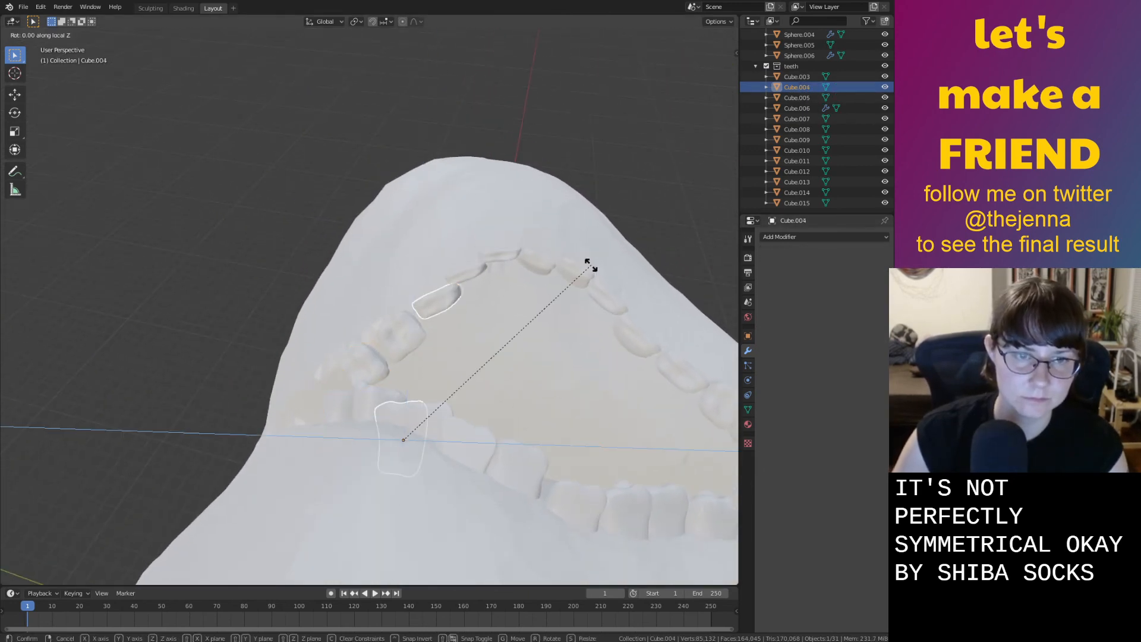
right_click(573, 262)
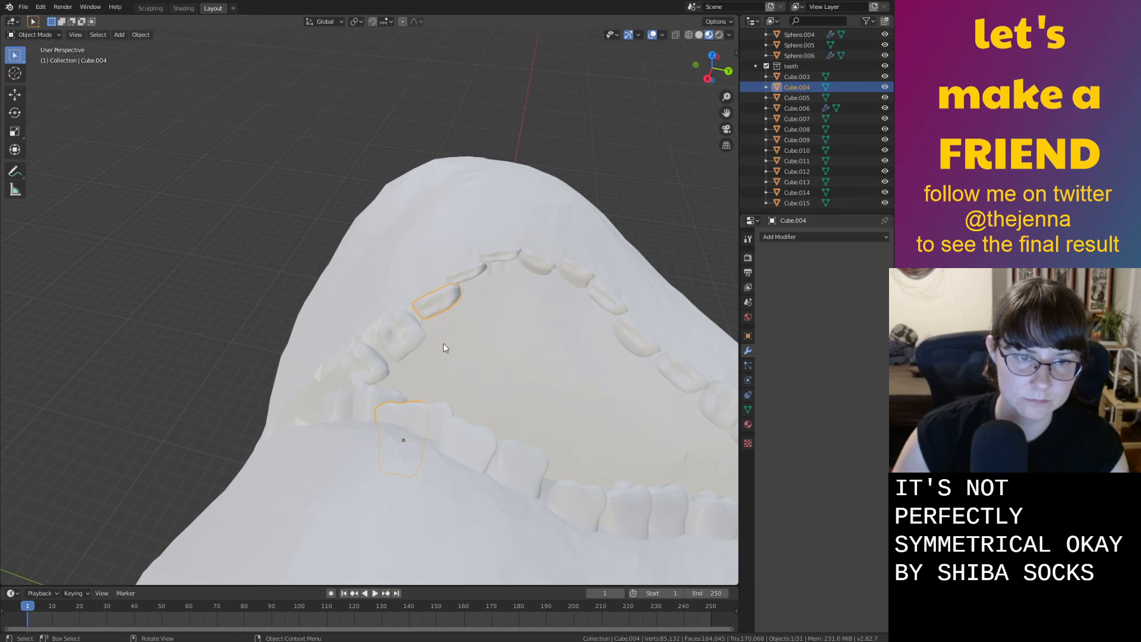
Apply the Mirror modifier on the remaining small tooth, Cube.006
left_click(414, 416)
left_click(792, 269)
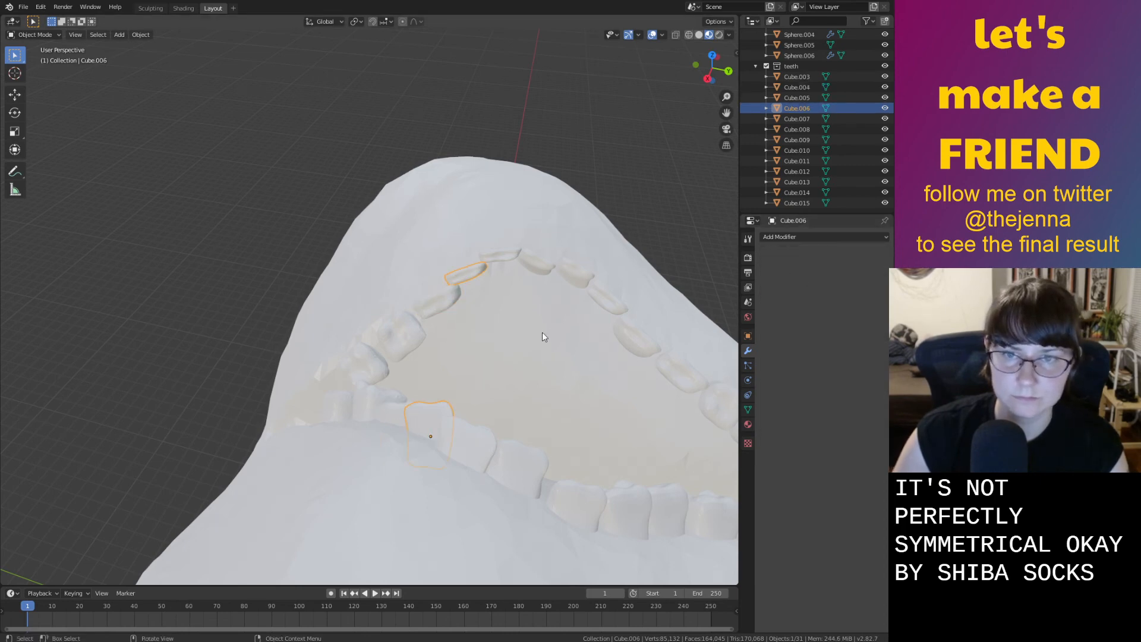
Try to rotate the tooth Cube.004 about the Z axis to break the symmetry
left_click(387, 413)
key("r")
key("z")
left_click(505, 223)
middle_click_drag(394, 408, 484, 447)
middle_click_drag(462, 305, 522, 273)
key("Tab")
key("Tab")
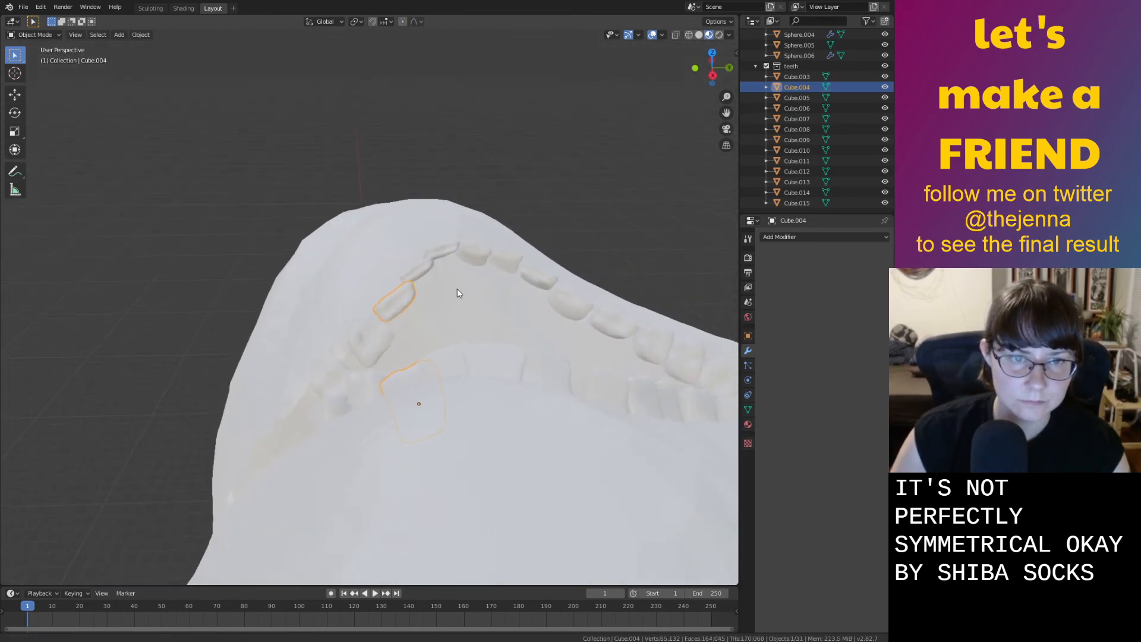
middle_click_drag(466, 305, 533, 328)
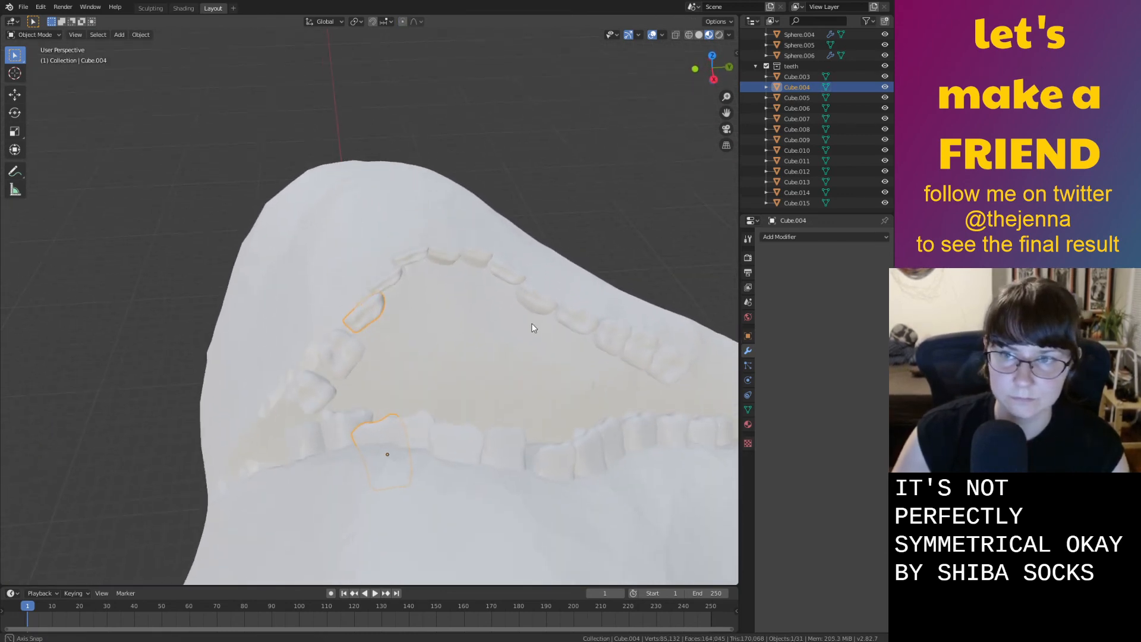
key("r")
key("z")
left_click(549, 283)
middle_click_drag(522, 281, 499, 275)
left_click(397, 278)
middle_click_drag(415, 283, 409, 294)
right_click(419, 267)
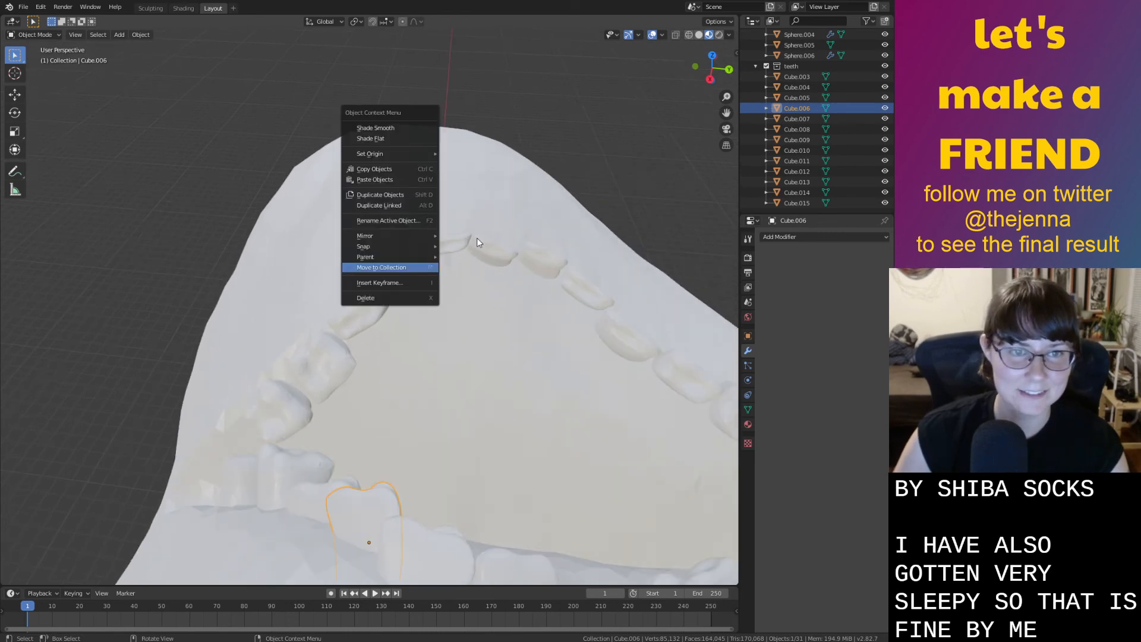
Save the file and switch to the Shading workspace
key("ctrl+s")
middle_click_drag(585, 171, 318, 264)
left_click(336, 323)
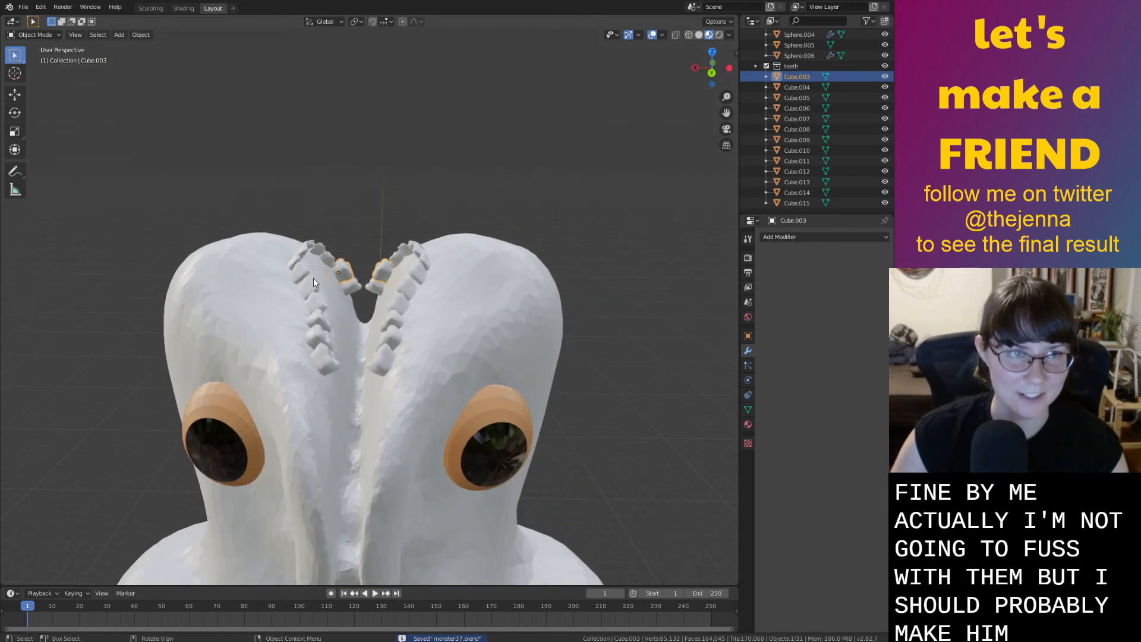
left_click(184, 9)
Create a new material named TTEEETTHH on the end molar pair Cube.011
middle_click_drag(442, 170, 448, 208)
left_click(448, 208)
scroll(454, 256, "up", 5)
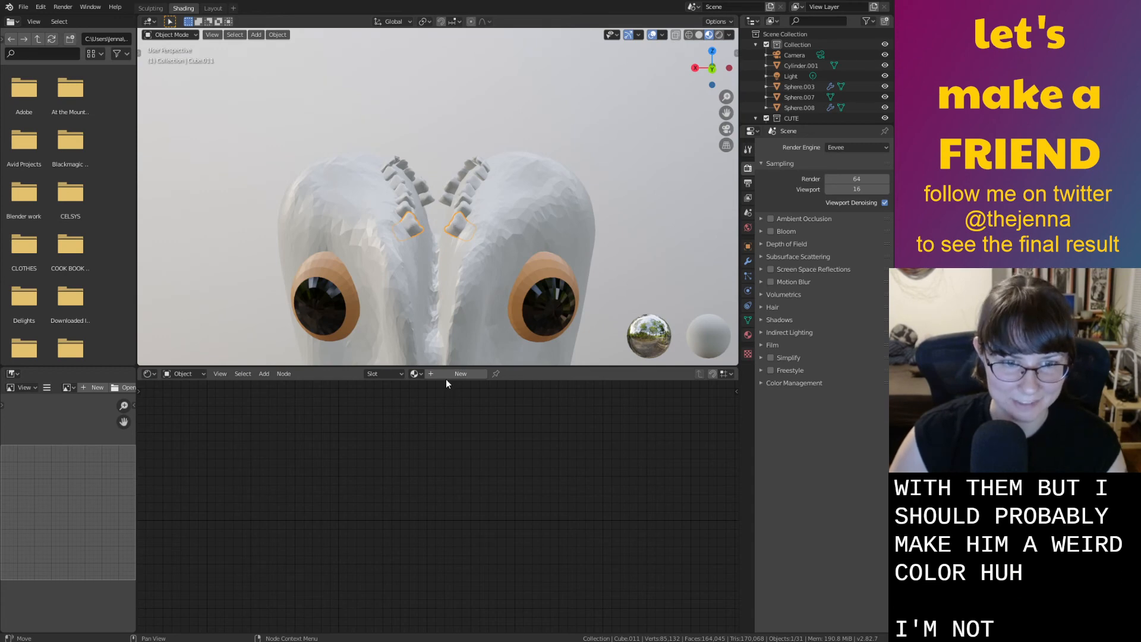
left_click(447, 380)
double_click(448, 375)
type("TTEEETTHH")
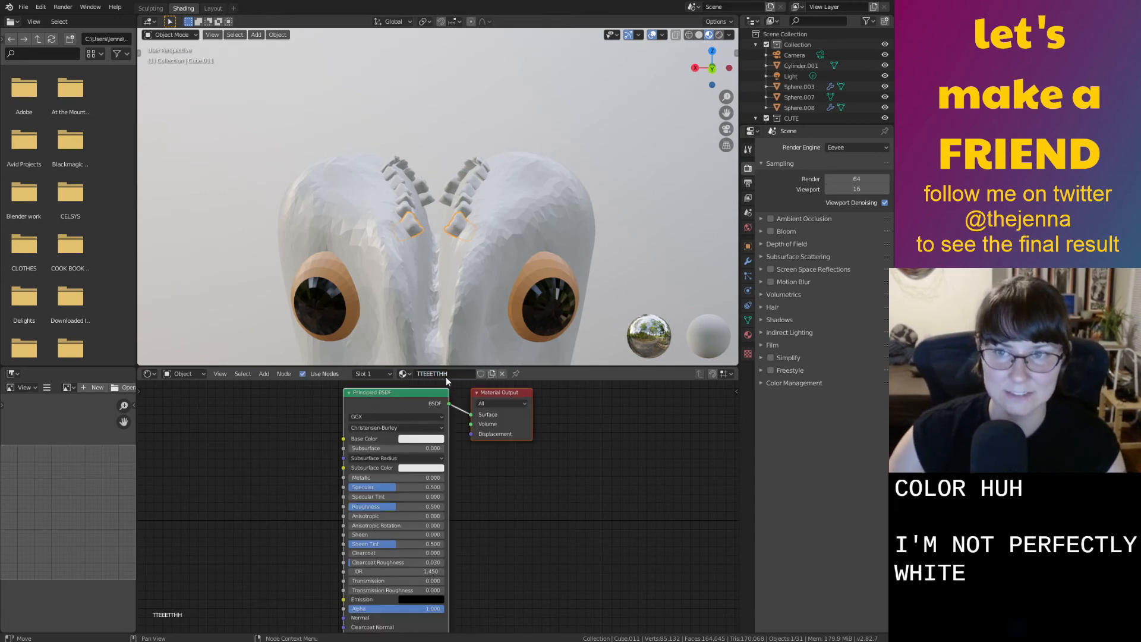
Set the TTEEETTHH material's base color to pale yellow and shade the molar pair Cube.011 smooth
left_click(420, 439)
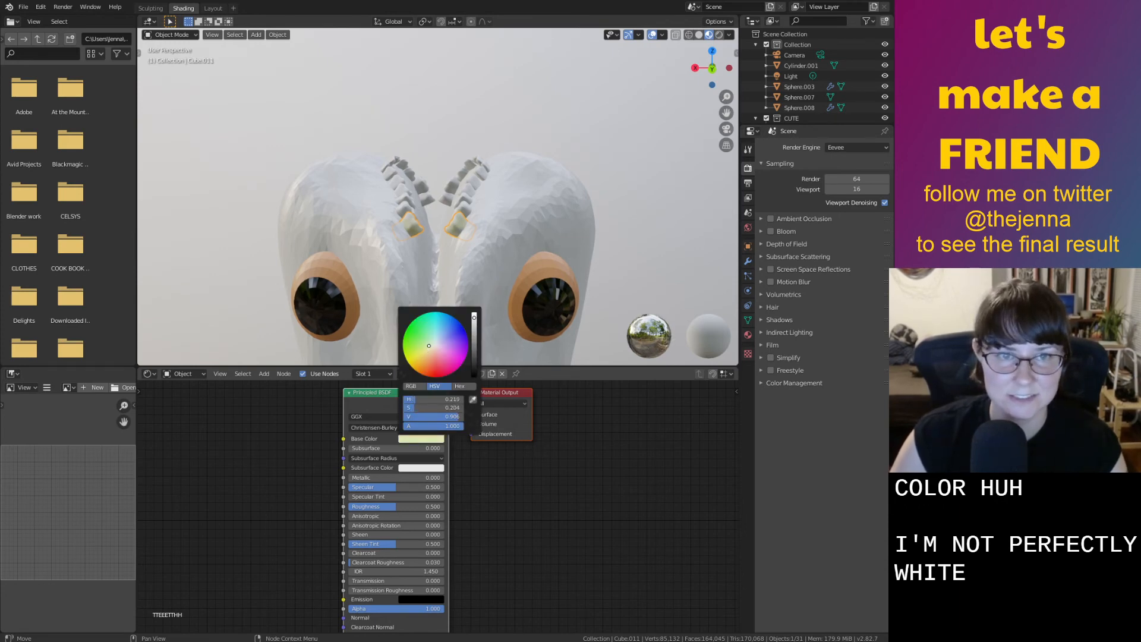
scroll(452, 226, "up", 6)
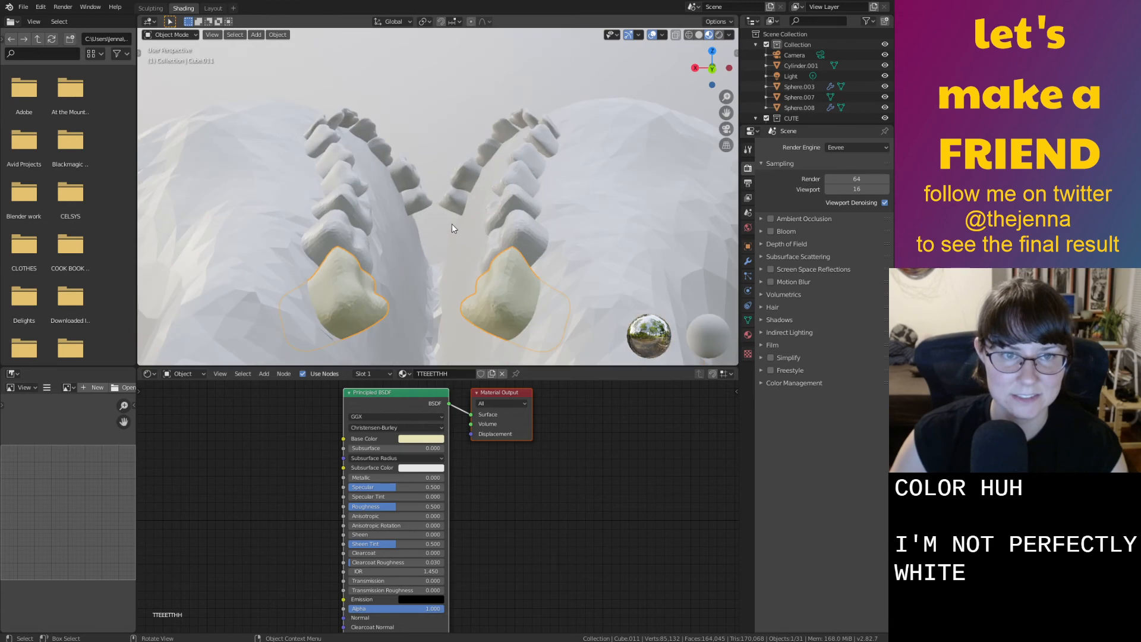
right_click(351, 302)
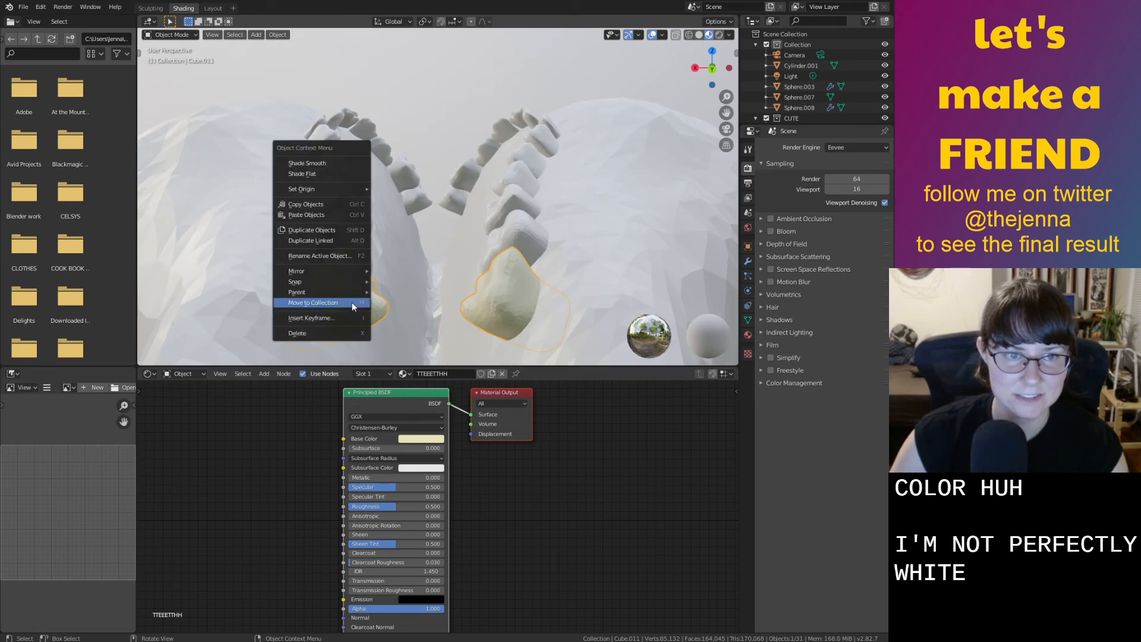
left_click(323, 162)
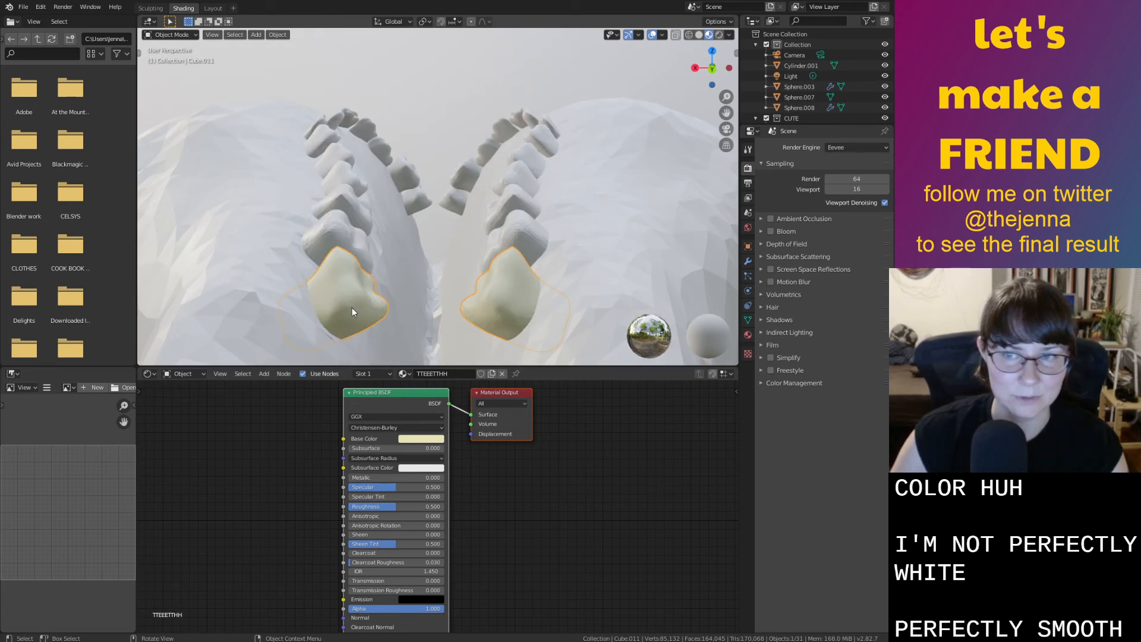
middle_click_drag(352, 308, 354, 316)
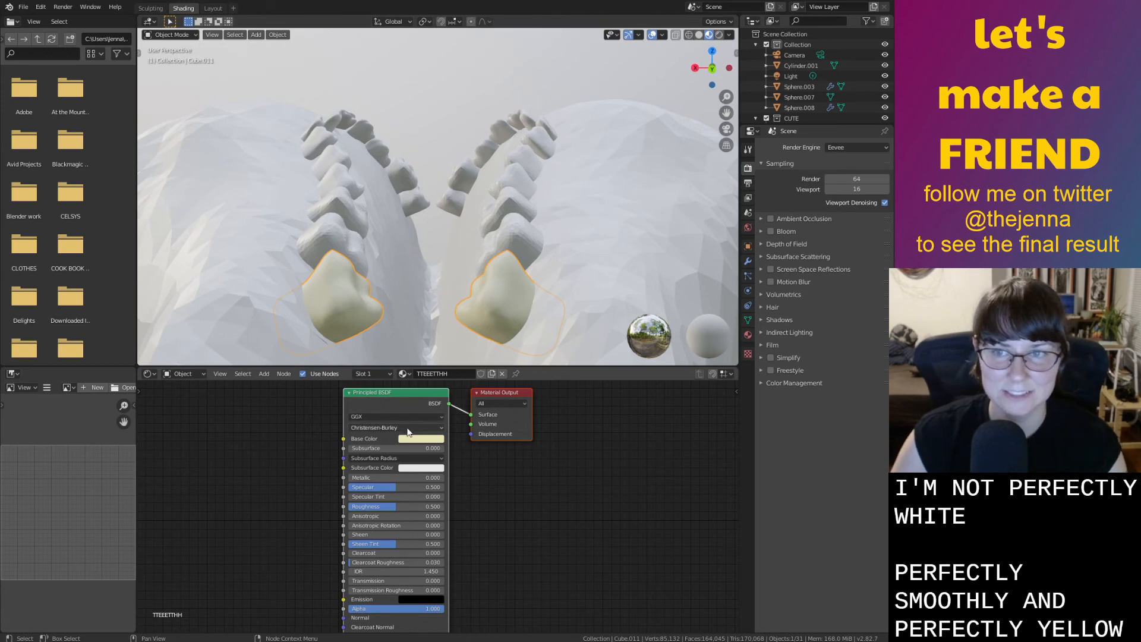
middle_click_drag(397, 302, 391, 326, "ctrl")
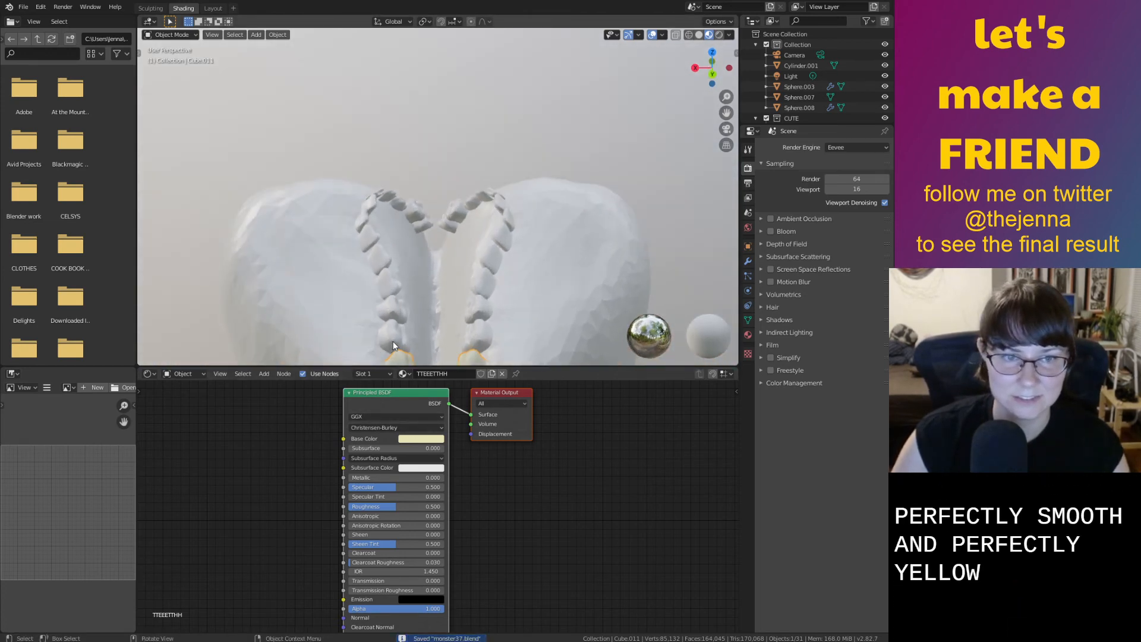
left_click(393, 342)
left_click(409, 314, "shift")
left_click(409, 271, "shift")
left_click(404, 245, "shift")
left_click(419, 328)
right_click(419, 327)
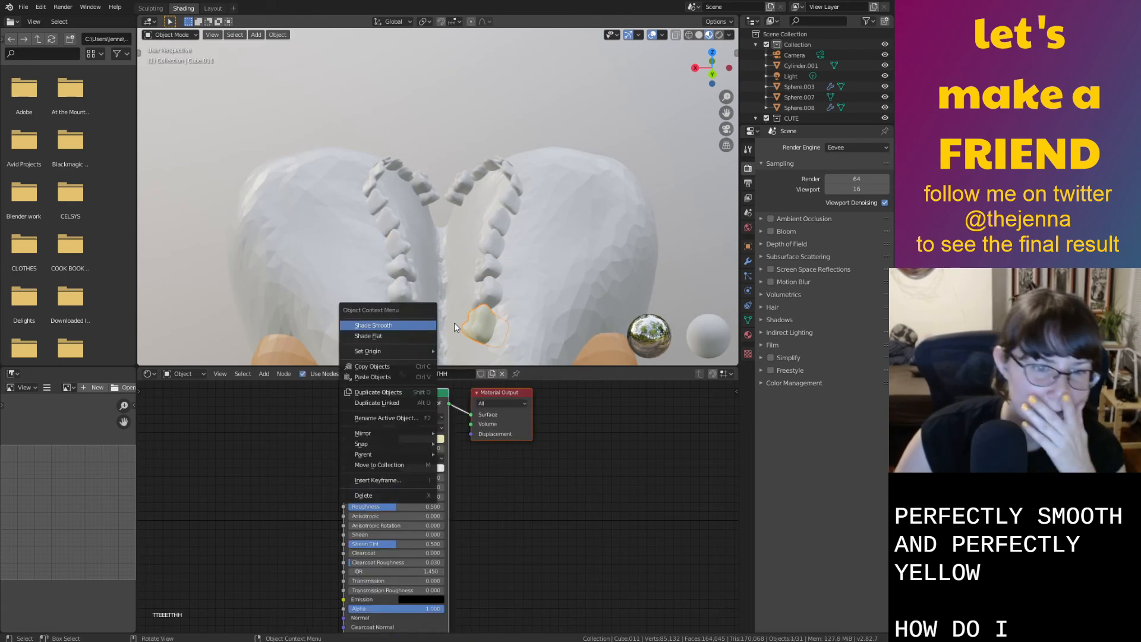
mouse_move(415, 446)
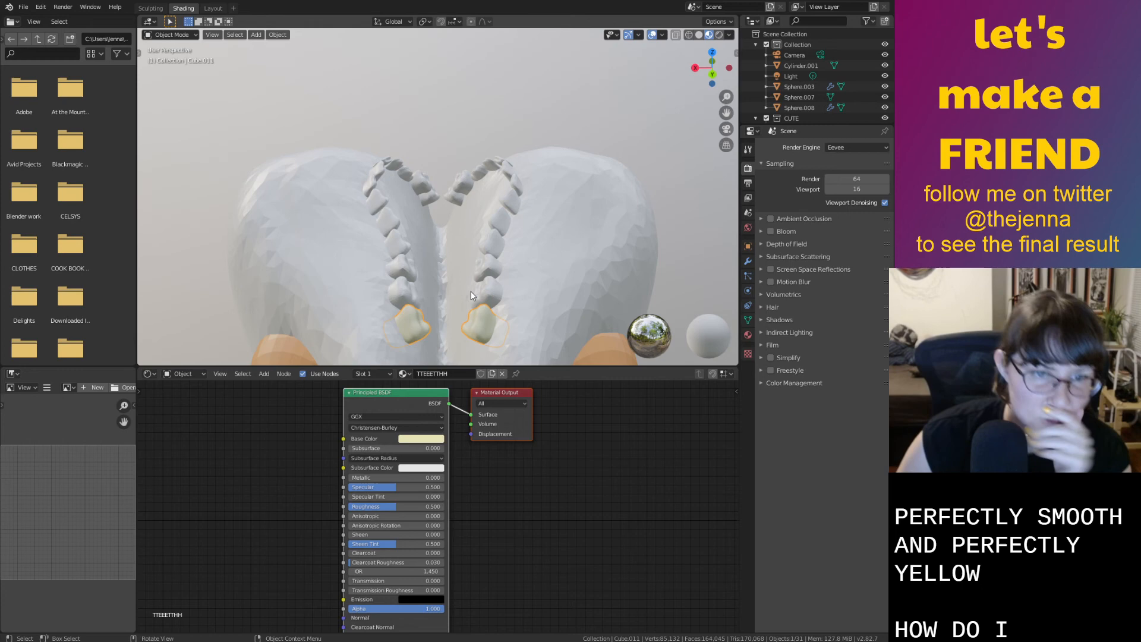
Select the whole row of teeth and look for an object option that shares the TTEEETTHH material among them
left_click(403, 292, "shift")
left_click(405, 266, "shift")
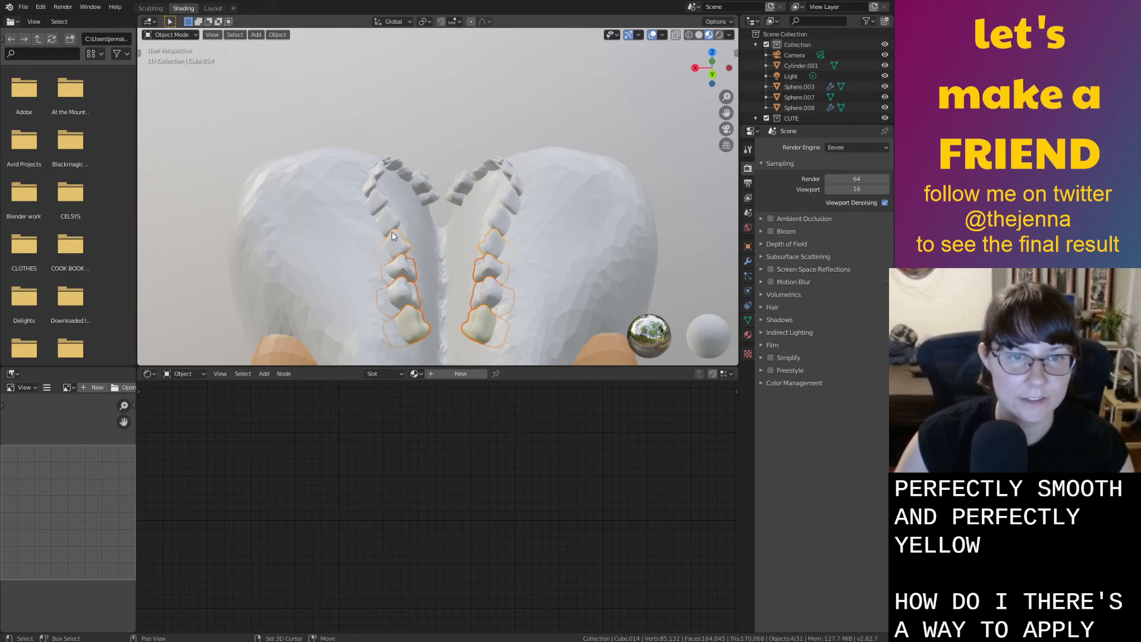
left_click(388, 228, "shift")
left_click(377, 190, "shift")
left_click(375, 179, "shift")
left_click(378, 172, "shift")
middle_click_drag(378, 172, 382, 210)
left_click(396, 237, "shift")
left_click(406, 231, "shift")
left_click(414, 229, "shift")
left_click(427, 226, "shift")
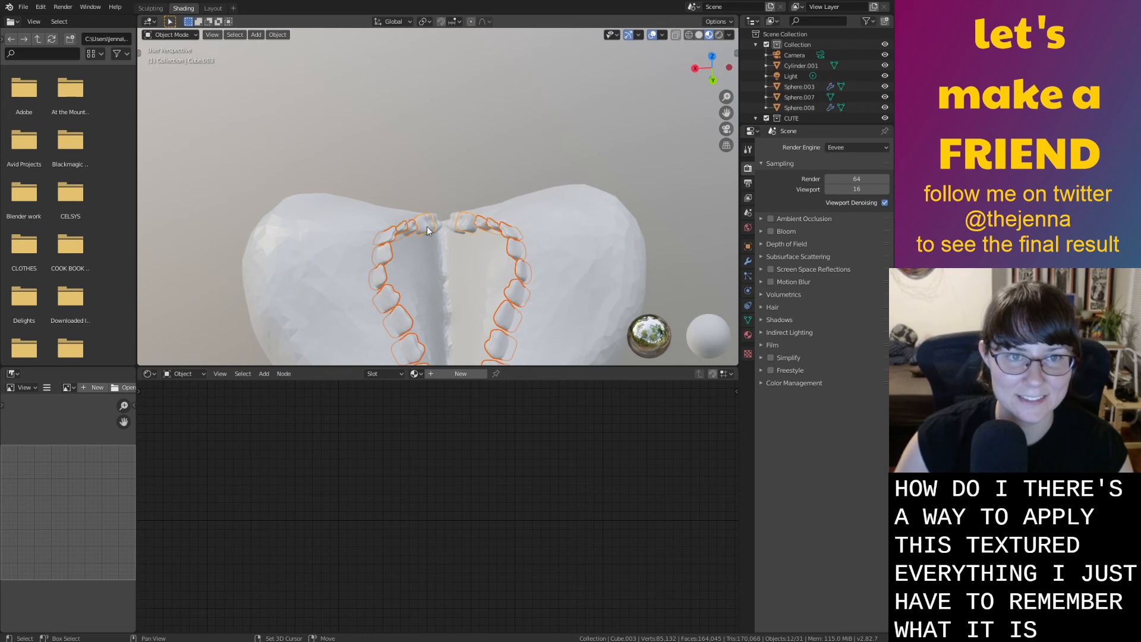
middle_click_drag(436, 226, 438, 195)
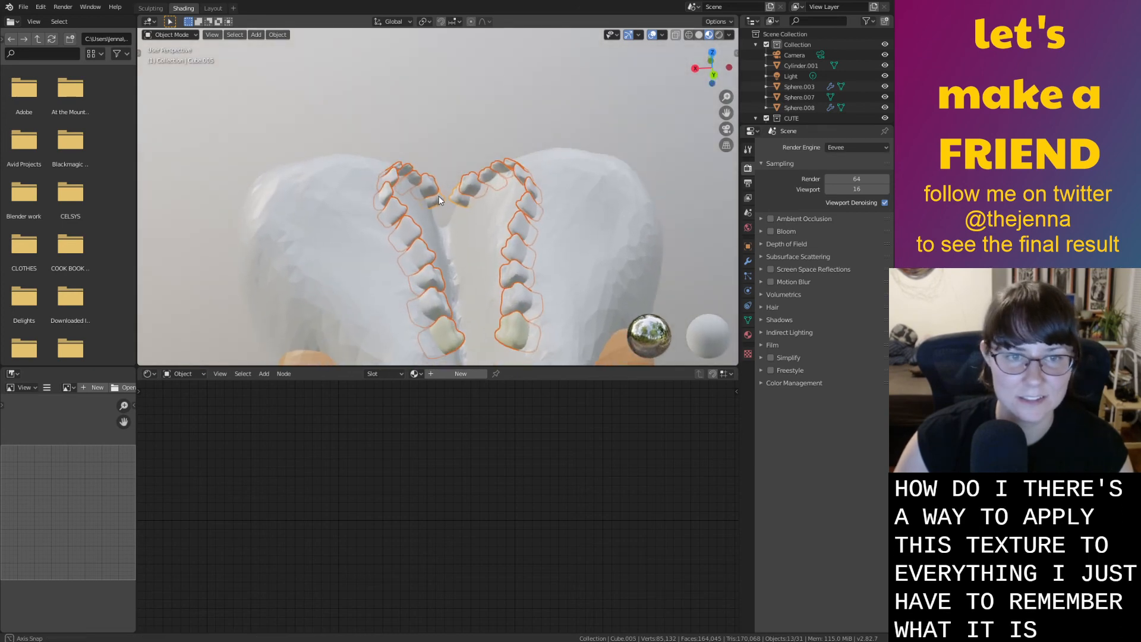
right_click(443, 327)
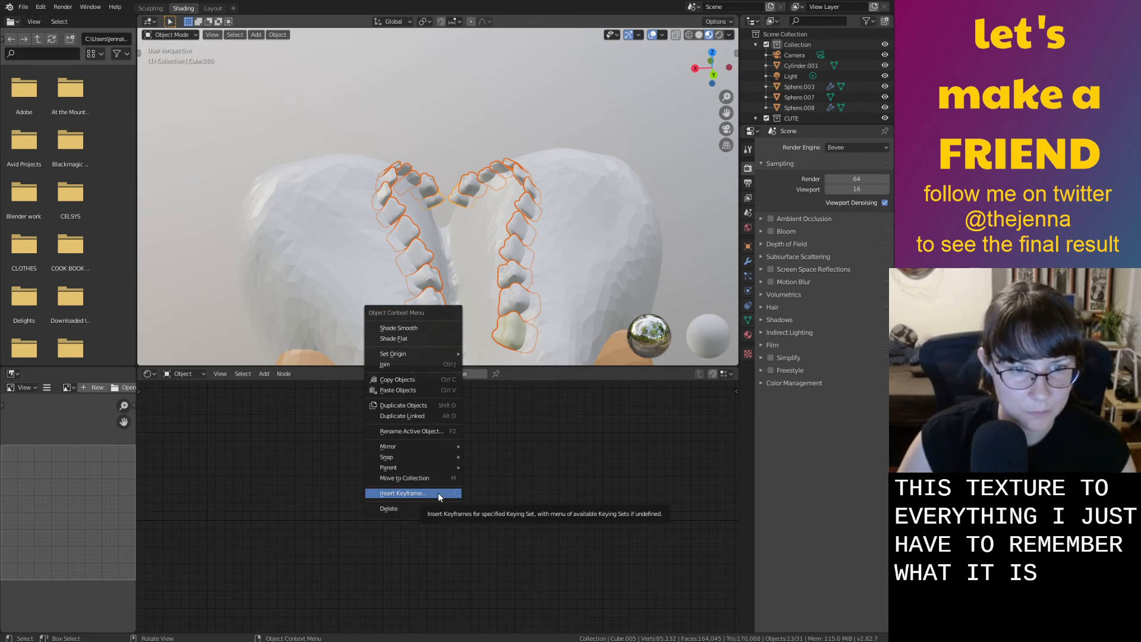
mouse_move(446, 353)
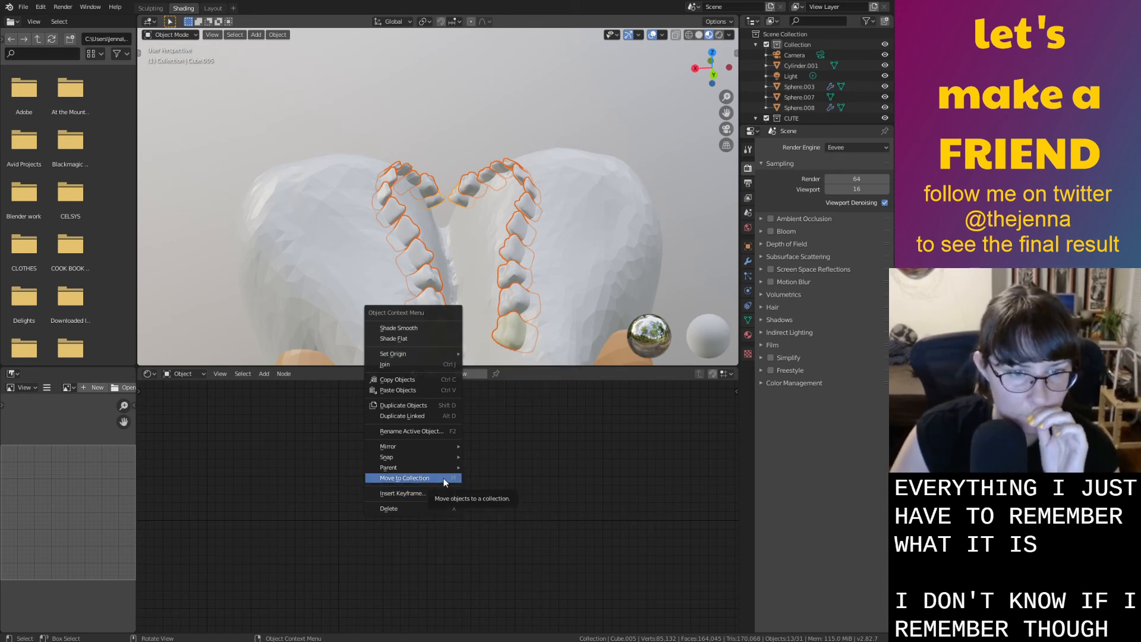
mouse_move(448, 468)
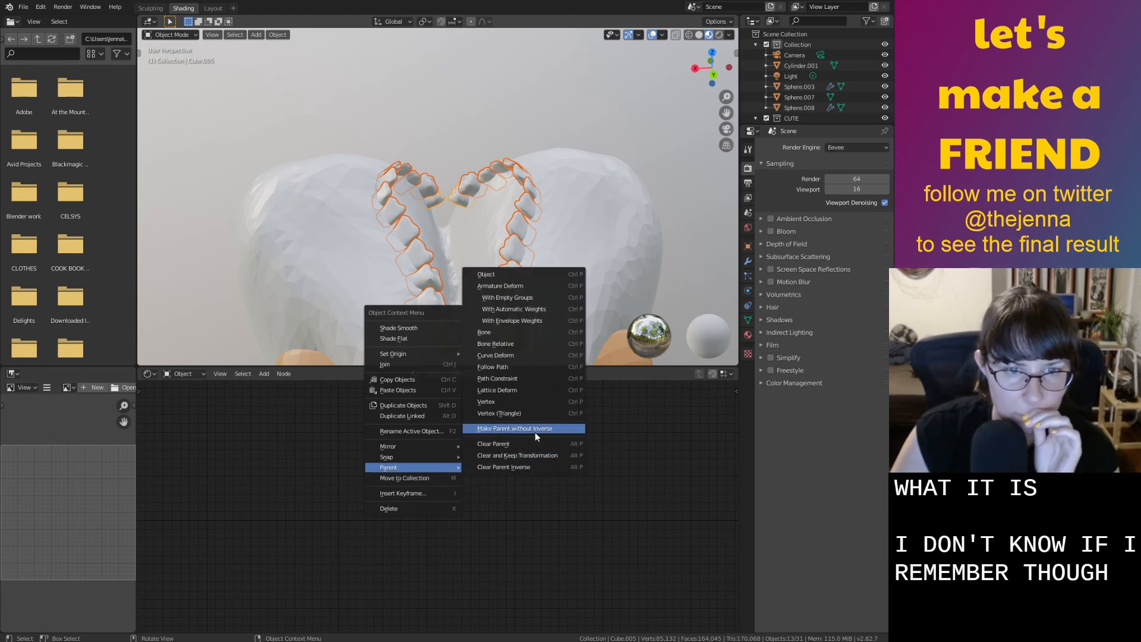
left_click(550, 274)
left_click(497, 327)
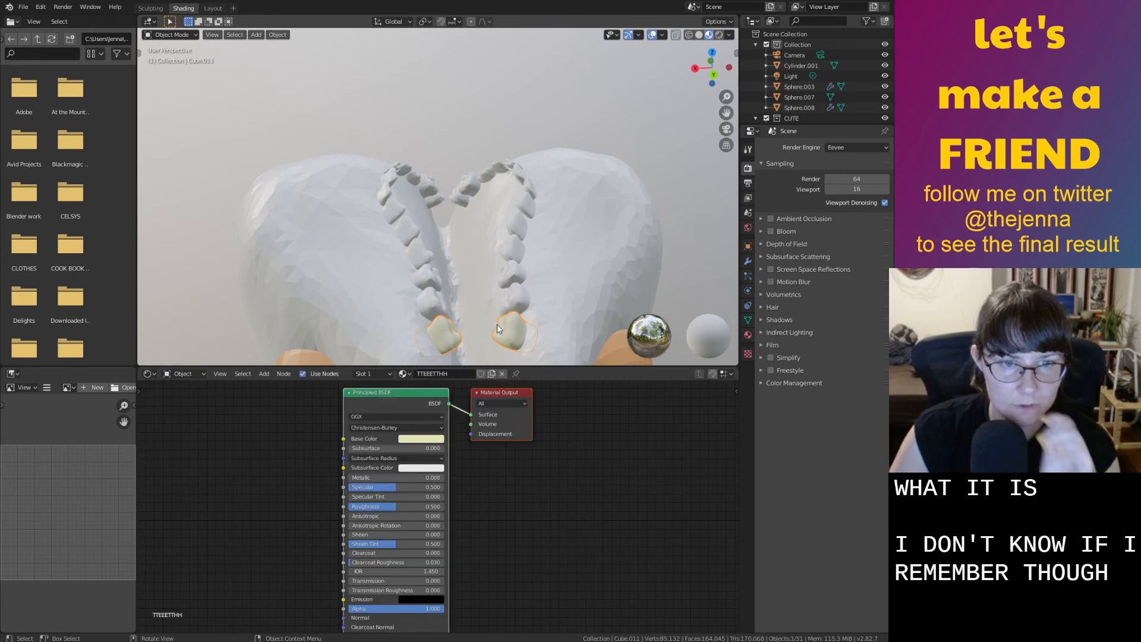
Select all the teeth, with the yellow end molar pair Cube.011 as the active object, and shade them smooth
left_click(434, 307)
left_click(425, 257, "shift")
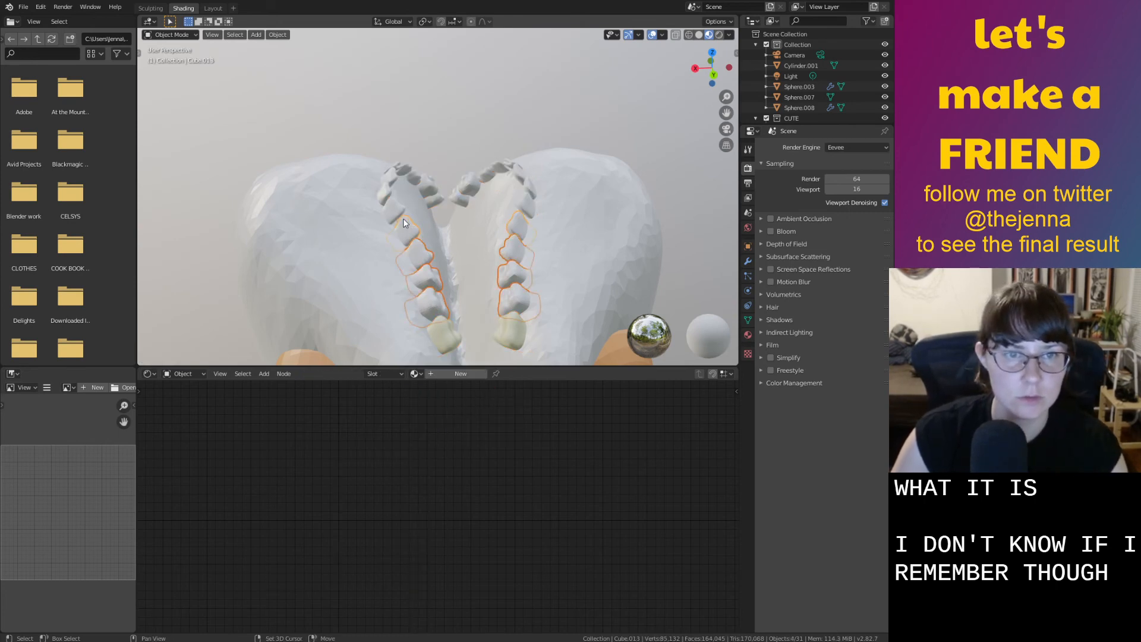
left_click(387, 174, "shift")
left_click(396, 165, "shift")
left_click(410, 171, "shift")
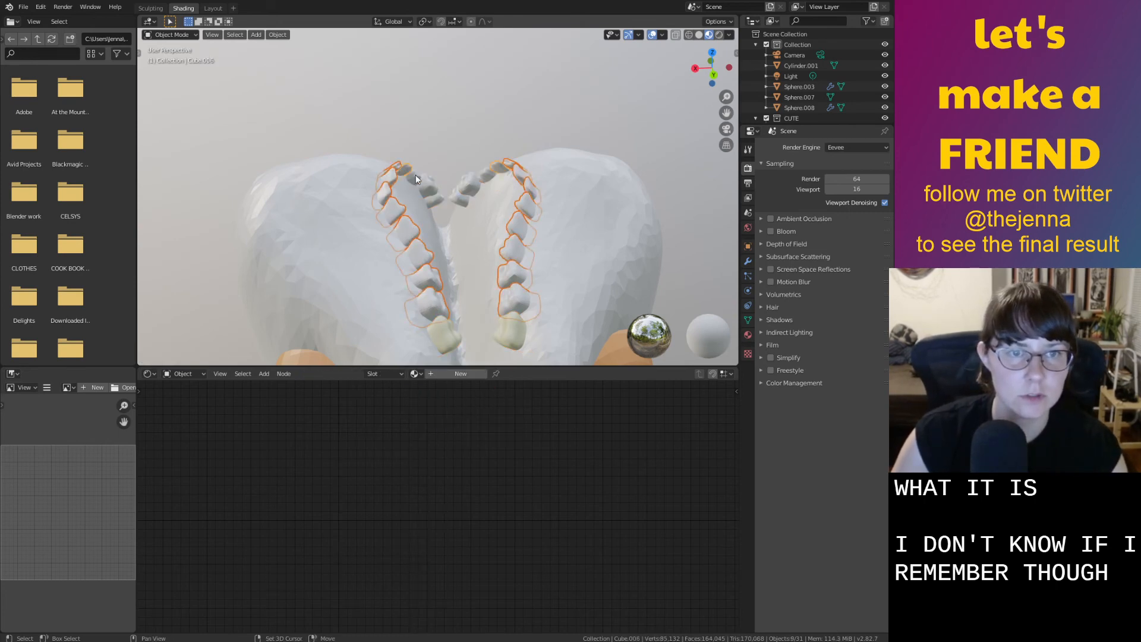
left_click(452, 341, "shift")
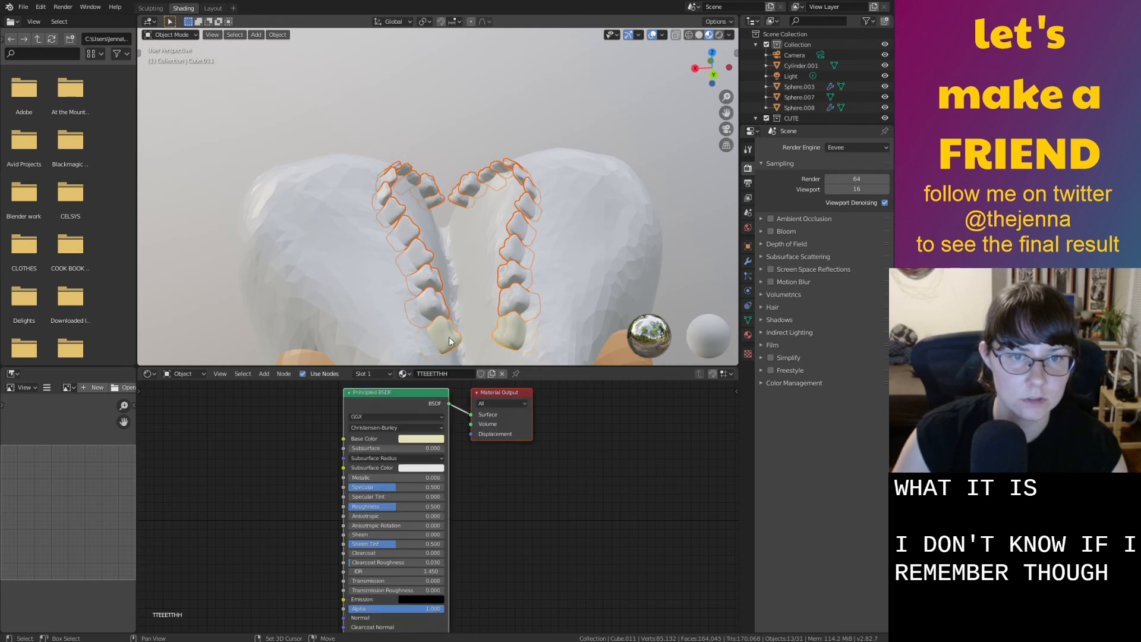
right_click(452, 340)
mouse_move(451, 341)
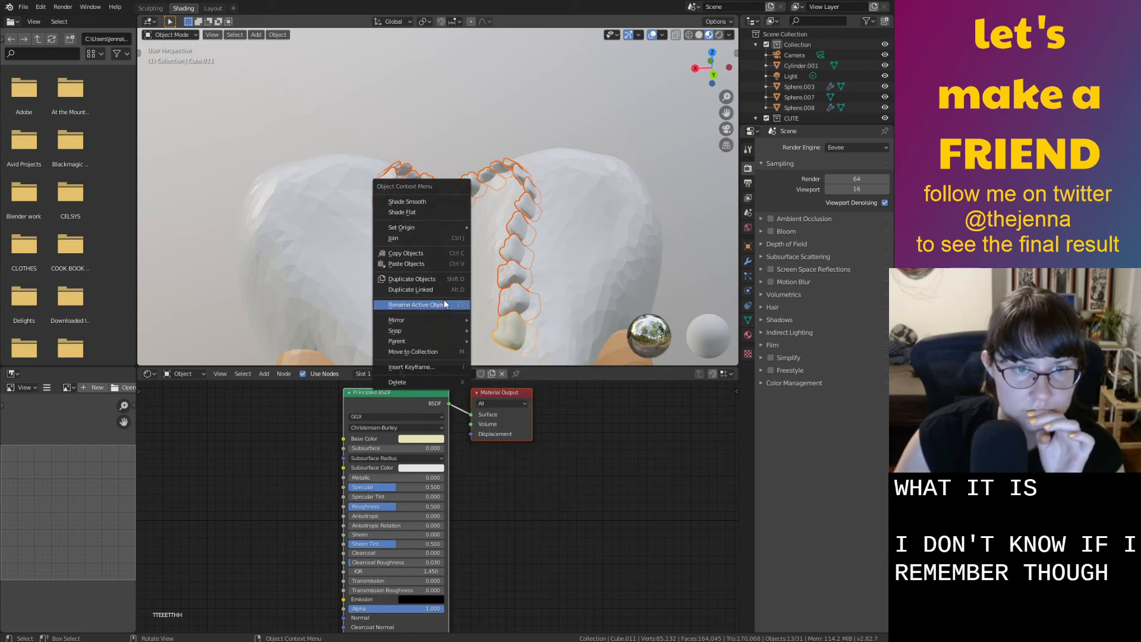
left_click(450, 201)
Assign the existing TTEEETTHH material to the three molar pairs next to the yellow end pair, from Cube.010 through Cube.014
left_click(434, 291)
left_click(415, 374)
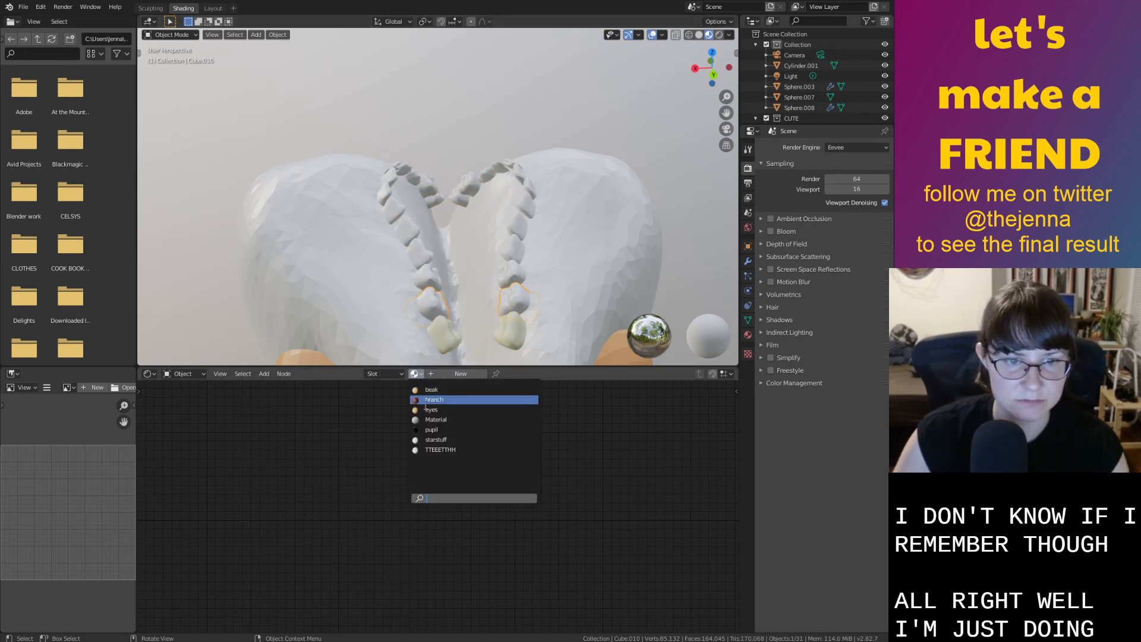
left_click(440, 449)
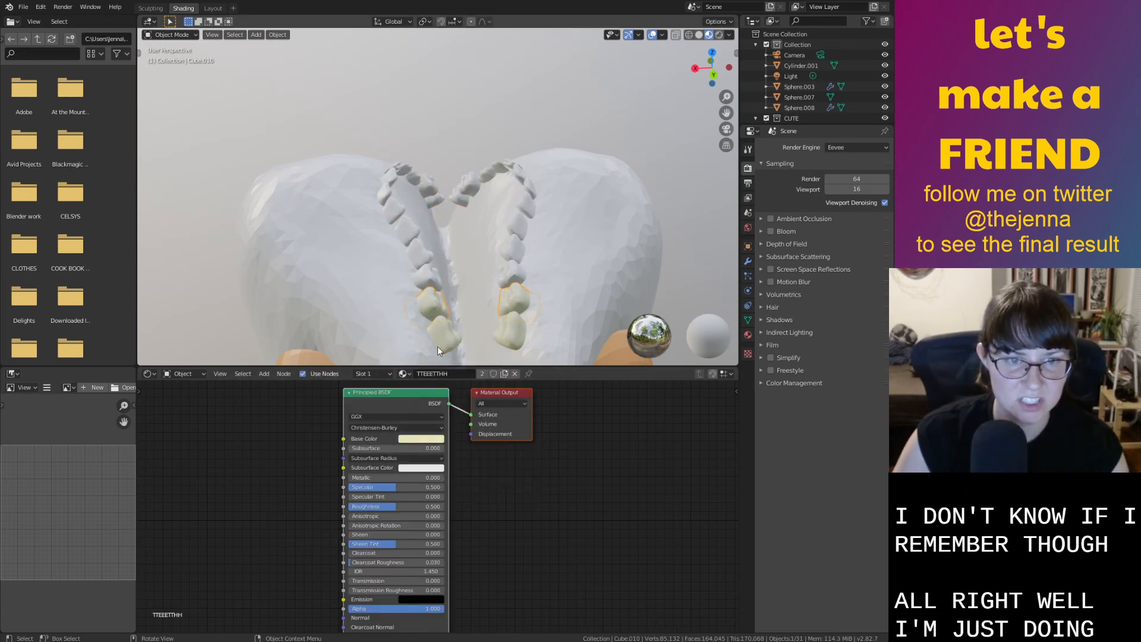
left_click(430, 281)
left_click(416, 373)
left_click(440, 449)
left_click(419, 255)
left_click(415, 374)
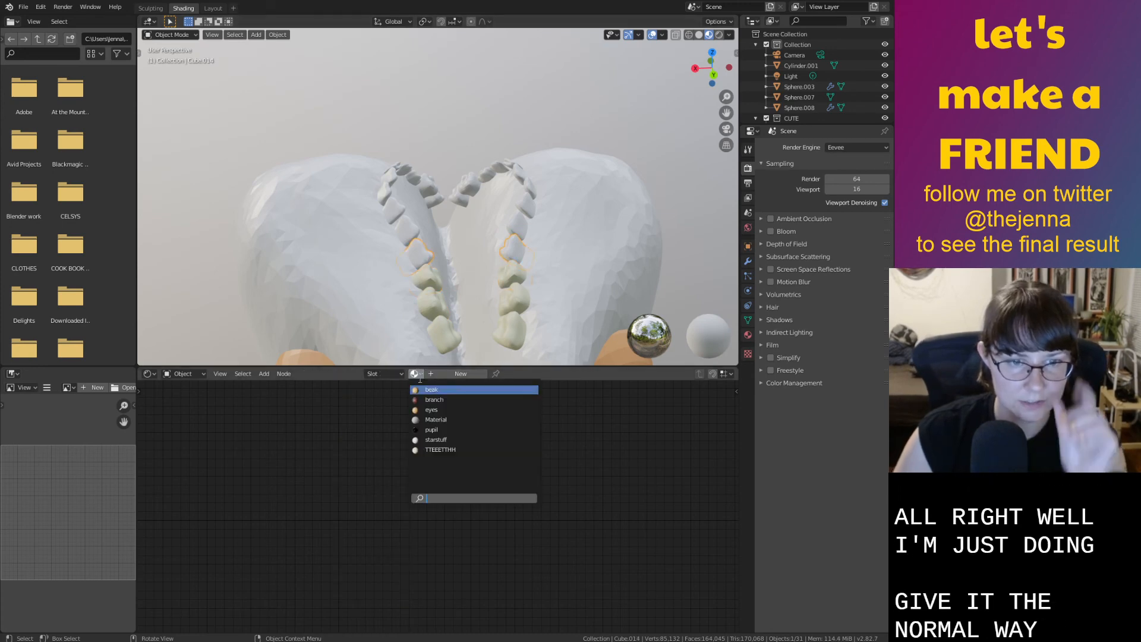
left_click(440, 450)
Assign the TTEEETTHH material to the tooth pairs Cube.013, Cube.009, Cube.012 and Cube.008 along the curve of the row
left_click(413, 240)
middle_click_drag(414, 240, 558, 341)
middle_click_drag(536, 336, 537, 321, "shift")
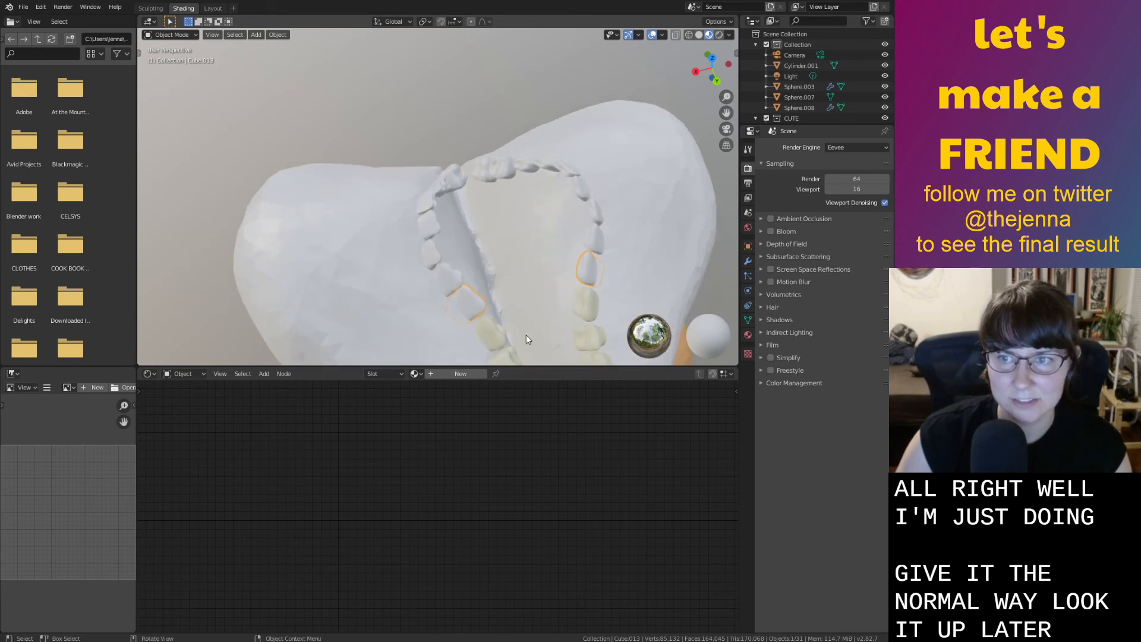
left_click(413, 373)
left_click(445, 449)
left_click(448, 281)
left_click(414, 373)
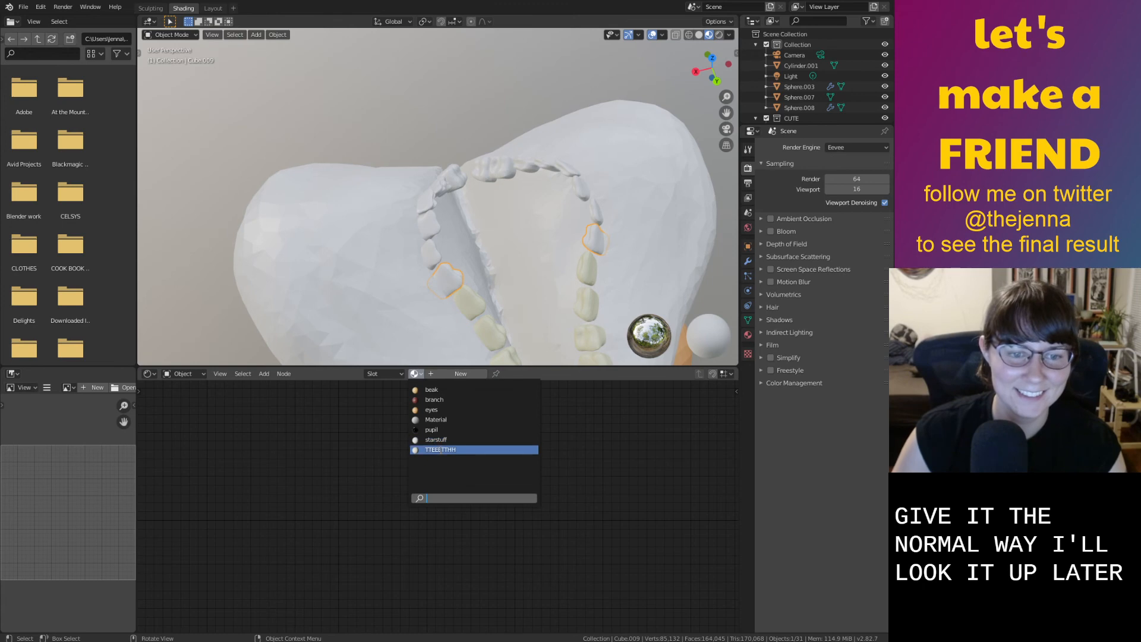
left_click(446, 448)
left_click(432, 253)
left_click(415, 373)
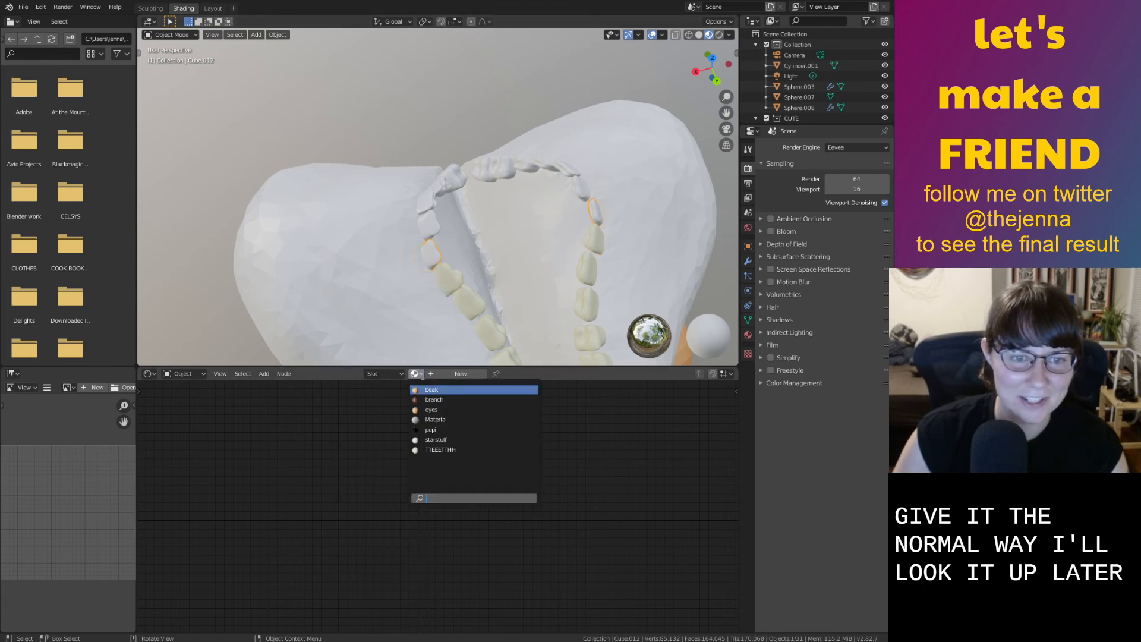
left_click(440, 450)
left_click(431, 225)
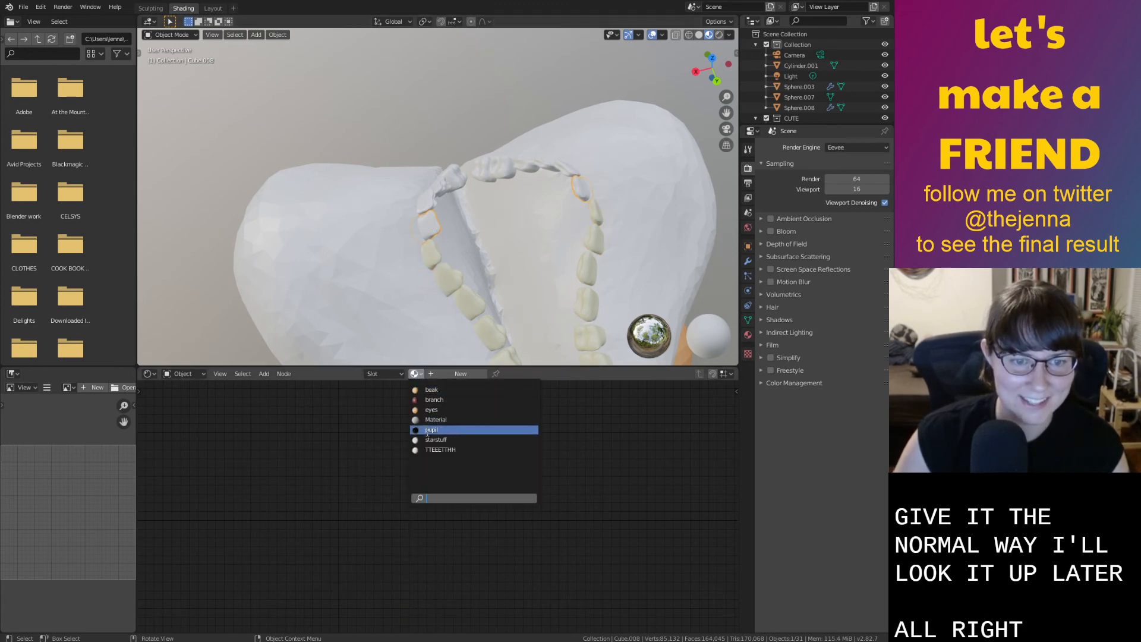
left_click(440, 450)
Assign the TTEEETTHH material to the tooth pairs Cube.007 and Cube.006
left_click(433, 202)
middle_click_drag(433, 202, 386, 160)
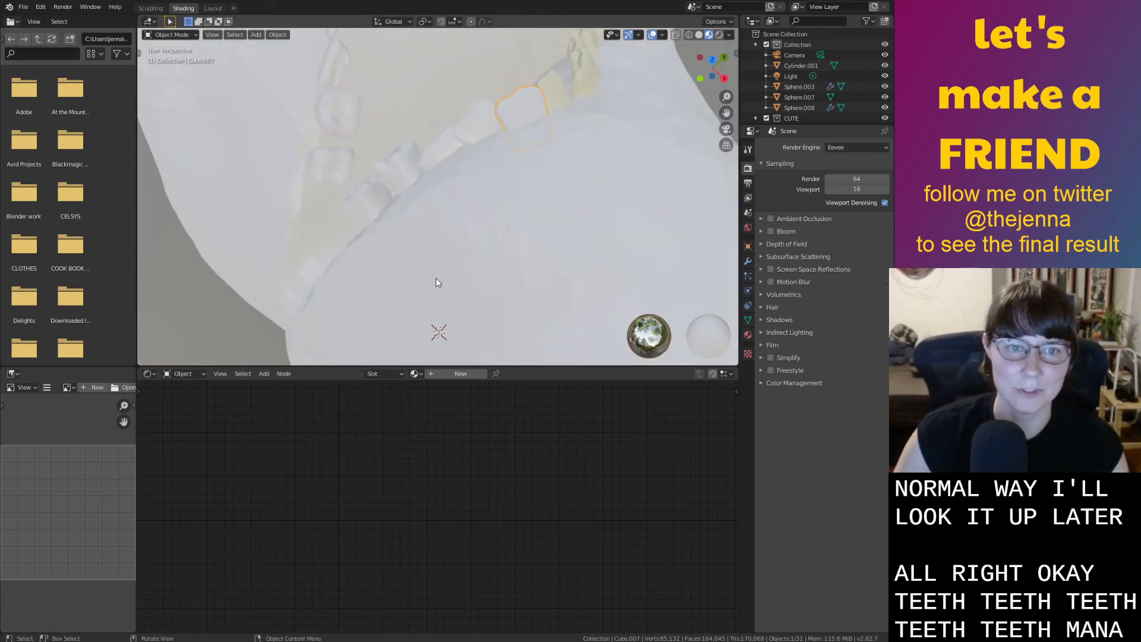
left_click(416, 373)
left_click(444, 448)
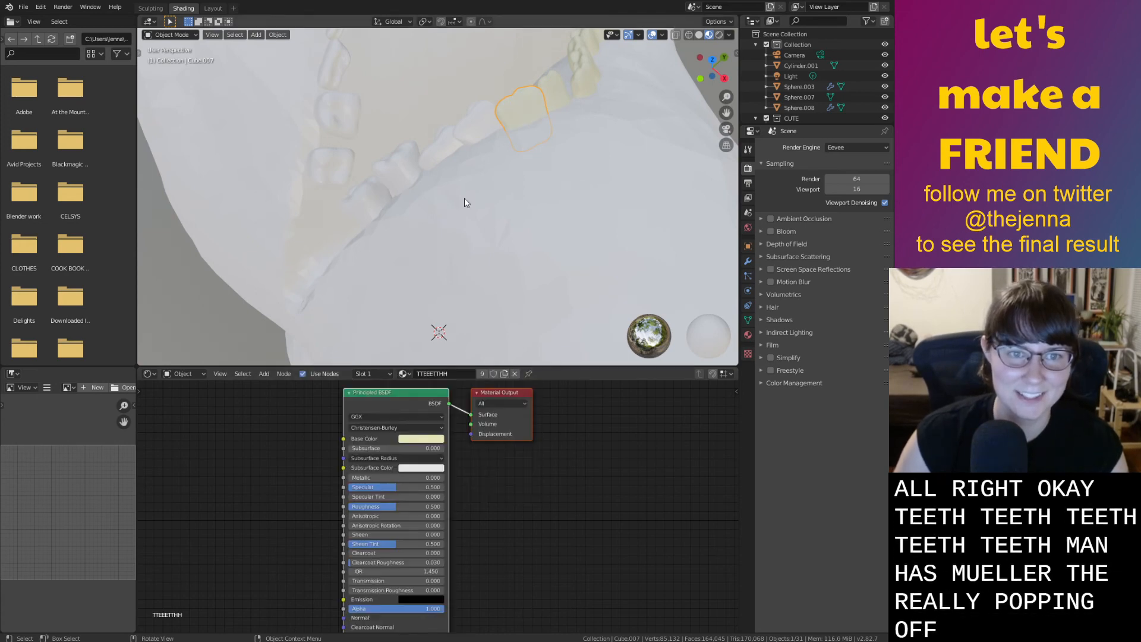
left_click(468, 128)
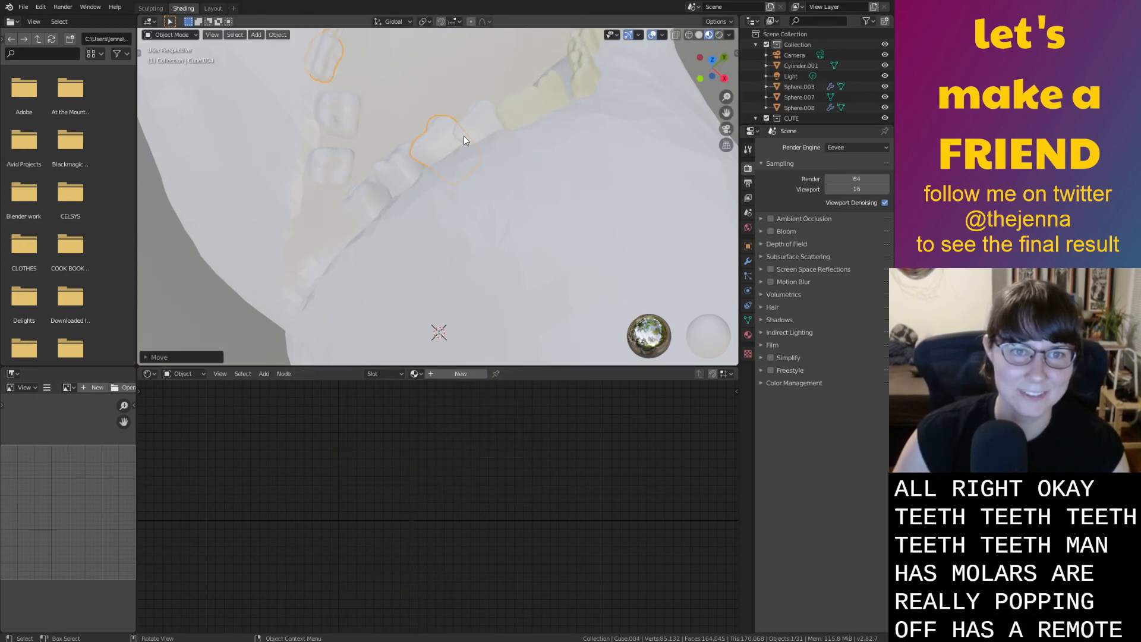
key("g")
left_click(469, 129)
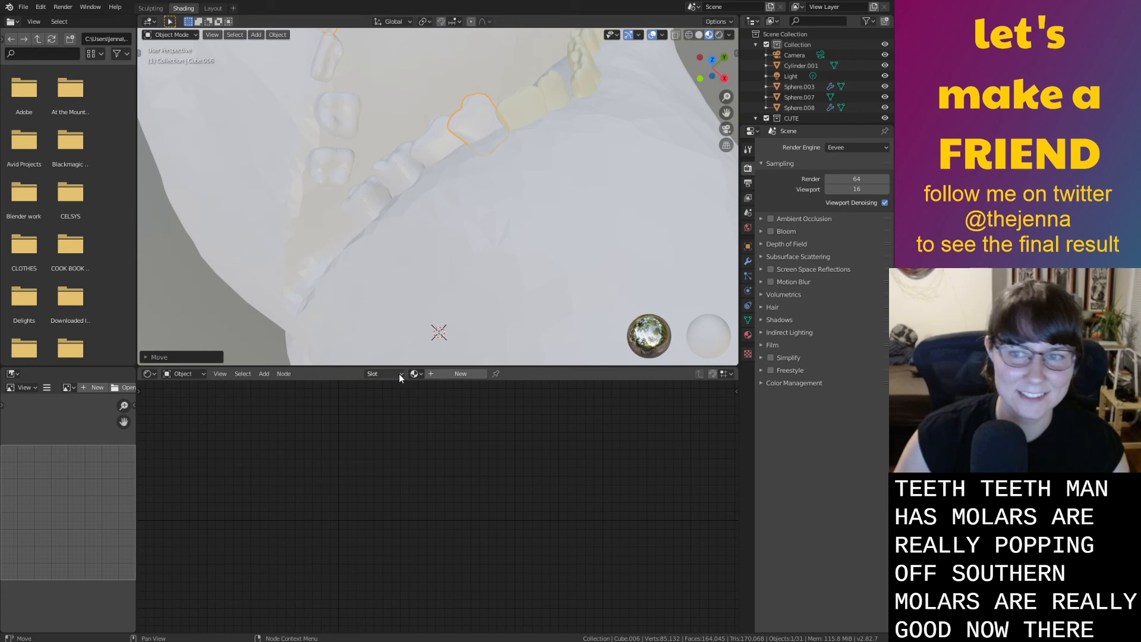
left_click(443, 450)
Assign the TTEEETTHH material to the last uncoloured tooth pairs, Cube.004, Cube.003 and Cube.005
left_click(439, 143)
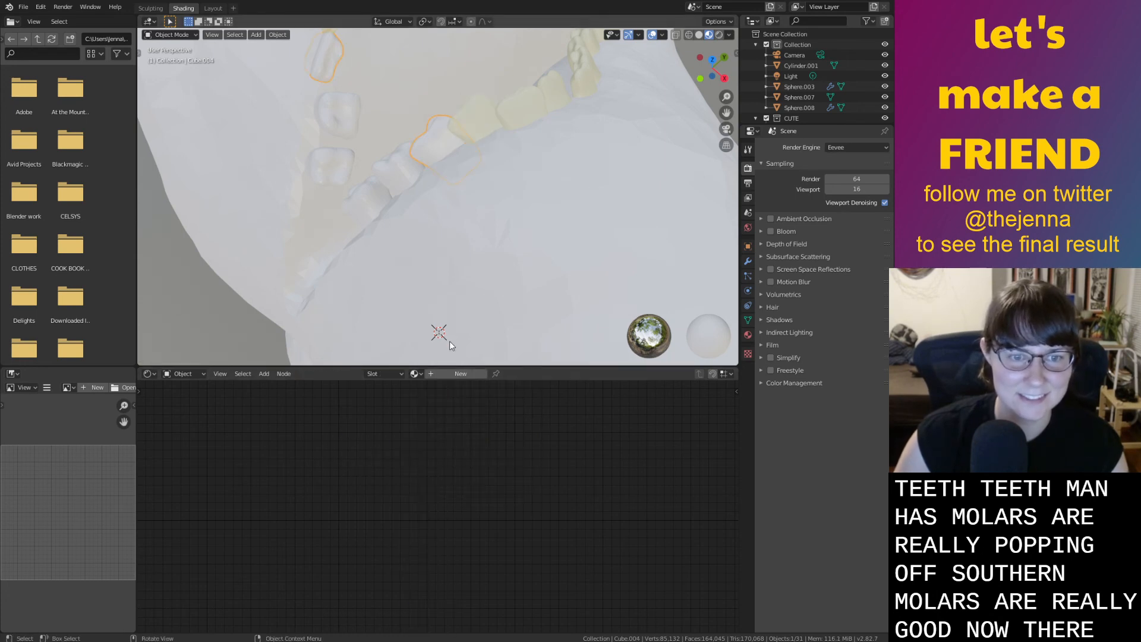
left_click(416, 374)
left_click(439, 450)
left_click(336, 115)
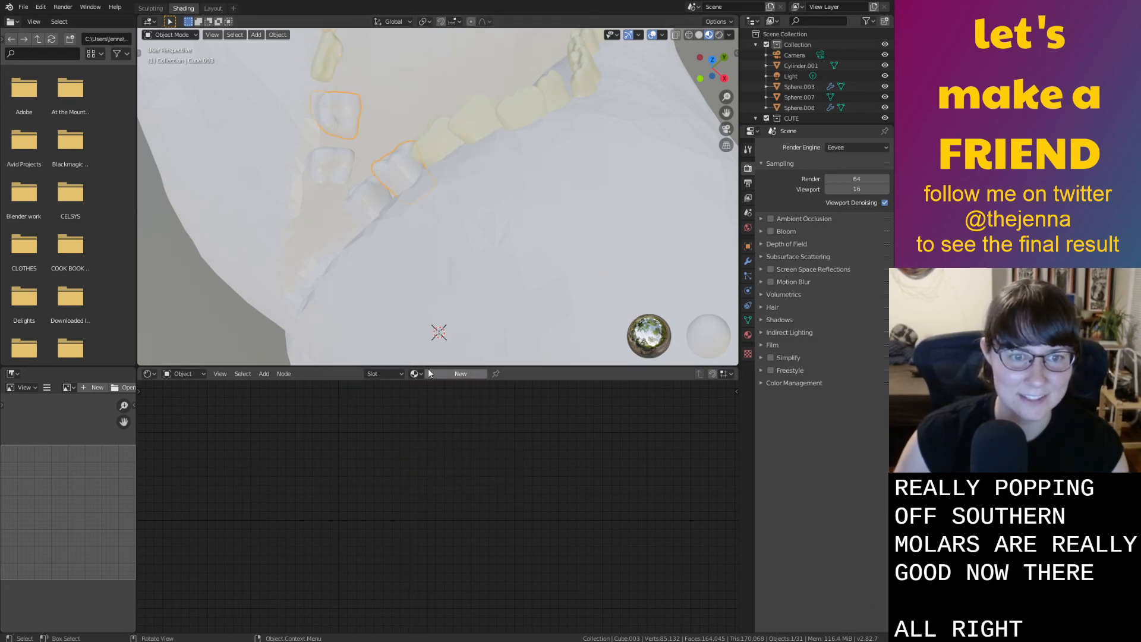
left_click(440, 449)
left_click(390, 241)
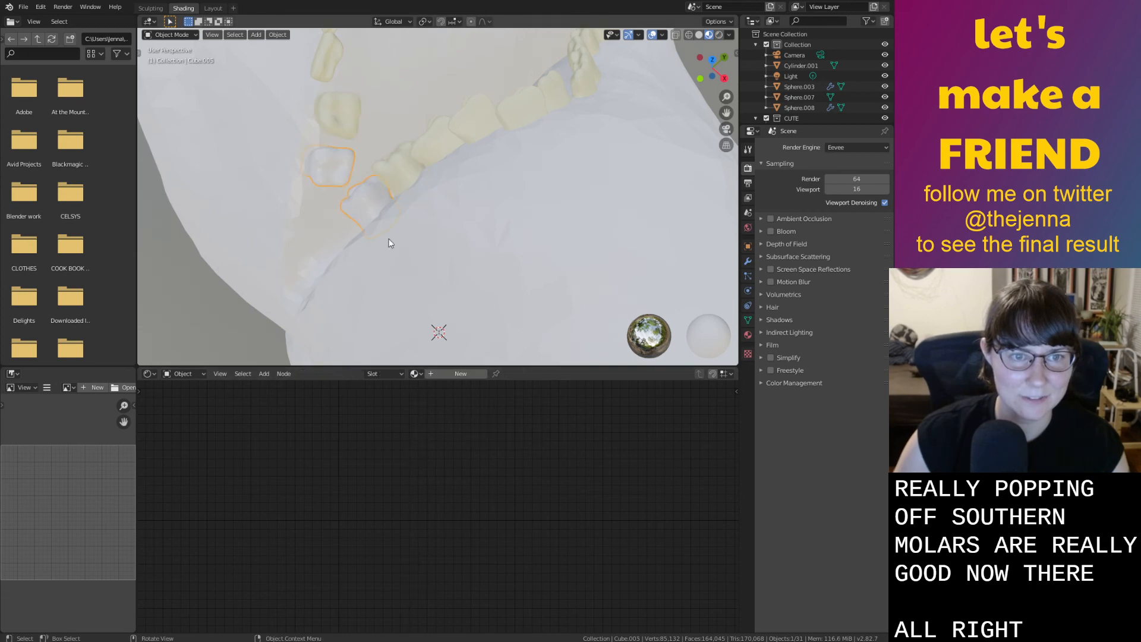
left_click(417, 373)
left_click(440, 449)
Select the creature's body Sphere.007, save the file and switch to the Sculpting workspace
middle_click_drag(488, 285, 533, 294)
left_click(530, 206)
scroll(579, 205, "down", 3)
key("ctrl+s")
middle_click_drag(468, 311, 448, 191)
left_click(149, 8)
Smooth the faceted surface of the creature's lower body with the Smooth brush and save the file
mouse_move(453, 255)
middle_mouse_down()
mouse_move(489, 376)
mouse_move(536, 473)
mouse_move(494, 260)
mouse_move(461, 387)
middle_mouse_up()
mouse_move(438, 387)
left_mouse_down("shift")
mouse_move(462, 332)
mouse_move(386, 361)
left_mouse_up("shift")
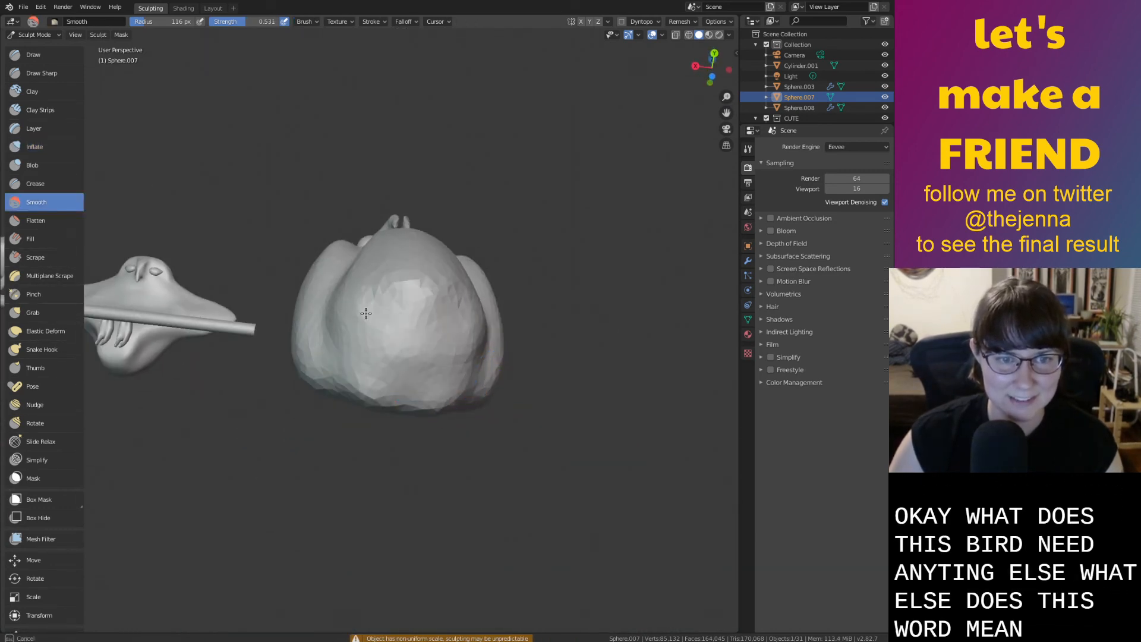
left_click_drag(366, 314, 368, 303, "shift")
middle_click_drag(423, 315, 403, 336)
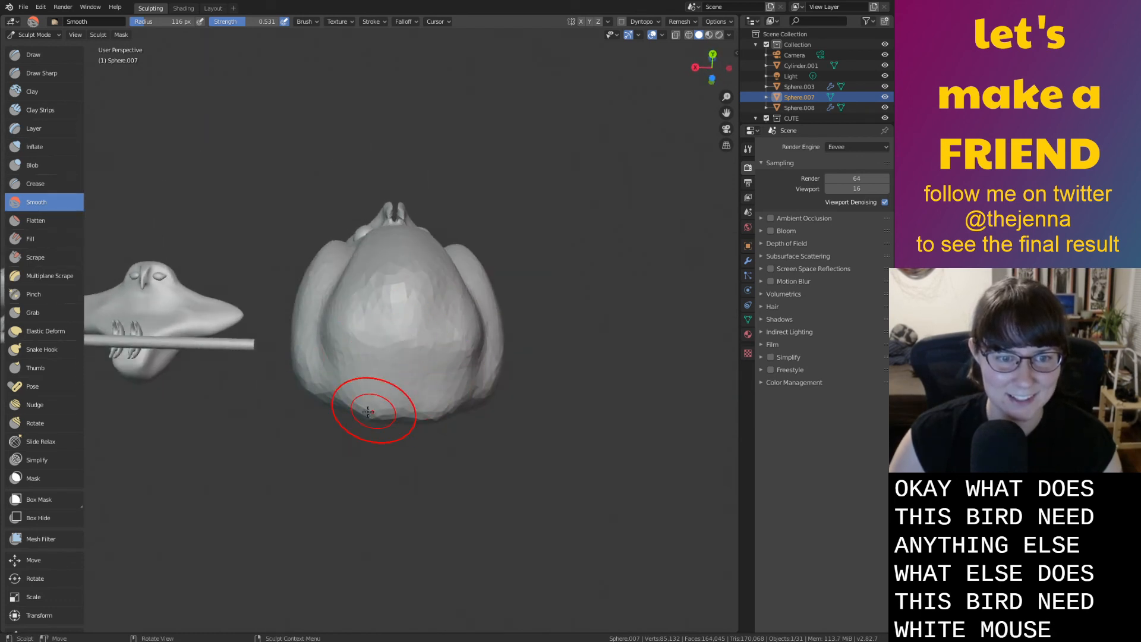
mouse_move(382, 331)
middle_mouse_down()
mouse_move(349, 451)
mouse_move(333, 380)
mouse_move(505, 317)
mouse_move(471, 356)
mouse_move(447, 352)
mouse_move(523, 347)
mouse_move(365, 345)
middle_mouse_up()
key("ctrl+s")
Switch to the Crease brush with a 60 px radius and try a crease down the wing's front edge
scroll(509, 357, "up", 5)
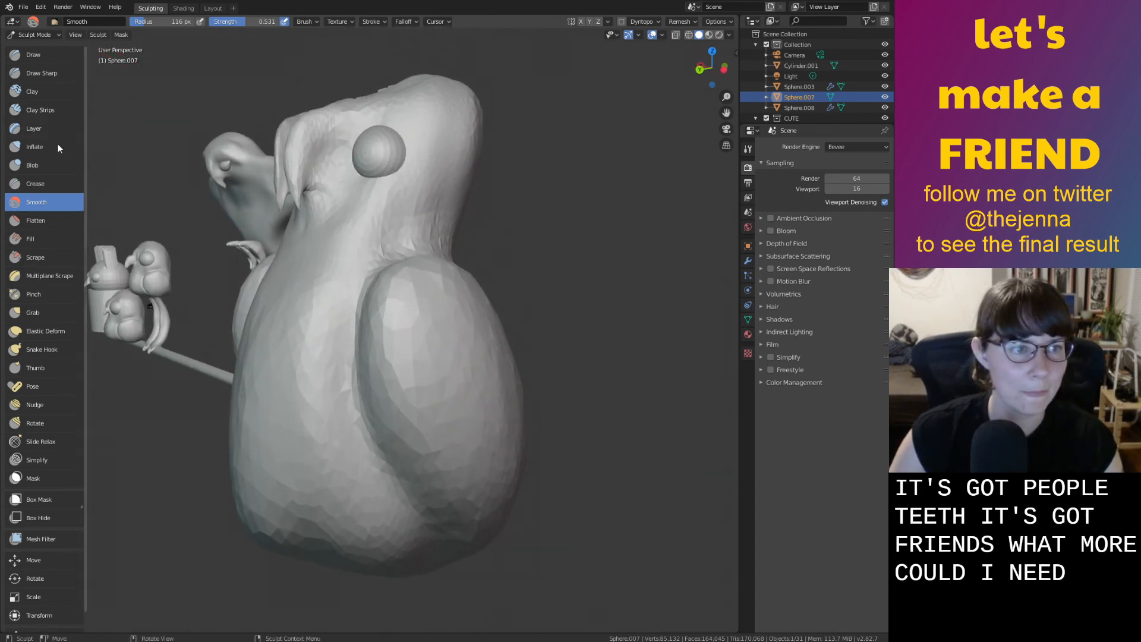
left_click(49, 189)
scroll(362, 297, "up", 4)
mouse_move(374, 299)
middle_mouse_down("shift")
mouse_move(382, 270)
mouse_move(397, 278)
middle_mouse_up("shift")
right_click(382, 288)
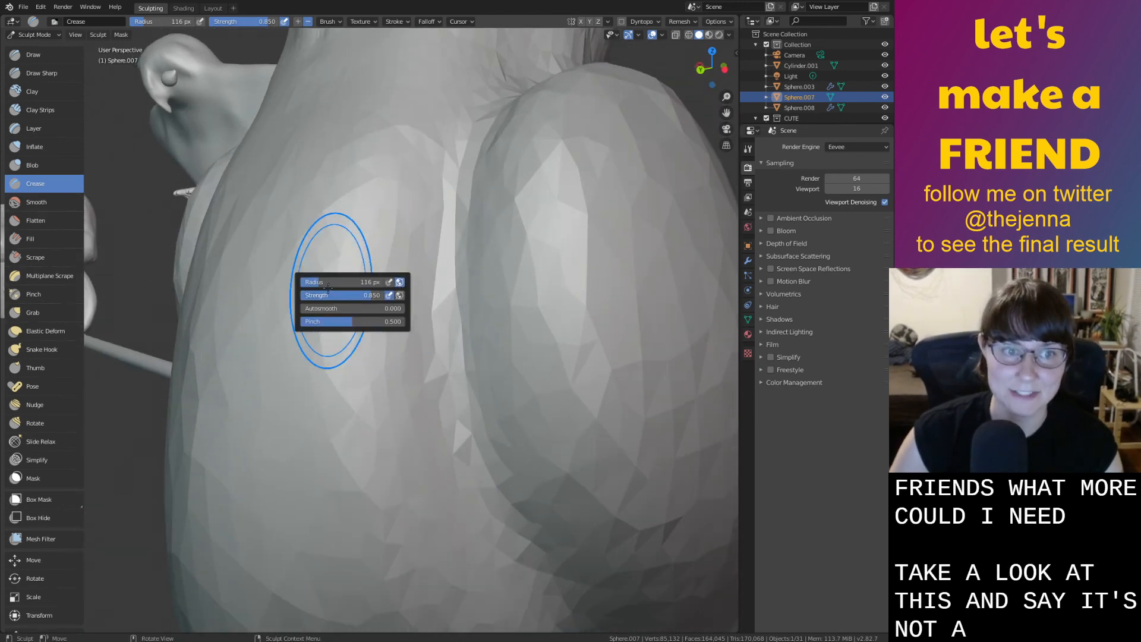
mouse_move(461, 101)
left_mouse_down()
mouse_move(466, 403)
mouse_move(523, 523)
mouse_move(536, 520)
left_mouse_up()
key("ctrl+z")
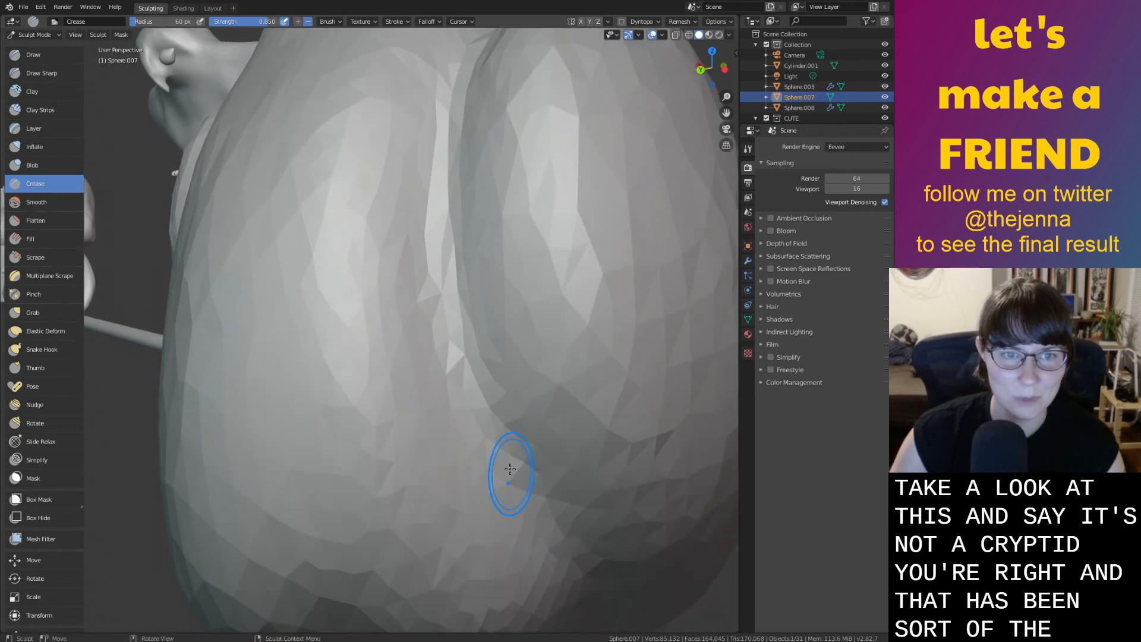
Enable Dyntopo for the body and try another long crease down along the wing
scroll(509, 472, "down", 3)
left_click(622, 21)
left_click(587, 51)
mouse_move(443, 122)
left_mouse_down()
mouse_move(427, 227)
mouse_move(440, 423)
mouse_move(429, 278)
mouse_move(496, 484)
mouse_move(554, 541)
left_mouse_up()
key("ctrl+z")
Crease the body where the top of the wing meets the back of the neck
mouse_move(617, 573)
middle_mouse_down()
mouse_move(626, 573)
mouse_move(253, 440)
middle_mouse_up()
middle_click_drag(226, 404, 255, 455)
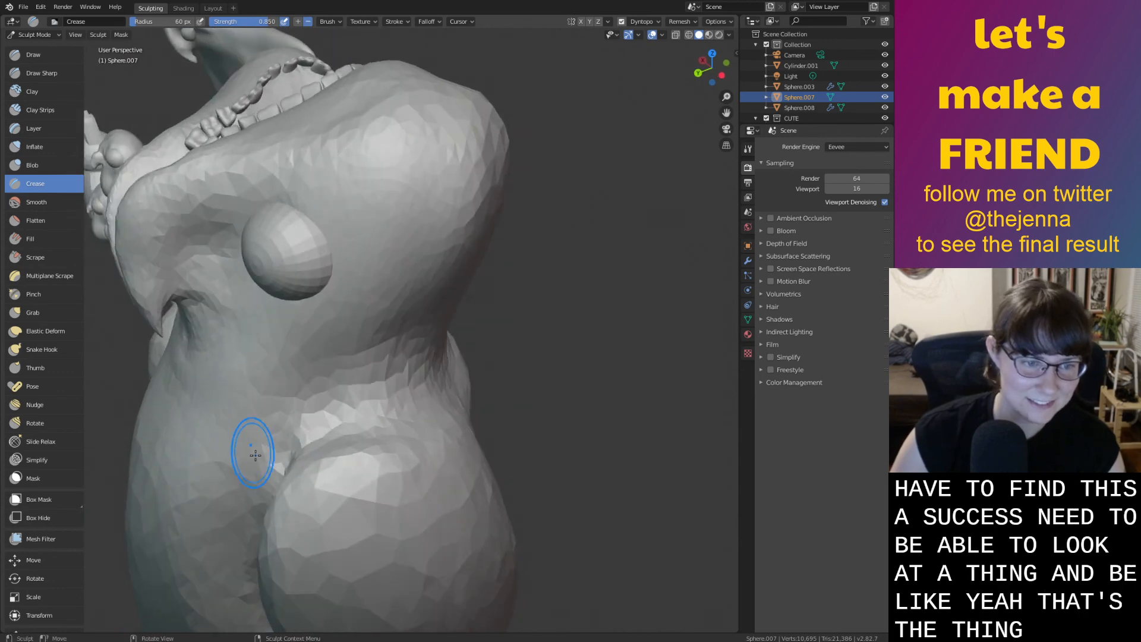
left_click_drag(431, 435, 475, 449)
middle_click_drag(475, 448, 325, 424)
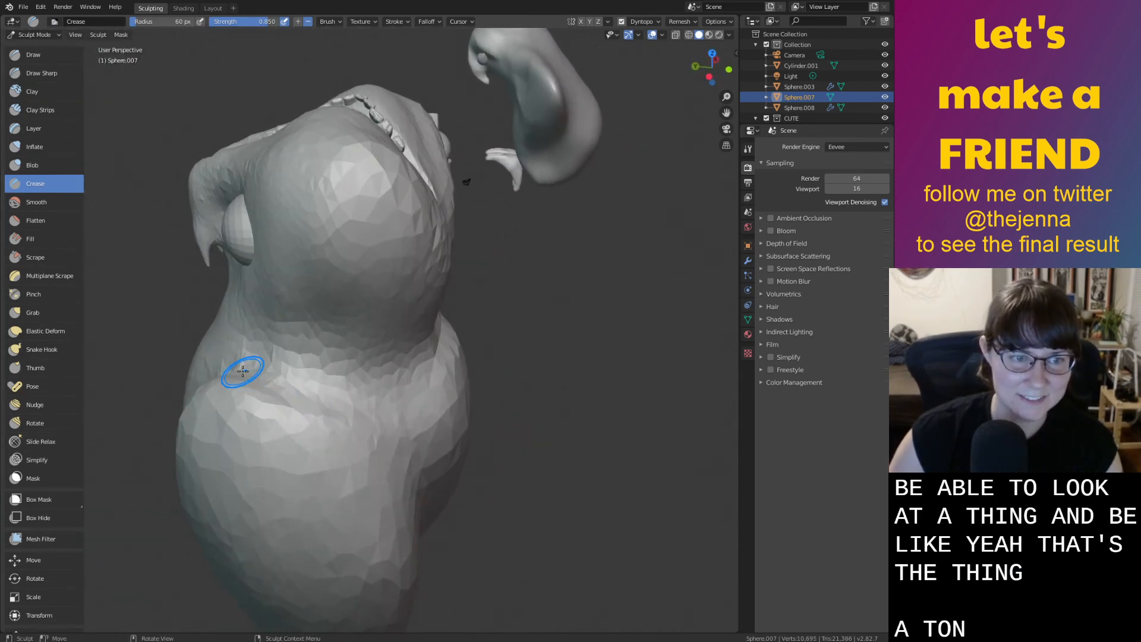
Crease the creature's back along the inner edges of both wings with the Crease brush
middle_click_drag(421, 472, 523, 410)
scroll(535, 451, "up", 2)
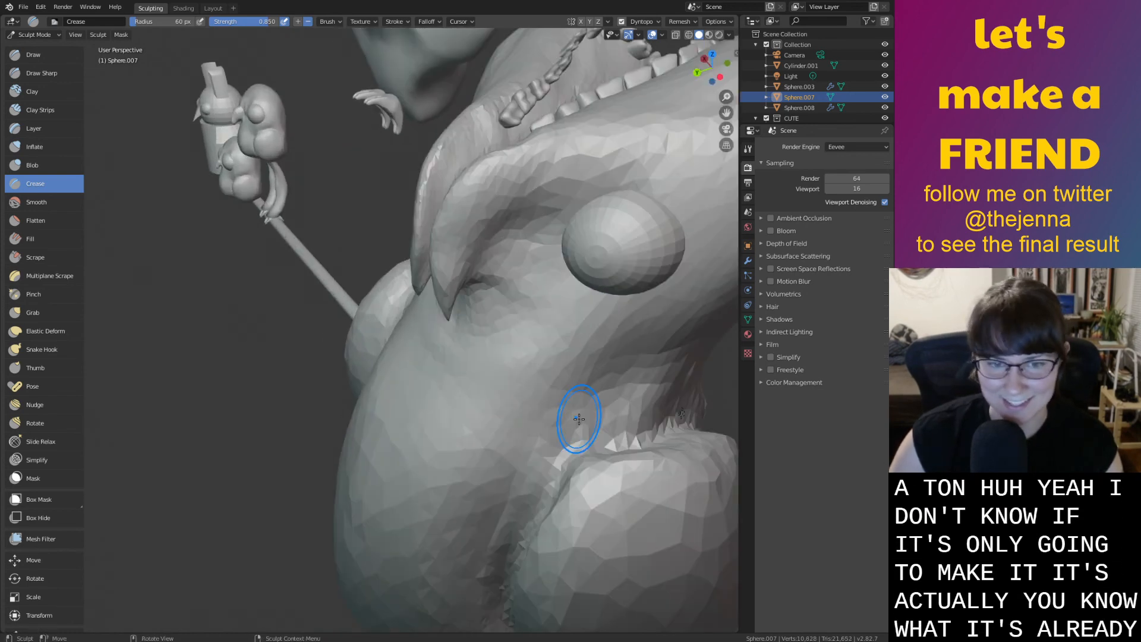
key("s")
middle_click_drag(667, 408, 275, 438)
mouse_move(406, 497)
middle_mouse_down()
mouse_move(318, 459)
mouse_move(494, 400)
mouse_move(356, 321)
middle_mouse_up()
left_click(52, 182)
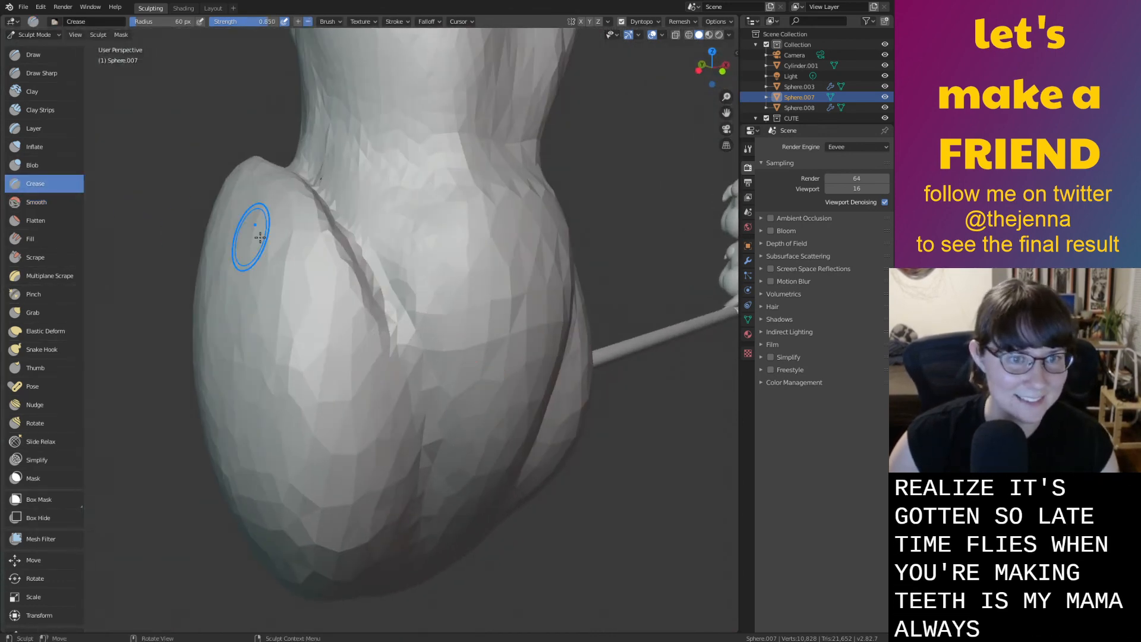
middle_click_drag(193, 230, 296, 214)
mouse_move(324, 172)
left_mouse_down()
mouse_move(341, 202)
mouse_move(377, 379)
mouse_move(344, 523)
mouse_move(326, 536)
left_mouse_up()
mouse_move(406, 469)
middle_mouse_down()
mouse_move(440, 464)
mouse_move(454, 418)
middle_mouse_up()
left_click_drag(429, 226, 538, 292)
Smooth the faceted underside of the body with the Smooth brush
key("s")
mouse_move(518, 377)
middle_mouse_down()
mouse_move(555, 374)
mouse_move(461, 269)
middle_mouse_up()
scroll(477, 290, "up", 3)
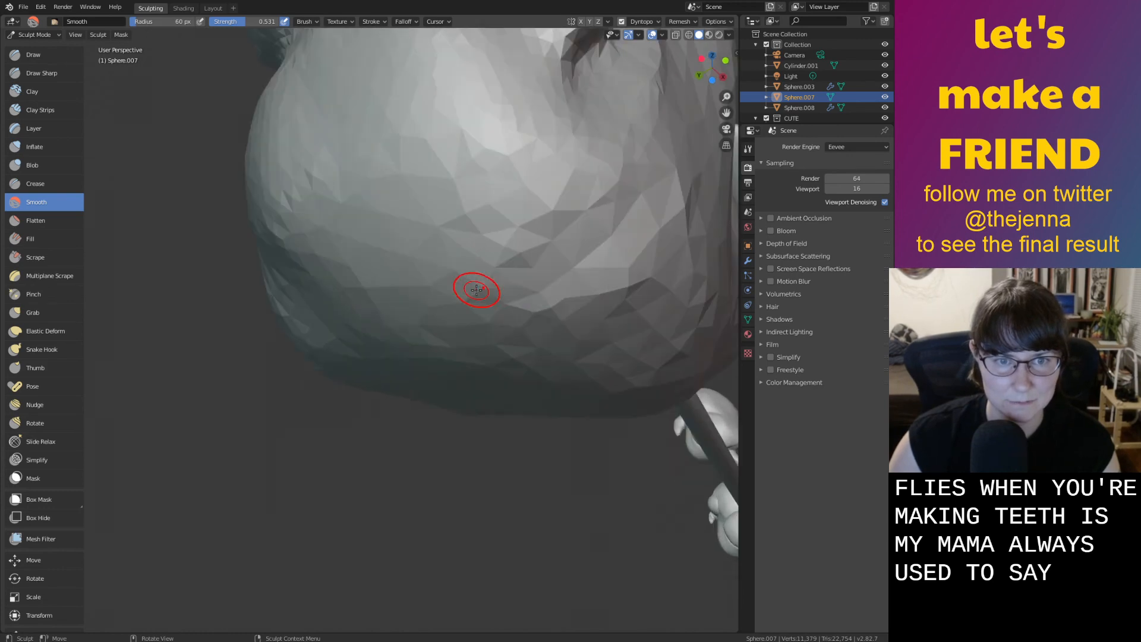
left_click_drag(624, 181, 474, 316)
mouse_move(474, 315)
middle_mouse_down()
mouse_move(550, 331)
mouse_move(545, 343)
mouse_move(637, 400)
middle_mouse_up()
scroll(550, 331, "down", 4)
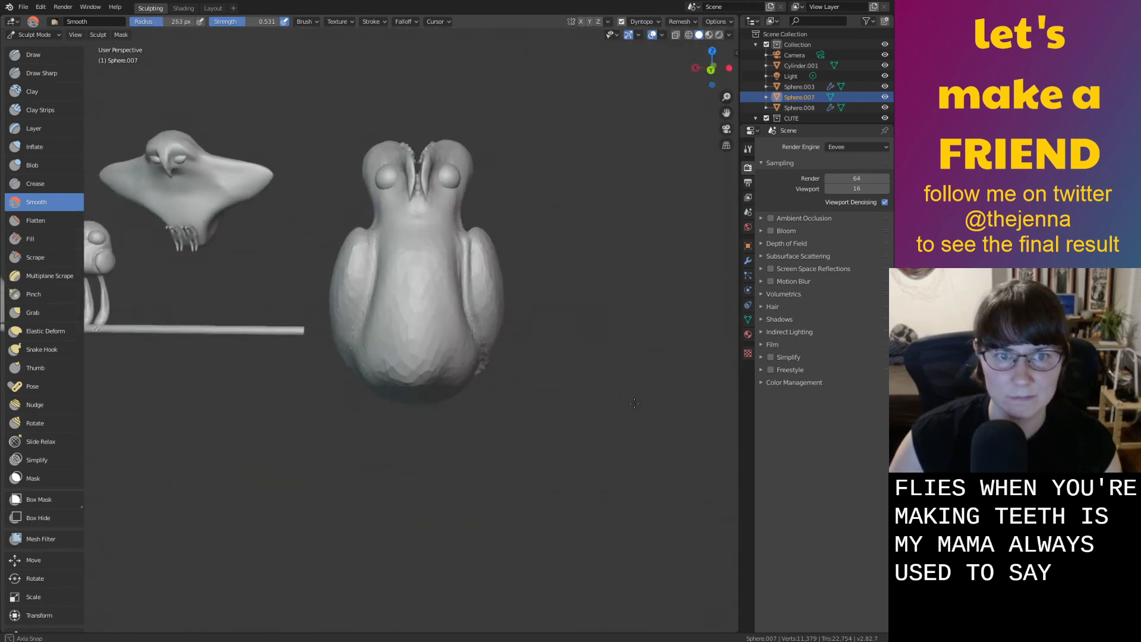
Set the Crease brush radius to 67 px and crease the body down the wing's front edge toward its tip
scroll(471, 344, "up", 1)
mouse_move(471, 343)
middle_mouse_down()
mouse_move(369, 344)
mouse_move(323, 323)
mouse_move(444, 331)
mouse_move(337, 225)
middle_mouse_up()
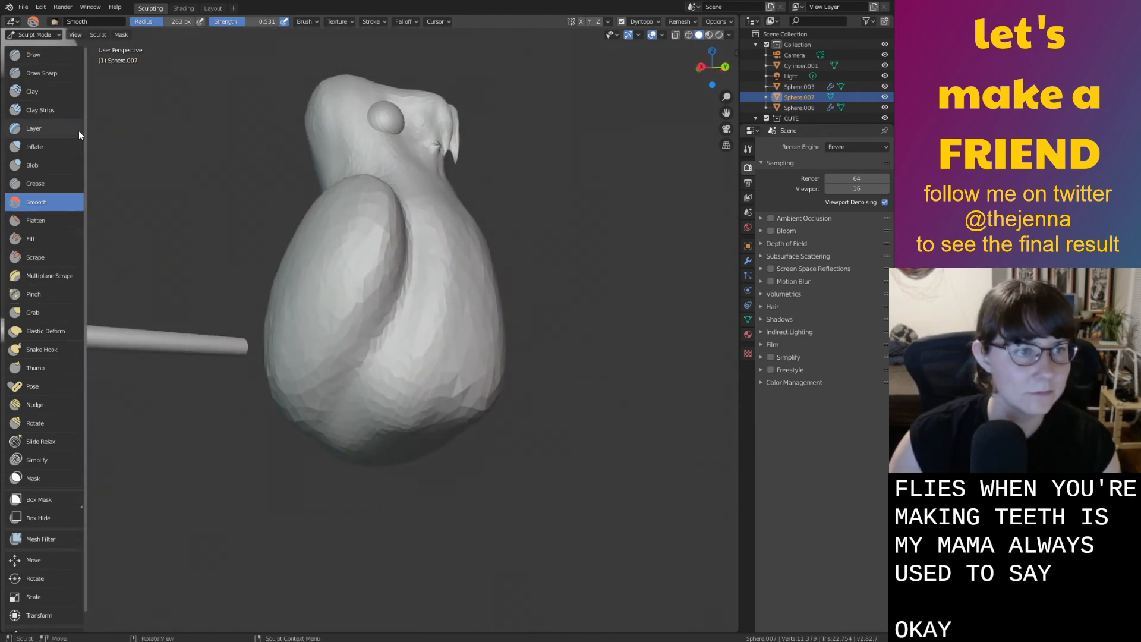
left_click(56, 184)
scroll(416, 309, "up", 2)
right_click(415, 307)
left_click_drag(353, 306, 315, 307)
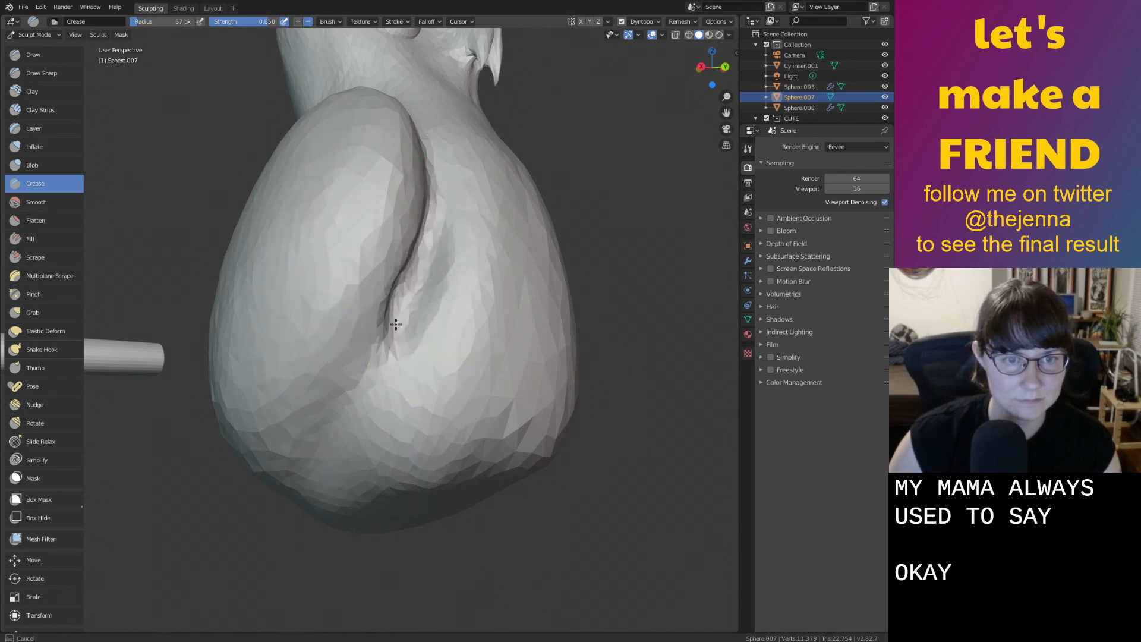
left_click_drag(400, 314, 292, 438)
Deepen the crease around the wing's lower tip, undoing the strokes that miss
middle_click_drag(293, 464, 359, 425)
middle_click_drag(247, 459, 502, 354, "shift")
key("ctrl+z")
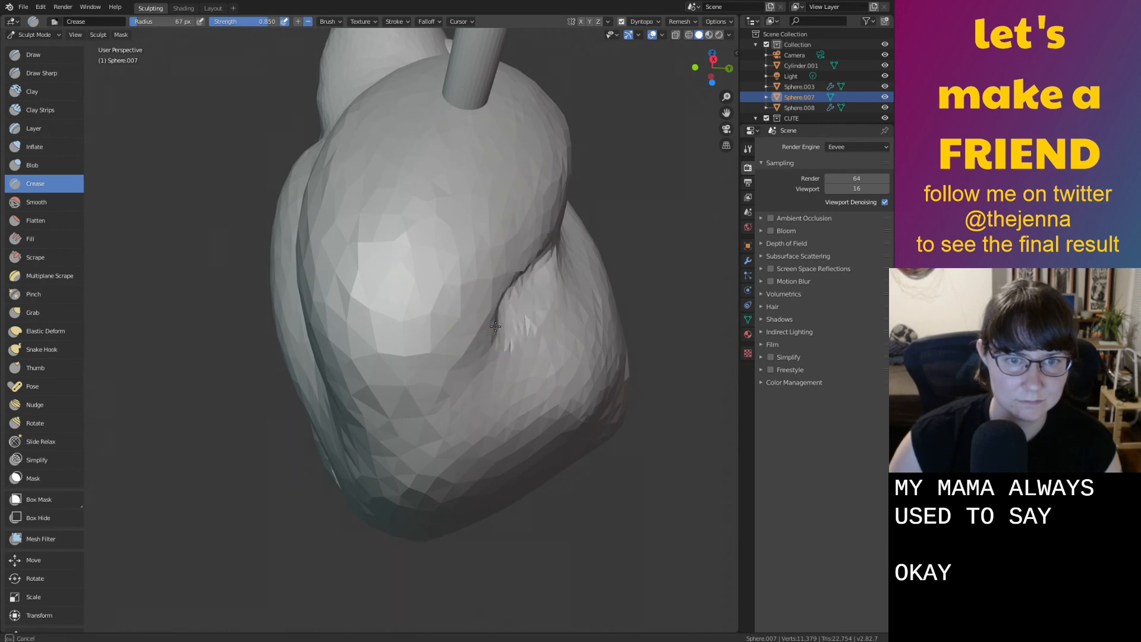
left_click_drag(362, 444, 357, 457)
middle_click_drag(357, 457, 436, 443)
left_click_drag(271, 172, 268, 433)
mouse_move(341, 268)
middle_mouse_down()
mouse_move(469, 458)
mouse_move(524, 354)
mouse_move(502, 482)
mouse_move(522, 517)
mouse_move(445, 497)
middle_mouse_up()
mouse_move(357, 441)
left_mouse_down()
mouse_move(475, 307)
mouse_move(391, 392)
left_mouse_up()
key("ctrl+z")
left_click_drag(357, 491, 355, 497)
Crease the chest down along the upper front edge of the wing
mouse_move(416, 472)
middle_mouse_down()
mouse_move(271, 458)
mouse_move(270, 380)
middle_mouse_up()
scroll(351, 400, "down", 6)
mouse_move(351, 400)
middle_mouse_down()
mouse_move(317, 365)
mouse_move(331, 337)
mouse_move(319, 369)
mouse_move(361, 369)
middle_mouse_up()
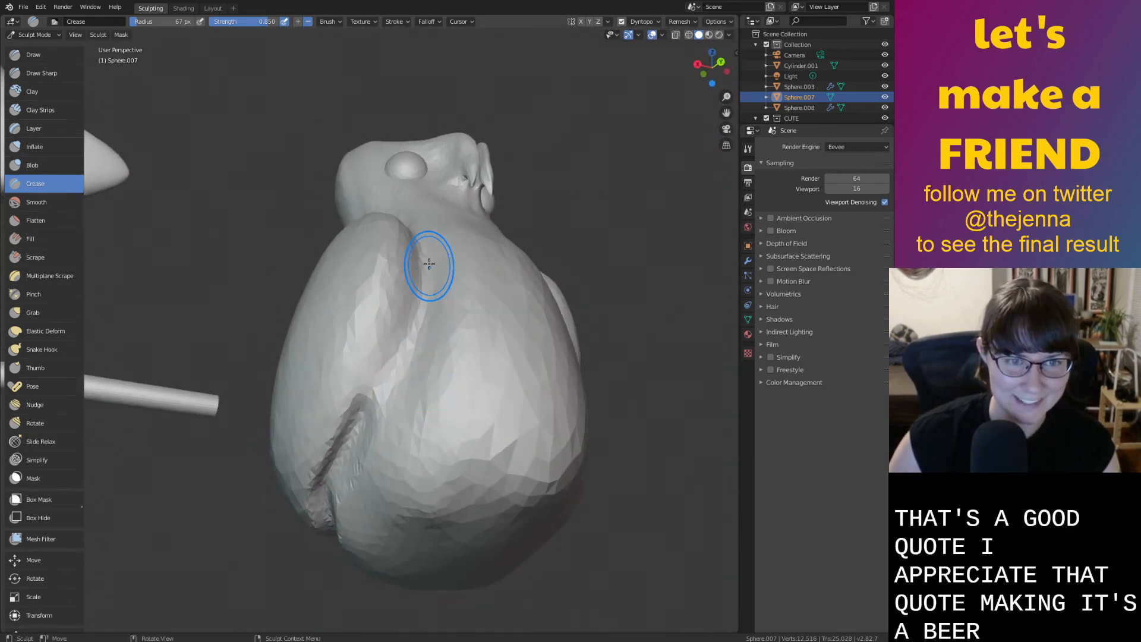
middle_click_drag(430, 268, 395, 319)
scroll(395, 319, "up", 3)
left_click_drag(374, 289, 392, 369)
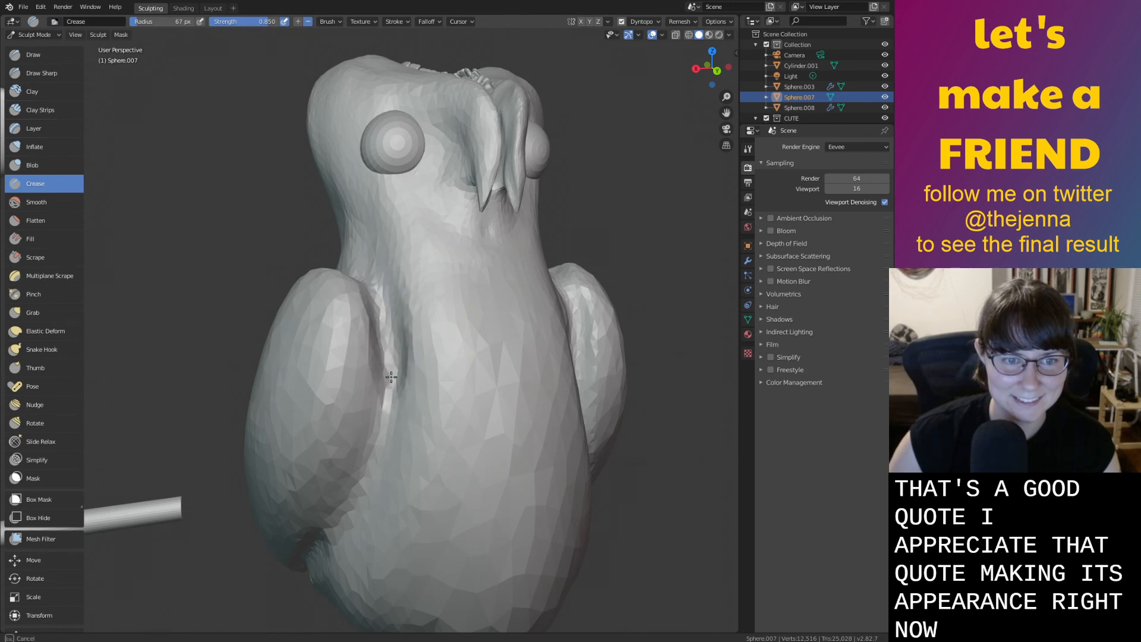
Smooth the crease between the wing and the belly, from the wing tip up to the chest
key("shift+s")
left_click_drag(372, 523, 379, 461)
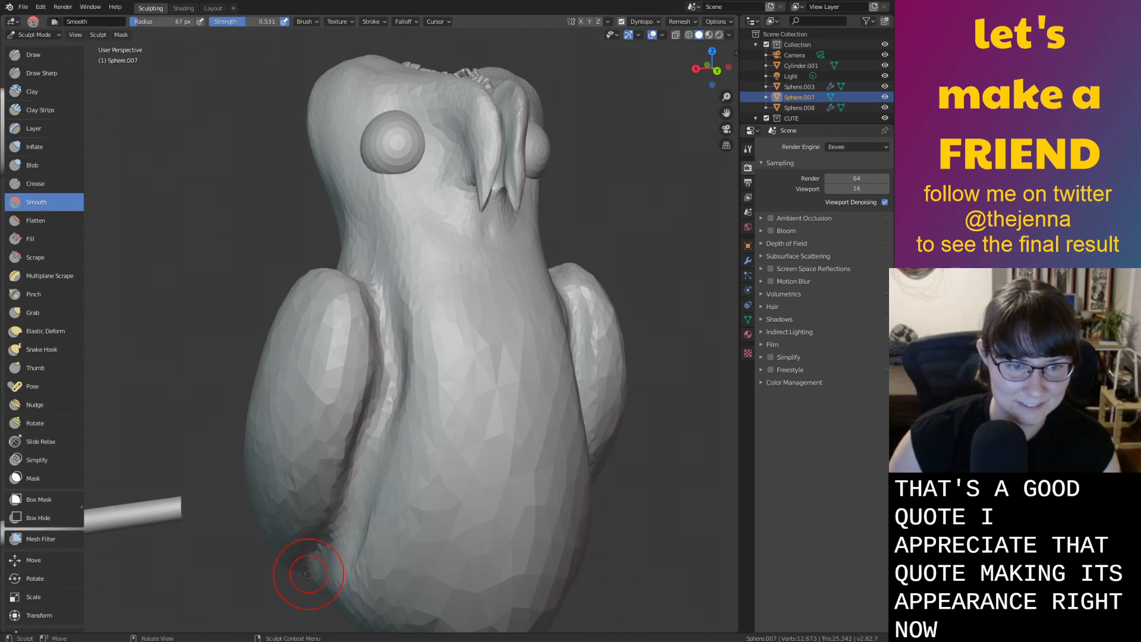
left_click_drag(308, 573, 411, 327)
left_click_drag(436, 408, 377, 561)
scroll(377, 560, "down", 3)
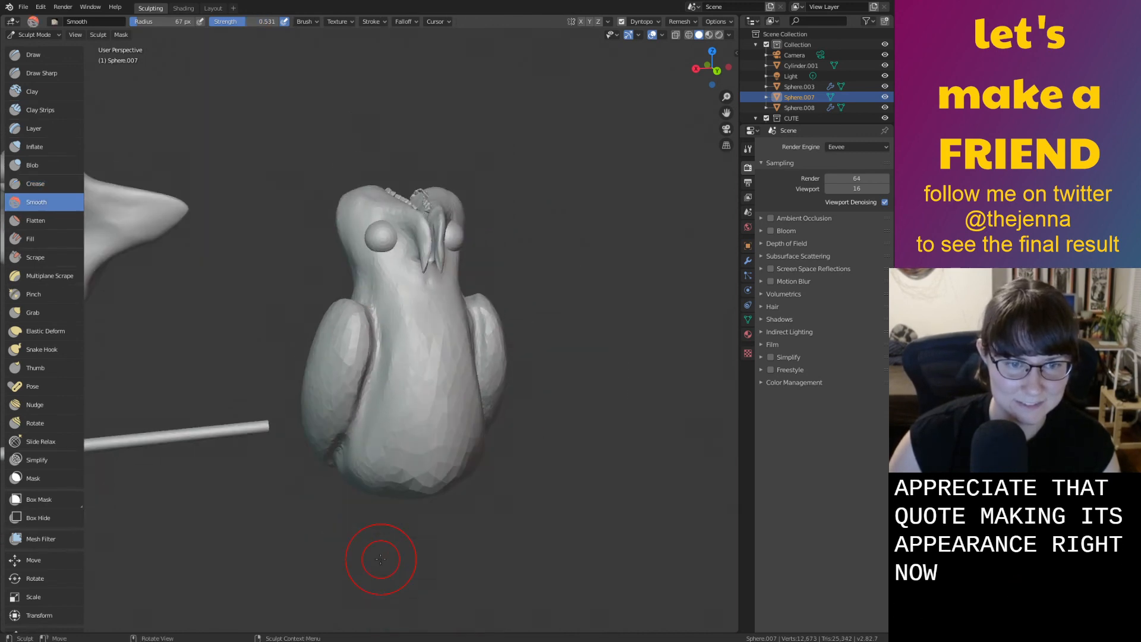
Smooth the creature's back beside the wing creases with the Smooth brush
middle_click_drag(437, 449, 523, 343)
mouse_move(460, 363)
middle_mouse_down()
mouse_move(658, 493)
mouse_move(466, 446)
middle_mouse_up()
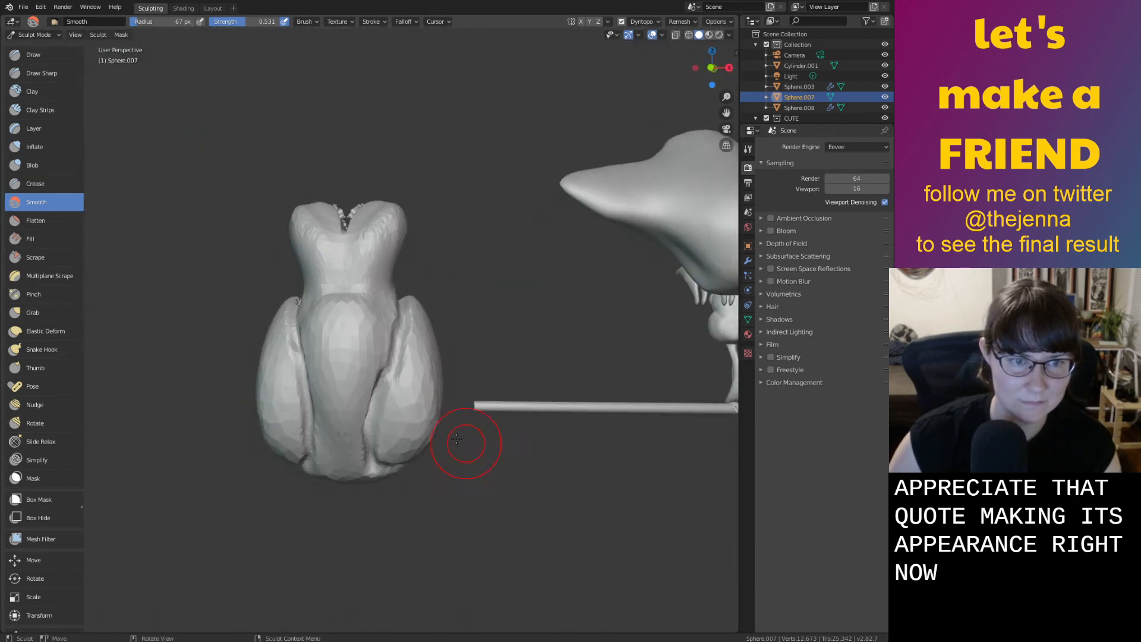
scroll(410, 404, "up", 3)
middle_click_drag(359, 375, 527, 347, "shift")
scroll(501, 324, "up", 1)
mouse_move(476, 302)
left_mouse_down()
mouse_move(490, 274)
mouse_move(514, 352)
mouse_move(460, 320)
left_mouse_up()
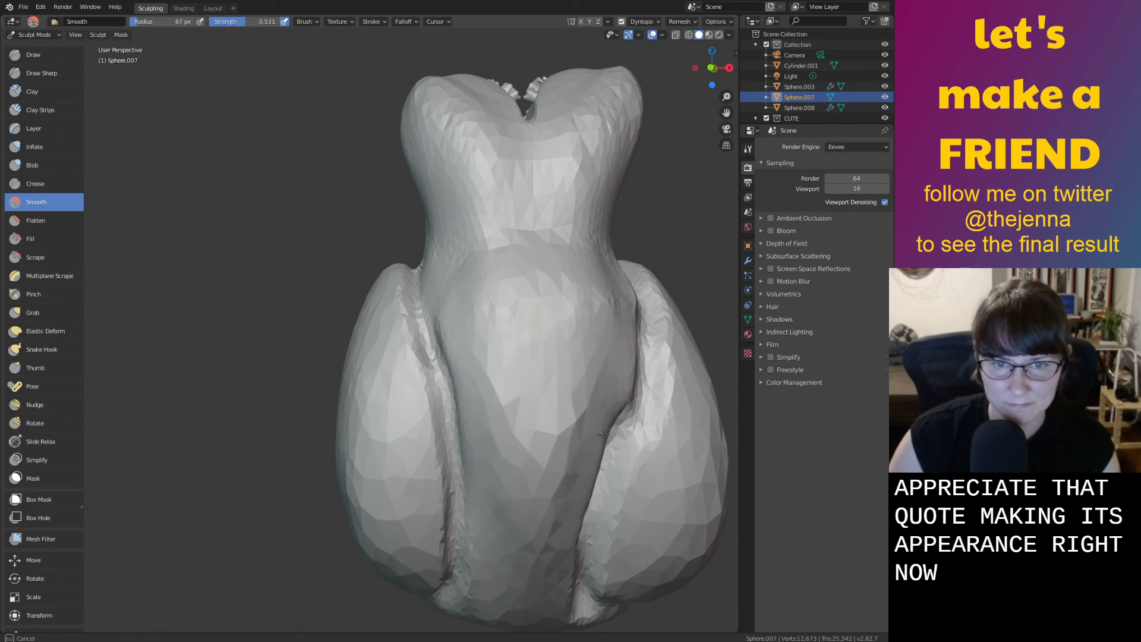
middle_click_drag(554, 596, 543, 555)
middle_click_drag(619, 548, 514, 408)
Inflate the pinched part of the lower back beside the wing and smooth it into the surrounding surface
key("i")
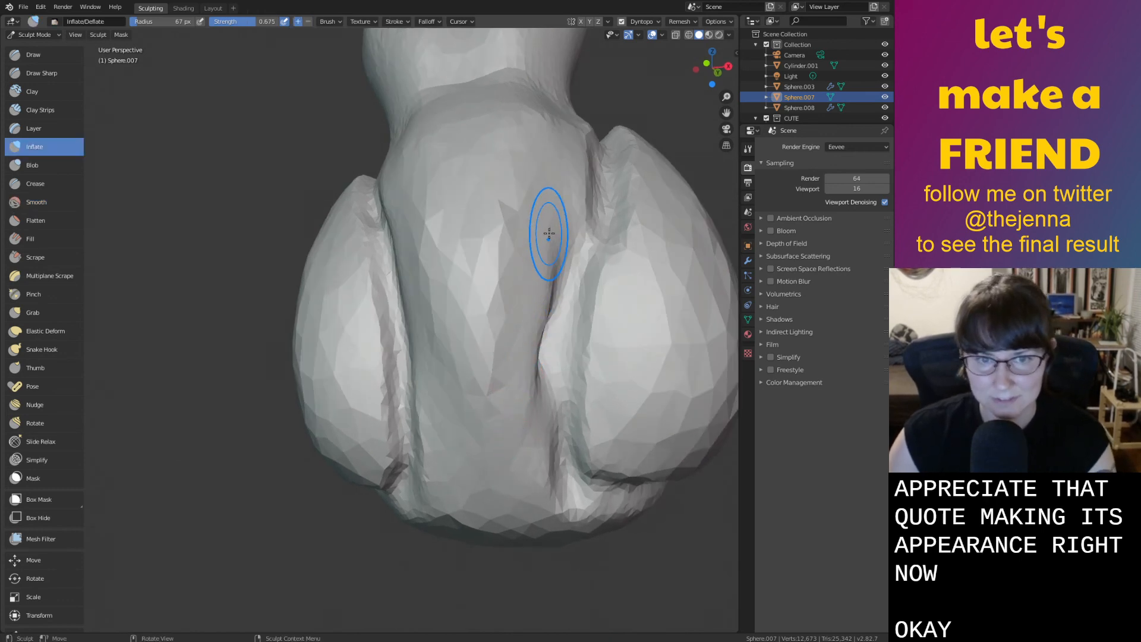
left_click_drag(546, 356, 554, 337)
key("s")
left_click_drag(550, 259, 532, 446)
middle_click_drag(533, 445, 532, 432)
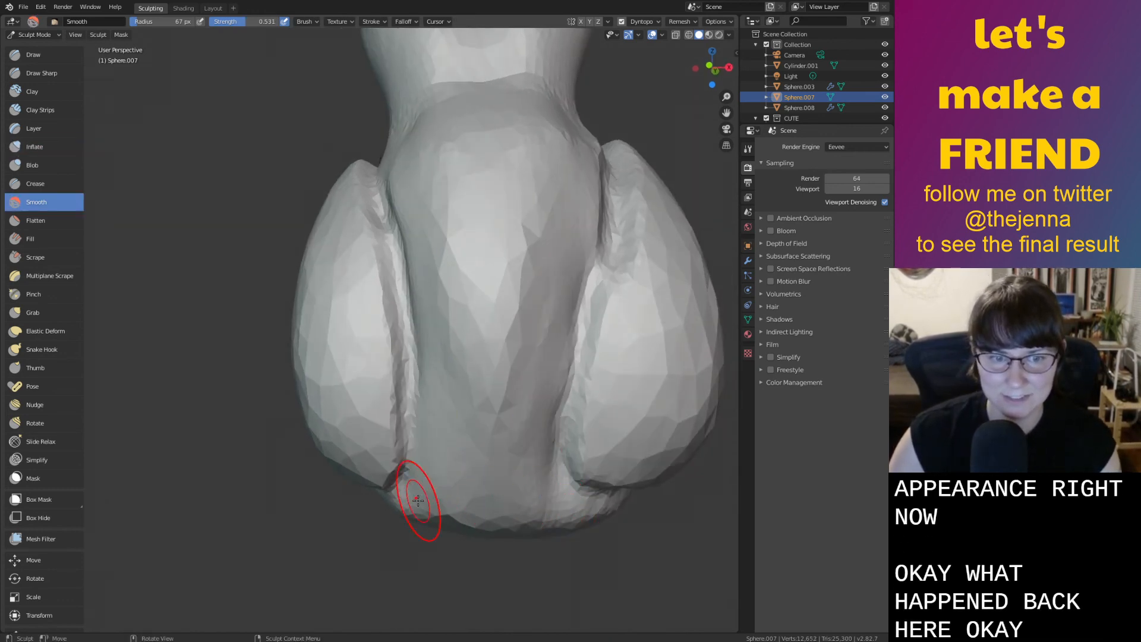
Smooth the back between the wings, the top of the wing crease and the lower wing edge
middle_click_drag(458, 486, 461, 264)
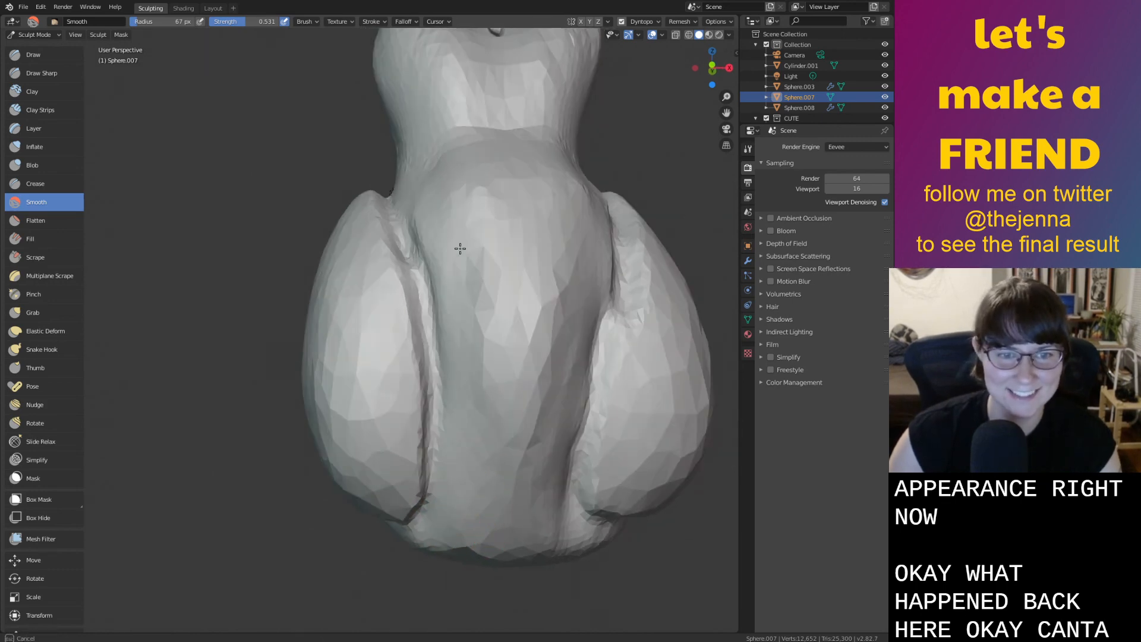
mouse_move(494, 470)
left_mouse_down()
mouse_move(509, 423)
mouse_move(541, 397)
mouse_move(533, 204)
left_mouse_up()
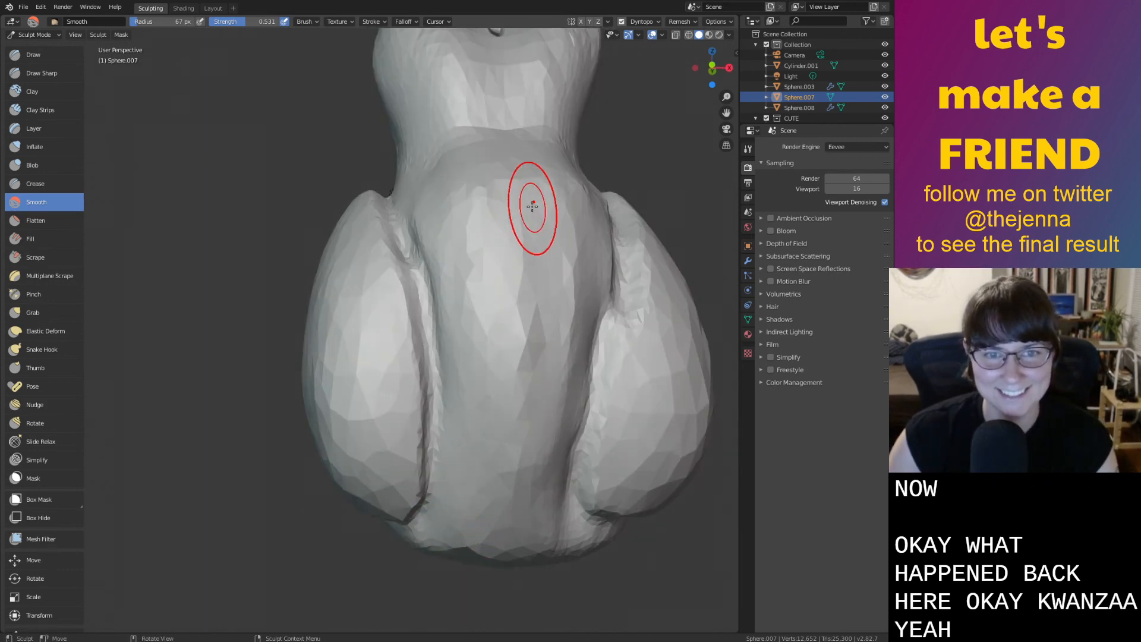
middle_click_drag(497, 199, 486, 199)
mouse_move(614, 207)
left_mouse_down()
mouse_move(599, 323)
mouse_move(614, 326)
mouse_move(631, 189)
left_mouse_up()
mouse_move(594, 372)
middle_mouse_down()
mouse_move(570, 452)
mouse_move(550, 359)
middle_mouse_up()
mouse_move(569, 530)
left_mouse_down()
mouse_move(431, 538)
mouse_move(597, 547)
left_mouse_up()
scroll(581, 545, "down", 5)
middle_click_drag(430, 250, 427, 316)
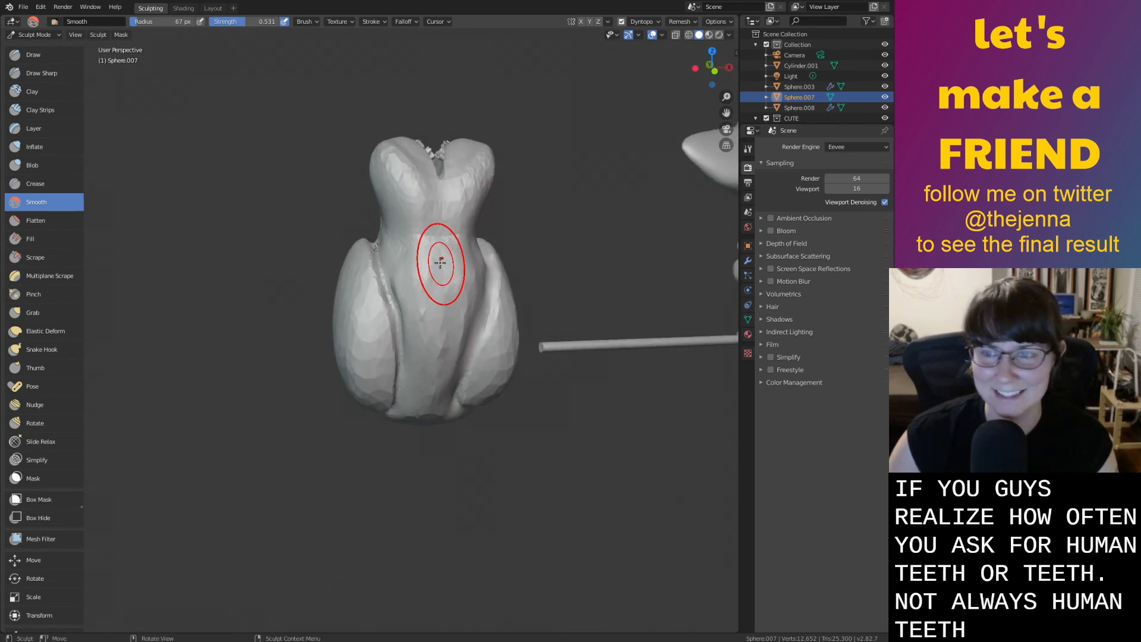
Inflate the back of the head beside the split beak and smooth it down to the neck
mouse_move(468, 237)
middle_mouse_down()
mouse_move(428, 248)
mouse_move(354, 360)
mouse_move(581, 173)
mouse_move(553, 326)
middle_mouse_up()
key("i")
scroll(547, 250, "up", 1)
mouse_move(540, 173)
left_mouse_down()
mouse_move(555, 212)
mouse_move(563, 146)
mouse_move(583, 153)
mouse_move(571, 253)
mouse_move(583, 234)
left_mouse_up()
key("shift+s")
scroll(581, 240, "down", 4)
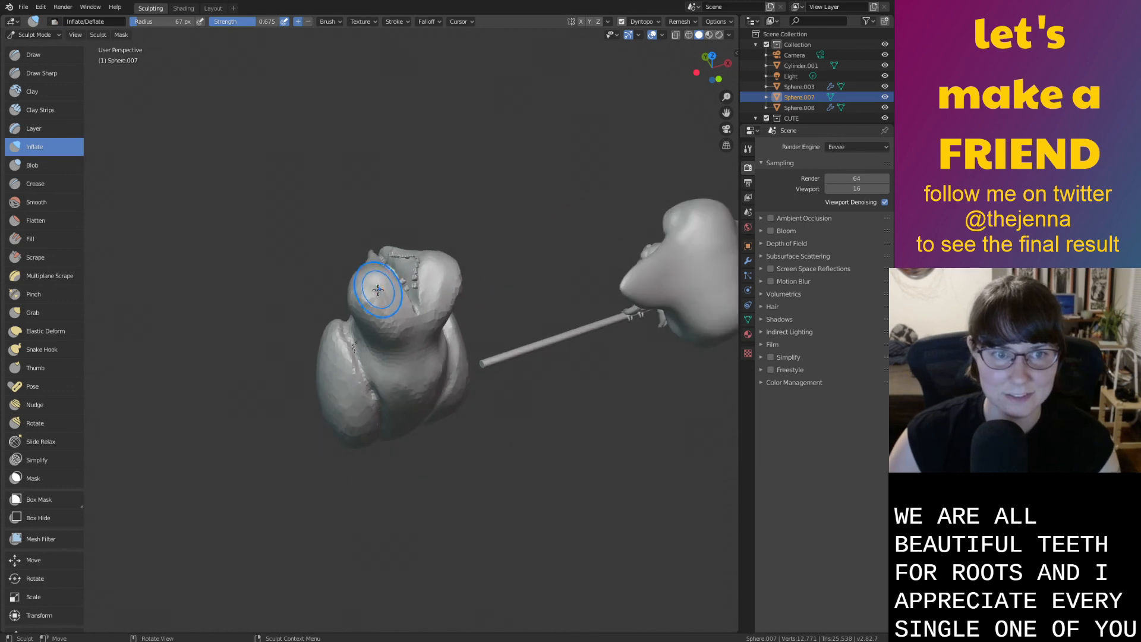
left_click_drag(379, 288, 358, 270)
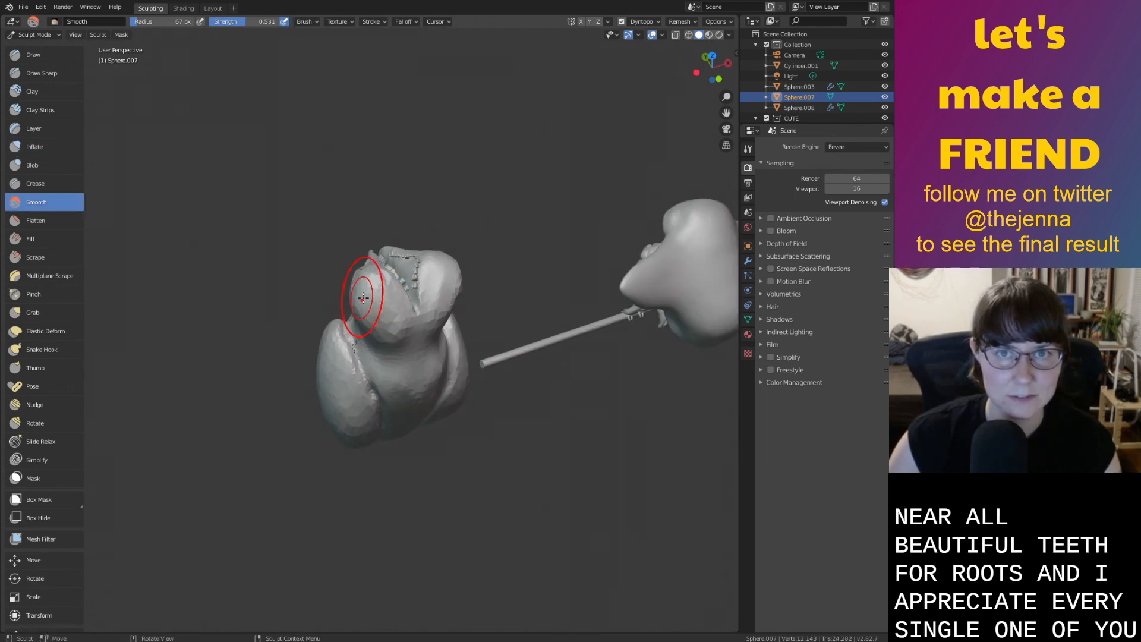
scroll(366, 291, "up", 2)
left_click_drag(418, 307, 385, 333)
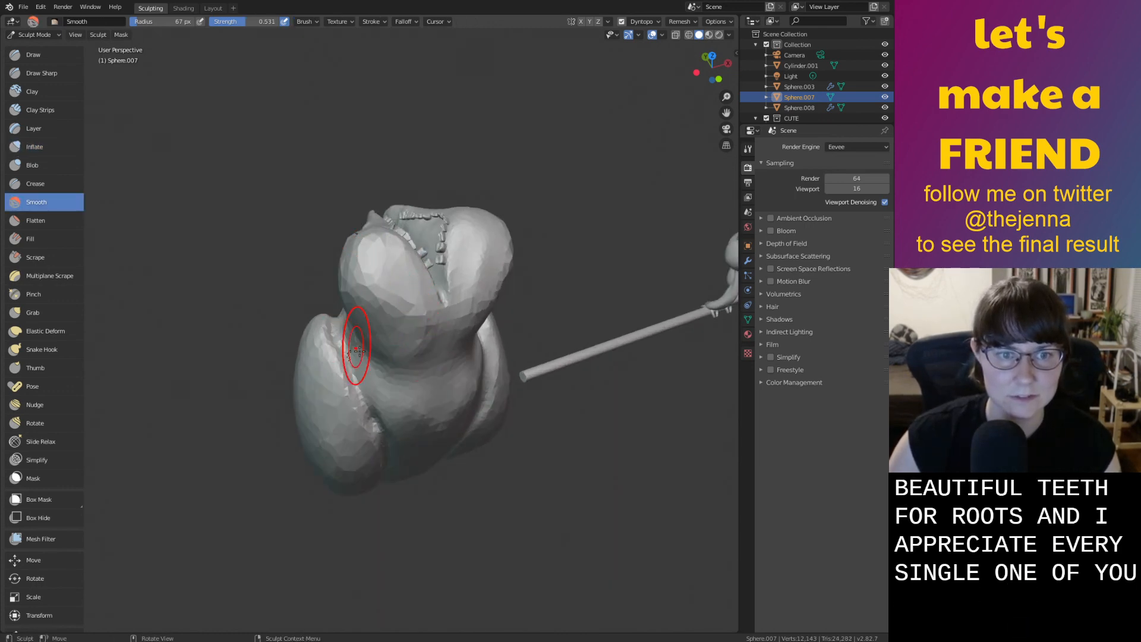
Inflate the faceted top of the head beside the row of teeth and smooth the bulge
middle_click_drag(467, 360, 383, 356)
mouse_move(416, 314)
middle_mouse_down()
mouse_move(434, 309)
mouse_move(392, 301)
mouse_move(472, 298)
mouse_move(546, 333)
middle_mouse_up()
key("i")
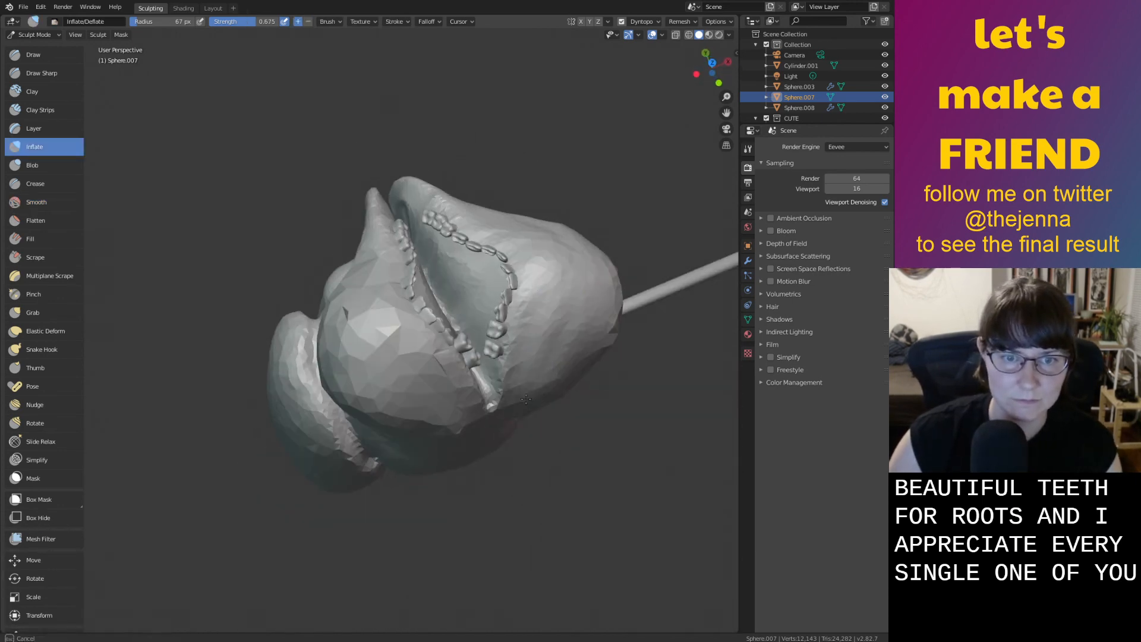
scroll(381, 382, "down", 3)
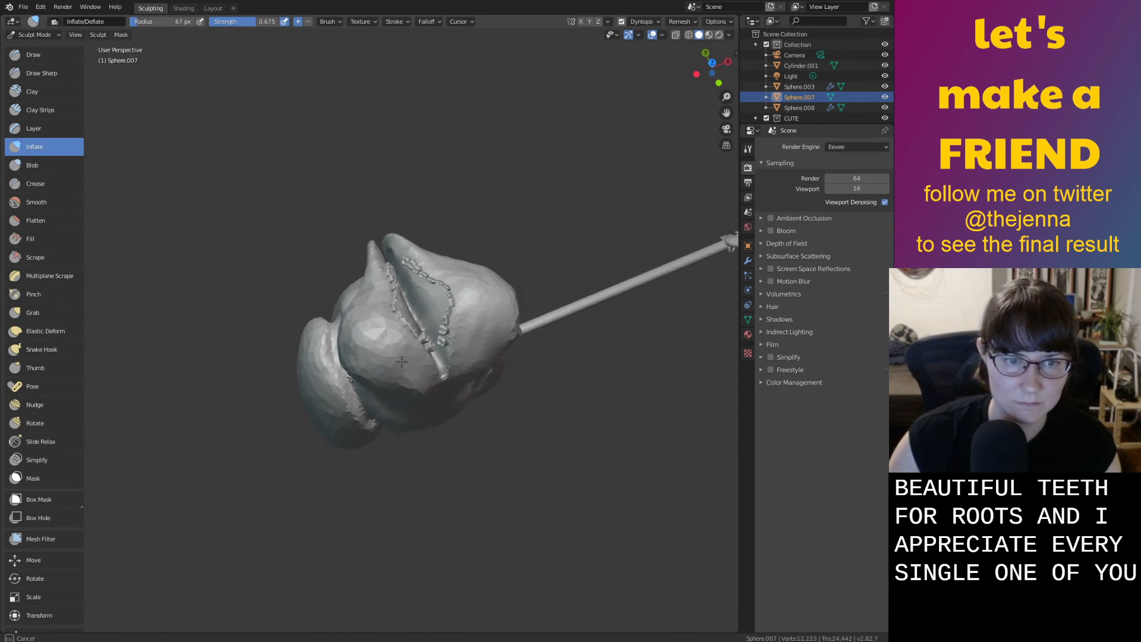
key("shift+s")
middle_click_drag(396, 350, 410, 355)
scroll(410, 355, "up", 3)
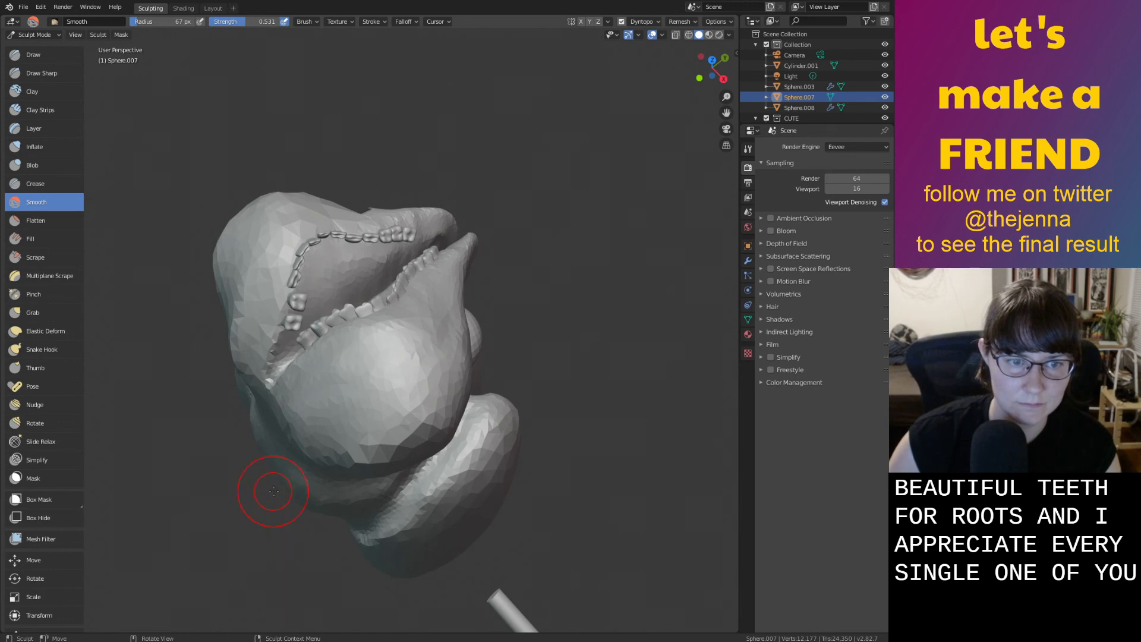
mouse_move(490, 428)
middle_mouse_down()
mouse_move(273, 373)
mouse_move(355, 469)
mouse_move(390, 335)
middle_mouse_up()
Inflate the rear of the head behind the eye and smooth its faceted surface
key("i")
scroll(401, 321, "up", 1)
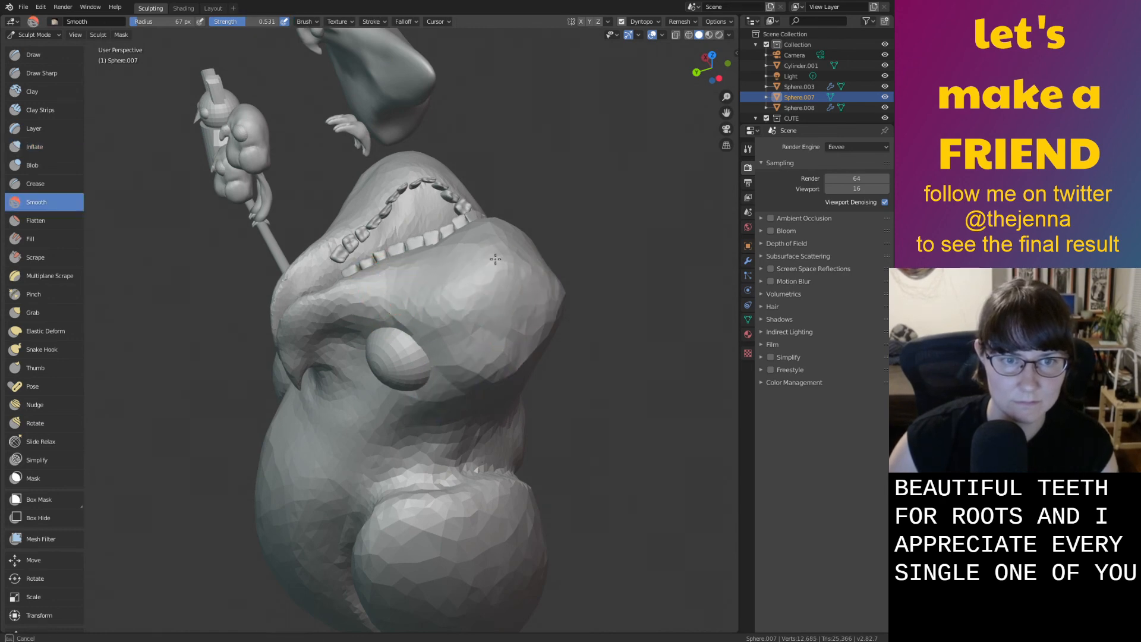
middle_click_drag(545, 363, 410, 417)
middle_click_drag(462, 387, 301, 382)
left_click_drag(255, 277, 286, 321)
mouse_move(286, 321)
middle_mouse_down()
mouse_move(375, 407)
mouse_move(301, 348)
mouse_move(312, 358)
middle_mouse_up()
Round out the back of the head once more with the Inflate and Smooth brushes
key("i")
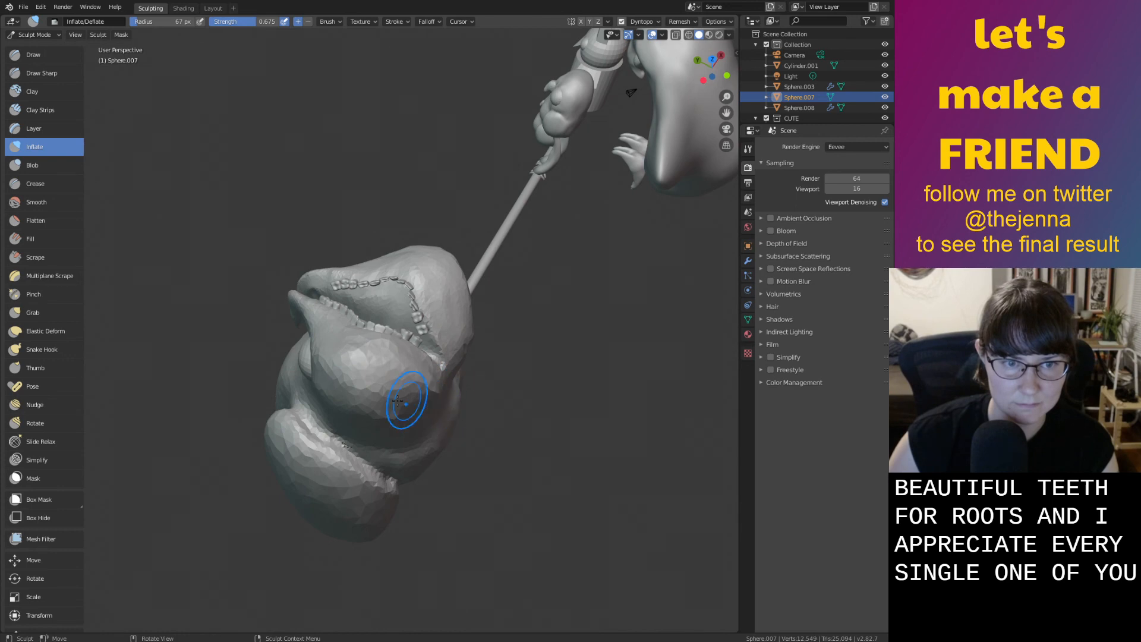
key("shift+s")
middle_click_drag(441, 424, 319, 349)
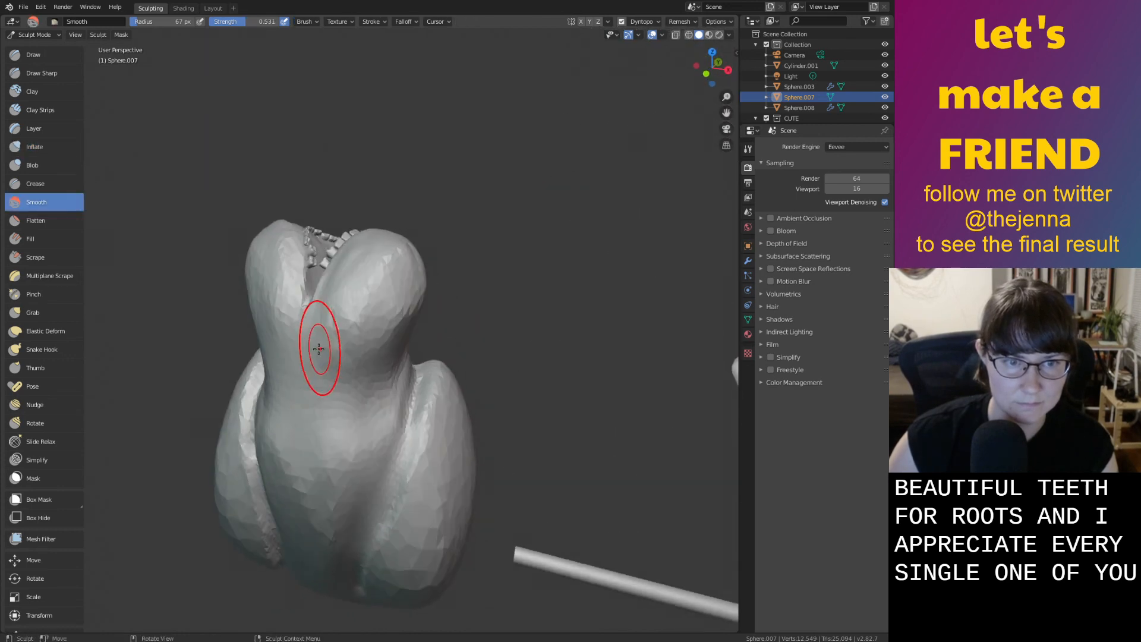
mouse_move(418, 316)
middle_mouse_down()
mouse_move(323, 255)
mouse_move(351, 324)
mouse_move(382, 345)
mouse_move(417, 325)
middle_mouse_up()
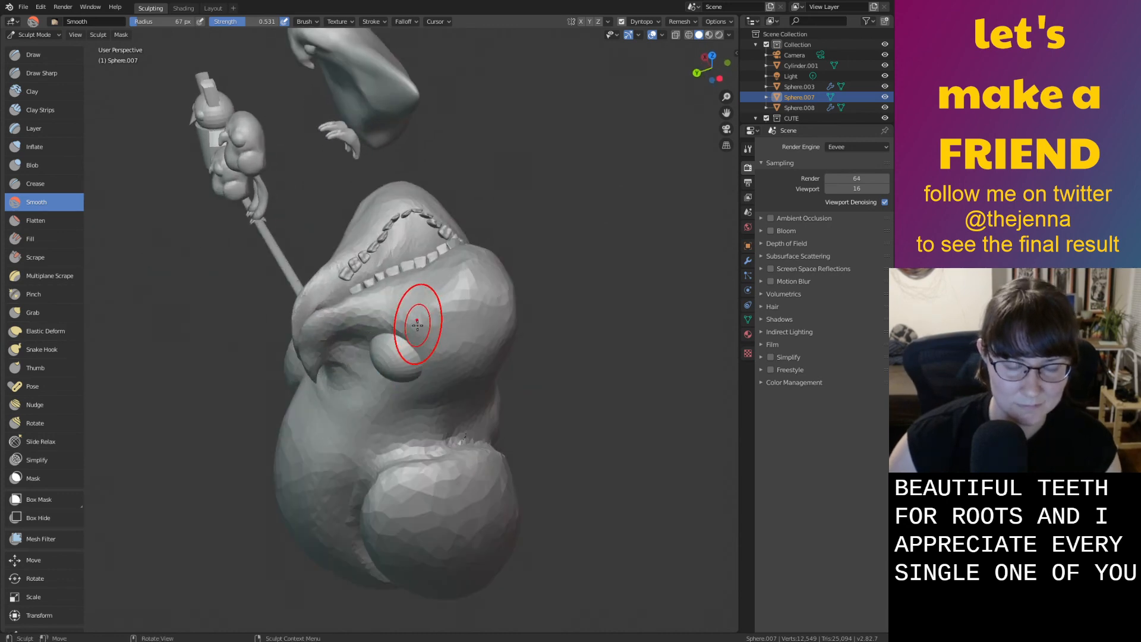
Check the creature's head and underside for rough spots and save monster37.blend
middle_click_drag(548, 316, 499, 325)
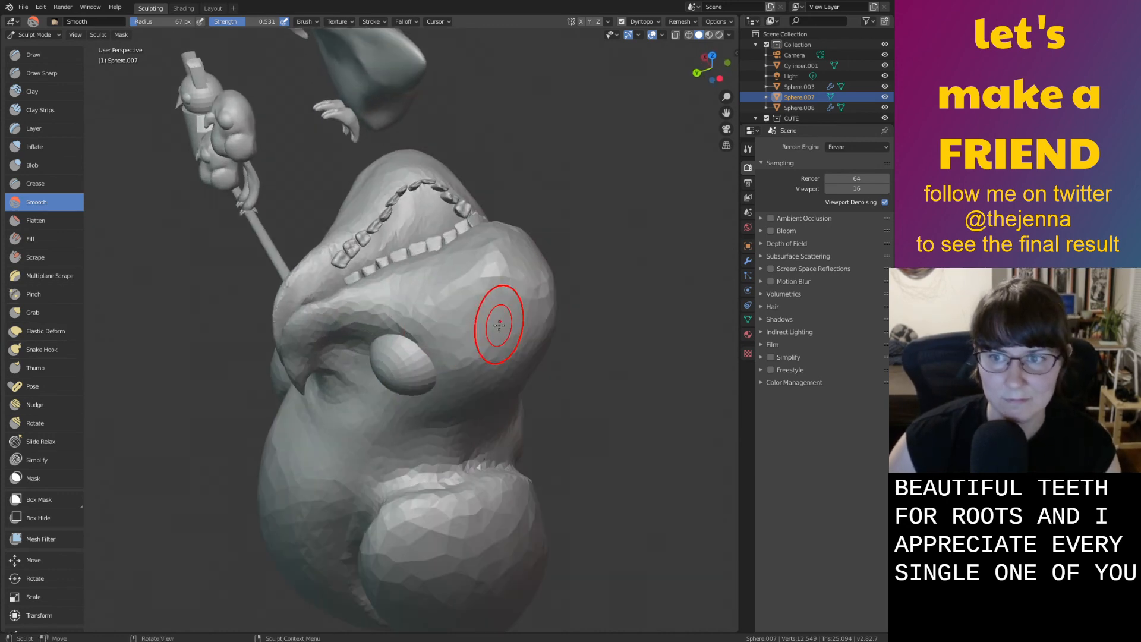
middle_click_drag(487, 386, 471, 207)
scroll(472, 207, "up", 5)
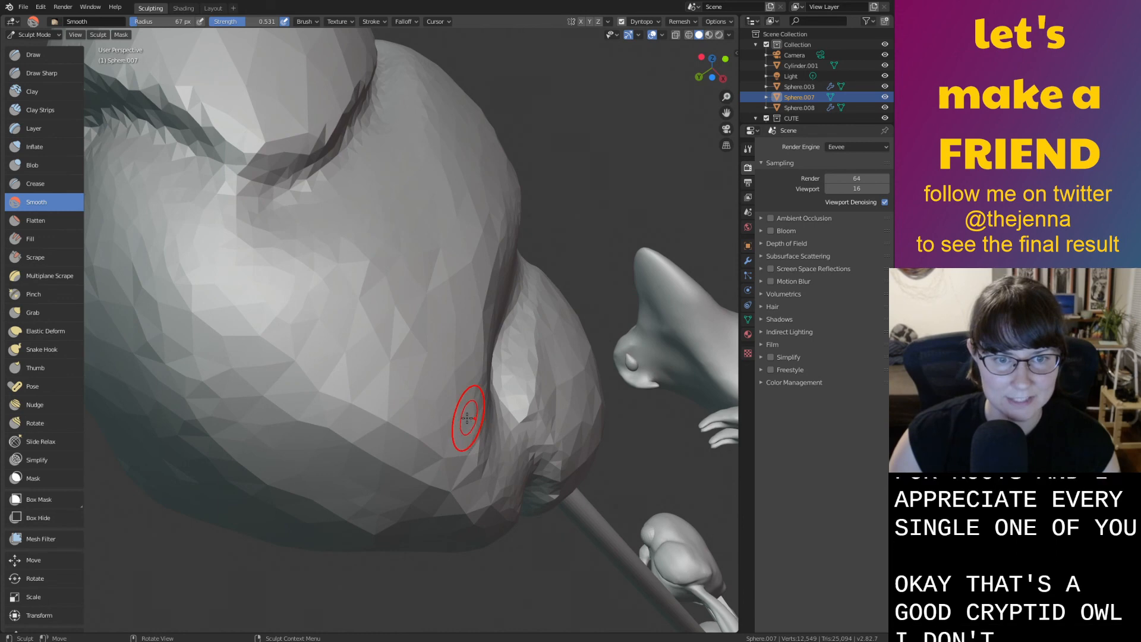
scroll(383, 435, "down", 6)
key("ctrl+s")
mouse_move(383, 435)
middle_mouse_down()
mouse_move(507, 471)
mouse_move(555, 284)
mouse_move(589, 346)
middle_mouse_up()
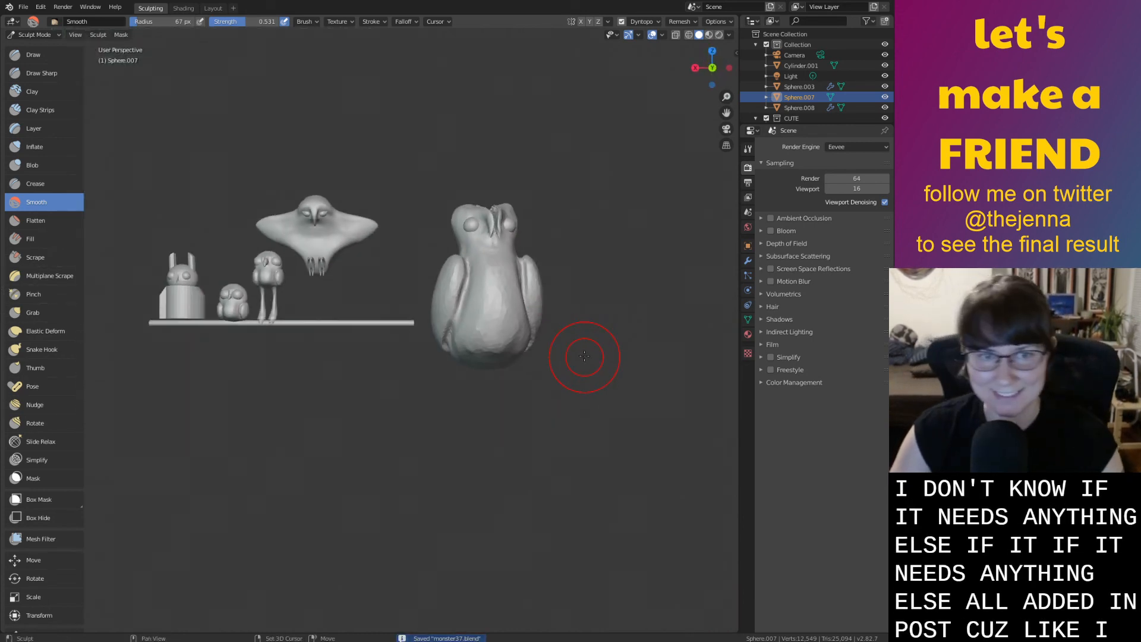
Switch to the Shading workspace and select the creature's eyes to examine their pupil material
left_click(179, 8)
scroll(452, 204, "down", 3)
mouse_move(438, 229)
middle_mouse_down()
mouse_move(427, 285)
mouse_move(554, 290)
middle_mouse_up()
scroll(559, 284, "up", 3)
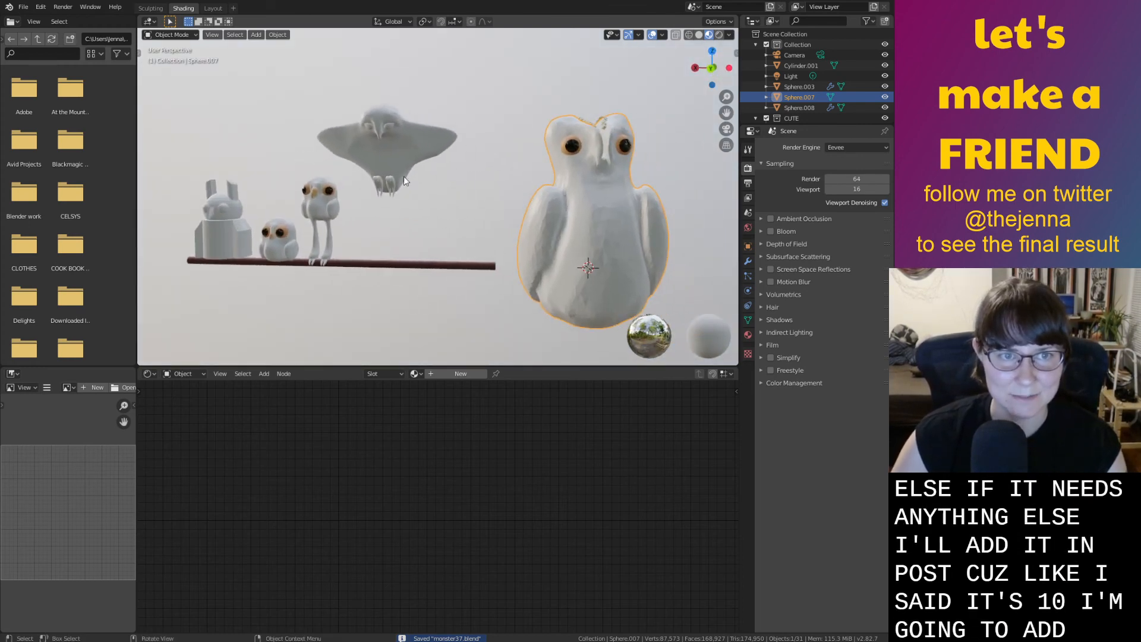
mouse_move(398, 157)
middle_mouse_down()
mouse_move(443, 173)
mouse_move(387, 173)
mouse_move(516, 183)
mouse_move(590, 119)
mouse_move(623, 131)
mouse_move(591, 137)
mouse_move(582, 158)
mouse_move(630, 131)
mouse_move(593, 112)
mouse_move(640, 206)
mouse_move(622, 184)
mouse_move(579, 200)
middle_mouse_up()
left_click(590, 118)
scroll(645, 203, "up", 3)
scroll(612, 186, "up", 2)
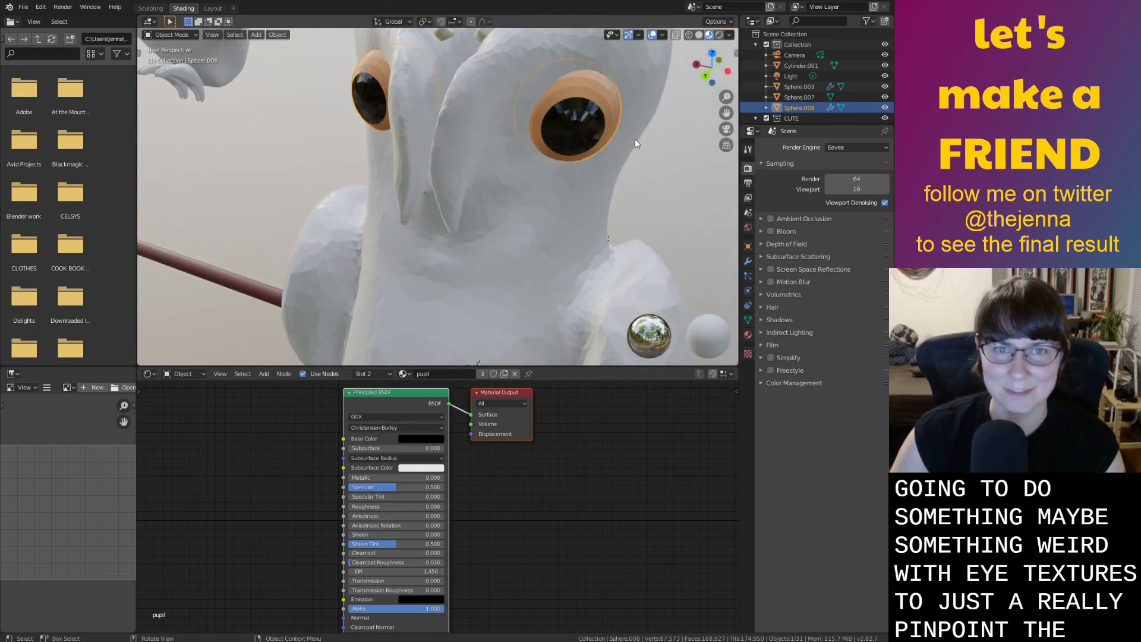
Compare the creature with the other birds on and above the perch and save the file again
scroll(631, 126, "down", 6)
middle_click_drag(342, 280, 565, 179)
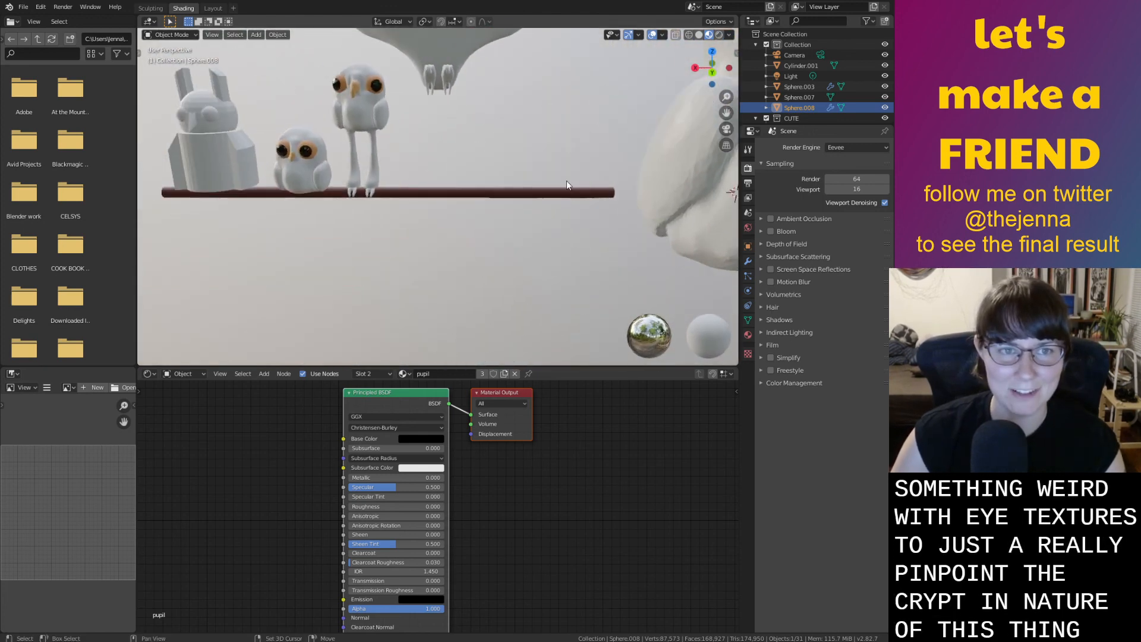
middle_click_drag(487, 192, 505, 229, "ctrl")
key("ctrl+s")
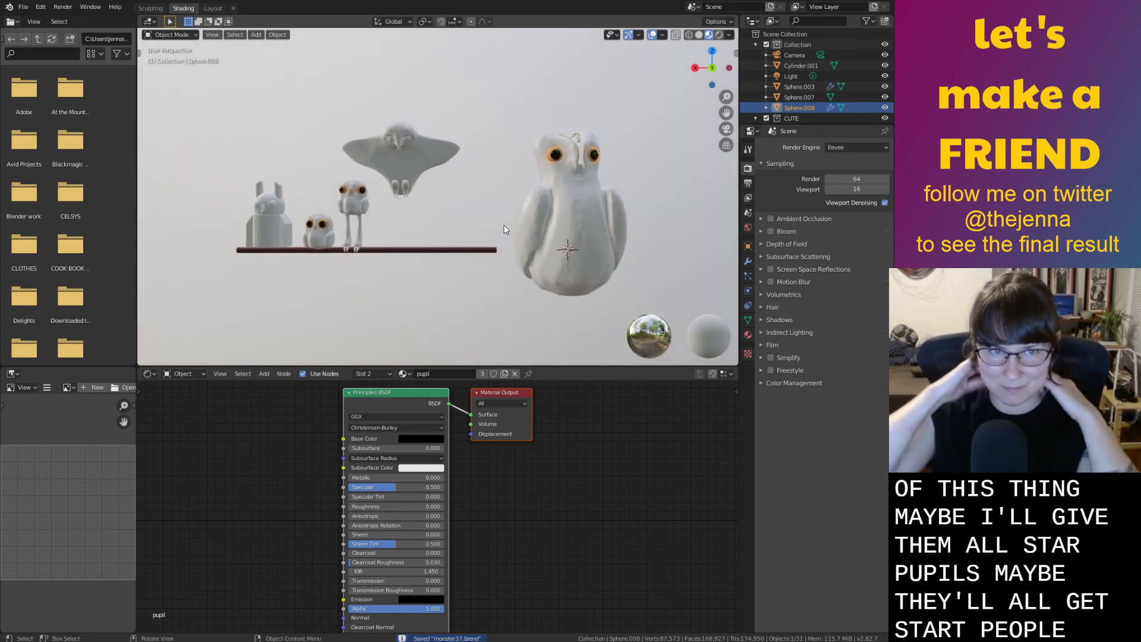
Clear the selection of the owl-like creature and save monster37.blend
left_click(625, 255)
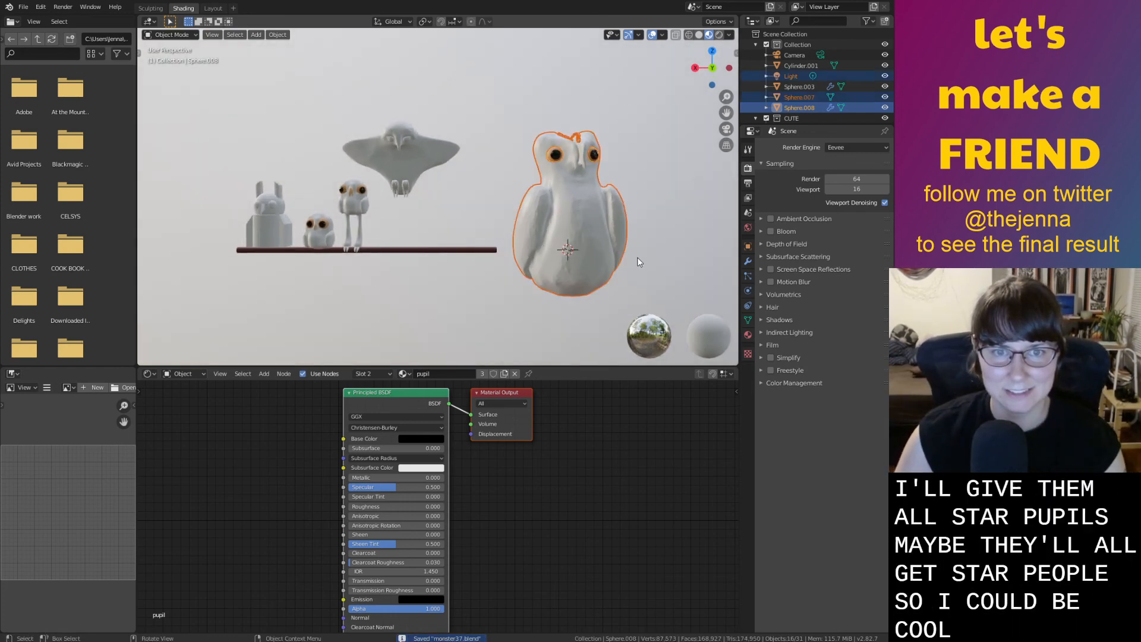
left_click(648, 244)
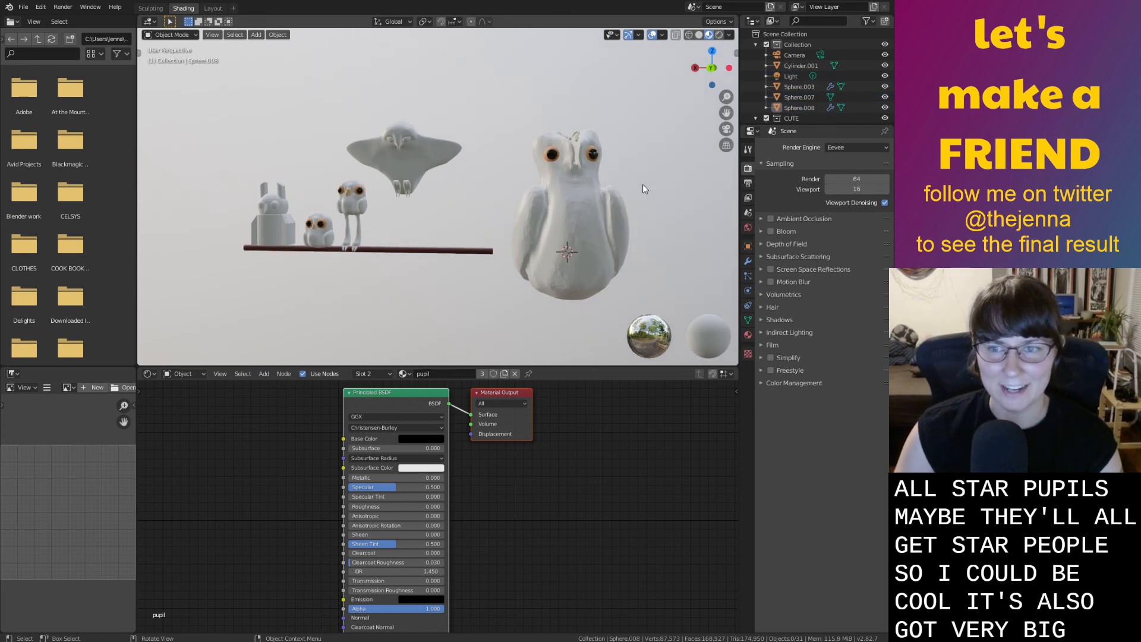
key("ctrl+s")
Select the whole owl-like creature with its eyes and teeth, scale it down slightly and nudge it upward beside the perch
middle_click_drag(647, 191, 618, 208)
left_click_drag(636, 226, 527, 182)
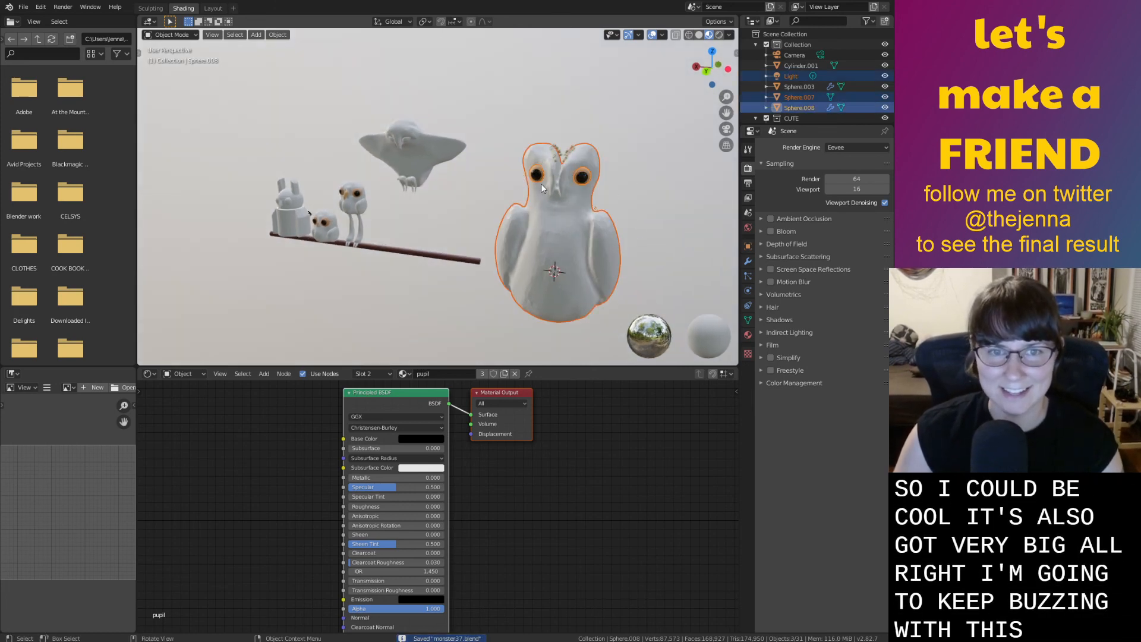
key("s")
left_click(672, 175)
key("g")
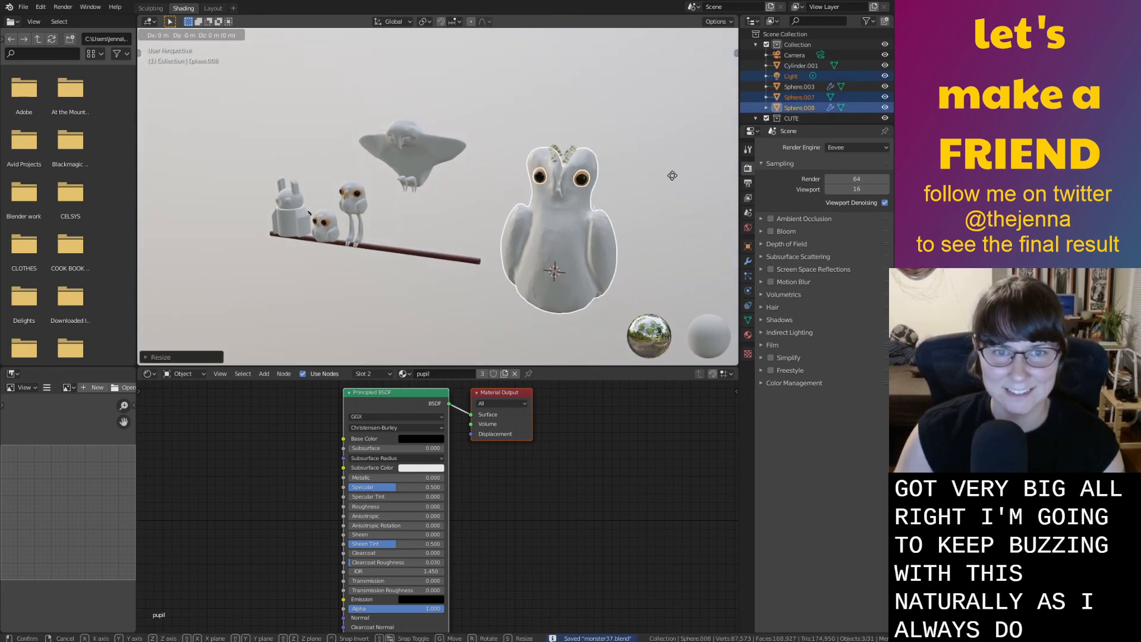
left_click(672, 172)
mouse_move(673, 172)
middle_mouse_down()
mouse_move(629, 195)
mouse_move(543, 197)
mouse_move(551, 183)
mouse_move(694, 174)
middle_mouse_up()
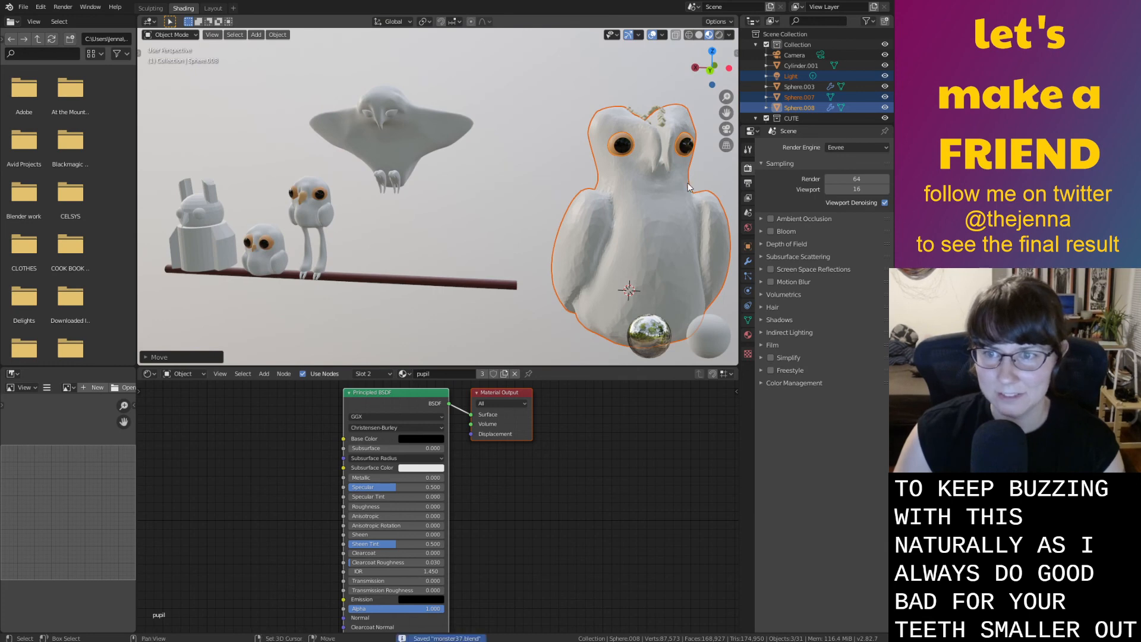
Review the resized creature next to the other birds from the front and both sides, and save monster37.blend
scroll(688, 187, "down", 3)
middle_click_drag(582, 167, 502, 223)
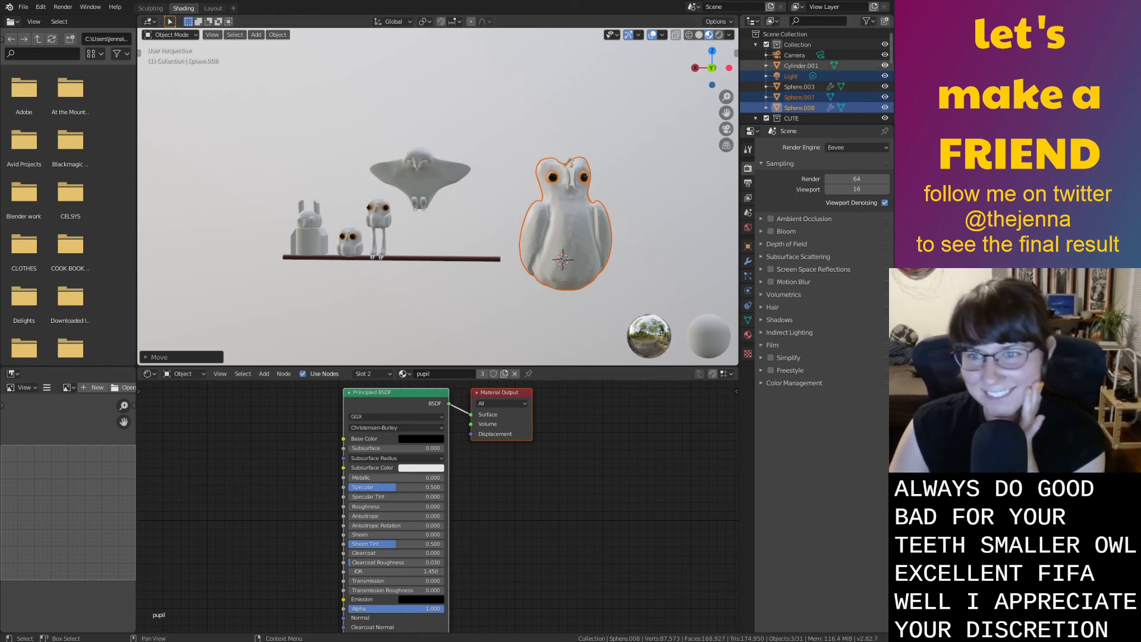
scroll(438, 196, "up", 2)
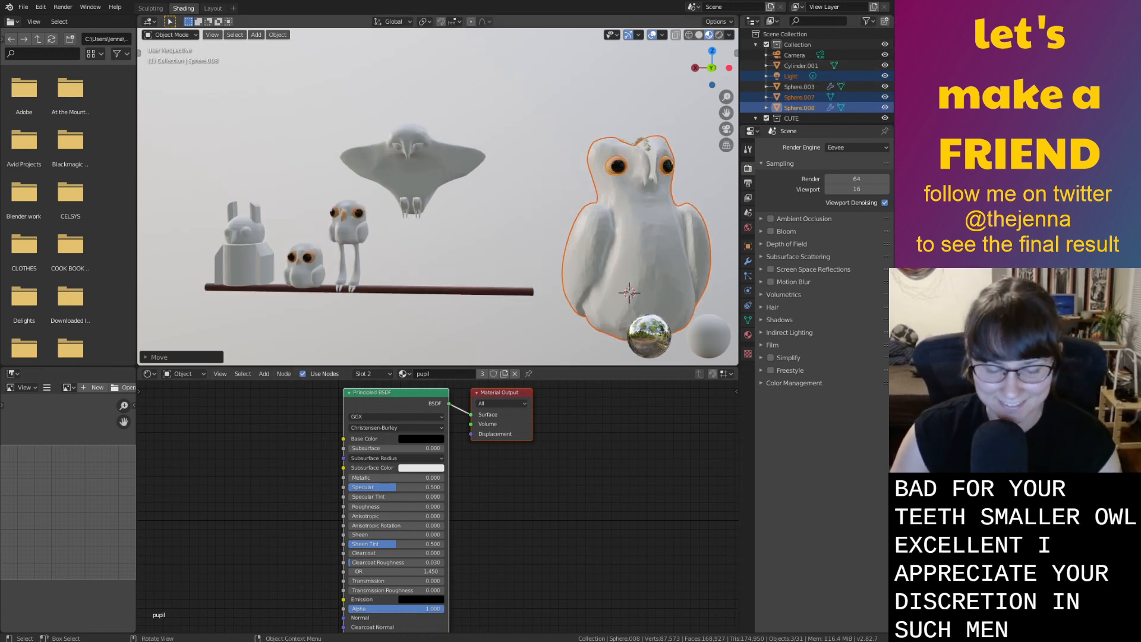
middle_click_drag(440, 249, 491, 280)
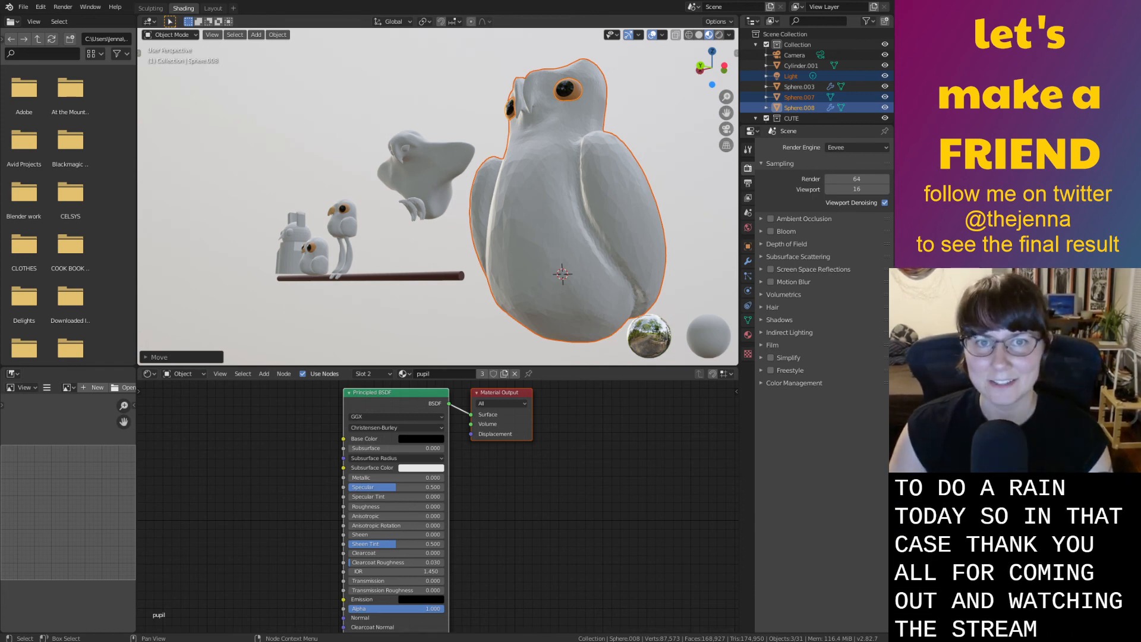
middle_click_drag(594, 116, 559, 156)
key("ctrl+s")
scroll(536, 147, "down", 4)
scroll(585, 187, "up", 3)
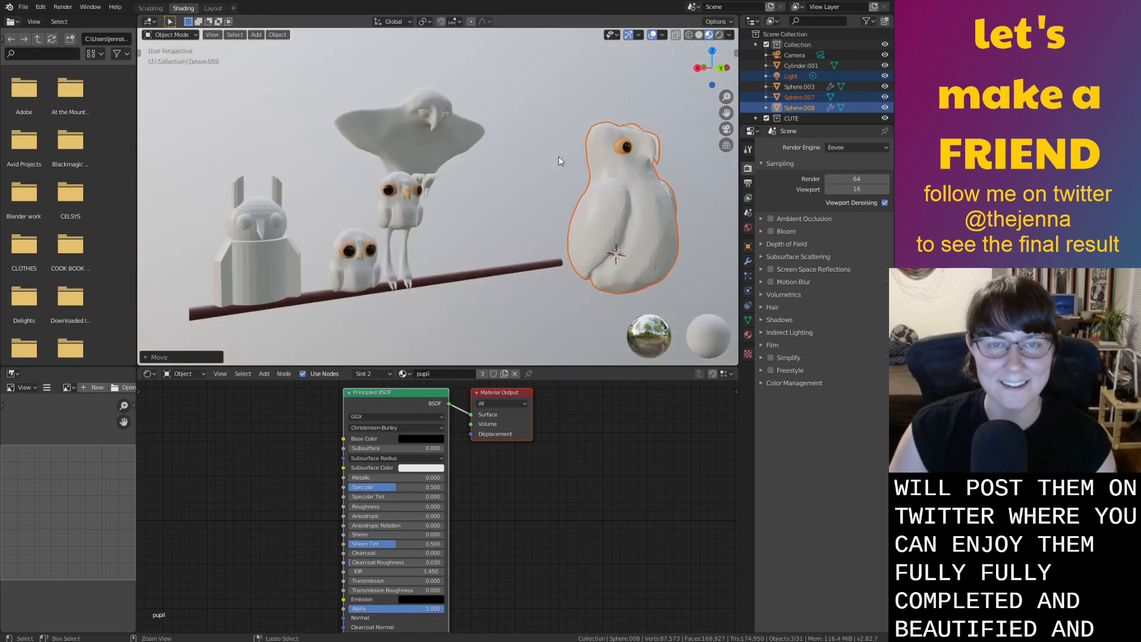